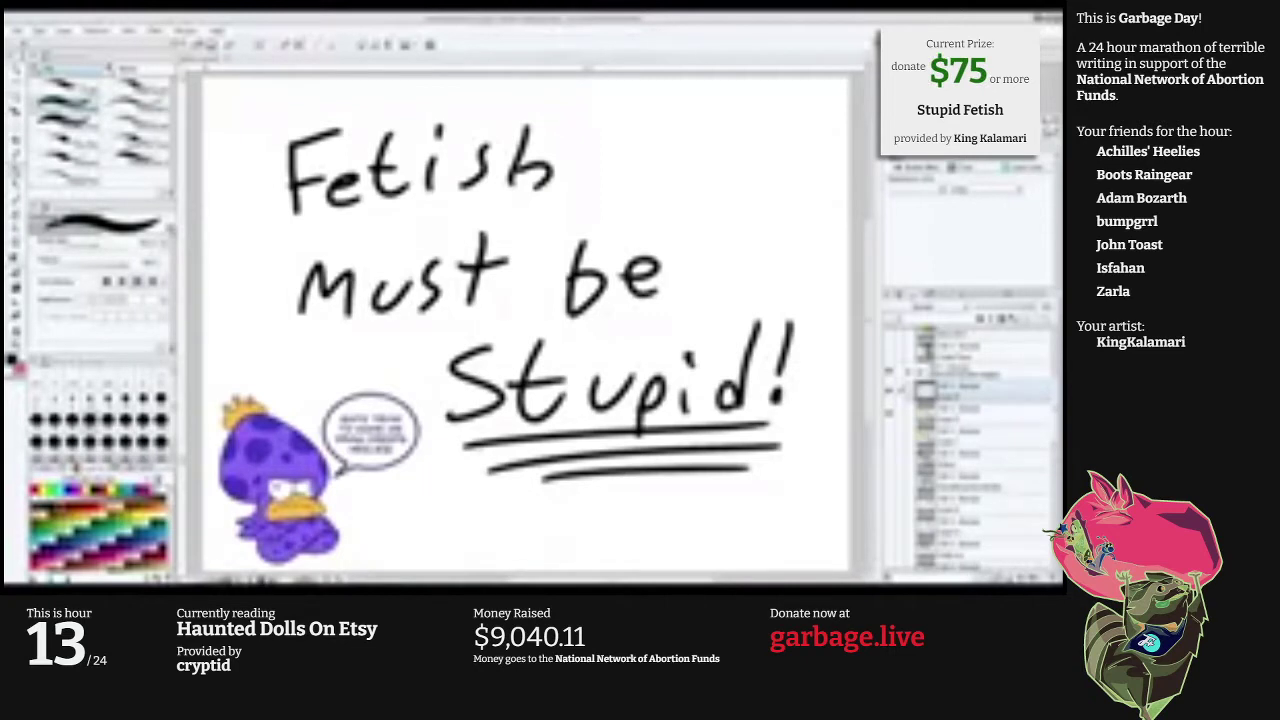
Clear the "Fetish must be Stupid!" lettering from the selected doodle layer.
{"action": "key", "text": "Delete"}
{"action": "scroll", "coordinate": [970, 450], "scroll_direction": "up", "scroll_amount": 4}
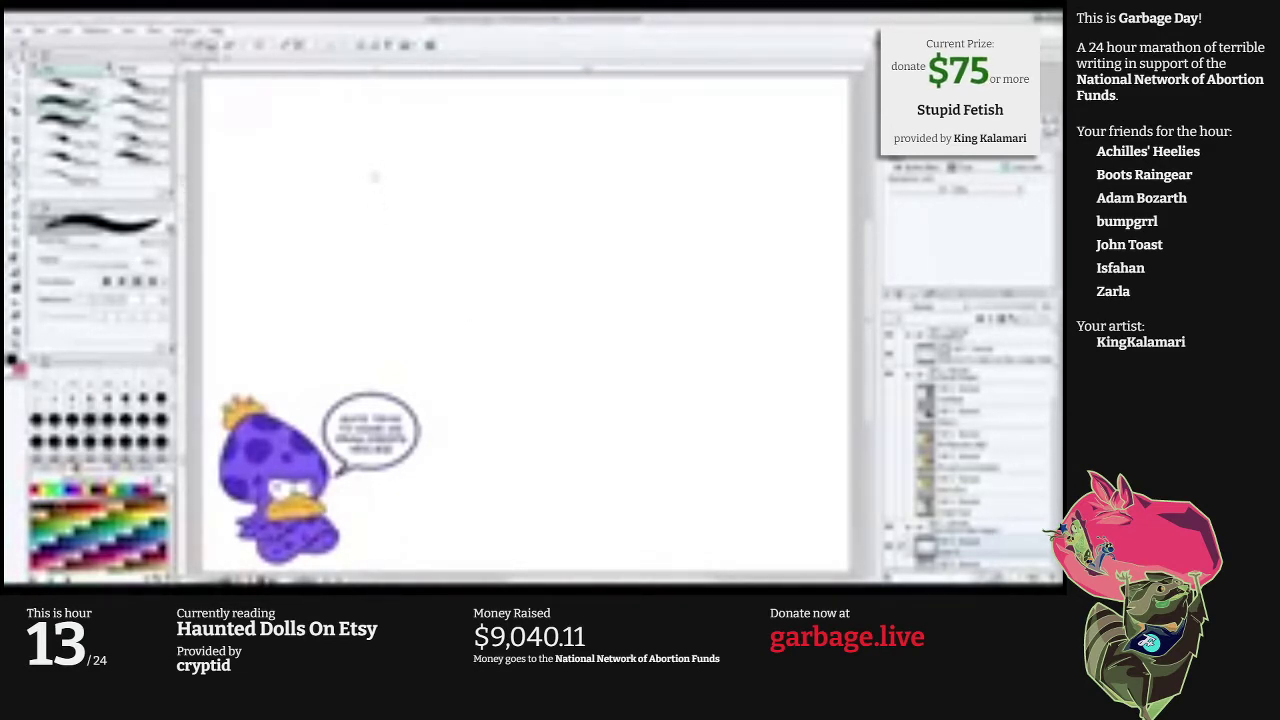
{"action": "left_click_drag", "start_coordinate": [376, 177], "coordinate": [378, 242]}
{"action": "mouse_move", "coordinate": [375, 175]}
{"action": "left_mouse_down"}
{"action": "mouse_move", "coordinate": [412, 173]}
{"action": "mouse_move", "coordinate": [412, 260]}
{"action": "mouse_move", "coordinate": [364, 254]}
{"action": "mouse_move", "coordinate": [421, 224]}
{"action": "mouse_move", "coordinate": [370, 246]}
{"action": "mouse_move", "coordinate": [348, 178]}
{"action": "mouse_move", "coordinate": [383, 130]}
{"action": "mouse_move", "coordinate": [374, 163]}
{"action": "mouse_move", "coordinate": [352, 149]}
{"action": "mouse_move", "coordinate": [387, 152]}
{"action": "mouse_move", "coordinate": [366, 160]}
{"action": "mouse_move", "coordinate": [371, 136]}
{"action": "mouse_move", "coordinate": [400, 158]}
{"action": "mouse_move", "coordinate": [420, 138]}
{"action": "mouse_move", "coordinate": [407, 150]}
{"action": "left_mouse_up"}
{"action": "key", "text": "ctrl+z"}
{"action": "key", "text": "ctrl+z"}
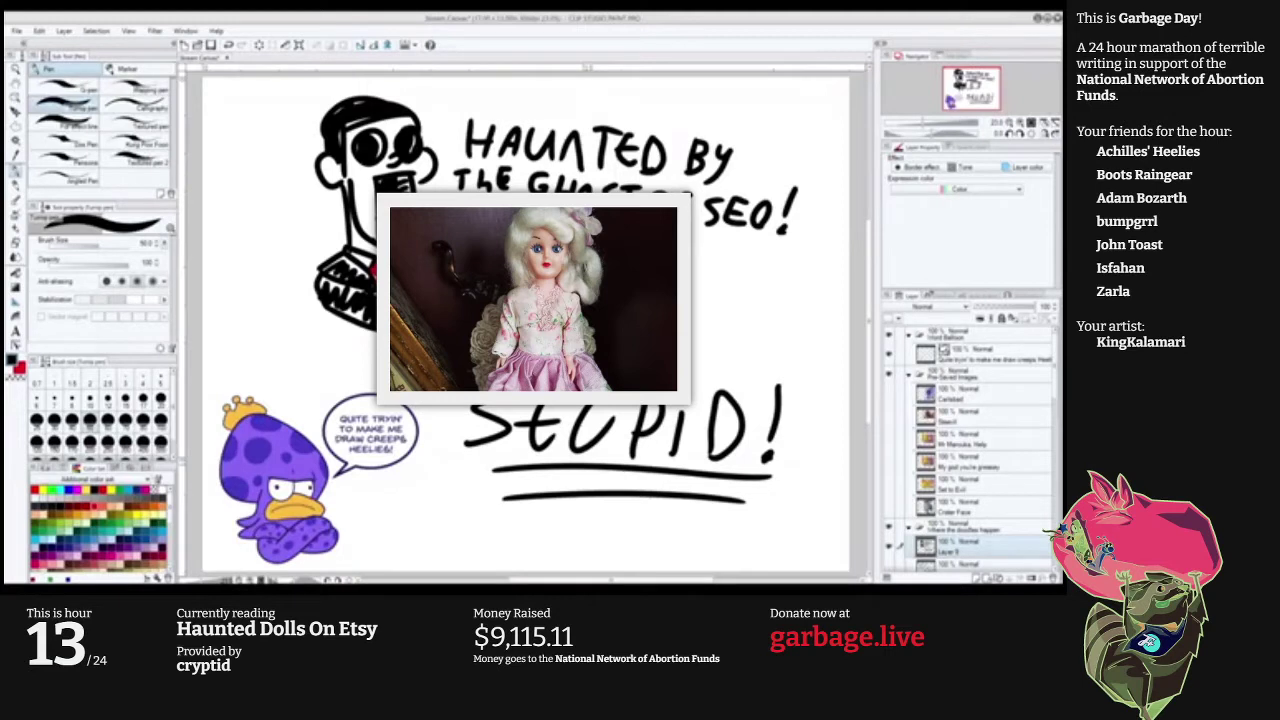
Add a new layer in the "Where the doodles happen" folder and hide the previous doodle layer.
{"action": "left_click", "coordinate": [977, 578]}
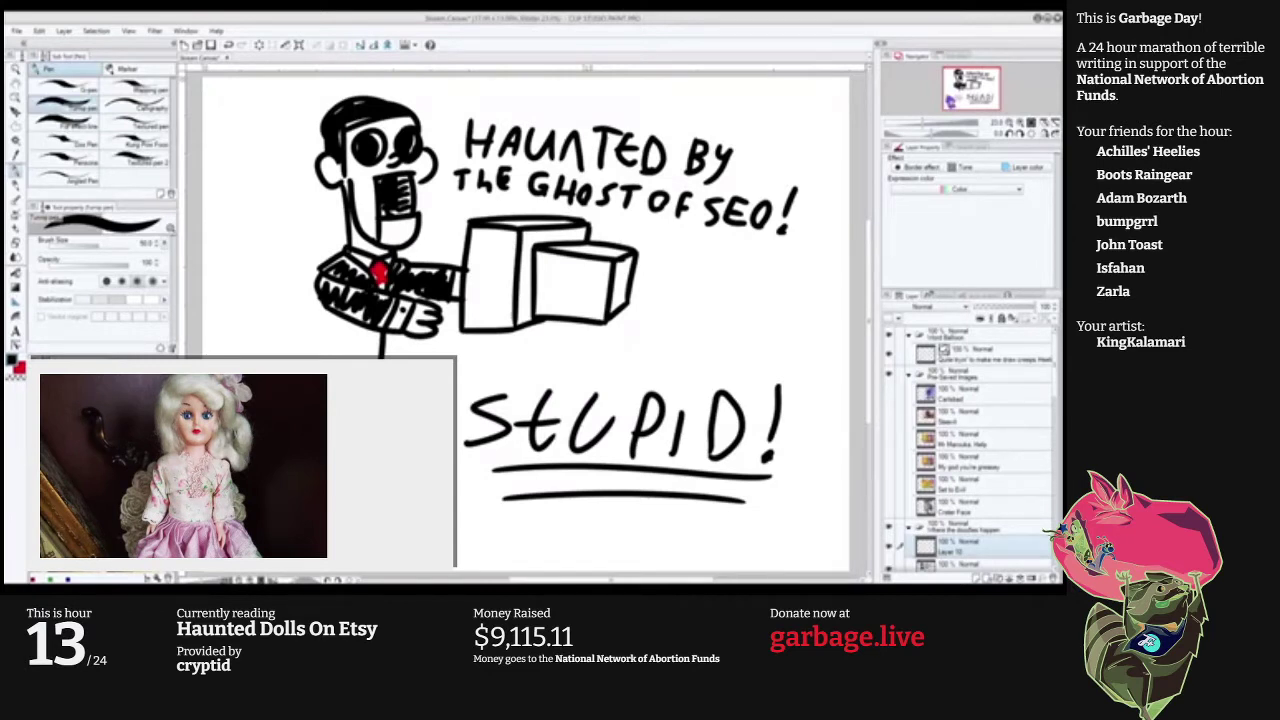
{"action": "left_click", "coordinate": [889, 567]}
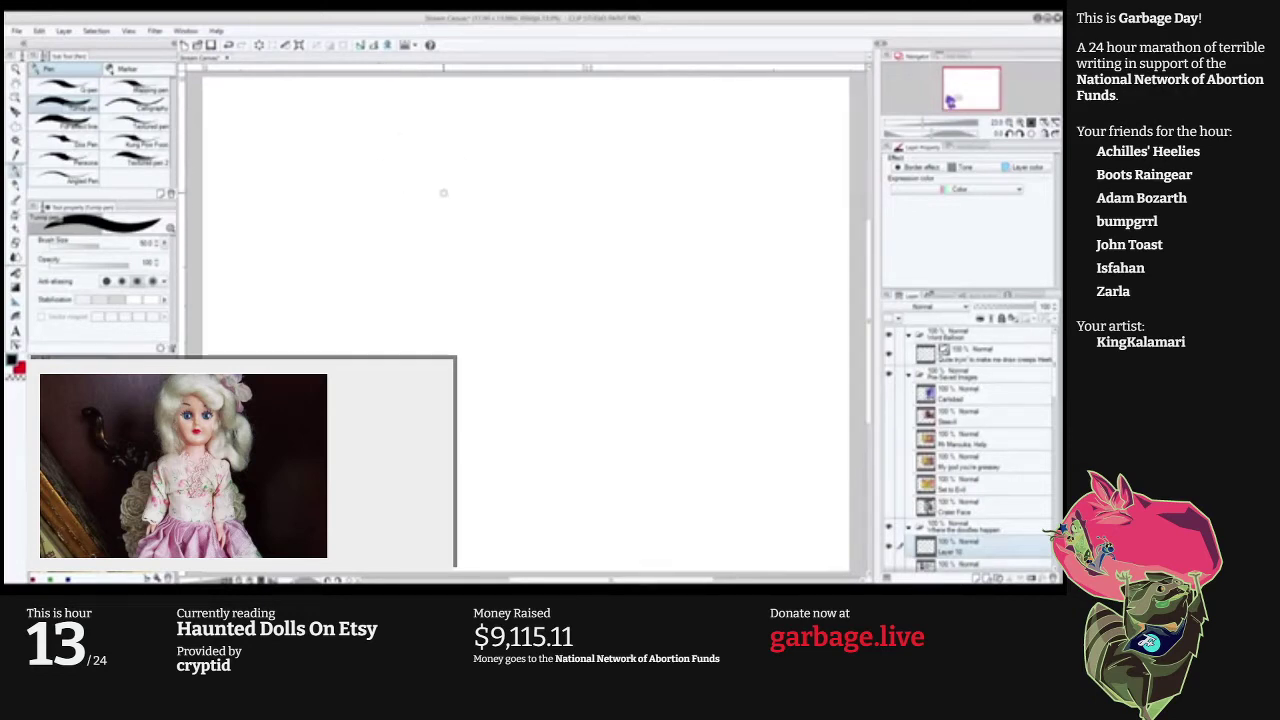
Draw a round black face with upturned eyes and an open smile, and paint pink lips around the mouth.
{"action": "mouse_move", "coordinate": [436, 228]}
{"action": "left_mouse_down"}
{"action": "mouse_move", "coordinate": [319, 201]}
{"action": "mouse_move", "coordinate": [442, 235]}
{"action": "left_mouse_up"}
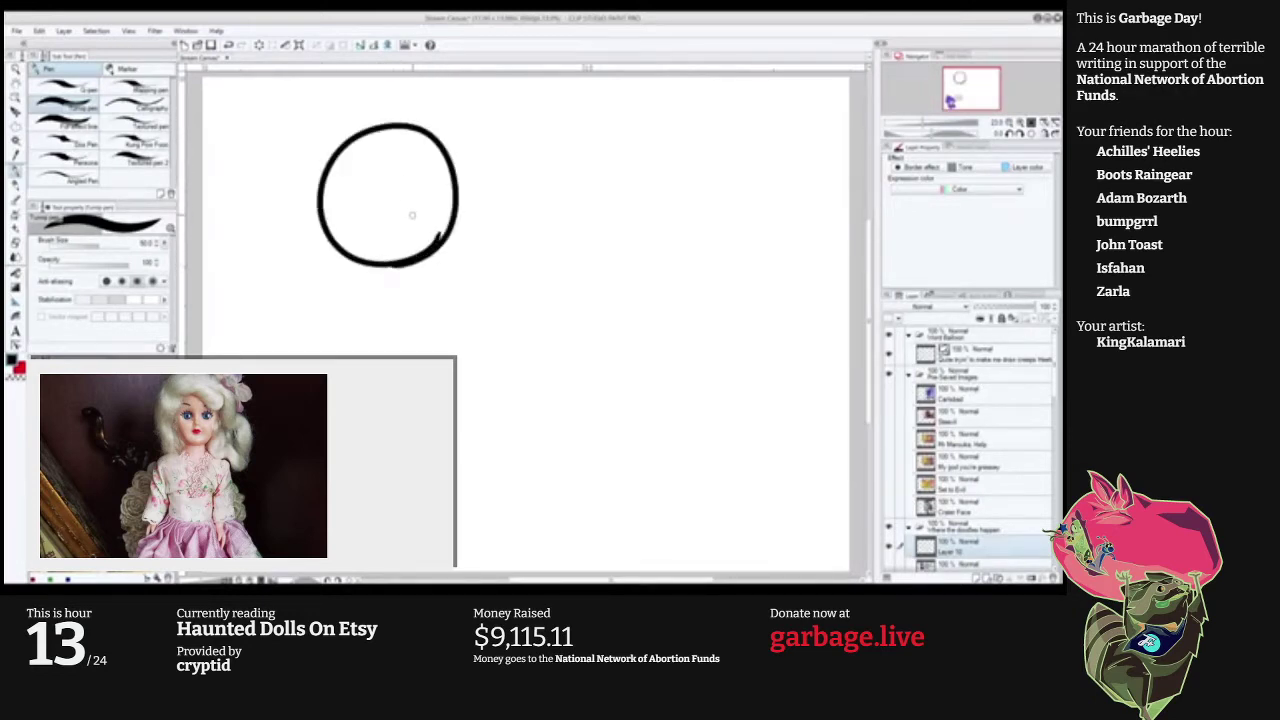
{"action": "mouse_move", "coordinate": [371, 194]}
{"action": "left_mouse_down"}
{"action": "mouse_move", "coordinate": [349, 193]}
{"action": "mouse_move", "coordinate": [426, 186]}
{"action": "mouse_move", "coordinate": [362, 178]}
{"action": "mouse_move", "coordinate": [428, 176]}
{"action": "left_mouse_up"}
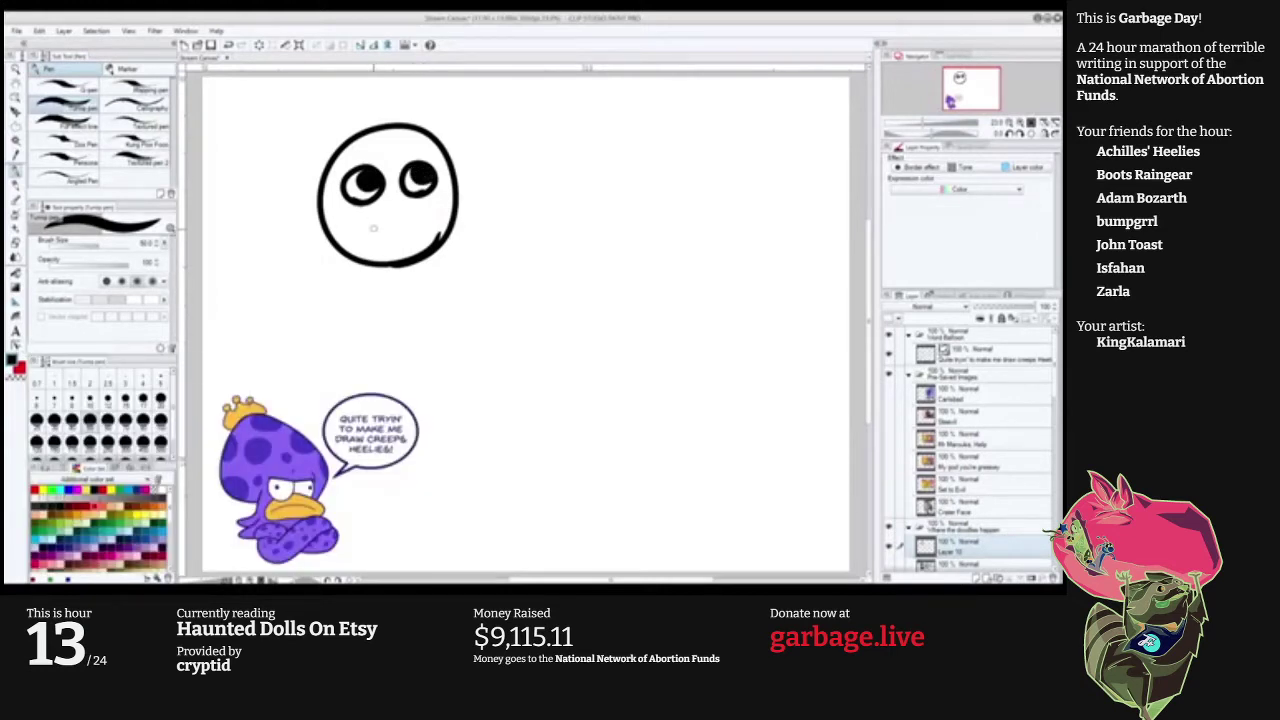
{"action": "mouse_move", "coordinate": [372, 230]}
{"action": "left_mouse_down"}
{"action": "mouse_move", "coordinate": [414, 226]}
{"action": "mouse_move", "coordinate": [379, 228]}
{"action": "left_mouse_up"}
{"action": "key", "text": "ctrl+z"}
{"action": "key", "text": "x"}
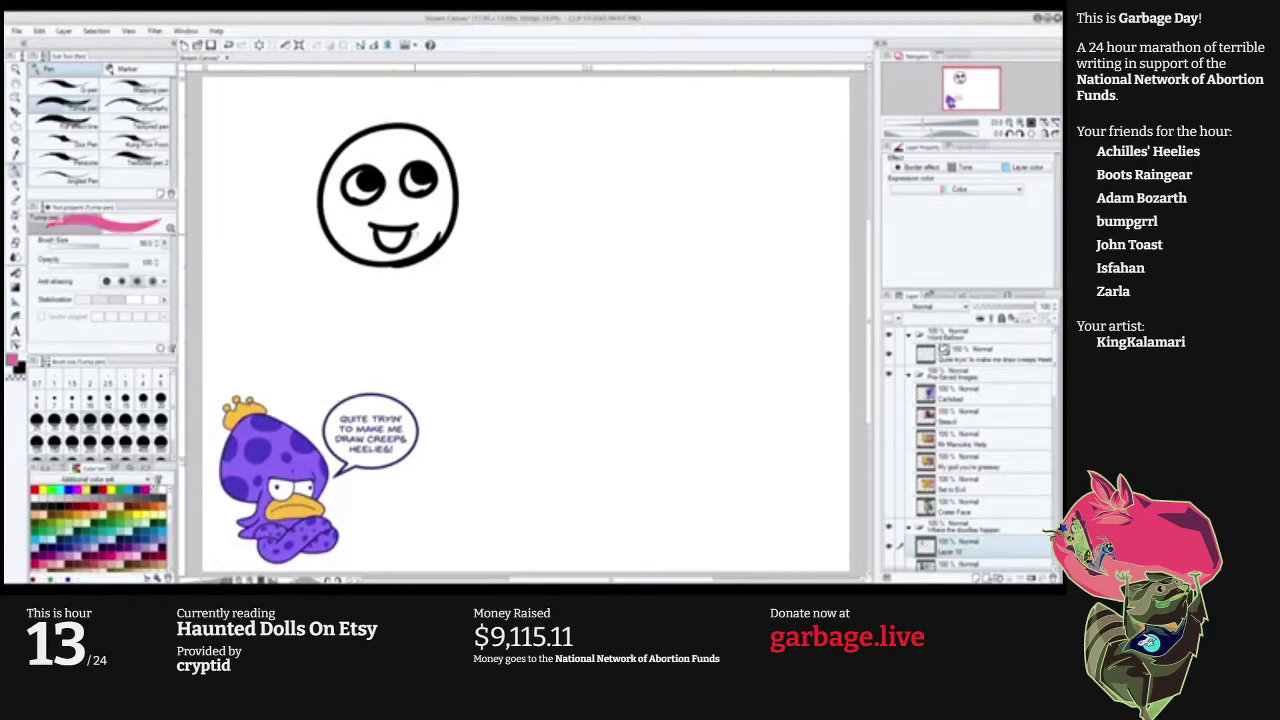
{"action": "mouse_move", "coordinate": [369, 221]}
{"action": "left_mouse_down"}
{"action": "mouse_move", "coordinate": [409, 219]}
{"action": "mouse_move", "coordinate": [374, 244]}
{"action": "left_mouse_up"}
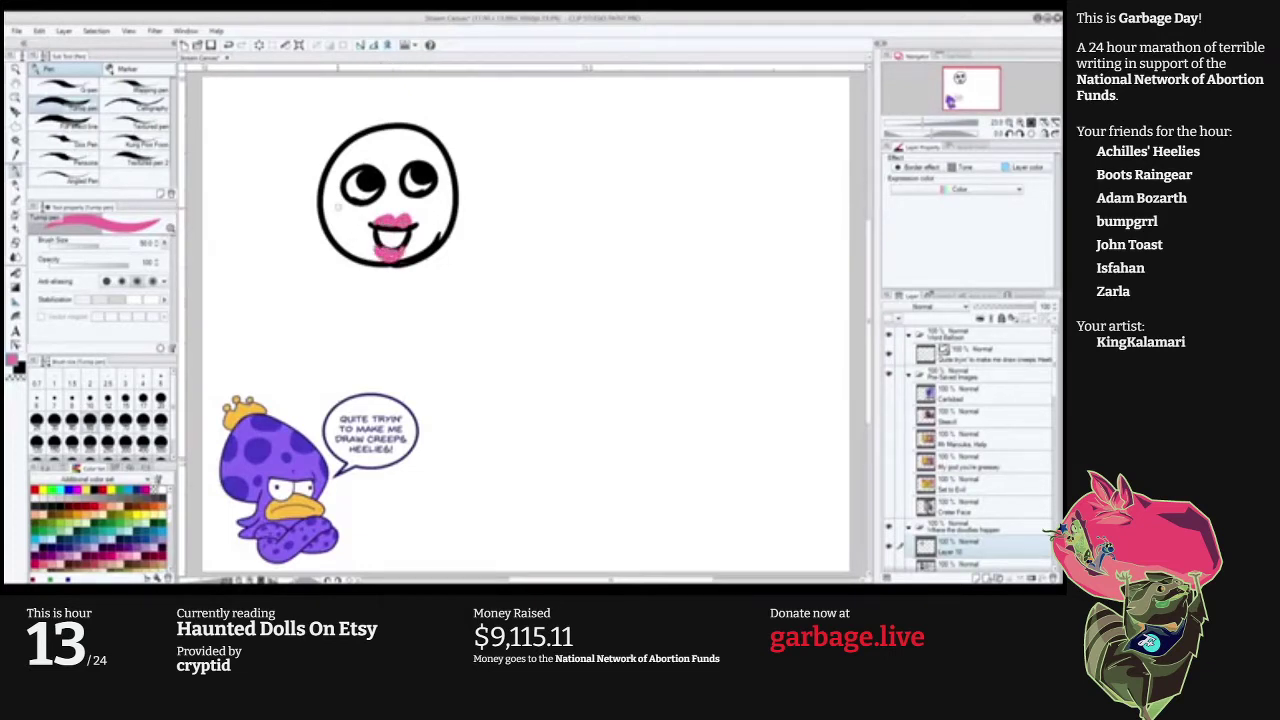
Scribble curly light-orange hair over the top and down both sides of the round face.
{"action": "left_click", "coordinate": [116, 512]}
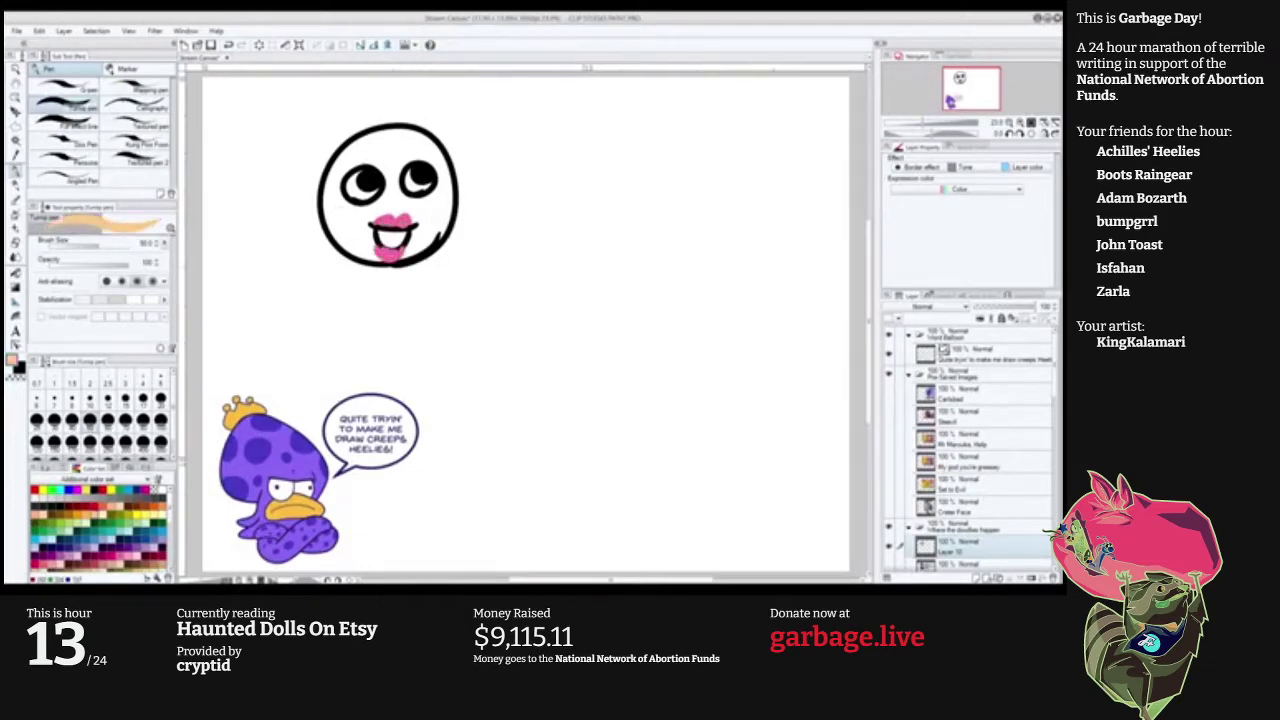
{"action": "key", "text": "x"}
{"action": "mouse_move", "coordinate": [390, 126]}
{"action": "left_mouse_down"}
{"action": "mouse_move", "coordinate": [437, 137]}
{"action": "mouse_move", "coordinate": [406, 127]}
{"action": "mouse_move", "coordinate": [462, 160]}
{"action": "mouse_move", "coordinate": [492, 202]}
{"action": "mouse_move", "coordinate": [392, 128]}
{"action": "mouse_move", "coordinate": [362, 155]}
{"action": "mouse_move", "coordinate": [334, 150]}
{"action": "mouse_move", "coordinate": [306, 190]}
{"action": "mouse_move", "coordinate": [369, 108]}
{"action": "mouse_move", "coordinate": [306, 135]}
{"action": "mouse_move", "coordinate": [302, 180]}
{"action": "mouse_move", "coordinate": [284, 197]}
{"action": "mouse_move", "coordinate": [396, 100]}
{"action": "mouse_move", "coordinate": [429, 100]}
{"action": "mouse_move", "coordinate": [500, 180]}
{"action": "left_mouse_up"}
{"action": "key", "text": "ctrl+z"}
{"action": "key", "text": "x"}
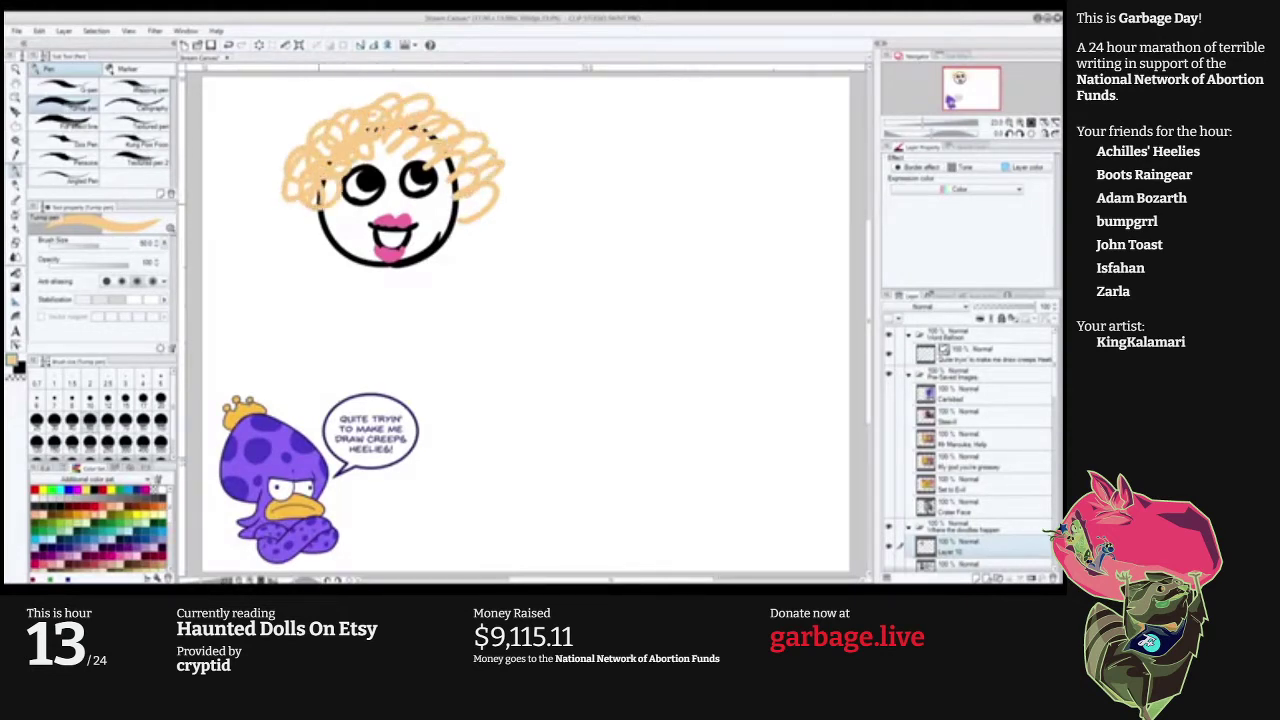
{"action": "left_click_drag", "start_coordinate": [312, 200], "coordinate": [296, 244]}
{"action": "left_click_drag", "start_coordinate": [470, 200], "coordinate": [450, 240]}
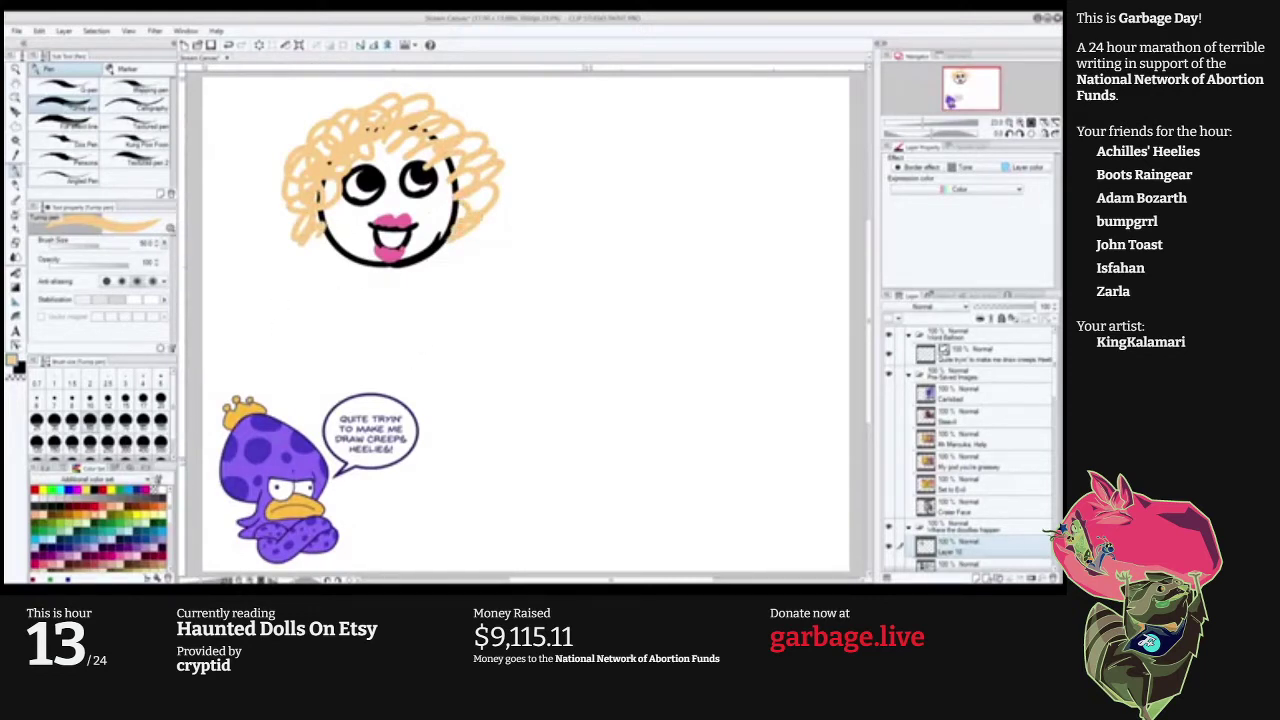
Hand-letter "WHAT A" in black with brush size 30 beside the curly-haired head.
{"action": "key", "text": "x"}
{"action": "key", "text": "bracketleft"}
{"action": "key", "text": "bracketleft"}
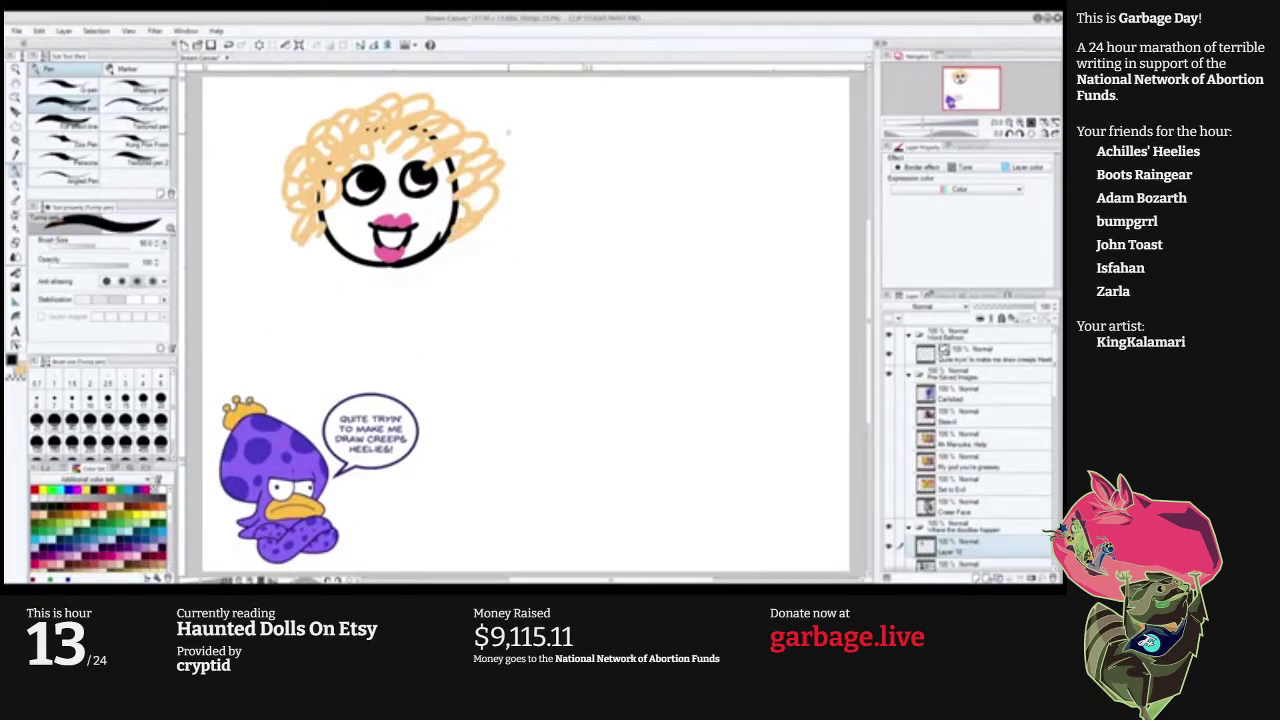
{"action": "mouse_move", "coordinate": [487, 113]}
{"action": "left_mouse_down"}
{"action": "mouse_move", "coordinate": [512, 131]}
{"action": "mouse_move", "coordinate": [526, 108]}
{"action": "mouse_move", "coordinate": [530, 134]}
{"action": "left_mouse_up"}
{"action": "left_click_drag", "start_coordinate": [540, 132], "coordinate": [544, 104]}
{"action": "left_click", "coordinate": [554, 129]}
{"action": "left_click_drag", "start_coordinate": [530, 122], "coordinate": [562, 106]}
{"action": "left_click_drag", "start_coordinate": [562, 106], "coordinate": [572, 137]}
{"action": "left_click_drag", "start_coordinate": [556, 126], "coordinate": [589, 137]}
{"action": "left_click_drag", "start_coordinate": [563, 108], "coordinate": [638, 108]}
{"action": "mouse_move", "coordinate": [638, 108]}
{"action": "left_mouse_down"}
{"action": "mouse_move", "coordinate": [651, 140]}
{"action": "mouse_move", "coordinate": [637, 106]}
{"action": "left_mouse_up"}
{"action": "key", "text": "ctrl+z"}
{"action": "key", "text": "ctrl+z"}
{"action": "key", "text": "ctrl+z"}
{"action": "left_click_drag", "start_coordinate": [637, 106], "coordinate": [655, 147]}
Hand-letter "GEM!" in black directly below "WHAT A".
{"action": "mouse_move", "coordinate": [540, 157]}
{"action": "left_mouse_down"}
{"action": "mouse_move", "coordinate": [542, 186]}
{"action": "mouse_move", "coordinate": [563, 188]}
{"action": "mouse_move", "coordinate": [572, 155]}
{"action": "mouse_move", "coordinate": [566, 171]}
{"action": "left_mouse_up"}
{"action": "mouse_move", "coordinate": [578, 186]}
{"action": "left_mouse_down"}
{"action": "mouse_move", "coordinate": [600, 168]}
{"action": "mouse_move", "coordinate": [613, 187]}
{"action": "left_mouse_up"}
{"action": "left_click_drag", "start_coordinate": [634, 154], "coordinate": [628, 183]}
{"action": "left_click", "coordinate": [622, 189]}
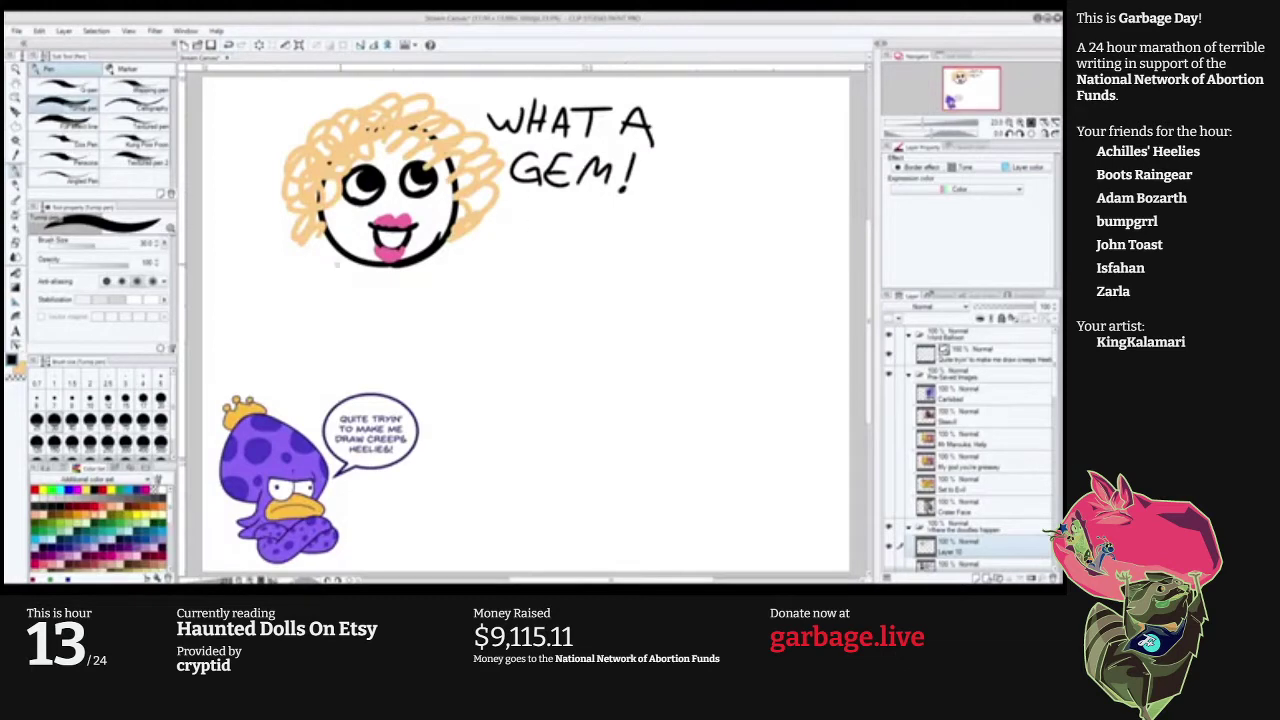
Hand-letter "Not full" in black below and to the right of the doll's chin.
{"action": "mouse_move", "coordinate": [439, 287]}
{"action": "left_mouse_down"}
{"action": "mouse_move", "coordinate": [437, 263]}
{"action": "mouse_move", "coordinate": [461, 258]}
{"action": "mouse_move", "coordinate": [488, 290]}
{"action": "left_mouse_up"}
{"action": "left_click_drag", "start_coordinate": [478, 272], "coordinate": [539, 271]}
{"action": "left_click_drag", "start_coordinate": [525, 282], "coordinate": [570, 294]}
{"action": "left_click_drag", "start_coordinate": [594, 263], "coordinate": [588, 298]}
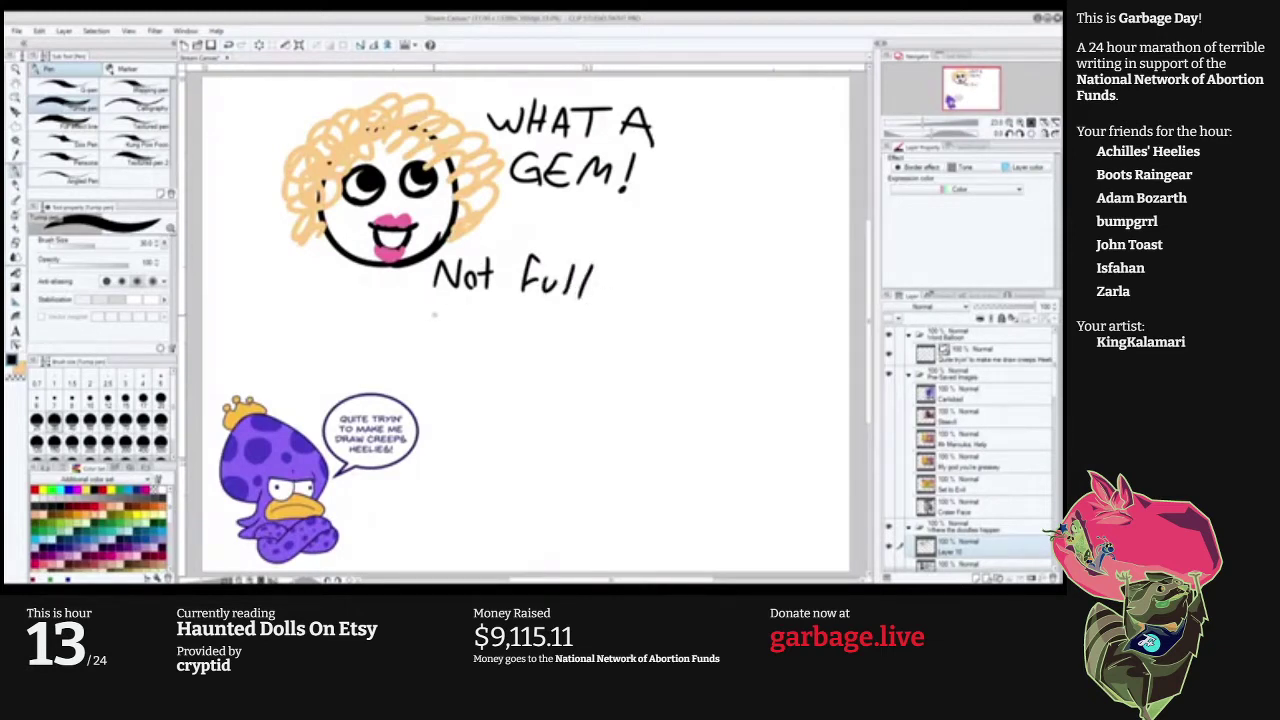
Hand-letter "of spiders!" in black under "Not full".
{"action": "mouse_move", "coordinate": [434, 303]}
{"action": "left_mouse_down"}
{"action": "mouse_move", "coordinate": [446, 322]}
{"action": "mouse_move", "coordinate": [463, 291]}
{"action": "left_mouse_up"}
{"action": "mouse_move", "coordinate": [441, 311]}
{"action": "left_mouse_down"}
{"action": "mouse_move", "coordinate": [506, 308]}
{"action": "mouse_move", "coordinate": [509, 341]}
{"action": "left_mouse_up"}
{"action": "left_click_drag", "start_coordinate": [508, 318], "coordinate": [510, 330]}
{"action": "mouse_move", "coordinate": [532, 318]}
{"action": "left_mouse_down"}
{"action": "mouse_move", "coordinate": [532, 330]}
{"action": "mouse_move", "coordinate": [536, 307]}
{"action": "left_mouse_up"}
{"action": "left_click_drag", "start_coordinate": [556, 320], "coordinate": [557, 330]}
{"action": "mouse_move", "coordinate": [584, 316]}
{"action": "left_mouse_down"}
{"action": "mouse_move", "coordinate": [586, 332]}
{"action": "mouse_move", "coordinate": [581, 318]}
{"action": "left_mouse_up"}
{"action": "left_click_drag", "start_coordinate": [609, 312], "coordinate": [584, 332]}
{"action": "key", "text": "ctrl+z"}
{"action": "key", "text": "ctrl+z"}
{"action": "mouse_move", "coordinate": [592, 317]}
{"action": "left_mouse_down"}
{"action": "mouse_move", "coordinate": [594, 331]}
{"action": "mouse_move", "coordinate": [612, 313]}
{"action": "mouse_move", "coordinate": [615, 334]}
{"action": "left_mouse_up"}
{"action": "left_click_drag", "start_coordinate": [651, 292], "coordinate": [646, 318]}
{"action": "left_click", "coordinate": [643, 335]}
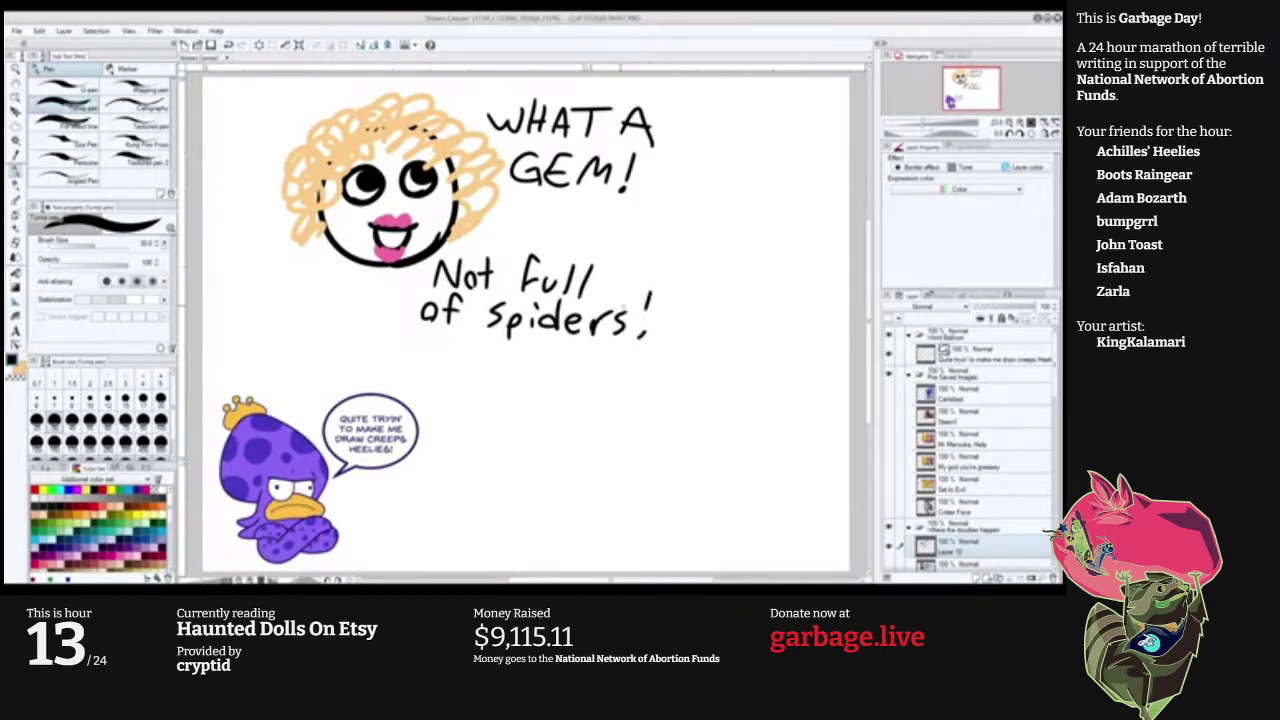
Draw small black spiders on both sides of the doll's mouth and scribble the mouth opening dark.
{"action": "left_click_drag", "start_coordinate": [357, 232], "coordinate": [361, 246]}
{"action": "mouse_move", "coordinate": [426, 204]}
{"action": "left_mouse_down"}
{"action": "mouse_move", "coordinate": [434, 218]}
{"action": "mouse_move", "coordinate": [444, 208]}
{"action": "mouse_move", "coordinate": [430, 230]}
{"action": "mouse_move", "coordinate": [378, 237]}
{"action": "left_mouse_up"}
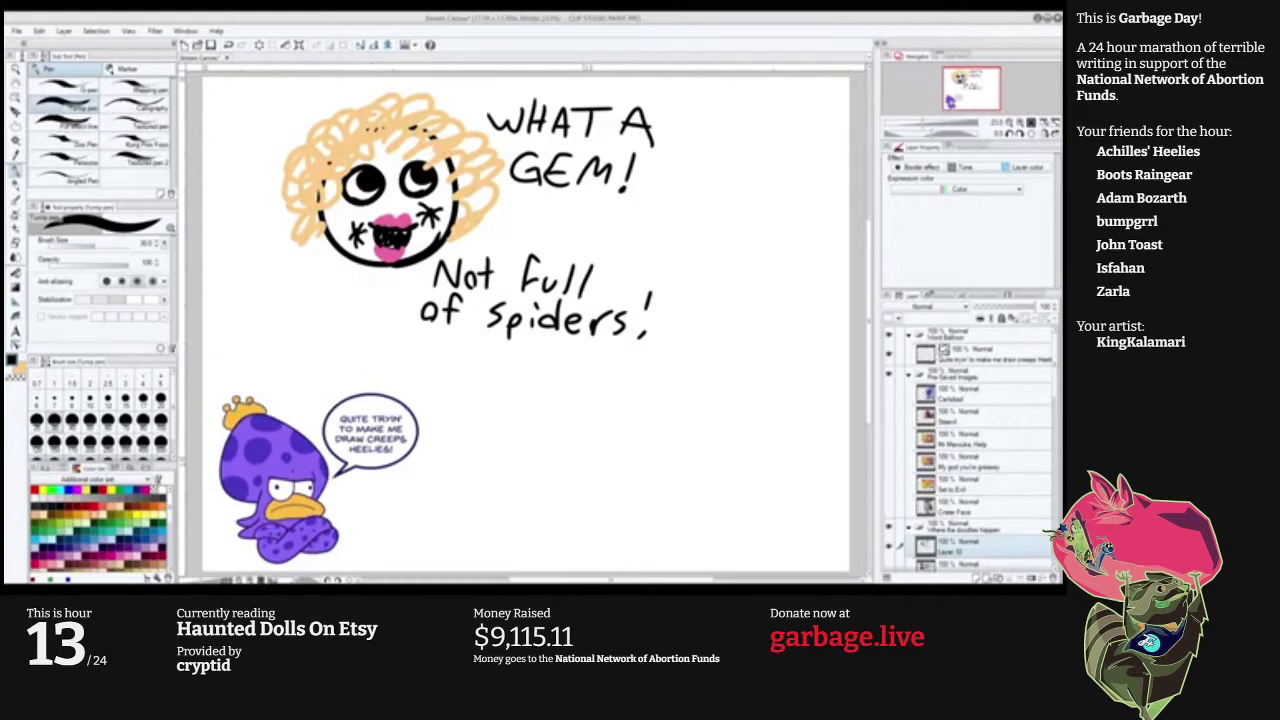
Begin a second doll's face with brush size 40, drawing a slanted head line, two small eyes and a nose.
{"action": "left_click_drag", "start_coordinate": [598, 385], "coordinate": [595, 384]}
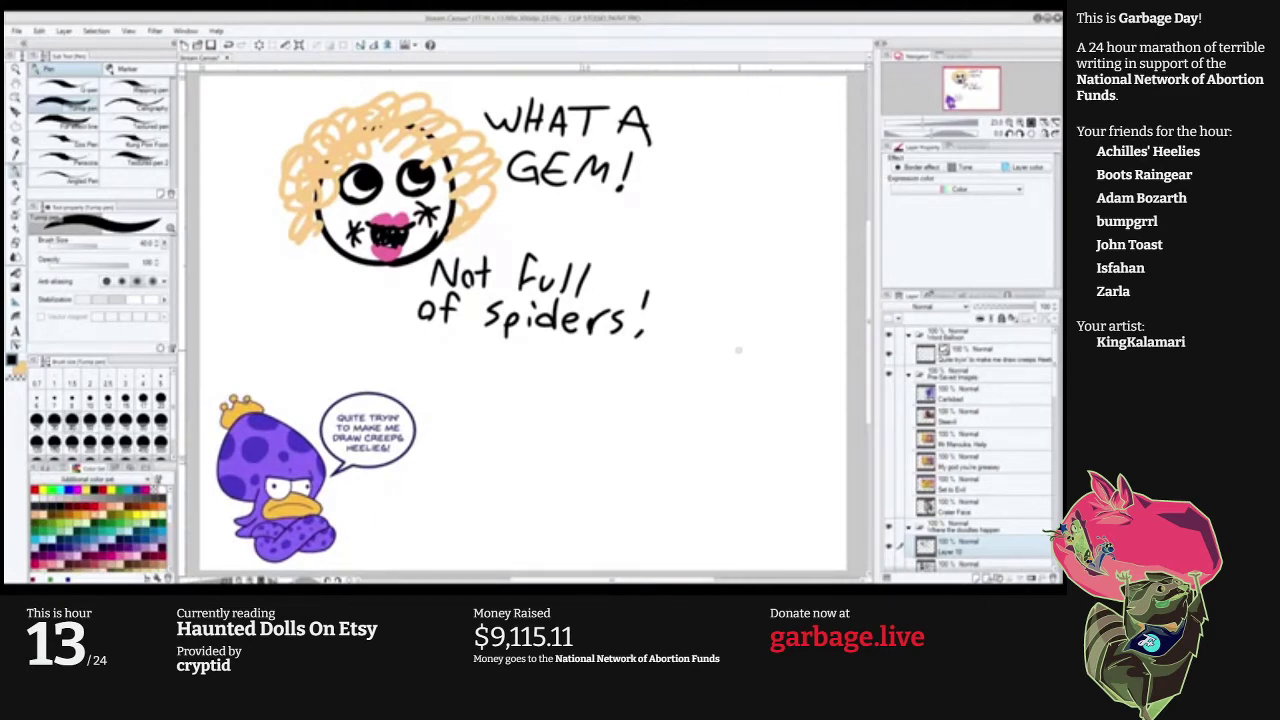
{"action": "mouse_move", "coordinate": [735, 418]}
{"action": "left_mouse_down"}
{"action": "mouse_move", "coordinate": [786, 292]}
{"action": "mouse_move", "coordinate": [728, 269]}
{"action": "left_mouse_up"}
{"action": "key", "text": "ctrl+z"}
{"action": "left_click_drag", "start_coordinate": [756, 325], "coordinate": [751, 330]}
{"action": "mouse_move", "coordinate": [709, 363]}
{"action": "left_mouse_down"}
{"action": "mouse_move", "coordinate": [729, 371]}
{"action": "mouse_move", "coordinate": [727, 354]}
{"action": "left_mouse_up"}
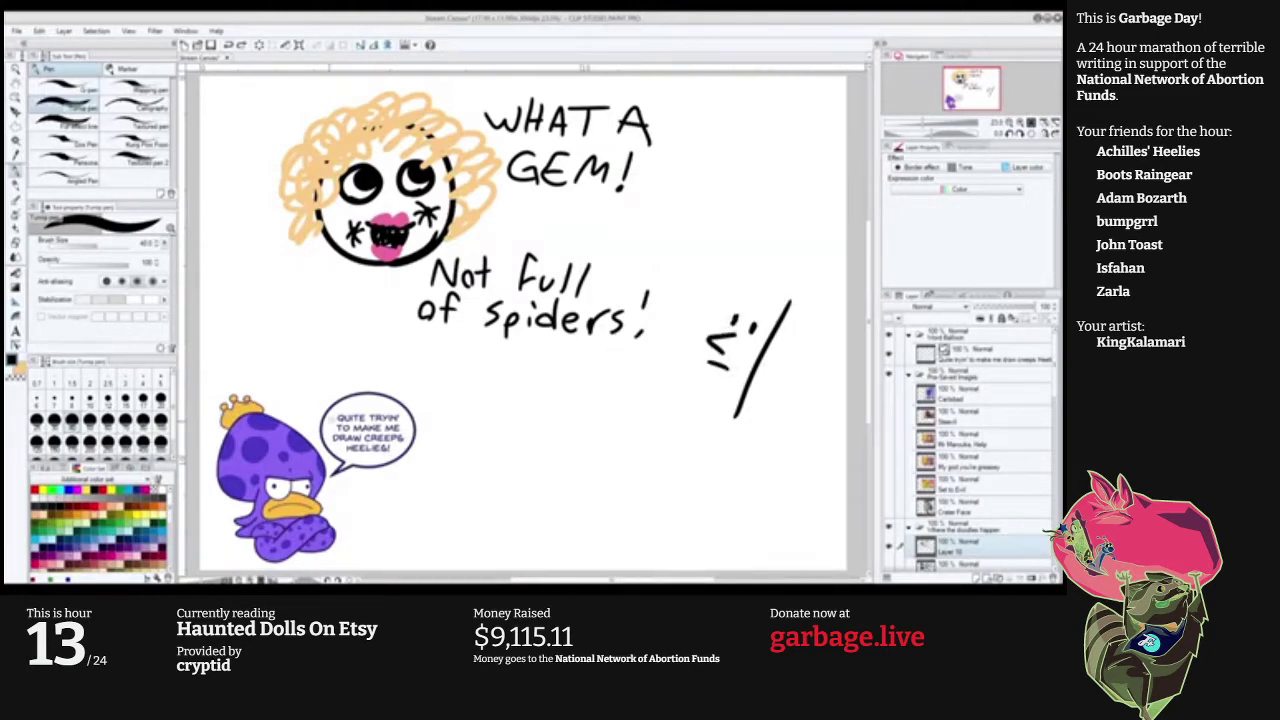
Paint pink lips with a round black open mouth below the second doll's nose.
{"action": "key", "text": "x"}
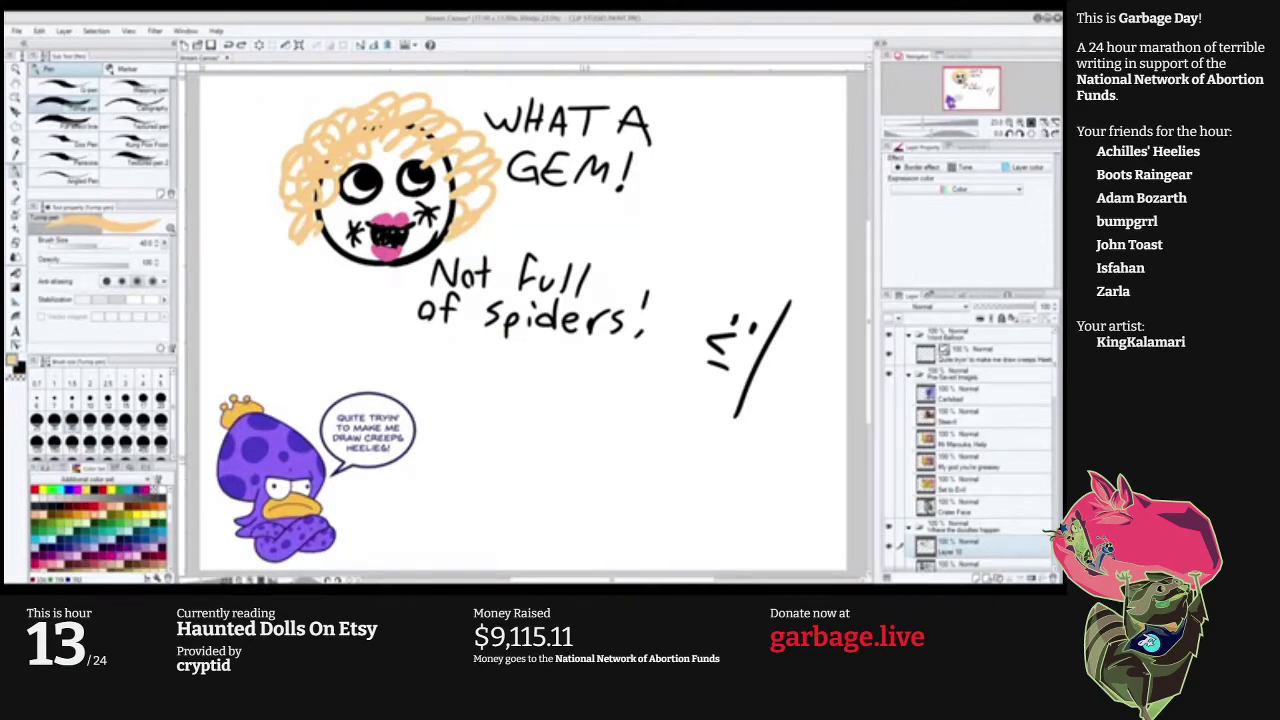
{"action": "left_click", "coordinate": [146, 563]}
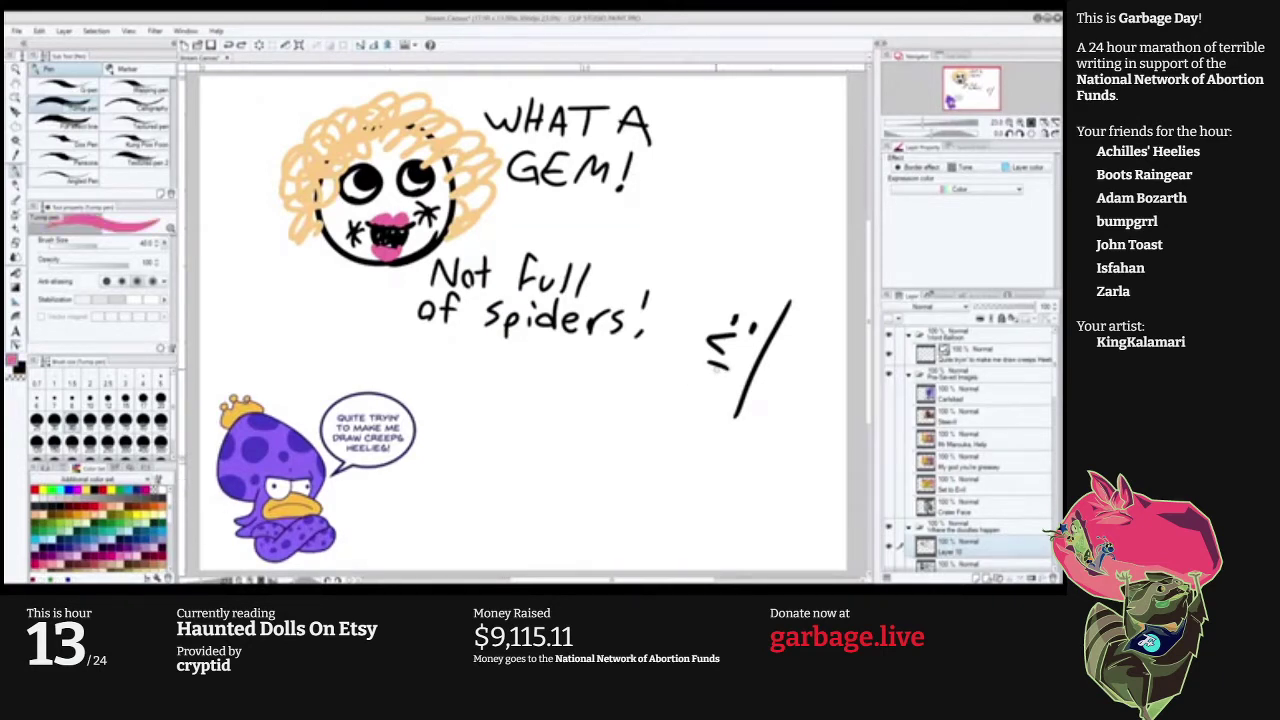
{"action": "key", "text": "x"}
{"action": "mouse_move", "coordinate": [716, 372]}
{"action": "left_mouse_down"}
{"action": "mouse_move", "coordinate": [706, 380]}
{"action": "mouse_move", "coordinate": [728, 356]}
{"action": "mouse_move", "coordinate": [701, 378]}
{"action": "mouse_move", "coordinate": [723, 368]}
{"action": "left_mouse_up"}
{"action": "key", "text": "x"}
{"action": "key", "text": "x"}
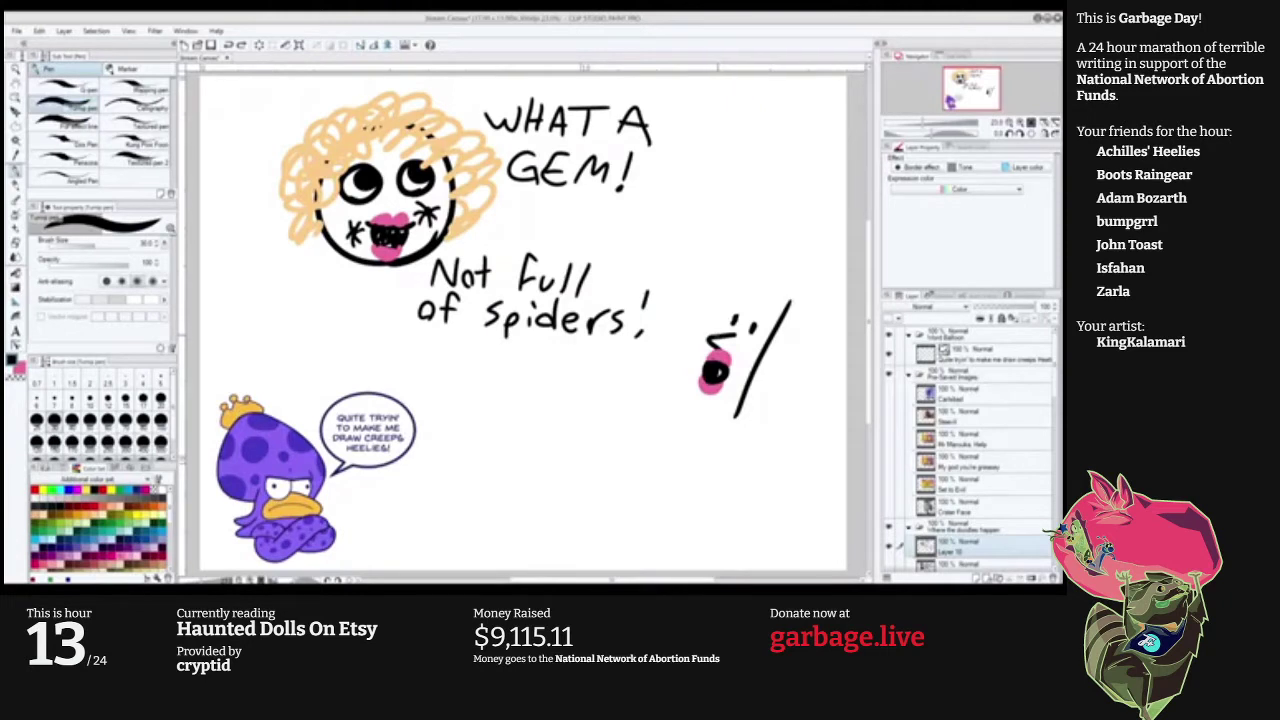
Outline the second doll's tall rounded head, jaw, shoulder and bent arm in black.
{"action": "mouse_move", "coordinate": [714, 336]}
{"action": "left_mouse_down"}
{"action": "mouse_move", "coordinate": [755, 283]}
{"action": "mouse_move", "coordinate": [790, 308]}
{"action": "left_mouse_up"}
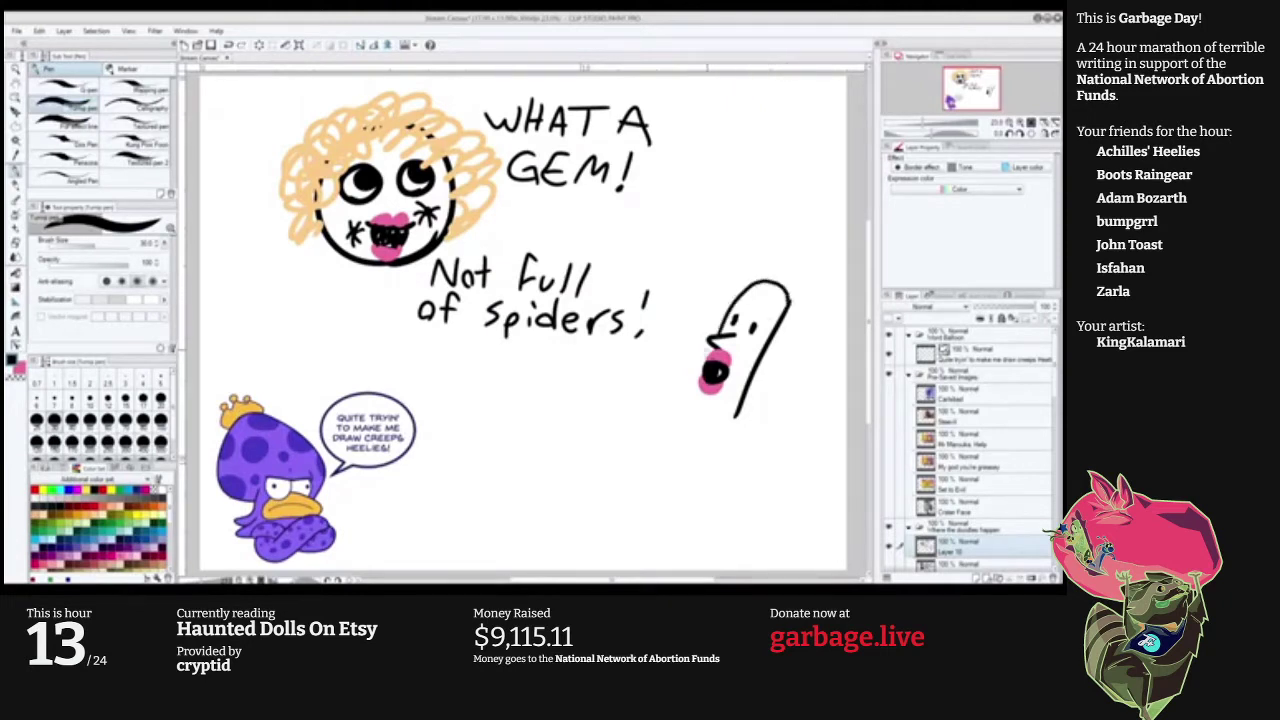
{"action": "left_click_drag", "start_coordinate": [704, 352], "coordinate": [723, 408]}
{"action": "key", "text": "ctrl+z"}
{"action": "mouse_move", "coordinate": [704, 355]}
{"action": "left_mouse_down"}
{"action": "mouse_move", "coordinate": [708, 413]}
{"action": "mouse_move", "coordinate": [728, 399]}
{"action": "mouse_move", "coordinate": [726, 436]}
{"action": "mouse_move", "coordinate": [738, 402]}
{"action": "mouse_move", "coordinate": [706, 428]}
{"action": "mouse_move", "coordinate": [748, 470]}
{"action": "mouse_move", "coordinate": [646, 500]}
{"action": "mouse_move", "coordinate": [688, 504]}
{"action": "mouse_move", "coordinate": [724, 450]}
{"action": "mouse_move", "coordinate": [674, 437]}
{"action": "mouse_move", "coordinate": [656, 467]}
{"action": "left_mouse_up"}
{"action": "key", "text": "bracketright"}
{"action": "key", "text": "ctrl+z"}
{"action": "key", "text": "ctrl+z"}
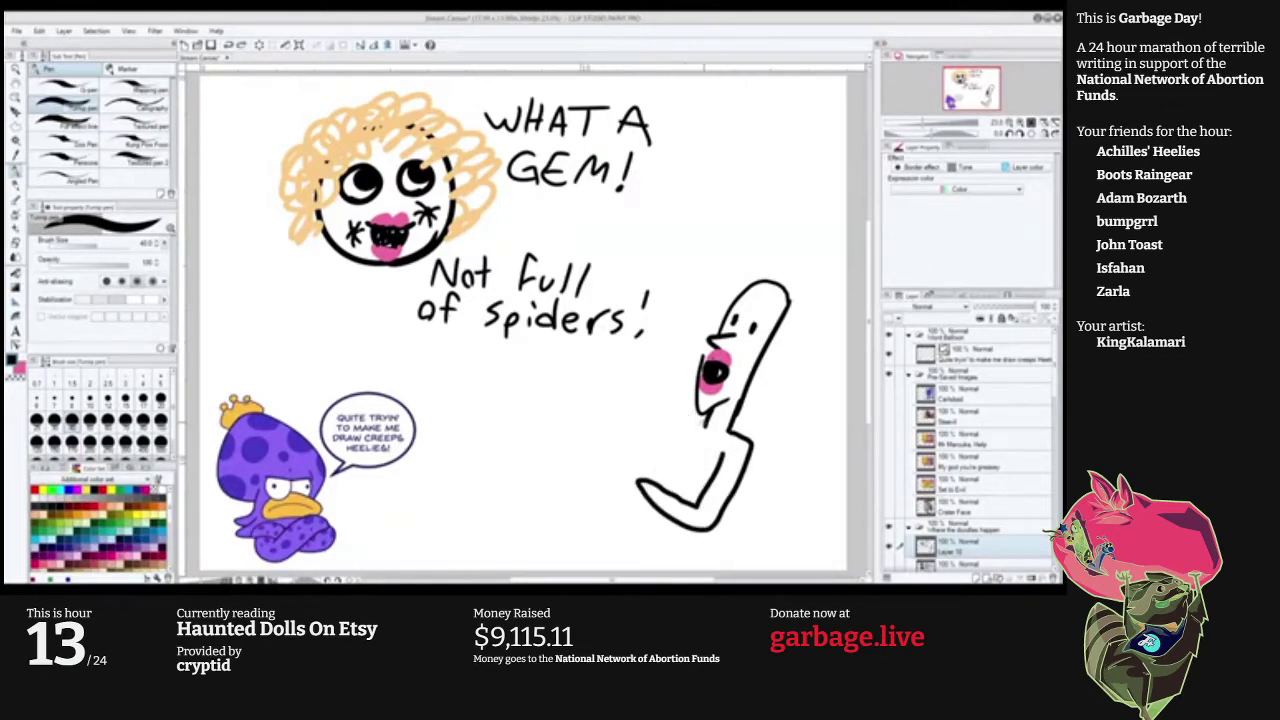
Draw the second doll's neck, chest with X marks and outstretched second arm in black.
{"action": "mouse_move", "coordinate": [705, 425]}
{"action": "left_mouse_down"}
{"action": "mouse_move", "coordinate": [684, 428]}
{"action": "mouse_move", "coordinate": [644, 484]}
{"action": "mouse_move", "coordinate": [691, 449]}
{"action": "mouse_move", "coordinate": [678, 468]}
{"action": "mouse_move", "coordinate": [707, 454]}
{"action": "mouse_move", "coordinate": [669, 431]}
{"action": "mouse_move", "coordinate": [699, 461]}
{"action": "left_mouse_up"}
{"action": "key", "text": "ctrl+z"}
{"action": "key", "text": "ctrl+z"}
{"action": "key", "text": "ctrl+z"}
{"action": "key", "text": "ctrl+z"}
{"action": "key", "text": "ctrl+z"}
{"action": "mouse_move", "coordinate": [699, 452]}
{"action": "left_mouse_down"}
{"action": "mouse_move", "coordinate": [688, 461]}
{"action": "mouse_move", "coordinate": [664, 446]}
{"action": "mouse_move", "coordinate": [686, 418]}
{"action": "mouse_move", "coordinate": [688, 438]}
{"action": "mouse_move", "coordinate": [635, 474]}
{"action": "mouse_move", "coordinate": [669, 482]}
{"action": "left_mouse_up"}
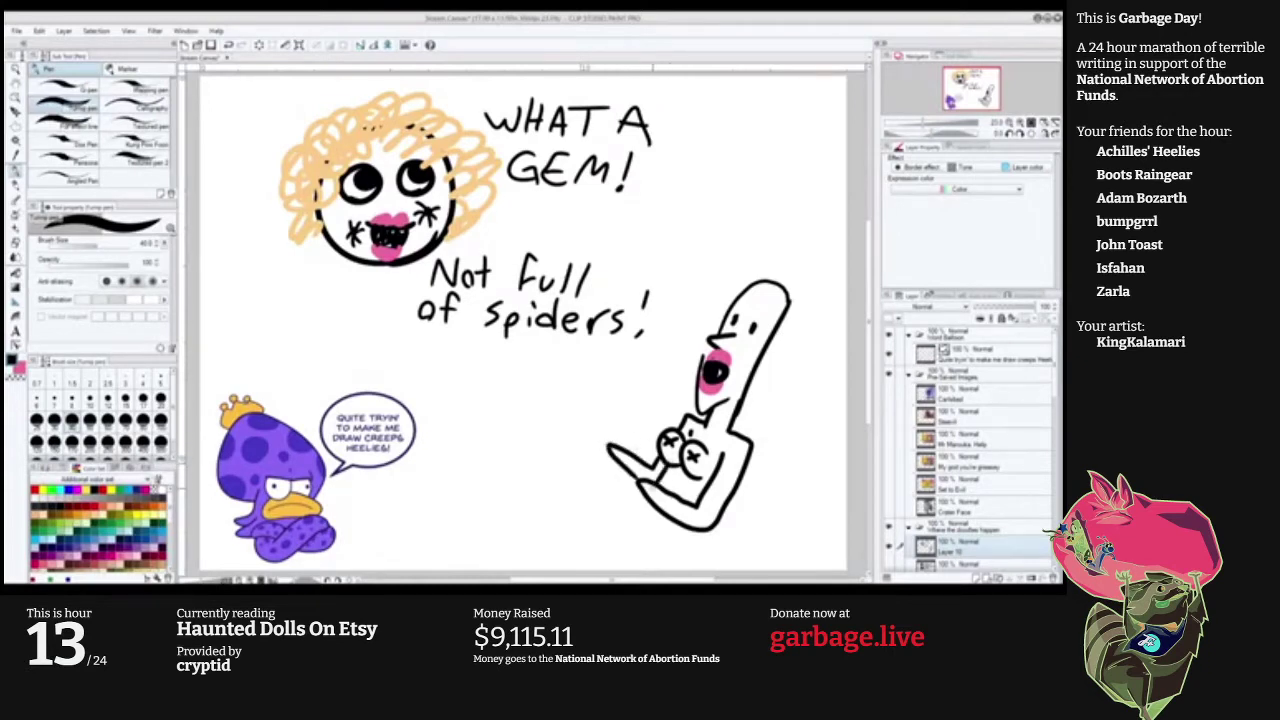
Paint an orange bob hairstyle on the second doll with a larger brush and outline it in black.
{"action": "key", "text": "x"}
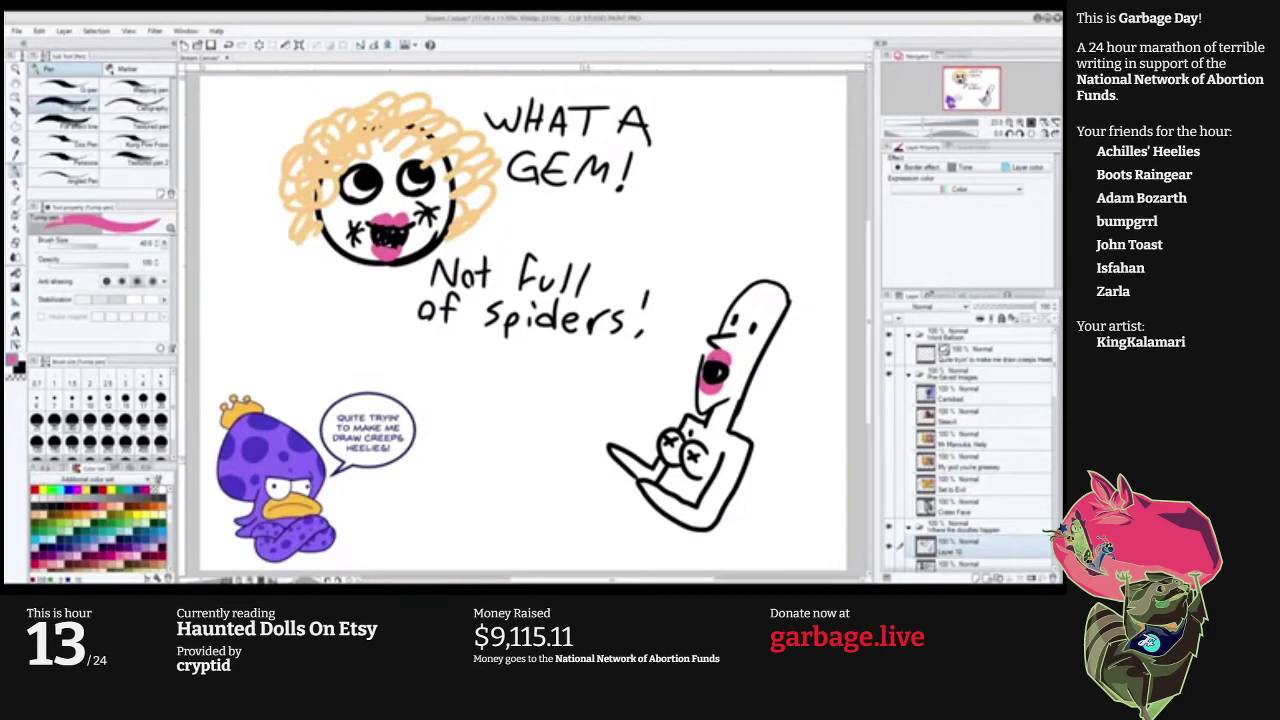
{"action": "left_click", "coordinate": [122, 507]}
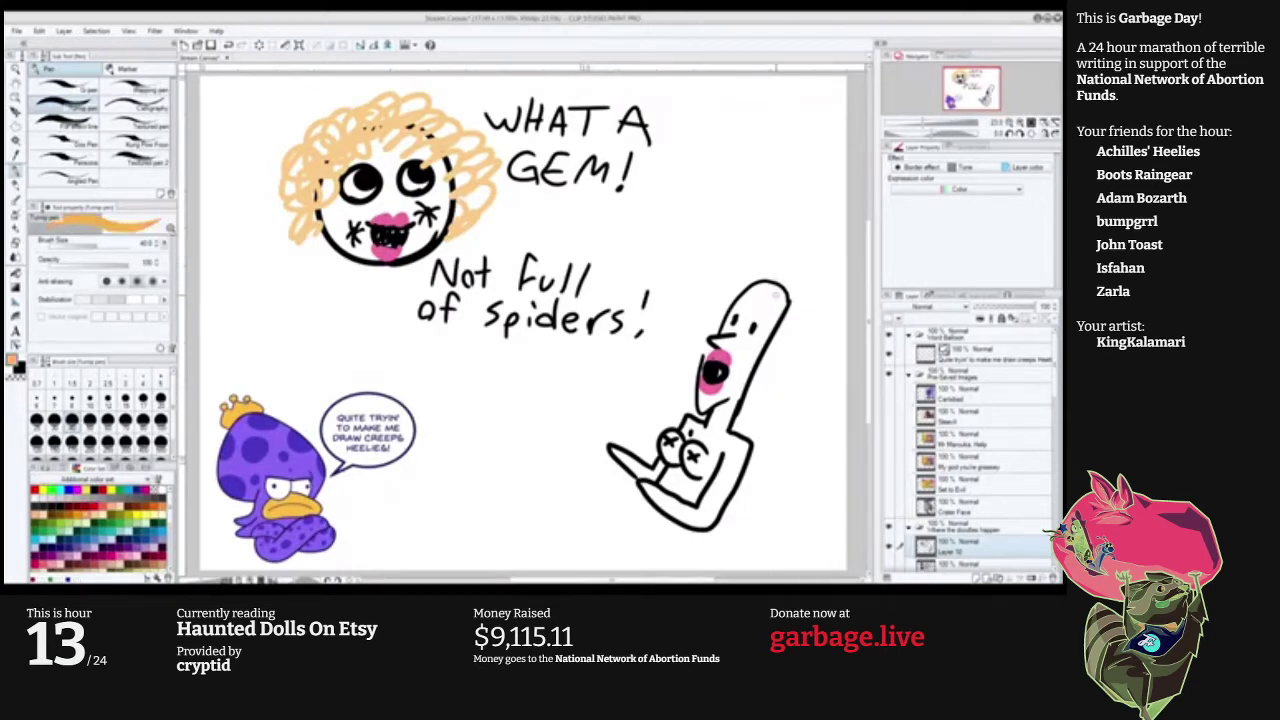
{"action": "key", "text": "bracketright"}
{"action": "key", "text": "bracketright"}
{"action": "key", "text": "bracketright"}
{"action": "key", "text": "bracketright"}
{"action": "mouse_move", "coordinate": [767, 313]}
{"action": "left_mouse_down"}
{"action": "mouse_move", "coordinate": [712, 283]}
{"action": "mouse_move", "coordinate": [780, 272]}
{"action": "mouse_move", "coordinate": [770, 300]}
{"action": "mouse_move", "coordinate": [760, 262]}
{"action": "mouse_move", "coordinate": [742, 284]}
{"action": "mouse_move", "coordinate": [748, 298]}
{"action": "mouse_move", "coordinate": [785, 266]}
{"action": "mouse_move", "coordinate": [772, 378]}
{"action": "mouse_move", "coordinate": [745, 366]}
{"action": "mouse_move", "coordinate": [790, 270]}
{"action": "mouse_move", "coordinate": [756, 363]}
{"action": "mouse_move", "coordinate": [787, 289]}
{"action": "mouse_move", "coordinate": [770, 368]}
{"action": "mouse_move", "coordinate": [791, 296]}
{"action": "mouse_move", "coordinate": [702, 330]}
{"action": "mouse_move", "coordinate": [712, 318]}
{"action": "mouse_move", "coordinate": [716, 334]}
{"action": "mouse_move", "coordinate": [741, 296]}
{"action": "mouse_move", "coordinate": [719, 336]}
{"action": "mouse_move", "coordinate": [693, 333]}
{"action": "mouse_move", "coordinate": [730, 294]}
{"action": "mouse_move", "coordinate": [764, 313]}
{"action": "mouse_move", "coordinate": [744, 370]}
{"action": "mouse_move", "coordinate": [778, 378]}
{"action": "mouse_move", "coordinate": [790, 262]}
{"action": "mouse_move", "coordinate": [710, 290]}
{"action": "left_mouse_up"}
{"action": "key", "text": "x"}
{"action": "key", "text": "ctrl+z"}
{"action": "key", "text": "bracketleft"}
{"action": "key", "text": "bracketleft"}
{"action": "key", "text": "bracketleft"}
{"action": "key", "text": "ctrl+z"}
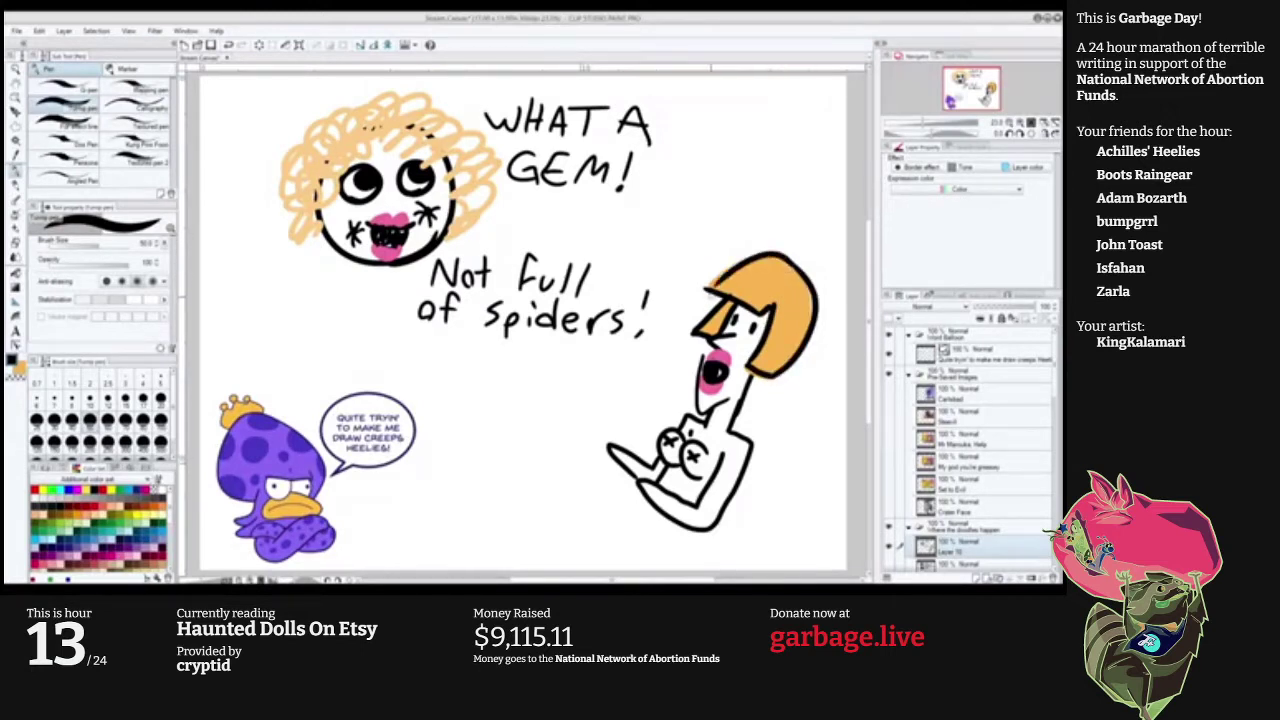
Hand-letter "Buy my" in black with brush size 30 beside the second doll's mouth.
{"action": "mouse_move", "coordinate": [542, 390]}
{"action": "left_mouse_down"}
{"action": "mouse_move", "coordinate": [545, 404]}
{"action": "mouse_move", "coordinate": [566, 402]}
{"action": "mouse_move", "coordinate": [544, 408]}
{"action": "mouse_move", "coordinate": [562, 395]}
{"action": "left_mouse_up"}
{"action": "key", "text": "ctrl+z"}
{"action": "key", "text": "ctrl+z"}
{"action": "left_click_drag", "start_coordinate": [563, 368], "coordinate": [565, 395]}
{"action": "left_click_drag", "start_coordinate": [580, 382], "coordinate": [606, 395]}
{"action": "mouse_move", "coordinate": [617, 380]}
{"action": "left_mouse_down"}
{"action": "mouse_move", "coordinate": [604, 412]}
{"action": "mouse_move", "coordinate": [658, 396]}
{"action": "left_mouse_up"}
{"action": "left_click_drag", "start_coordinate": [662, 380], "coordinate": [660, 414]}
Hand-letter "HAUNTED" in black under "Buy my".
{"action": "mouse_move", "coordinate": [536, 410]}
{"action": "left_mouse_down"}
{"action": "mouse_move", "coordinate": [536, 437]}
{"action": "mouse_move", "coordinate": [550, 436]}
{"action": "left_mouse_up"}
{"action": "mouse_move", "coordinate": [536, 425]}
{"action": "left_mouse_down"}
{"action": "mouse_move", "coordinate": [574, 440]}
{"action": "mouse_move", "coordinate": [592, 411]}
{"action": "mouse_move", "coordinate": [620, 410]}
{"action": "mouse_move", "coordinate": [630, 436]}
{"action": "mouse_move", "coordinate": [644, 410]}
{"action": "left_mouse_up"}
{"action": "left_click_drag", "start_coordinate": [638, 434], "coordinate": [640, 436]}
{"action": "left_click_drag", "start_coordinate": [640, 412], "coordinate": [650, 413]}
{"action": "left_click_drag", "start_coordinate": [641, 424], "coordinate": [656, 436]}
Hand-letter "Real Doll!" in black on two lines under "HAUNTED".
{"action": "mouse_move", "coordinate": [530, 456]}
{"action": "left_mouse_down"}
{"action": "mouse_move", "coordinate": [530, 485]}
{"action": "mouse_move", "coordinate": [546, 455]}
{"action": "mouse_move", "coordinate": [533, 468]}
{"action": "mouse_move", "coordinate": [554, 483]}
{"action": "mouse_move", "coordinate": [602, 484]}
{"action": "left_mouse_up"}
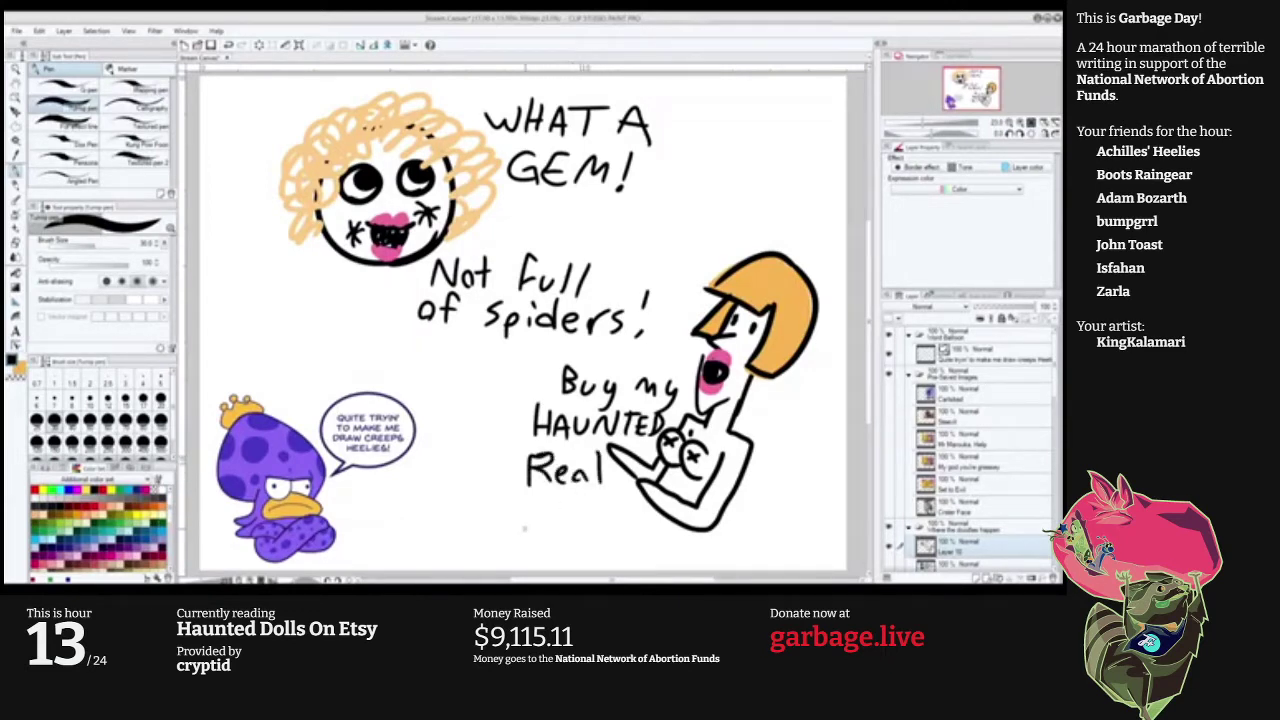
{"action": "mouse_move", "coordinate": [530, 530]}
{"action": "left_mouse_down"}
{"action": "mouse_move", "coordinate": [550, 498]}
{"action": "mouse_move", "coordinate": [532, 529]}
{"action": "mouse_move", "coordinate": [566, 510]}
{"action": "mouse_move", "coordinate": [582, 527]}
{"action": "left_mouse_up"}
{"action": "mouse_move", "coordinate": [597, 492]}
{"action": "left_mouse_down"}
{"action": "mouse_move", "coordinate": [594, 525]}
{"action": "mouse_move", "coordinate": [610, 514]}
{"action": "left_mouse_up"}
{"action": "left_click", "coordinate": [607, 524]}
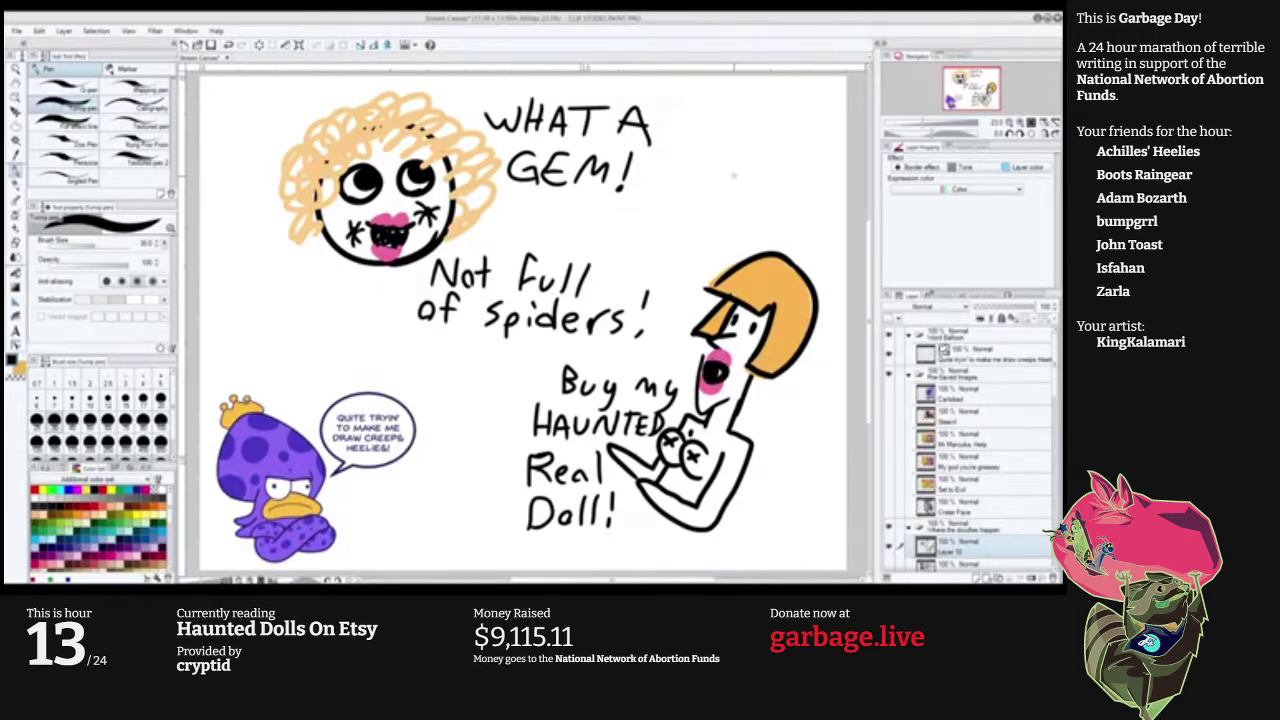
Draw a small round face with two oval eyes in black above the orange-haired doll, using brush size 50.
{"action": "mouse_move", "coordinate": [741, 206]}
{"action": "left_mouse_down"}
{"action": "mouse_move", "coordinate": [668, 165]}
{"action": "mouse_move", "coordinate": [746, 205]}
{"action": "mouse_move", "coordinate": [734, 218]}
{"action": "mouse_move", "coordinate": [762, 194]}
{"action": "mouse_move", "coordinate": [713, 168]}
{"action": "mouse_move", "coordinate": [746, 166]}
{"action": "left_mouse_up"}
{"action": "key", "text": "ctrl+z"}
{"action": "key", "text": "ctrl+z"}
{"action": "key", "text": "ctrl+z"}
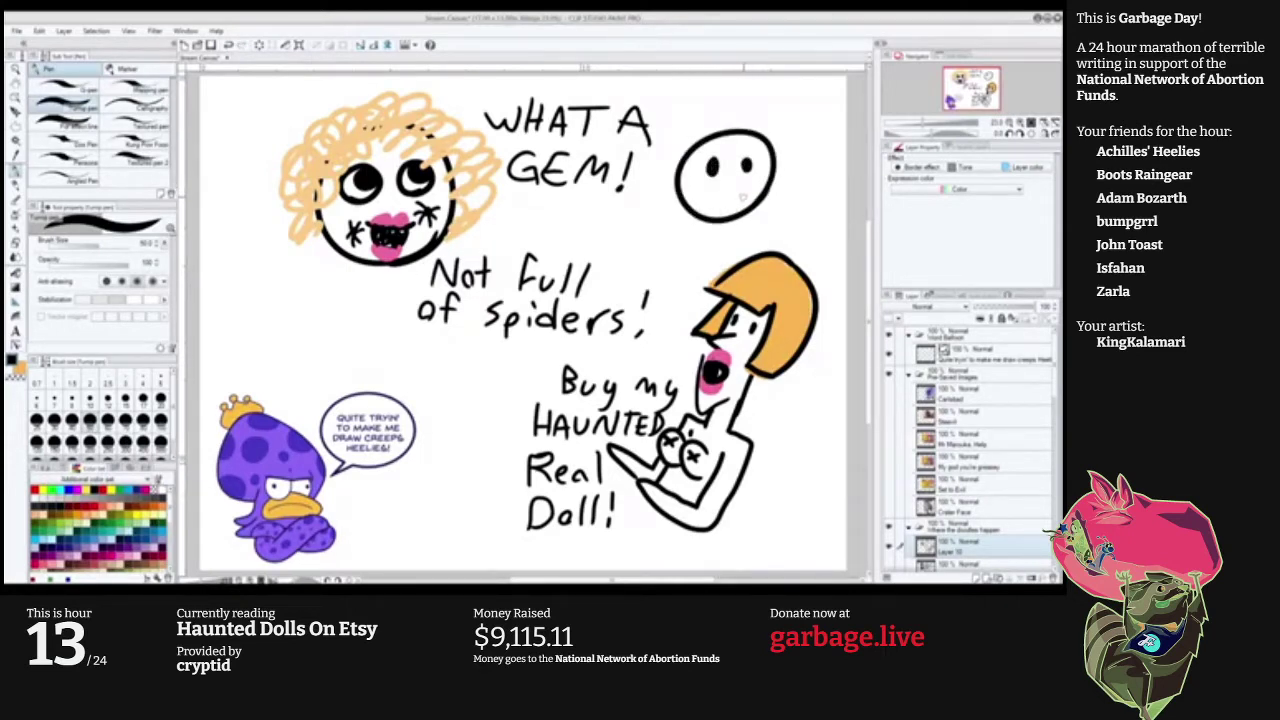
Paint pink lips, sampled from the second doll, and a wide black mouth on the small round face.
{"action": "key", "text": "x"}
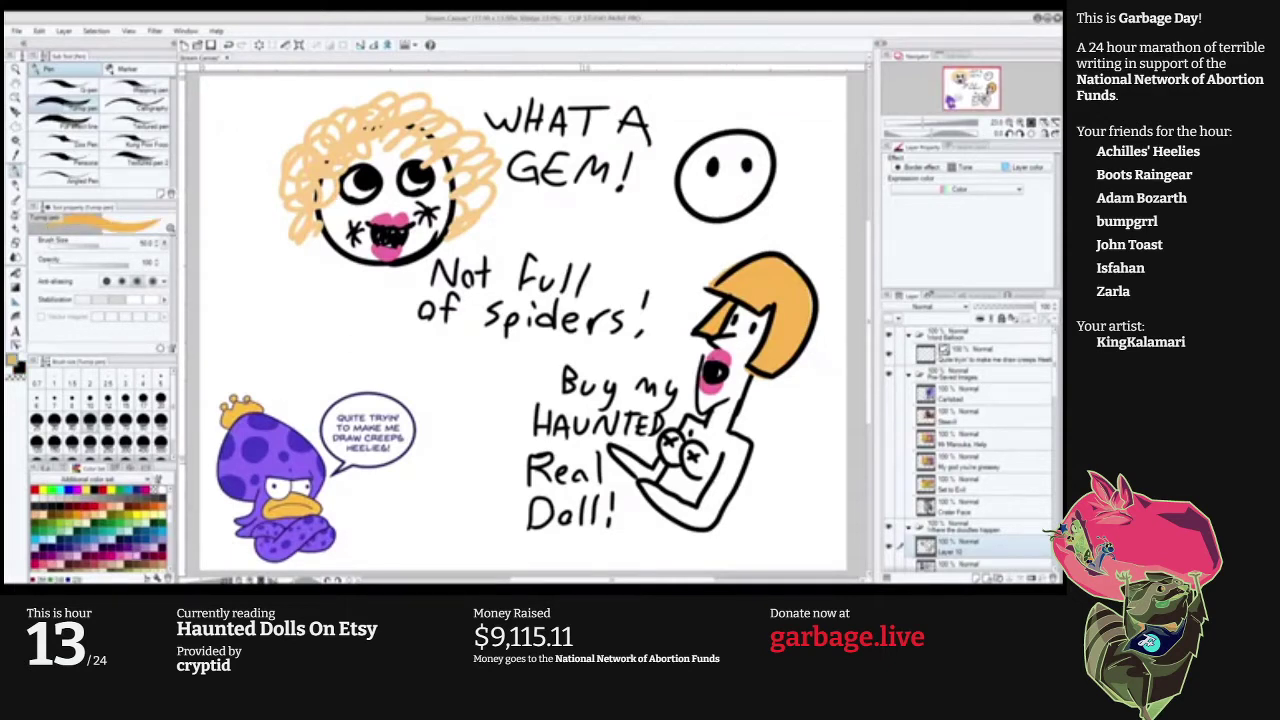
{"action": "left_click", "coordinate": [718, 358], "text": "alt"}
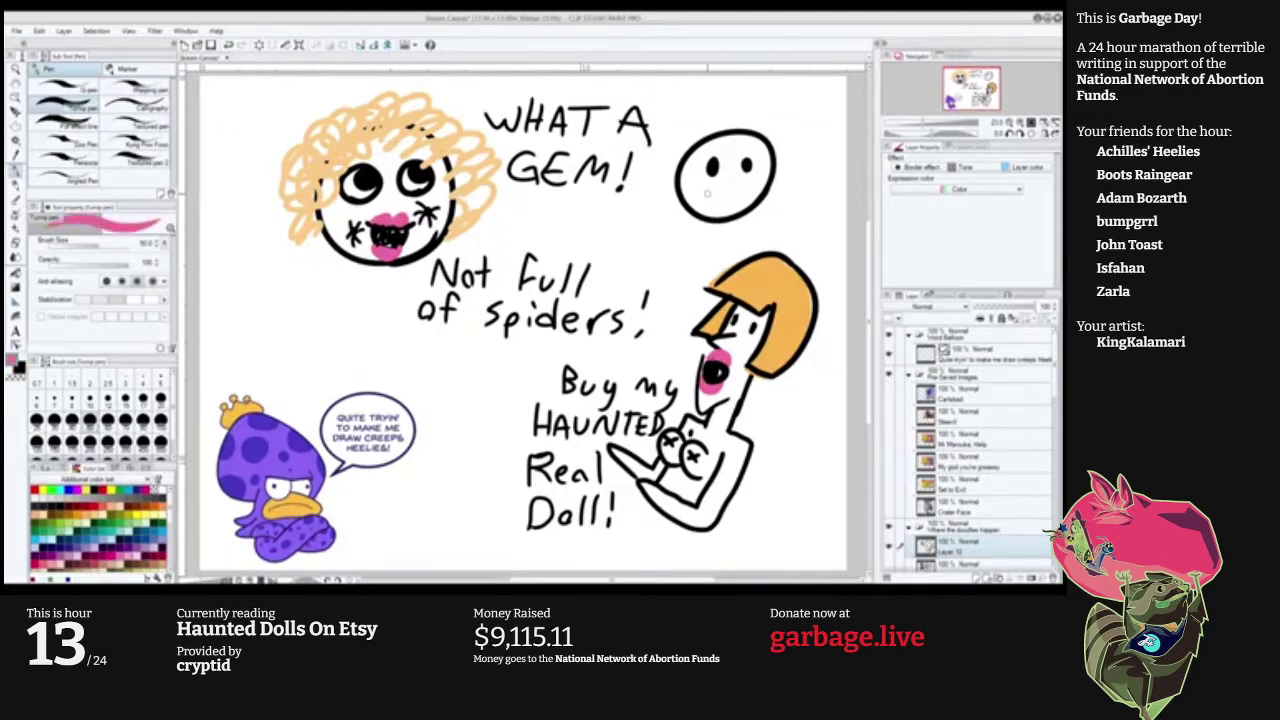
{"action": "mouse_move", "coordinate": [706, 190]}
{"action": "left_mouse_down"}
{"action": "mouse_move", "coordinate": [744, 196]}
{"action": "mouse_move", "coordinate": [740, 209]}
{"action": "mouse_move", "coordinate": [711, 208]}
{"action": "mouse_move", "coordinate": [754, 204]}
{"action": "mouse_move", "coordinate": [702, 204]}
{"action": "mouse_move", "coordinate": [746, 208]}
{"action": "left_mouse_up"}
{"action": "key", "text": "x"}
{"action": "key", "text": "x"}
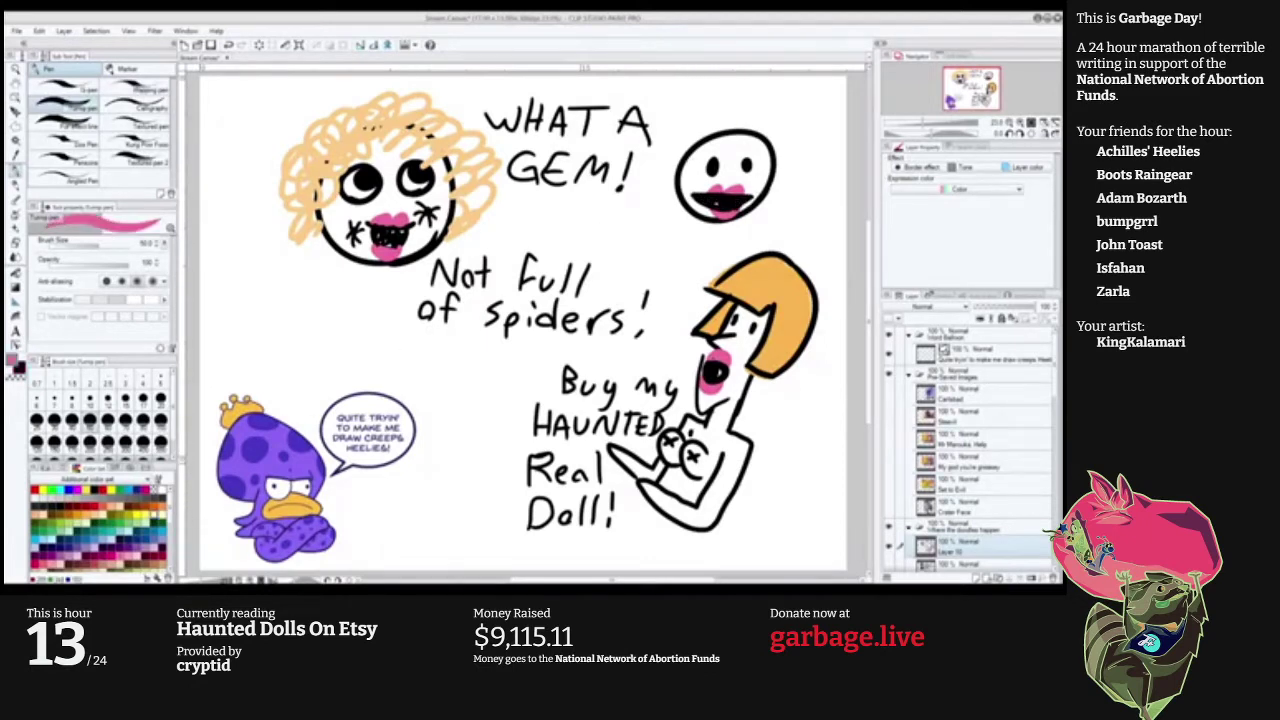
Scribble light-orange curly hair across the top of the small round face.
{"action": "left_click", "coordinate": [90, 514]}
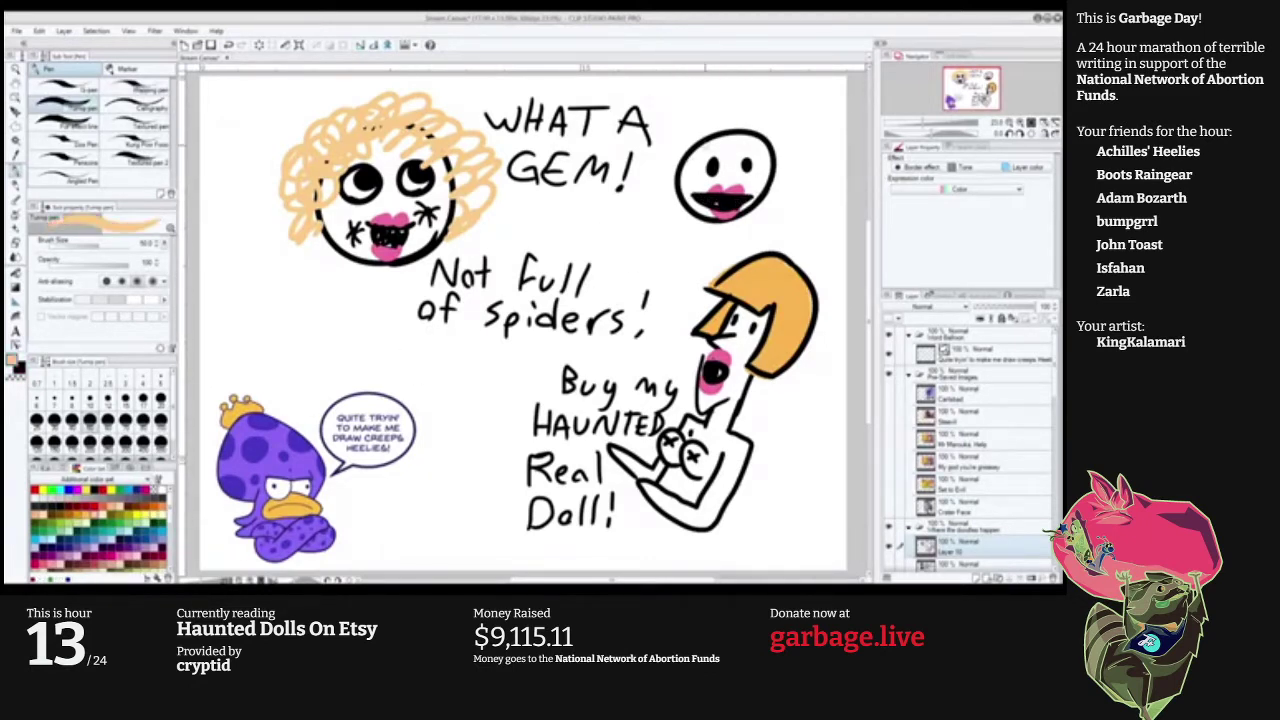
{"action": "mouse_move", "coordinate": [683, 147]}
{"action": "left_mouse_down"}
{"action": "mouse_move", "coordinate": [784, 147]}
{"action": "mouse_move", "coordinate": [701, 131]}
{"action": "mouse_move", "coordinate": [731, 146]}
{"action": "mouse_move", "coordinate": [786, 160]}
{"action": "left_mouse_up"}
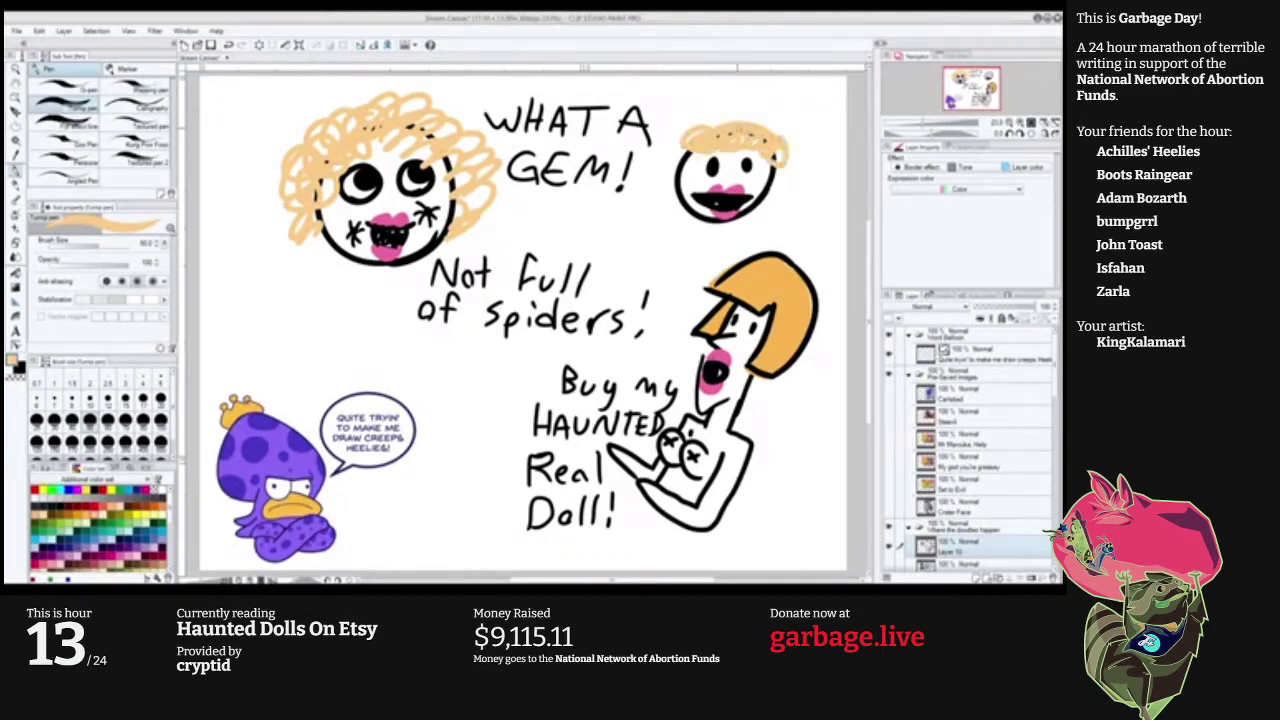
Extend the light-orange curls down both sides of the small face, and draw its black dress, feet and knife-holding arm.
{"action": "mouse_move", "coordinate": [737, 124]}
{"action": "left_mouse_down"}
{"action": "mouse_move", "coordinate": [688, 128]}
{"action": "mouse_move", "coordinate": [651, 180]}
{"action": "left_mouse_up"}
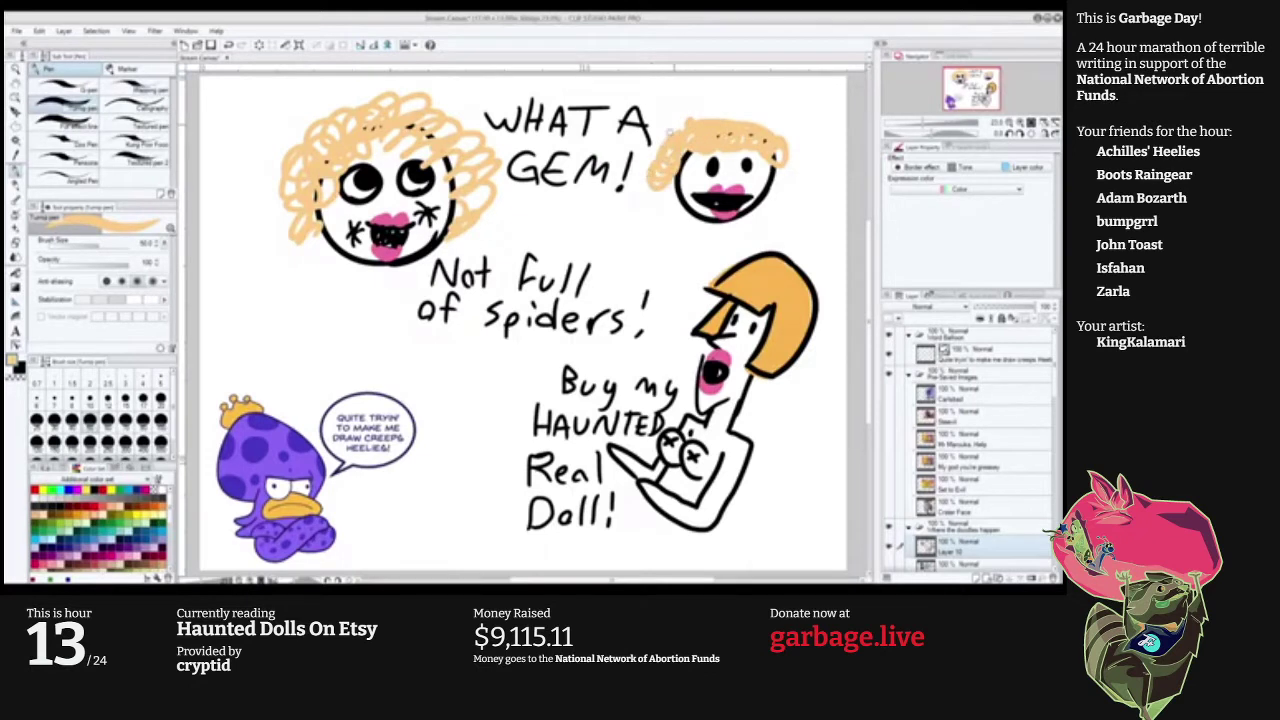
{"action": "mouse_move", "coordinate": [668, 132]}
{"action": "left_mouse_down"}
{"action": "mouse_move", "coordinate": [787, 124]}
{"action": "mouse_move", "coordinate": [812, 186]}
{"action": "left_mouse_up"}
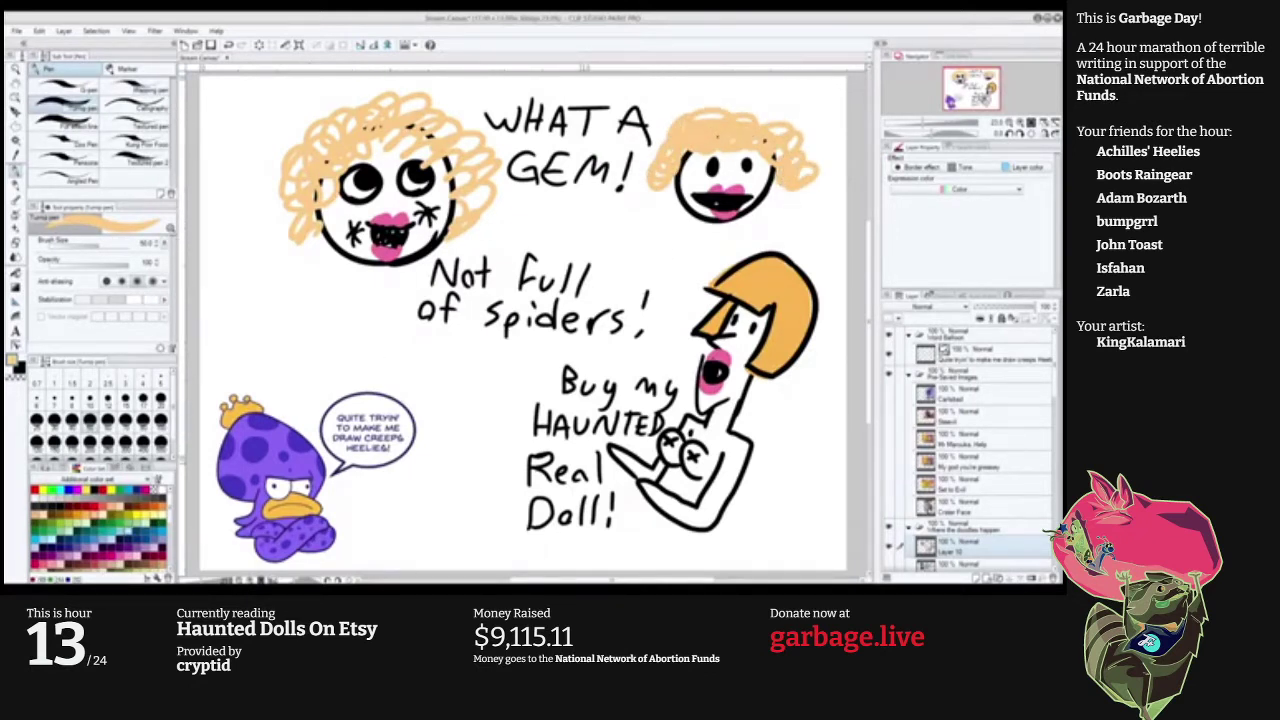
{"action": "key", "text": "x"}
{"action": "mouse_move", "coordinate": [762, 204]}
{"action": "left_mouse_down"}
{"action": "mouse_move", "coordinate": [766, 242]}
{"action": "mouse_move", "coordinate": [670, 240]}
{"action": "mouse_move", "coordinate": [678, 213]}
{"action": "mouse_move", "coordinate": [686, 254]}
{"action": "mouse_move", "coordinate": [734, 253]}
{"action": "left_mouse_up"}
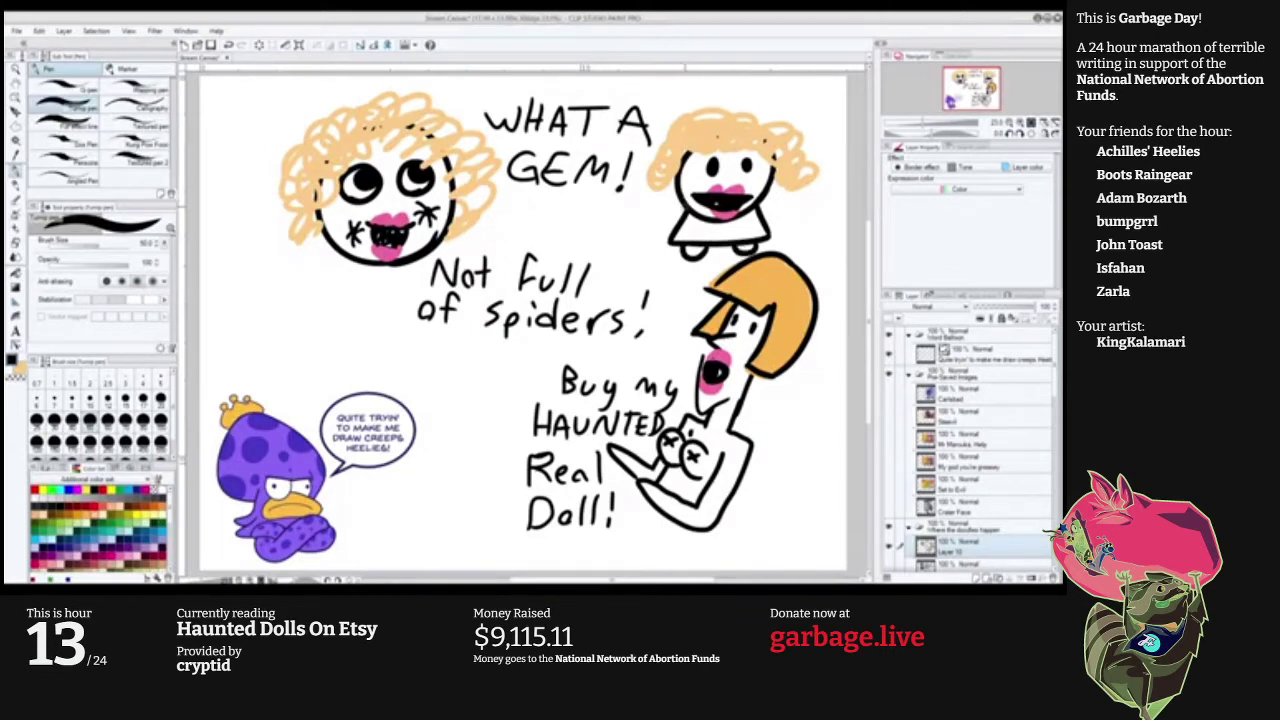
{"action": "mouse_move", "coordinate": [685, 213]}
{"action": "left_mouse_down"}
{"action": "mouse_move", "coordinate": [662, 207]}
{"action": "mouse_move", "coordinate": [677, 226]}
{"action": "mouse_move", "coordinate": [643, 223]}
{"action": "mouse_move", "coordinate": [656, 194]}
{"action": "mouse_move", "coordinate": [660, 230]}
{"action": "mouse_move", "coordinate": [618, 271]}
{"action": "mouse_move", "coordinate": [641, 226]}
{"action": "left_mouse_up"}
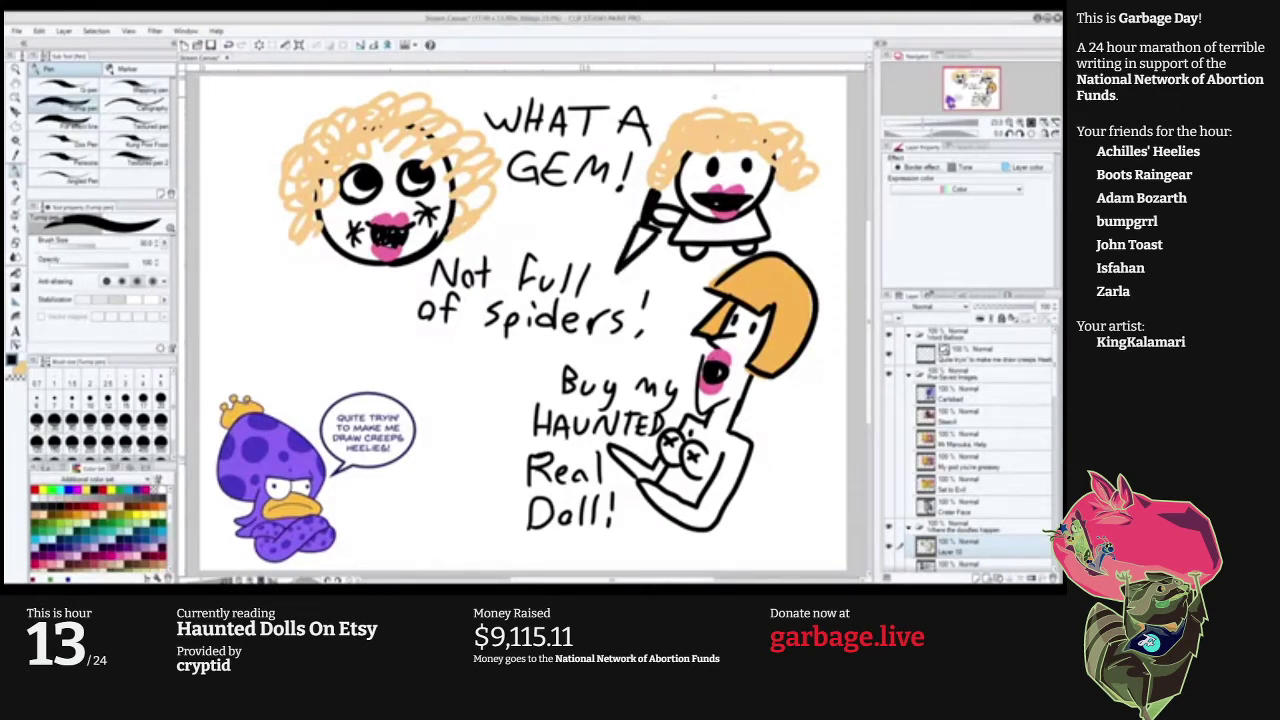
Hand-letter "I ♥ Butterflies & Murder!" in thin black strokes above and beside the knife-holding doll.
{"action": "mouse_move", "coordinate": [705, 100]}
{"action": "left_mouse_down"}
{"action": "mouse_move", "coordinate": [743, 102]}
{"action": "mouse_move", "coordinate": [745, 89]}
{"action": "mouse_move", "coordinate": [789, 99]}
{"action": "left_mouse_up"}
{"action": "mouse_move", "coordinate": [794, 84]}
{"action": "left_mouse_down"}
{"action": "mouse_move", "coordinate": [795, 101]}
{"action": "mouse_move", "coordinate": [824, 93]}
{"action": "mouse_move", "coordinate": [828, 106]}
{"action": "mouse_move", "coordinate": [836, 93]}
{"action": "left_mouse_up"}
{"action": "left_click_drag", "start_coordinate": [840, 84], "coordinate": [834, 146]}
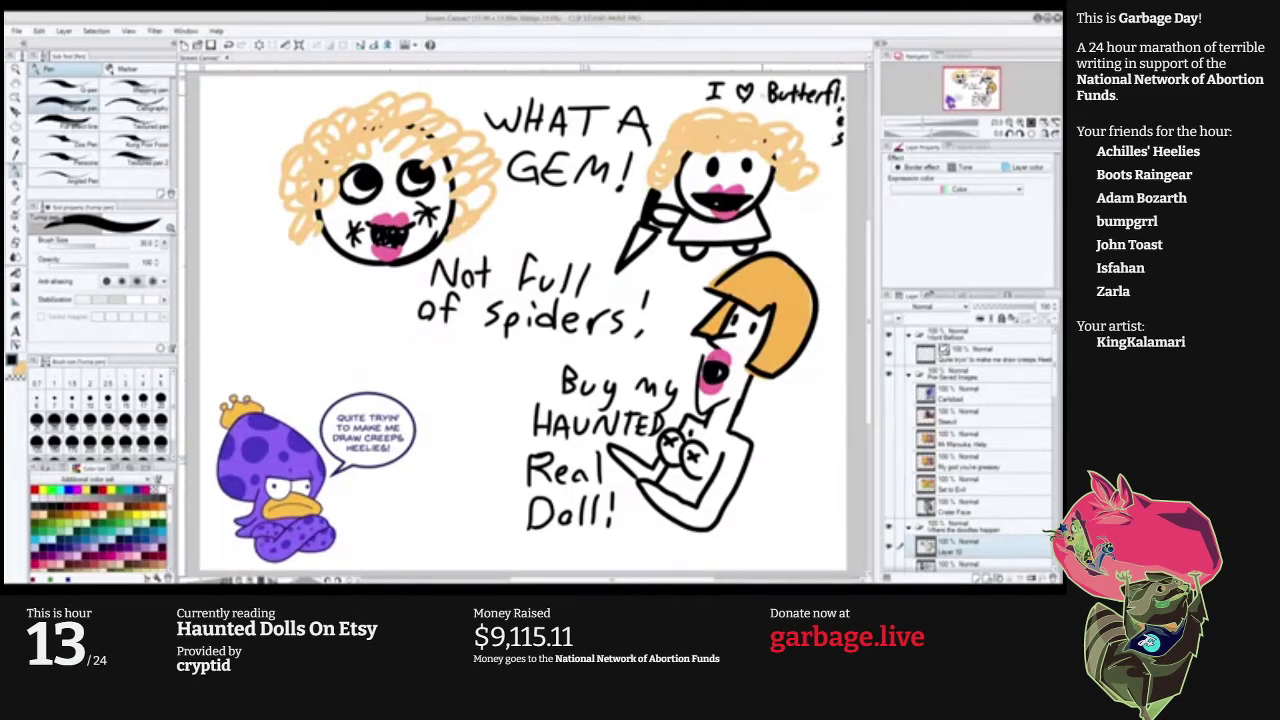
{"action": "mouse_move", "coordinate": [757, 112]}
{"action": "left_mouse_down"}
{"action": "mouse_move", "coordinate": [825, 115]}
{"action": "mouse_move", "coordinate": [830, 93]}
{"action": "mouse_move", "coordinate": [844, 166]}
{"action": "left_mouse_up"}
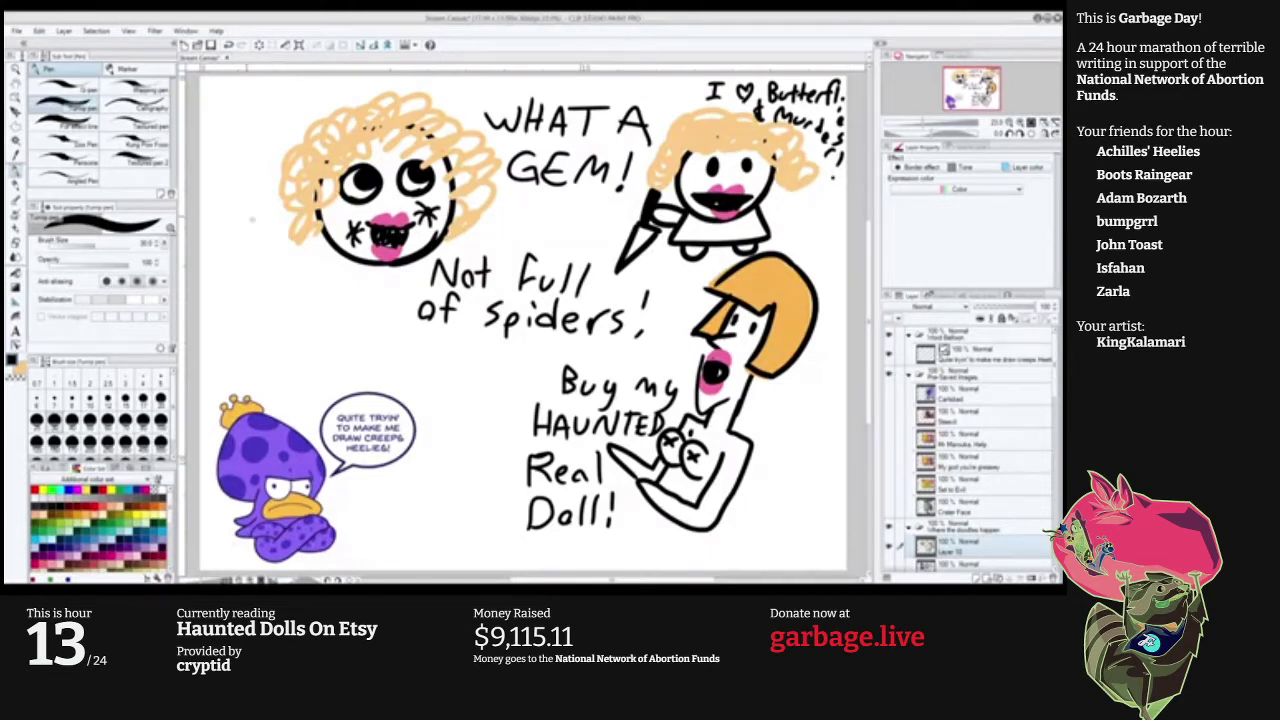
Shift the doll doodle layer down and to the left, and switch the purple squid mascot to its happy pose.
{"action": "key", "text": "k"}
{"action": "left_click_drag", "start_coordinate": [483, 177], "coordinate": [418, 207]}
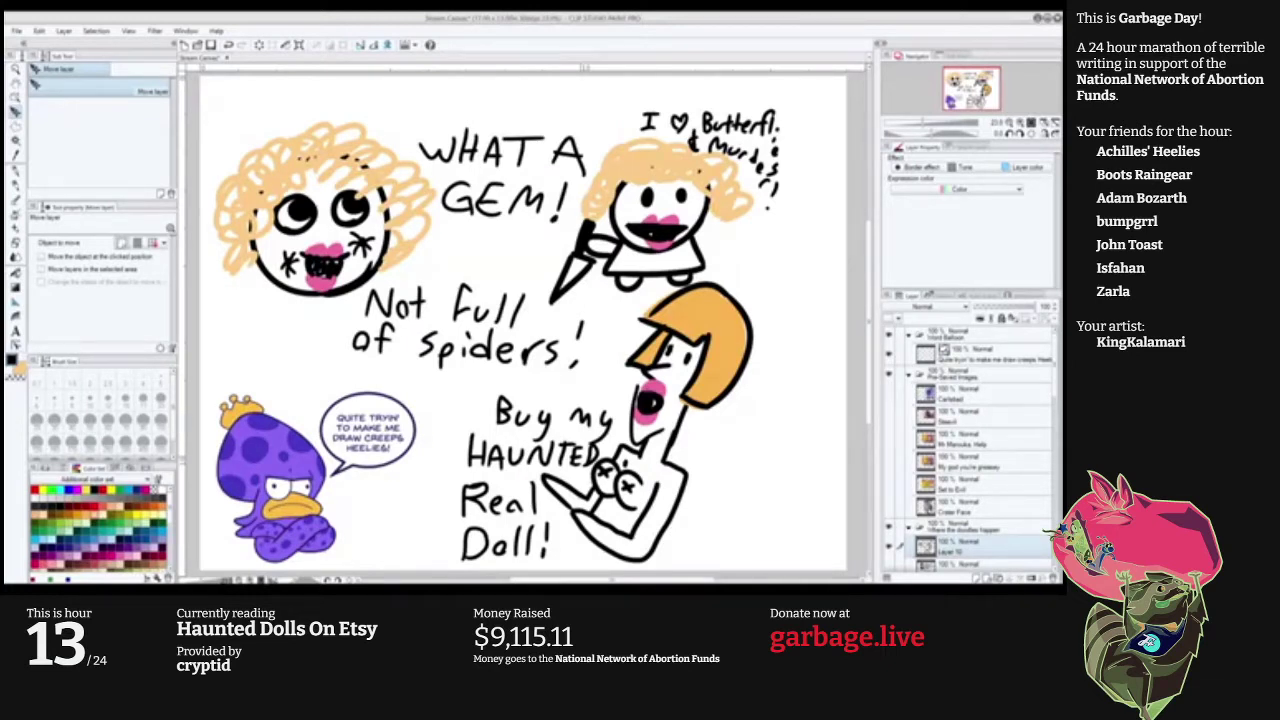
{"action": "scroll", "coordinate": [970, 448], "scroll_direction": "down", "scroll_amount": 10}
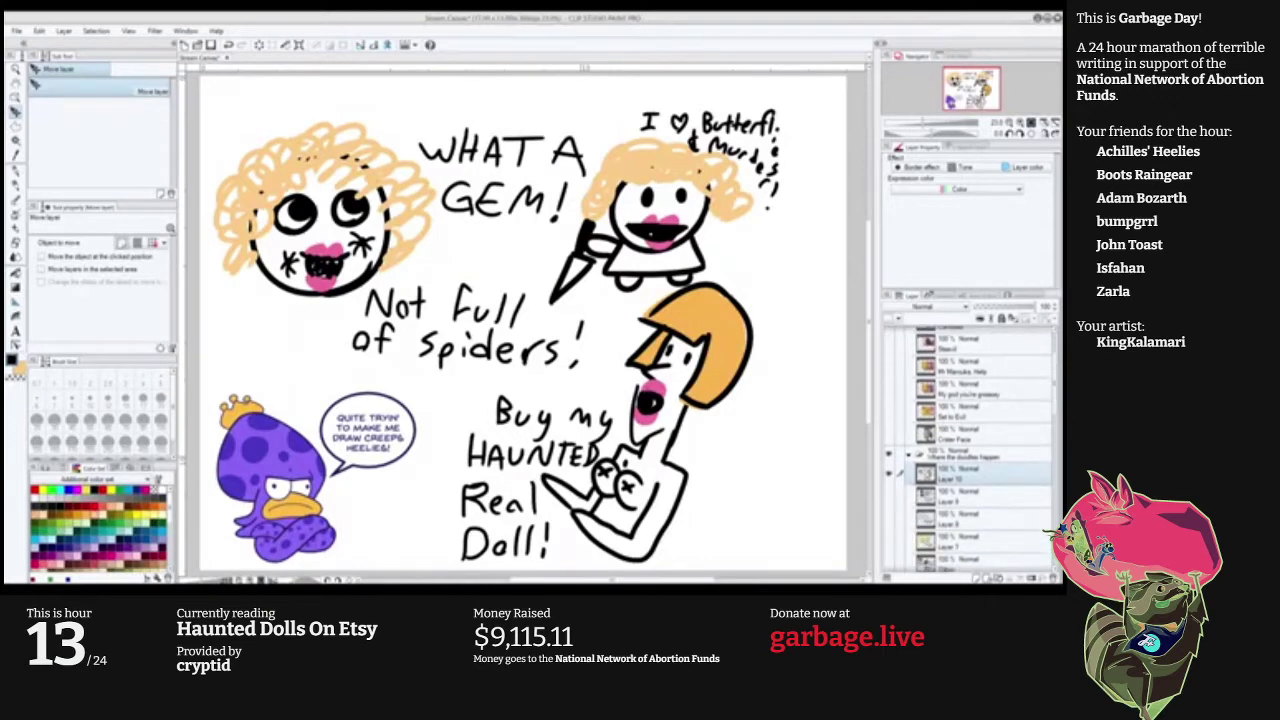
{"action": "scroll", "coordinate": [970, 448], "scroll_direction": "up", "scroll_amount": 10}
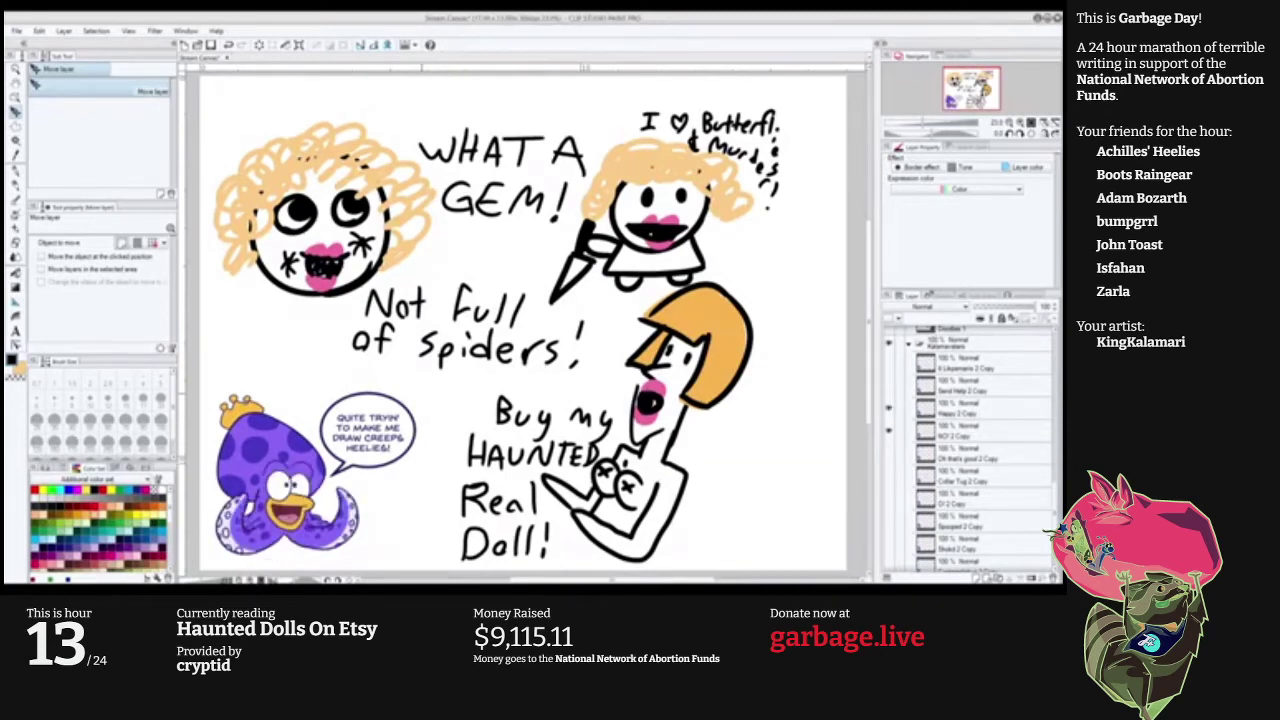
Replace the squid's speech bubble text with "THIS IS MUCH LESS SCARY THAN THE ZITS!" on three lines.
{"action": "key", "text": "t"}
{"action": "left_click", "coordinate": [392, 437]}
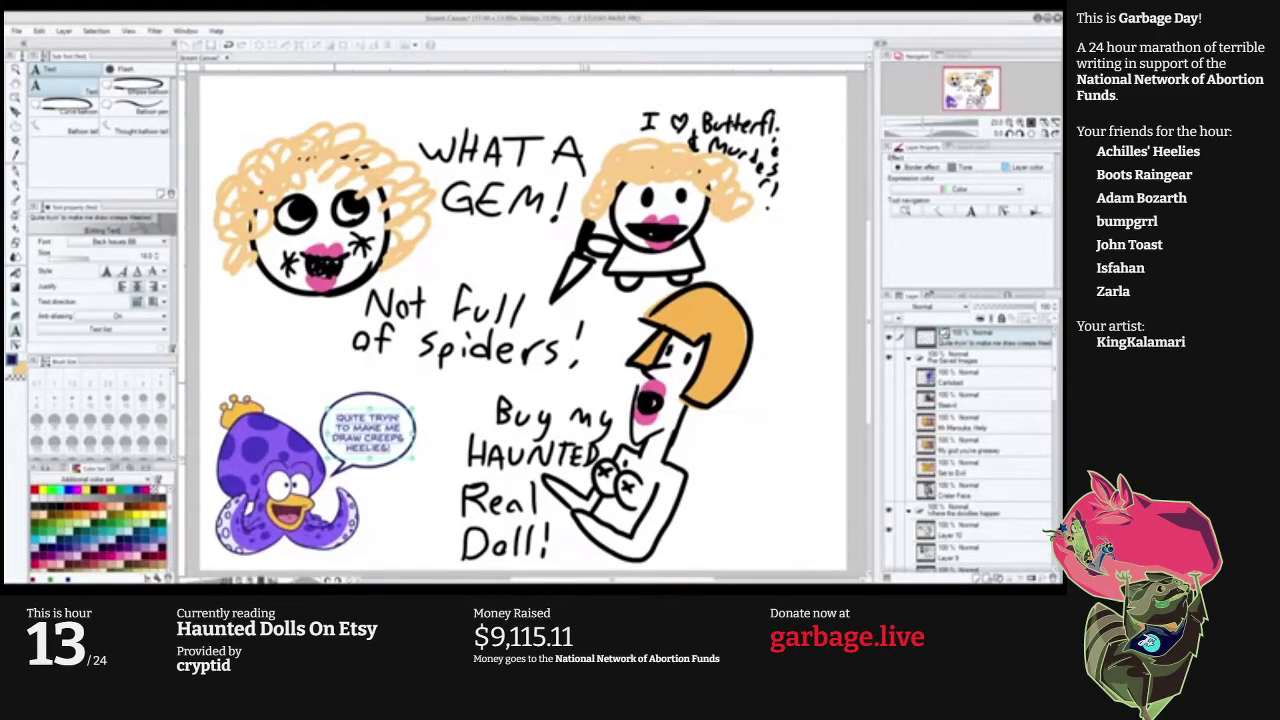
{"action": "key", "text": "ctrl+a"}
{"action": "type", "text": "THIS IS MUCH"}
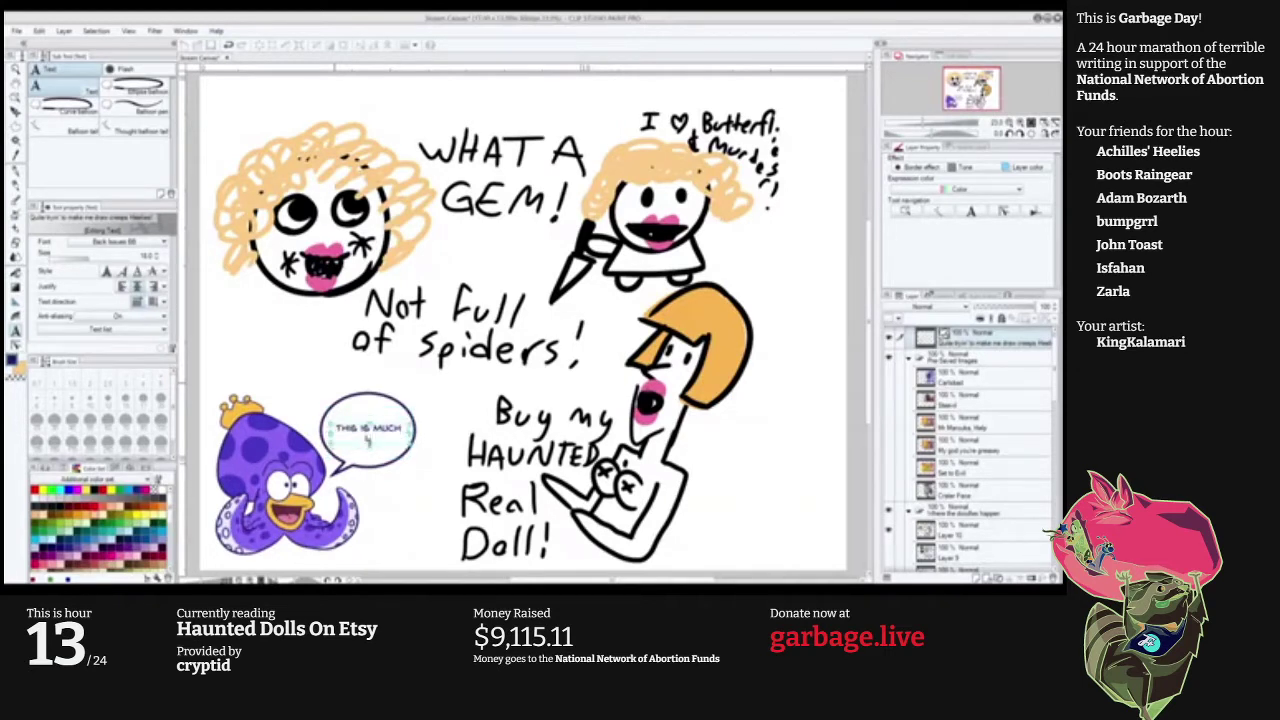
{"action": "key", "text": "Return"}
{"action": "type", "text": "LESS SCARY THAN"}
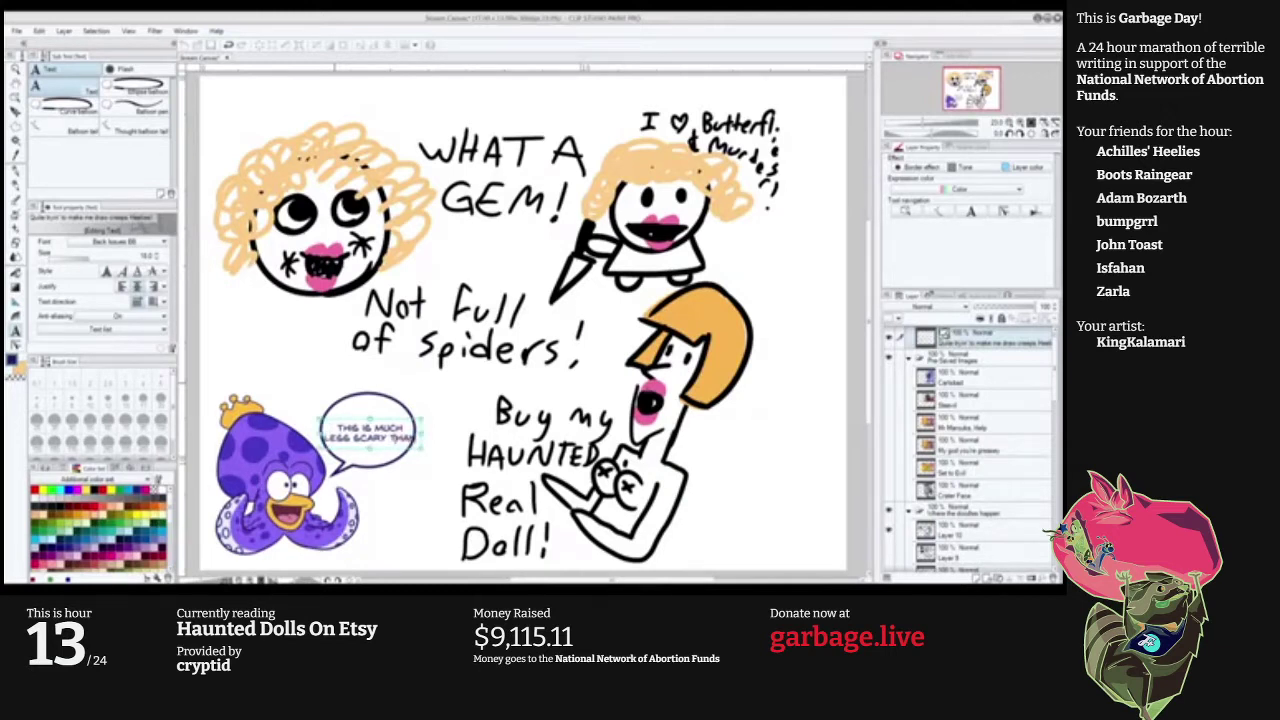
{"action": "key", "text": "Left"}
{"action": "key", "text": "Left"}
{"action": "key", "text": "Left"}
{"action": "key", "text": "Left"}
{"action": "key", "text": "Return"}
{"action": "type", "text": "THE ZITE"}
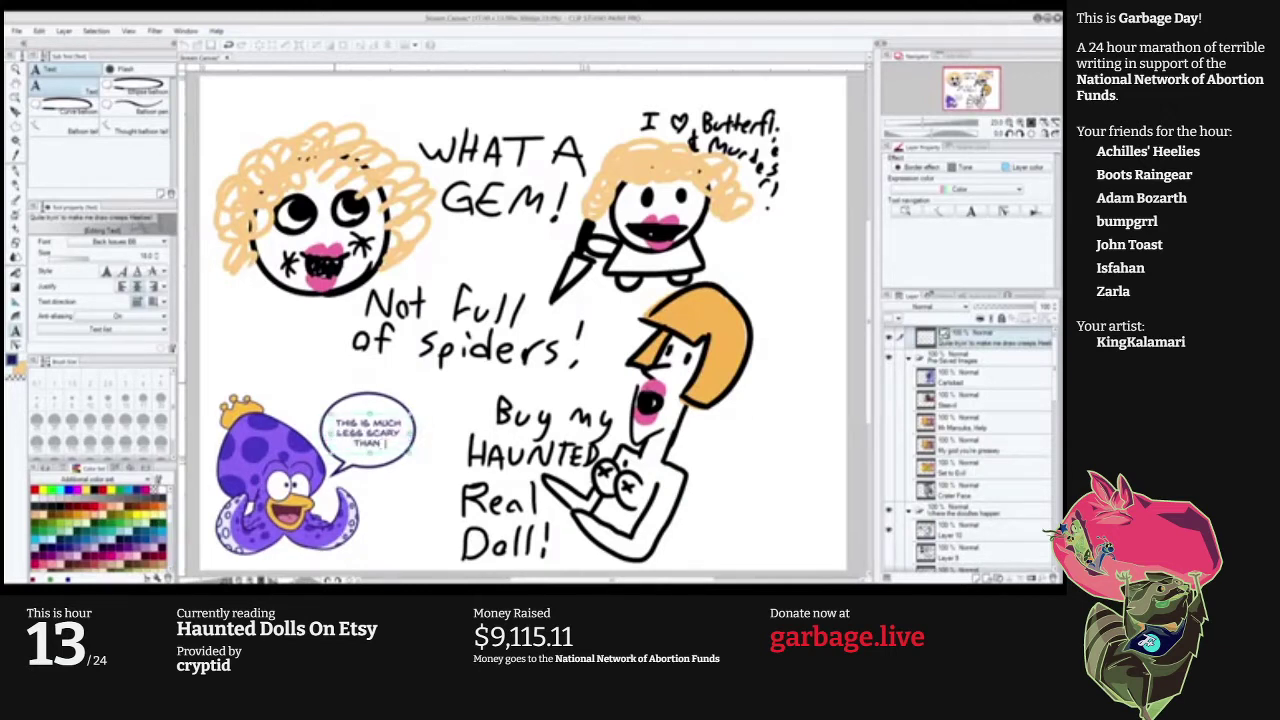
{"action": "type", "text": "!"}
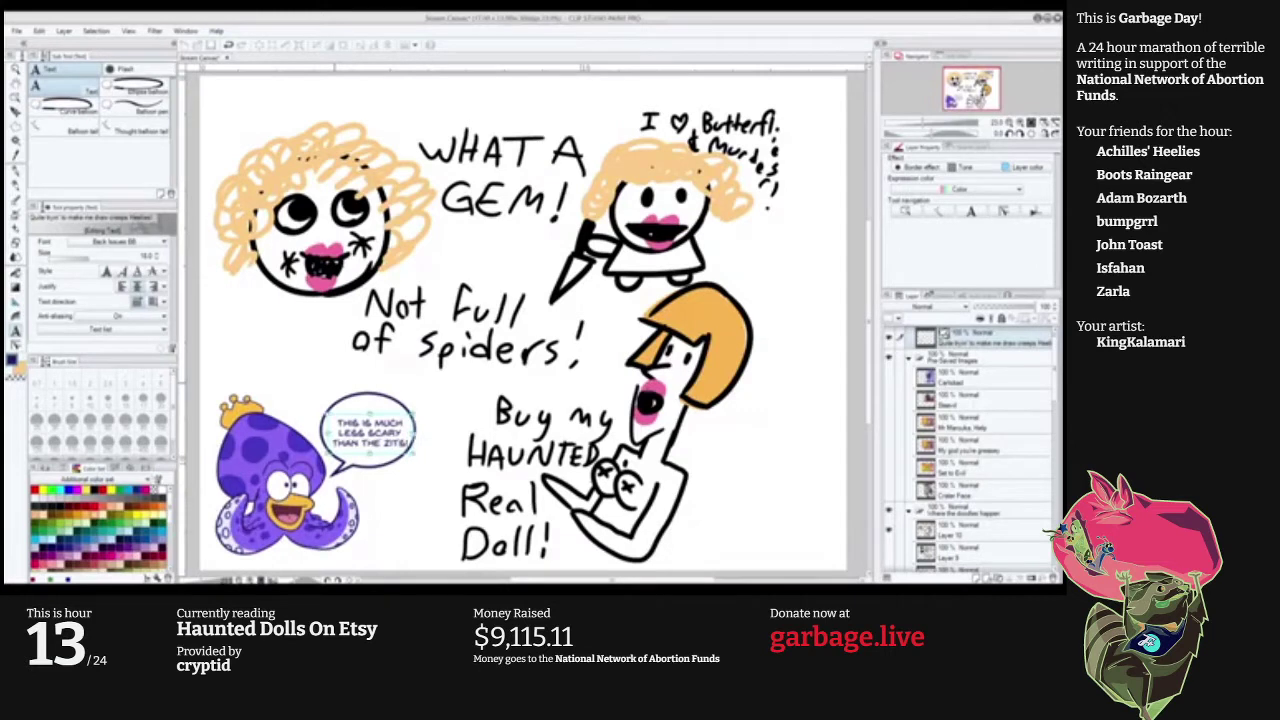
{"action": "left_click", "coordinate": [15, 112]}
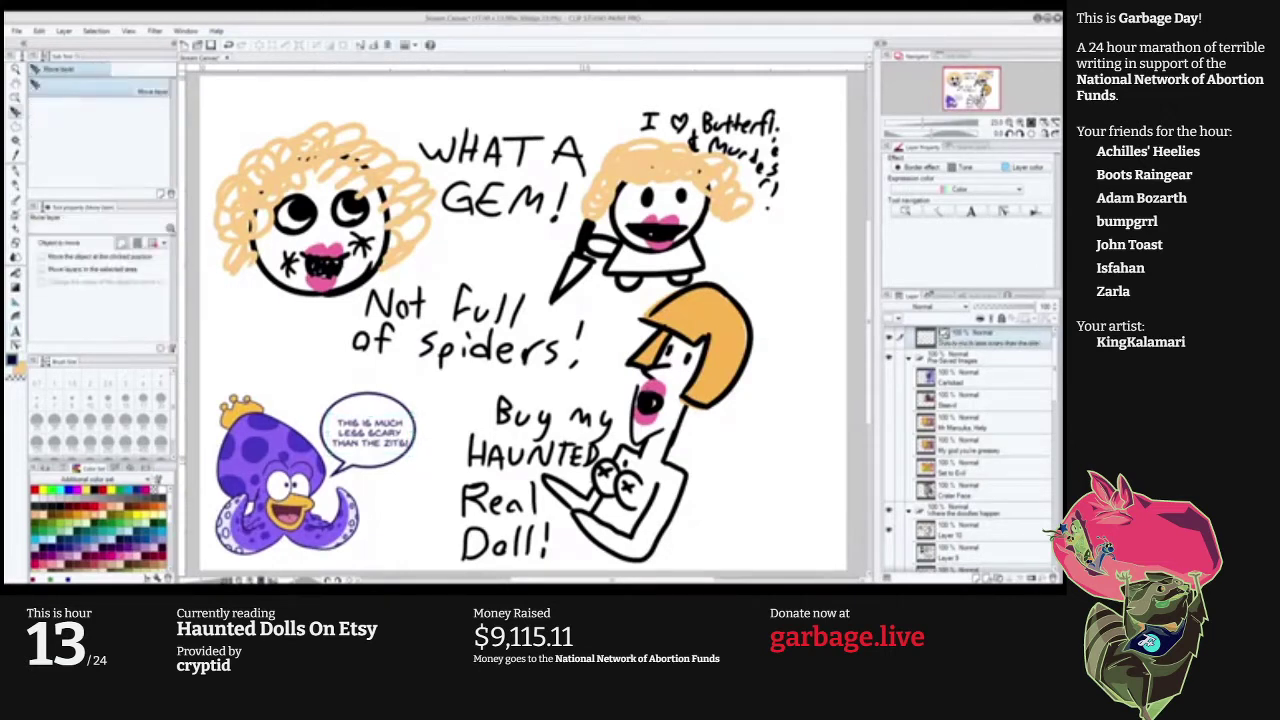
Hide the finished doll doodle layer and add a new empty layer above it.
{"action": "left_click", "coordinate": [888, 530]}
{"action": "left_click", "coordinate": [975, 531]}
{"action": "left_click", "coordinate": [977, 578]}
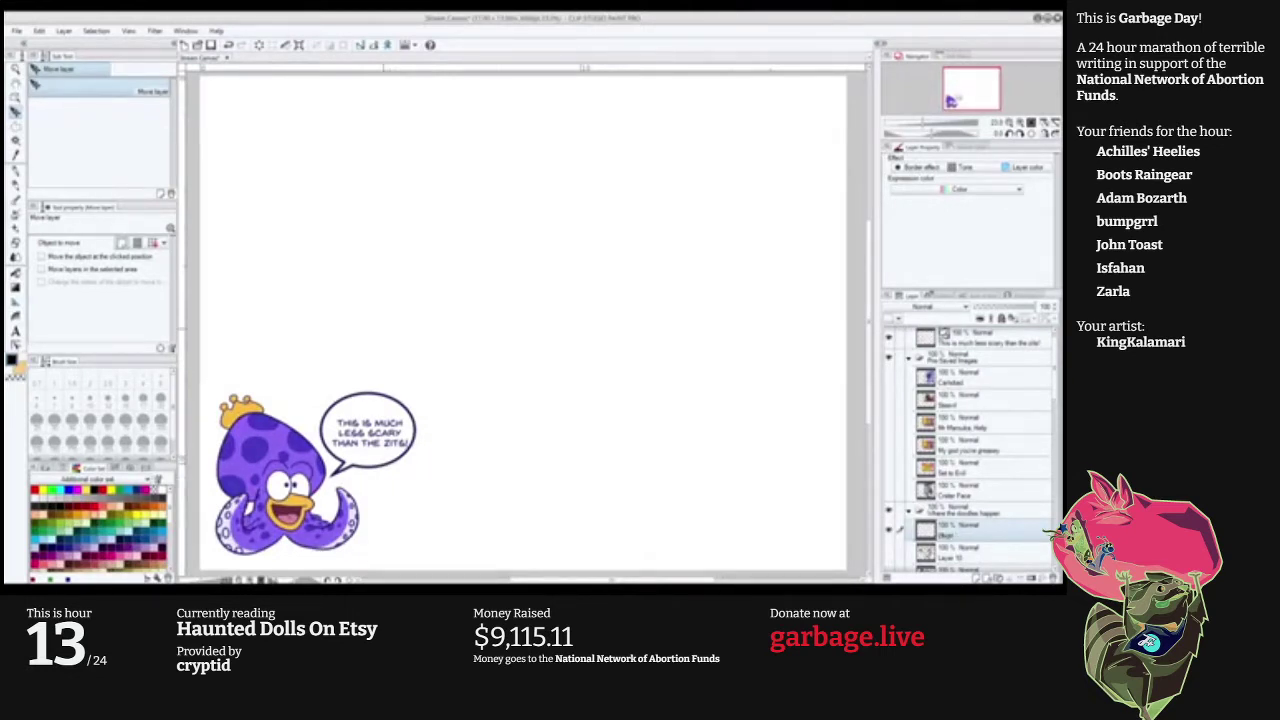
Draw a wide black oval head with two solid black eyes above the squid, using the pen.
{"action": "key", "text": "p"}
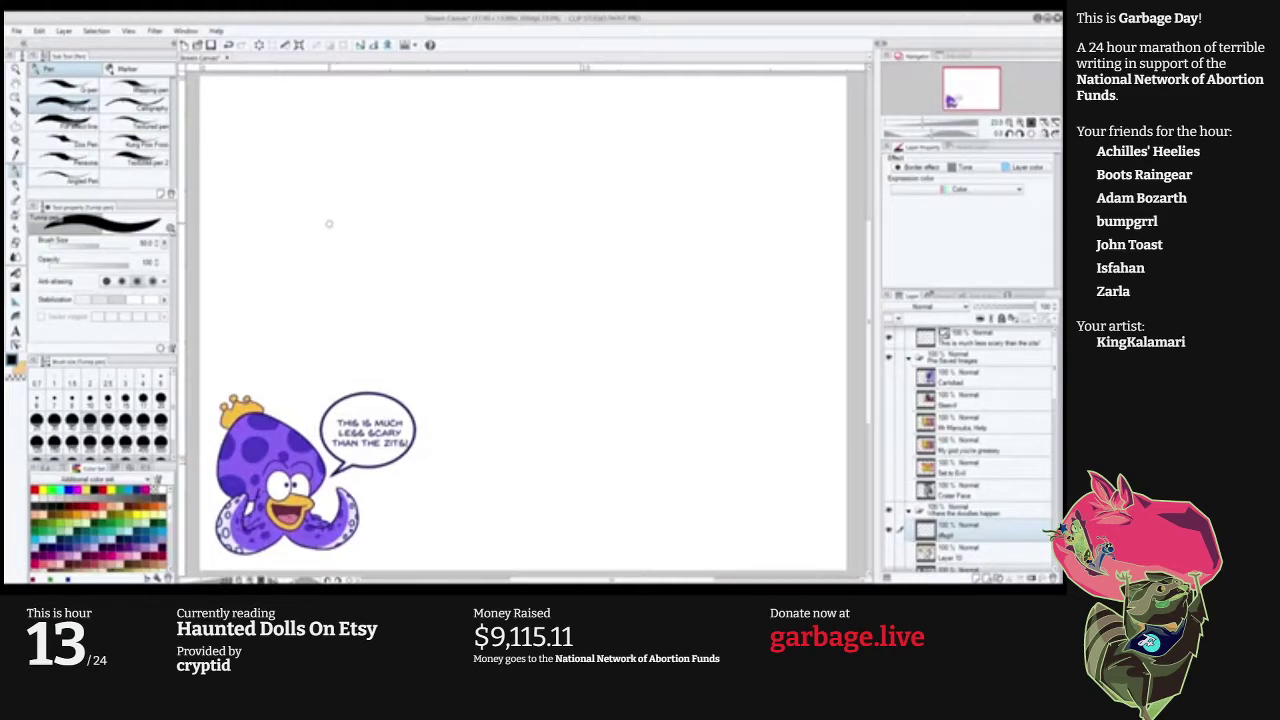
{"action": "mouse_move", "coordinate": [326, 222]}
{"action": "left_mouse_down"}
{"action": "mouse_move", "coordinate": [350, 330]}
{"action": "mouse_move", "coordinate": [328, 208]}
{"action": "left_mouse_up"}
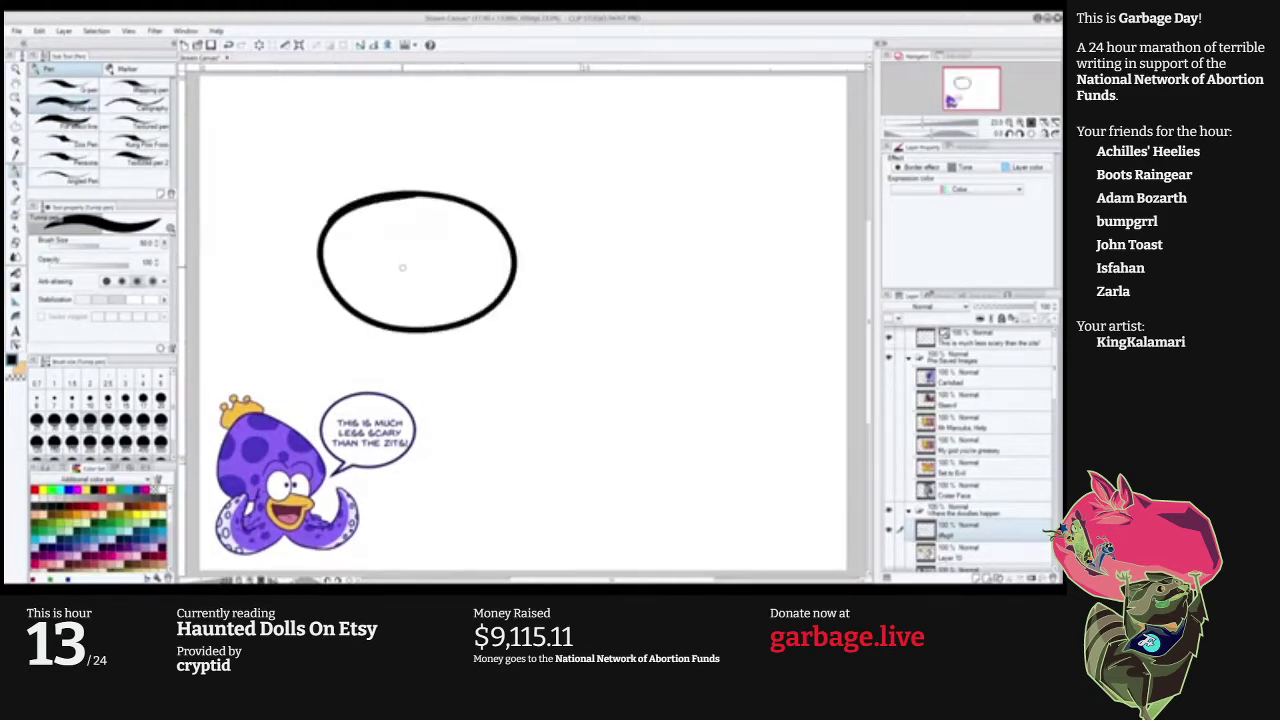
{"action": "mouse_move", "coordinate": [394, 250]}
{"action": "left_mouse_down"}
{"action": "mouse_move", "coordinate": [388, 265]}
{"action": "mouse_move", "coordinate": [395, 240]}
{"action": "mouse_move", "coordinate": [370, 252]}
{"action": "mouse_move", "coordinate": [374, 236]}
{"action": "left_mouse_up"}
{"action": "mouse_move", "coordinate": [466, 240]}
{"action": "left_mouse_down"}
{"action": "mouse_move", "coordinate": [450, 250]}
{"action": "mouse_move", "coordinate": [472, 258]}
{"action": "mouse_move", "coordinate": [460, 266]}
{"action": "left_mouse_up"}
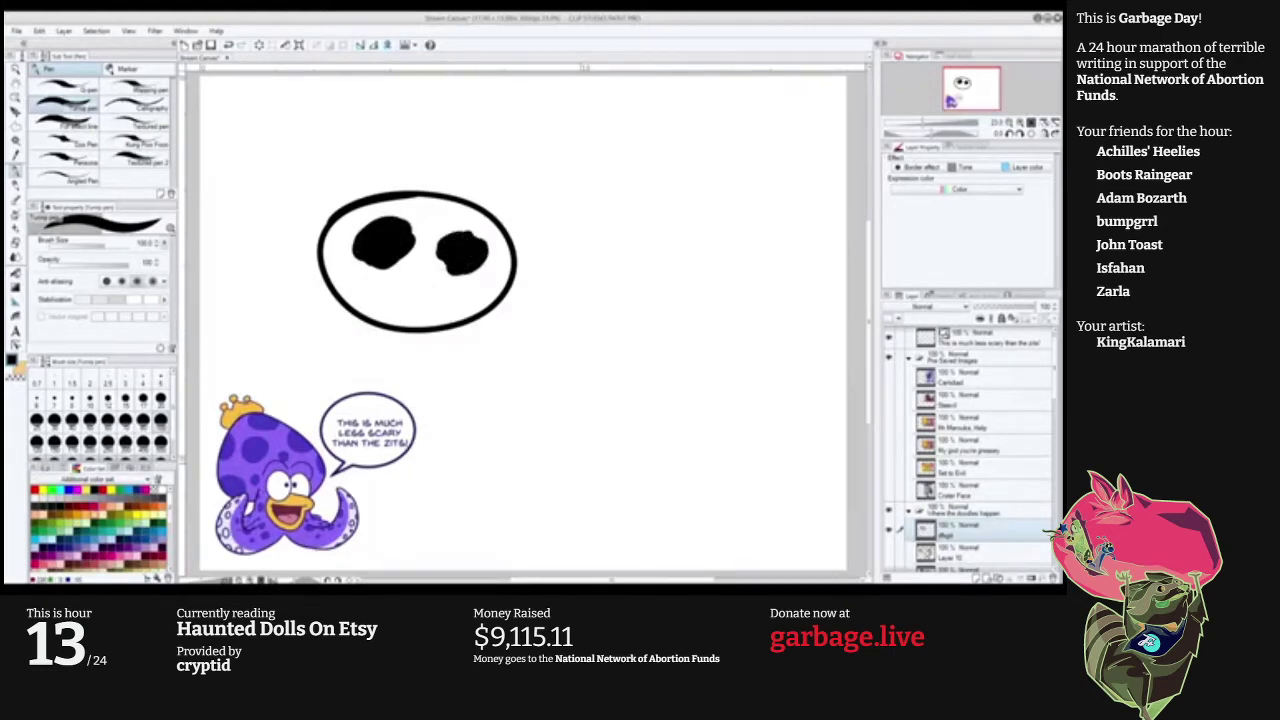
Paint a red iris with a small black pupil in each eye of the oval head.
{"action": "left_click", "coordinate": [94, 506]}
{"action": "key", "text": "x"}
{"action": "mouse_move", "coordinate": [392, 246]}
{"action": "left_mouse_down"}
{"action": "mouse_move", "coordinate": [386, 256]}
{"action": "mouse_move", "coordinate": [457, 261]}
{"action": "left_mouse_up"}
{"action": "key", "text": "ctrl+z"}
{"action": "key", "text": "x"}
{"action": "key", "text": "x"}
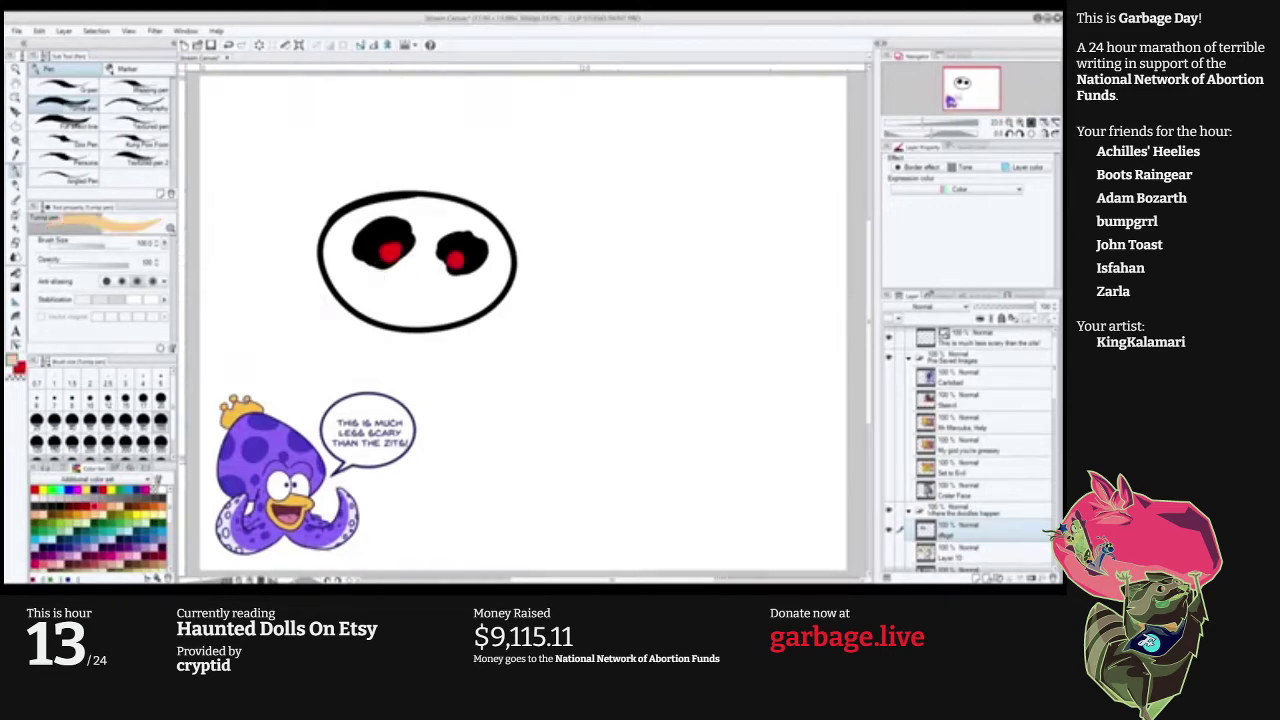
{"action": "left_click", "coordinate": [95, 489]}
{"action": "left_click", "coordinate": [392, 251]}
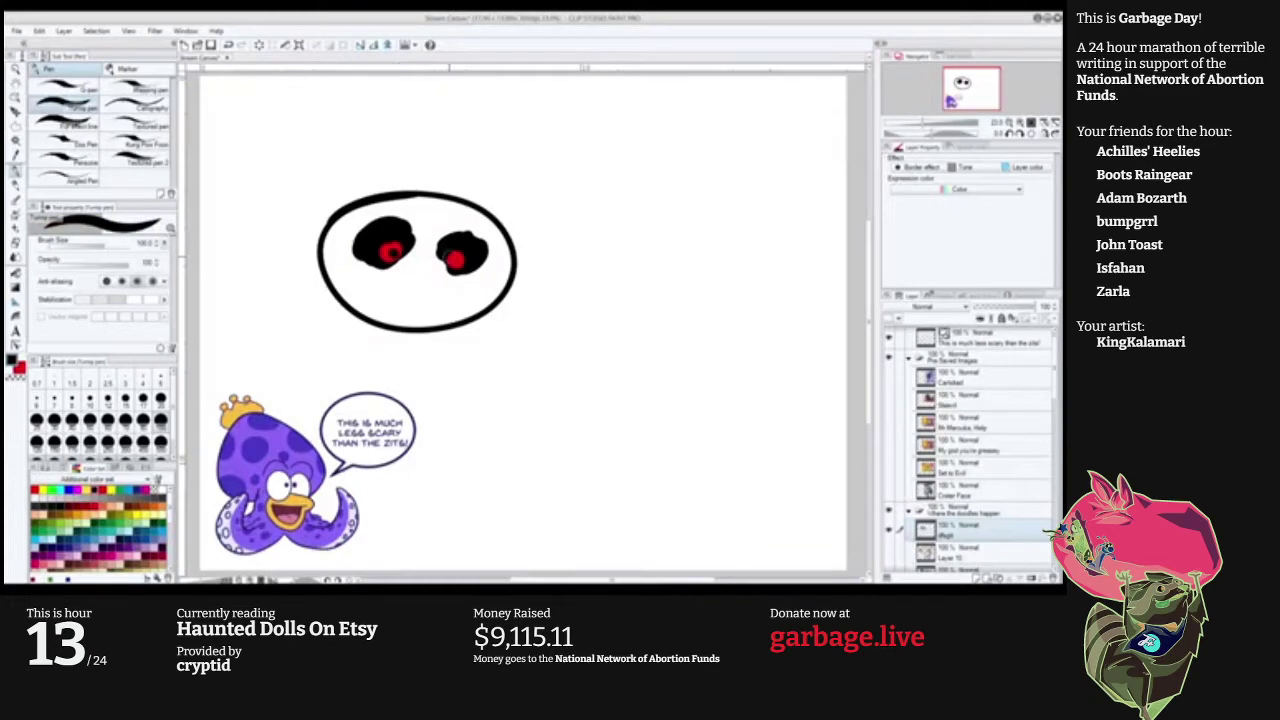
{"action": "left_click", "coordinate": [455, 258]}
Cut off the tops of both black eyes with transparent colour to give them flat upper edges.
{"action": "key", "text": "c"}
{"action": "mouse_move", "coordinate": [352, 228]}
{"action": "left_mouse_down"}
{"action": "mouse_move", "coordinate": [417, 228]}
{"action": "mouse_move", "coordinate": [370, 226]}
{"action": "mouse_move", "coordinate": [390, 219]}
{"action": "mouse_move", "coordinate": [489, 242]}
{"action": "mouse_move", "coordinate": [456, 228]}
{"action": "left_mouse_up"}
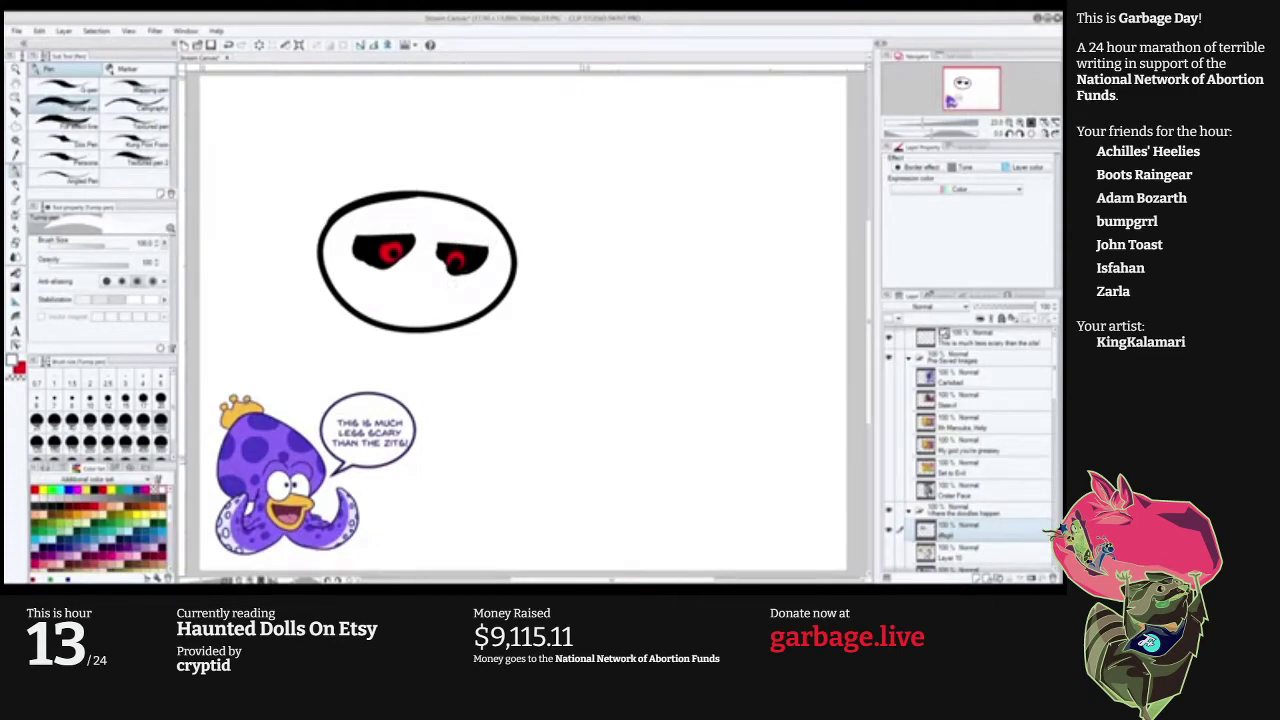
{"action": "key", "text": "c"}
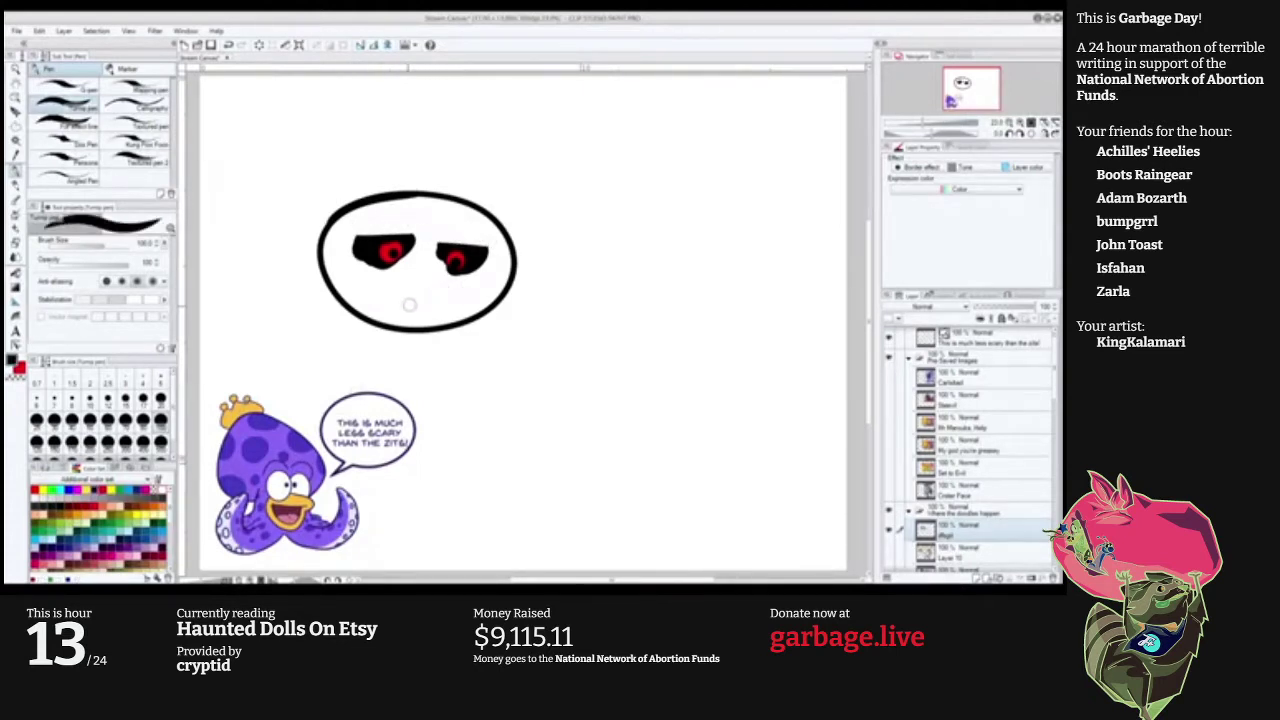
Draw a black oval mouth with gritted teeth and two sweat drops on the face, using smaller brush sizes.
{"action": "key", "text": "bracketleft"}
{"action": "key", "text": "bracketleft"}
{"action": "mouse_move", "coordinate": [367, 291]}
{"action": "left_mouse_down"}
{"action": "mouse_move", "coordinate": [446, 298]}
{"action": "mouse_move", "coordinate": [370, 293]}
{"action": "mouse_move", "coordinate": [400, 307]}
{"action": "left_mouse_up"}
{"action": "mouse_move", "coordinate": [419, 293]}
{"action": "left_mouse_down"}
{"action": "mouse_move", "coordinate": [412, 307]}
{"action": "mouse_move", "coordinate": [423, 305]}
{"action": "left_mouse_up"}
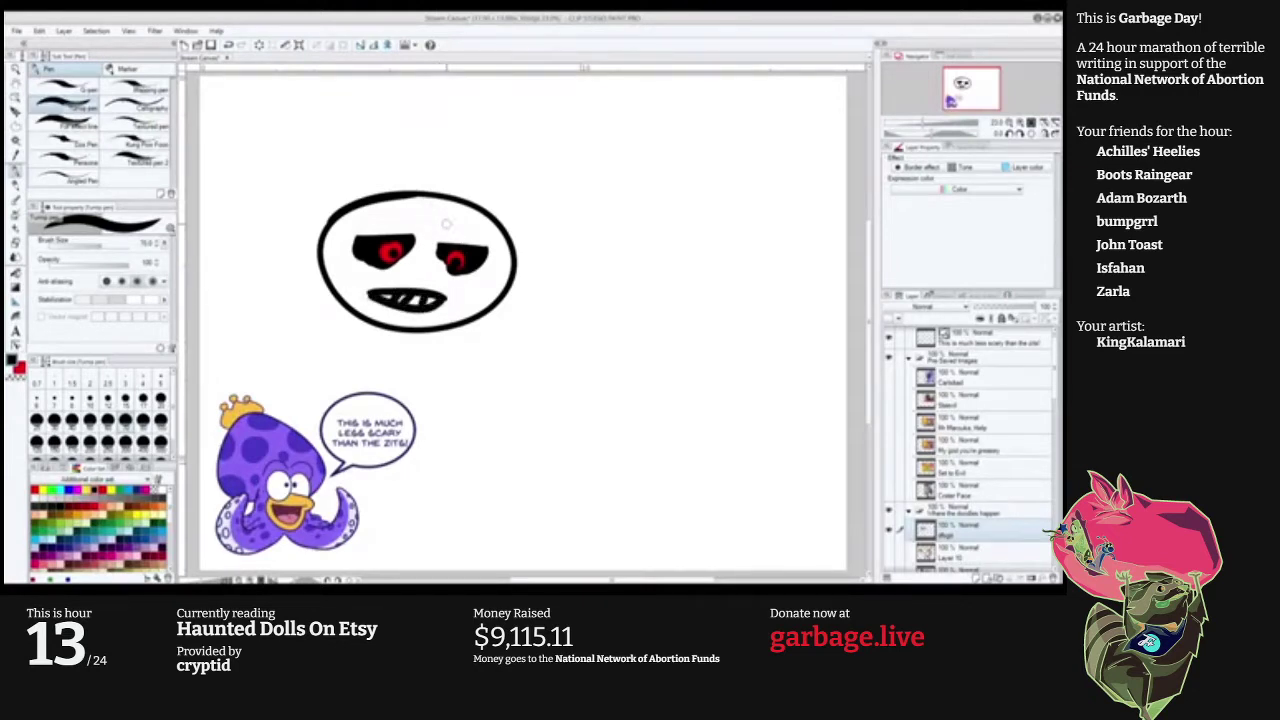
{"action": "key", "text": "bracketleft"}
{"action": "left_click_drag", "start_coordinate": [372, 212], "coordinate": [374, 222]}
{"action": "left_click_drag", "start_coordinate": [494, 254], "coordinate": [493, 274]}
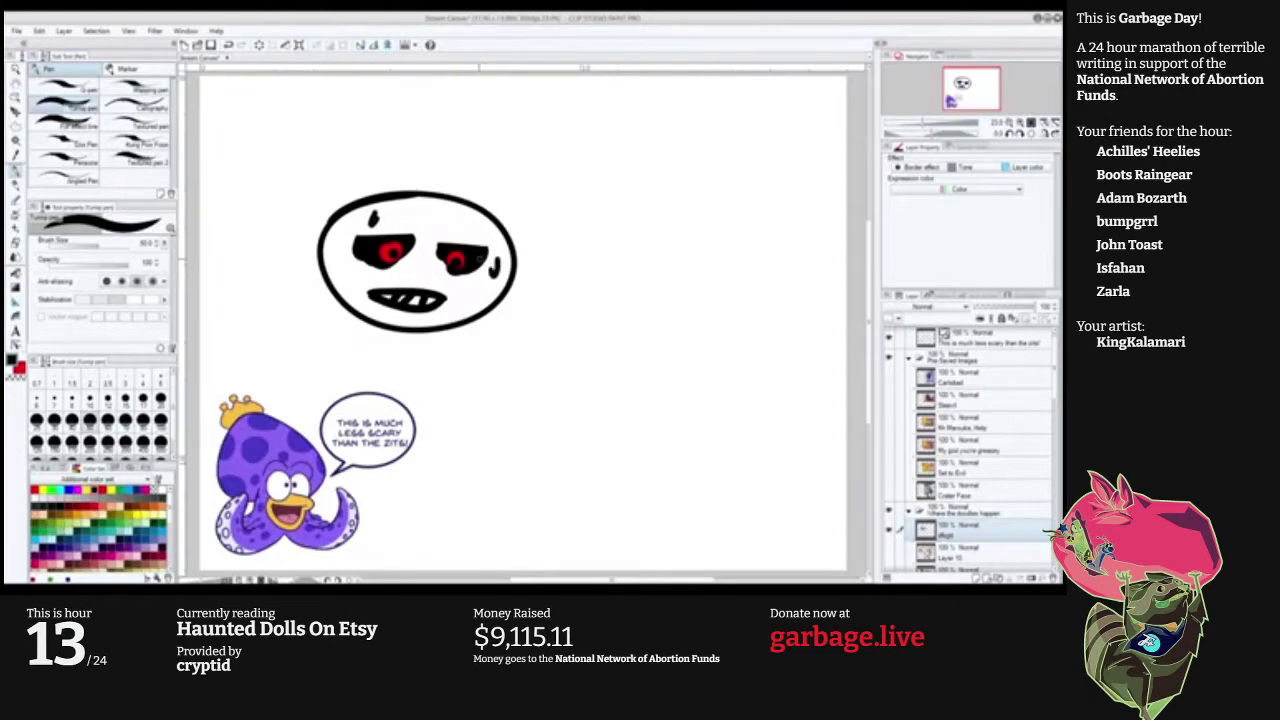
Draw a black outlined hand gripping the right side of the head, with its forearm reaching down.
{"action": "key", "text": "bracketright"}
{"action": "key", "text": "bracketright"}
{"action": "key", "text": "bracketright"}
{"action": "key", "text": "bracketleft"}
{"action": "key", "text": "bracketleft"}
{"action": "mouse_move", "coordinate": [509, 201]}
{"action": "left_mouse_down"}
{"action": "mouse_move", "coordinate": [452, 228]}
{"action": "mouse_move", "coordinate": [506, 239]}
{"action": "mouse_move", "coordinate": [529, 220]}
{"action": "mouse_move", "coordinate": [507, 243]}
{"action": "mouse_move", "coordinate": [541, 225]}
{"action": "mouse_move", "coordinate": [569, 300]}
{"action": "left_mouse_up"}
{"action": "key", "text": "ctrl+z"}
{"action": "left_click_drag", "start_coordinate": [507, 246], "coordinate": [540, 311]}
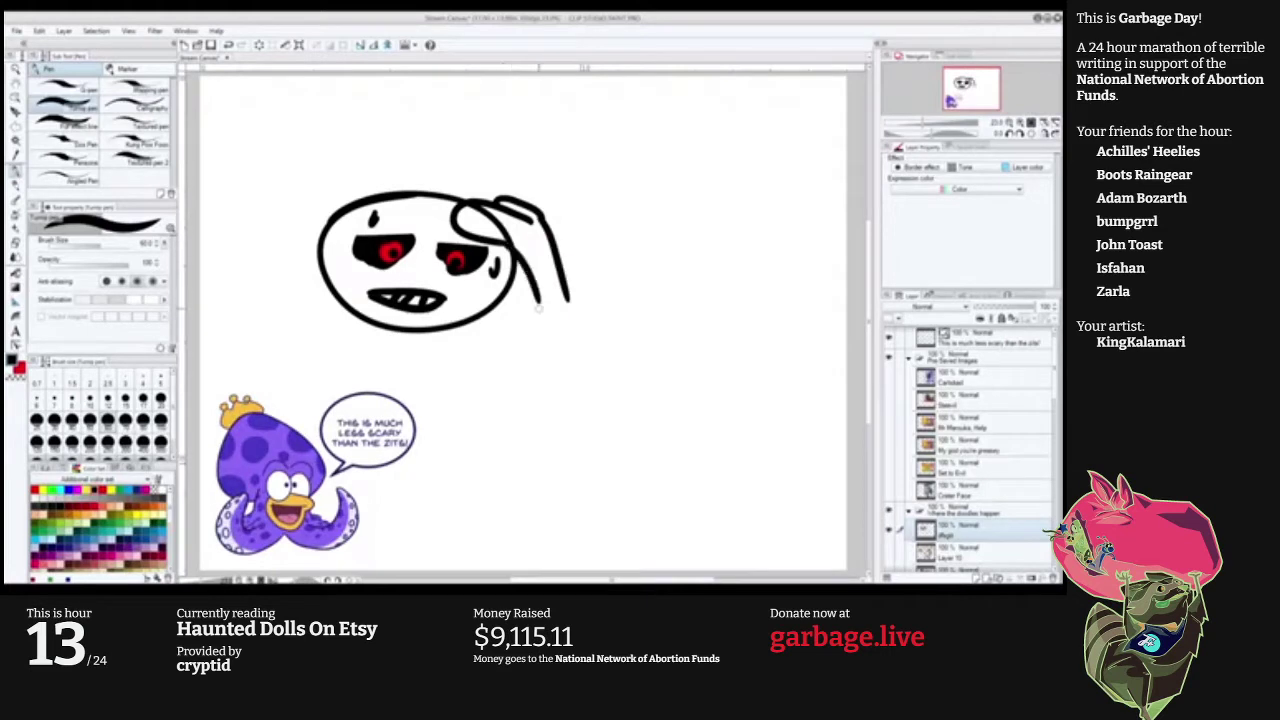
{"action": "key", "text": "ctrl+z"}
{"action": "left_click_drag", "start_coordinate": [512, 244], "coordinate": [528, 305]}
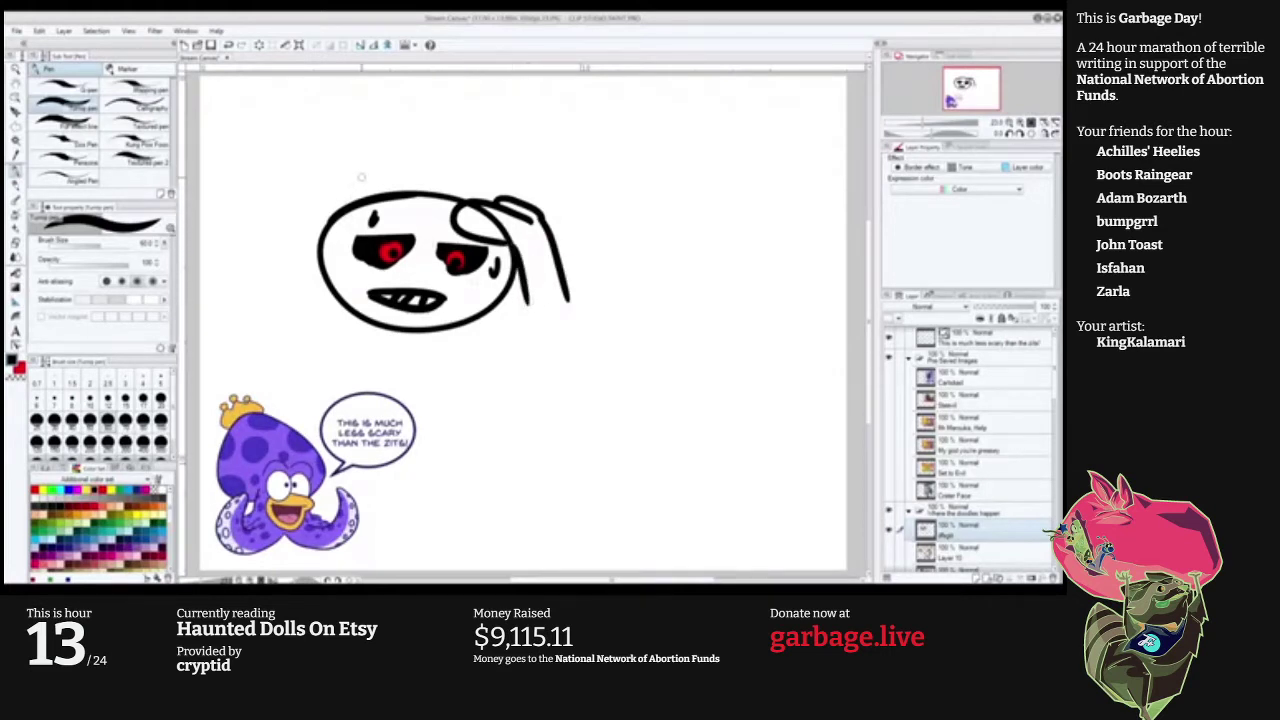
Draw a matching black outlined hand and forearm gripping the left side of the head.
{"action": "left_click_drag", "start_coordinate": [358, 172], "coordinate": [410, 222]}
{"action": "left_click_drag", "start_coordinate": [336, 196], "coordinate": [406, 218]}
{"action": "mouse_move", "coordinate": [343, 166]}
{"action": "left_mouse_down"}
{"action": "mouse_move", "coordinate": [380, 172]}
{"action": "mouse_move", "coordinate": [369, 160]}
{"action": "mouse_move", "coordinate": [396, 180]}
{"action": "mouse_move", "coordinate": [390, 158]}
{"action": "mouse_move", "coordinate": [262, 274]}
{"action": "left_mouse_up"}
{"action": "key", "text": "ctrl+z"}
{"action": "key", "text": "ctrl+z"}
{"action": "left_click_drag", "start_coordinate": [336, 194], "coordinate": [303, 309]}
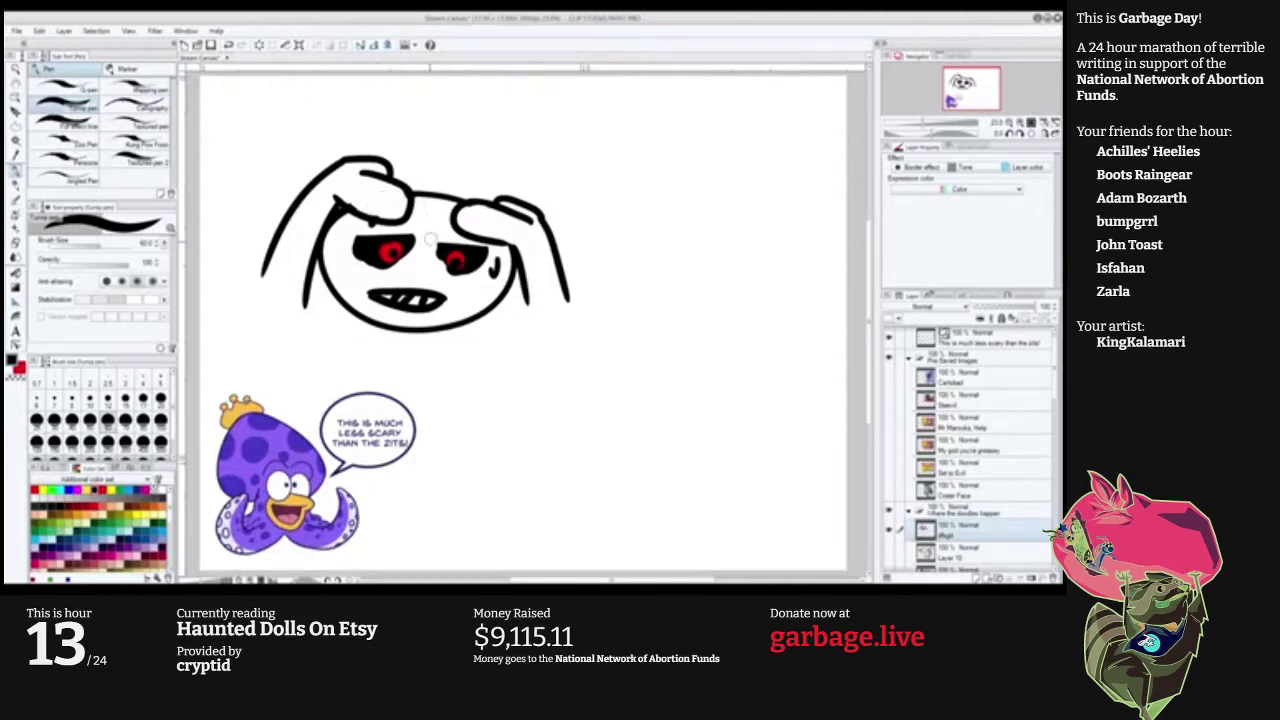
Draw four growing concentric red rings radiating from the middle of the doll's forehead.
{"action": "key", "text": "x"}
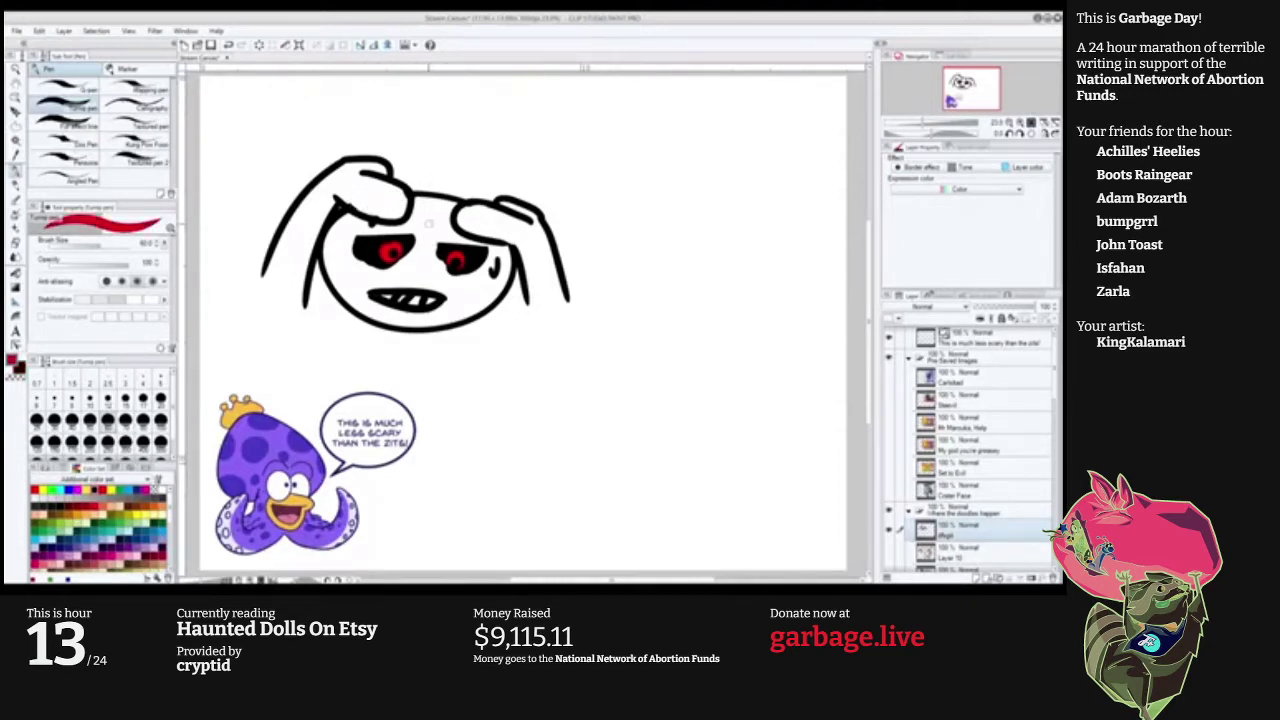
{"action": "left_click_drag", "start_coordinate": [429, 222], "coordinate": [432, 223]}
{"action": "key", "text": "ctrl+z"}
{"action": "left_click", "coordinate": [446, 222]}
{"action": "left_click", "coordinate": [436, 212]}
{"action": "key", "text": "ctrl+z"}
{"action": "mouse_move", "coordinate": [447, 226]}
{"action": "left_mouse_down"}
{"action": "mouse_move", "coordinate": [481, 170]}
{"action": "mouse_move", "coordinate": [518, 250]}
{"action": "mouse_move", "coordinate": [526, 233]}
{"action": "mouse_move", "coordinate": [311, 265]}
{"action": "mouse_move", "coordinate": [561, 178]}
{"action": "mouse_move", "coordinate": [505, 312]}
{"action": "left_mouse_up"}
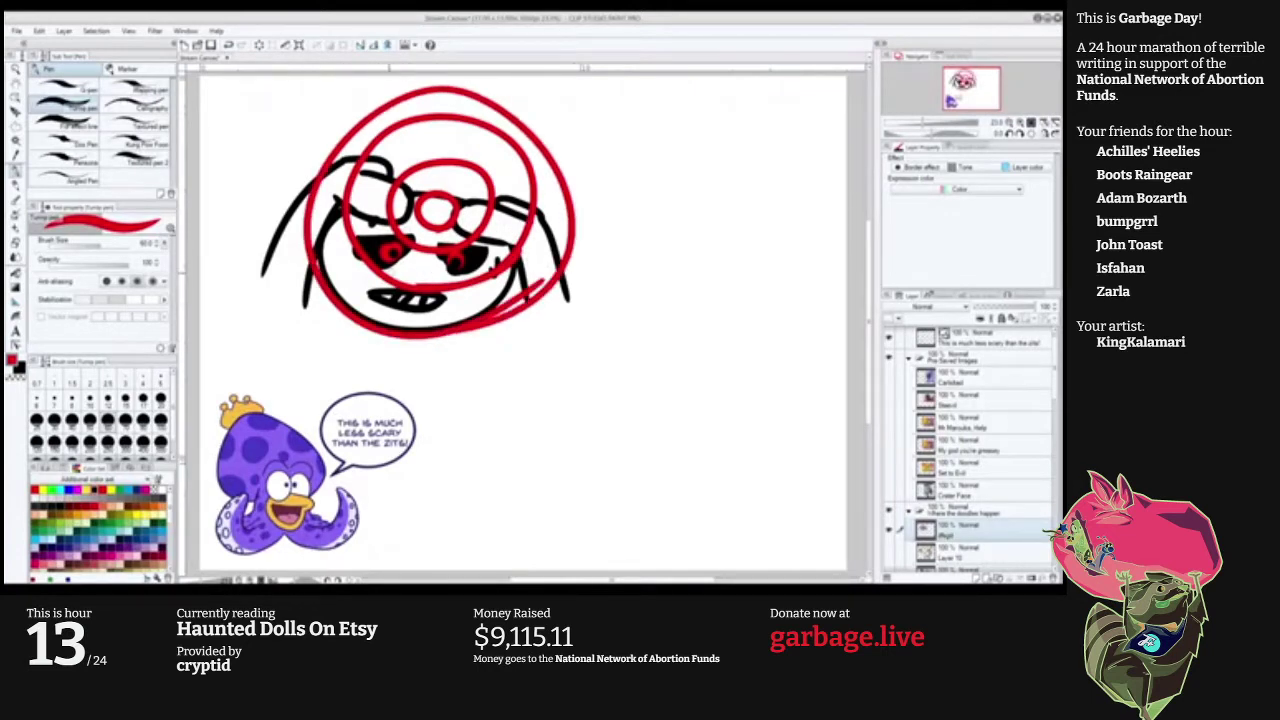
Hand-letter "MIND POWERS!" in red below the oval head.
{"action": "mouse_move", "coordinate": [290, 363]}
{"action": "left_mouse_down"}
{"action": "mouse_move", "coordinate": [315, 340]}
{"action": "mouse_move", "coordinate": [329, 365]}
{"action": "mouse_move", "coordinate": [385, 368]}
{"action": "mouse_move", "coordinate": [390, 344]}
{"action": "left_mouse_up"}
{"action": "mouse_move", "coordinate": [403, 382]}
{"action": "left_mouse_down"}
{"action": "mouse_move", "coordinate": [403, 362]}
{"action": "mouse_move", "coordinate": [410, 382]}
{"action": "left_mouse_up"}
{"action": "left_click_drag", "start_coordinate": [468, 334], "coordinate": [468, 381]}
{"action": "mouse_move", "coordinate": [470, 334]}
{"action": "left_mouse_down"}
{"action": "mouse_move", "coordinate": [473, 358]}
{"action": "mouse_move", "coordinate": [514, 380]}
{"action": "mouse_move", "coordinate": [548, 378]}
{"action": "mouse_move", "coordinate": [566, 358]}
{"action": "left_mouse_up"}
{"action": "left_click_drag", "start_coordinate": [574, 376], "coordinate": [576, 340]}
{"action": "mouse_move", "coordinate": [576, 340]}
{"action": "left_mouse_down"}
{"action": "mouse_move", "coordinate": [592, 340]}
{"action": "mouse_move", "coordinate": [588, 357]}
{"action": "left_mouse_up"}
{"action": "mouse_move", "coordinate": [597, 338]}
{"action": "left_mouse_down"}
{"action": "mouse_move", "coordinate": [597, 379]}
{"action": "mouse_move", "coordinate": [603, 362]}
{"action": "mouse_move", "coordinate": [620, 375]}
{"action": "left_mouse_up"}
{"action": "left_click_drag", "start_coordinate": [662, 331], "coordinate": [653, 366]}
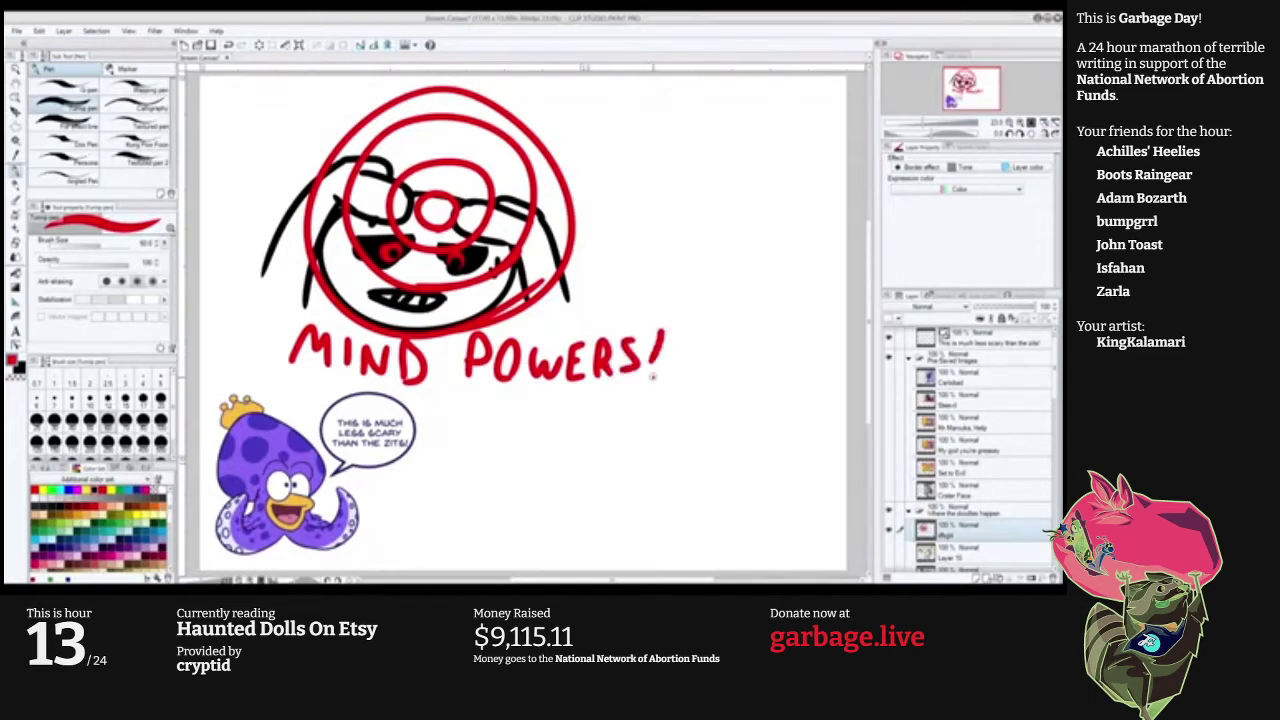
{"action": "left_click", "coordinate": [650, 380]}
Paint a small solid pink trapezoid shape in the empty area beside the ringed head, using brush size 70.
{"action": "key", "text": "x"}
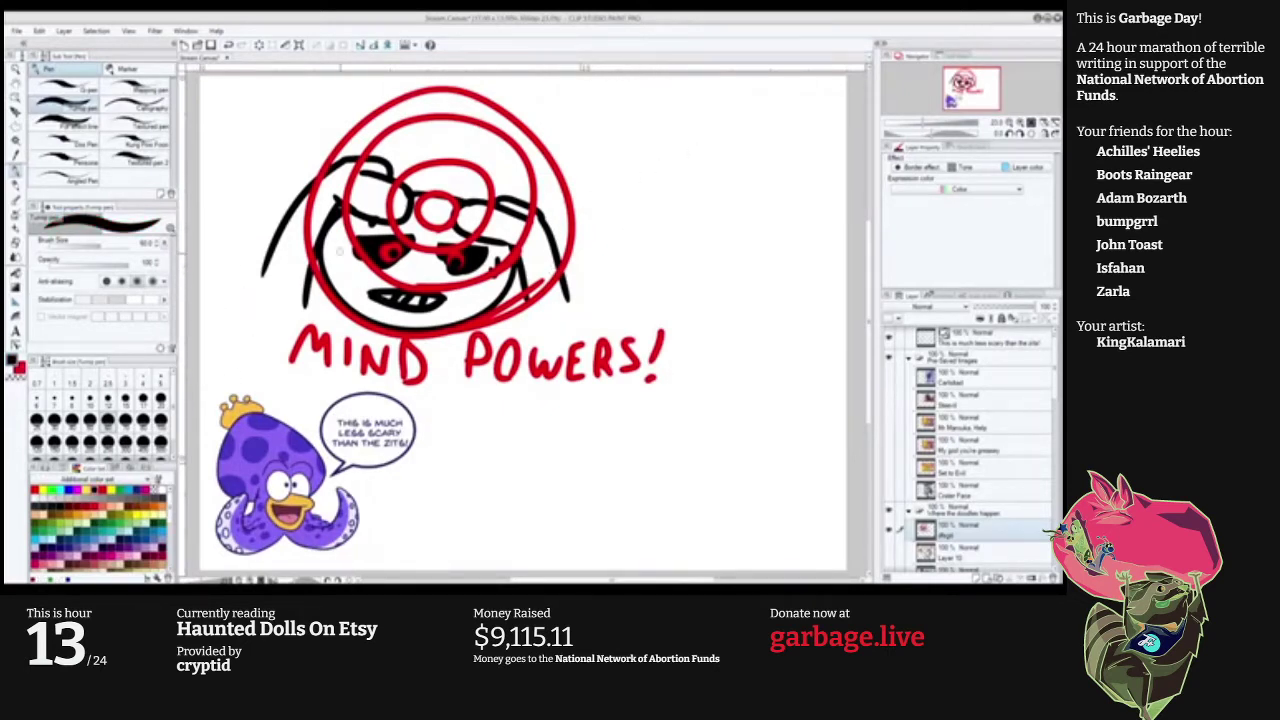
{"action": "key", "text": "bracketleft"}
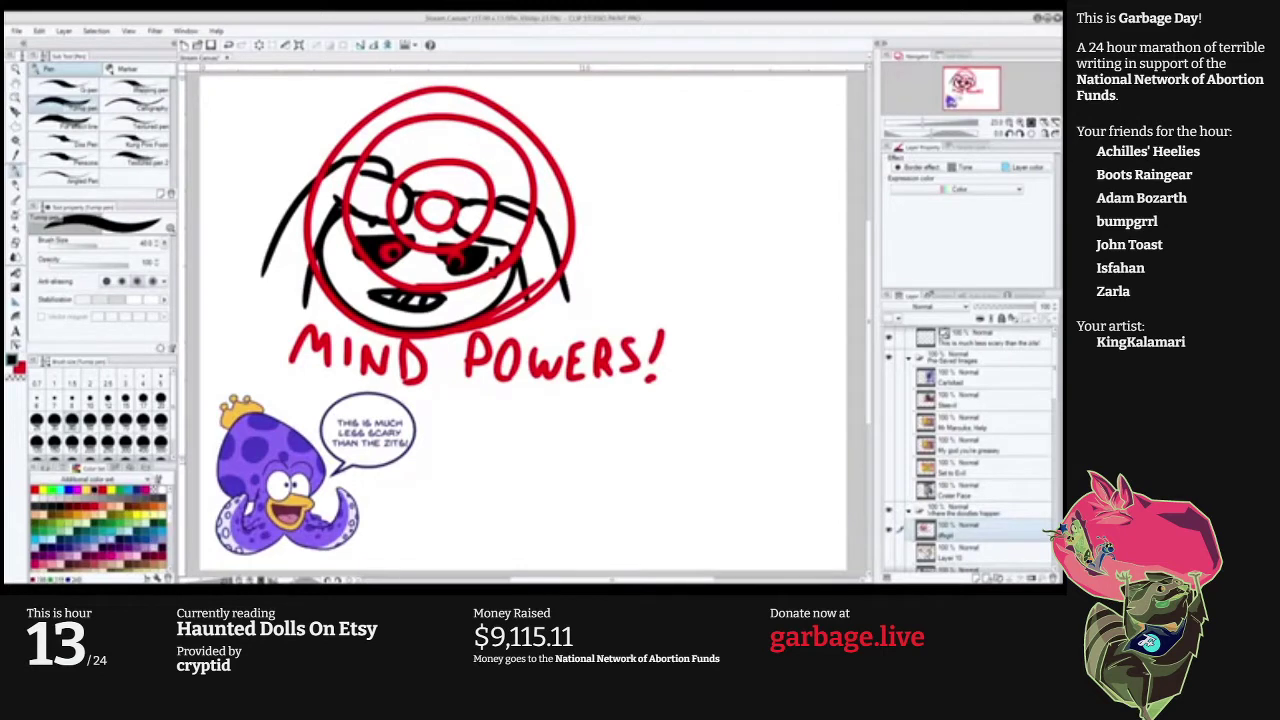
{"action": "left_click", "coordinate": [112, 563]}
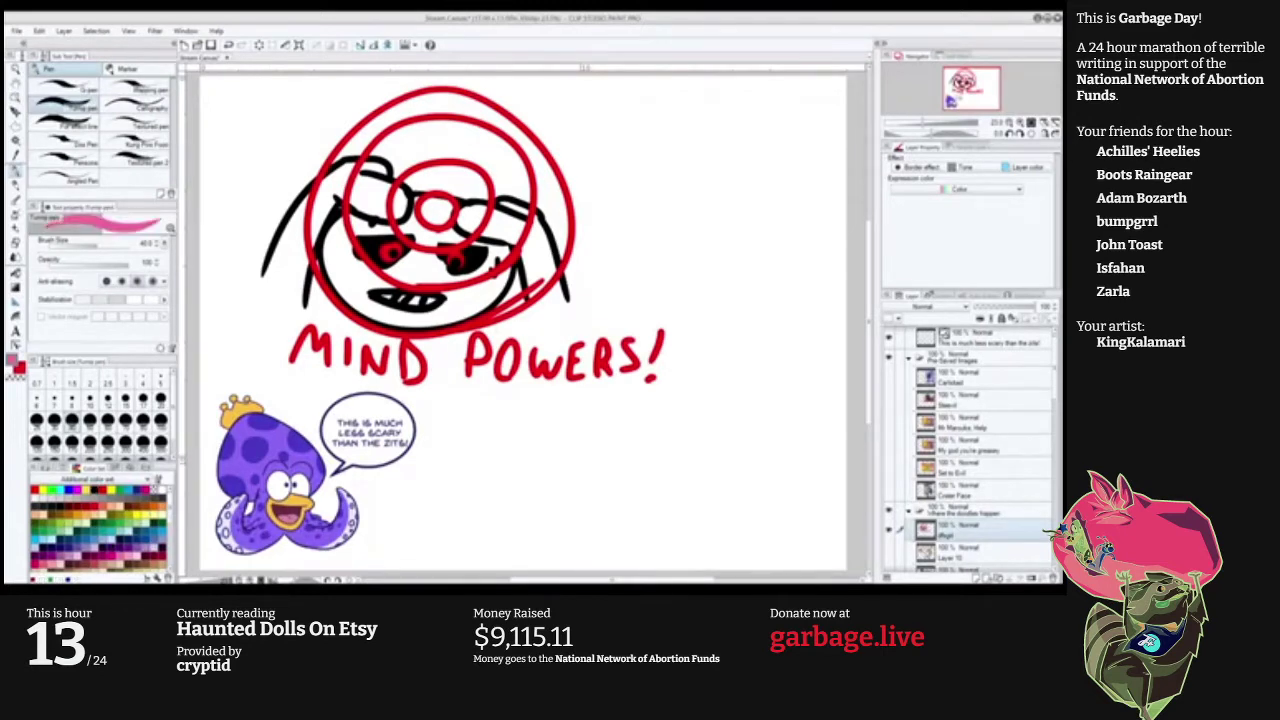
{"action": "mouse_move", "coordinate": [675, 210]}
{"action": "left_mouse_down"}
{"action": "mouse_move", "coordinate": [703, 254]}
{"action": "mouse_move", "coordinate": [736, 257]}
{"action": "mouse_move", "coordinate": [714, 213]}
{"action": "mouse_move", "coordinate": [671, 251]}
{"action": "mouse_move", "coordinate": [714, 217]}
{"action": "mouse_move", "coordinate": [682, 244]}
{"action": "mouse_move", "coordinate": [687, 232]}
{"action": "mouse_move", "coordinate": [708, 262]}
{"action": "mouse_move", "coordinate": [720, 254]}
{"action": "mouse_move", "coordinate": [703, 222]}
{"action": "mouse_move", "coordinate": [692, 248]}
{"action": "left_mouse_up"}
{"action": "key", "text": "ctrl+z"}
{"action": "key", "text": "ctrl+z"}
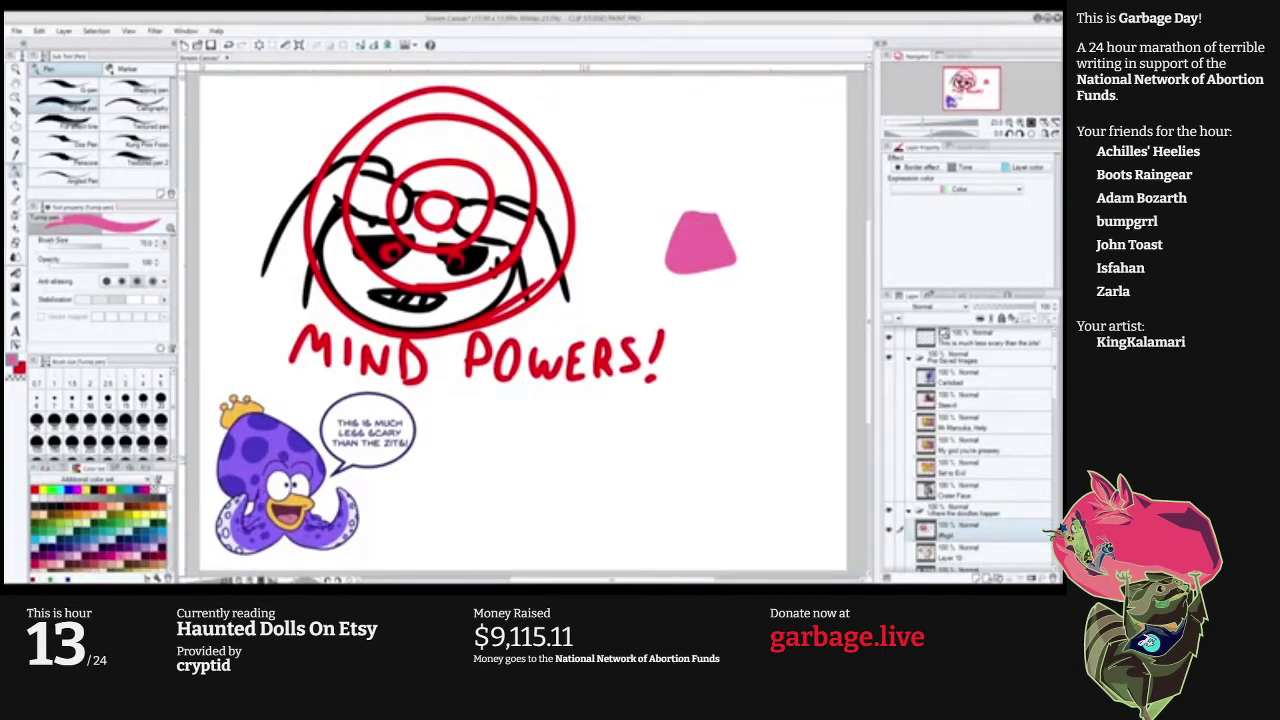
Draw a black outlined oval head resting on top of the pink trapezoid, using brush size 40.
{"action": "left_click", "coordinate": [95, 490]}
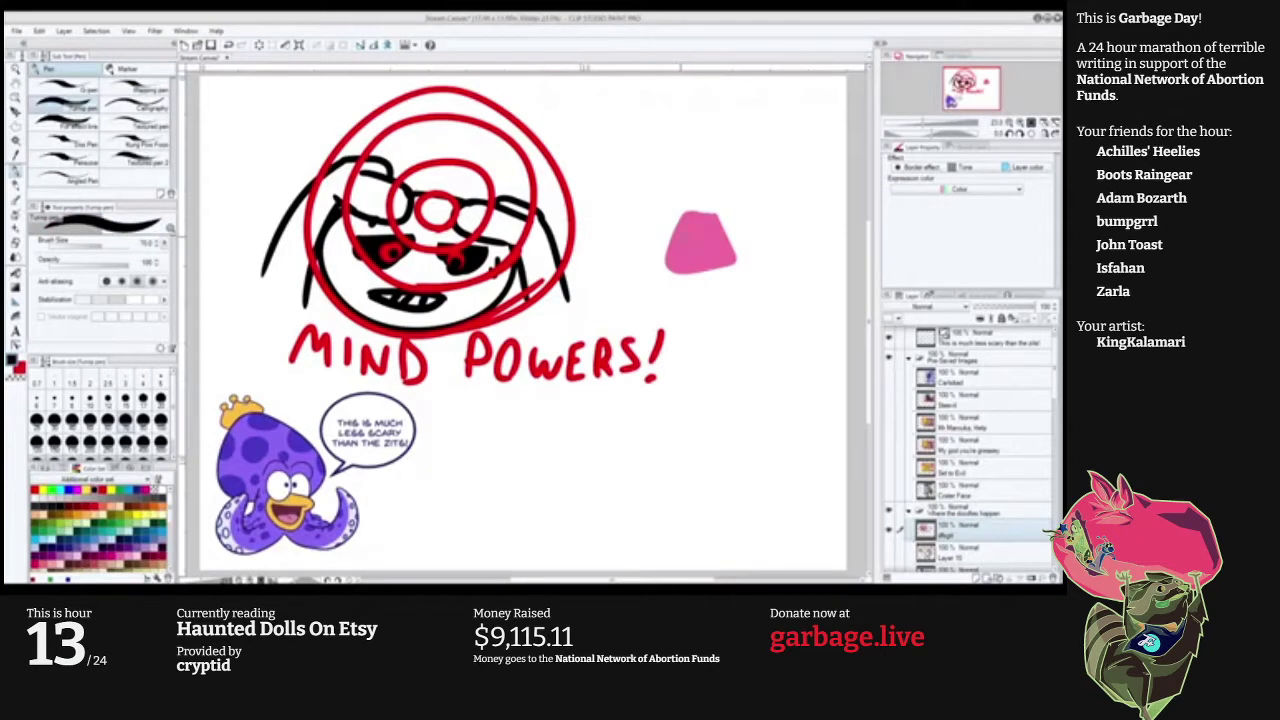
{"action": "key", "text": "bracketleft"}
{"action": "mouse_move", "coordinate": [729, 206]}
{"action": "left_mouse_down"}
{"action": "mouse_move", "coordinate": [665, 208]}
{"action": "mouse_move", "coordinate": [723, 143]}
{"action": "mouse_move", "coordinate": [661, 201]}
{"action": "left_mouse_up"}
{"action": "key", "text": "ctrl+z"}
{"action": "key", "text": "ctrl+z"}
{"action": "mouse_move", "coordinate": [698, 130]}
{"action": "left_mouse_down"}
{"action": "mouse_move", "coordinate": [641, 200]}
{"action": "mouse_move", "coordinate": [696, 129]}
{"action": "left_mouse_up"}
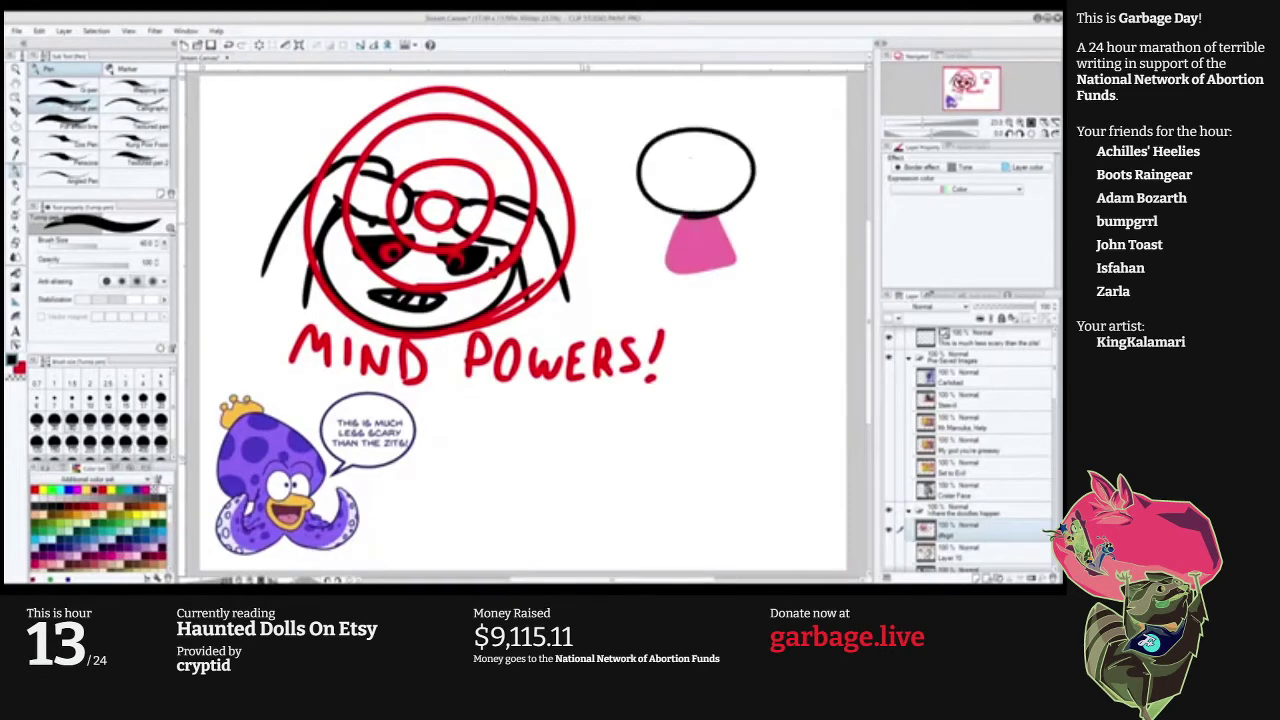
Outline the pink dress in black and add stubby arms, short legs with black shoes and two tall narrow eyes.
{"action": "mouse_move", "coordinate": [684, 214]}
{"action": "left_mouse_down"}
{"action": "mouse_move", "coordinate": [665, 280]}
{"action": "mouse_move", "coordinate": [685, 217]}
{"action": "left_mouse_up"}
{"action": "key", "text": "ctrl+z"}
{"action": "mouse_move", "coordinate": [667, 270]}
{"action": "left_mouse_down"}
{"action": "mouse_move", "coordinate": [736, 256]}
{"action": "mouse_move", "coordinate": [710, 212]}
{"action": "mouse_move", "coordinate": [736, 240]}
{"action": "mouse_move", "coordinate": [668, 222]}
{"action": "mouse_move", "coordinate": [666, 240]}
{"action": "left_mouse_up"}
{"action": "key", "text": "ctrl+z"}
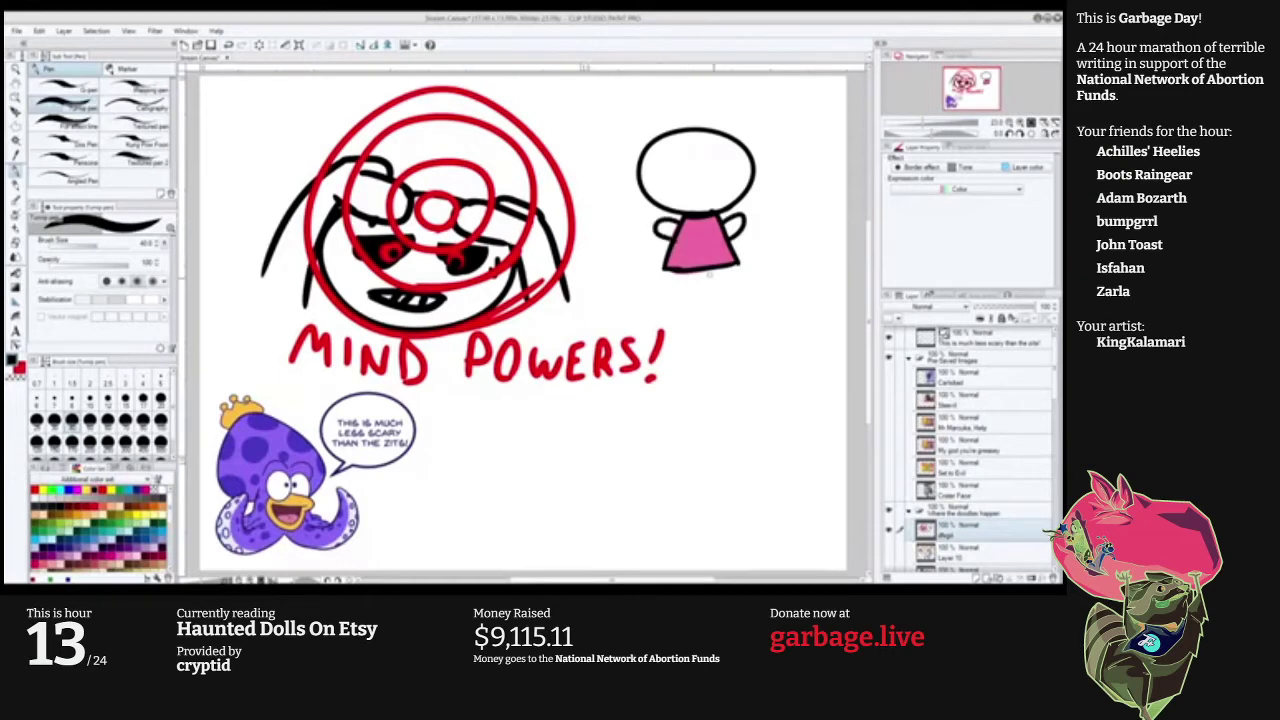
{"action": "mouse_move", "coordinate": [728, 268]}
{"action": "left_mouse_down"}
{"action": "mouse_move", "coordinate": [708, 268]}
{"action": "mouse_move", "coordinate": [684, 295]}
{"action": "mouse_move", "coordinate": [680, 271]}
{"action": "mouse_move", "coordinate": [685, 286]}
{"action": "mouse_move", "coordinate": [726, 291]}
{"action": "left_mouse_up"}
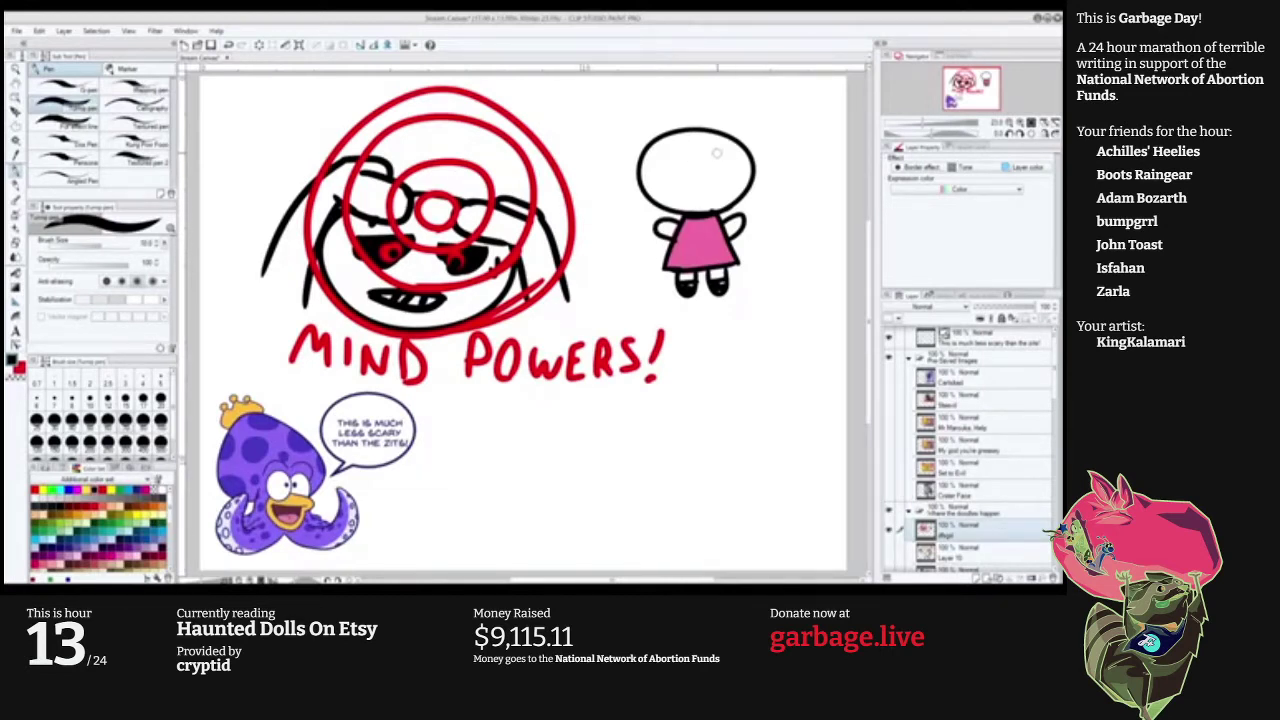
{"action": "mouse_move", "coordinate": [720, 148]}
{"action": "left_mouse_down"}
{"action": "mouse_move", "coordinate": [721, 177]}
{"action": "mouse_move", "coordinate": [666, 166]}
{"action": "mouse_move", "coordinate": [667, 179]}
{"action": "left_mouse_up"}
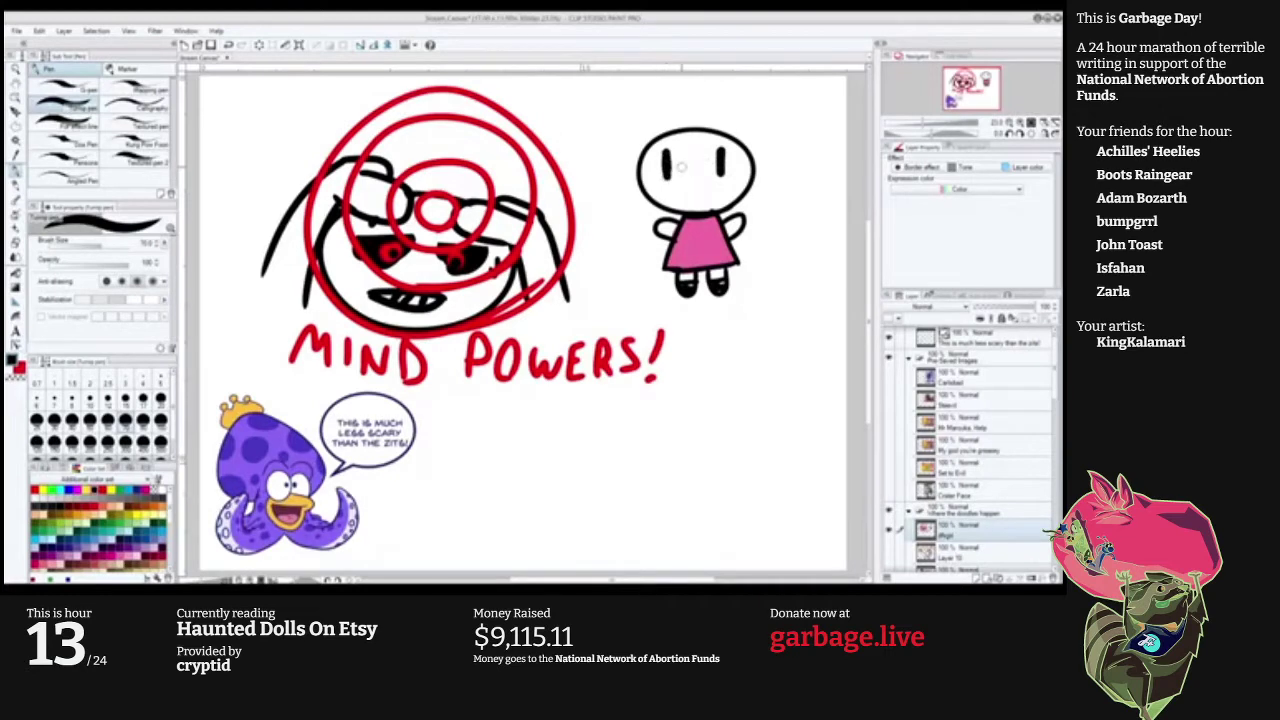
Paint a bow behind the small doll's head in the dress pink, on a new layer beneath the line art, using brush size 60.
{"action": "key", "text": "bracketleft"}
{"action": "left_click", "coordinate": [717, 248], "text": "alt"}
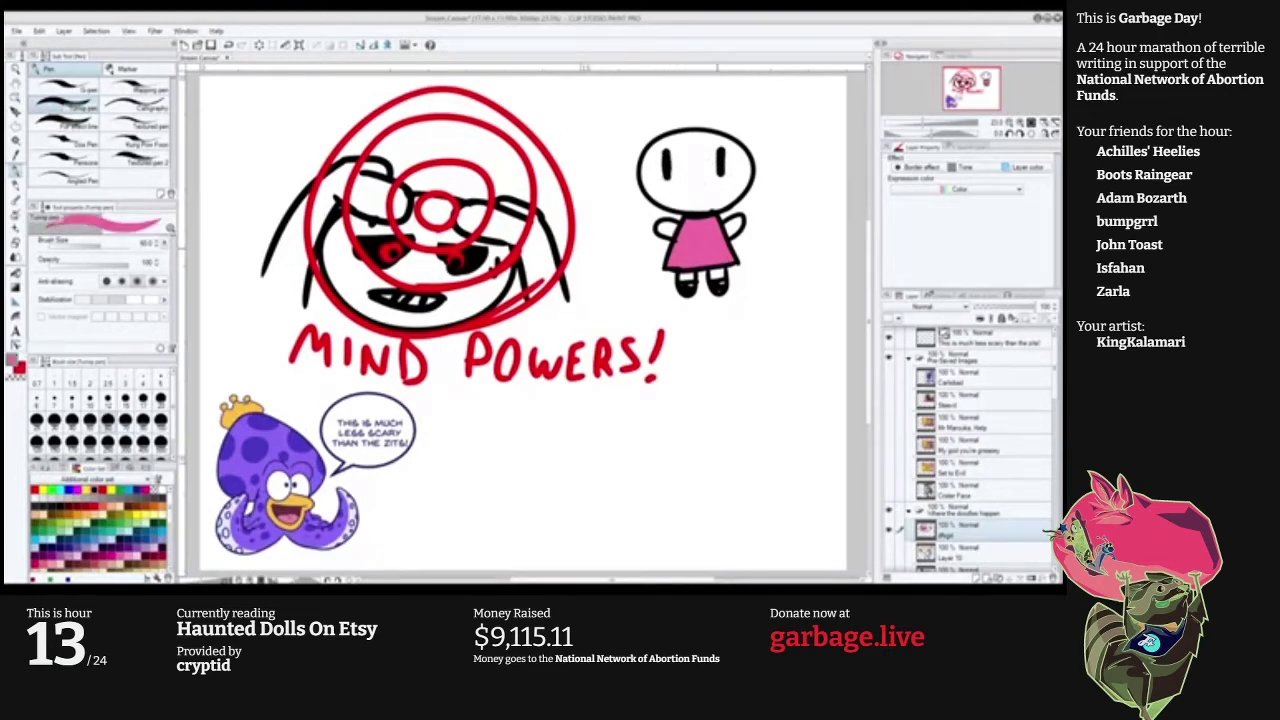
{"action": "left_click", "coordinate": [972, 553]}
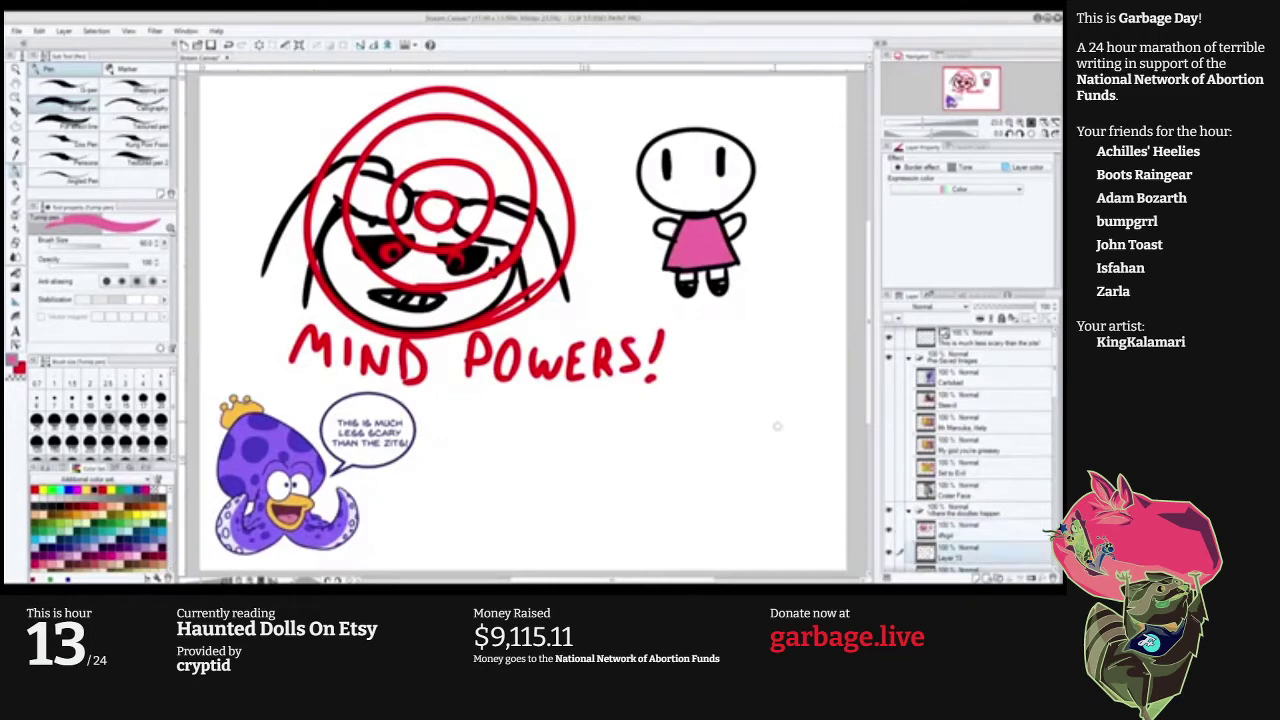
{"action": "mouse_move", "coordinate": [699, 135]}
{"action": "left_mouse_down"}
{"action": "mouse_move", "coordinate": [756, 140]}
{"action": "mouse_move", "coordinate": [730, 112]}
{"action": "mouse_move", "coordinate": [746, 96]}
{"action": "mouse_move", "coordinate": [726, 110]}
{"action": "mouse_move", "coordinate": [740, 98]}
{"action": "mouse_move", "coordinate": [628, 103]}
{"action": "mouse_move", "coordinate": [686, 124]}
{"action": "mouse_move", "coordinate": [628, 104]}
{"action": "mouse_move", "coordinate": [686, 124]}
{"action": "mouse_move", "coordinate": [638, 140]}
{"action": "mouse_move", "coordinate": [666, 114]}
{"action": "left_mouse_up"}
{"action": "key", "text": "ctrl+z"}
{"action": "key", "text": "ctrl+z"}
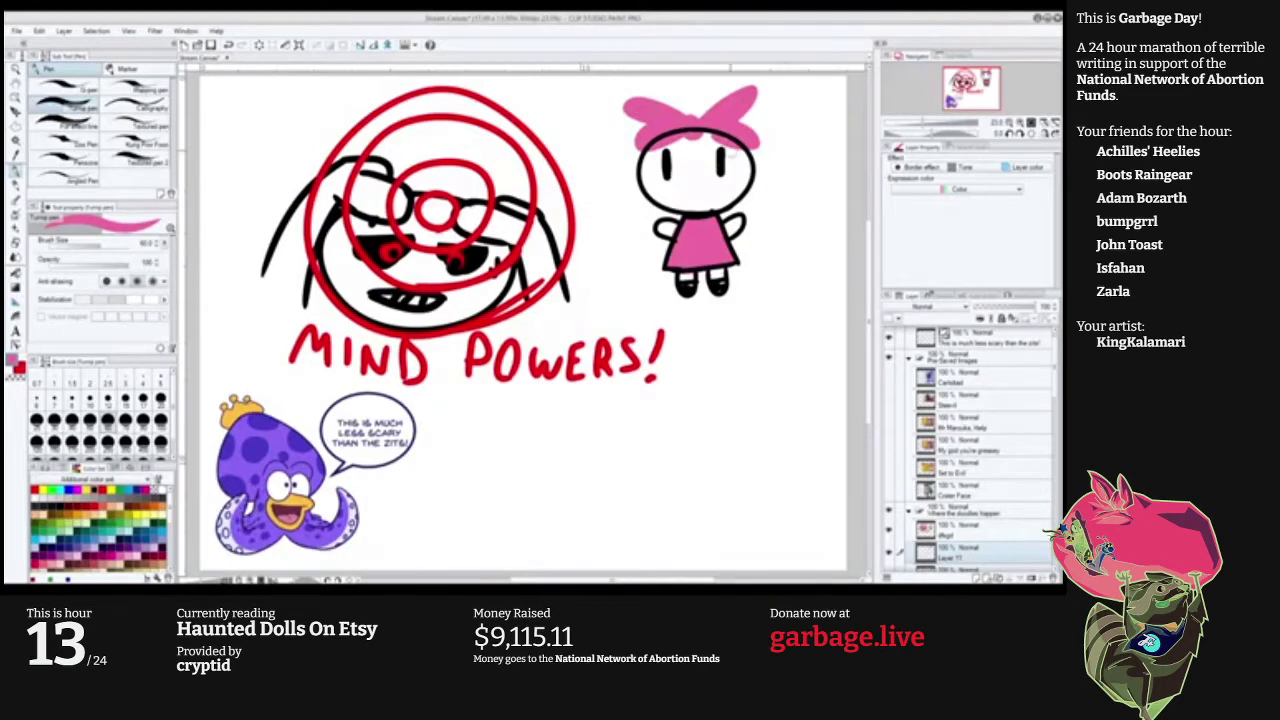
{"action": "left_click_drag", "start_coordinate": [662, 150], "coordinate": [710, 142]}
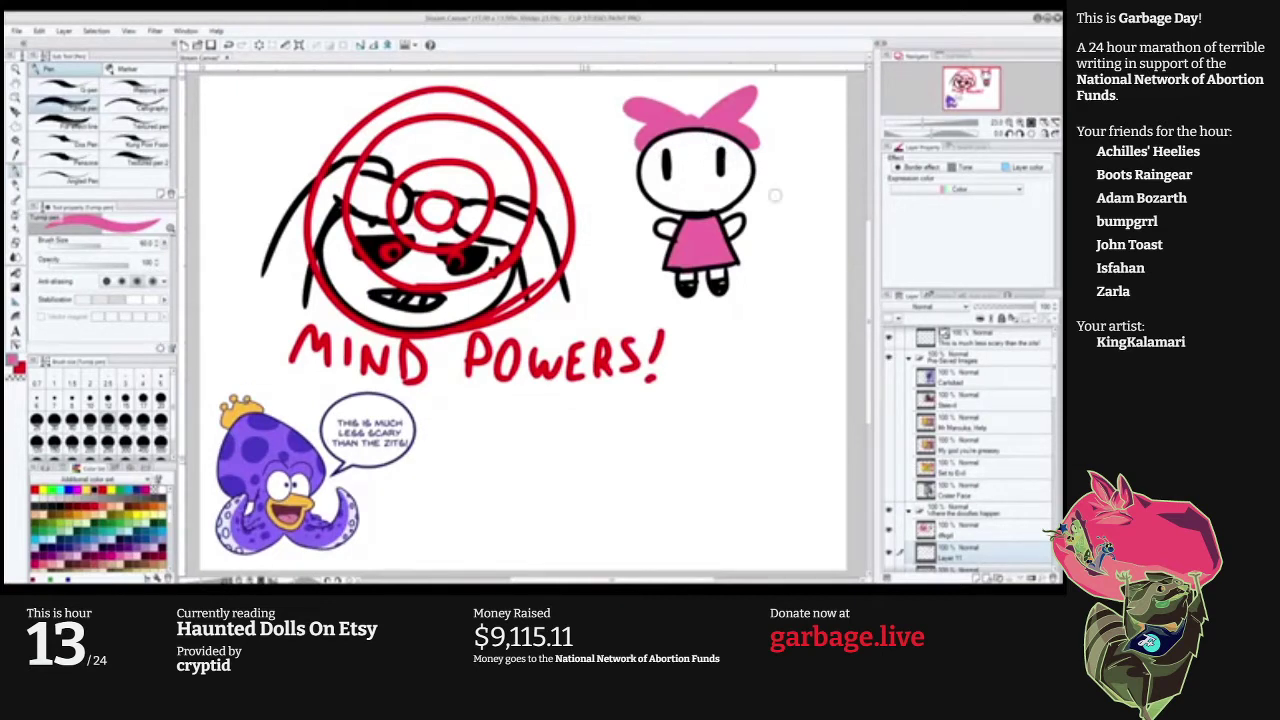
Add a new layer above the doll drawing and draw two large black circle heads side by side below "POWERS!".
{"action": "left_click", "coordinate": [975, 530]}
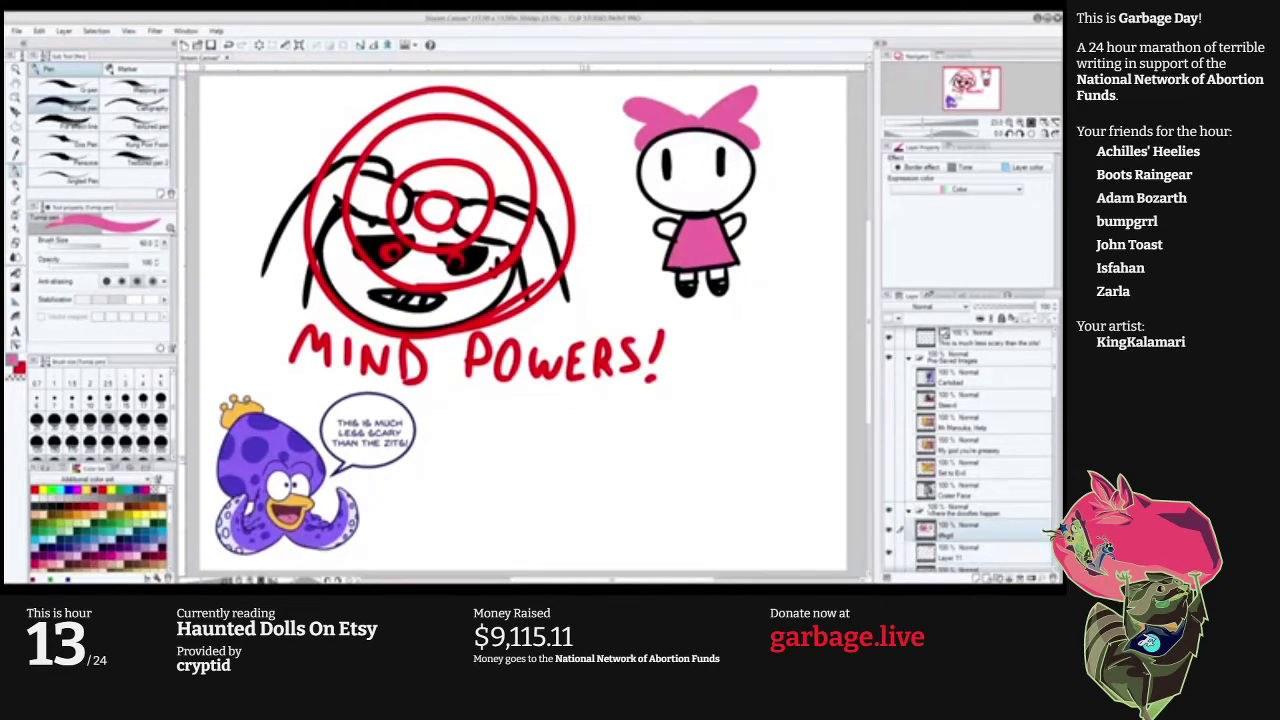
{"action": "left_click", "coordinate": [978, 578]}
{"action": "mouse_move", "coordinate": [741, 431]}
{"action": "left_mouse_down"}
{"action": "mouse_move", "coordinate": [732, 376]}
{"action": "mouse_move", "coordinate": [714, 465]}
{"action": "left_mouse_up"}
{"action": "key", "text": "ctrl+z"}
{"action": "key", "text": "x"}
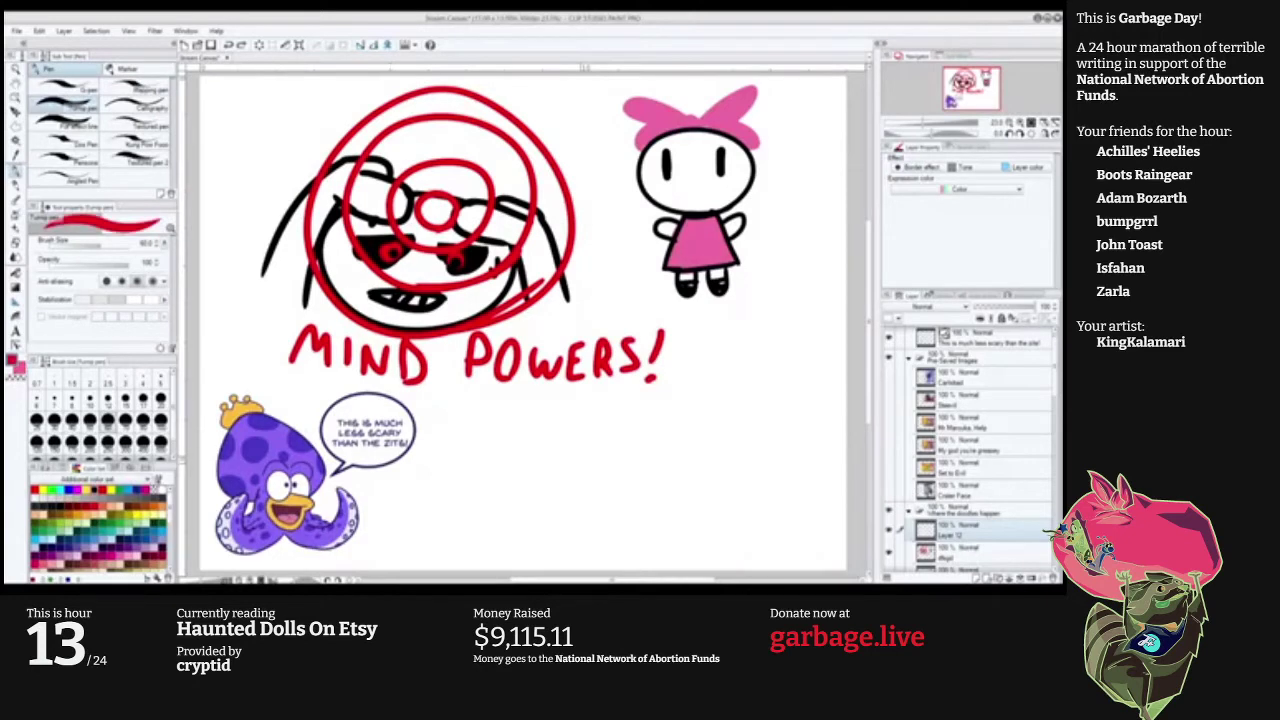
{"action": "left_click", "coordinate": [94, 490]}
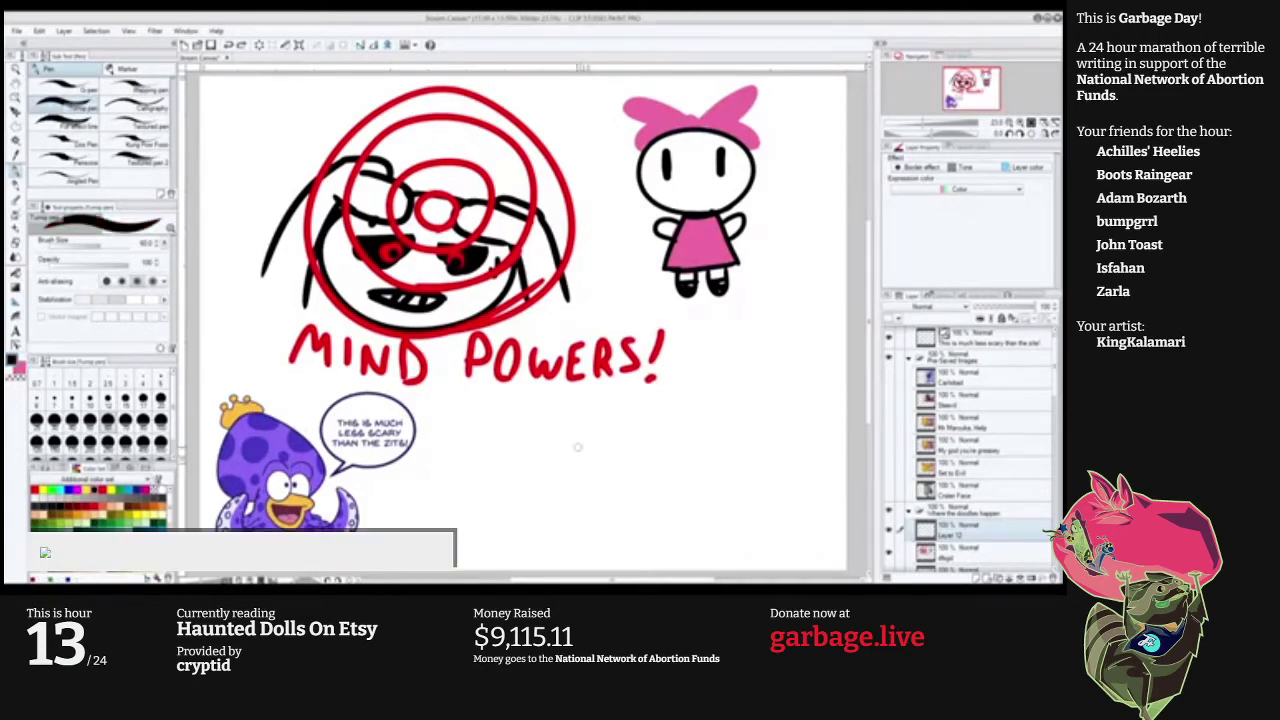
{"action": "mouse_move", "coordinate": [602, 454]}
{"action": "left_mouse_down"}
{"action": "mouse_move", "coordinate": [592, 468]}
{"action": "mouse_move", "coordinate": [602, 372]}
{"action": "mouse_move", "coordinate": [624, 468]}
{"action": "left_mouse_up"}
{"action": "key", "text": "ctrl+z"}
{"action": "mouse_move", "coordinate": [751, 463]}
{"action": "left_mouse_down"}
{"action": "mouse_move", "coordinate": [696, 476]}
{"action": "mouse_move", "coordinate": [740, 478]}
{"action": "left_mouse_up"}
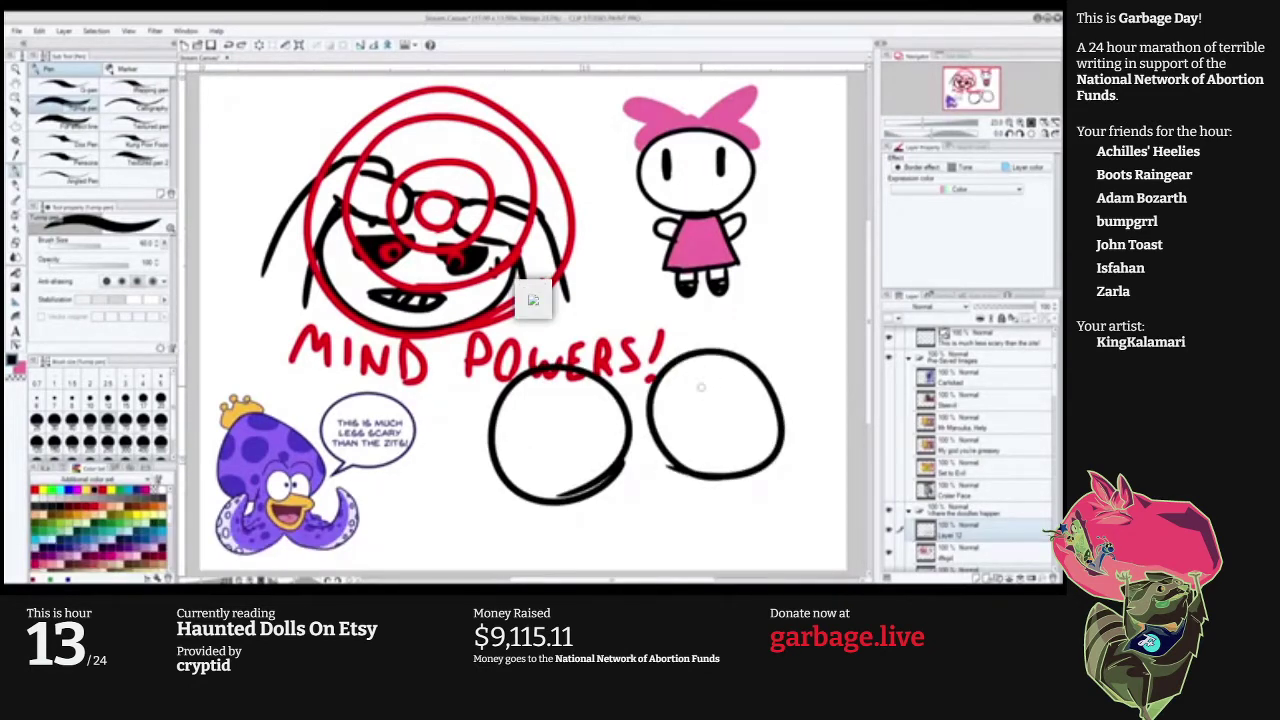
Draw two oval eyes with black pupils and an open mouth with teeth, tilted on the right circle head.
{"action": "left_click_drag", "start_coordinate": [712, 378], "coordinate": [716, 386]}
{"action": "key", "text": "ctrl+z"}
{"action": "mouse_move", "coordinate": [757, 427]}
{"action": "left_mouse_down"}
{"action": "mouse_move", "coordinate": [746, 400]}
{"action": "mouse_move", "coordinate": [699, 386]}
{"action": "mouse_move", "coordinate": [752, 426]}
{"action": "mouse_move", "coordinate": [690, 469]}
{"action": "left_mouse_up"}
{"action": "key", "text": "ctrl+z"}
{"action": "key", "text": "ctrl+z"}
{"action": "mouse_move", "coordinate": [688, 430]}
{"action": "left_mouse_down"}
{"action": "mouse_move", "coordinate": [683, 466]}
{"action": "mouse_move", "coordinate": [708, 456]}
{"action": "left_mouse_up"}
{"action": "key", "text": "ctrl+z"}
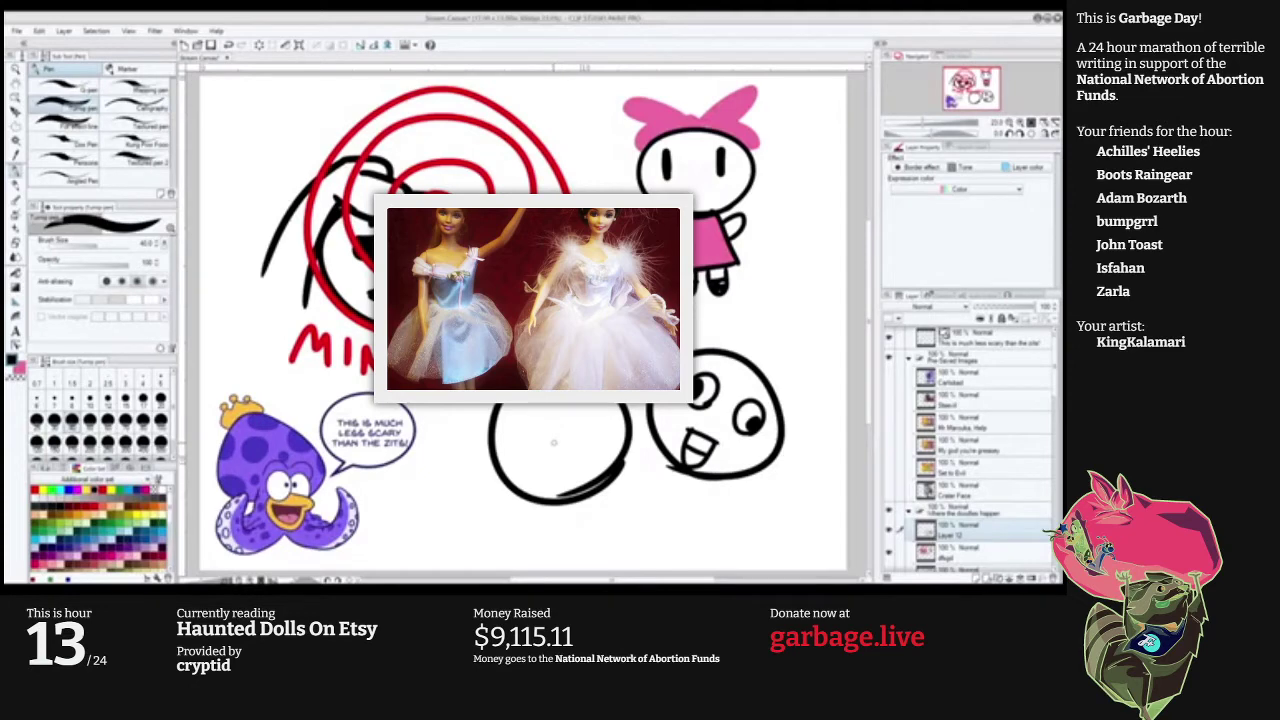
Draw one big round eye and one smaller eye at the edge of the left circle head, both with black pupils, using brush size 50.
{"action": "key", "text": "bracketright"}
{"action": "mouse_move", "coordinate": [557, 425]}
{"action": "left_mouse_down"}
{"action": "mouse_move", "coordinate": [540, 450]}
{"action": "mouse_move", "coordinate": [550, 410]}
{"action": "mouse_move", "coordinate": [567, 432]}
{"action": "mouse_move", "coordinate": [610, 415]}
{"action": "mouse_move", "coordinate": [566, 453]}
{"action": "left_mouse_up"}
{"action": "key", "text": "ctrl+z"}
{"action": "key", "text": "ctrl+z"}
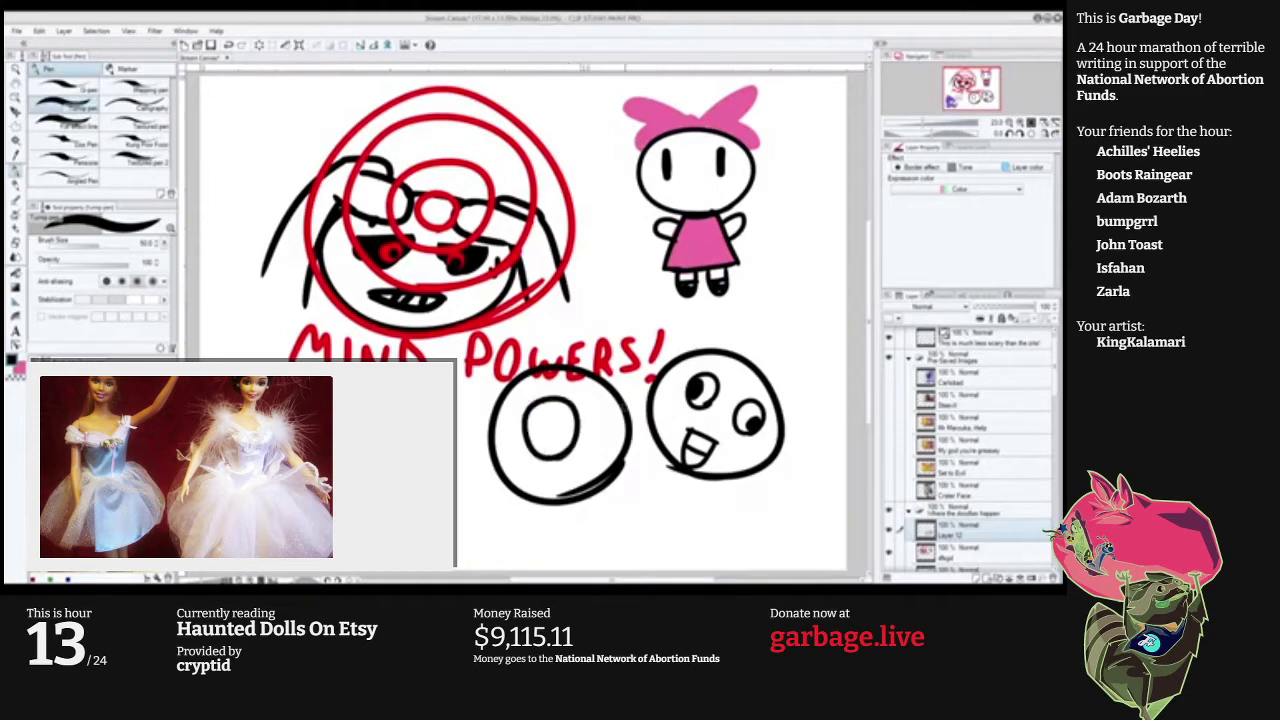
{"action": "mouse_move", "coordinate": [626, 408]}
{"action": "left_mouse_down"}
{"action": "mouse_move", "coordinate": [602, 375]}
{"action": "mouse_move", "coordinate": [584, 377]}
{"action": "left_mouse_up"}
{"action": "key", "text": "ctrl+z"}
{"action": "mouse_move", "coordinate": [549, 430]}
{"action": "left_mouse_down"}
{"action": "mouse_move", "coordinate": [556, 420]}
{"action": "mouse_move", "coordinate": [540, 438]}
{"action": "mouse_move", "coordinate": [556, 424]}
{"action": "mouse_move", "coordinate": [545, 428]}
{"action": "left_mouse_up"}
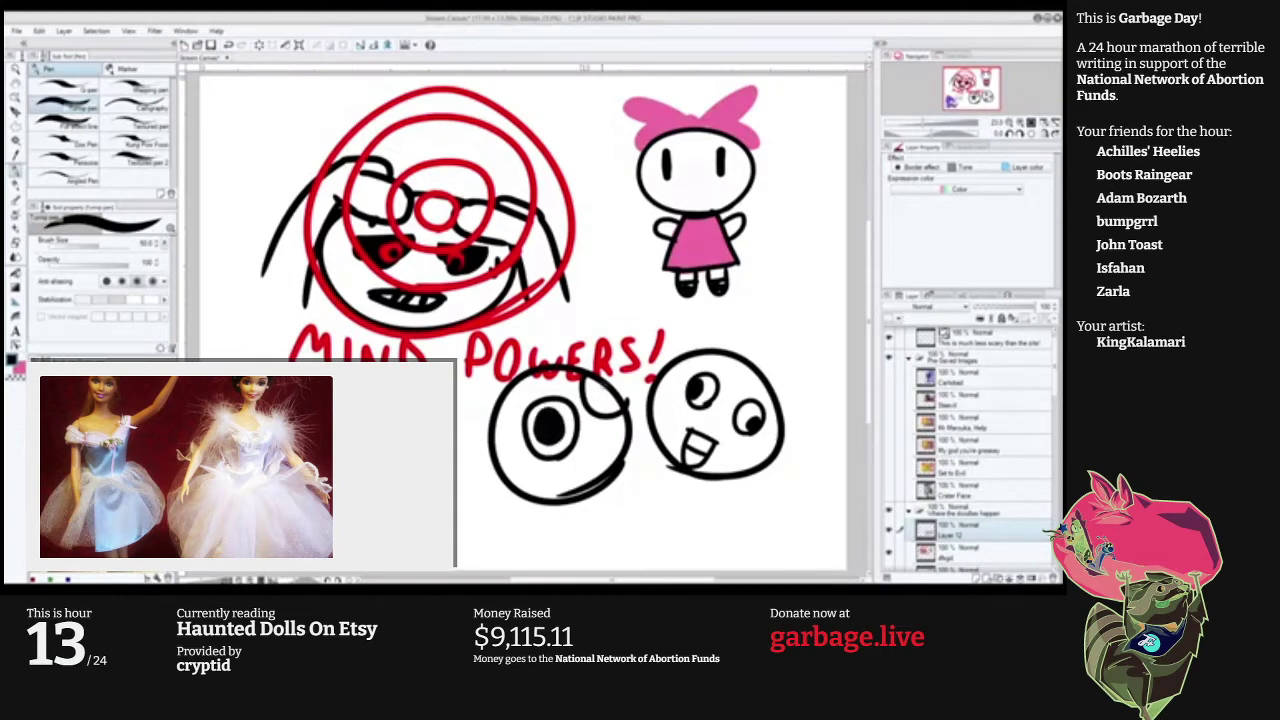
{"action": "left_click_drag", "start_coordinate": [603, 399], "coordinate": [602, 401]}
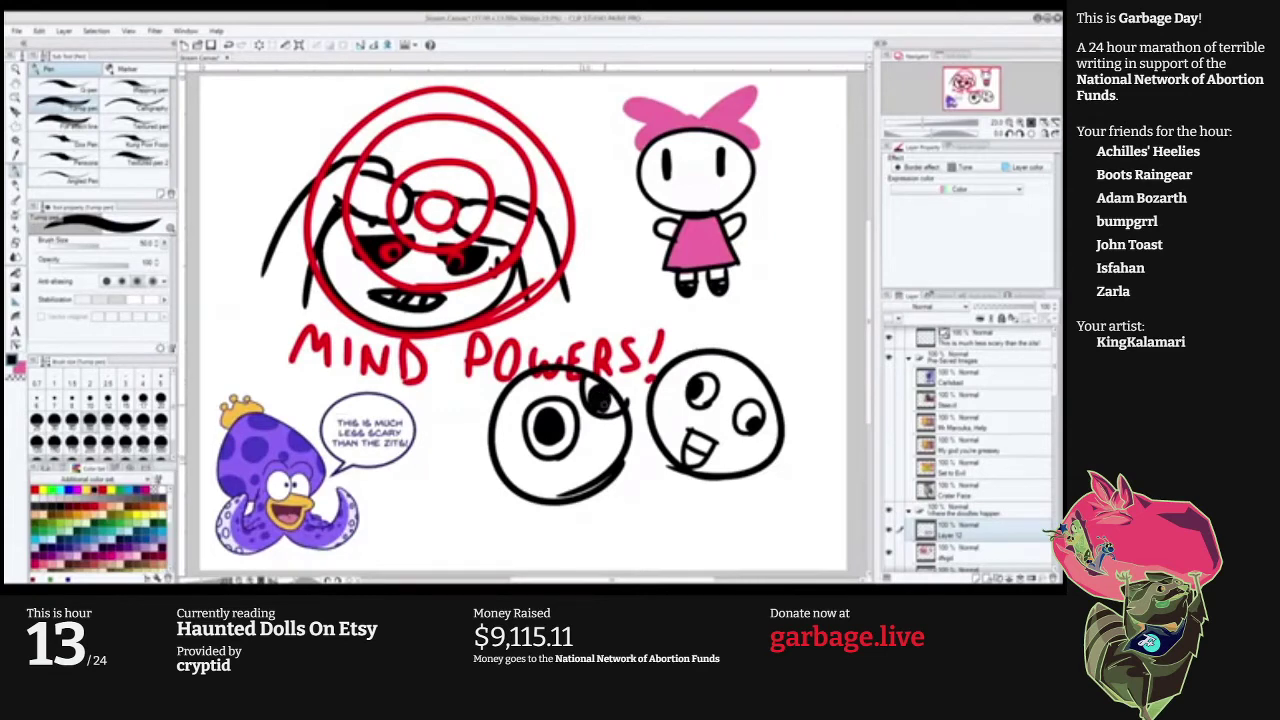
Draw an open black mouth on the left circle head and fill the right head's mouth with black.
{"action": "left_click_drag", "start_coordinate": [532, 460], "coordinate": [540, 463]}
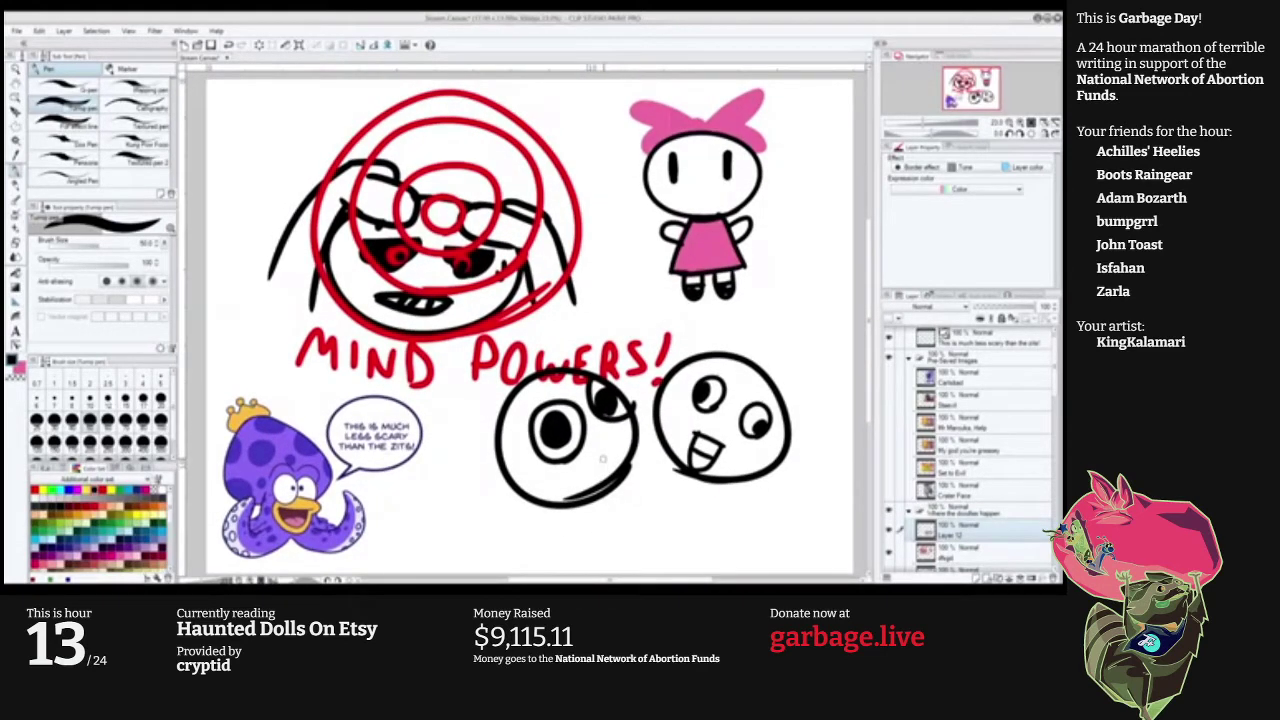
{"action": "left_click_drag", "start_coordinate": [596, 451], "coordinate": [603, 482]}
{"action": "key", "text": "ctrl+z"}
{"action": "mouse_move", "coordinate": [617, 442]}
{"action": "left_mouse_down"}
{"action": "mouse_move", "coordinate": [623, 467]}
{"action": "mouse_move", "coordinate": [593, 454]}
{"action": "mouse_move", "coordinate": [602, 491]}
{"action": "mouse_move", "coordinate": [622, 460]}
{"action": "mouse_move", "coordinate": [596, 463]}
{"action": "mouse_move", "coordinate": [614, 446]}
{"action": "mouse_move", "coordinate": [612, 462]}
{"action": "left_mouse_up"}
{"action": "left_click_drag", "start_coordinate": [694, 438], "coordinate": [716, 456]}
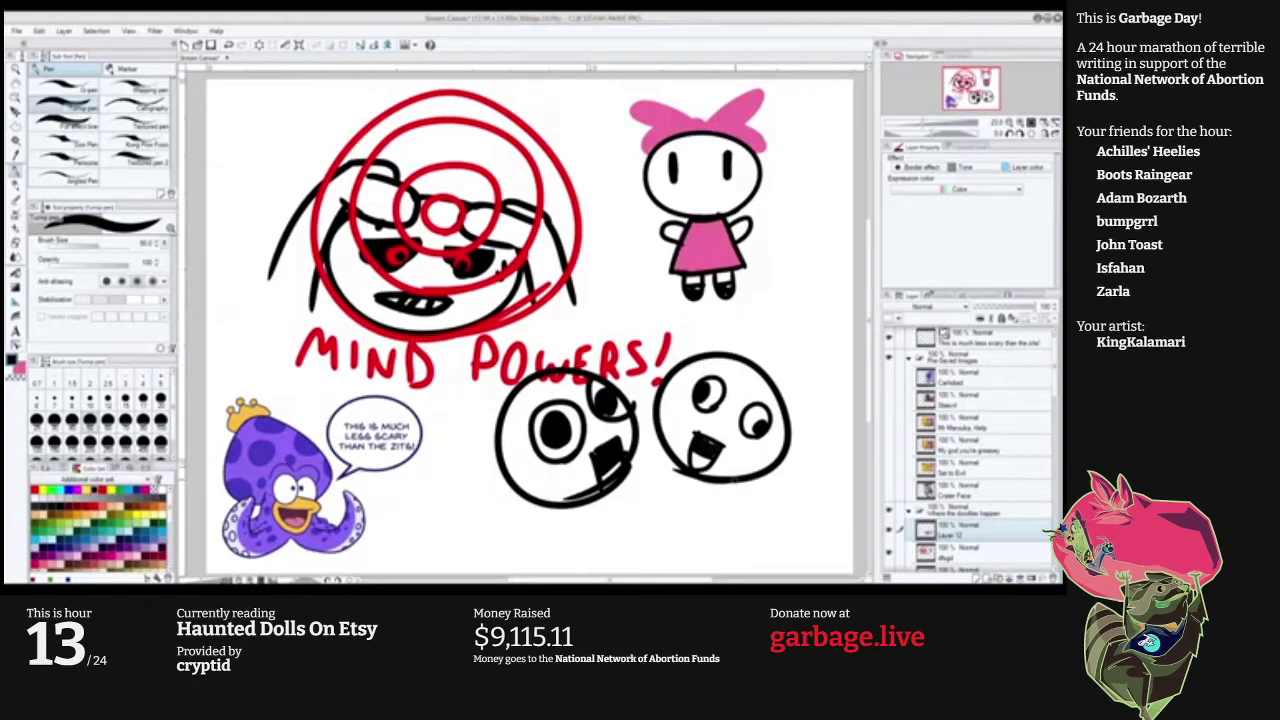
Draw simple black stick lines for the bodies and limbs below the two circle heads.
{"action": "left_click_drag", "start_coordinate": [738, 481], "coordinate": [757, 538]}
{"action": "mouse_move", "coordinate": [672, 455]}
{"action": "left_mouse_down"}
{"action": "mouse_move", "coordinate": [657, 484]}
{"action": "mouse_move", "coordinate": [670, 540]}
{"action": "left_mouse_up"}
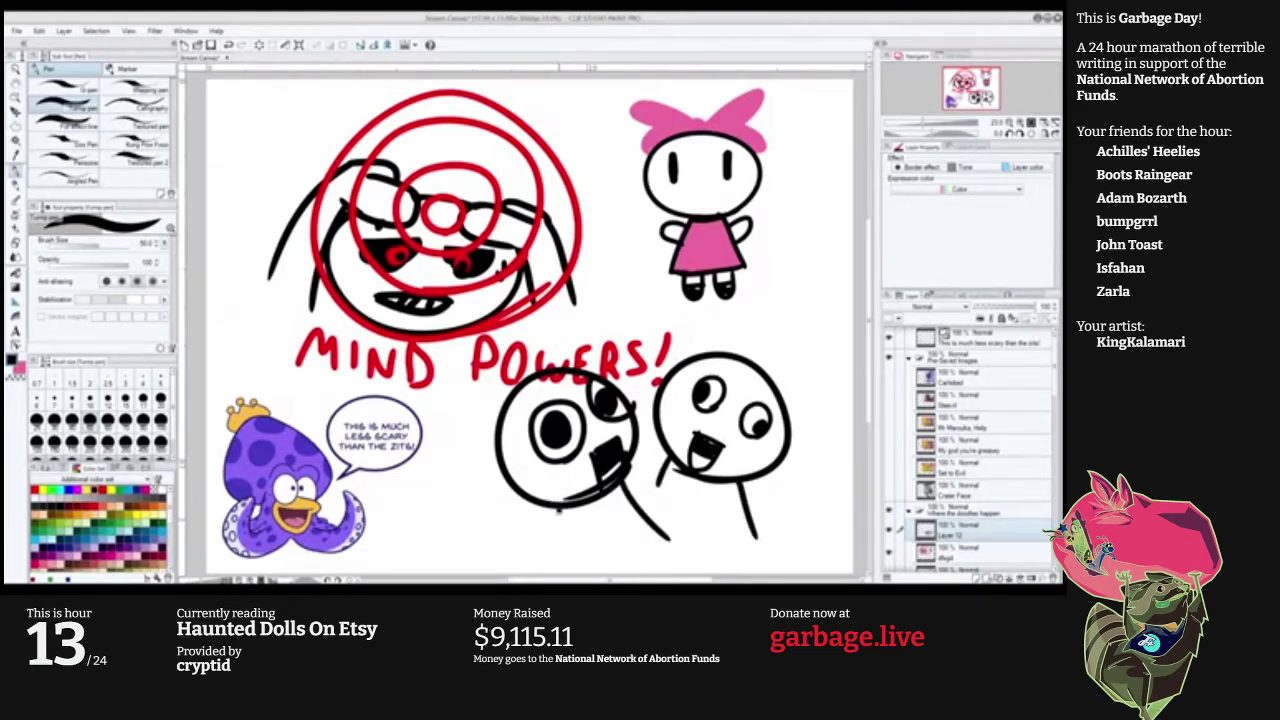
{"action": "mouse_move", "coordinate": [559, 508]}
{"action": "left_mouse_down"}
{"action": "mouse_move", "coordinate": [558, 555]}
{"action": "mouse_move", "coordinate": [599, 564]}
{"action": "left_mouse_up"}
{"action": "key", "text": "ctrl+z"}
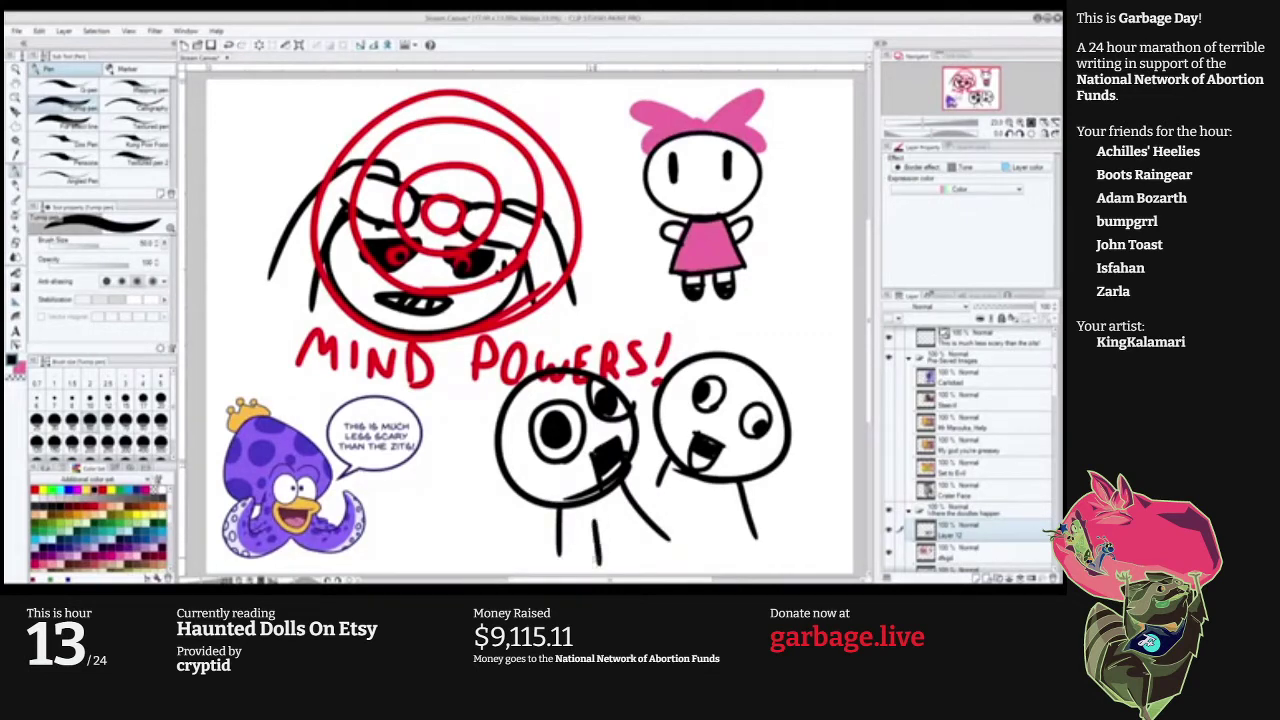
{"action": "mouse_move", "coordinate": [674, 478]}
{"action": "left_mouse_down"}
{"action": "mouse_move", "coordinate": [662, 517]}
{"action": "mouse_move", "coordinate": [728, 550]}
{"action": "left_mouse_up"}
Paint pink blush spots on both cheeks of the right head and one on the left head.
{"action": "key", "text": "x"}
{"action": "left_click_drag", "start_coordinate": [744, 440], "coordinate": [750, 458]}
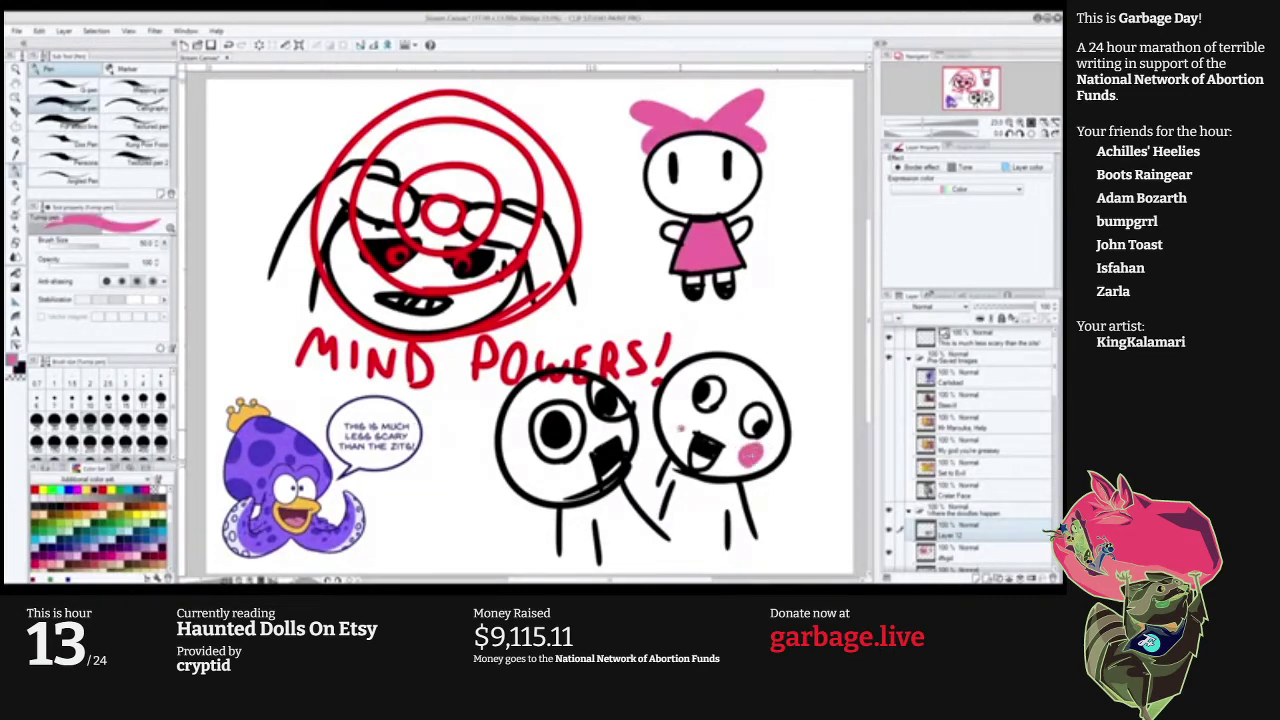
{"action": "mouse_move", "coordinate": [670, 418]}
{"action": "left_mouse_down"}
{"action": "mouse_move", "coordinate": [682, 430]}
{"action": "mouse_move", "coordinate": [666, 433]}
{"action": "left_mouse_up"}
{"action": "left_click_drag", "start_coordinate": [575, 476], "coordinate": [576, 474]}
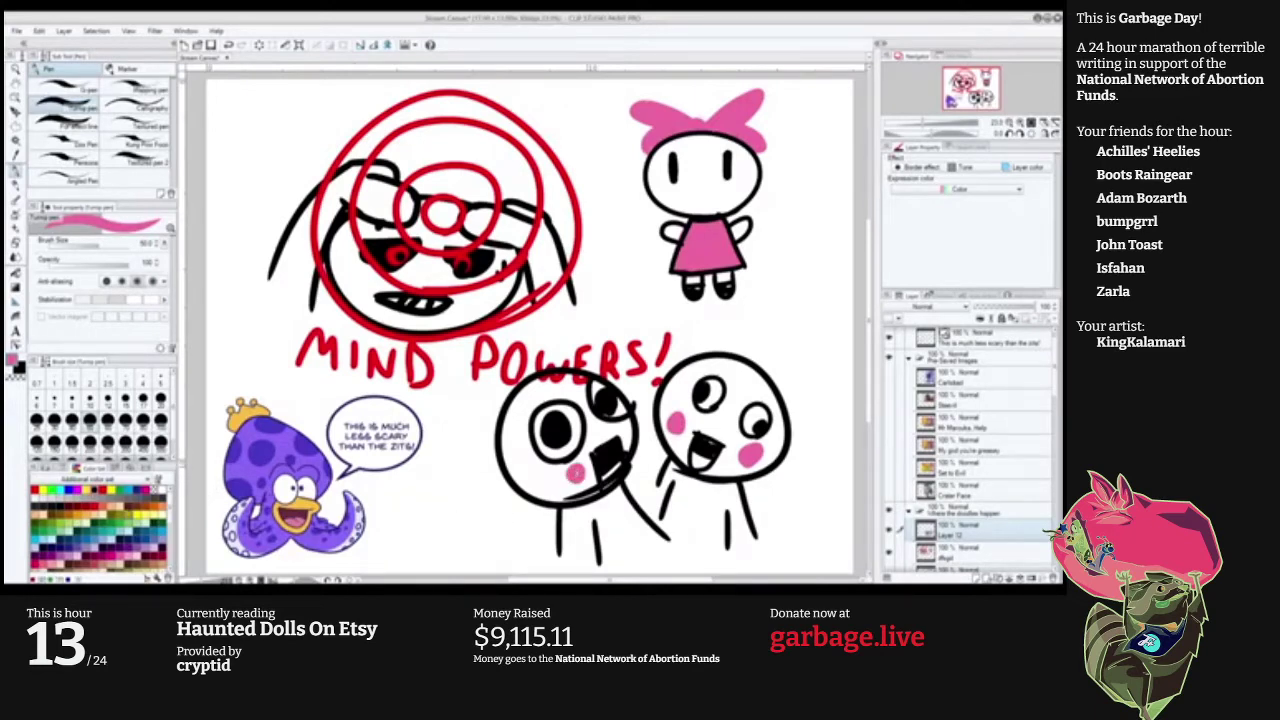
Paint light orange-blond hair with a ponytail and pink hair tie on the left head, using brush size 100.
{"action": "left_click", "coordinate": [99, 514]}
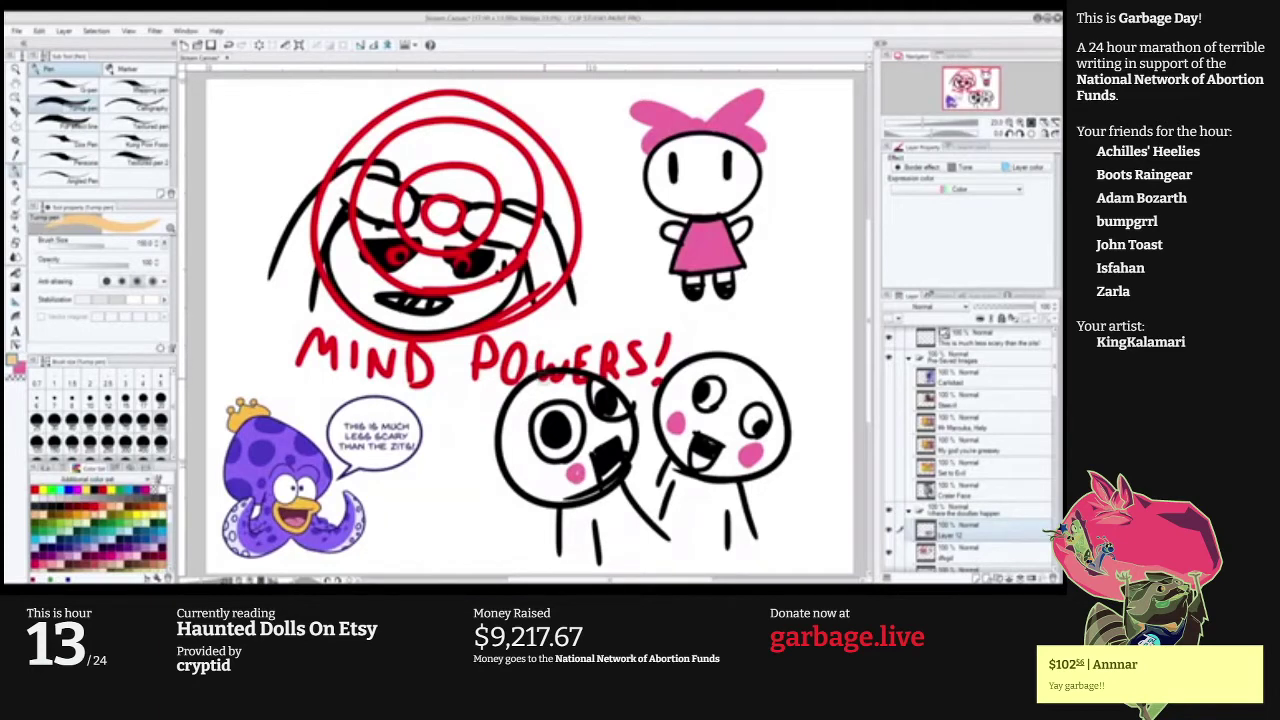
{"action": "mouse_move", "coordinate": [504, 379]}
{"action": "left_mouse_down"}
{"action": "mouse_move", "coordinate": [584, 362]}
{"action": "mouse_move", "coordinate": [522, 409]}
{"action": "mouse_move", "coordinate": [499, 409]}
{"action": "mouse_move", "coordinate": [489, 422]}
{"action": "mouse_move", "coordinate": [516, 414]}
{"action": "mouse_move", "coordinate": [492, 439]}
{"action": "mouse_move", "coordinate": [496, 422]}
{"action": "mouse_move", "coordinate": [506, 454]}
{"action": "mouse_move", "coordinate": [516, 450]}
{"action": "mouse_move", "coordinate": [486, 422]}
{"action": "mouse_move", "coordinate": [529, 486]}
{"action": "mouse_move", "coordinate": [512, 489]}
{"action": "mouse_move", "coordinate": [508, 431]}
{"action": "left_mouse_up"}
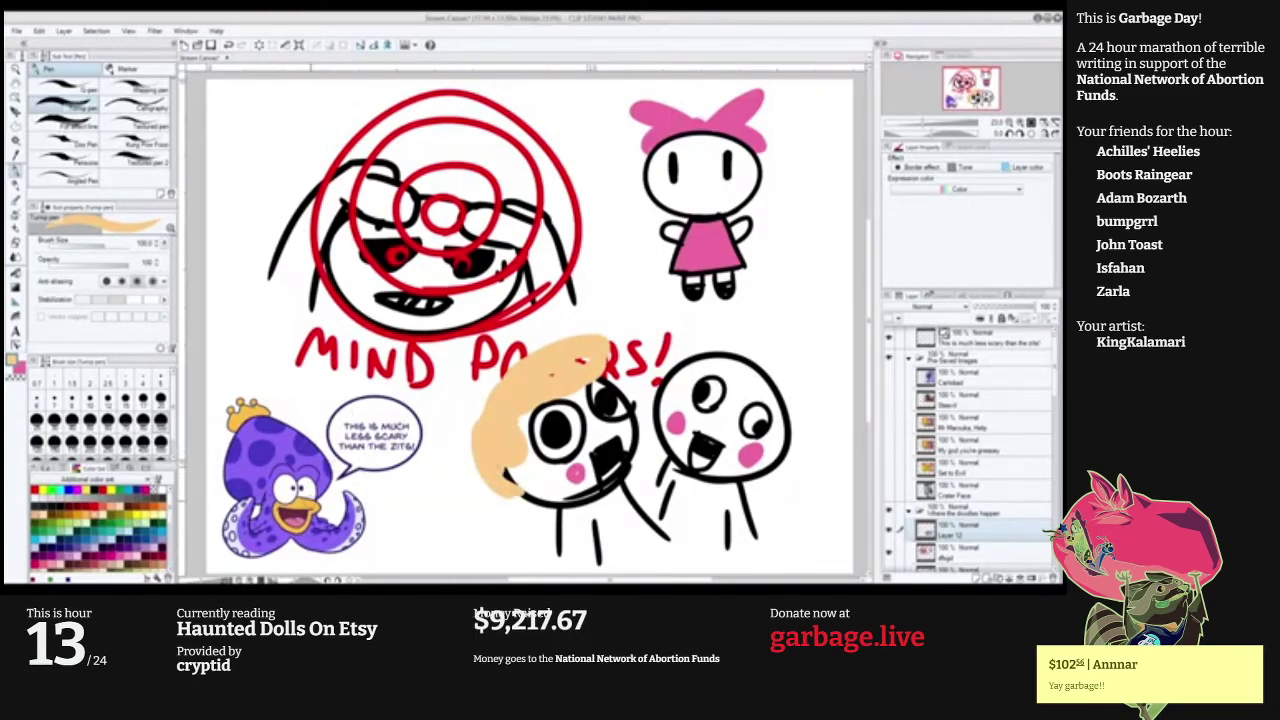
{"action": "key", "text": "x"}
{"action": "mouse_move", "coordinate": [493, 390]}
{"action": "left_mouse_down"}
{"action": "mouse_move", "coordinate": [465, 412]}
{"action": "mouse_move", "coordinate": [476, 397]}
{"action": "mouse_move", "coordinate": [442, 382]}
{"action": "mouse_move", "coordinate": [428, 423]}
{"action": "mouse_move", "coordinate": [420, 402]}
{"action": "mouse_move", "coordinate": [449, 412]}
{"action": "mouse_move", "coordinate": [438, 420]}
{"action": "mouse_move", "coordinate": [456, 399]}
{"action": "mouse_move", "coordinate": [433, 420]}
{"action": "mouse_move", "coordinate": [420, 464]}
{"action": "left_mouse_up"}
{"action": "key", "text": "x"}
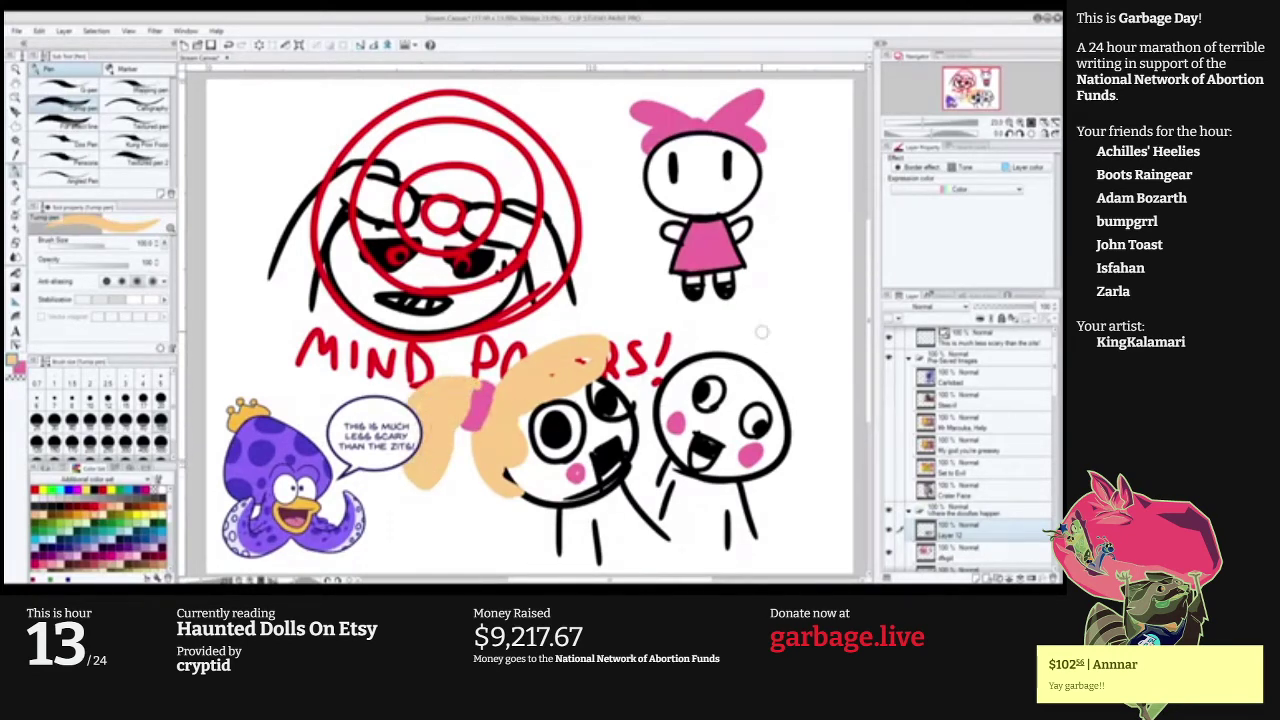
Paint a solid light orange-blond bob haircut around the right head.
{"action": "mouse_move", "coordinate": [738, 356]}
{"action": "left_mouse_down"}
{"action": "mouse_move", "coordinate": [755, 386]}
{"action": "mouse_move", "coordinate": [765, 374]}
{"action": "mouse_move", "coordinate": [665, 404]}
{"action": "mouse_move", "coordinate": [663, 376]}
{"action": "mouse_move", "coordinate": [657, 436]}
{"action": "mouse_move", "coordinate": [653, 416]}
{"action": "mouse_move", "coordinate": [771, 365]}
{"action": "left_mouse_up"}
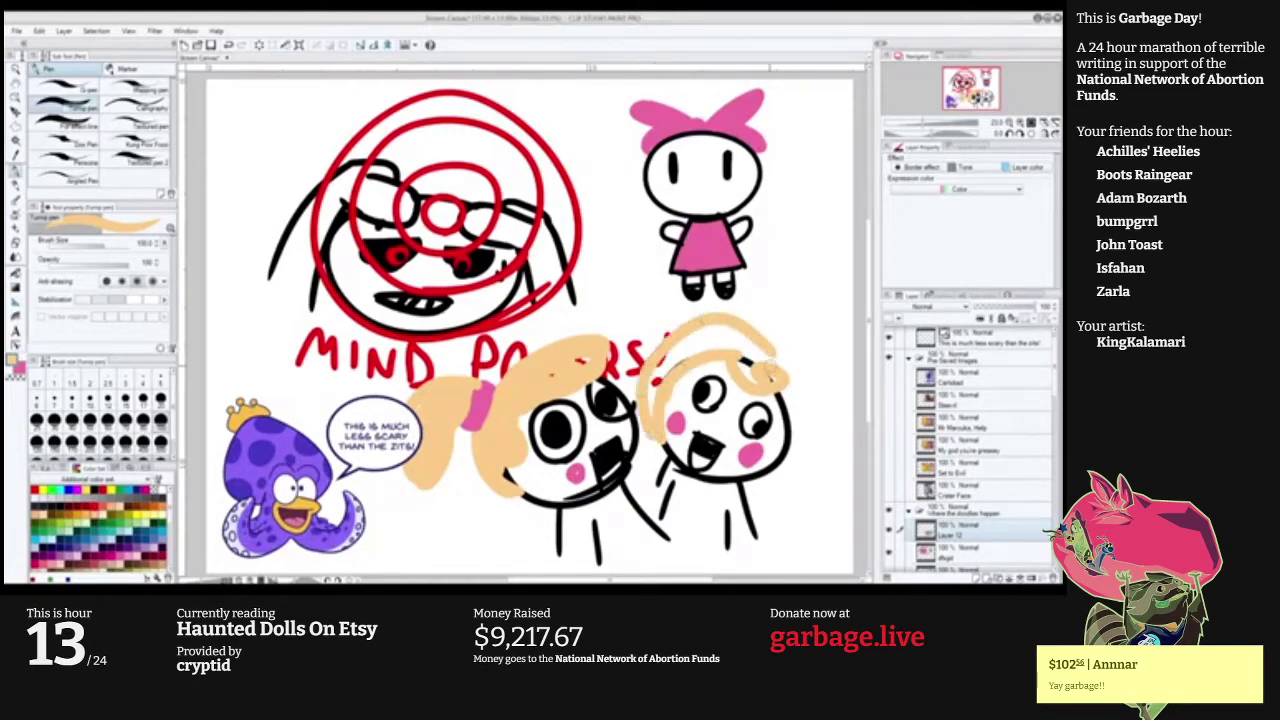
{"action": "mouse_move", "coordinate": [652, 414]}
{"action": "left_mouse_down"}
{"action": "mouse_move", "coordinate": [693, 335]}
{"action": "mouse_move", "coordinate": [747, 350]}
{"action": "mouse_move", "coordinate": [771, 380]}
{"action": "mouse_move", "coordinate": [730, 324]}
{"action": "mouse_move", "coordinate": [780, 438]}
{"action": "left_mouse_up"}
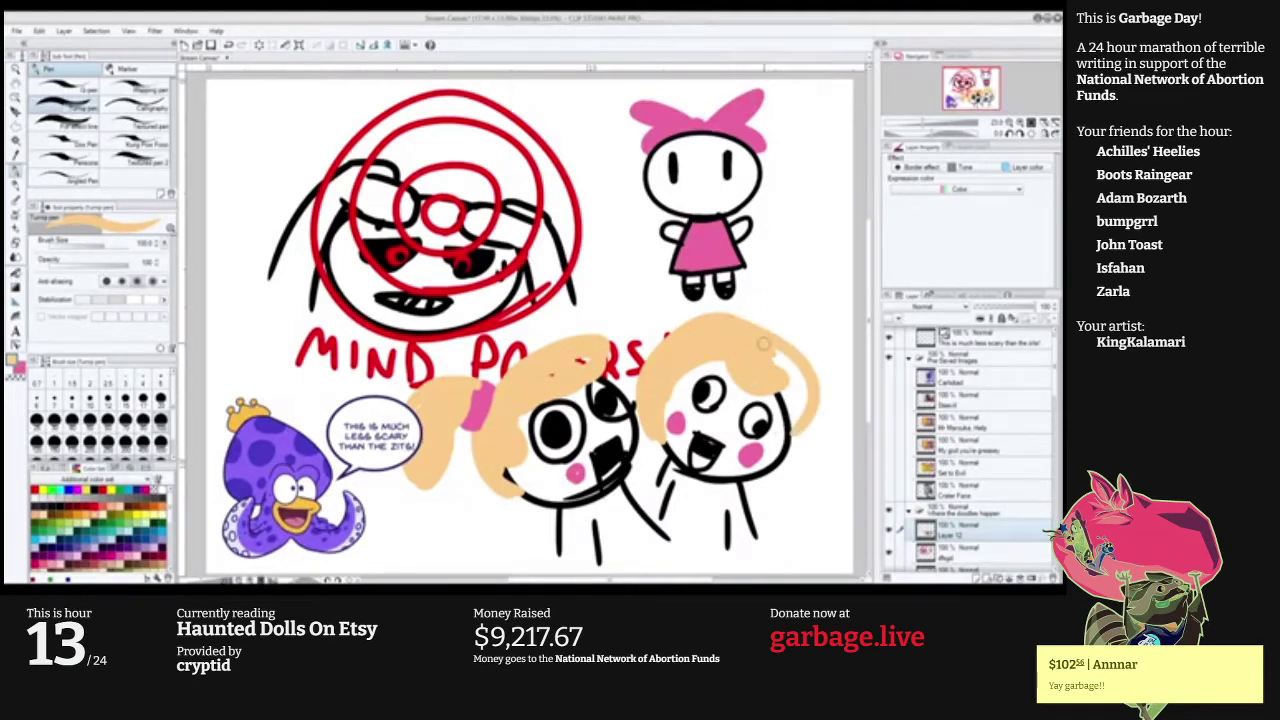
{"action": "mouse_move", "coordinate": [764, 344]}
{"action": "left_mouse_down"}
{"action": "mouse_move", "coordinate": [789, 412]}
{"action": "mouse_move", "coordinate": [805, 389]}
{"action": "left_mouse_up"}
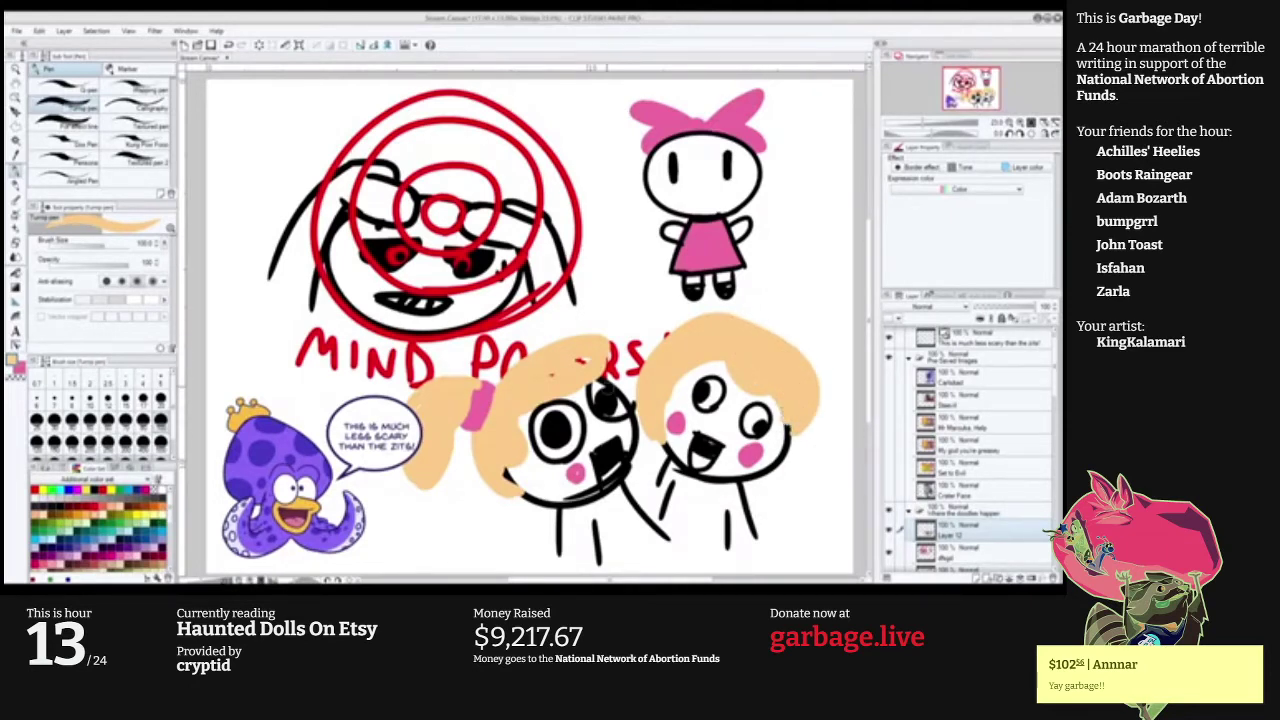
Hide the layer with the "MIND POWERS!" drawing and hand-letter "LET US INTO" in black above the two blond heads, using brush size 60.
{"action": "key", "text": "x"}
{"action": "left_click", "coordinate": [95, 490]}
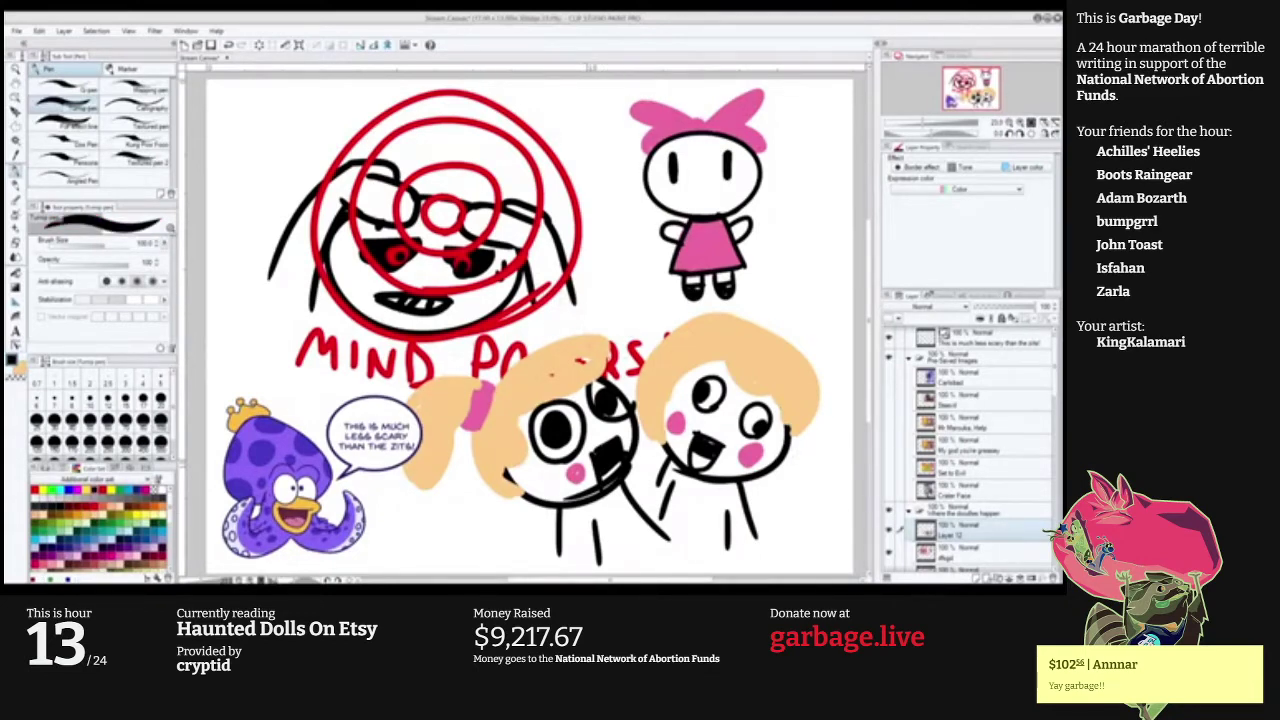
{"action": "left_click", "coordinate": [889, 553]}
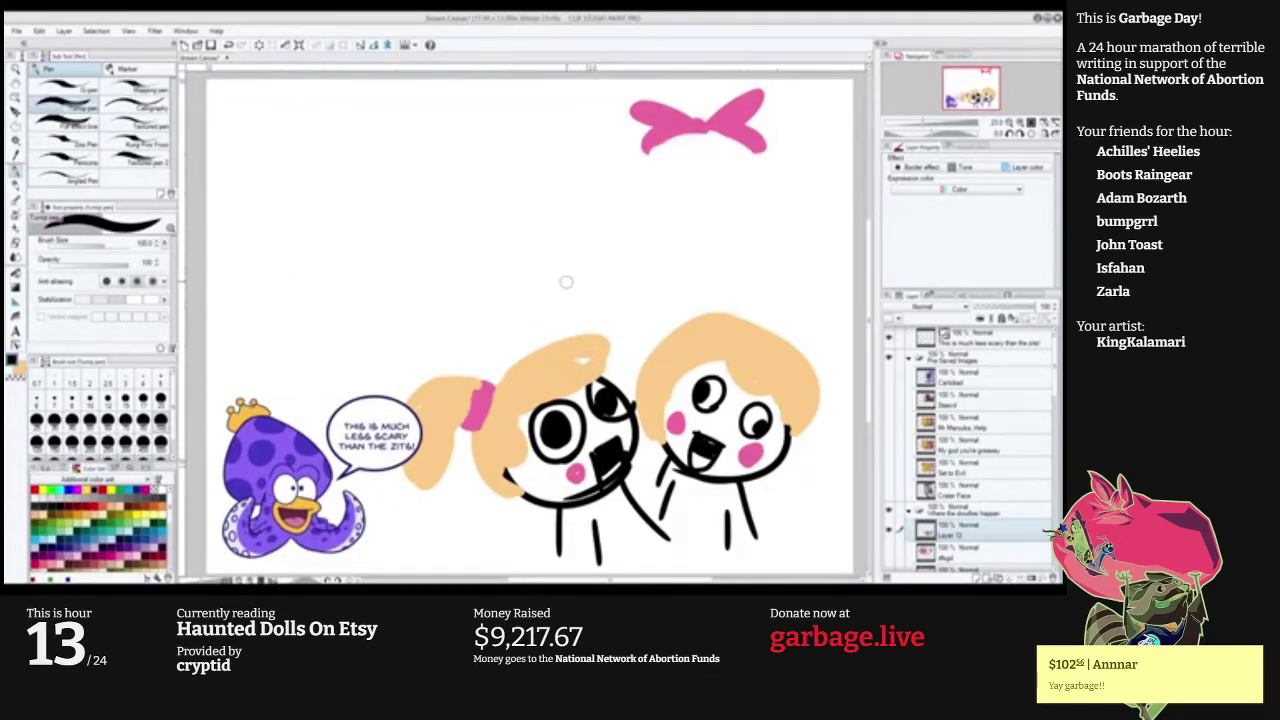
{"action": "mouse_move", "coordinate": [572, 267]}
{"action": "left_mouse_down"}
{"action": "mouse_move", "coordinate": [556, 300]}
{"action": "mouse_move", "coordinate": [584, 299]}
{"action": "mouse_move", "coordinate": [571, 298]}
{"action": "mouse_move", "coordinate": [587, 272]}
{"action": "left_mouse_up"}
{"action": "key", "text": "ctrl+z"}
{"action": "mouse_move", "coordinate": [574, 286]}
{"action": "left_mouse_down"}
{"action": "mouse_move", "coordinate": [600, 299]}
{"action": "mouse_move", "coordinate": [622, 268]}
{"action": "mouse_move", "coordinate": [672, 268]}
{"action": "mouse_move", "coordinate": [672, 300]}
{"action": "left_mouse_up"}
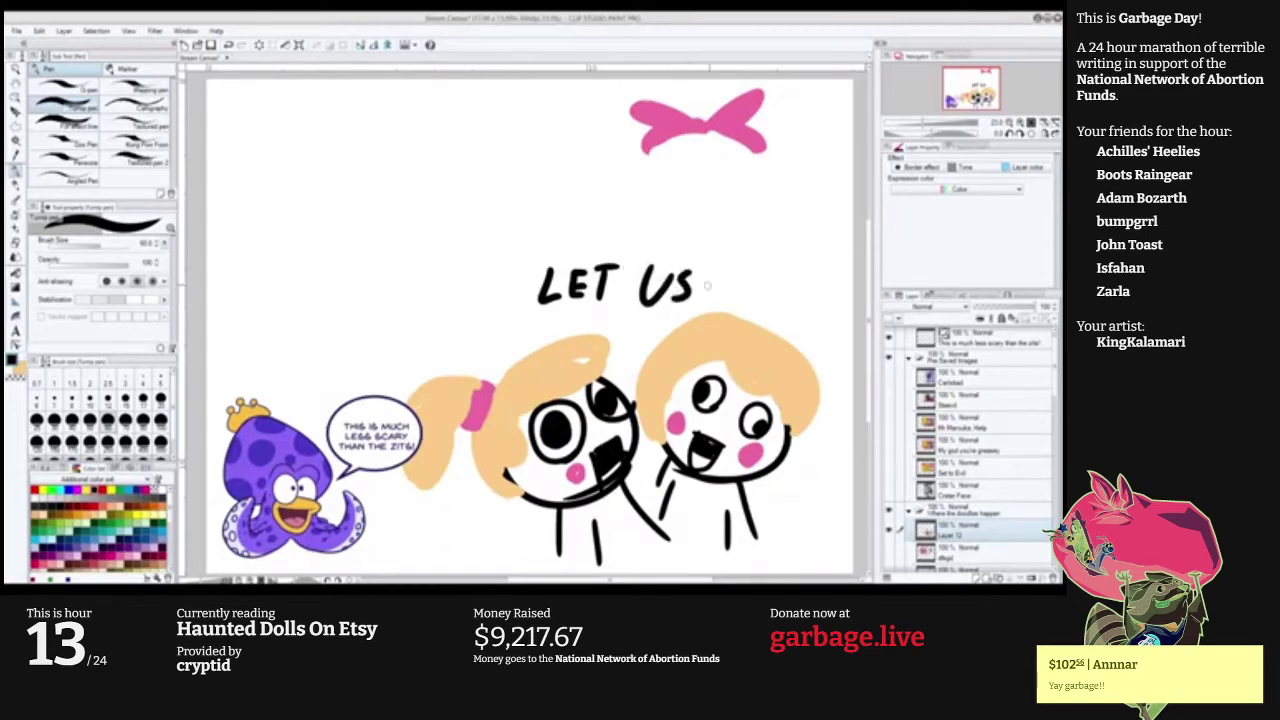
{"action": "left_click_drag", "start_coordinate": [733, 266], "coordinate": [733, 302]}
{"action": "left_click_drag", "start_coordinate": [722, 268], "coordinate": [754, 267]}
{"action": "mouse_move", "coordinate": [720, 300]}
{"action": "left_mouse_down"}
{"action": "mouse_move", "coordinate": [752, 270]}
{"action": "mouse_move", "coordinate": [746, 298]}
{"action": "mouse_move", "coordinate": [764, 282]}
{"action": "mouse_move", "coordinate": [789, 302]}
{"action": "left_mouse_up"}
{"action": "mouse_move", "coordinate": [789, 302]}
{"action": "left_mouse_down"}
{"action": "mouse_move", "coordinate": [790, 268]}
{"action": "mouse_move", "coordinate": [818, 268]}
{"action": "left_mouse_up"}
{"action": "mouse_move", "coordinate": [802, 270]}
{"action": "left_mouse_down"}
{"action": "mouse_move", "coordinate": [802, 304]}
{"action": "mouse_move", "coordinate": [824, 272]}
{"action": "left_mouse_up"}
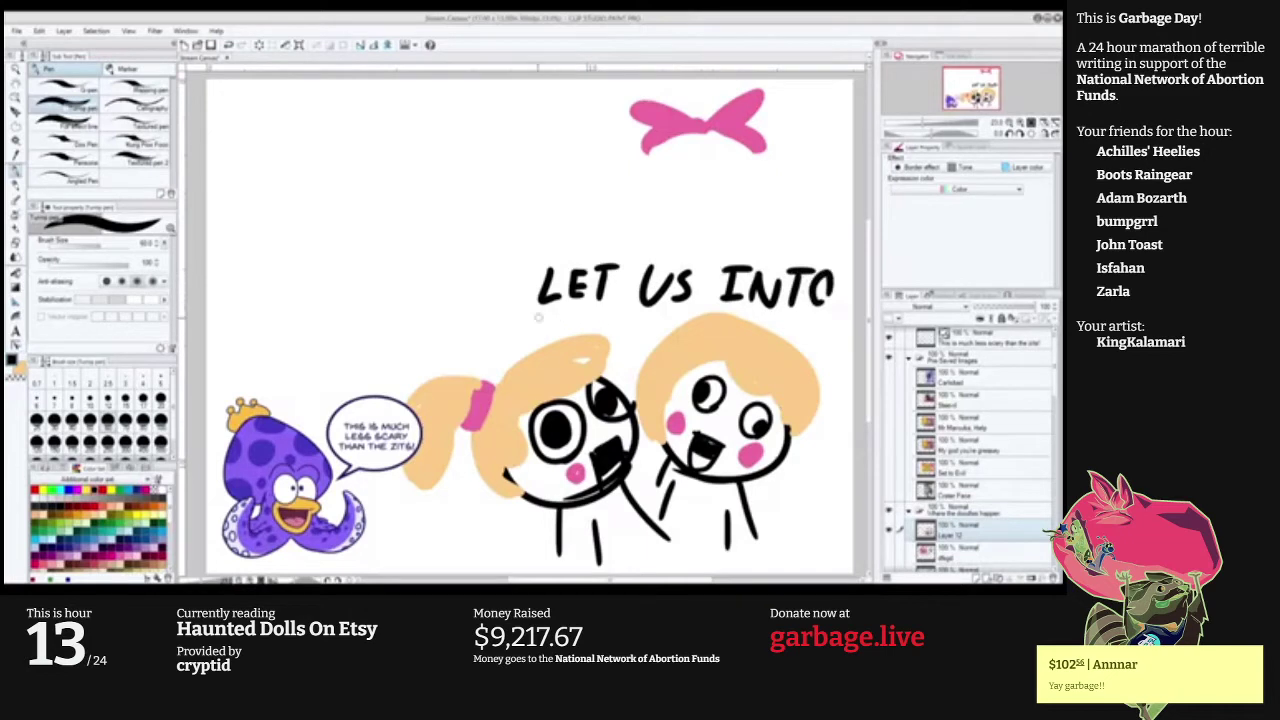
{"action": "left_click_drag", "start_coordinate": [511, 320], "coordinate": [524, 343]}
{"action": "left_click_drag", "start_coordinate": [538, 318], "coordinate": [518, 362]}
{"action": "key", "text": "ctrl+z"}
{"action": "key", "text": "ctrl+z"}
Add a new layer and hand-letter "your Forever" in black below "LET US INTO", across the dolls' hair.
{"action": "left_click", "coordinate": [976, 578]}
{"action": "mouse_move", "coordinate": [527, 316]}
{"action": "left_mouse_down"}
{"action": "mouse_move", "coordinate": [505, 343]}
{"action": "mouse_move", "coordinate": [508, 329]}
{"action": "mouse_move", "coordinate": [580, 342]}
{"action": "mouse_move", "coordinate": [601, 326]}
{"action": "mouse_move", "coordinate": [629, 347]}
{"action": "left_mouse_up"}
{"action": "mouse_move", "coordinate": [634, 320]}
{"action": "left_mouse_down"}
{"action": "mouse_move", "coordinate": [652, 318]}
{"action": "mouse_move", "coordinate": [646, 333]}
{"action": "left_mouse_up"}
{"action": "mouse_move", "coordinate": [664, 328]}
{"action": "left_mouse_down"}
{"action": "mouse_move", "coordinate": [712, 342]}
{"action": "mouse_move", "coordinate": [748, 322]}
{"action": "mouse_move", "coordinate": [764, 346]}
{"action": "mouse_move", "coordinate": [794, 332]}
{"action": "left_mouse_up"}
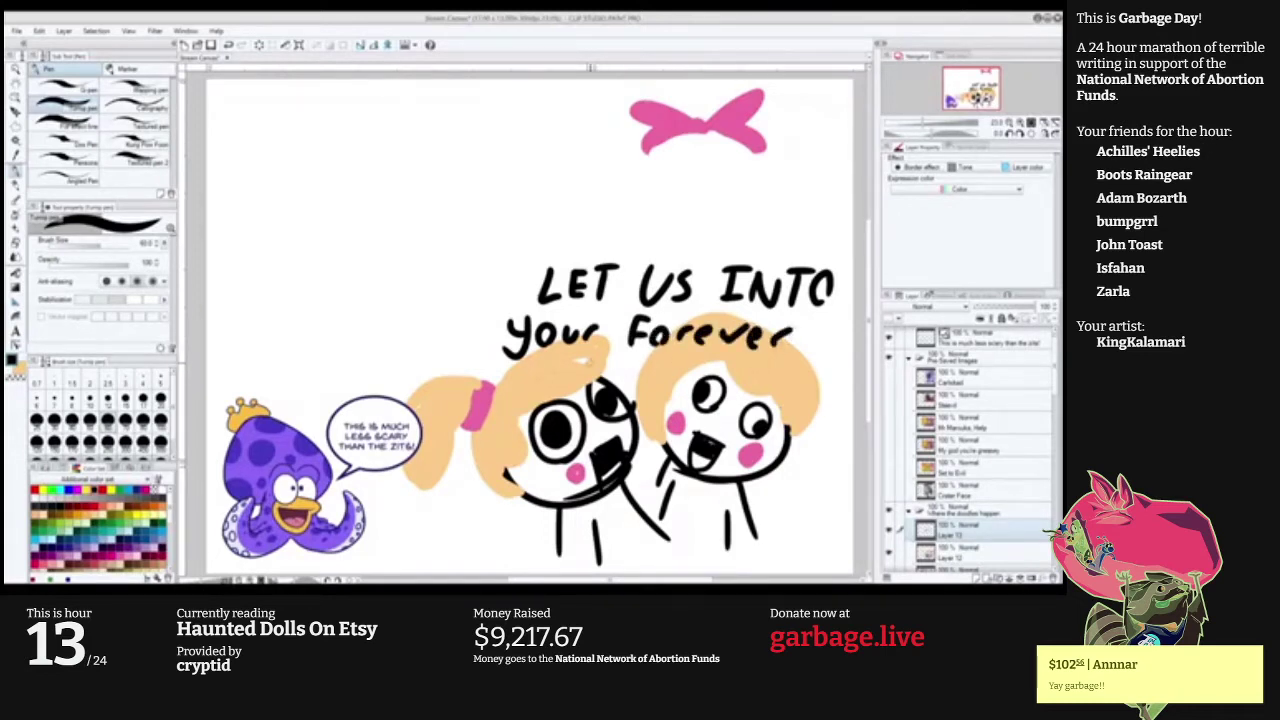
Hand-letter "Home" in black below the end of "Forever", over the right doll's hair.
{"action": "left_click_drag", "start_coordinate": [760, 363], "coordinate": [759, 384]}
{"action": "left_click_drag", "start_coordinate": [773, 362], "coordinate": [771, 374]}
{"action": "mouse_move", "coordinate": [795, 367]}
{"action": "left_mouse_down"}
{"action": "mouse_move", "coordinate": [794, 382]}
{"action": "mouse_move", "coordinate": [796, 369]}
{"action": "left_mouse_up"}
{"action": "left_click_drag", "start_coordinate": [807, 381], "coordinate": [850, 382]}
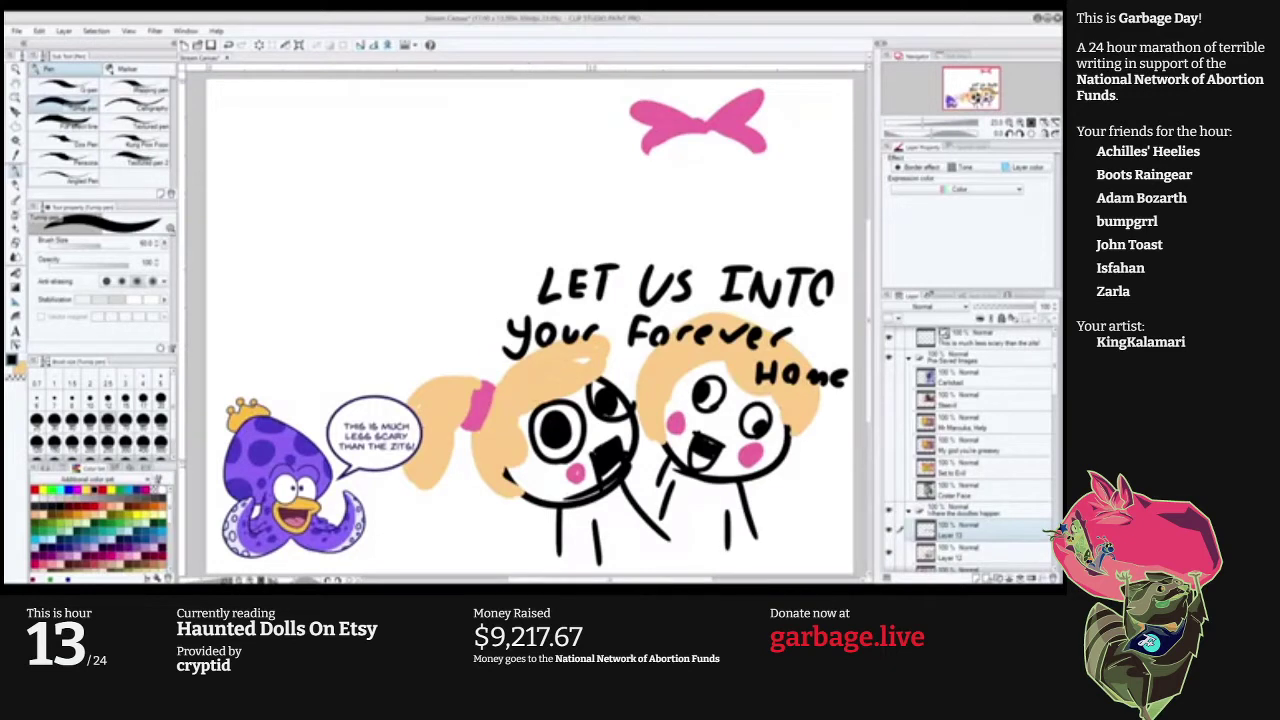
Hide the pink bow layer and show the saved image of the uniformed puppet with the moustache.
{"action": "scroll", "coordinate": [968, 460], "scroll_direction": "down", "scroll_amount": 4}
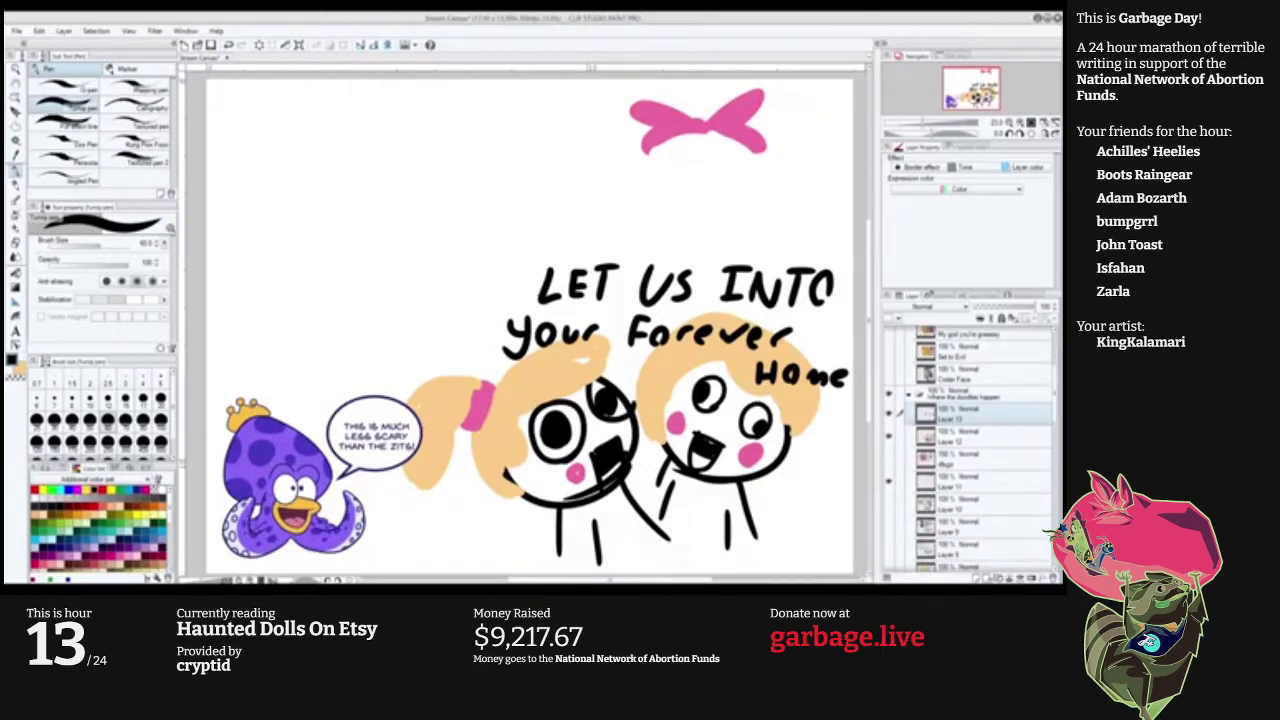
{"action": "left_click", "coordinate": [888, 460]}
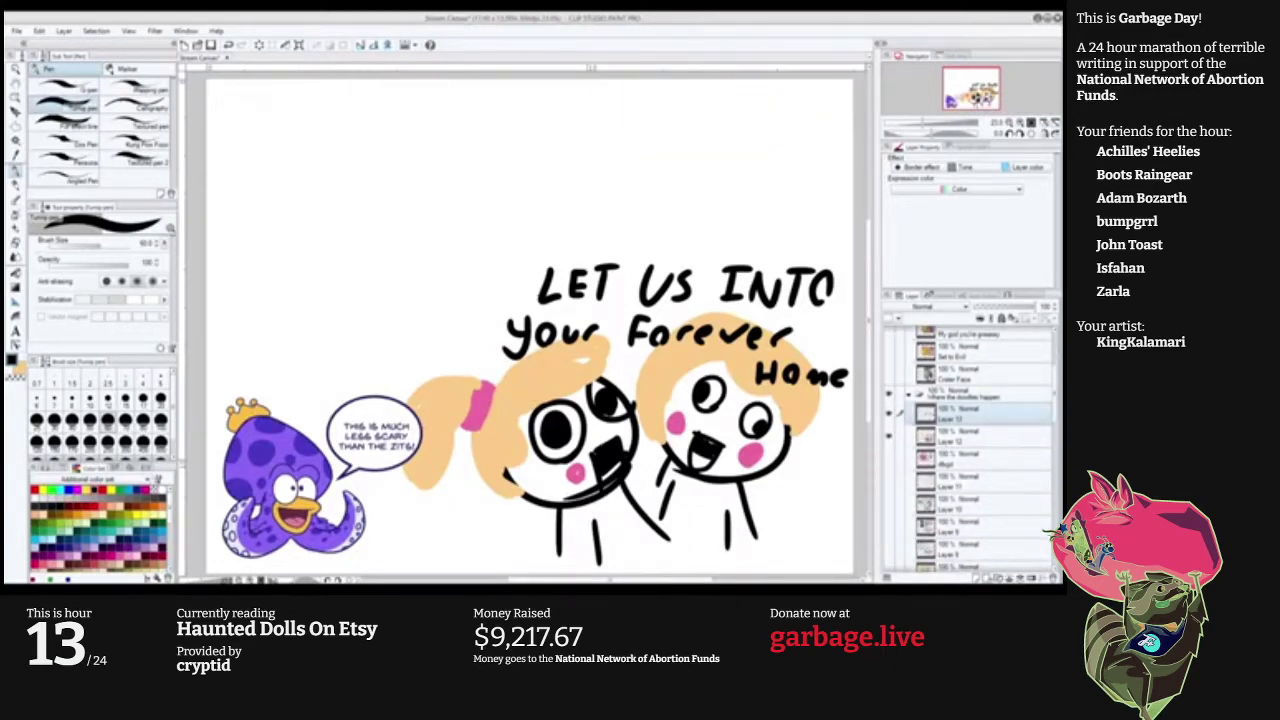
{"action": "scroll", "coordinate": [970, 450], "scroll_direction": "up", "scroll_amount": 4}
{"action": "scroll", "coordinate": [968, 450], "scroll_direction": "down", "scroll_amount": 1}
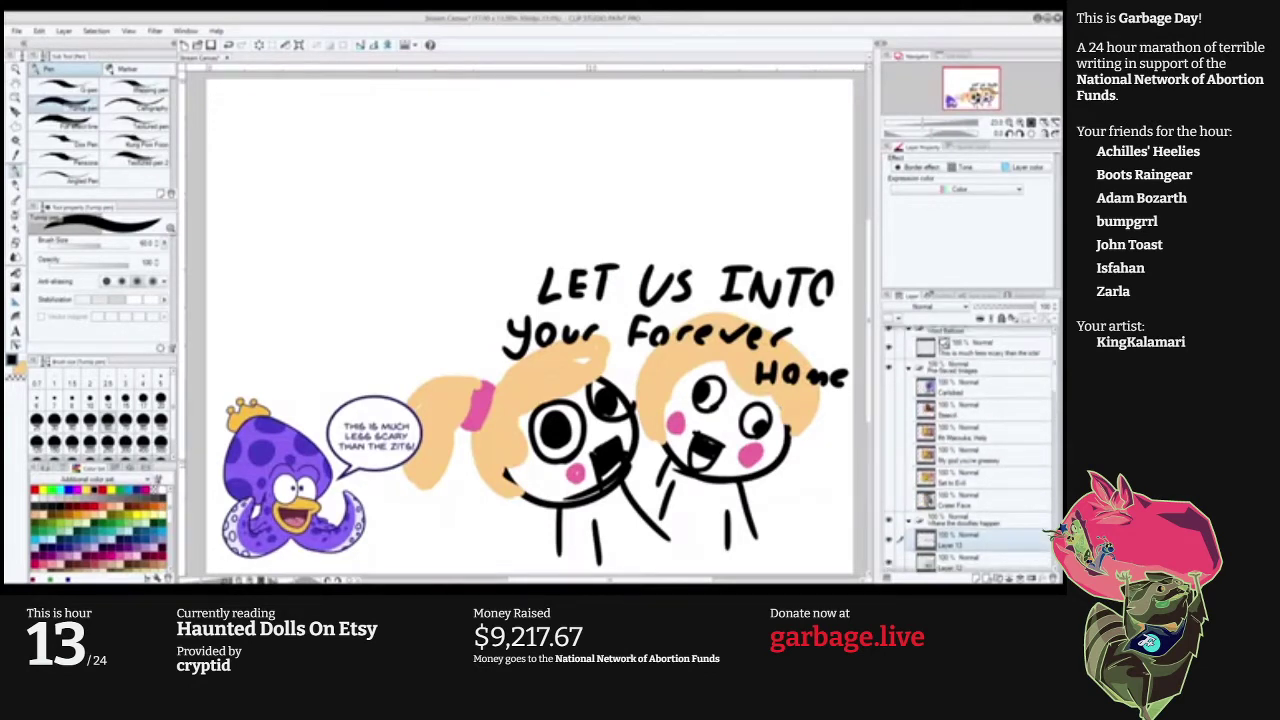
{"action": "left_click", "coordinate": [888, 387]}
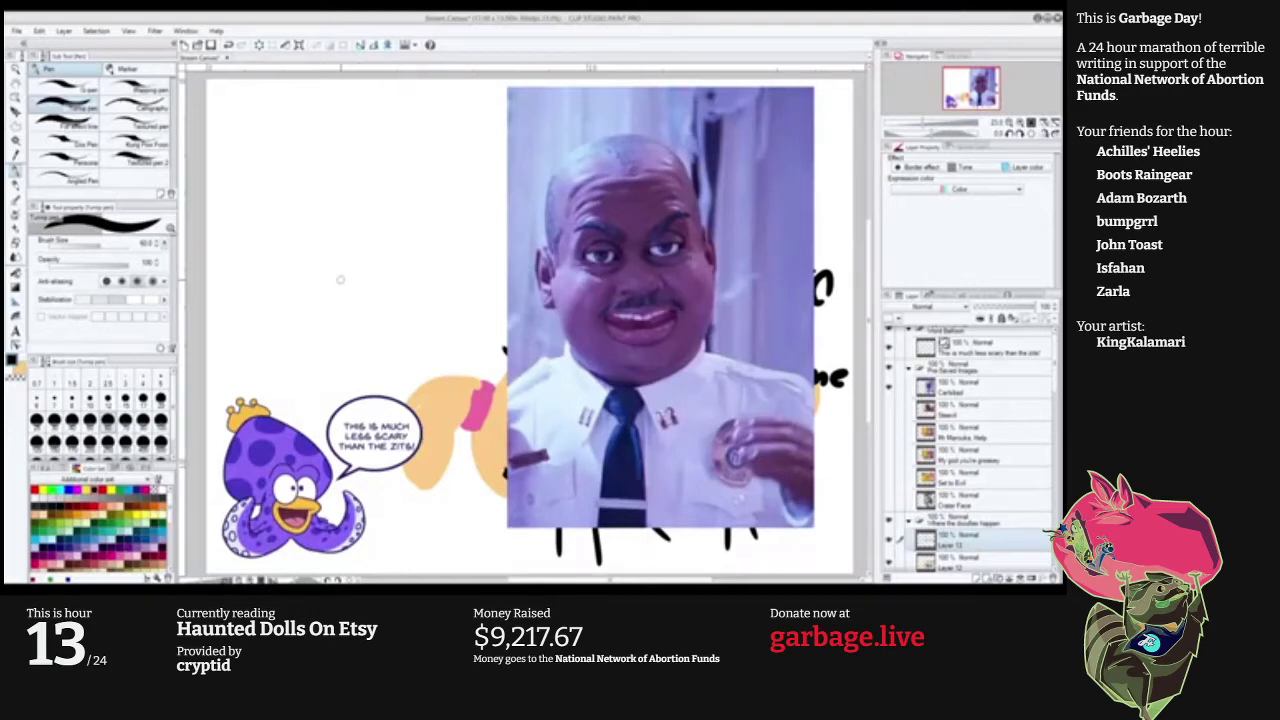
Add a new layer above the lettering layer in the doodles folder.
{"action": "scroll", "coordinate": [970, 450], "scroll_direction": "down", "scroll_amount": 3}
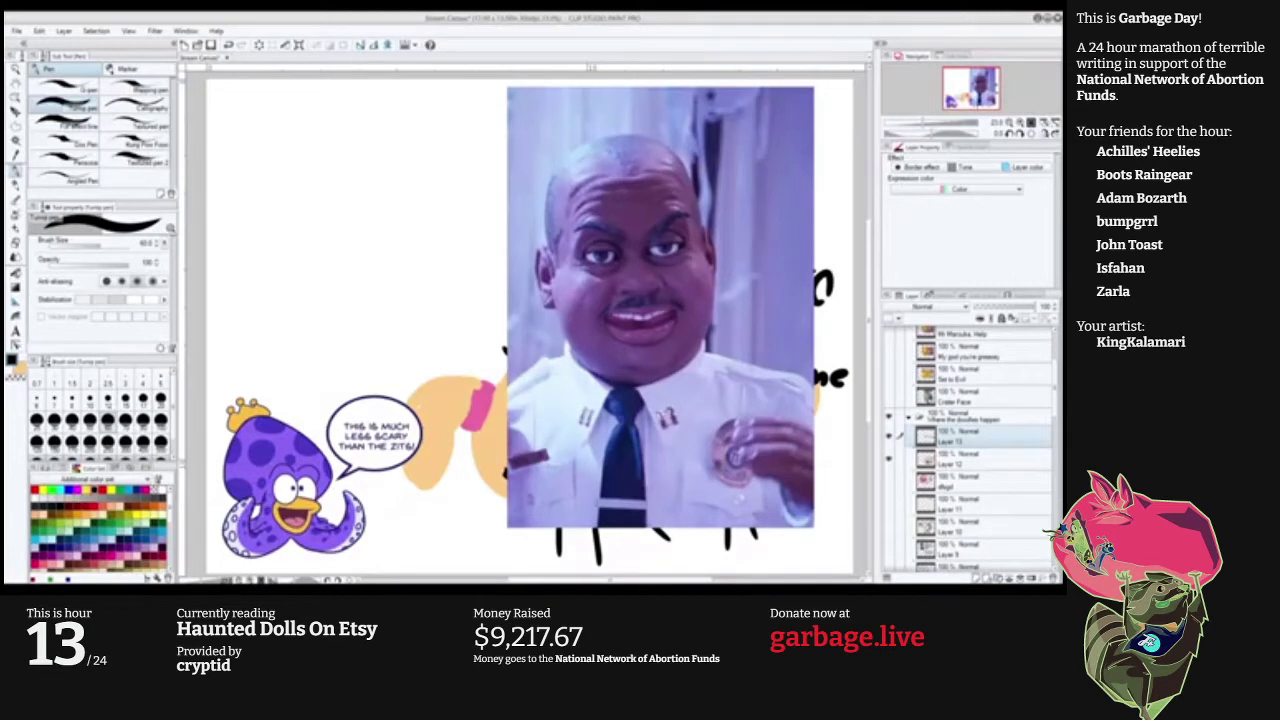
{"action": "left_click", "coordinate": [979, 578]}
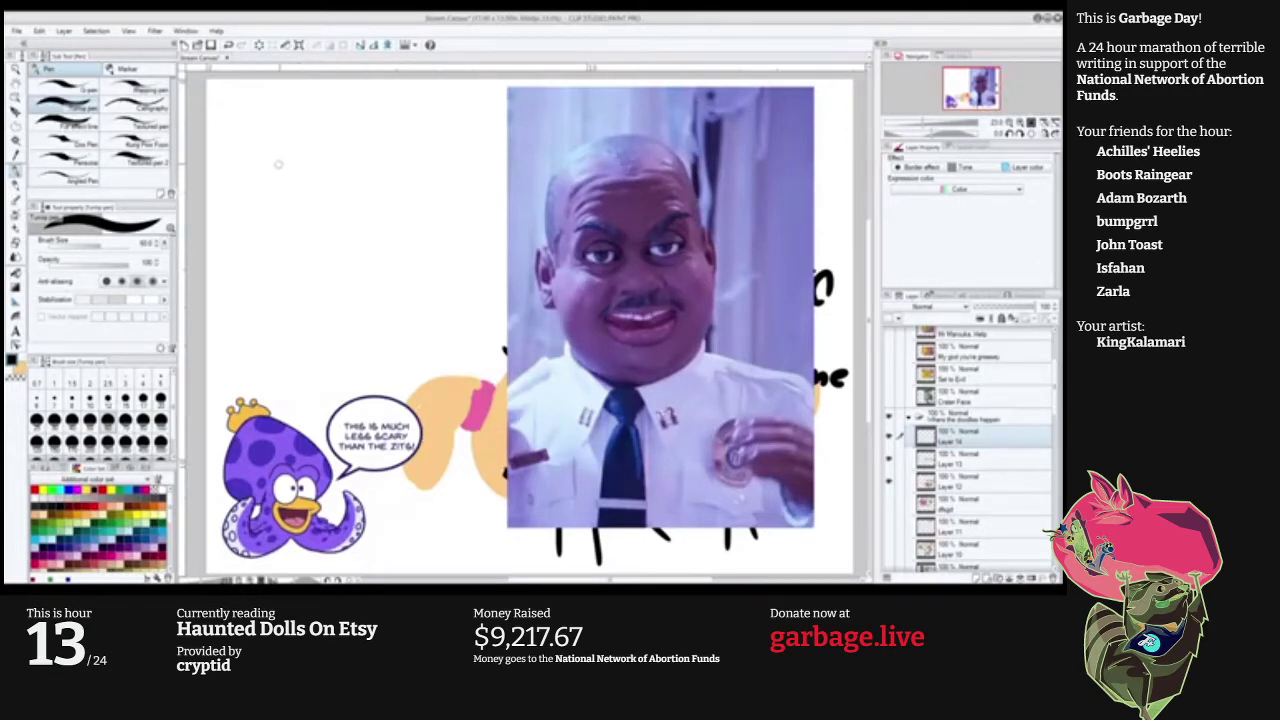
{"action": "mouse_move", "coordinate": [262, 190]}
{"action": "left_mouse_down"}
{"action": "mouse_move", "coordinate": [300, 116]}
{"action": "mouse_move", "coordinate": [385, 165]}
{"action": "mouse_move", "coordinate": [355, 205]}
{"action": "mouse_move", "coordinate": [338, 204]}
{"action": "mouse_move", "coordinate": [378, 214]}
{"action": "mouse_move", "coordinate": [336, 228]}
{"action": "left_mouse_up"}
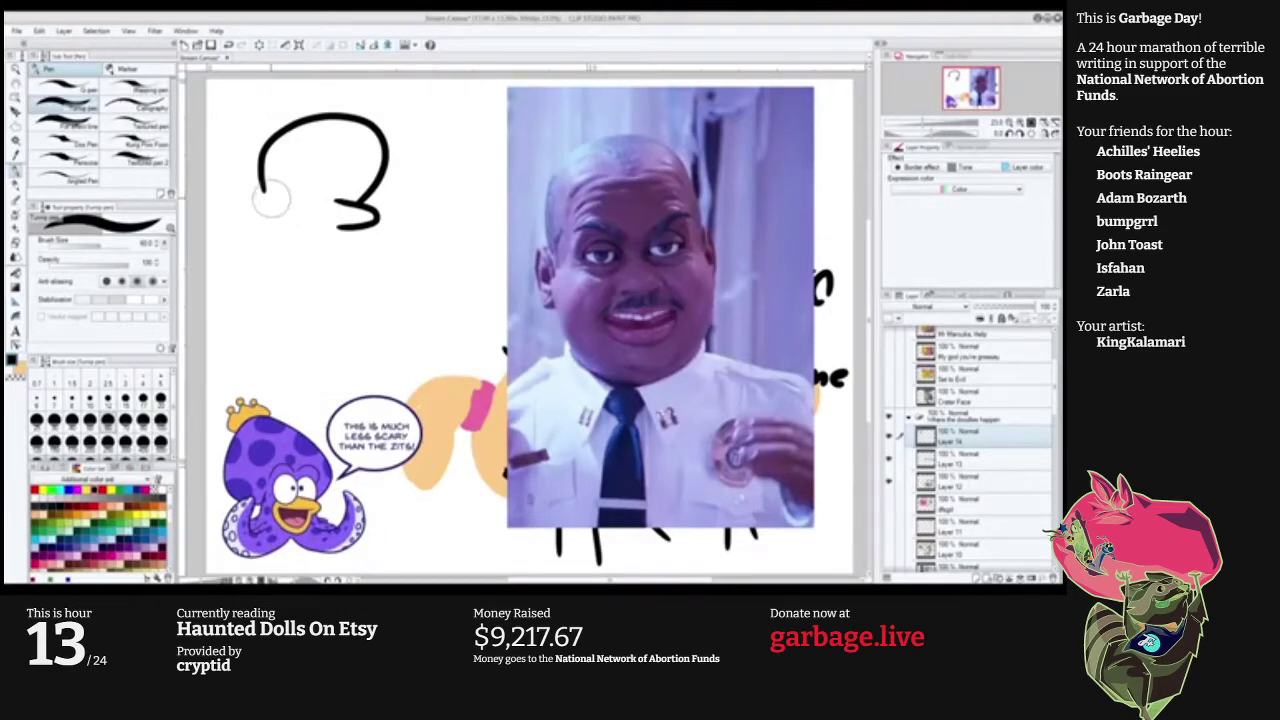
{"action": "mouse_move", "coordinate": [266, 194]}
{"action": "left_mouse_down"}
{"action": "mouse_move", "coordinate": [327, 212]}
{"action": "mouse_move", "coordinate": [360, 188]}
{"action": "mouse_move", "coordinate": [358, 222]}
{"action": "left_mouse_up"}
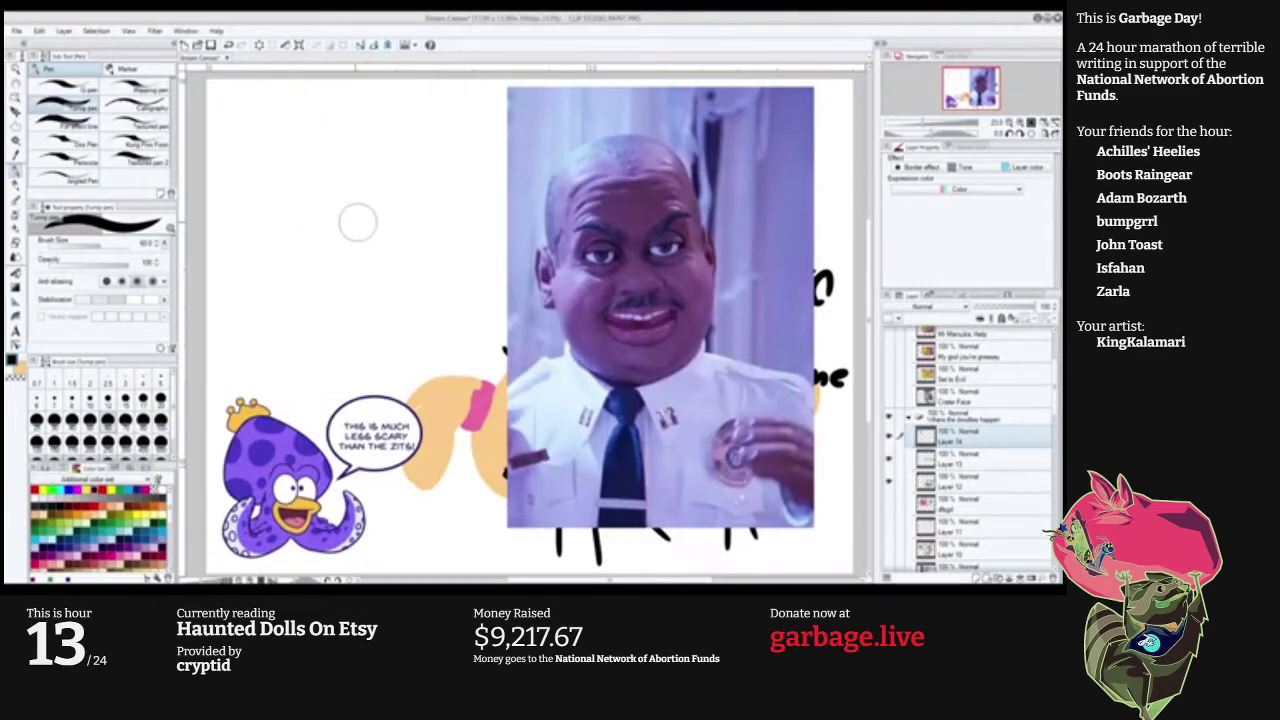
{"action": "left_click_drag", "start_coordinate": [250, 152], "coordinate": [390, 282]}
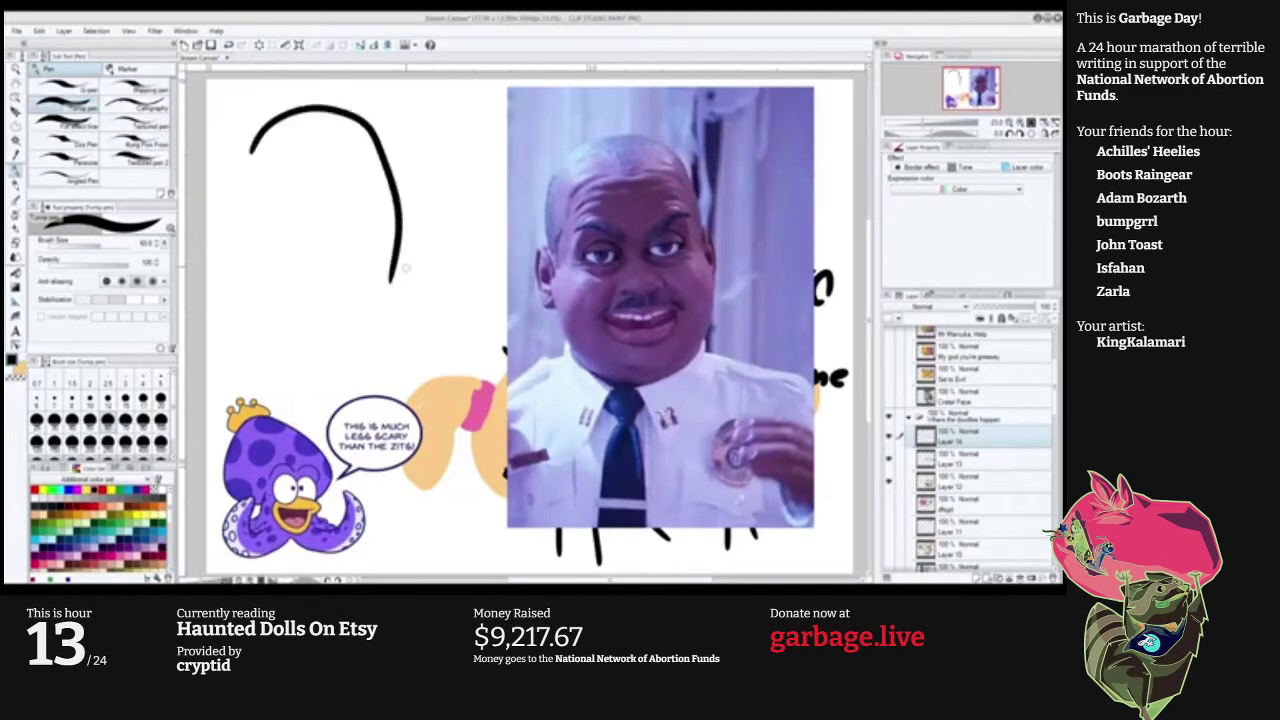
{"action": "key", "text": "ctrl+z"}
Draw two round eyes, a hooked nose and an open mouth with a solid moustache in black, in the blank area above the squid.
{"action": "mouse_move", "coordinate": [336, 155]}
{"action": "left_mouse_down"}
{"action": "mouse_move", "coordinate": [366, 147]}
{"action": "mouse_move", "coordinate": [352, 198]}
{"action": "left_mouse_up"}
{"action": "mouse_move", "coordinate": [272, 162]}
{"action": "left_mouse_down"}
{"action": "mouse_move", "coordinate": [309, 169]}
{"action": "mouse_move", "coordinate": [274, 206]}
{"action": "left_mouse_up"}
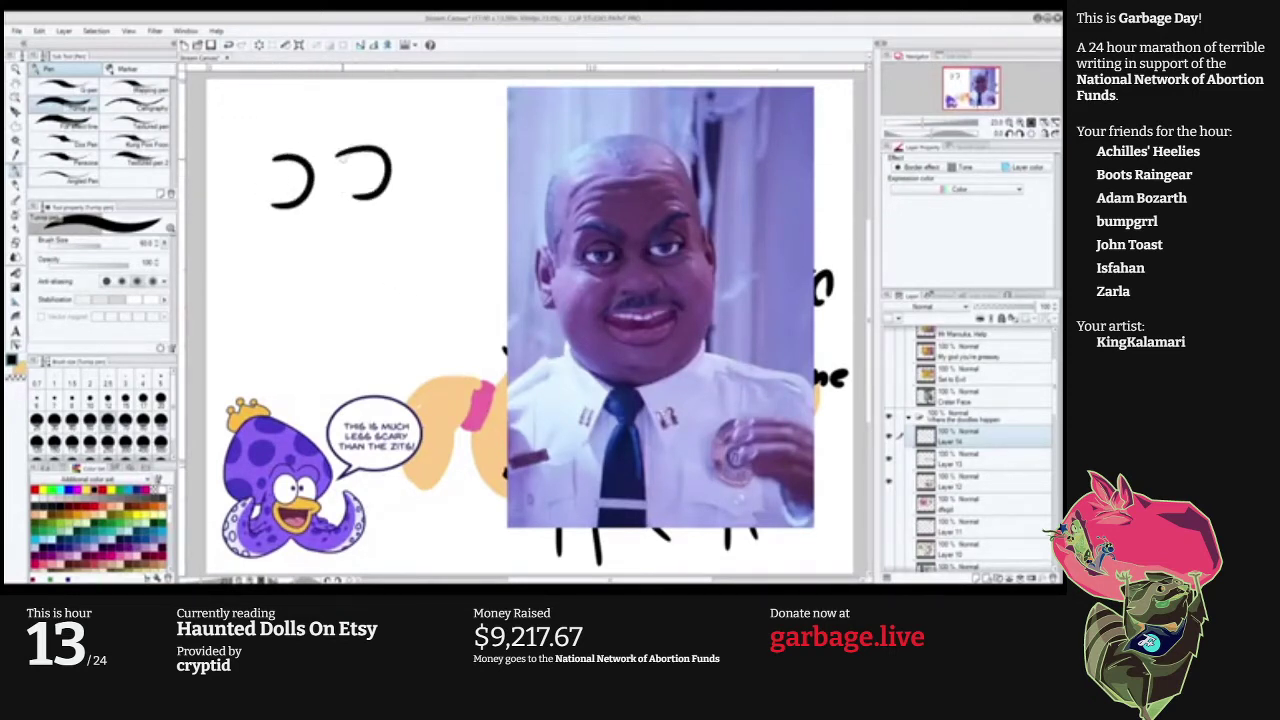
{"action": "mouse_move", "coordinate": [330, 148]}
{"action": "left_mouse_down"}
{"action": "mouse_move", "coordinate": [358, 191]}
{"action": "mouse_move", "coordinate": [323, 215]}
{"action": "left_mouse_up"}
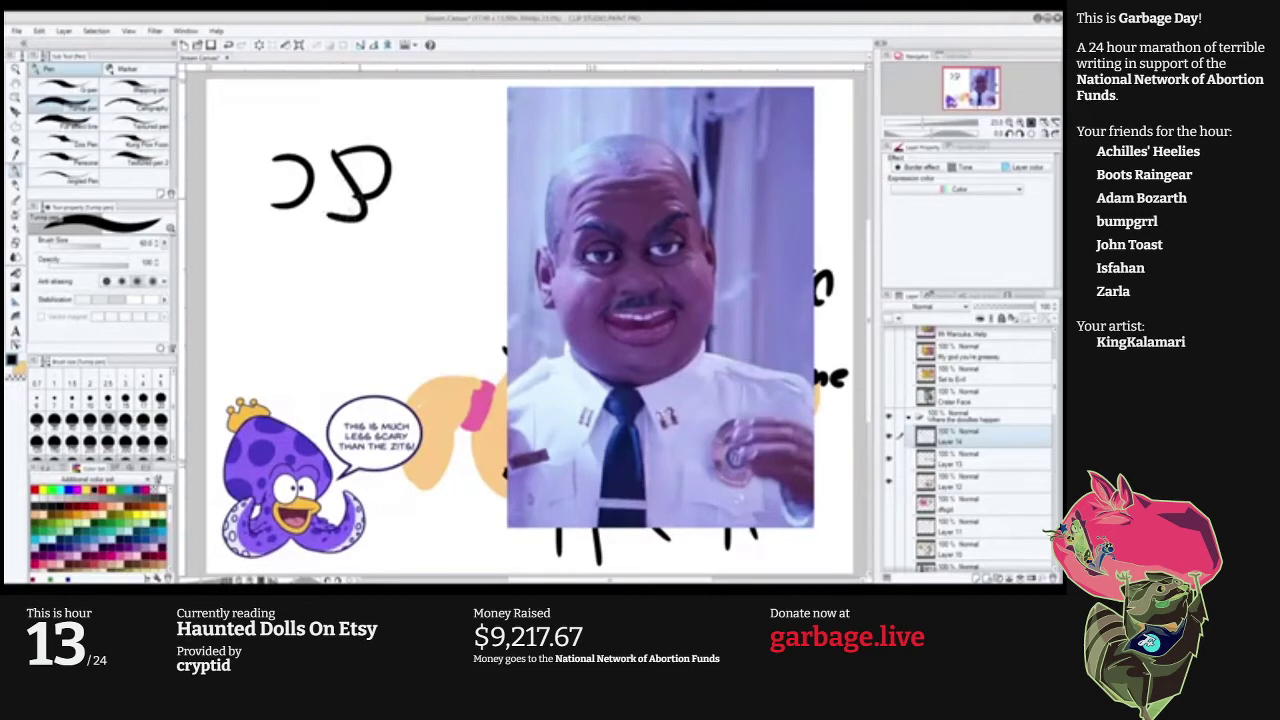
{"action": "mouse_move", "coordinate": [326, 268]}
{"action": "left_mouse_down"}
{"action": "mouse_move", "coordinate": [368, 258]}
{"action": "mouse_move", "coordinate": [318, 275]}
{"action": "mouse_move", "coordinate": [335, 238]}
{"action": "mouse_move", "coordinate": [365, 264]}
{"action": "mouse_move", "coordinate": [319, 248]}
{"action": "mouse_move", "coordinate": [319, 290]}
{"action": "left_mouse_up"}
{"action": "key", "text": "ctrl+z"}
{"action": "key", "text": "ctrl+z"}
{"action": "mouse_move", "coordinate": [323, 250]}
{"action": "left_mouse_down"}
{"action": "mouse_move", "coordinate": [360, 252]}
{"action": "mouse_move", "coordinate": [335, 270]}
{"action": "left_mouse_up"}
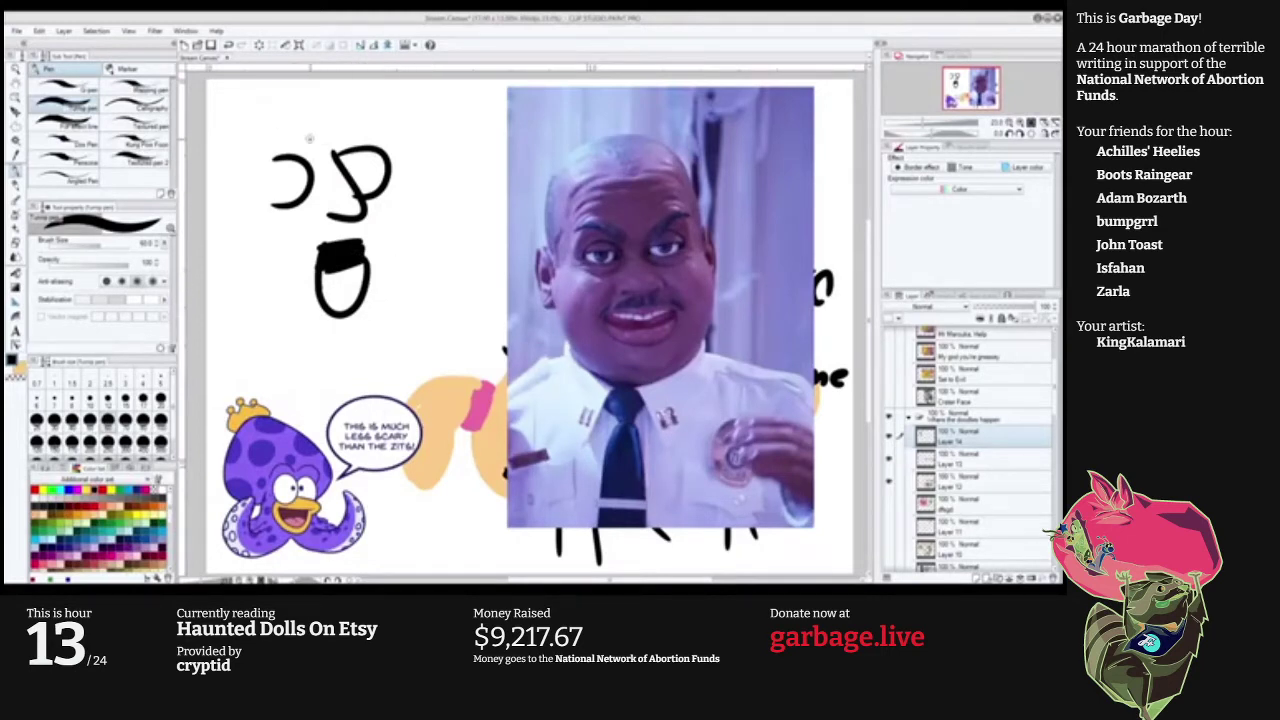
Add thick black eyebrows over the eyes and scale the facial features down to a narrower size.
{"action": "mouse_move", "coordinate": [308, 136]}
{"action": "left_mouse_down"}
{"action": "mouse_move", "coordinate": [268, 141]}
{"action": "mouse_move", "coordinate": [276, 128]}
{"action": "mouse_move", "coordinate": [300, 143]}
{"action": "mouse_move", "coordinate": [385, 127]}
{"action": "mouse_move", "coordinate": [365, 187]}
{"action": "mouse_move", "coordinate": [384, 195]}
{"action": "left_mouse_up"}
{"action": "key", "text": "ctrl+t"}
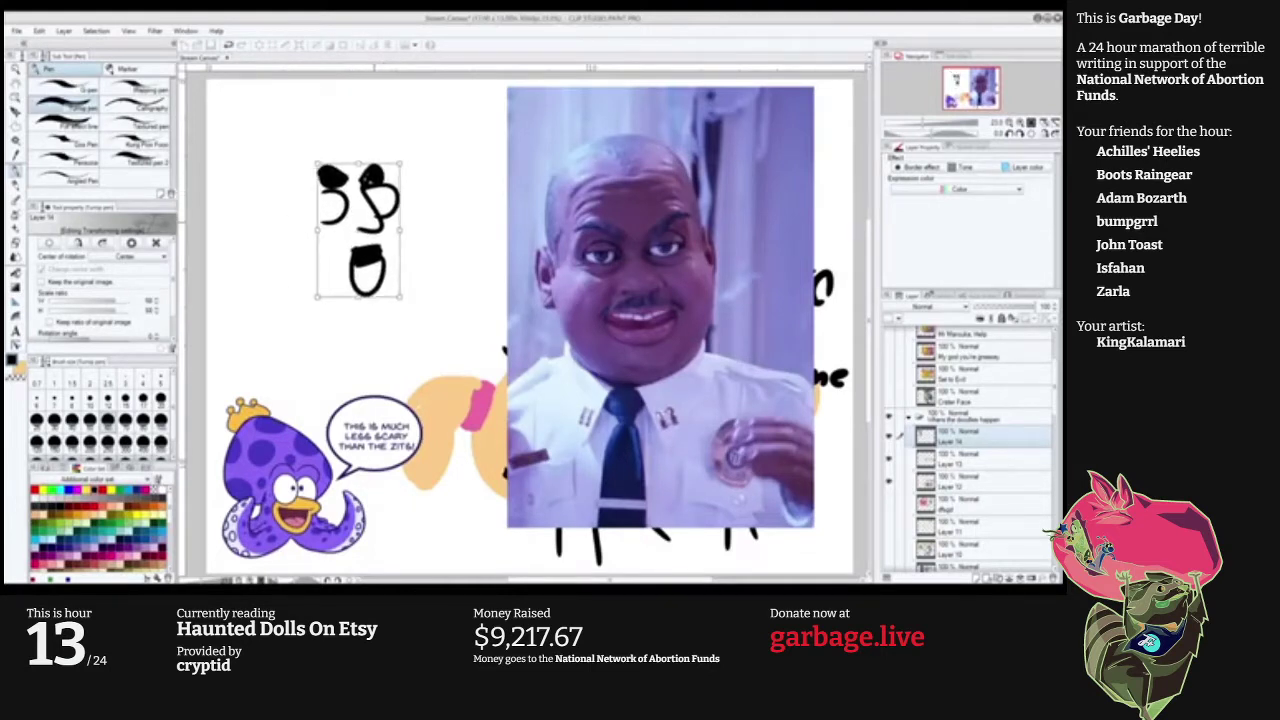
{"action": "key", "text": "Return"}
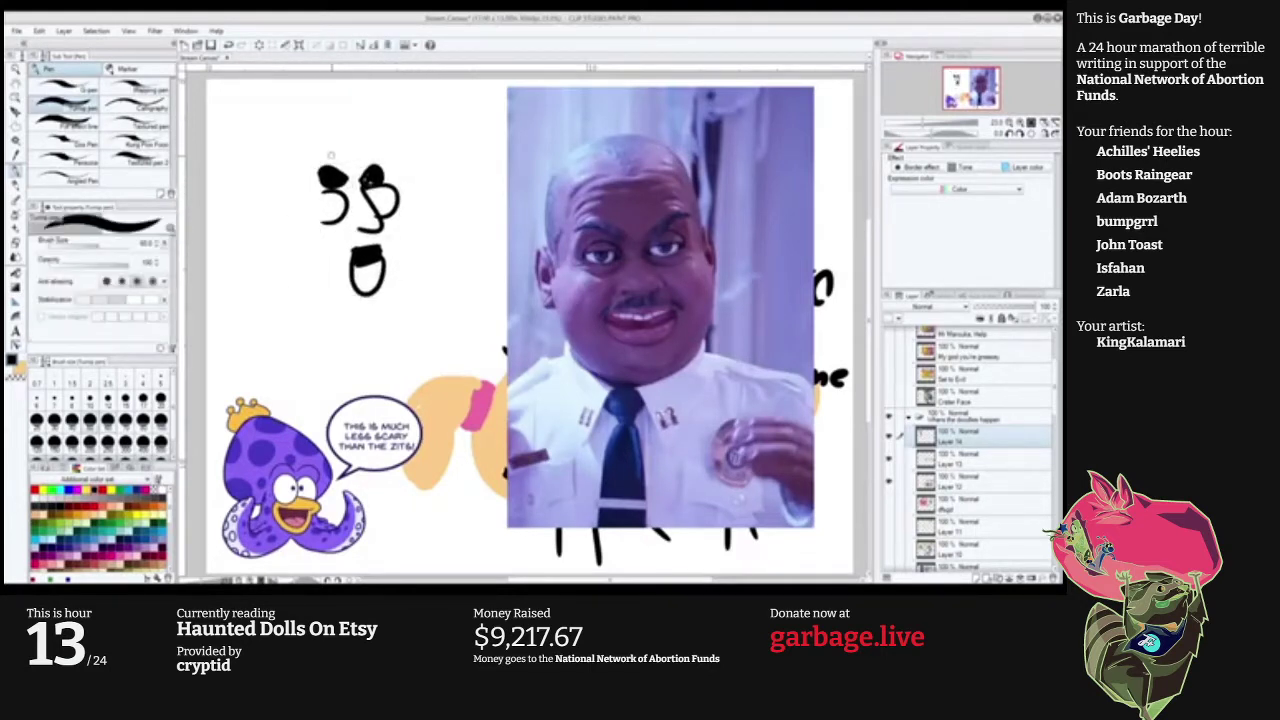
Outline the forehead, front of the face and jaw around the features in black with brush size 50.
{"action": "mouse_move", "coordinate": [390, 186]}
{"action": "left_mouse_down"}
{"action": "mouse_move", "coordinate": [374, 146]}
{"action": "mouse_move", "coordinate": [312, 166]}
{"action": "left_mouse_up"}
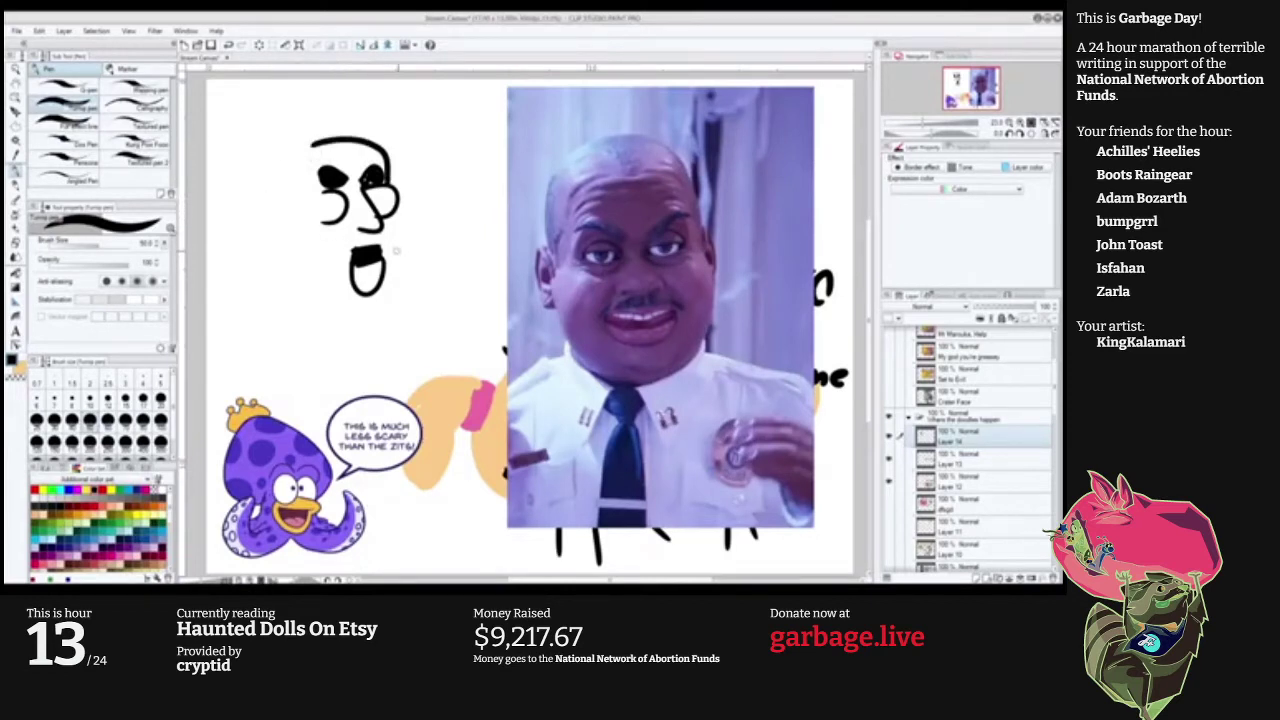
{"action": "mouse_move", "coordinate": [389, 214]}
{"action": "left_mouse_down"}
{"action": "mouse_move", "coordinate": [382, 292]}
{"action": "mouse_move", "coordinate": [389, 283]}
{"action": "mouse_move", "coordinate": [316, 262]}
{"action": "left_mouse_up"}
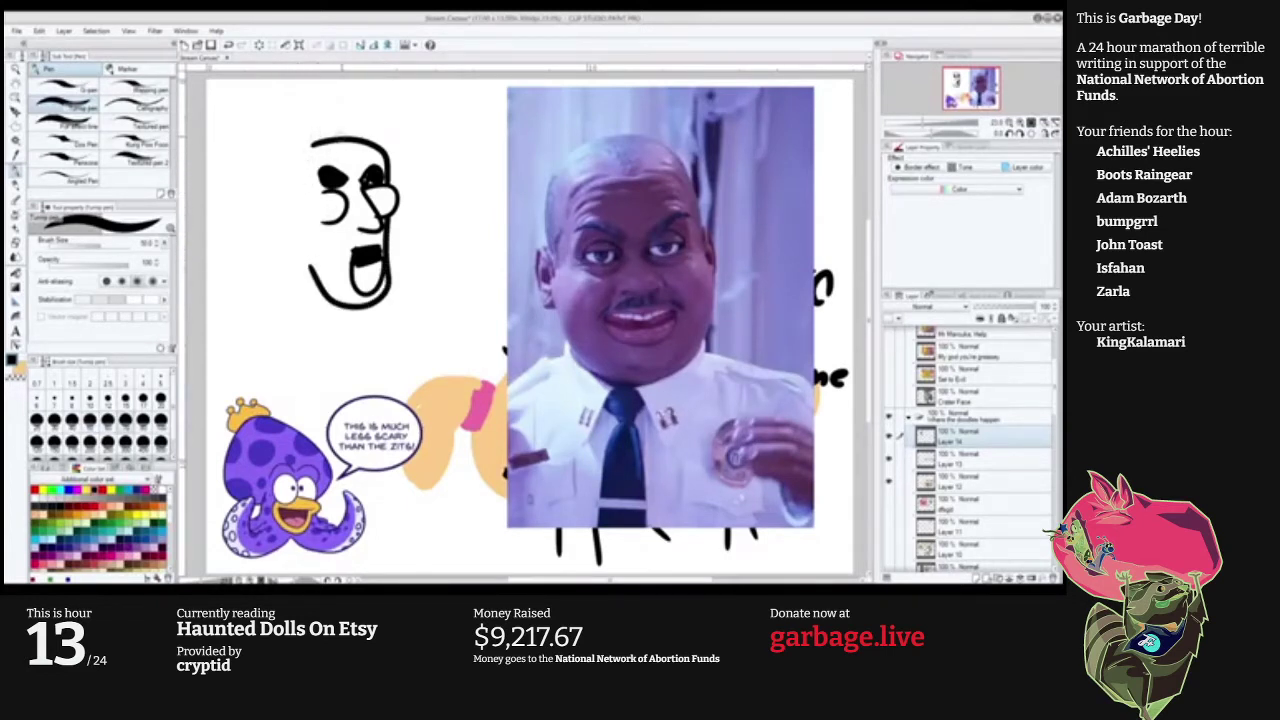
{"action": "left_click_drag", "start_coordinate": [342, 136], "coordinate": [310, 274]}
{"action": "key", "text": "ctrl+z"}
Paint thick swept-over black hair along the back and top of the man's head with brush size 70.
{"action": "mouse_move", "coordinate": [343, 138]}
{"action": "left_mouse_down"}
{"action": "mouse_move", "coordinate": [302, 258]}
{"action": "mouse_move", "coordinate": [278, 193]}
{"action": "mouse_move", "coordinate": [286, 206]}
{"action": "left_mouse_up"}
{"action": "mouse_move", "coordinate": [306, 162]}
{"action": "left_mouse_down"}
{"action": "mouse_move", "coordinate": [290, 270]}
{"action": "mouse_move", "coordinate": [282, 256]}
{"action": "left_mouse_up"}
{"action": "left_click_drag", "start_coordinate": [334, 128], "coordinate": [262, 240]}
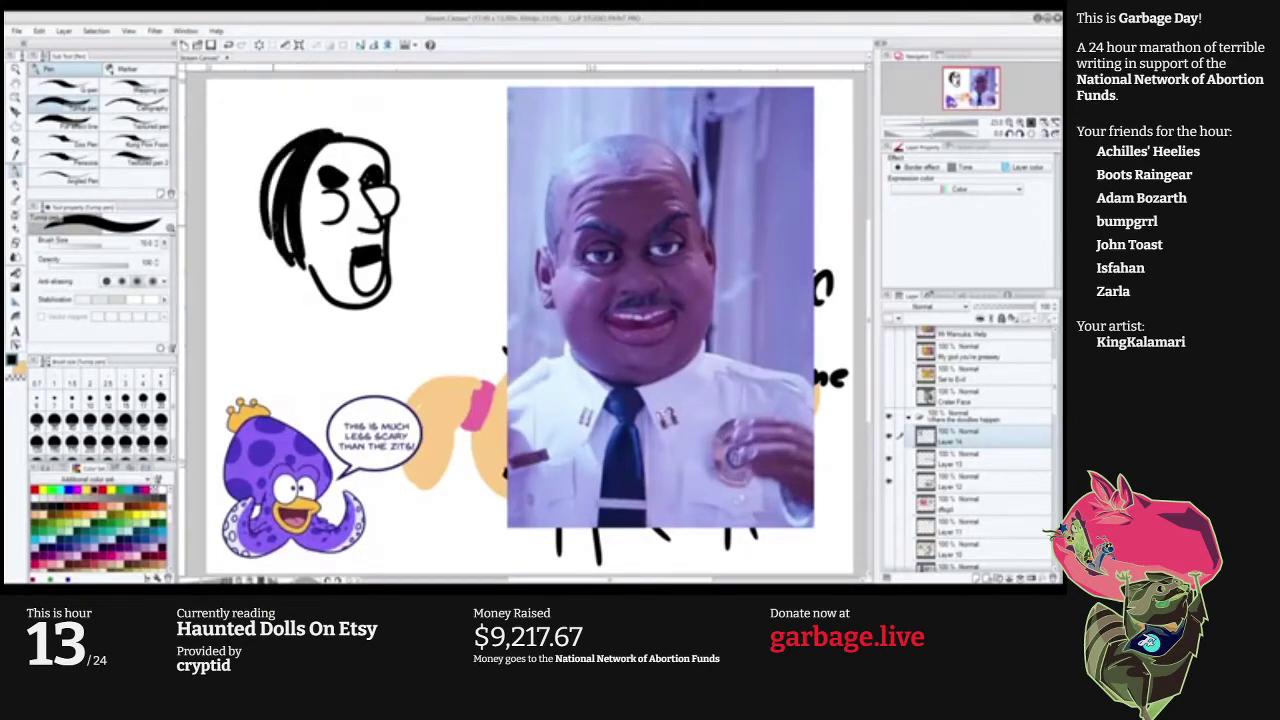
{"action": "mouse_move", "coordinate": [296, 150]}
{"action": "left_mouse_down"}
{"action": "mouse_move", "coordinate": [270, 230]}
{"action": "mouse_move", "coordinate": [390, 128]}
{"action": "mouse_move", "coordinate": [402, 180]}
{"action": "mouse_move", "coordinate": [366, 110]}
{"action": "mouse_move", "coordinate": [396, 112]}
{"action": "mouse_move", "coordinate": [392, 202]}
{"action": "left_mouse_up"}
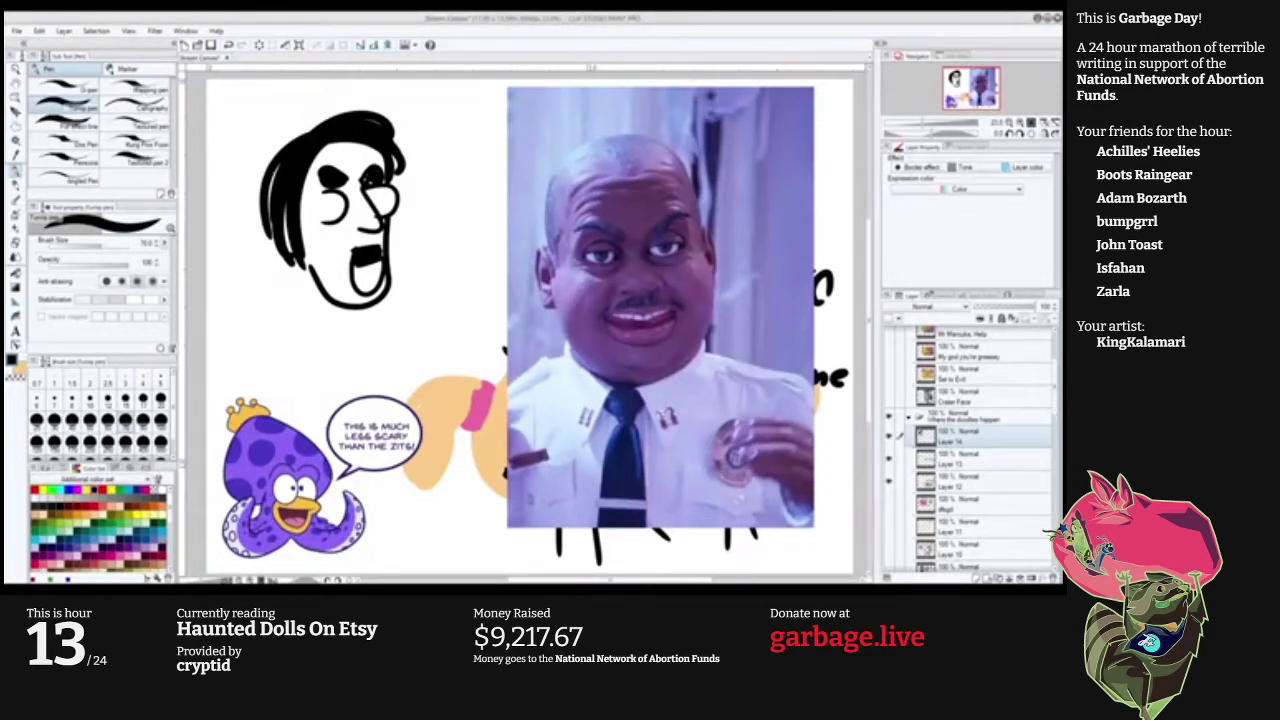
Hide the saved puppet image that covers the two blond dolls.
{"action": "scroll", "coordinate": [971, 449], "scroll_direction": "up", "scroll_amount": 3}
{"action": "key", "text": "ctrl+v"}
{"action": "left_click", "coordinate": [889, 361]}
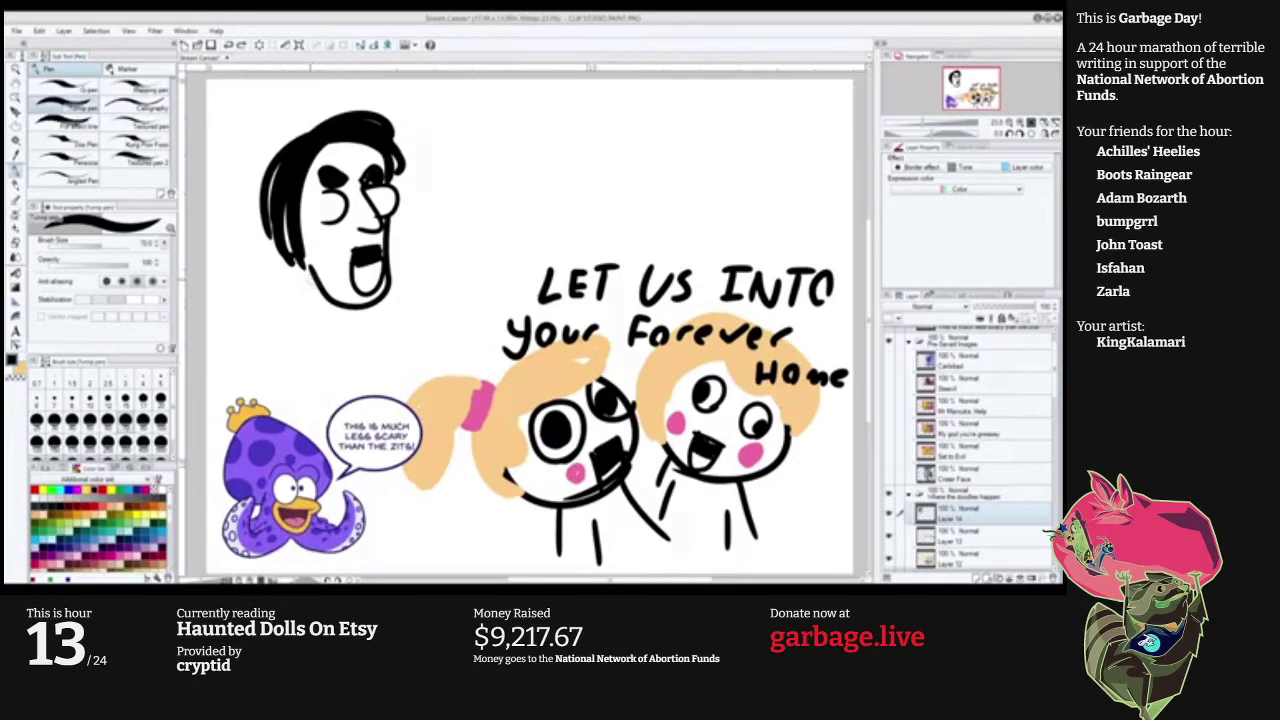
Draw the man's neck and shirt collar and scribble in a black jacket on both shoulders, using brush size 50.
{"action": "mouse_move", "coordinate": [305, 262]}
{"action": "left_mouse_down"}
{"action": "mouse_move", "coordinate": [311, 330]}
{"action": "mouse_move", "coordinate": [379, 324]}
{"action": "left_mouse_up"}
{"action": "mouse_move", "coordinate": [361, 331]}
{"action": "left_mouse_down"}
{"action": "mouse_move", "coordinate": [369, 341]}
{"action": "mouse_move", "coordinate": [377, 327]}
{"action": "mouse_move", "coordinate": [369, 379]}
{"action": "left_mouse_up"}
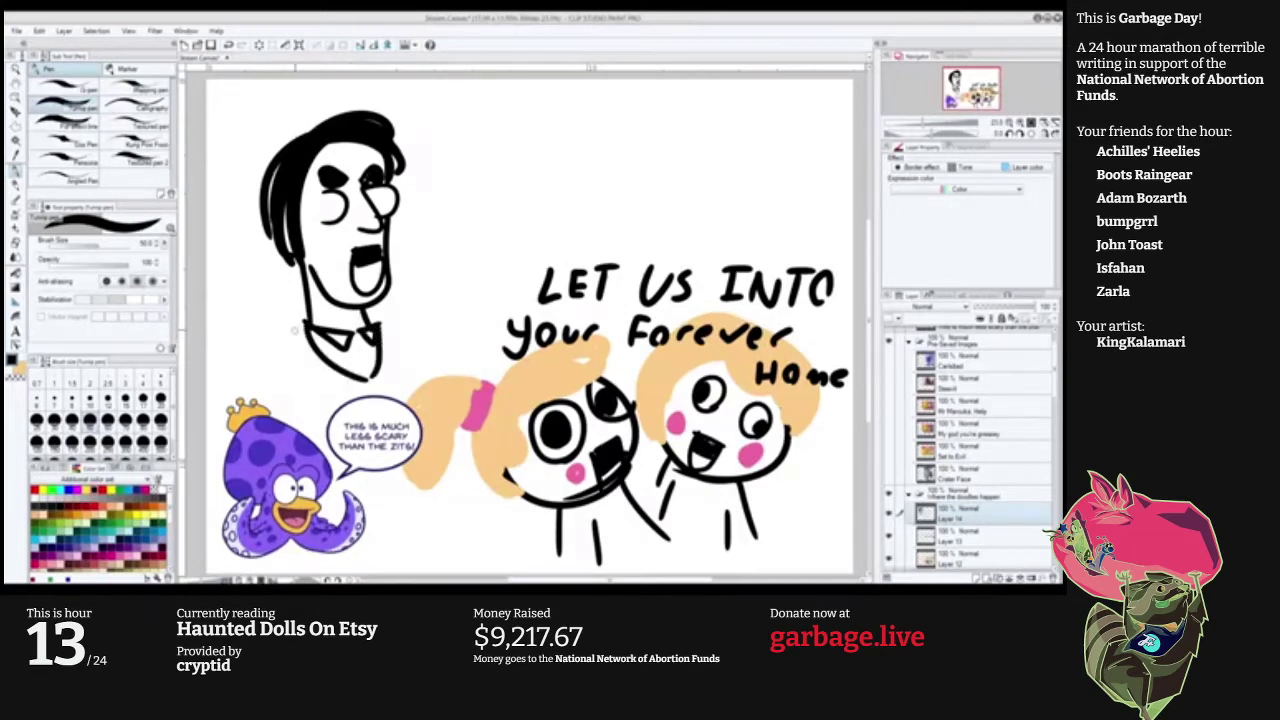
{"action": "mouse_move", "coordinate": [302, 328]}
{"action": "left_mouse_down"}
{"action": "mouse_move", "coordinate": [277, 352]}
{"action": "mouse_move", "coordinate": [278, 372]}
{"action": "mouse_move", "coordinate": [310, 394]}
{"action": "left_mouse_up"}
{"action": "mouse_move", "coordinate": [358, 376]}
{"action": "left_mouse_down"}
{"action": "mouse_move", "coordinate": [324, 400]}
{"action": "mouse_move", "coordinate": [346, 398]}
{"action": "left_mouse_up"}
{"action": "mouse_move", "coordinate": [376, 326]}
{"action": "left_mouse_down"}
{"action": "mouse_move", "coordinate": [407, 331]}
{"action": "mouse_move", "coordinate": [380, 366]}
{"action": "left_mouse_up"}
{"action": "left_click_drag", "start_coordinate": [398, 355], "coordinate": [368, 395]}
Paint the man's lips, swirling pupils and necktie in red.
{"action": "key", "text": "x"}
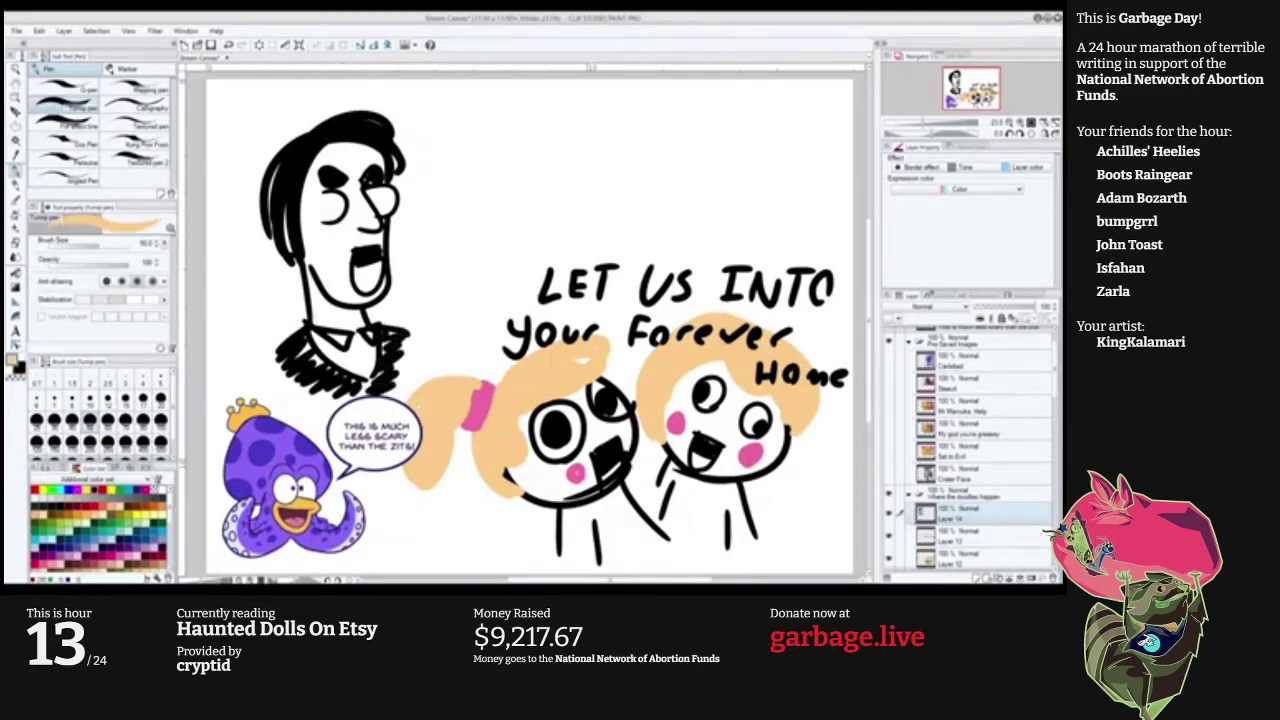
{"action": "left_click", "coordinate": [38, 489]}
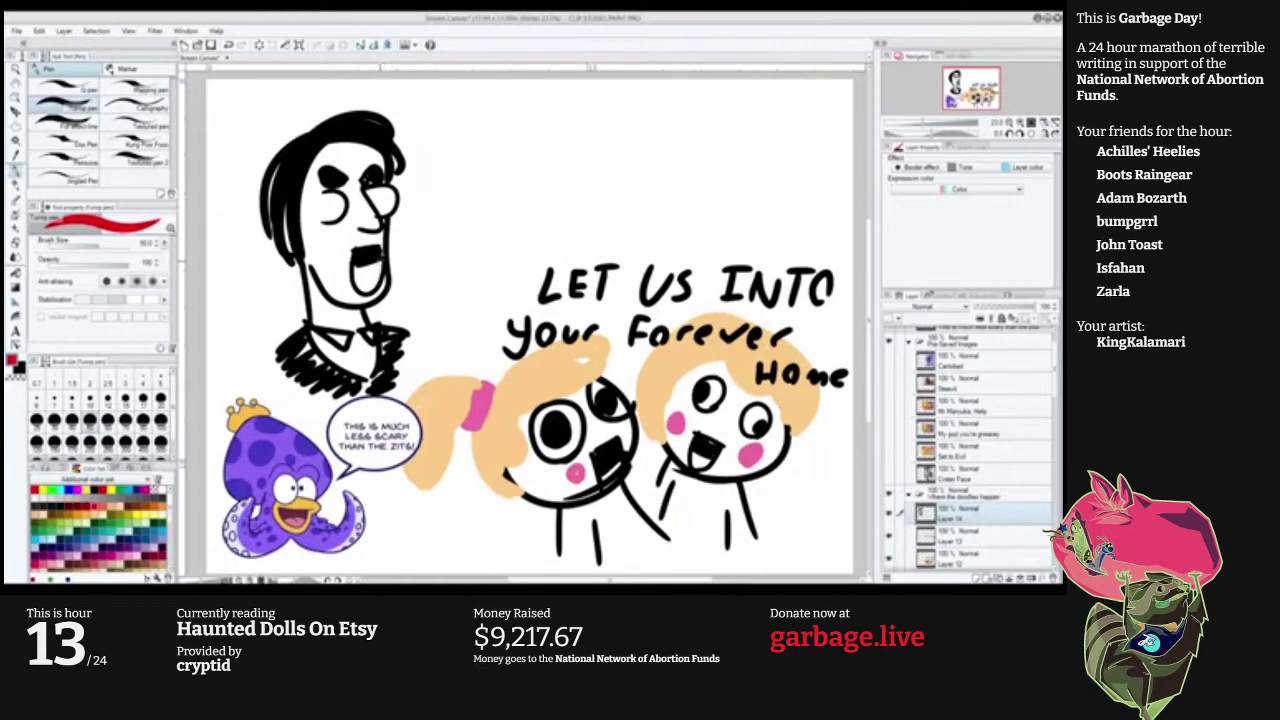
{"action": "mouse_move", "coordinate": [378, 262]}
{"action": "left_mouse_down"}
{"action": "mouse_move", "coordinate": [356, 270]}
{"action": "mouse_move", "coordinate": [344, 253]}
{"action": "left_mouse_up"}
{"action": "mouse_move", "coordinate": [331, 207]}
{"action": "left_mouse_down"}
{"action": "mouse_move", "coordinate": [386, 209]}
{"action": "mouse_move", "coordinate": [376, 195]}
{"action": "left_mouse_up"}
{"action": "left_click_drag", "start_coordinate": [352, 342], "coordinate": [372, 378]}
Hand-letter "I want you" in black beside the man's head with brush size 30.
{"action": "key", "text": "x"}
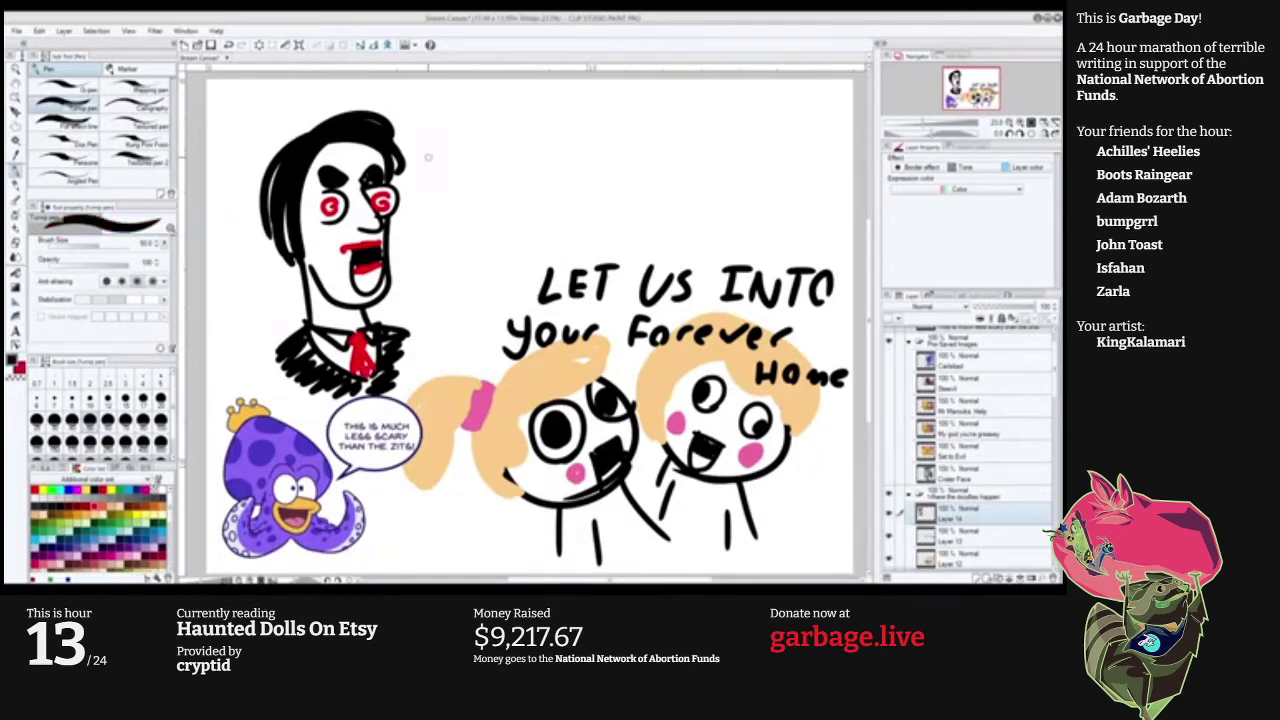
{"action": "mouse_move", "coordinate": [427, 142]}
{"action": "left_mouse_down"}
{"action": "mouse_move", "coordinate": [428, 161]}
{"action": "mouse_move", "coordinate": [436, 133]}
{"action": "mouse_move", "coordinate": [437, 155]}
{"action": "mouse_move", "coordinate": [507, 160]}
{"action": "left_mouse_up"}
{"action": "key", "text": "ctrl+z"}
{"action": "key", "text": "ctrl+z"}
{"action": "key", "text": "ctrl+z"}
{"action": "key", "text": "ctrl+y"}
{"action": "mouse_move", "coordinate": [517, 162]}
{"action": "left_mouse_down"}
{"action": "mouse_move", "coordinate": [527, 148]}
{"action": "mouse_move", "coordinate": [534, 162]}
{"action": "left_mouse_up"}
{"action": "mouse_move", "coordinate": [544, 132]}
{"action": "left_mouse_down"}
{"action": "mouse_move", "coordinate": [545, 162]}
{"action": "mouse_move", "coordinate": [561, 147]}
{"action": "mouse_move", "coordinate": [587, 160]}
{"action": "mouse_move", "coordinate": [581, 179]}
{"action": "mouse_move", "coordinate": [612, 151]}
{"action": "mouse_move", "coordinate": [641, 168]}
{"action": "left_mouse_up"}
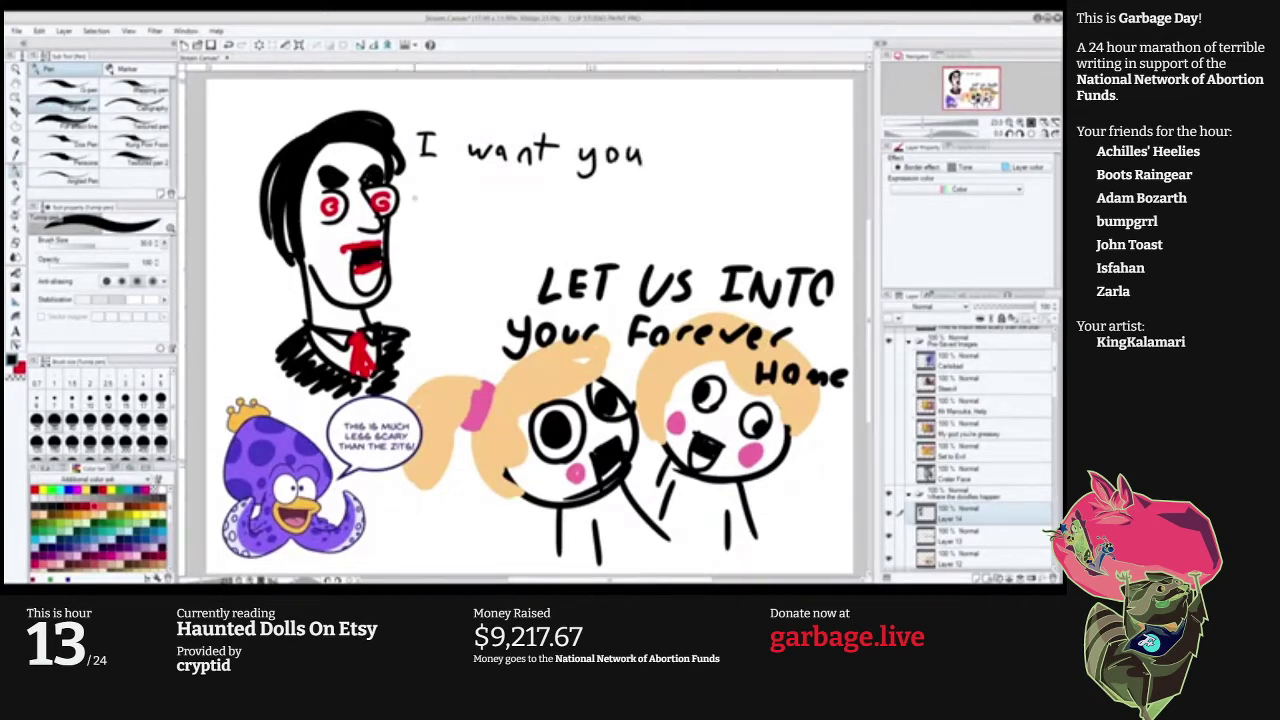
Hand-letter "to Fill out this" in black below "I want you".
{"action": "mouse_move", "coordinate": [418, 180]}
{"action": "left_mouse_down"}
{"action": "mouse_move", "coordinate": [417, 203]}
{"action": "mouse_move", "coordinate": [428, 190]}
{"action": "mouse_move", "coordinate": [474, 210]}
{"action": "left_mouse_up"}
{"action": "left_click_drag", "start_coordinate": [475, 185], "coordinate": [493, 183]}
{"action": "mouse_move", "coordinate": [475, 197]}
{"action": "left_mouse_down"}
{"action": "mouse_move", "coordinate": [512, 211]}
{"action": "mouse_move", "coordinate": [564, 197]}
{"action": "mouse_move", "coordinate": [604, 212]}
{"action": "left_mouse_up"}
{"action": "left_click", "coordinate": [500, 186]}
{"action": "mouse_move", "coordinate": [597, 198]}
{"action": "left_mouse_down"}
{"action": "mouse_move", "coordinate": [638, 211]}
{"action": "mouse_move", "coordinate": [648, 195]}
{"action": "mouse_move", "coordinate": [655, 212]}
{"action": "left_mouse_up"}
{"action": "left_click_drag", "start_coordinate": [655, 204], "coordinate": [670, 213]}
{"action": "left_click", "coordinate": [686, 188]}
{"action": "left_click_drag", "start_coordinate": [680, 197], "coordinate": [688, 210]}
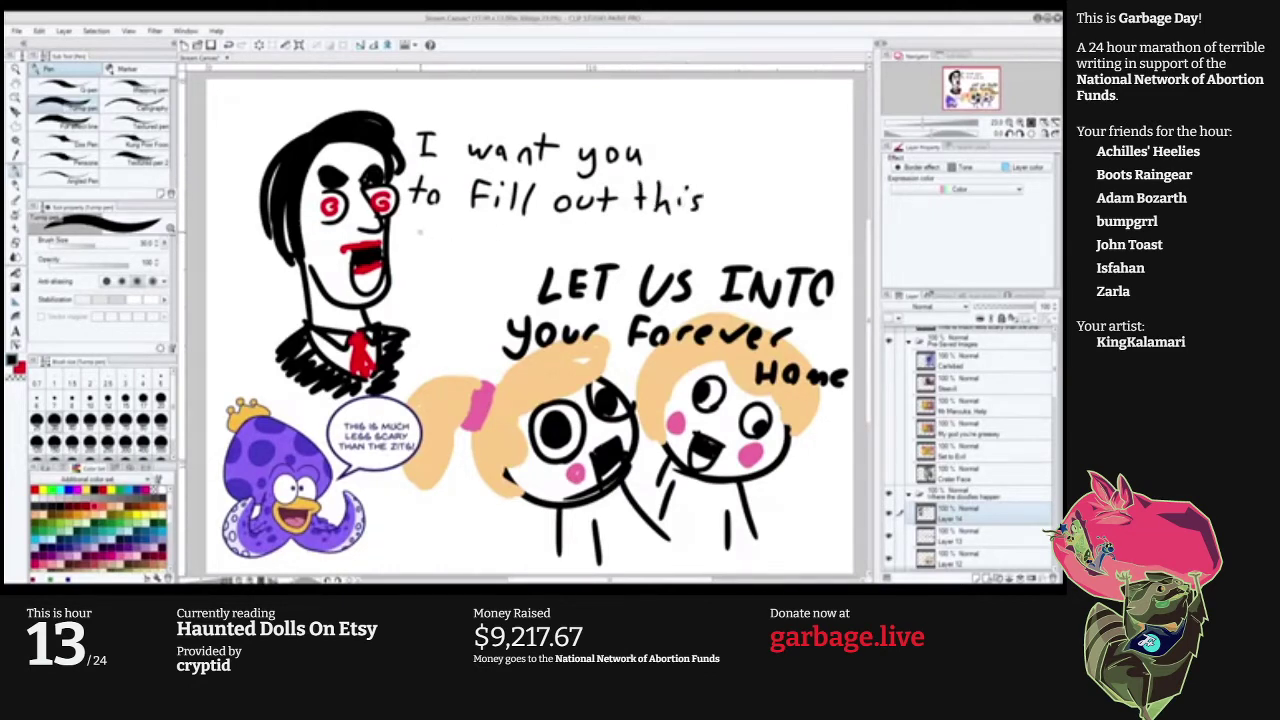
Hand-letter "Consumer agreement..." in black as the caption's third line, above "LET US INTO".
{"action": "left_click_drag", "start_coordinate": [427, 224], "coordinate": [424, 246]}
{"action": "mouse_move", "coordinate": [440, 233]}
{"action": "left_mouse_down"}
{"action": "mouse_move", "coordinate": [467, 248]}
{"action": "mouse_move", "coordinate": [565, 236]}
{"action": "mouse_move", "coordinate": [604, 255]}
{"action": "mouse_move", "coordinate": [645, 231]}
{"action": "mouse_move", "coordinate": [740, 228]}
{"action": "mouse_move", "coordinate": [742, 244]}
{"action": "mouse_move", "coordinate": [767, 246]}
{"action": "mouse_move", "coordinate": [786, 228]}
{"action": "mouse_move", "coordinate": [744, 226]}
{"action": "left_mouse_up"}
{"action": "key", "text": "e"}
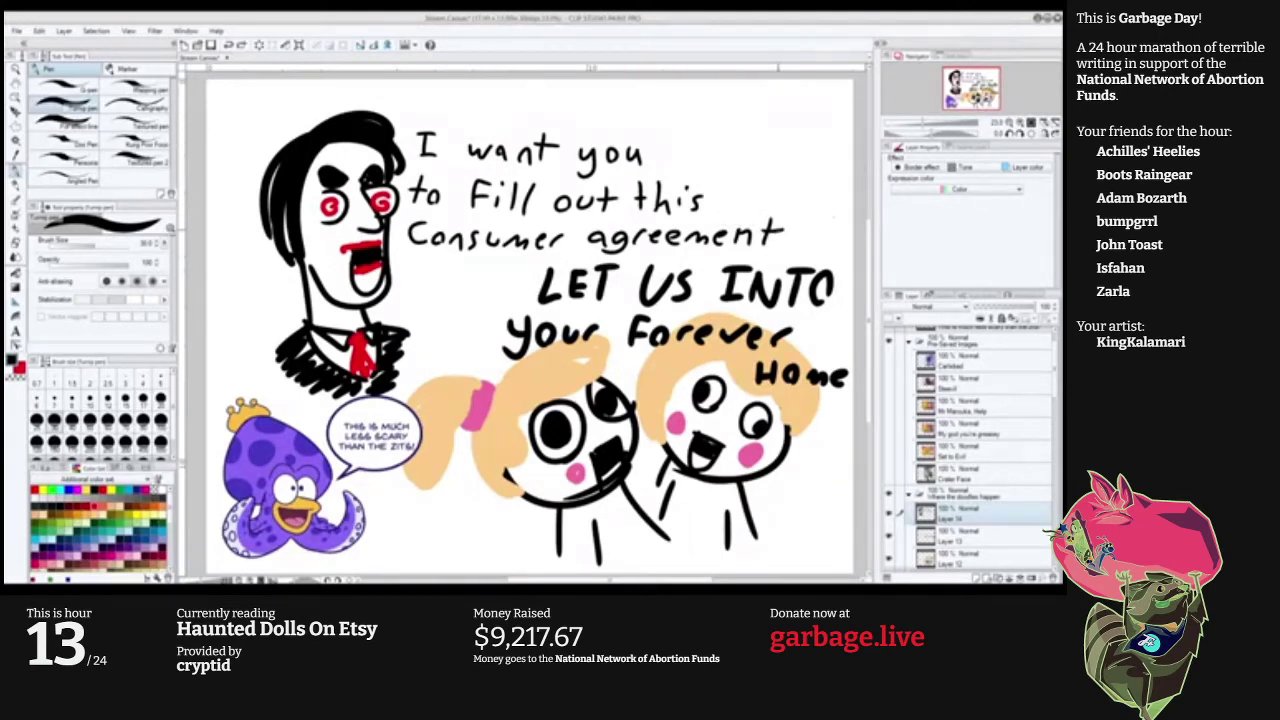
{"action": "left_click", "coordinate": [780, 241]}
{"action": "left_click", "coordinate": [793, 241]}
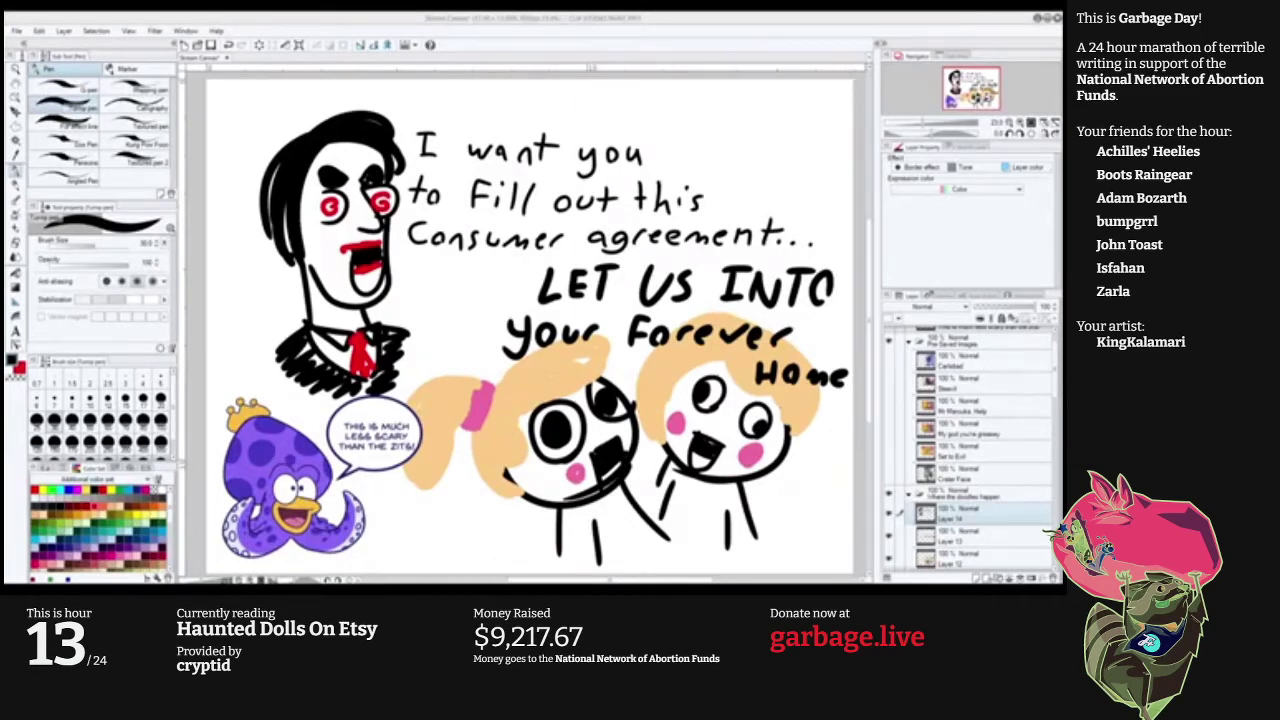
Add a new layer and hide the layers with the captioned man and the two blond dolls.
{"action": "scroll", "coordinate": [971, 449], "scroll_direction": "down", "scroll_amount": 2}
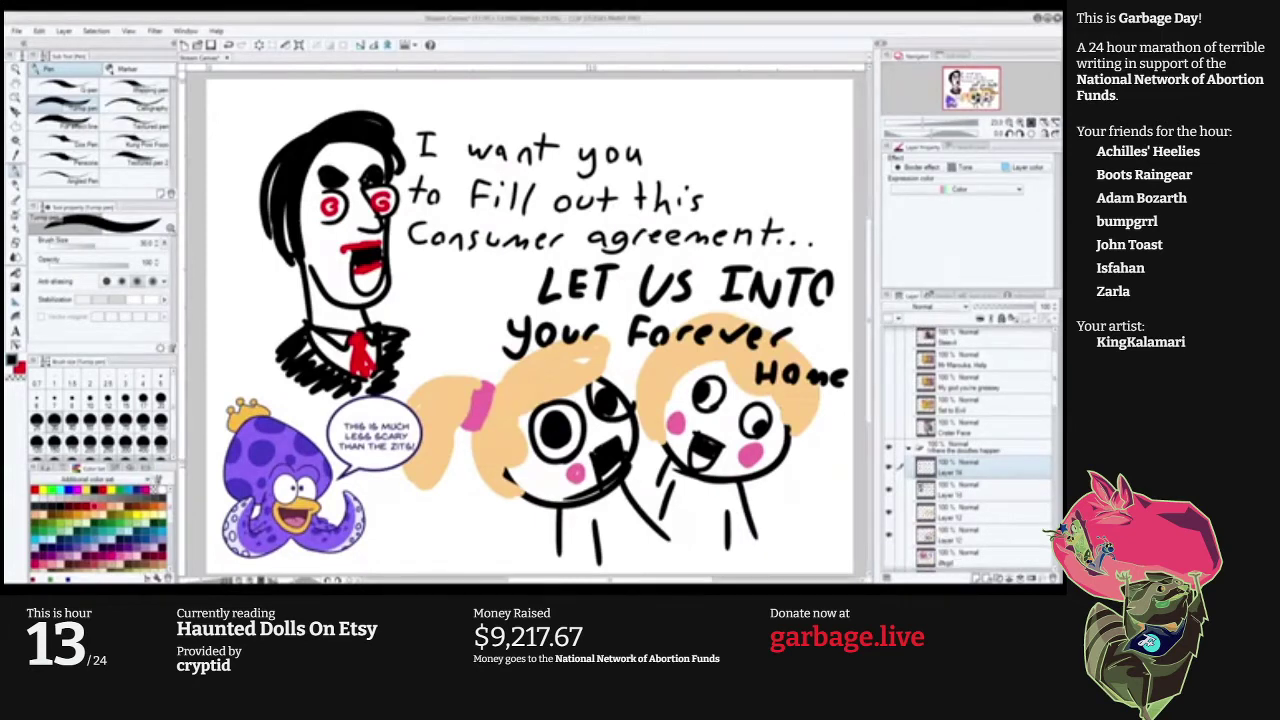
{"action": "left_click_drag", "start_coordinate": [889, 490], "coordinate": [889, 535]}
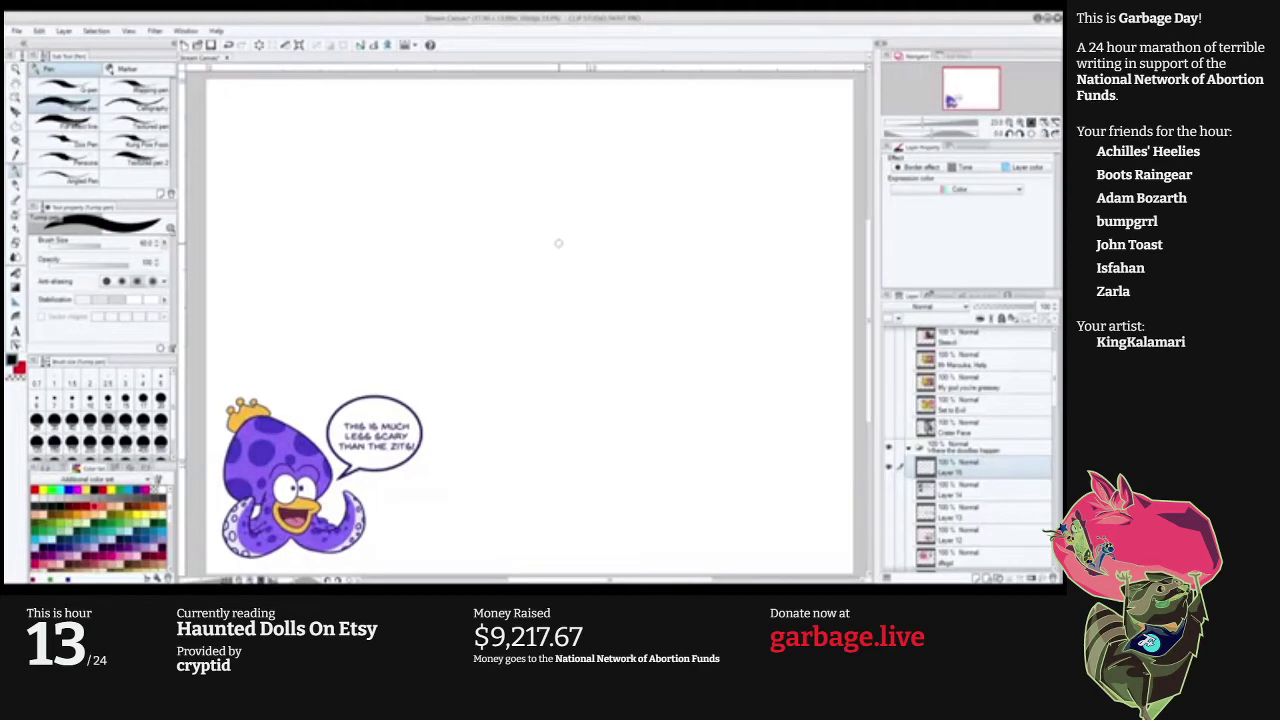
Draw two large round eyes with dark pupils, a hooked nose and a slanted mouth line in black near the canvas's upper middle.
{"action": "left_click", "coordinate": [486, 209]}
{"action": "left_click", "coordinate": [527, 209]}
{"action": "mouse_move", "coordinate": [467, 198]}
{"action": "left_mouse_down"}
{"action": "mouse_move", "coordinate": [501, 188]}
{"action": "mouse_move", "coordinate": [498, 217]}
{"action": "mouse_move", "coordinate": [470, 226]}
{"action": "mouse_move", "coordinate": [478, 186]}
{"action": "left_mouse_up"}
{"action": "mouse_move", "coordinate": [541, 225]}
{"action": "left_mouse_down"}
{"action": "mouse_move", "coordinate": [540, 192]}
{"action": "mouse_move", "coordinate": [549, 217]}
{"action": "mouse_move", "coordinate": [490, 204]}
{"action": "left_mouse_up"}
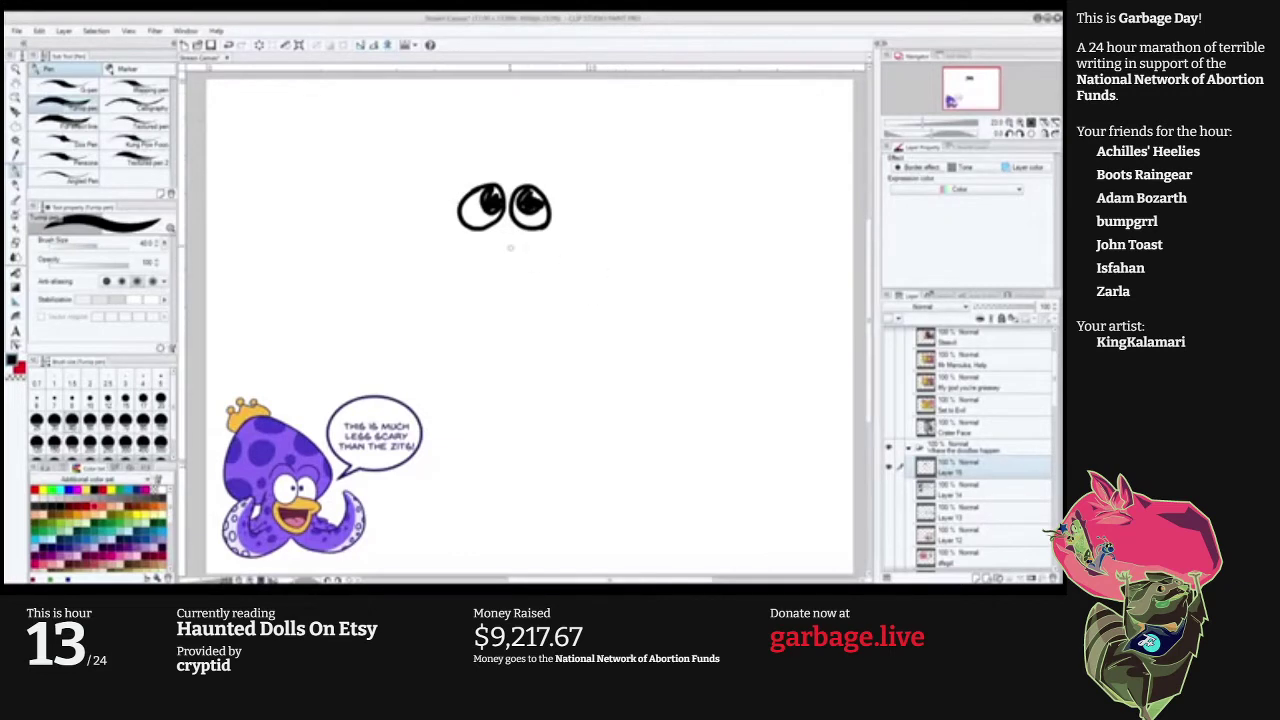
{"action": "left_click_drag", "start_coordinate": [512, 219], "coordinate": [507, 261]}
{"action": "left_click_drag", "start_coordinate": [531, 286], "coordinate": [484, 299]}
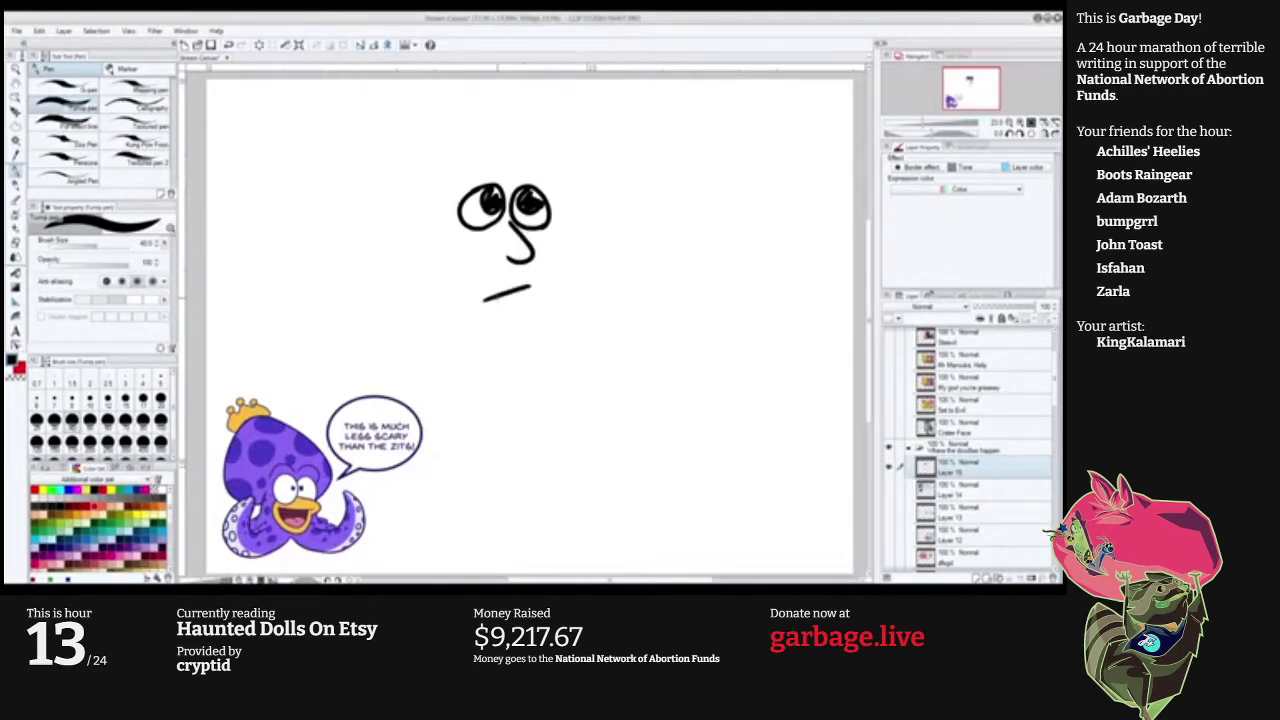
Pick pink from the squid's mouth, add a layer beneath the face lines and paint full pink lips around the mouth line.
{"action": "key", "text": "x"}
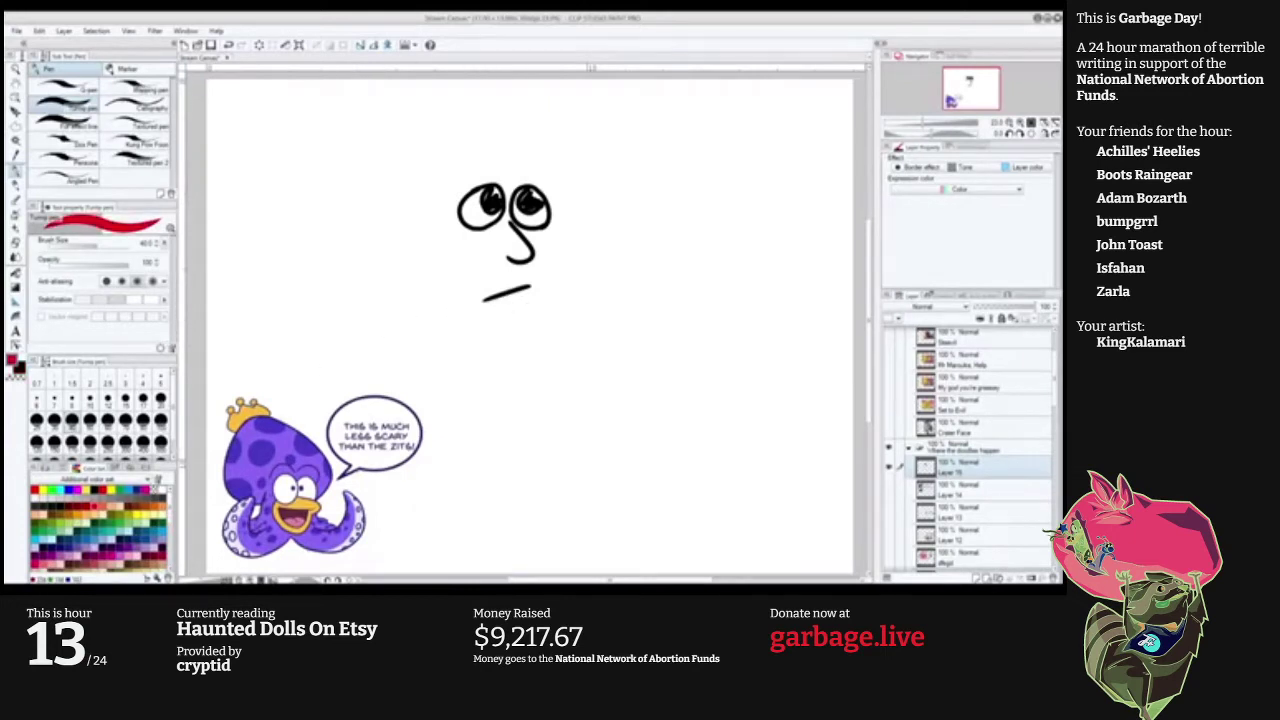
{"action": "left_click", "coordinate": [297, 520], "text": "alt"}
{"action": "left_click", "coordinate": [975, 490]}
{"action": "key", "text": "ctrl+shift+n"}
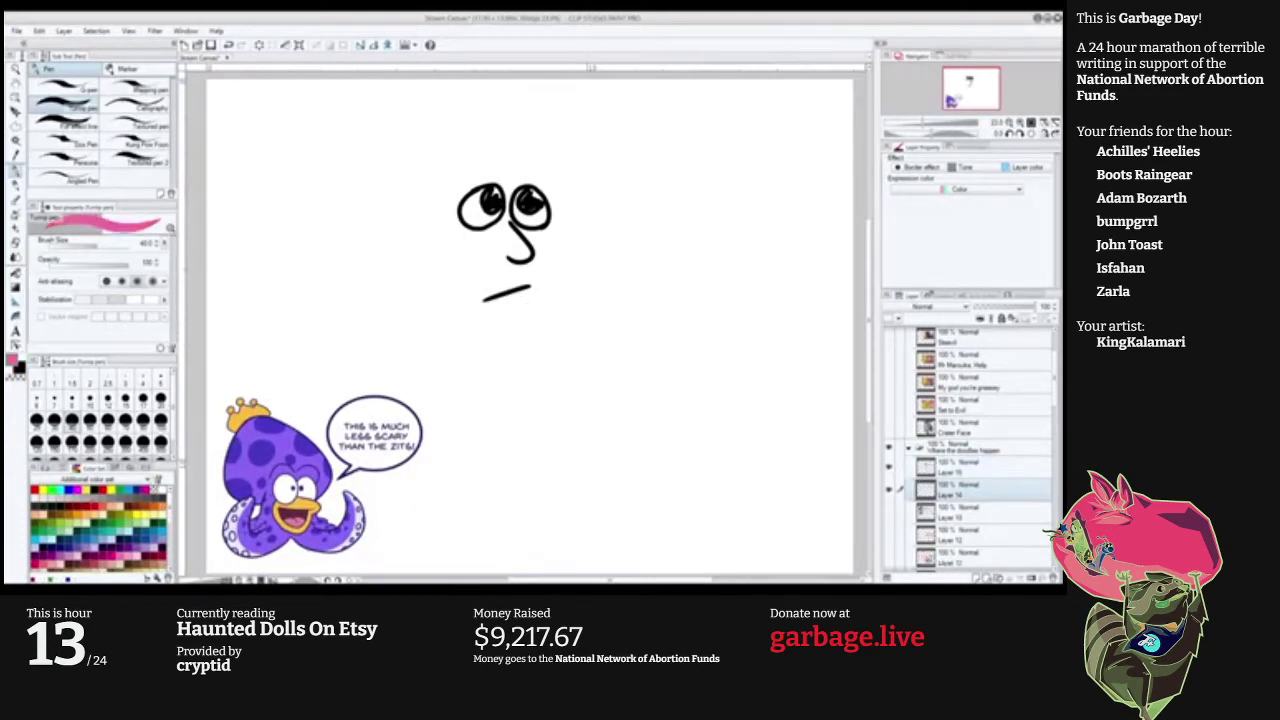
{"action": "mouse_move", "coordinate": [493, 297]}
{"action": "left_mouse_down"}
{"action": "mouse_move", "coordinate": [514, 282]}
{"action": "mouse_move", "coordinate": [522, 294]}
{"action": "mouse_move", "coordinate": [500, 304]}
{"action": "mouse_move", "coordinate": [520, 296]}
{"action": "left_mouse_up"}
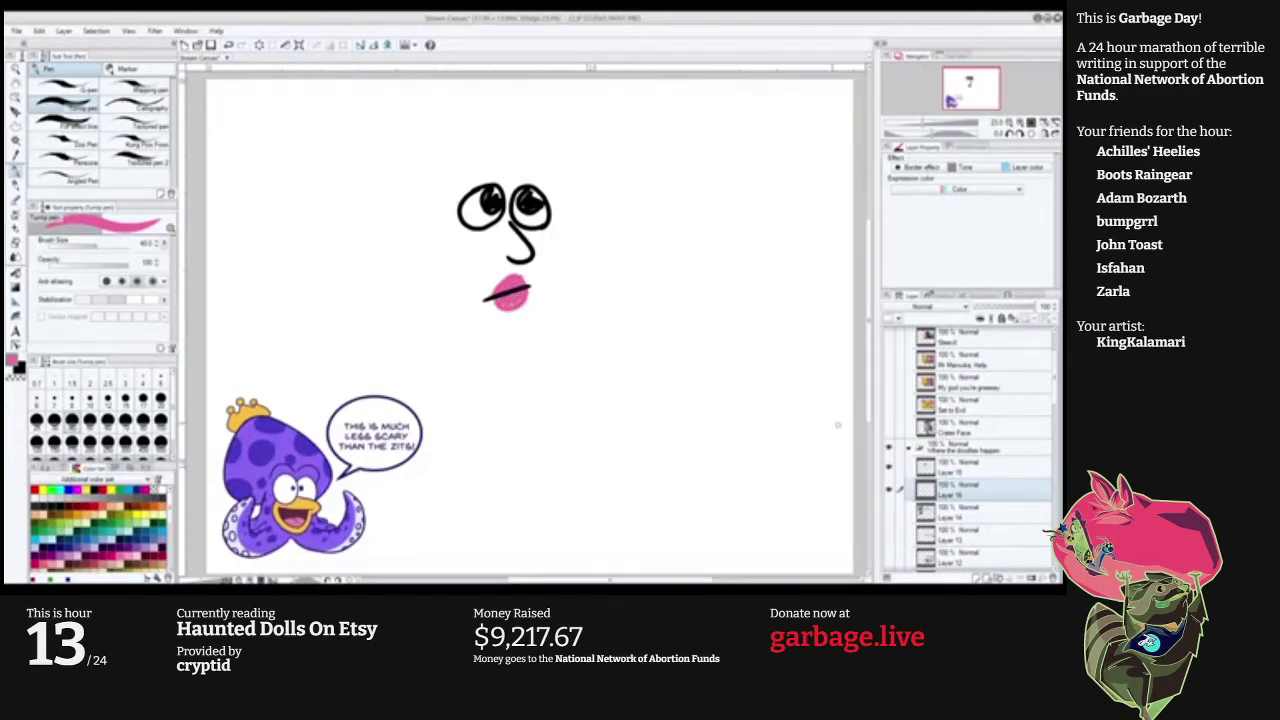
Paint a full pink hairdo over the top and both sides of the face with a thicker brush.
{"action": "key", "text": "bracketright"}
{"action": "key", "text": "bracketright"}
{"action": "key", "text": "bracketright"}
{"action": "key", "text": "bracketright"}
{"action": "key", "text": "bracketright"}
{"action": "key", "text": "bracketleft"}
{"action": "mouse_move", "coordinate": [478, 156]}
{"action": "left_mouse_down"}
{"action": "mouse_move", "coordinate": [453, 176]}
{"action": "mouse_move", "coordinate": [467, 244]}
{"action": "mouse_move", "coordinate": [430, 256]}
{"action": "left_mouse_up"}
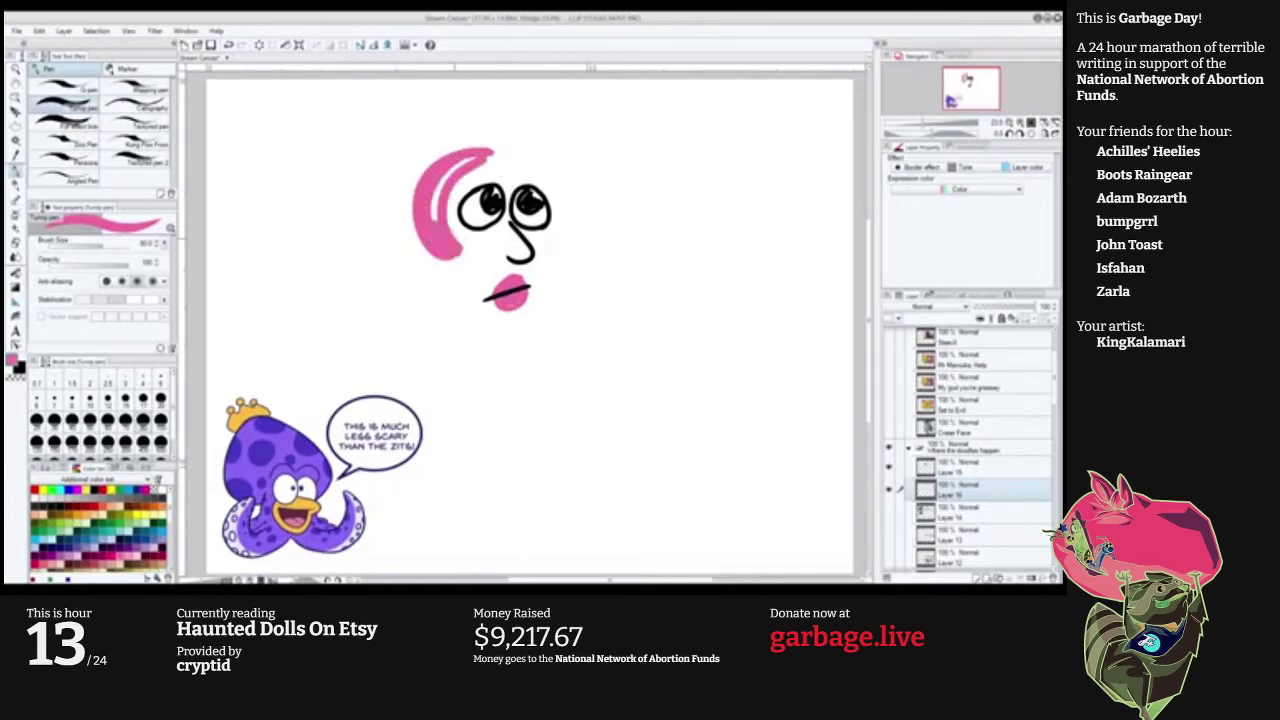
{"action": "mouse_move", "coordinate": [438, 212]}
{"action": "left_mouse_down"}
{"action": "mouse_move", "coordinate": [444, 172]}
{"action": "mouse_move", "coordinate": [472, 162]}
{"action": "mouse_move", "coordinate": [562, 252]}
{"action": "mouse_move", "coordinate": [502, 153]}
{"action": "mouse_move", "coordinate": [487, 163]}
{"action": "mouse_move", "coordinate": [528, 164]}
{"action": "mouse_move", "coordinate": [586, 200]}
{"action": "mouse_move", "coordinate": [590, 224]}
{"action": "mouse_move", "coordinate": [566, 249]}
{"action": "mouse_move", "coordinate": [588, 234]}
{"action": "left_mouse_up"}
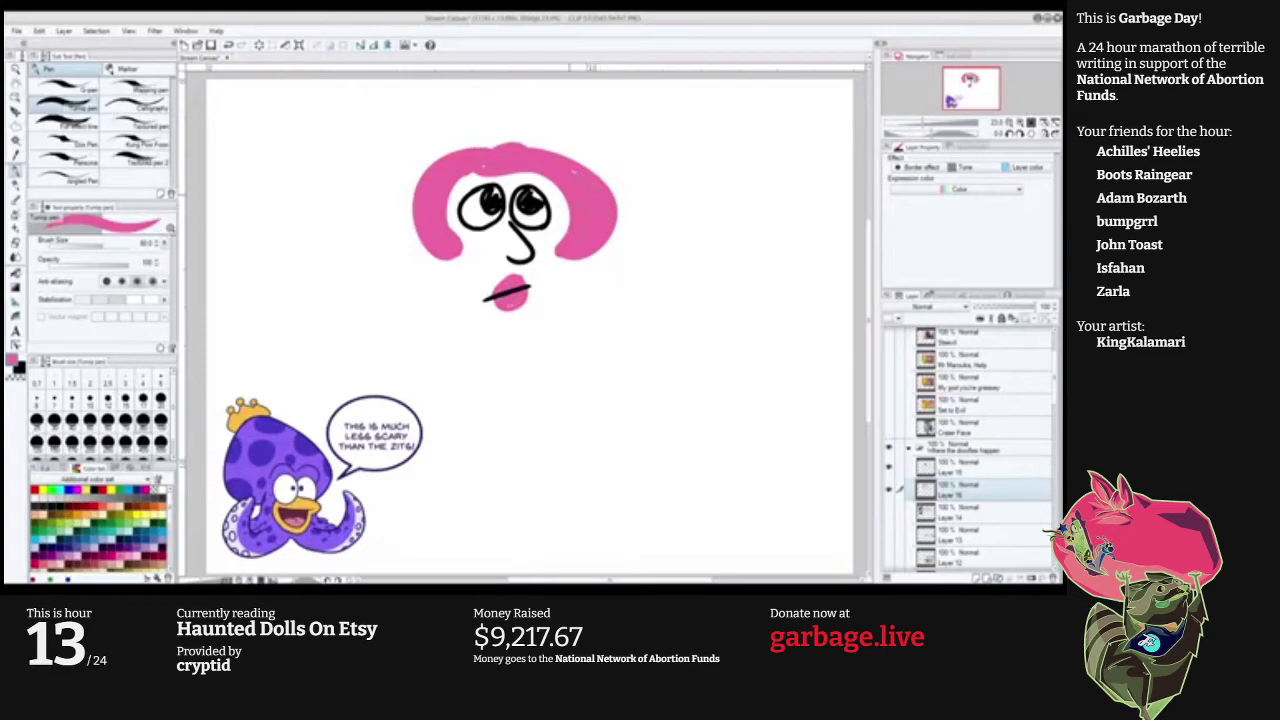
{"action": "mouse_move", "coordinate": [569, 155]}
{"action": "left_mouse_down"}
{"action": "mouse_move", "coordinate": [403, 188]}
{"action": "mouse_move", "coordinate": [460, 114]}
{"action": "mouse_move", "coordinate": [388, 160]}
{"action": "mouse_move", "coordinate": [405, 194]}
{"action": "left_mouse_up"}
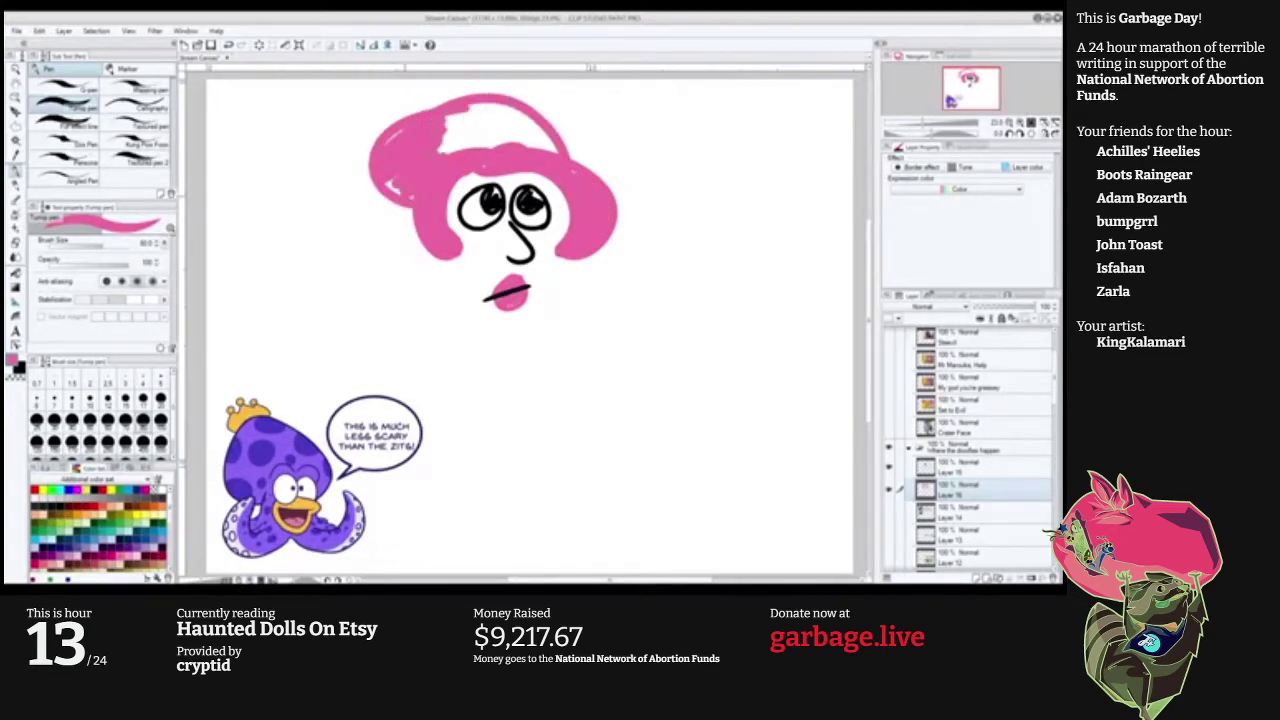
{"action": "mouse_move", "coordinate": [445, 125]}
{"action": "left_mouse_down"}
{"action": "mouse_move", "coordinate": [525, 125]}
{"action": "mouse_move", "coordinate": [502, 148]}
{"action": "mouse_move", "coordinate": [520, 112]}
{"action": "left_mouse_up"}
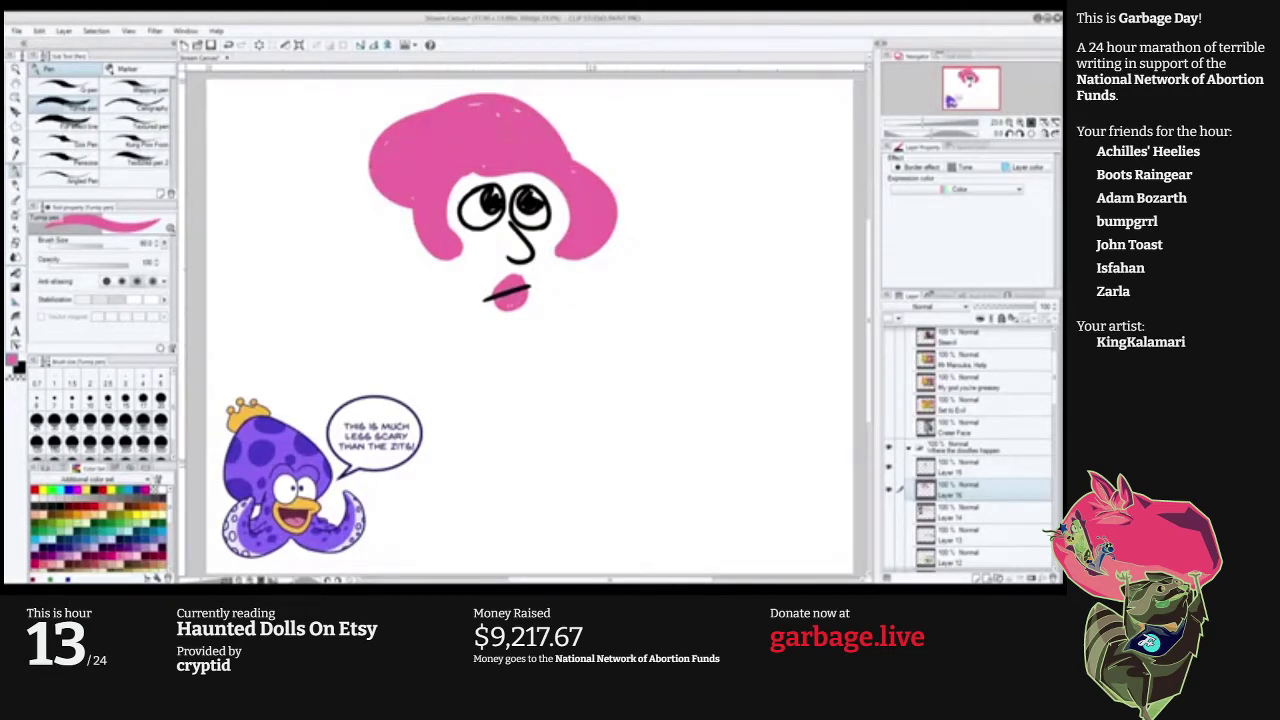
On the face-line layer, draw the woman's jaw, neck and first sloping shoulder in black.
{"action": "left_click", "coordinate": [970, 467]}
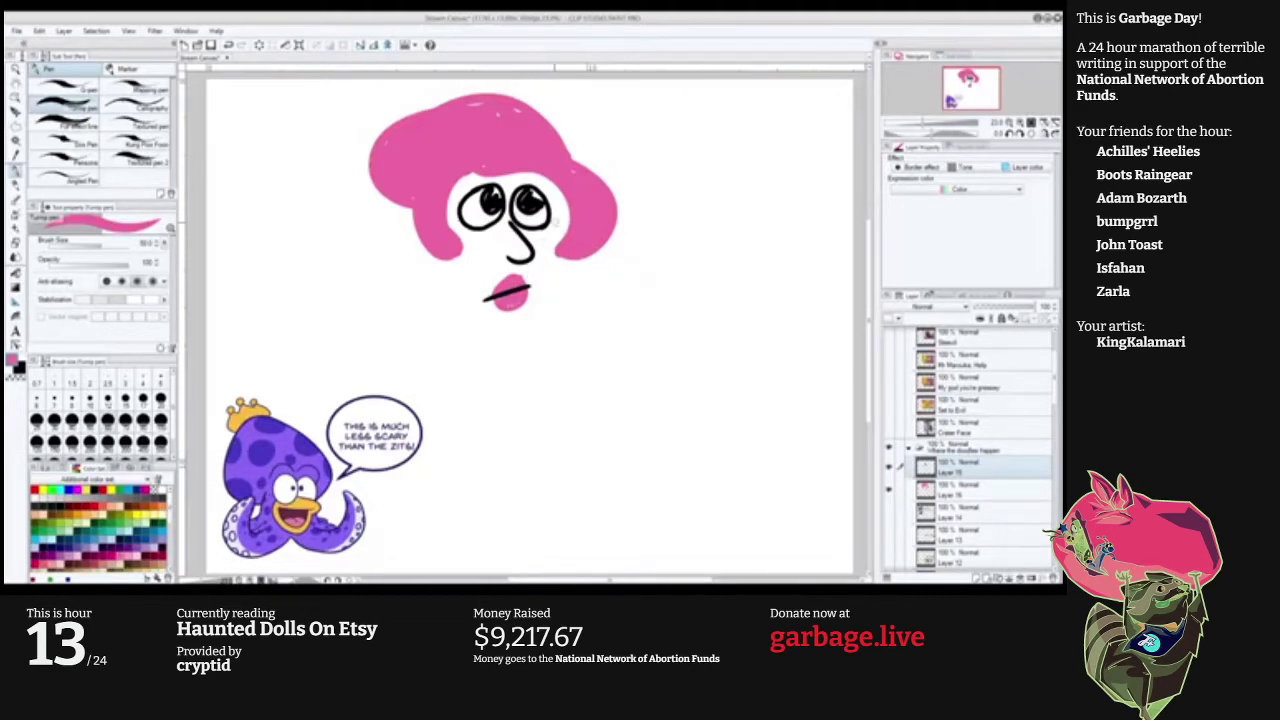
{"action": "key", "text": "x"}
{"action": "left_click_drag", "start_coordinate": [557, 192], "coordinate": [557, 278]}
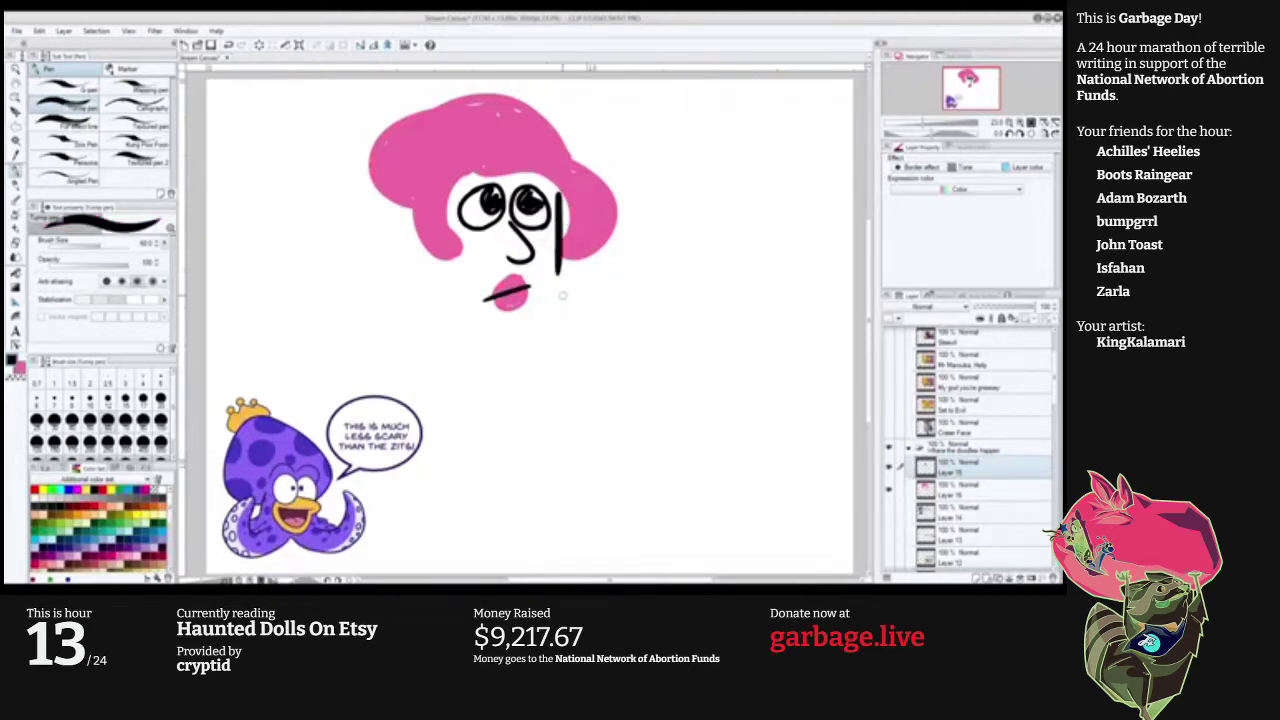
{"action": "key", "text": "ctrl+z"}
{"action": "mouse_move", "coordinate": [557, 190]}
{"action": "left_mouse_down"}
{"action": "mouse_move", "coordinate": [556, 310]}
{"action": "mouse_move", "coordinate": [504, 322]}
{"action": "mouse_move", "coordinate": [530, 348]}
{"action": "left_mouse_up"}
{"action": "mouse_move", "coordinate": [451, 333]}
{"action": "left_mouse_down"}
{"action": "mouse_move", "coordinate": [450, 296]}
{"action": "mouse_move", "coordinate": [381, 364]}
{"action": "left_mouse_up"}
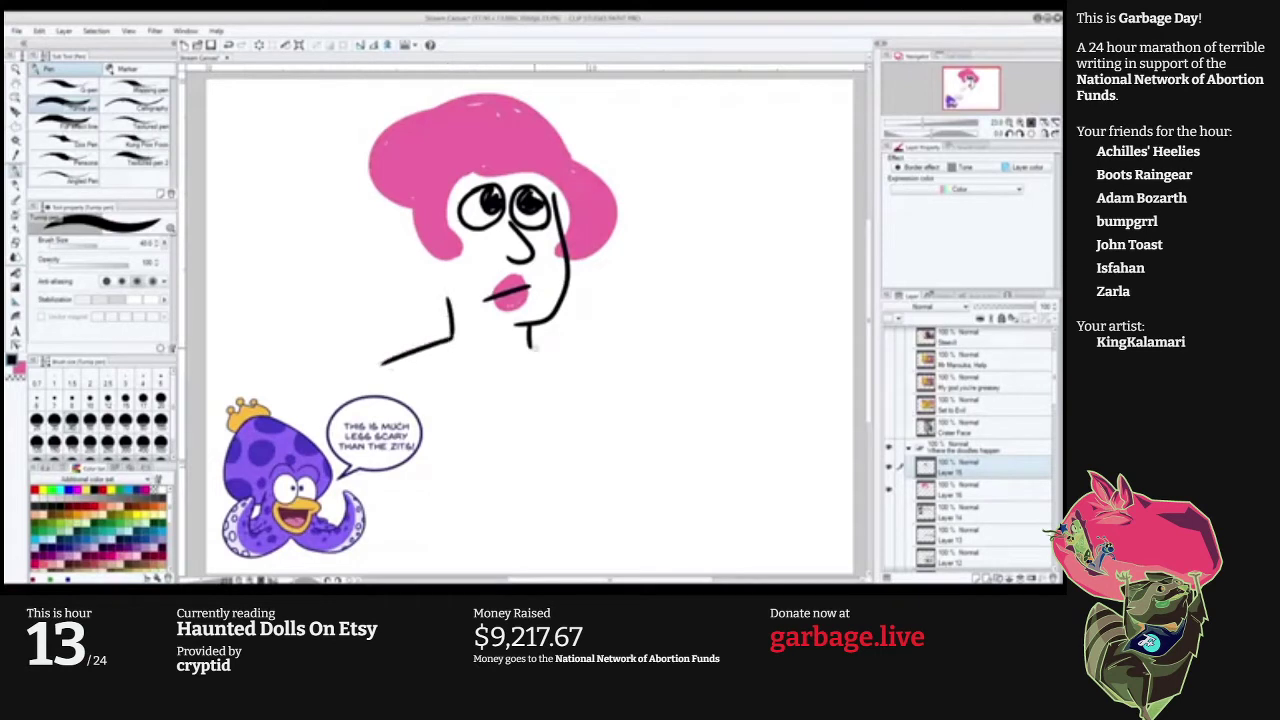
Draw the woman's other shoulder, curved arm and heart-shaped neckline with a cleavage line in black.
{"action": "mouse_move", "coordinate": [528, 345]}
{"action": "left_mouse_down"}
{"action": "mouse_move", "coordinate": [594, 347]}
{"action": "mouse_move", "coordinate": [658, 466]}
{"action": "mouse_move", "coordinate": [637, 484]}
{"action": "left_mouse_up"}
{"action": "key", "text": "ctrl+z"}
{"action": "left_click_drag", "start_coordinate": [549, 378], "coordinate": [582, 495]}
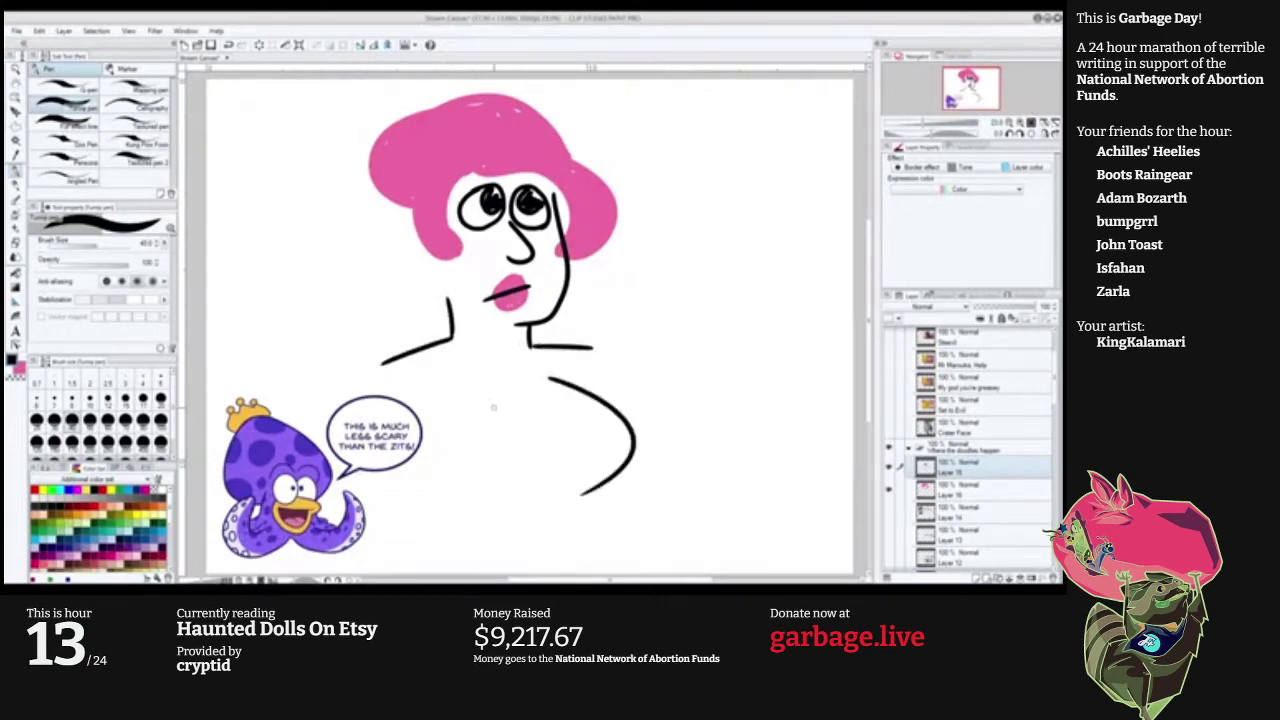
{"action": "left_click_drag", "start_coordinate": [494, 407], "coordinate": [528, 428]}
{"action": "mouse_move", "coordinate": [437, 459]}
{"action": "left_mouse_down"}
{"action": "mouse_move", "coordinate": [547, 450]}
{"action": "mouse_move", "coordinate": [638, 428]}
{"action": "left_mouse_up"}
{"action": "key", "text": "ctrl+z"}
{"action": "left_click_drag", "start_coordinate": [545, 451], "coordinate": [614, 428]}
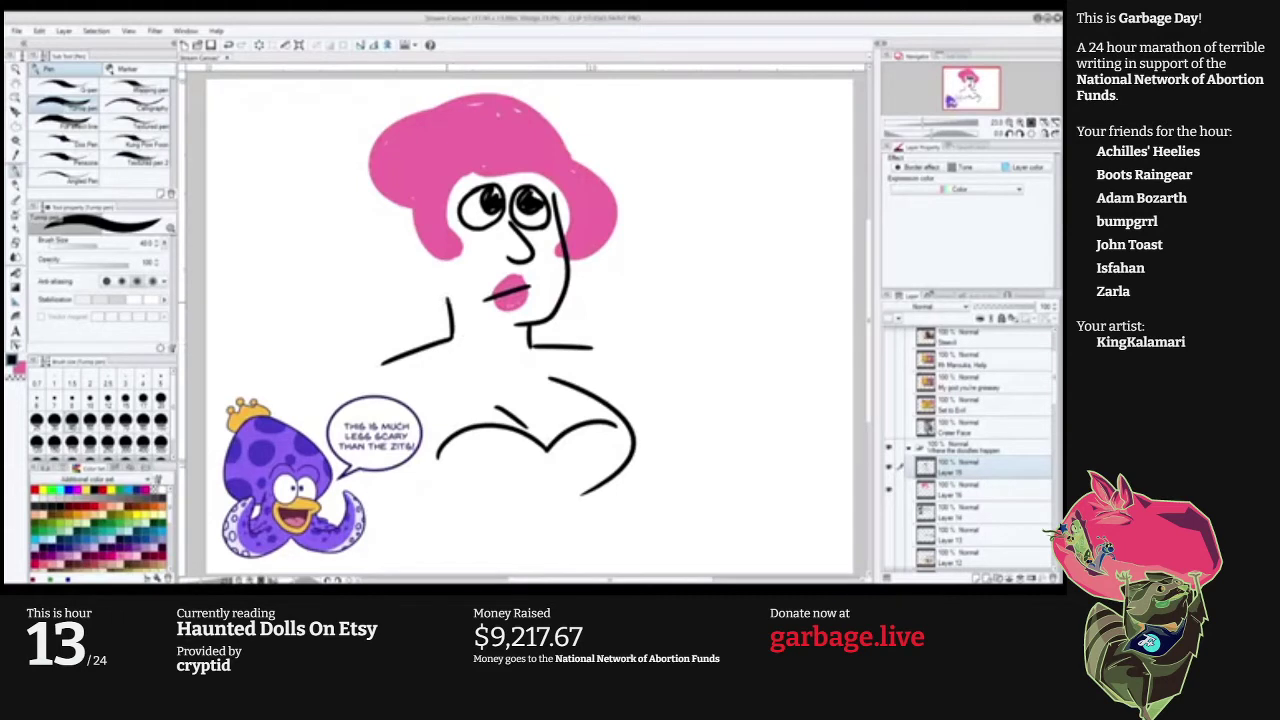
On the hair layer, extend the pink hair into big curls down to both shoulders with a size 150 pen.
{"action": "left_click", "coordinate": [960, 490]}
{"action": "key", "text": "bracketright"}
{"action": "key", "text": "bracketright"}
{"action": "key", "text": "bracketright"}
{"action": "key", "text": "bracketright"}
{"action": "key", "text": "bracketright"}
{"action": "key", "text": "bracketright"}
{"action": "key", "text": "bracketright"}
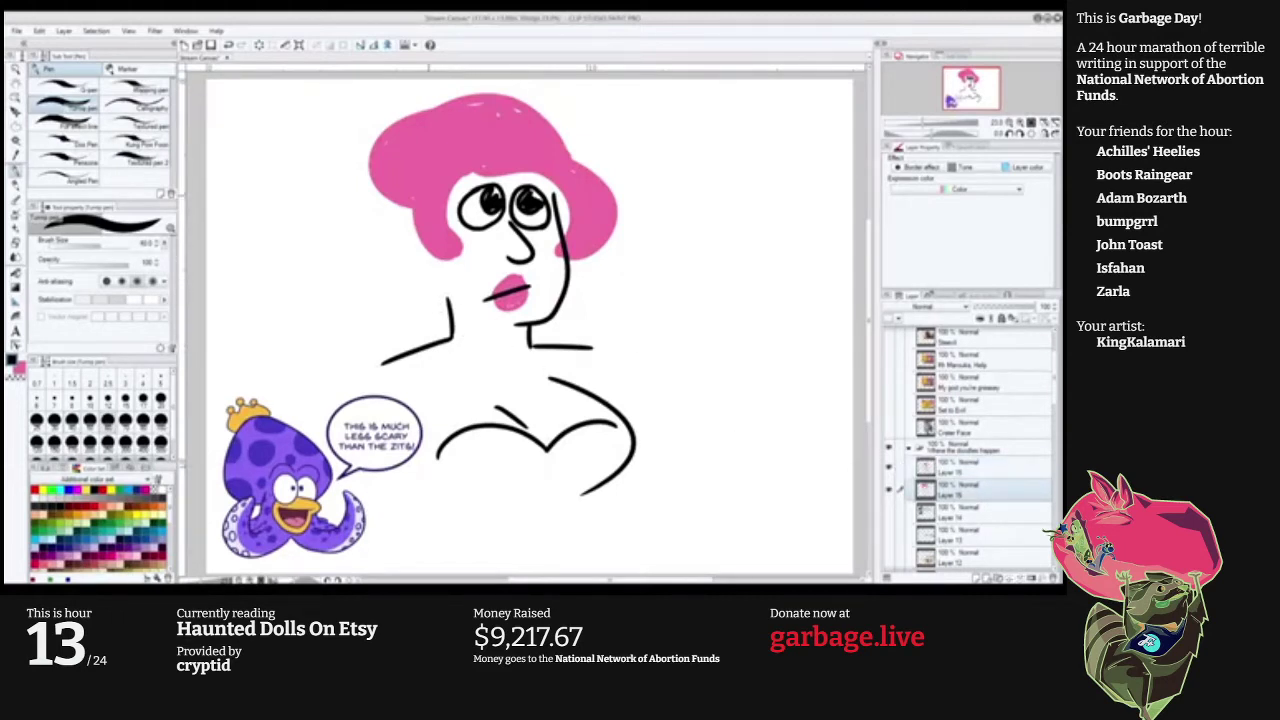
{"action": "key", "text": "bracketright"}
{"action": "key", "text": "bracketright"}
{"action": "key", "text": "x"}
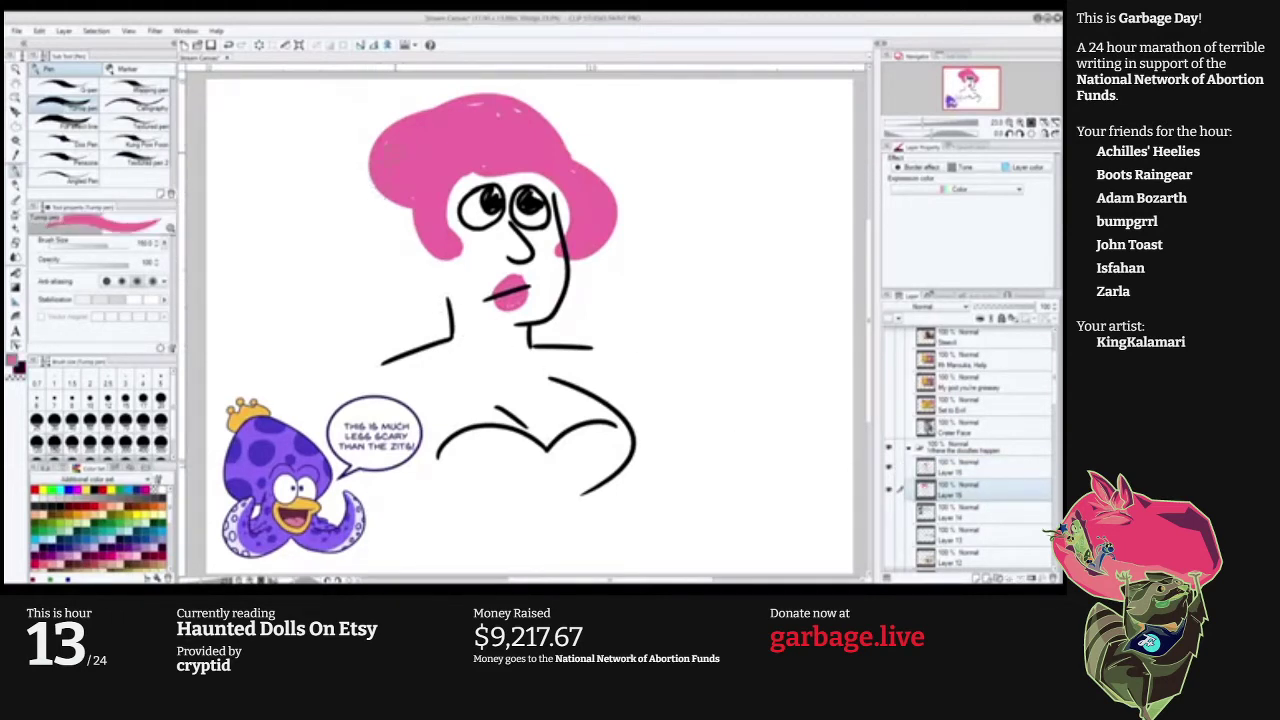
{"action": "left_click_drag", "start_coordinate": [382, 187], "coordinate": [393, 287]}
{"action": "mouse_move", "coordinate": [380, 195]}
{"action": "left_mouse_down"}
{"action": "mouse_move", "coordinate": [386, 268]}
{"action": "mouse_move", "coordinate": [412, 292]}
{"action": "mouse_move", "coordinate": [363, 357]}
{"action": "mouse_move", "coordinate": [405, 305]}
{"action": "mouse_move", "coordinate": [445, 345]}
{"action": "mouse_move", "coordinate": [450, 298]}
{"action": "mouse_move", "coordinate": [434, 264]}
{"action": "left_mouse_up"}
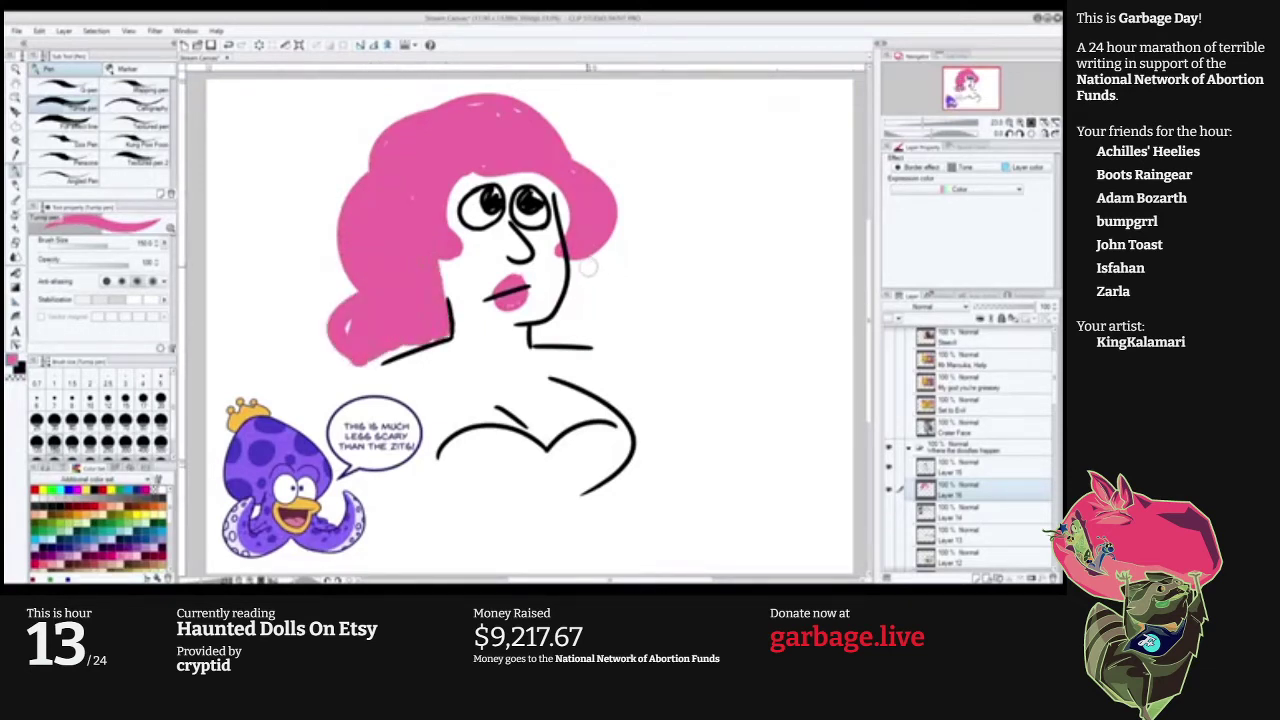
{"action": "mouse_move", "coordinate": [582, 262]}
{"action": "left_mouse_down"}
{"action": "mouse_move", "coordinate": [618, 270]}
{"action": "mouse_move", "coordinate": [605, 341]}
{"action": "left_mouse_up"}
{"action": "mouse_move", "coordinate": [545, 330]}
{"action": "left_mouse_down"}
{"action": "mouse_move", "coordinate": [592, 336]}
{"action": "mouse_move", "coordinate": [581, 282]}
{"action": "mouse_move", "coordinate": [620, 302]}
{"action": "mouse_move", "coordinate": [622, 290]}
{"action": "left_mouse_up"}
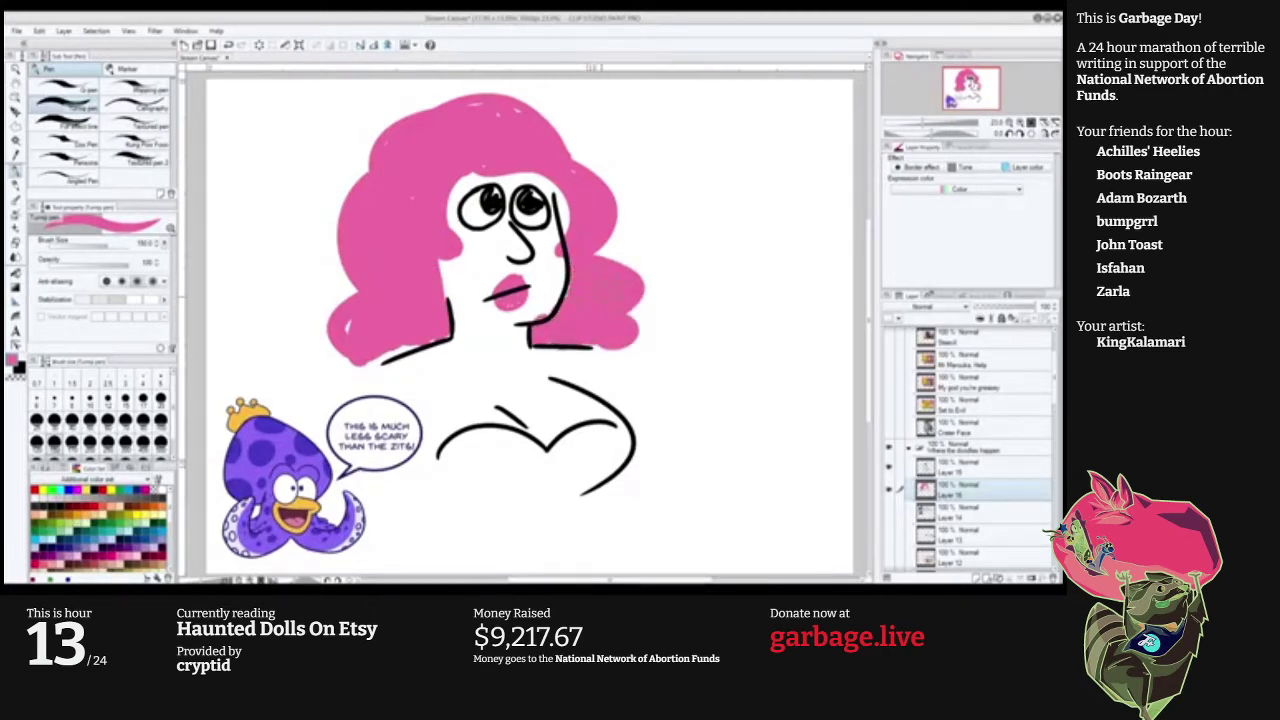
On the line layer, draw a small round doll head with dark eyes and an open toothy mouth in black beside the woman.
{"action": "left_click", "coordinate": [965, 467]}
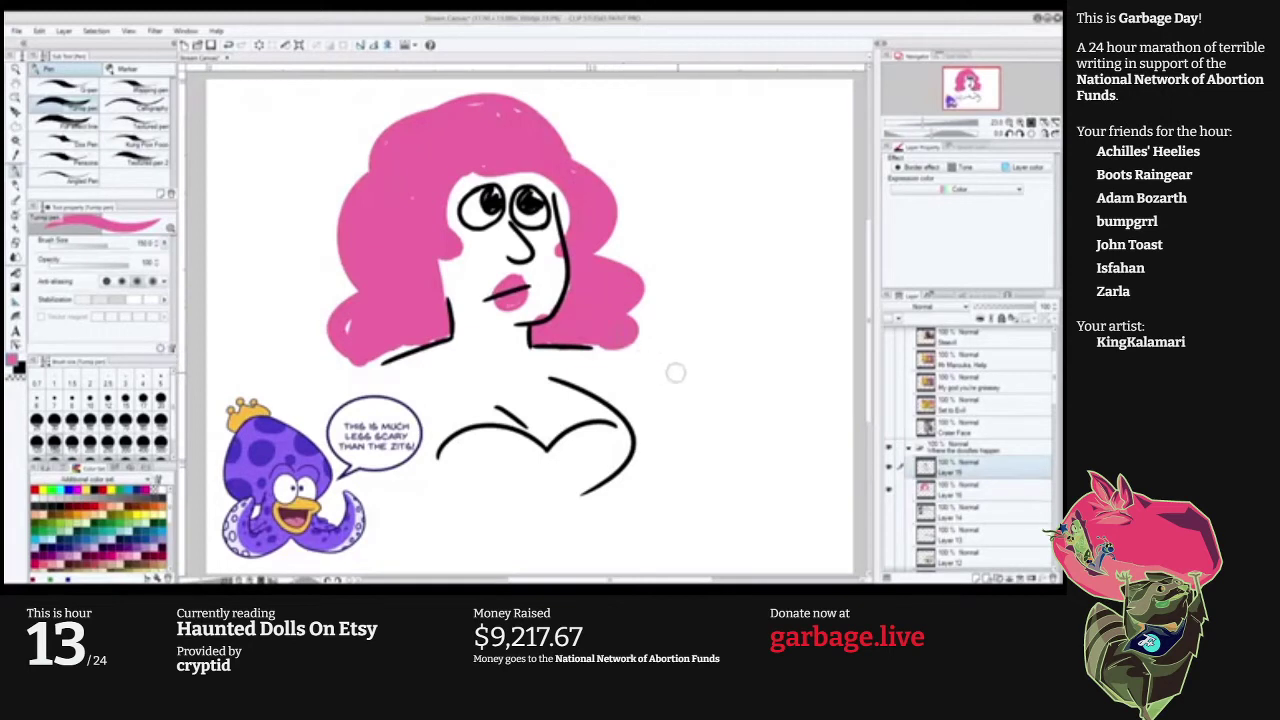
{"action": "key", "text": "["}
{"action": "key", "text": "["}
{"action": "key", "text": "x"}
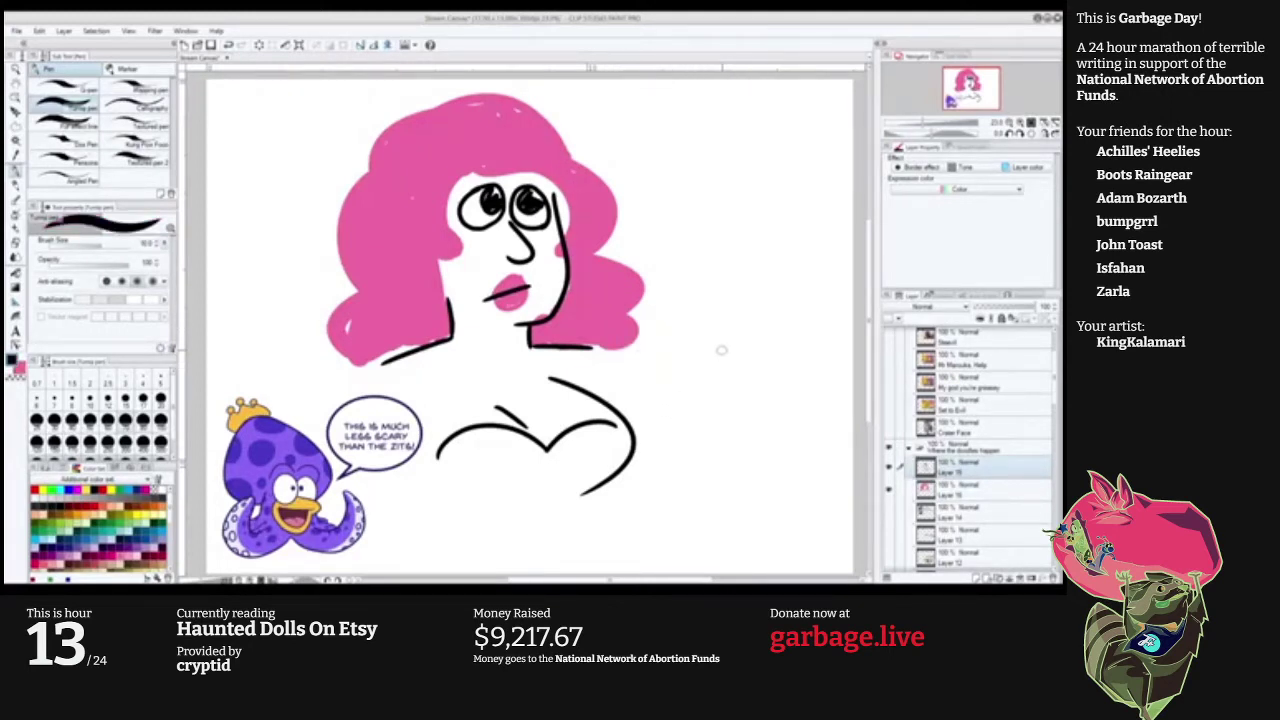
{"action": "mouse_move", "coordinate": [719, 397]}
{"action": "left_mouse_down"}
{"action": "mouse_move", "coordinate": [676, 358]}
{"action": "mouse_move", "coordinate": [746, 385]}
{"action": "mouse_move", "coordinate": [699, 342]}
{"action": "mouse_move", "coordinate": [766, 408]}
{"action": "left_mouse_up"}
{"action": "key", "text": "ctrl+z"}
{"action": "key", "text": "ctrl+z"}
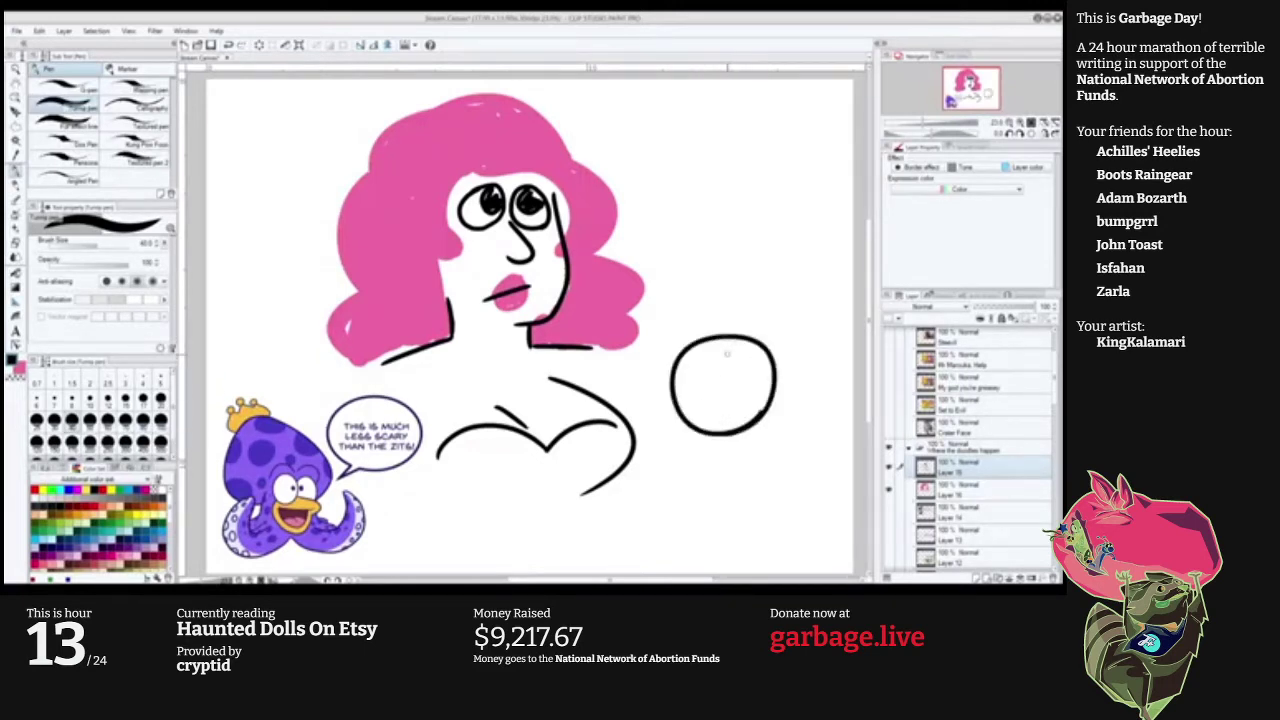
{"action": "key", "text": "bracketright"}
{"action": "mouse_move", "coordinate": [748, 382]}
{"action": "left_mouse_down"}
{"action": "mouse_move", "coordinate": [692, 372]}
{"action": "mouse_move", "coordinate": [732, 404]}
{"action": "mouse_move", "coordinate": [722, 430]}
{"action": "mouse_move", "coordinate": [703, 404]}
{"action": "mouse_move", "coordinate": [730, 414]}
{"action": "left_mouse_up"}
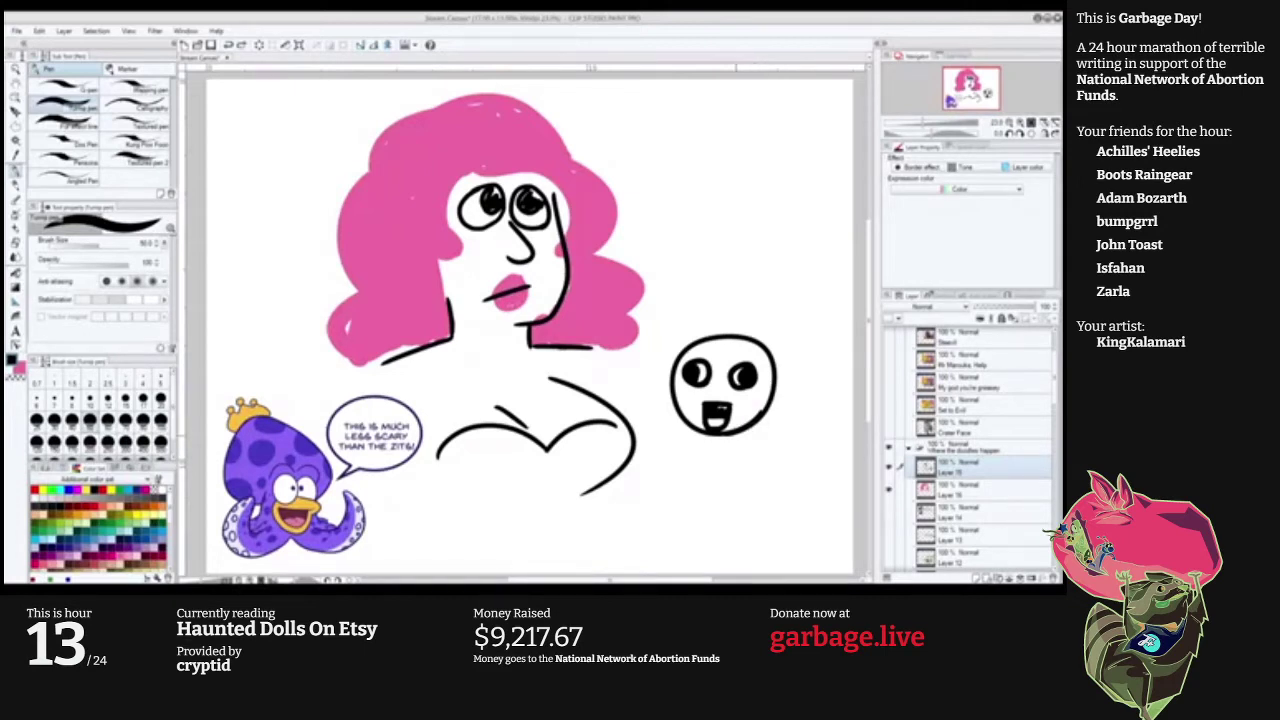
Draw the doll's pointed collar, arm and seated body with black shoes beneath the head.
{"action": "mouse_move", "coordinate": [716, 433]}
{"action": "left_mouse_down"}
{"action": "mouse_move", "coordinate": [729, 450]}
{"action": "mouse_move", "coordinate": [756, 427]}
{"action": "mouse_move", "coordinate": [702, 444]}
{"action": "mouse_move", "coordinate": [685, 429]}
{"action": "mouse_move", "coordinate": [770, 473]}
{"action": "left_mouse_up"}
{"action": "key", "text": "ctrl+z"}
{"action": "mouse_move", "coordinate": [759, 430]}
{"action": "left_mouse_down"}
{"action": "mouse_move", "coordinate": [786, 490]}
{"action": "mouse_move", "coordinate": [746, 494]}
{"action": "mouse_move", "coordinate": [786, 488]}
{"action": "left_mouse_up"}
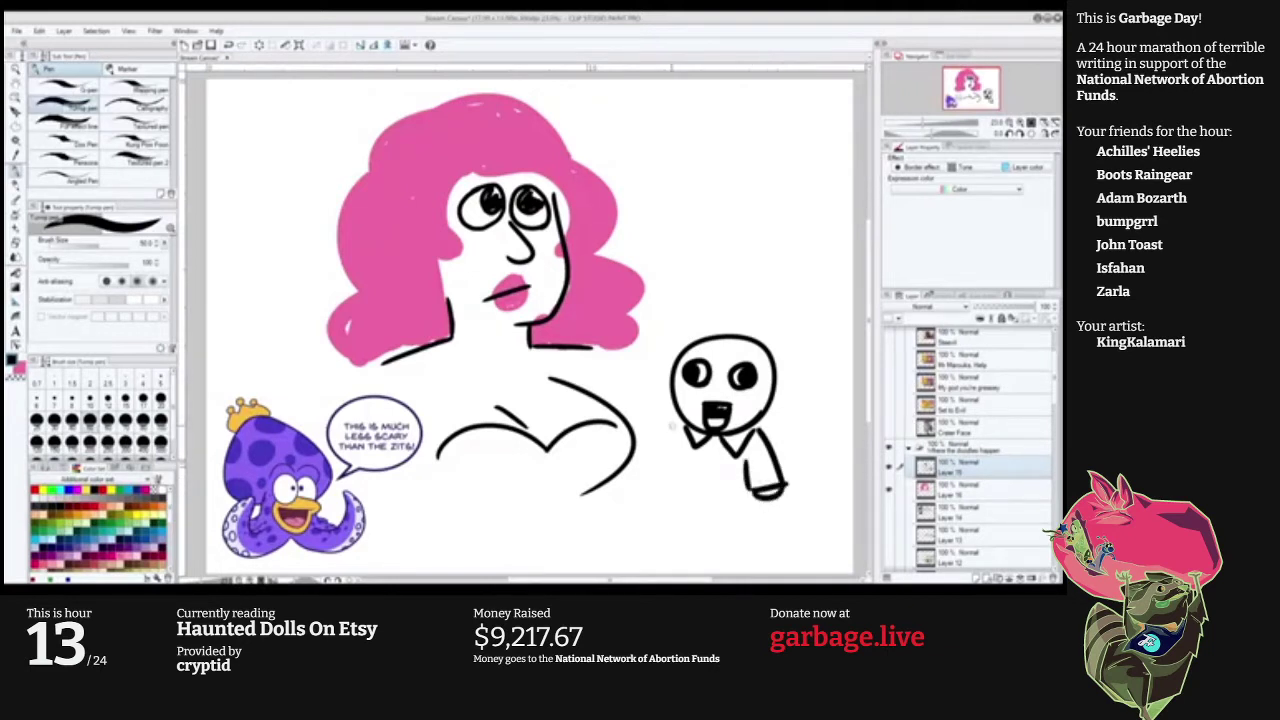
{"action": "mouse_move", "coordinate": [686, 442]}
{"action": "left_mouse_down"}
{"action": "mouse_move", "coordinate": [665, 490]}
{"action": "mouse_move", "coordinate": [744, 492]}
{"action": "mouse_move", "coordinate": [638, 502]}
{"action": "mouse_move", "coordinate": [656, 510]}
{"action": "mouse_move", "coordinate": [648, 476]}
{"action": "mouse_move", "coordinate": [651, 490]}
{"action": "mouse_move", "coordinate": [655, 480]}
{"action": "mouse_move", "coordinate": [716, 508]}
{"action": "mouse_move", "coordinate": [705, 480]}
{"action": "mouse_move", "coordinate": [712, 503]}
{"action": "mouse_move", "coordinate": [694, 507]}
{"action": "mouse_move", "coordinate": [740, 499]}
{"action": "left_mouse_up"}
{"action": "key", "text": "ctrl+z"}
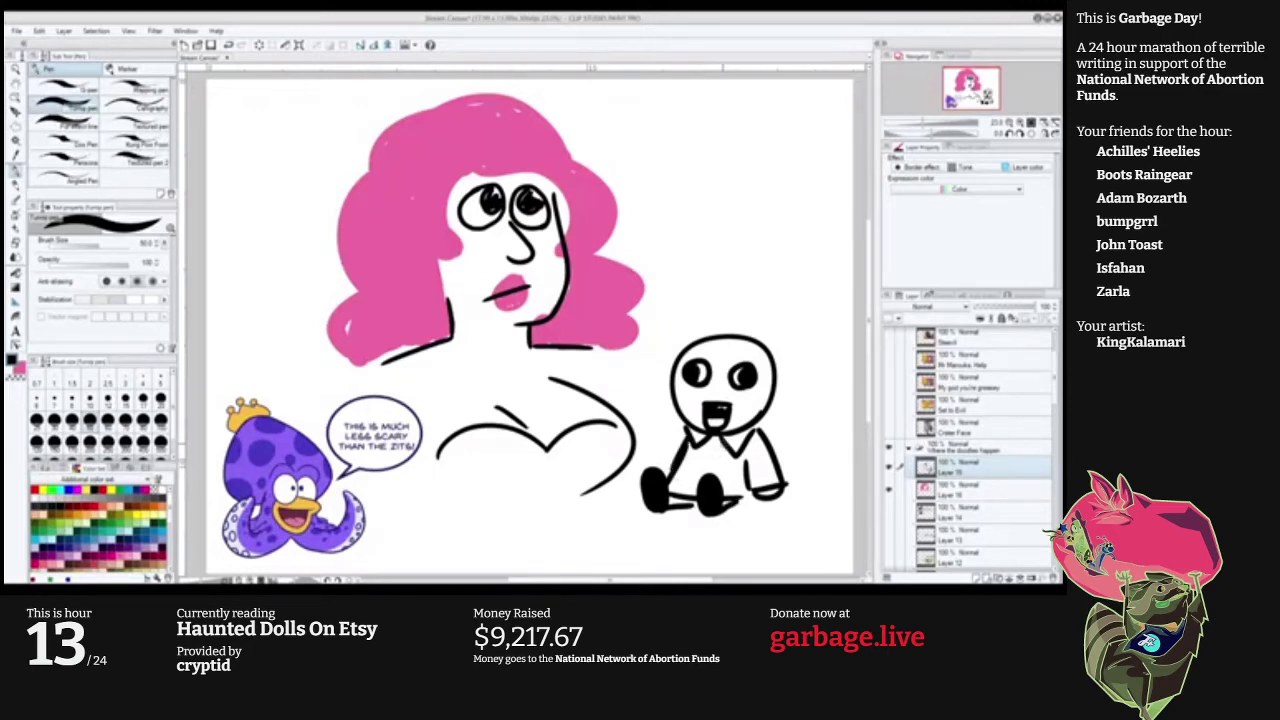
Add a neck tie and a sailor hat to the doll, and paint a pink heart above it.
{"action": "mouse_move", "coordinate": [717, 441]}
{"action": "left_mouse_down"}
{"action": "mouse_move", "coordinate": [706, 459]}
{"action": "mouse_move", "coordinate": [719, 459]}
{"action": "left_mouse_up"}
{"action": "mouse_move", "coordinate": [712, 334]}
{"action": "left_mouse_down"}
{"action": "mouse_move", "coordinate": [713, 314]}
{"action": "mouse_move", "coordinate": [794, 335]}
{"action": "mouse_move", "coordinate": [775, 356]}
{"action": "left_mouse_up"}
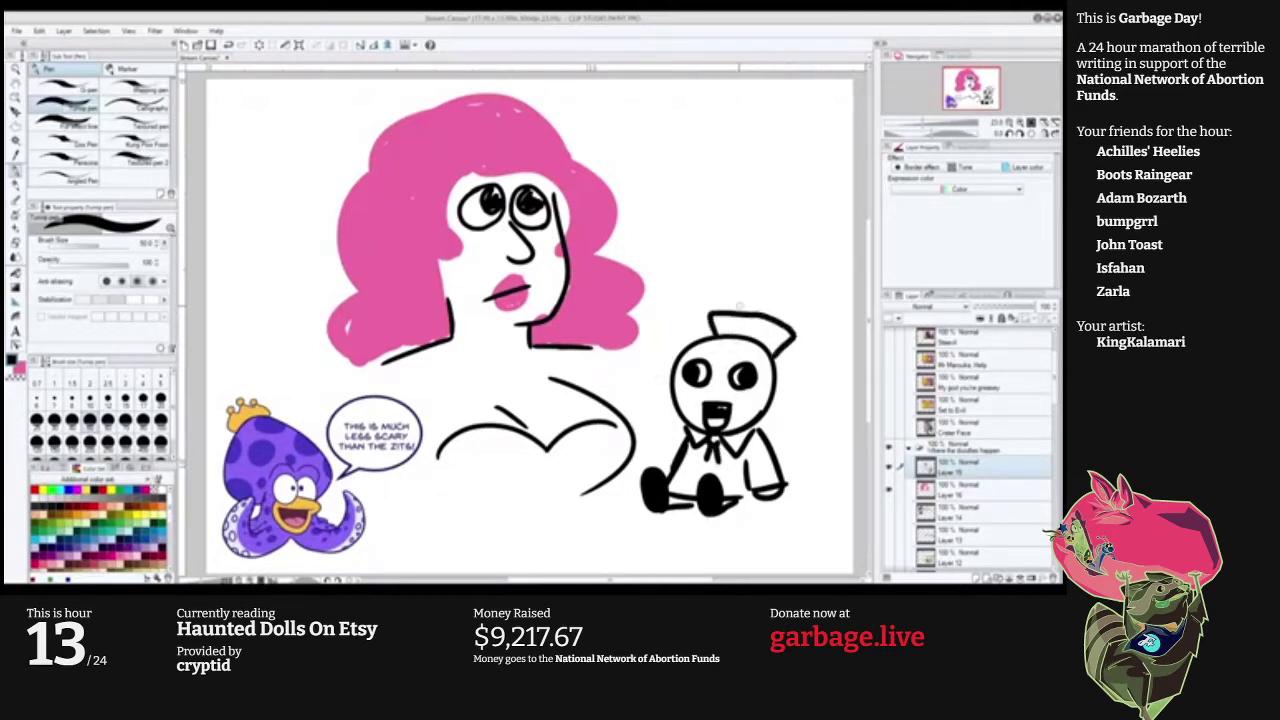
{"action": "mouse_move", "coordinate": [728, 312]}
{"action": "left_mouse_down"}
{"action": "mouse_move", "coordinate": [766, 318]}
{"action": "mouse_move", "coordinate": [704, 258]}
{"action": "mouse_move", "coordinate": [718, 288]}
{"action": "mouse_move", "coordinate": [724, 278]}
{"action": "left_mouse_up"}
{"action": "key", "text": "x"}
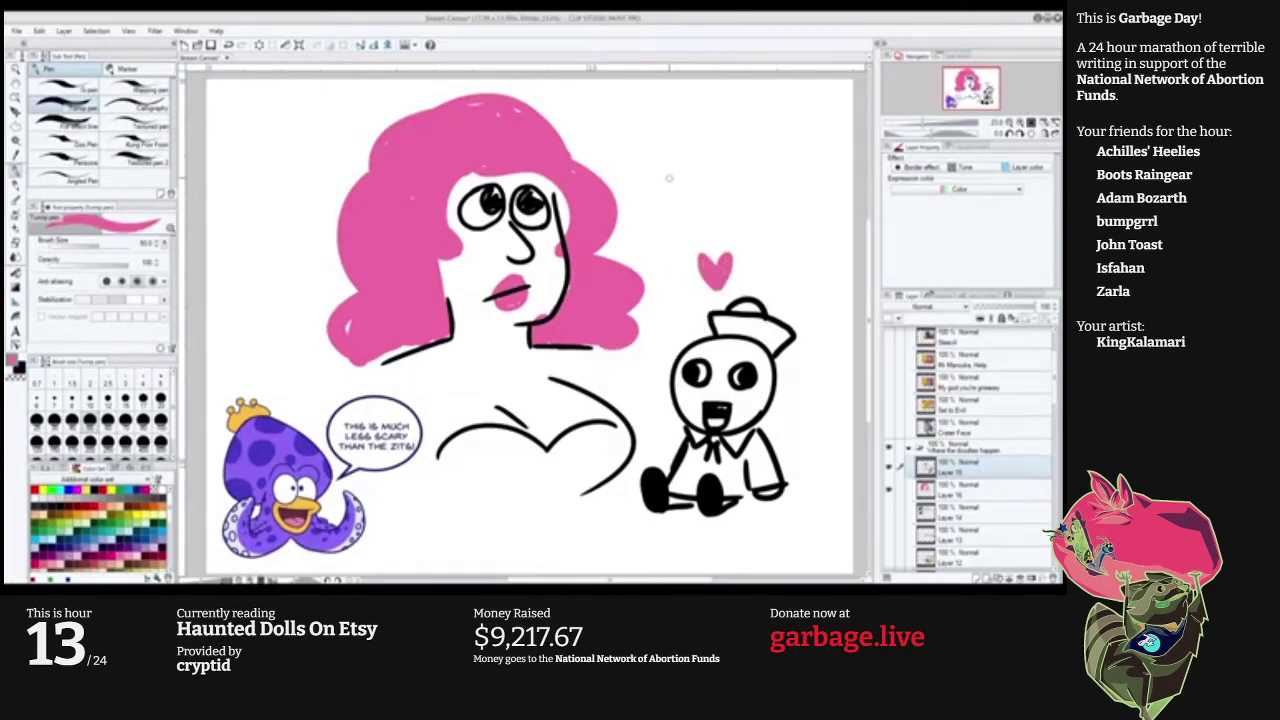
Hand-letter "HAUNTED DOLLS LOVE" in black on two lines above the heart and doll.
{"action": "key", "text": "x"}
{"action": "mouse_move", "coordinate": [615, 100]}
{"action": "left_mouse_down"}
{"action": "mouse_move", "coordinate": [616, 134]}
{"action": "mouse_move", "coordinate": [631, 130]}
{"action": "left_mouse_up"}
{"action": "mouse_move", "coordinate": [615, 121]}
{"action": "left_mouse_down"}
{"action": "mouse_move", "coordinate": [655, 141]}
{"action": "mouse_move", "coordinate": [653, 127]}
{"action": "mouse_move", "coordinate": [684, 112]}
{"action": "mouse_move", "coordinate": [697, 138]}
{"action": "mouse_move", "coordinate": [722, 112]}
{"action": "mouse_move", "coordinate": [741, 140]}
{"action": "mouse_move", "coordinate": [758, 111]}
{"action": "mouse_move", "coordinate": [775, 141]}
{"action": "mouse_move", "coordinate": [776, 111]}
{"action": "left_mouse_up"}
{"action": "key", "text": "ctrl+z"}
{"action": "left_click_drag", "start_coordinate": [762, 126], "coordinate": [787, 145]}
{"action": "left_click_drag", "start_coordinate": [787, 110], "coordinate": [788, 145]}
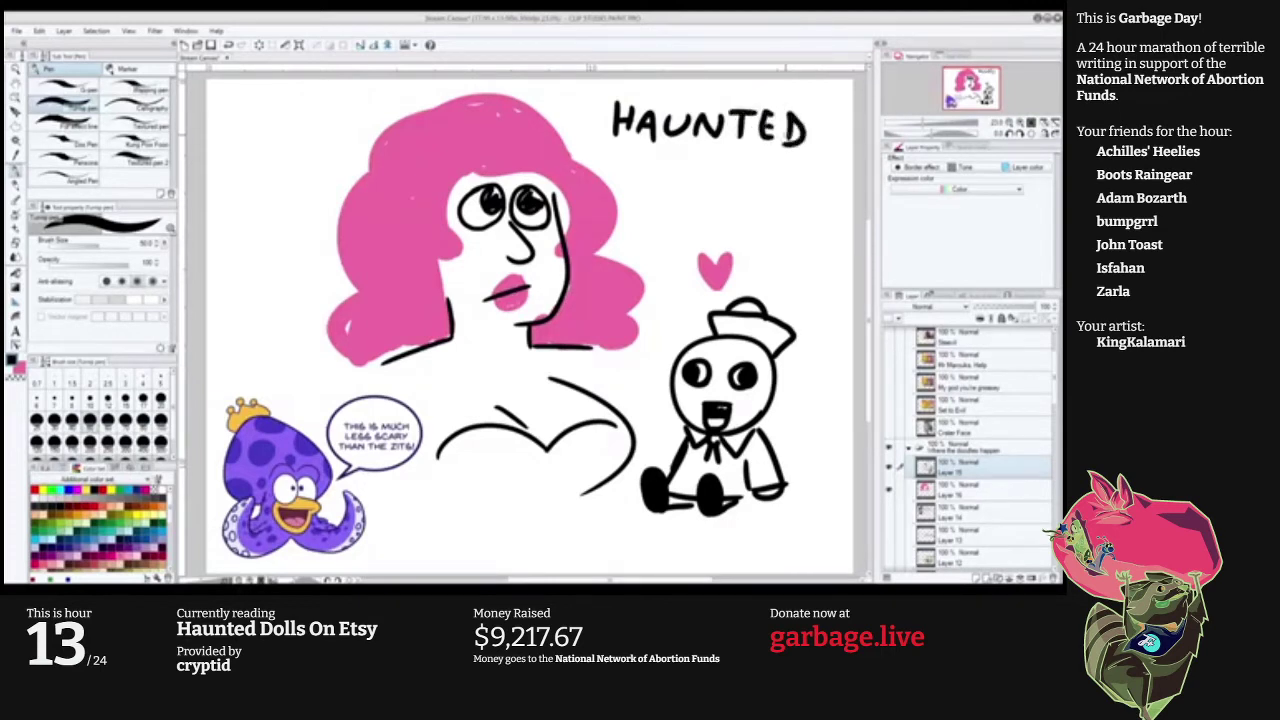
{"action": "left_click_drag", "start_coordinate": [618, 146], "coordinate": [618, 185]}
{"action": "mouse_move", "coordinate": [618, 146]}
{"action": "left_mouse_down"}
{"action": "mouse_move", "coordinate": [621, 186]}
{"action": "mouse_move", "coordinate": [766, 190]}
{"action": "mouse_move", "coordinate": [806, 166]}
{"action": "mouse_move", "coordinate": [826, 190]}
{"action": "mouse_move", "coordinate": [822, 179]}
{"action": "left_mouse_up"}
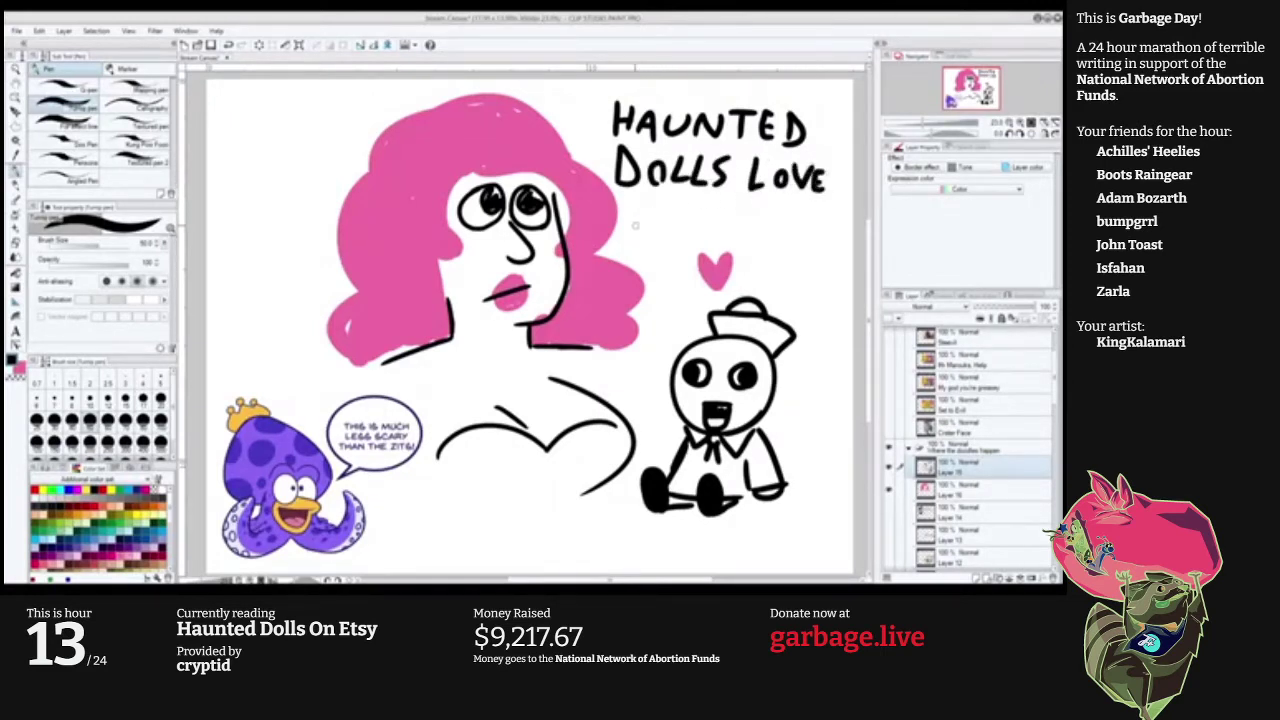
Hand-letter "ROSE Quartz" in black as the caption's third line, just above the heart.
{"action": "left_click_drag", "start_coordinate": [636, 206], "coordinate": [636, 234]}
{"action": "left_click_drag", "start_coordinate": [636, 206], "coordinate": [656, 236]}
{"action": "mouse_move", "coordinate": [676, 206]}
{"action": "left_mouse_down"}
{"action": "mouse_move", "coordinate": [670, 236]}
{"action": "mouse_move", "coordinate": [680, 206]}
{"action": "left_mouse_up"}
{"action": "mouse_move", "coordinate": [716, 204]}
{"action": "left_mouse_down"}
{"action": "mouse_move", "coordinate": [696, 236]}
{"action": "mouse_move", "coordinate": [745, 234]}
{"action": "mouse_move", "coordinate": [740, 216]}
{"action": "mouse_move", "coordinate": [768, 207]}
{"action": "mouse_move", "coordinate": [780, 236]}
{"action": "mouse_move", "coordinate": [828, 224]}
{"action": "mouse_move", "coordinate": [832, 238]}
{"action": "left_mouse_up"}
{"action": "mouse_move", "coordinate": [822, 220]}
{"action": "left_mouse_down"}
{"action": "mouse_move", "coordinate": [846, 218]}
{"action": "mouse_move", "coordinate": [854, 240]}
{"action": "left_mouse_up"}
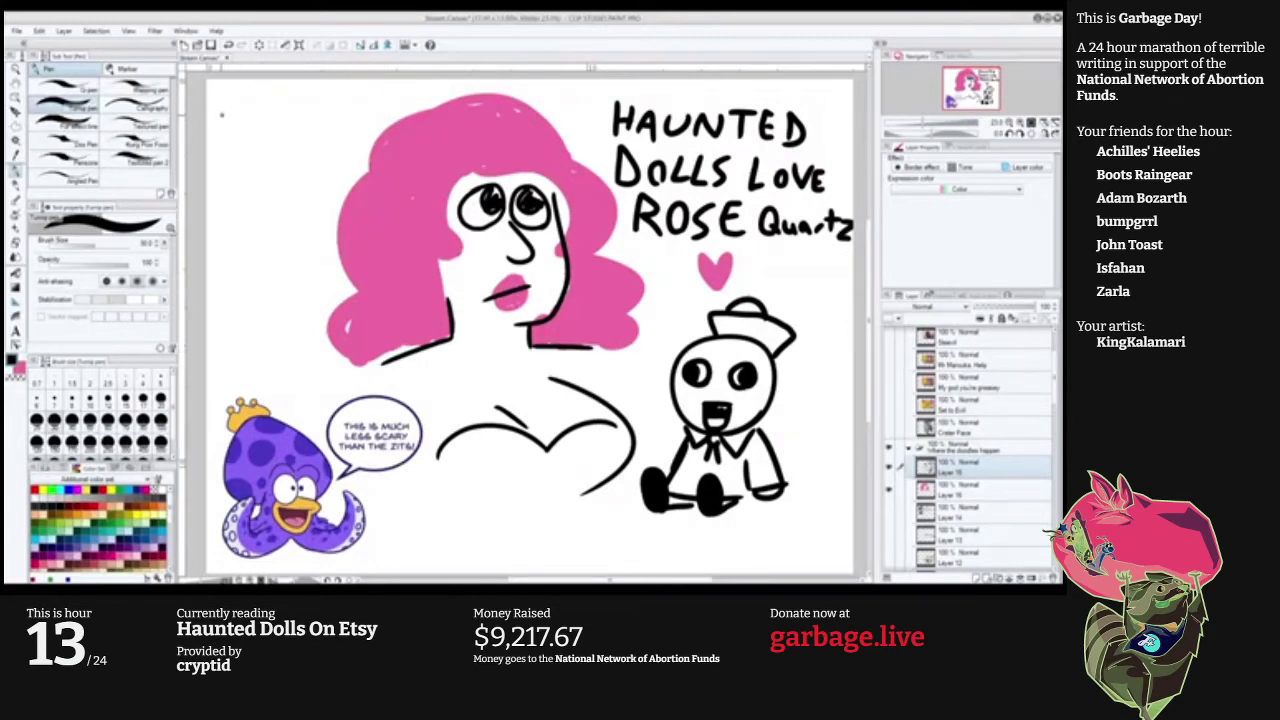
Hand-letter "(I can totally" in smaller black writing at the canvas's upper left, beside the pink hair.
{"action": "left_click_drag", "start_coordinate": [224, 88], "coordinate": [226, 117]}
{"action": "mouse_move", "coordinate": [243, 95]}
{"action": "left_mouse_down"}
{"action": "mouse_move", "coordinate": [254, 116]}
{"action": "mouse_move", "coordinate": [234, 116]}
{"action": "mouse_move", "coordinate": [246, 89]}
{"action": "mouse_move", "coordinate": [246, 114]}
{"action": "mouse_move", "coordinate": [293, 116]}
{"action": "left_mouse_up"}
{"action": "key", "text": "ctrl+z"}
{"action": "key", "text": "ctrl+z"}
{"action": "mouse_move", "coordinate": [297, 104]}
{"action": "left_mouse_down"}
{"action": "mouse_move", "coordinate": [336, 116]}
{"action": "mouse_move", "coordinate": [347, 100]}
{"action": "left_mouse_up"}
{"action": "mouse_move", "coordinate": [352, 102]}
{"action": "left_mouse_down"}
{"action": "mouse_move", "coordinate": [364, 116]}
{"action": "mouse_move", "coordinate": [376, 100]}
{"action": "left_mouse_up"}
{"action": "left_click_drag", "start_coordinate": [370, 108], "coordinate": [382, 114]}
{"action": "left_click_drag", "start_coordinate": [395, 90], "coordinate": [402, 120]}
{"action": "left_click_drag", "start_coordinate": [405, 104], "coordinate": [404, 126]}
Continue the side note with "Draw Rose on-model," on two lines below "(I can totally".
{"action": "mouse_move", "coordinate": [222, 131]}
{"action": "left_mouse_down"}
{"action": "mouse_move", "coordinate": [222, 152]}
{"action": "mouse_move", "coordinate": [246, 142]}
{"action": "left_mouse_up"}
{"action": "left_click_drag", "start_coordinate": [259, 144], "coordinate": [353, 152]}
{"action": "mouse_move", "coordinate": [230, 172]}
{"action": "left_mouse_down"}
{"action": "mouse_move", "coordinate": [222, 182]}
{"action": "mouse_move", "coordinate": [256, 186]}
{"action": "left_mouse_up"}
{"action": "left_click_drag", "start_coordinate": [257, 180], "coordinate": [288, 188]}
{"action": "left_click_drag", "start_coordinate": [297, 180], "coordinate": [333, 187]}
Finish the side note by hand-lettering "Shut up!)" on two lines beneath "on-model,".
{"action": "left_click_drag", "start_coordinate": [239, 204], "coordinate": [221, 226]}
{"action": "mouse_move", "coordinate": [250, 200]}
{"action": "left_mouse_down"}
{"action": "mouse_move", "coordinate": [250, 227]}
{"action": "mouse_move", "coordinate": [293, 226]}
{"action": "left_mouse_up"}
{"action": "left_click_drag", "start_coordinate": [284, 213], "coordinate": [305, 210]}
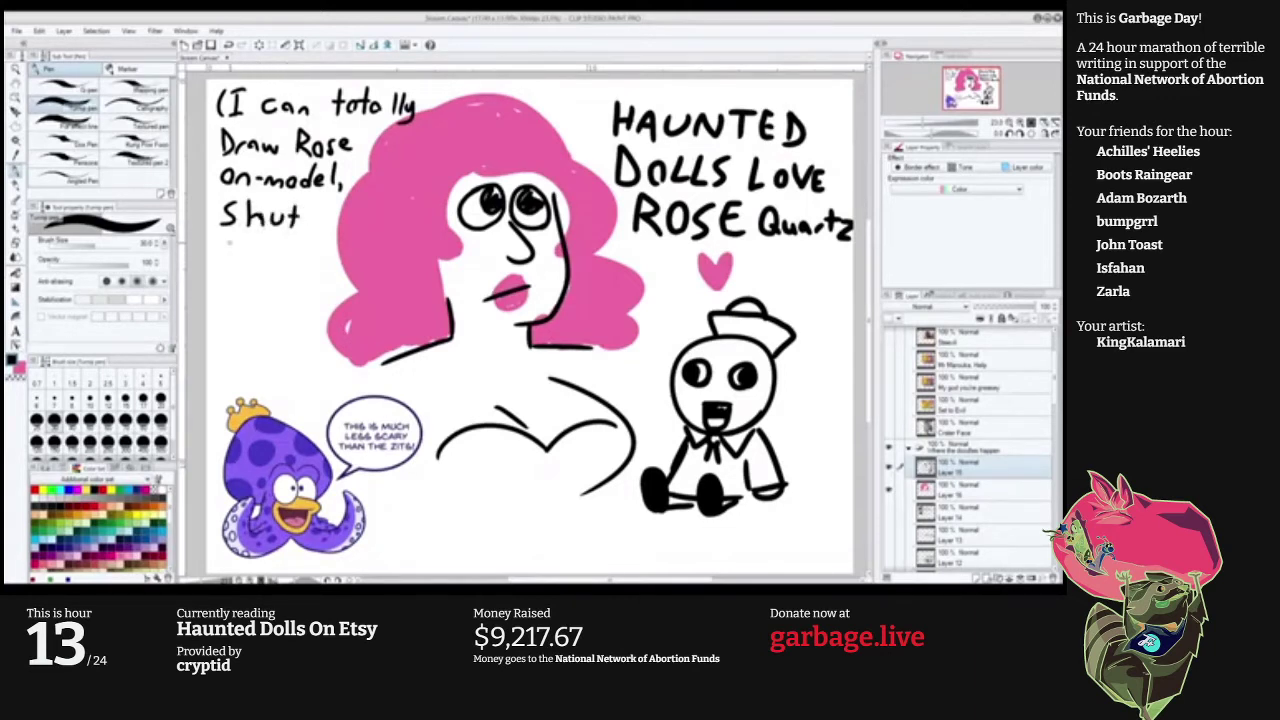
{"action": "mouse_move", "coordinate": [228, 243]}
{"action": "left_mouse_down"}
{"action": "mouse_move", "coordinate": [254, 265]}
{"action": "mouse_move", "coordinate": [271, 249]}
{"action": "mouse_move", "coordinate": [289, 262]}
{"action": "left_mouse_up"}
{"action": "left_click", "coordinate": [272, 256]}
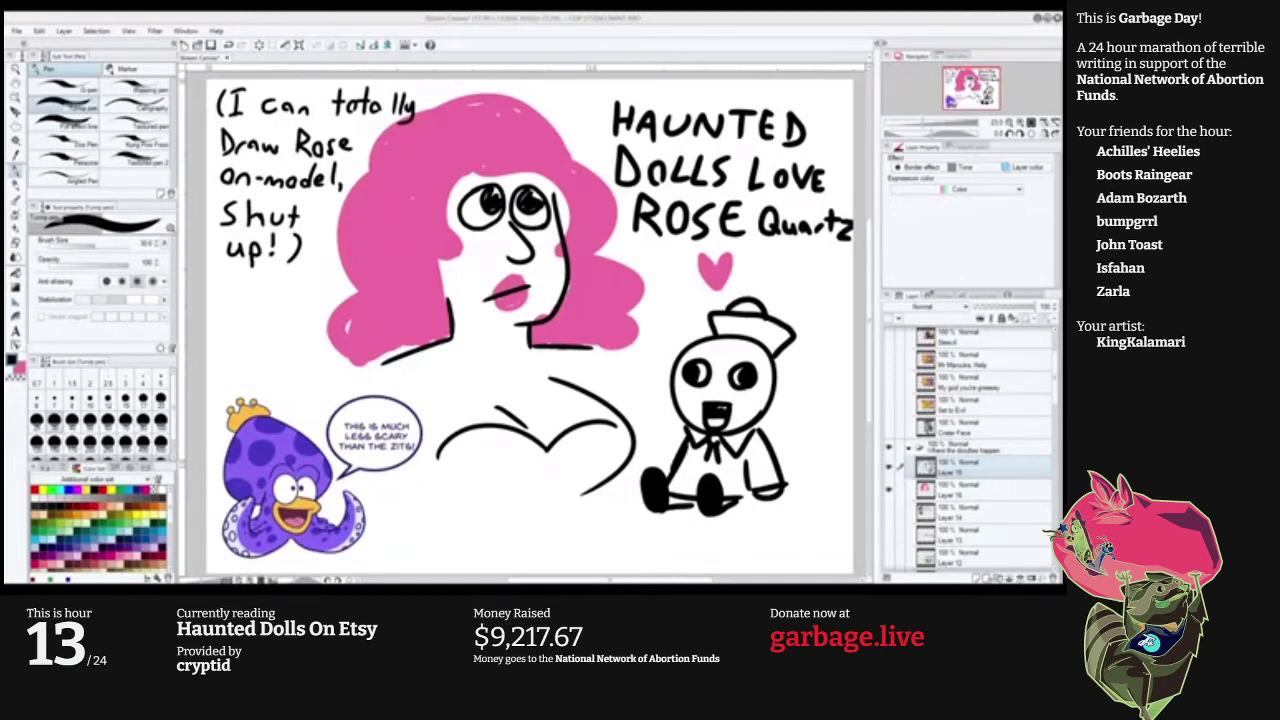
Hide both layers of the Rose Quartz drawing, add a new layer and draw two round eyes with small inward-looking pupils in black.
{"action": "left_click_drag", "start_coordinate": [889, 467], "coordinate": [889, 490]}
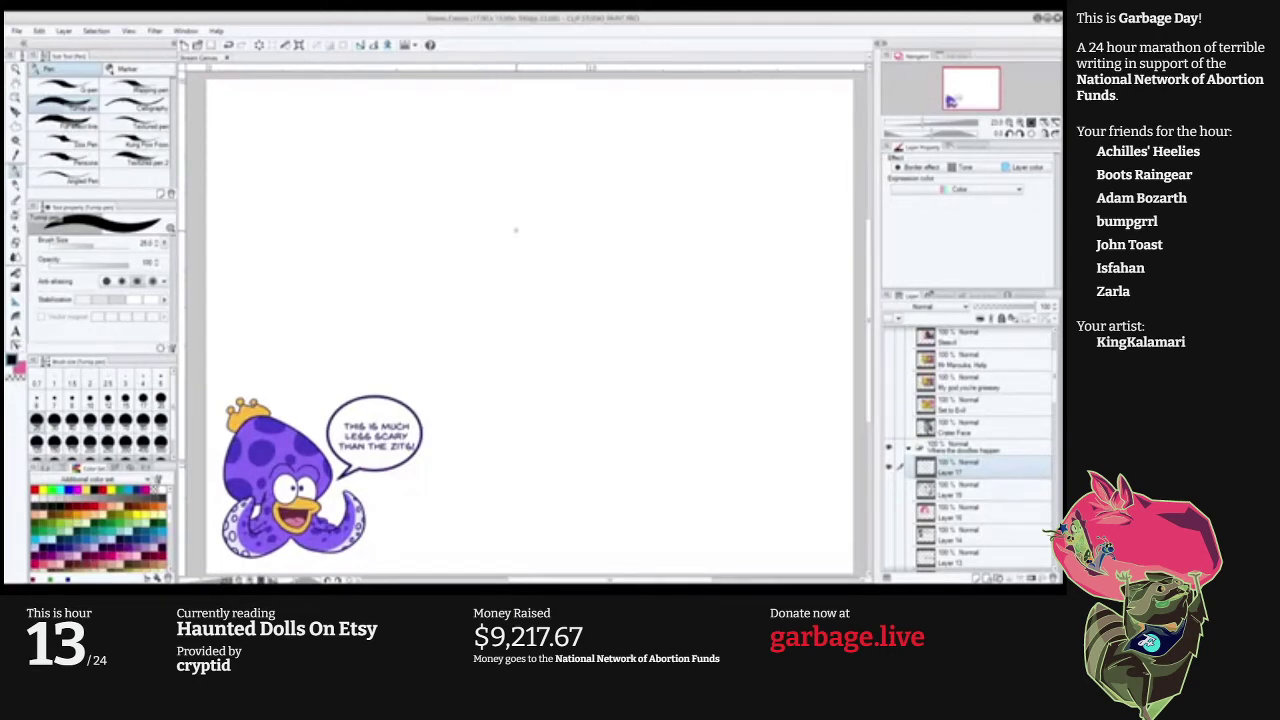
{"action": "mouse_move", "coordinate": [527, 218]}
{"action": "left_mouse_down"}
{"action": "mouse_move", "coordinate": [522, 246]}
{"action": "mouse_move", "coordinate": [528, 220]}
{"action": "mouse_move", "coordinate": [520, 246]}
{"action": "mouse_move", "coordinate": [500, 246]}
{"action": "left_mouse_up"}
{"action": "key", "text": "ctrl+z"}
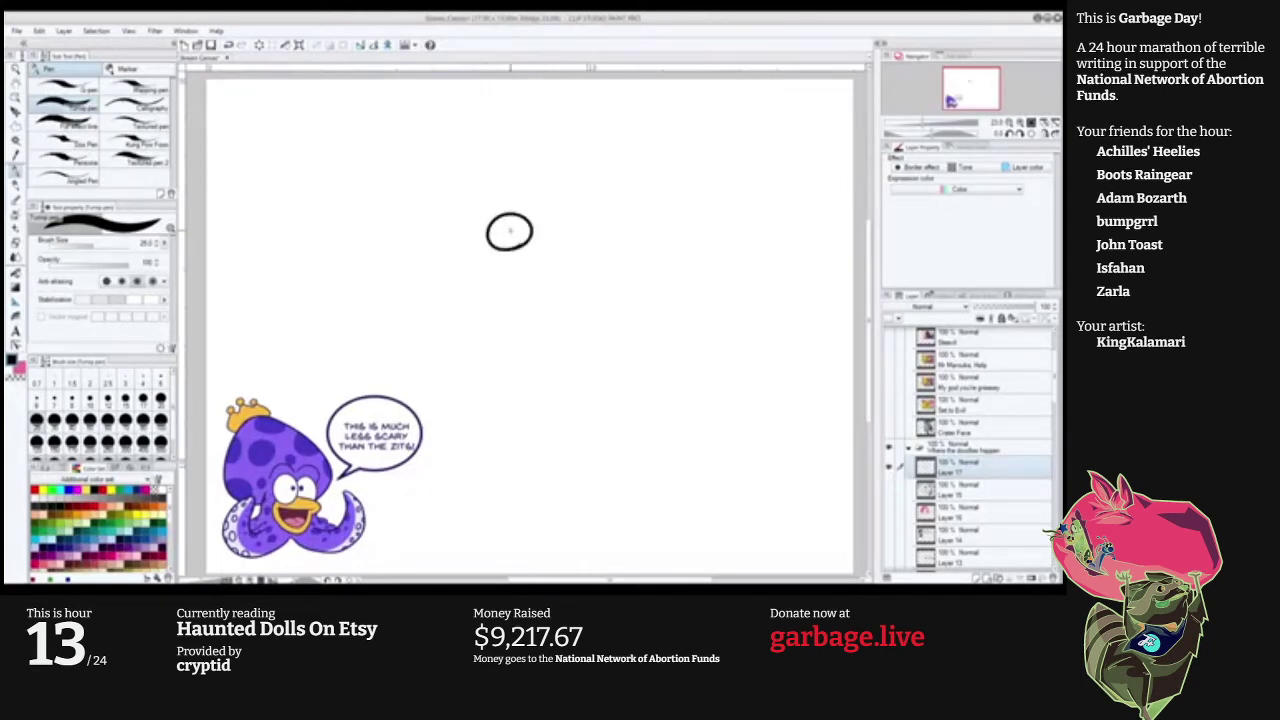
{"action": "mouse_move", "coordinate": [610, 218]}
{"action": "left_mouse_down"}
{"action": "mouse_move", "coordinate": [598, 250]}
{"action": "mouse_move", "coordinate": [614, 214]}
{"action": "left_mouse_up"}
{"action": "key", "text": "ctrl+z"}
{"action": "left_click_drag", "start_coordinate": [511, 230], "coordinate": [593, 232]}
{"action": "key", "text": "ctrl+z"}
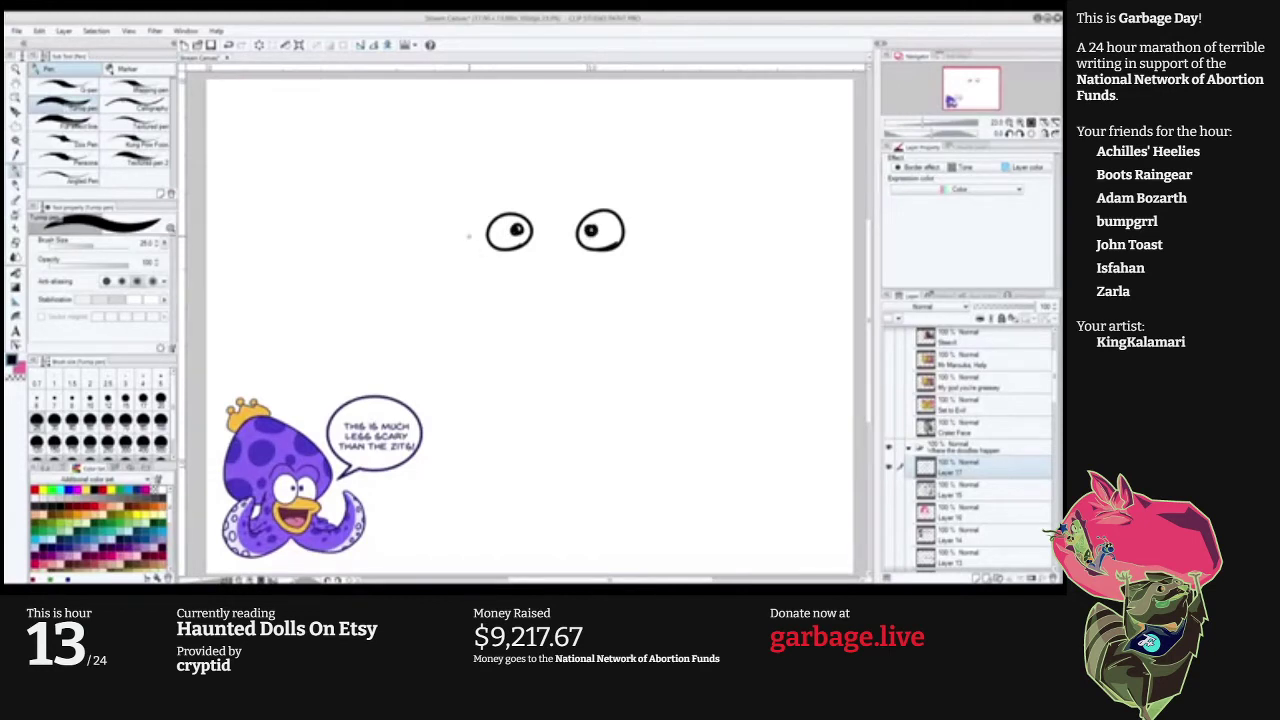
Draw a pointed grin with separate teeth centred below the two eyes.
{"action": "mouse_move", "coordinate": [508, 292]}
{"action": "left_mouse_down"}
{"action": "mouse_move", "coordinate": [588, 295]}
{"action": "mouse_move", "coordinate": [520, 290]}
{"action": "mouse_move", "coordinate": [528, 306]}
{"action": "mouse_move", "coordinate": [588, 298]}
{"action": "mouse_move", "coordinate": [517, 291]}
{"action": "mouse_move", "coordinate": [534, 320]}
{"action": "left_mouse_up"}
{"action": "key", "text": "ctrl+z"}
{"action": "key", "text": "ctrl+z"}
{"action": "mouse_move", "coordinate": [543, 304]}
{"action": "left_mouse_down"}
{"action": "mouse_move", "coordinate": [544, 325]}
{"action": "mouse_move", "coordinate": [556, 319]}
{"action": "left_mouse_up"}
{"action": "left_click_drag", "start_coordinate": [565, 306], "coordinate": [569, 318]}
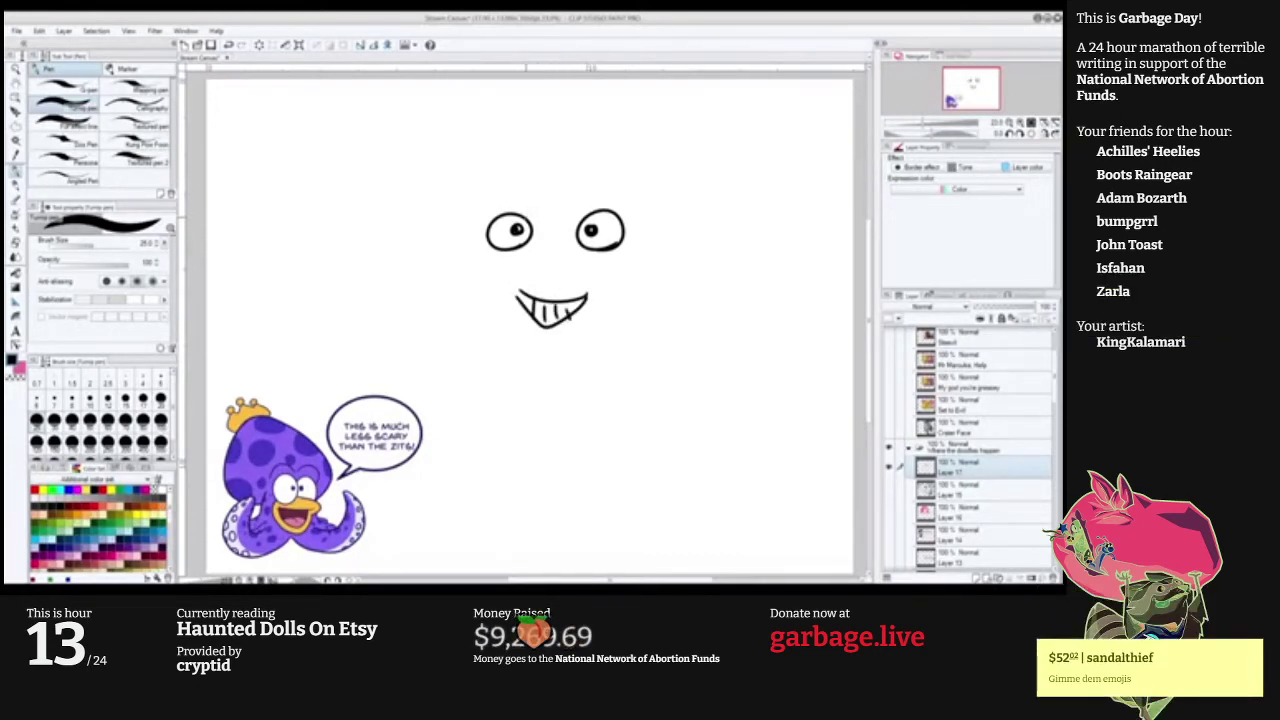
Add angry slanted eyebrows over the eyes and a small snub nose above the grin.
{"action": "mouse_move", "coordinate": [476, 200]}
{"action": "left_mouse_down"}
{"action": "mouse_move", "coordinate": [538, 212]}
{"action": "mouse_move", "coordinate": [629, 204]}
{"action": "left_mouse_up"}
{"action": "left_click", "coordinate": [541, 272]}
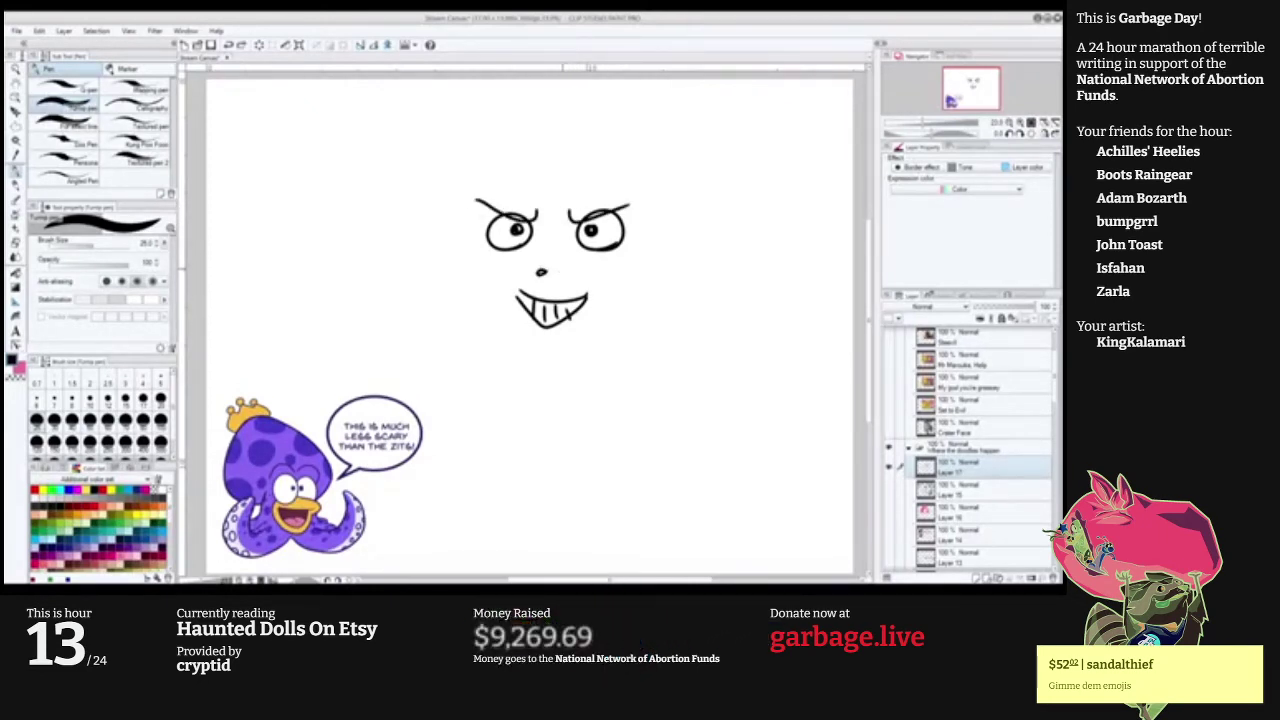
{"action": "key", "text": "ctrl+z"}
{"action": "mouse_move", "coordinate": [536, 271]}
{"action": "left_mouse_down"}
{"action": "mouse_move", "coordinate": [572, 273]}
{"action": "mouse_move", "coordinate": [537, 263]}
{"action": "mouse_move", "coordinate": [566, 265]}
{"action": "mouse_move", "coordinate": [558, 231]}
{"action": "left_mouse_up"}
{"action": "key", "text": "ctrl+z"}
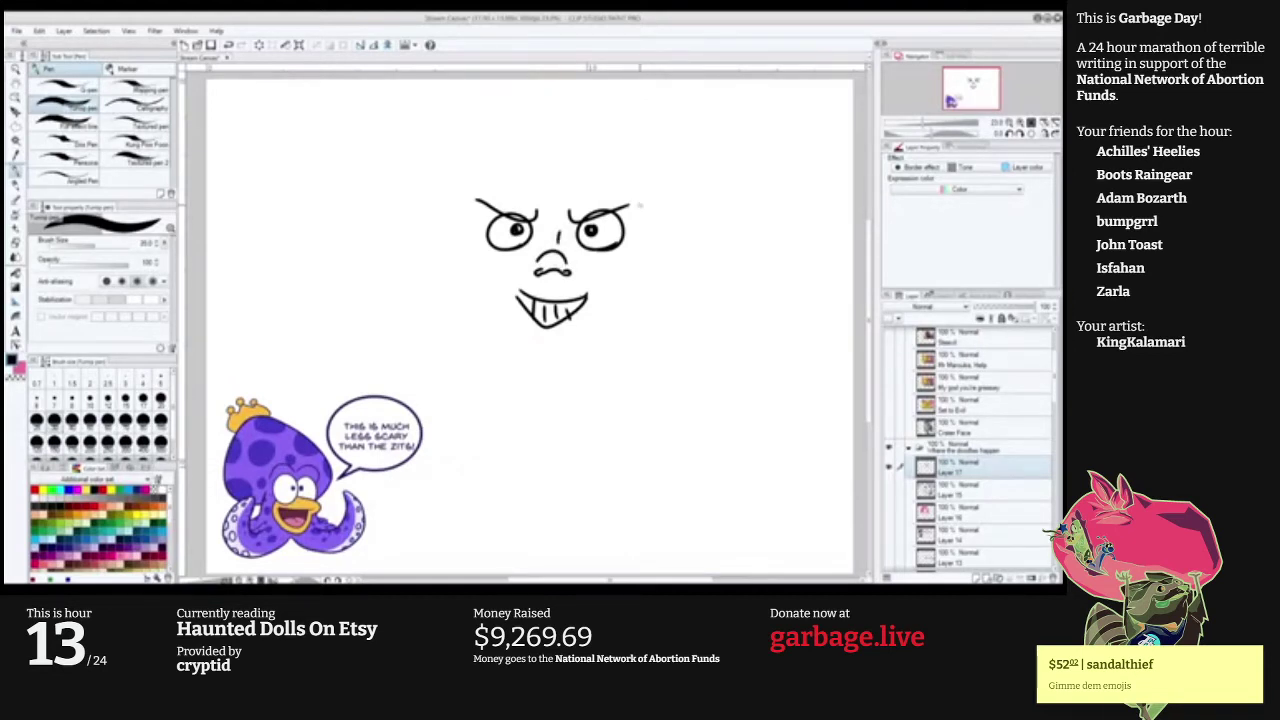
Draw the wide jaw outline around the grinning face, with a double chin and wrinkle lines on the forehead.
{"action": "mouse_move", "coordinate": [645, 198]}
{"action": "left_mouse_down"}
{"action": "mouse_move", "coordinate": [657, 268]}
{"action": "mouse_move", "coordinate": [523, 359]}
{"action": "left_mouse_up"}
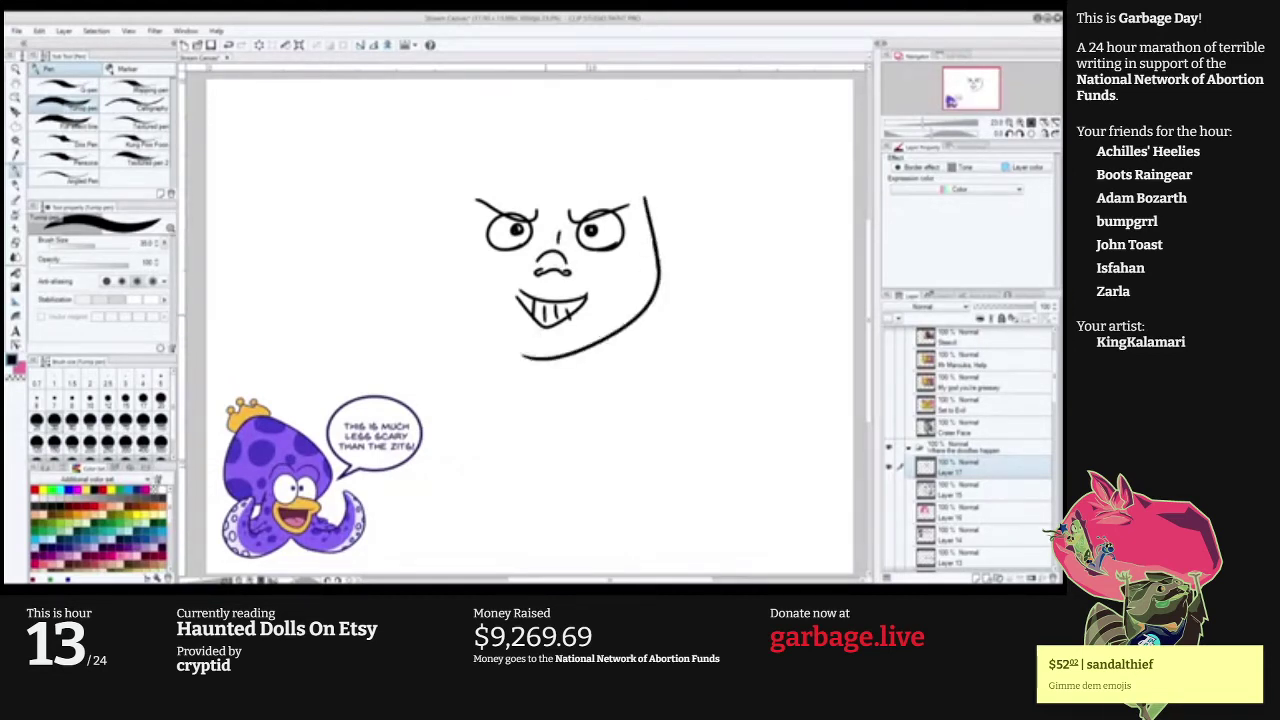
{"action": "key", "text": "ctrl+z"}
{"action": "left_click_drag", "start_coordinate": [657, 262], "coordinate": [560, 338]}
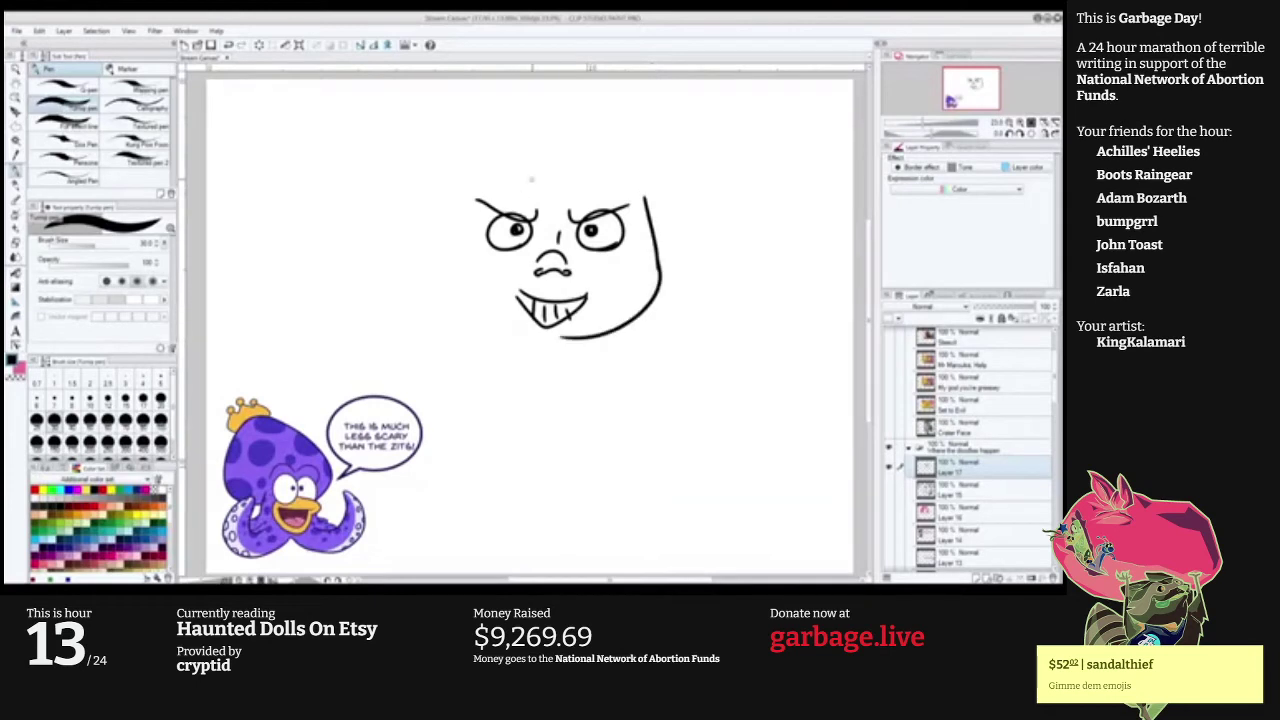
{"action": "left_click_drag", "start_coordinate": [536, 187], "coordinate": [562, 182]}
{"action": "mouse_move", "coordinate": [578, 340]}
{"action": "left_mouse_down"}
{"action": "mouse_move", "coordinate": [453, 291]}
{"action": "mouse_move", "coordinate": [459, 218]}
{"action": "mouse_move", "coordinate": [577, 346]}
{"action": "mouse_move", "coordinate": [504, 338]}
{"action": "mouse_move", "coordinate": [465, 201]}
{"action": "mouse_move", "coordinate": [458, 212]}
{"action": "mouse_move", "coordinate": [527, 341]}
{"action": "mouse_move", "coordinate": [610, 345]}
{"action": "mouse_move", "coordinate": [488, 346]}
{"action": "left_mouse_up"}
{"action": "key", "text": "ctrl+z"}
{"action": "key", "text": "ctrl+z"}
{"action": "key", "text": "ctrl+z"}
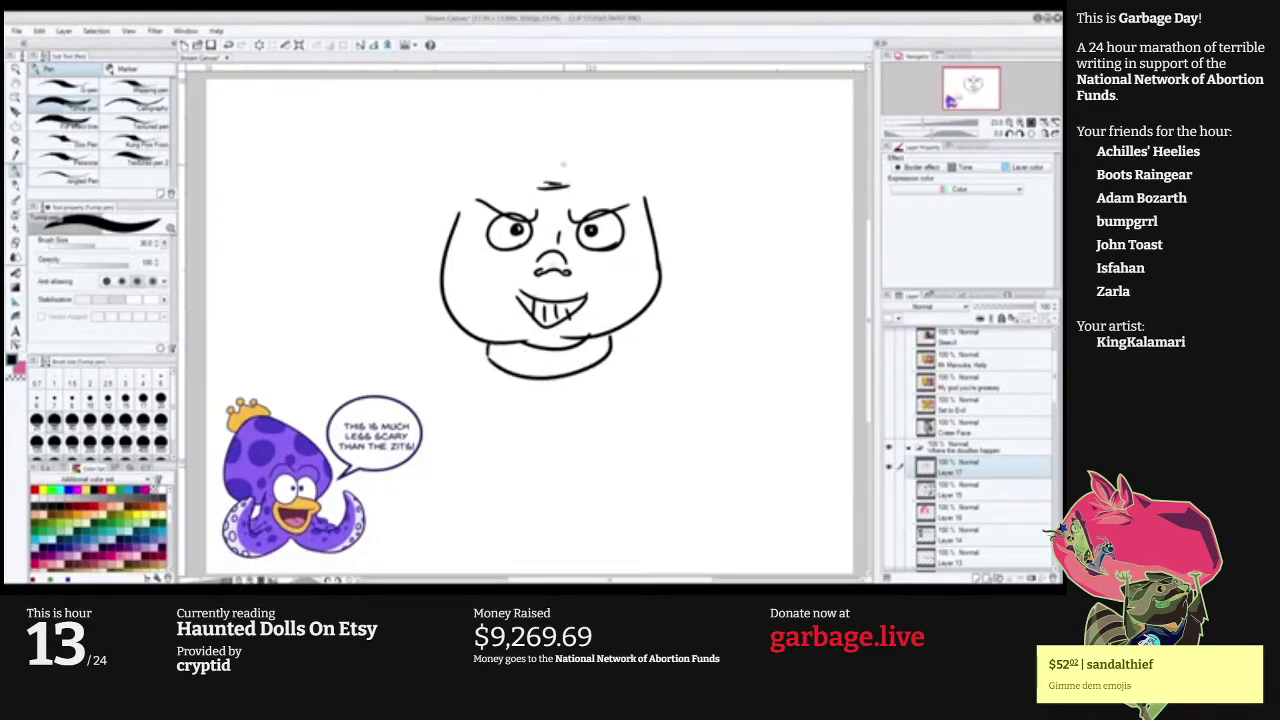
Draw a spiky tuft of orange hair rising from the centre of the doll's forehead, with strands starting across one side.
{"action": "mouse_move", "coordinate": [541, 168]}
{"action": "left_mouse_down"}
{"action": "mouse_move", "coordinate": [451, 157]}
{"action": "mouse_move", "coordinate": [424, 184]}
{"action": "left_mouse_up"}
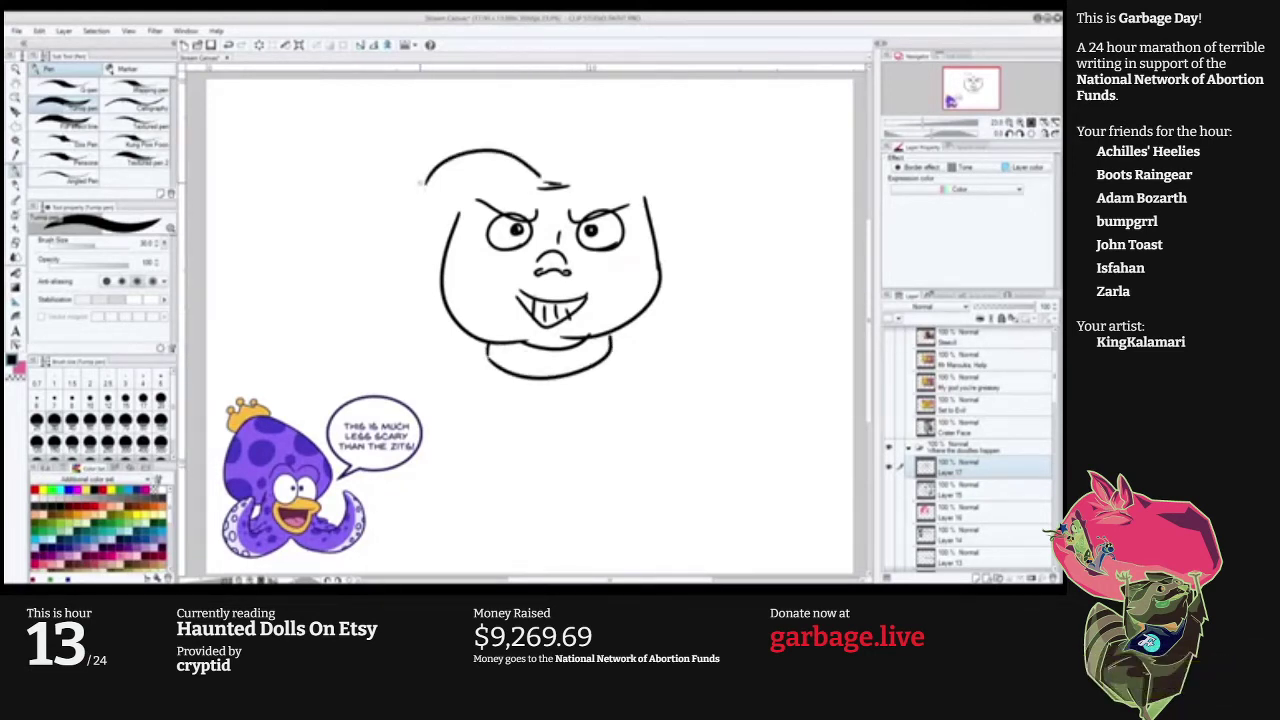
{"action": "key", "text": "ctrl+z"}
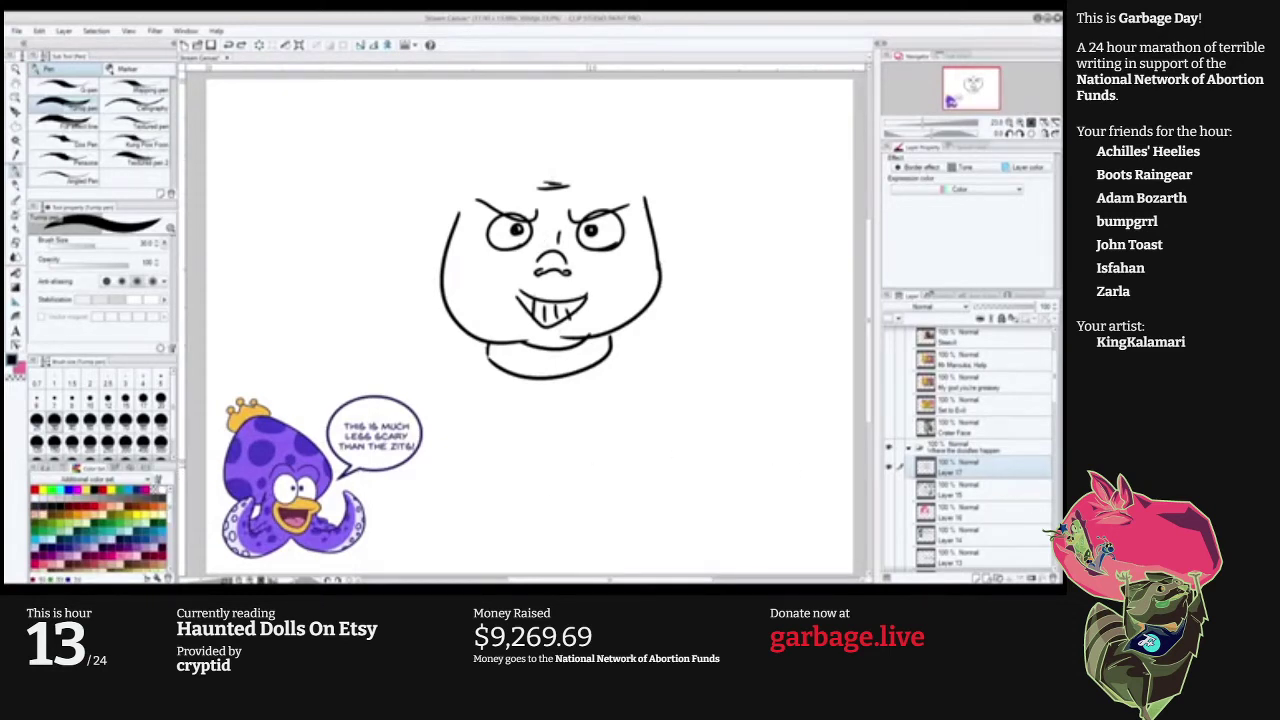
{"action": "left_click", "coordinate": [162, 506]}
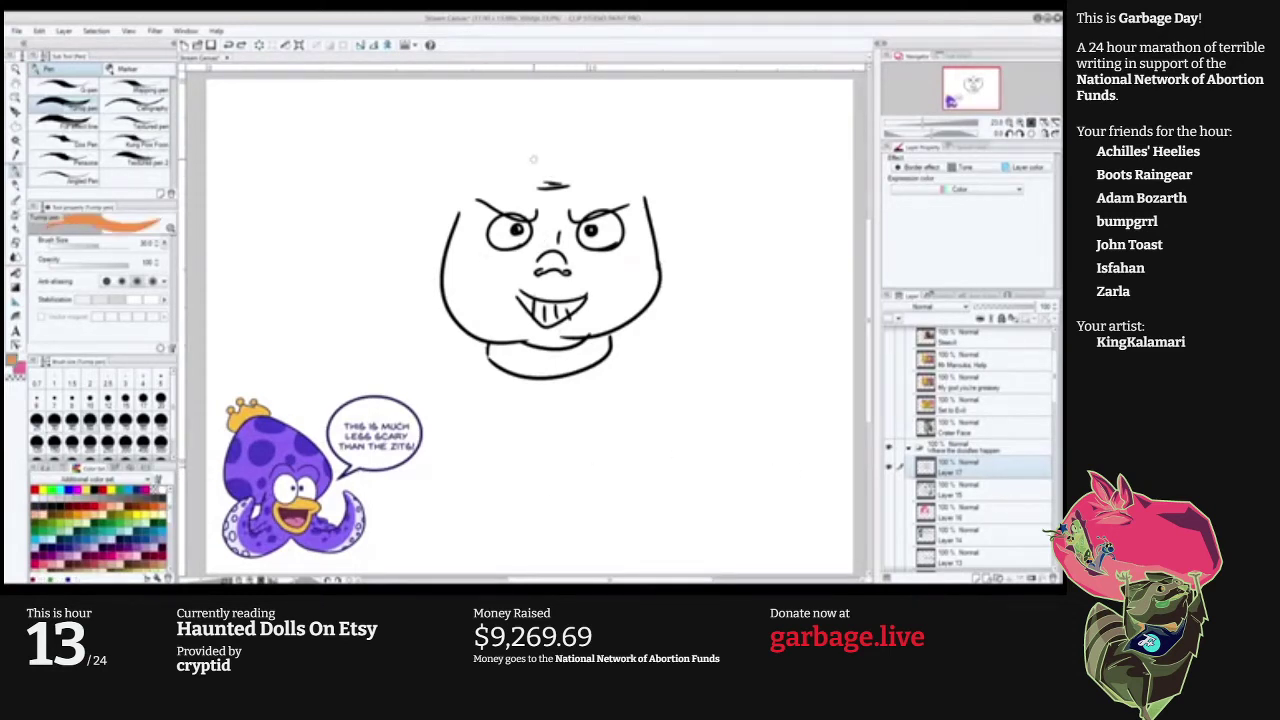
{"action": "mouse_move", "coordinate": [562, 172]}
{"action": "left_mouse_down"}
{"action": "mouse_move", "coordinate": [605, 122]}
{"action": "mouse_move", "coordinate": [585, 108]}
{"action": "left_mouse_up"}
{"action": "key", "text": "ctrl+z"}
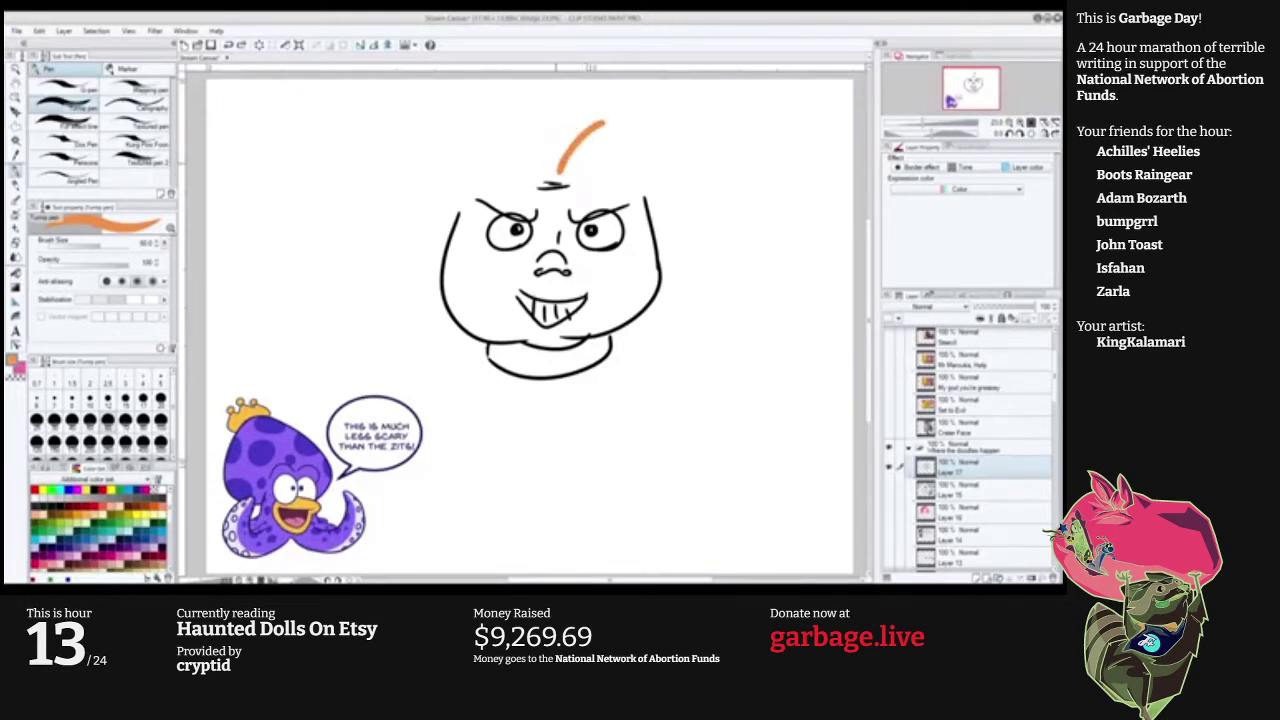
{"action": "mouse_move", "coordinate": [560, 172]}
{"action": "left_mouse_down"}
{"action": "mouse_move", "coordinate": [606, 105]}
{"action": "mouse_move", "coordinate": [503, 116]}
{"action": "mouse_move", "coordinate": [565, 108]}
{"action": "mouse_move", "coordinate": [560, 155]}
{"action": "mouse_move", "coordinate": [580, 107]}
{"action": "mouse_move", "coordinate": [530, 110]}
{"action": "left_mouse_up"}
{"action": "mouse_move", "coordinate": [549, 165]}
{"action": "left_mouse_down"}
{"action": "mouse_move", "coordinate": [542, 111]}
{"action": "mouse_move", "coordinate": [531, 124]}
{"action": "left_mouse_up"}
{"action": "mouse_move", "coordinate": [545, 172]}
{"action": "left_mouse_down"}
{"action": "mouse_move", "coordinate": [434, 238]}
{"action": "mouse_move", "coordinate": [526, 160]}
{"action": "mouse_move", "coordinate": [450, 236]}
{"action": "mouse_move", "coordinate": [466, 174]}
{"action": "mouse_move", "coordinate": [530, 155]}
{"action": "left_mouse_up"}
{"action": "key", "text": "ctrl+z"}
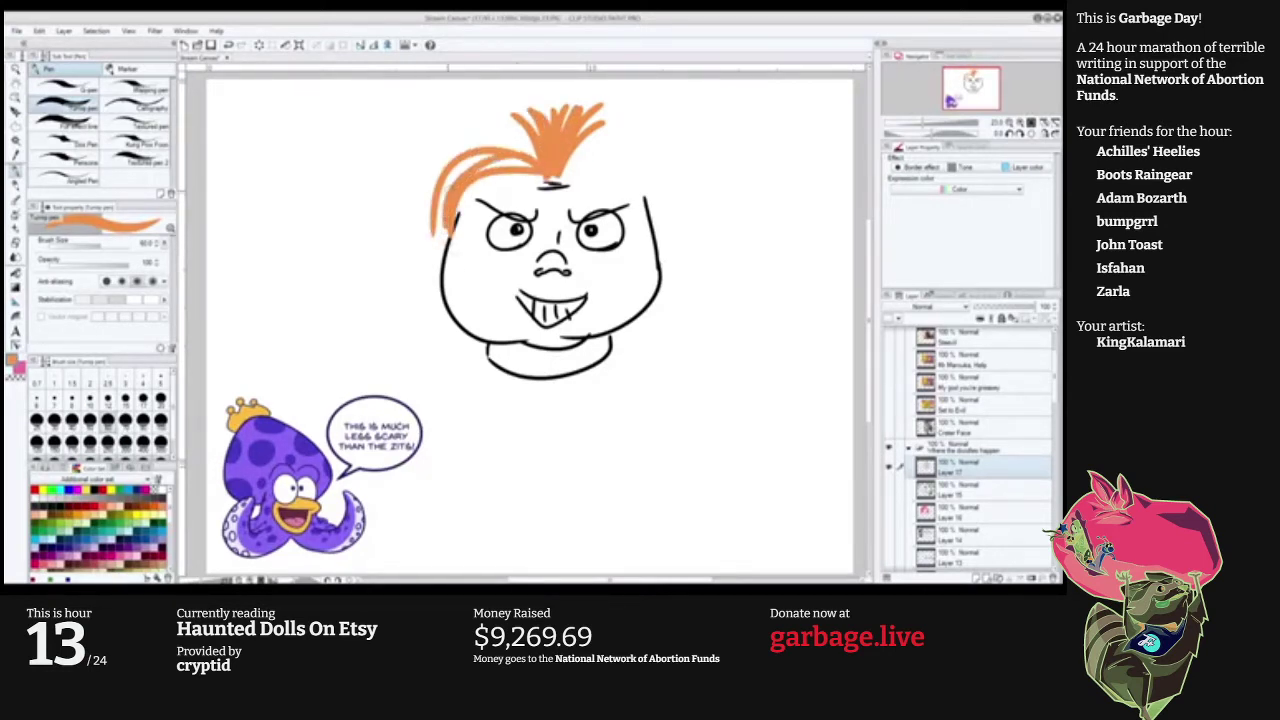
Fill out the swept orange hair between the central tuft and the temple beside the squid's side of the canvas.
{"action": "mouse_move", "coordinate": [448, 192]}
{"action": "left_mouse_down"}
{"action": "mouse_move", "coordinate": [525, 160]}
{"action": "mouse_move", "coordinate": [482, 172]}
{"action": "mouse_move", "coordinate": [428, 140]}
{"action": "mouse_move", "coordinate": [415, 169]}
{"action": "left_mouse_up"}
{"action": "mouse_move", "coordinate": [530, 152]}
{"action": "left_mouse_down"}
{"action": "mouse_move", "coordinate": [417, 208]}
{"action": "mouse_move", "coordinate": [510, 140]}
{"action": "left_mouse_up"}
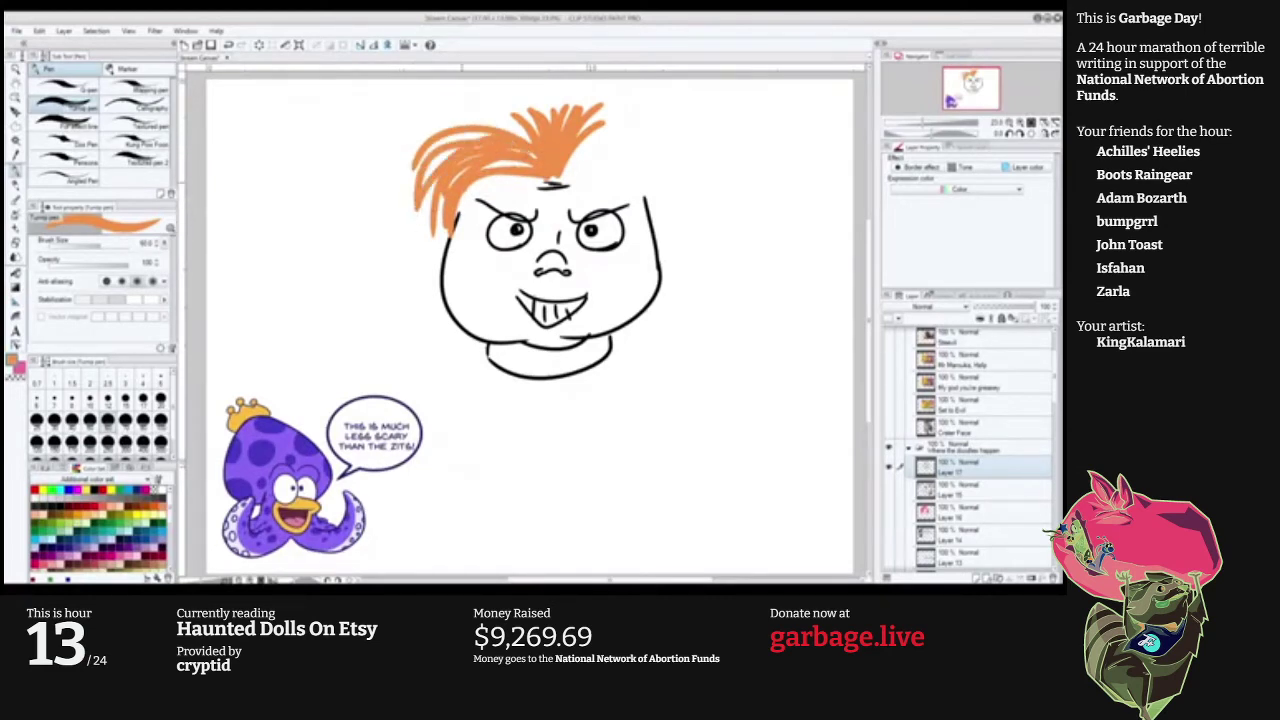
{"action": "mouse_move", "coordinate": [462, 183]}
{"action": "left_mouse_down"}
{"action": "mouse_move", "coordinate": [532, 163]}
{"action": "mouse_move", "coordinate": [420, 162]}
{"action": "left_mouse_up"}
{"action": "mouse_move", "coordinate": [528, 136]}
{"action": "left_mouse_down"}
{"action": "mouse_move", "coordinate": [424, 142]}
{"action": "mouse_move", "coordinate": [518, 130]}
{"action": "left_mouse_up"}
Draw matching orange hair strands sweeping from the tuft over the opposite side of the doll's head.
{"action": "mouse_move", "coordinate": [553, 178]}
{"action": "left_mouse_down"}
{"action": "mouse_move", "coordinate": [674, 210]}
{"action": "mouse_move", "coordinate": [654, 150]}
{"action": "mouse_move", "coordinate": [660, 174]}
{"action": "left_mouse_up"}
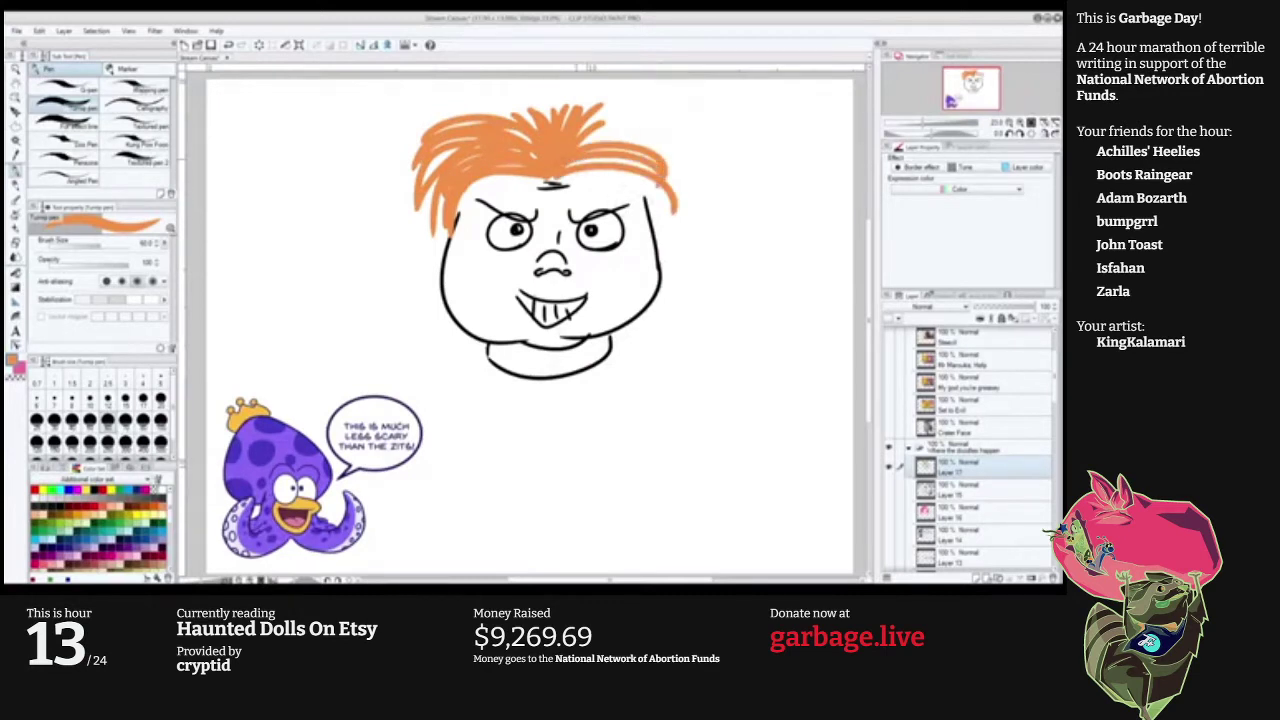
{"action": "left_click_drag", "start_coordinate": [575, 160], "coordinate": [658, 253]}
{"action": "key", "text": "ctrl+z"}
{"action": "mouse_move", "coordinate": [557, 180]}
{"action": "left_mouse_down"}
{"action": "mouse_move", "coordinate": [662, 252]}
{"action": "mouse_move", "coordinate": [570, 168]}
{"action": "mouse_move", "coordinate": [661, 191]}
{"action": "left_mouse_up"}
{"action": "mouse_move", "coordinate": [576, 144]}
{"action": "left_mouse_down"}
{"action": "mouse_move", "coordinate": [650, 134]}
{"action": "mouse_move", "coordinate": [668, 165]}
{"action": "left_mouse_up"}
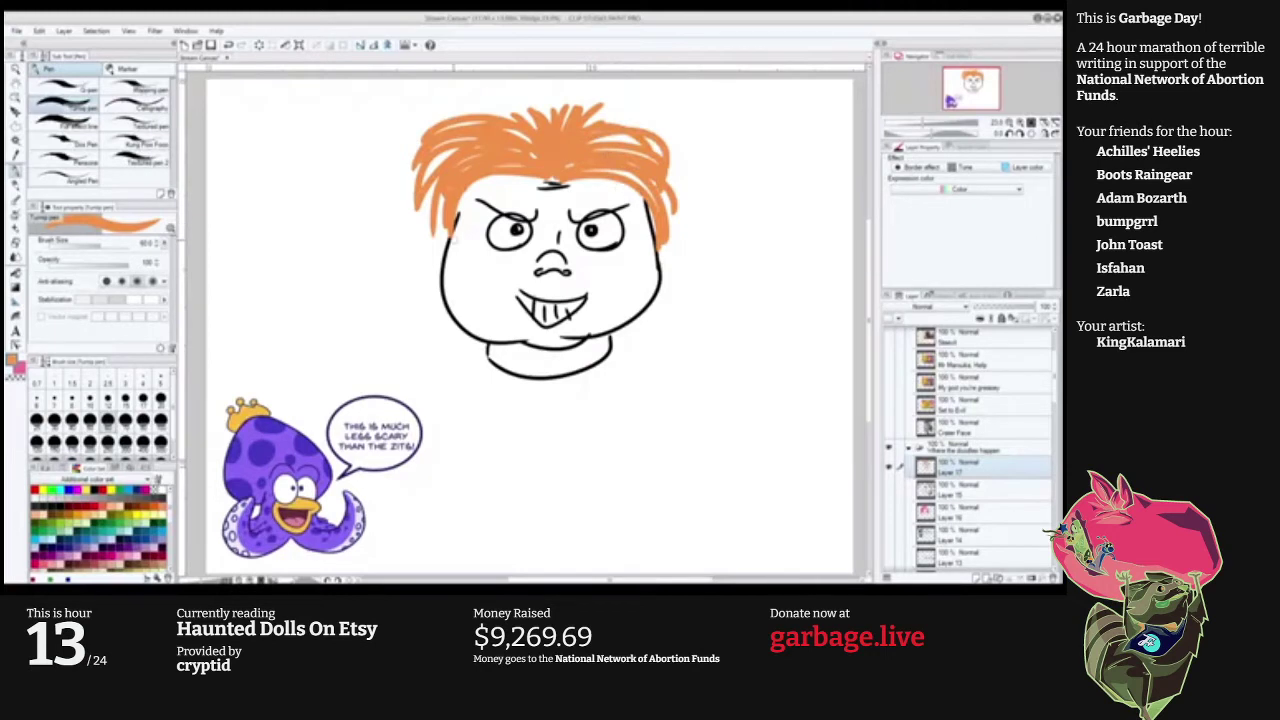
Extend the orange hair into long locks hanging down both sides of the face to mouth level.
{"action": "left_click_drag", "start_coordinate": [444, 196], "coordinate": [410, 330]}
{"action": "key", "text": "ctrl+z"}
{"action": "mouse_move", "coordinate": [434, 190]}
{"action": "left_mouse_down"}
{"action": "mouse_move", "coordinate": [406, 278]}
{"action": "mouse_move", "coordinate": [426, 300]}
{"action": "left_mouse_up"}
{"action": "mouse_move", "coordinate": [446, 224]}
{"action": "left_mouse_down"}
{"action": "mouse_move", "coordinate": [424, 306]}
{"action": "mouse_move", "coordinate": [410, 304]}
{"action": "mouse_move", "coordinate": [436, 292]}
{"action": "left_mouse_up"}
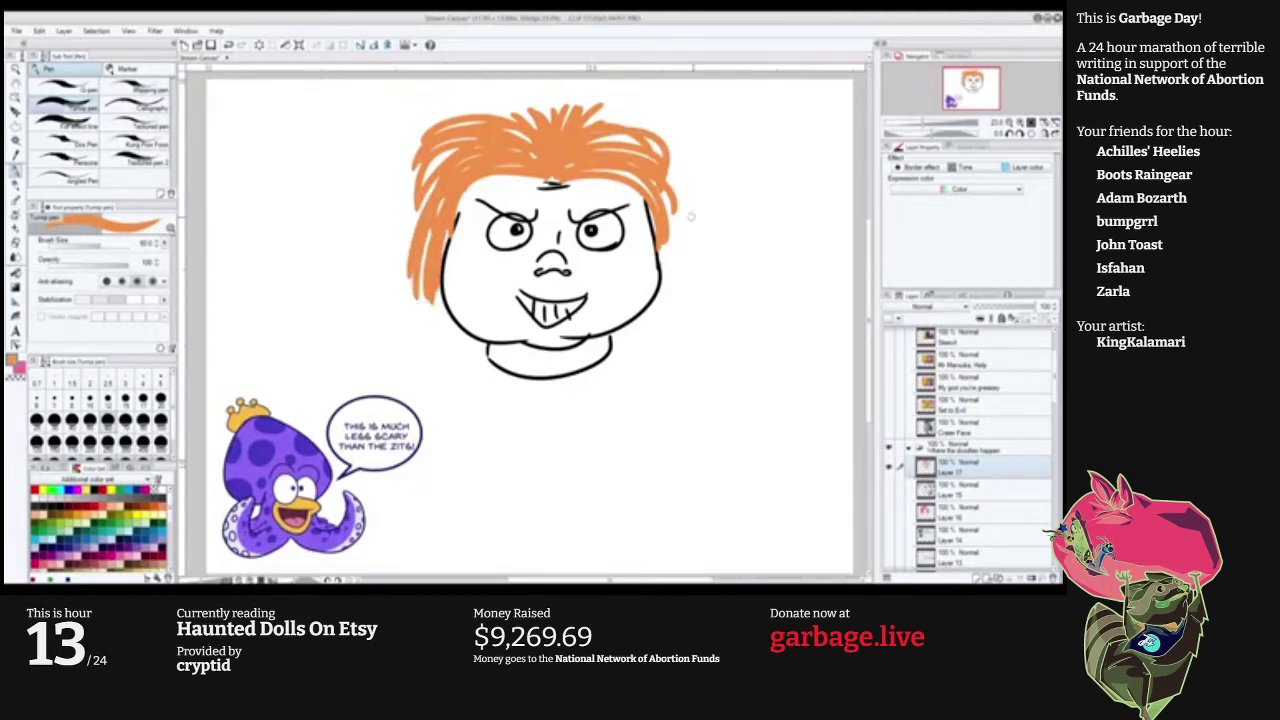
{"action": "left_click_drag", "start_coordinate": [660, 190], "coordinate": [680, 300]}
{"action": "left_click_drag", "start_coordinate": [668, 240], "coordinate": [676, 300]}
{"action": "left_click_drag", "start_coordinate": [666, 246], "coordinate": [672, 314]}
Draw a long stitched scar in dark red curving from the hairline around one eye and down the cheek.
{"action": "key", "text": "x"}
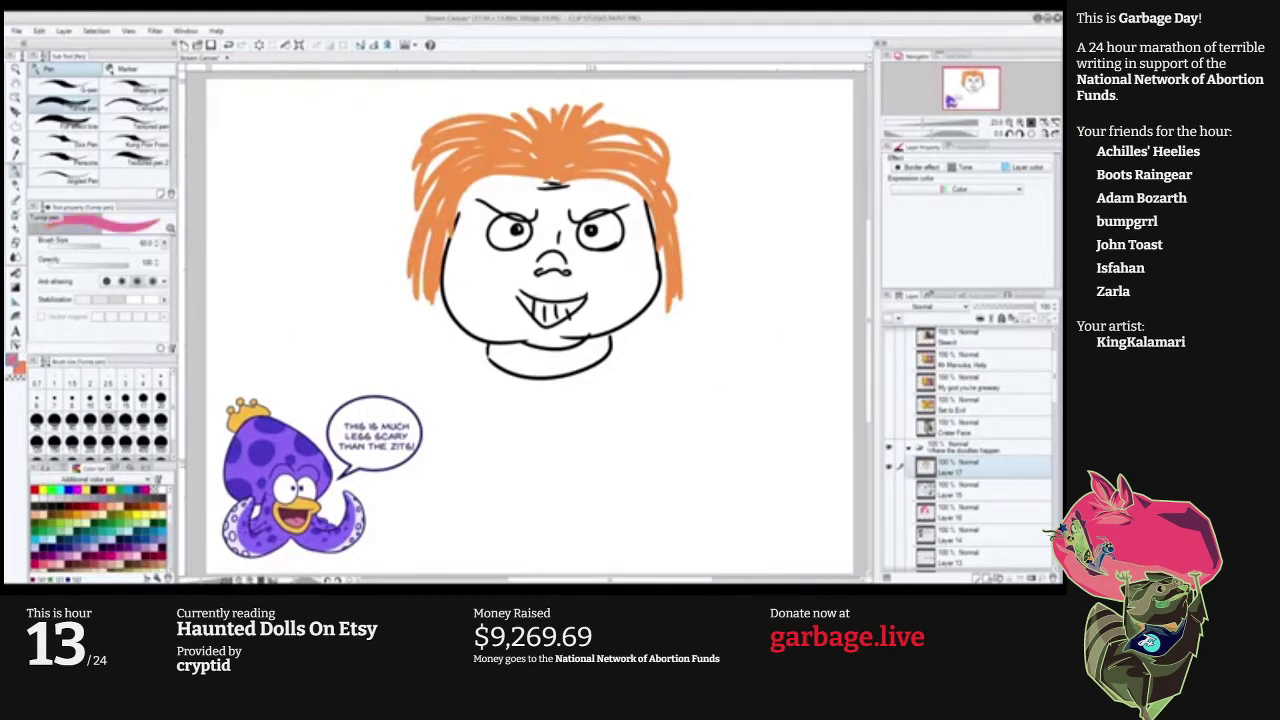
{"action": "left_click", "coordinate": [449, 295], "text": "alt"}
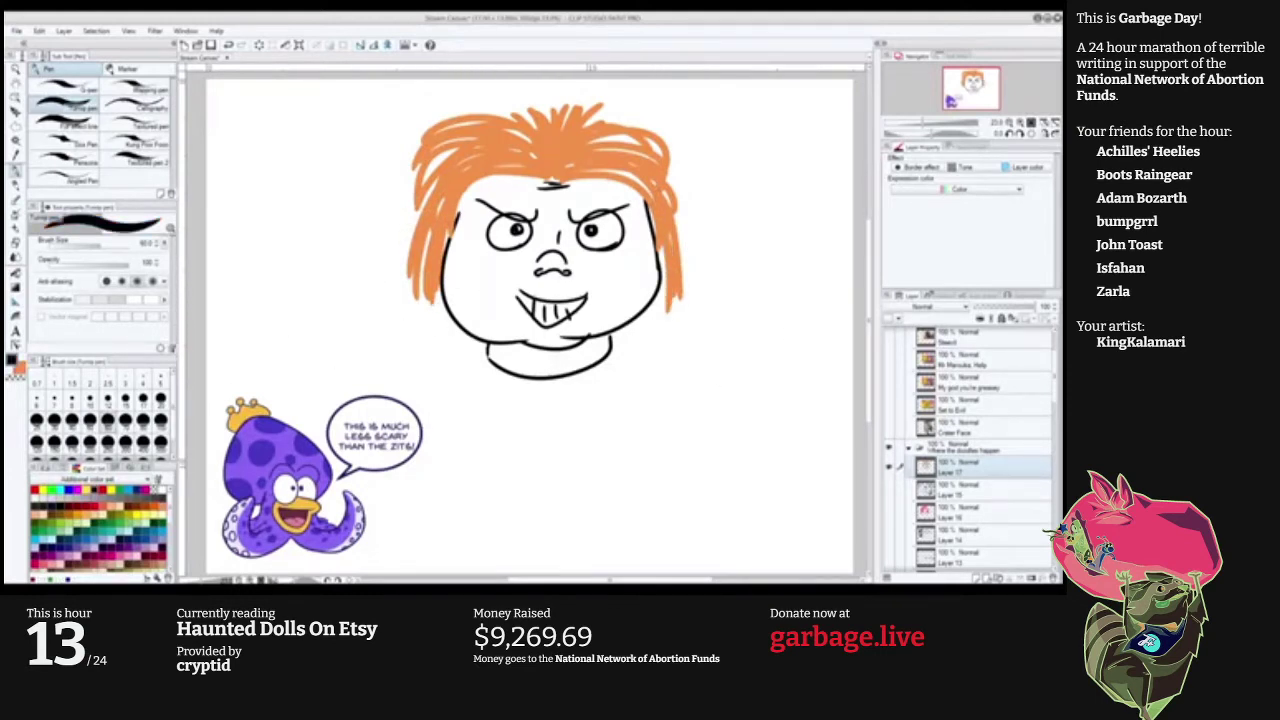
{"action": "left_click", "coordinate": [94, 490]}
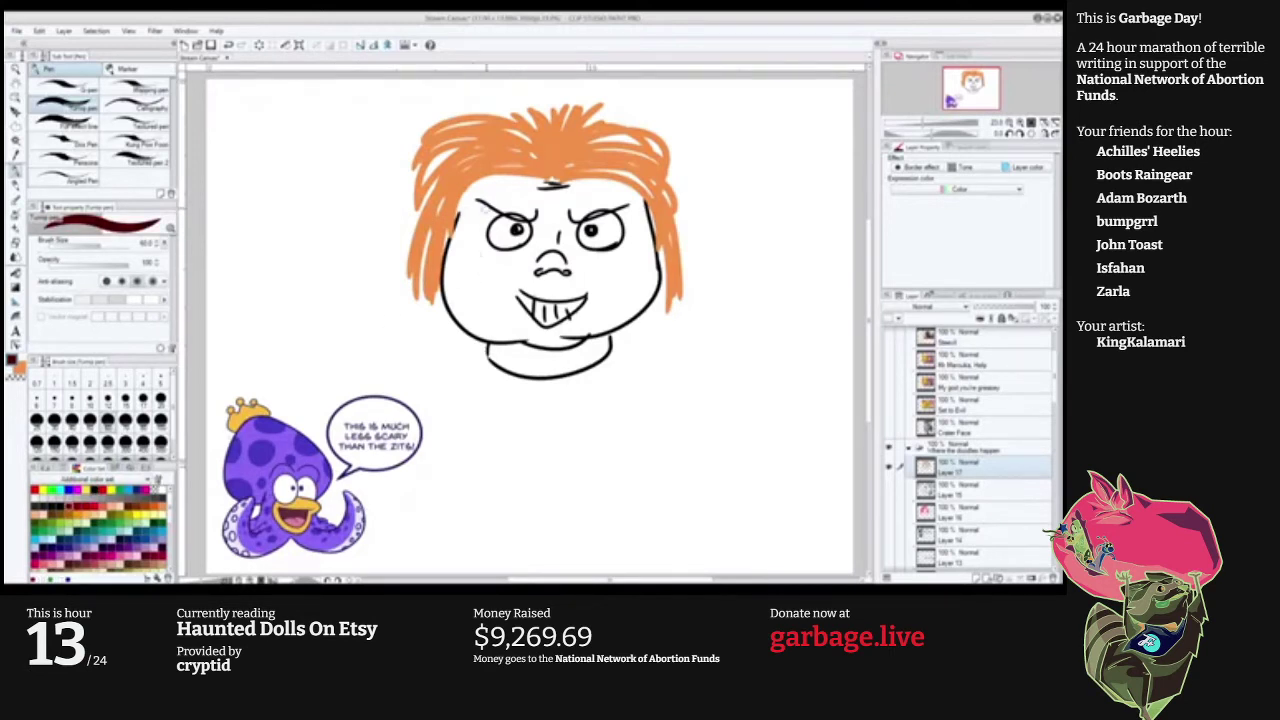
{"action": "mouse_move", "coordinate": [478, 178]}
{"action": "left_mouse_down"}
{"action": "mouse_move", "coordinate": [478, 228]}
{"action": "mouse_move", "coordinate": [520, 282]}
{"action": "left_mouse_up"}
{"action": "key", "text": "ctrl+z"}
{"action": "mouse_move", "coordinate": [478, 180]}
{"action": "left_mouse_down"}
{"action": "mouse_move", "coordinate": [472, 248]}
{"action": "mouse_move", "coordinate": [508, 286]}
{"action": "mouse_move", "coordinate": [497, 284]}
{"action": "left_mouse_up"}
{"action": "mouse_move", "coordinate": [496, 263]}
{"action": "left_mouse_down"}
{"action": "mouse_move", "coordinate": [484, 273]}
{"action": "mouse_move", "coordinate": [475, 256]}
{"action": "left_mouse_up"}
{"action": "left_click_drag", "start_coordinate": [475, 240], "coordinate": [464, 230]}
{"action": "left_click_drag", "start_coordinate": [482, 204], "coordinate": [470, 191]}
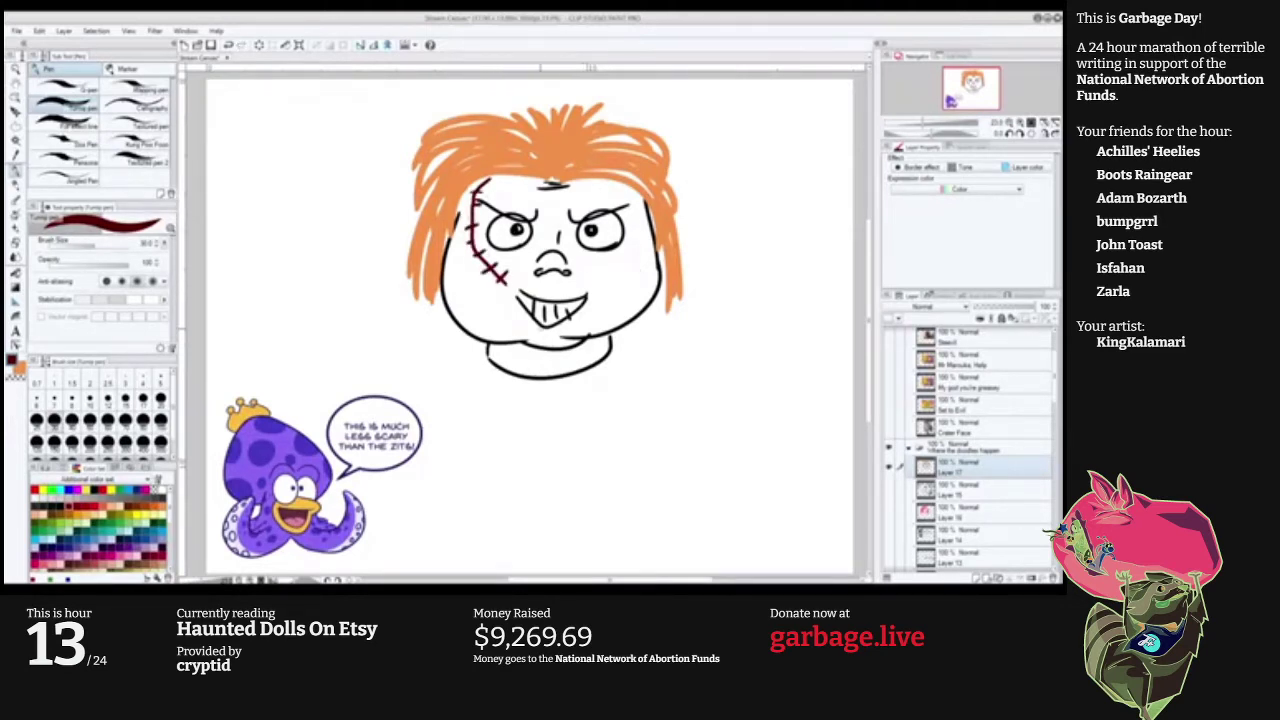
Add small dark red stitched cuts on the chin, under the other eye and above its eyebrow.
{"action": "mouse_move", "coordinate": [537, 324]}
{"action": "left_mouse_down"}
{"action": "mouse_move", "coordinate": [525, 347]}
{"action": "mouse_move", "coordinate": [536, 341]}
{"action": "left_mouse_up"}
{"action": "mouse_move", "coordinate": [598, 250]}
{"action": "left_mouse_down"}
{"action": "mouse_move", "coordinate": [584, 274]}
{"action": "mouse_move", "coordinate": [602, 262]}
{"action": "mouse_move", "coordinate": [596, 272]}
{"action": "left_mouse_up"}
{"action": "mouse_move", "coordinate": [625, 184]}
{"action": "left_mouse_down"}
{"action": "mouse_move", "coordinate": [610, 208]}
{"action": "mouse_move", "coordinate": [629, 198]}
{"action": "left_mouse_up"}
{"action": "left_click_drag", "start_coordinate": [607, 194], "coordinate": [623, 206]}
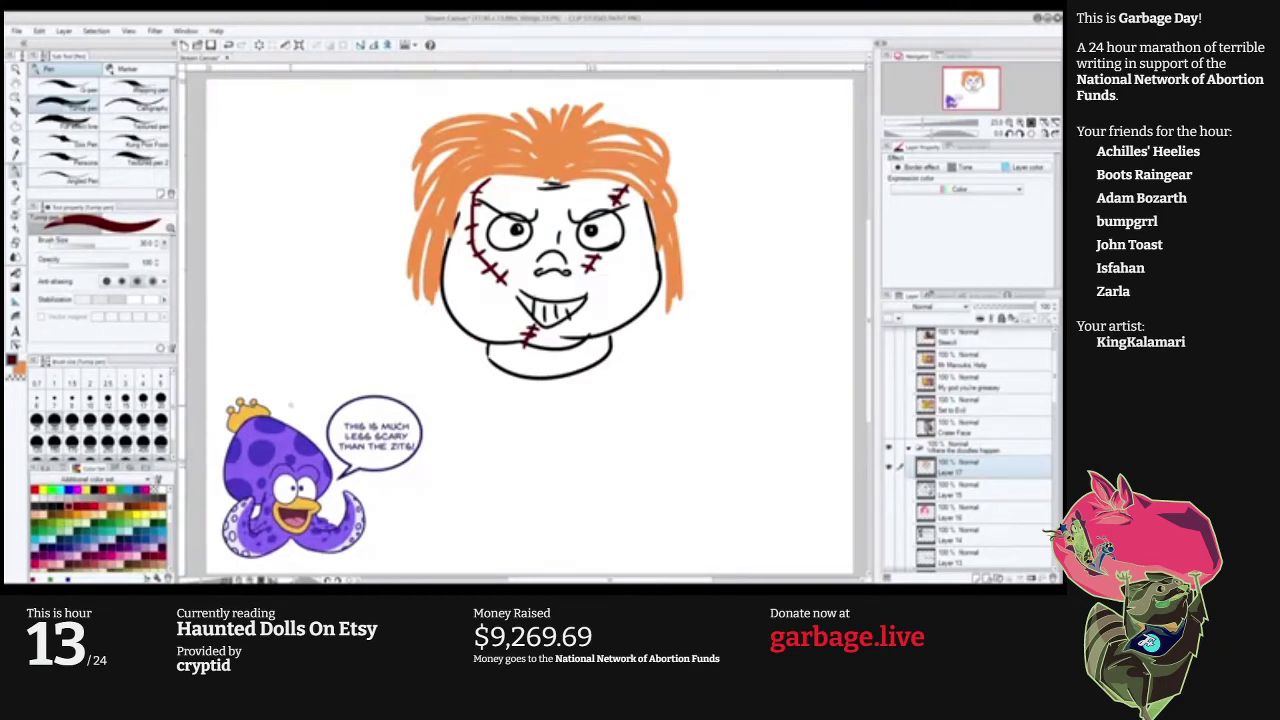
Draw a black cracked-open coconut shell with a jagged double rim in the empty area beside the doll's head.
{"action": "left_click", "coordinate": [68, 506]}
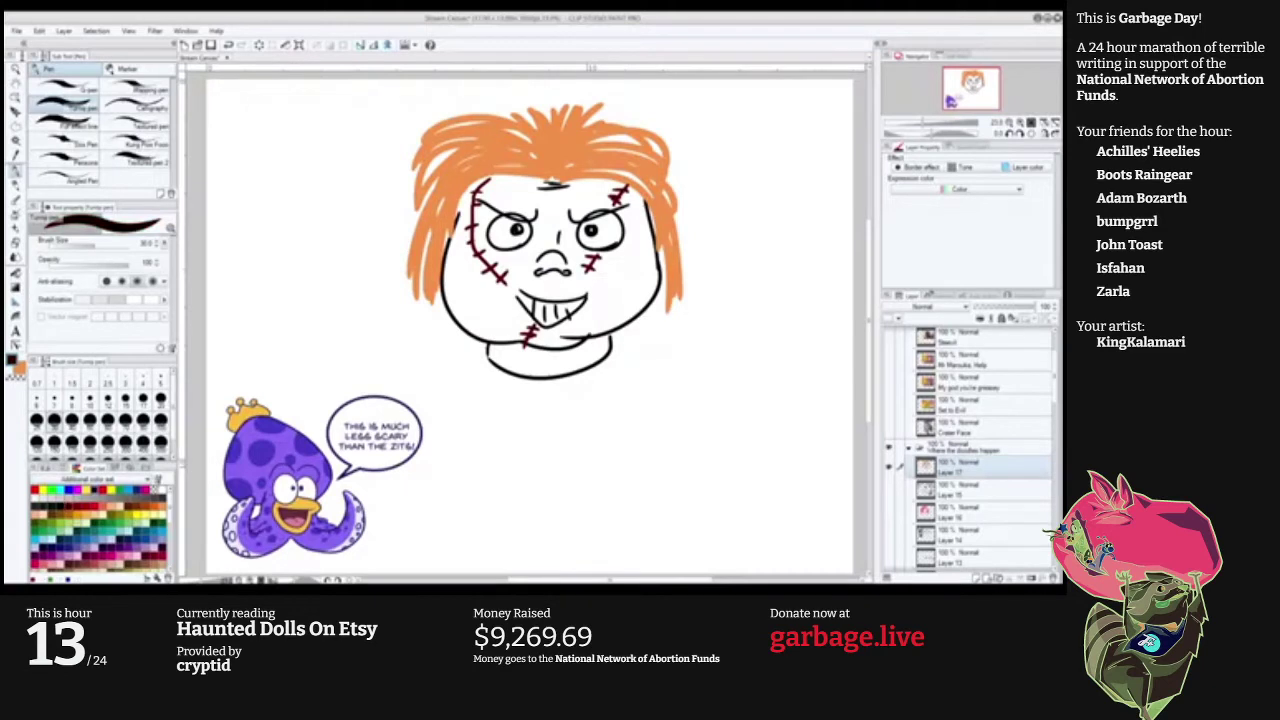
{"action": "key", "text": "bracketright"}
{"action": "key", "text": "bracketright"}
{"action": "key", "text": "bracketleft"}
{"action": "mouse_move", "coordinate": [742, 403]}
{"action": "left_mouse_down"}
{"action": "mouse_move", "coordinate": [646, 432]}
{"action": "mouse_move", "coordinate": [700, 377]}
{"action": "mouse_move", "coordinate": [758, 385]}
{"action": "mouse_move", "coordinate": [740, 404]}
{"action": "mouse_move", "coordinate": [782, 386]}
{"action": "mouse_move", "coordinate": [664, 446]}
{"action": "mouse_move", "coordinate": [628, 394]}
{"action": "mouse_move", "coordinate": [722, 358]}
{"action": "mouse_move", "coordinate": [776, 381]}
{"action": "mouse_move", "coordinate": [768, 371]}
{"action": "mouse_move", "coordinate": [784, 372]}
{"action": "mouse_move", "coordinate": [755, 465]}
{"action": "mouse_move", "coordinate": [645, 445]}
{"action": "mouse_move", "coordinate": [630, 418]}
{"action": "left_mouse_up"}
{"action": "key", "text": "bracketright"}
{"action": "key", "text": "ctrl+z"}
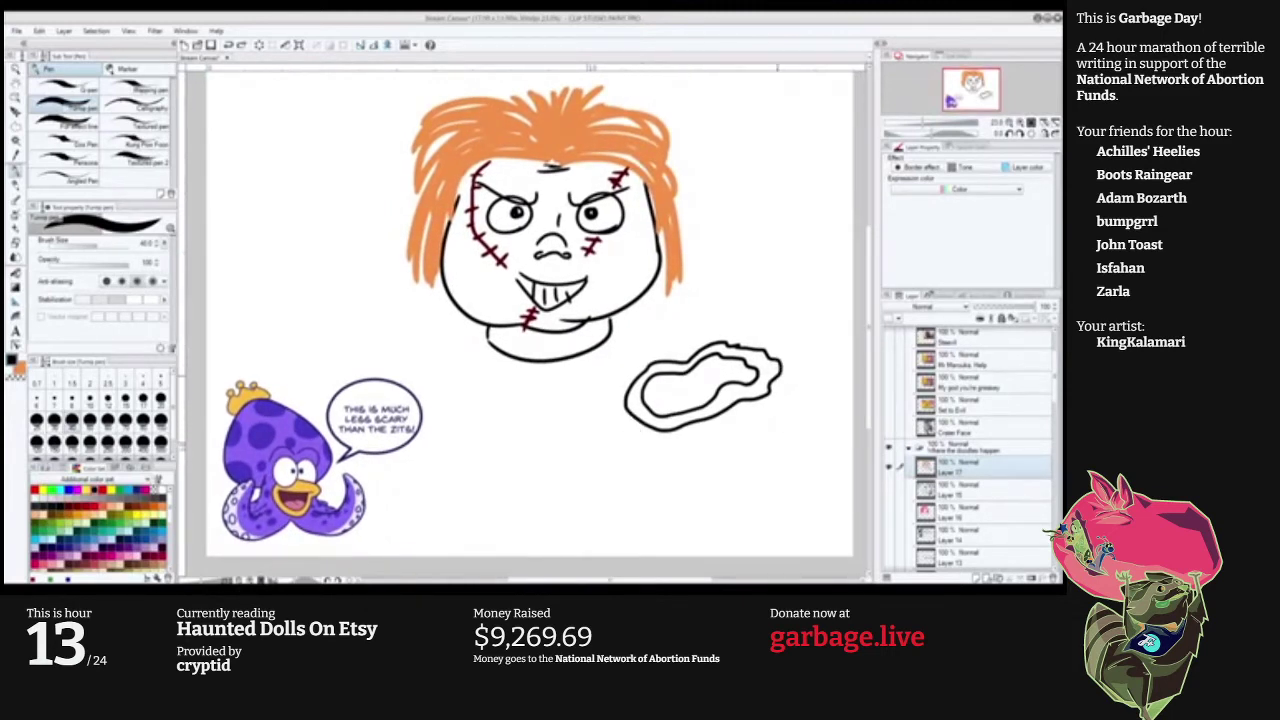
{"action": "mouse_move", "coordinate": [782, 364]}
{"action": "left_mouse_down"}
{"action": "mouse_move", "coordinate": [788, 443]}
{"action": "mouse_move", "coordinate": [756, 491]}
{"action": "mouse_move", "coordinate": [677, 496]}
{"action": "mouse_move", "coordinate": [624, 416]}
{"action": "left_mouse_up"}
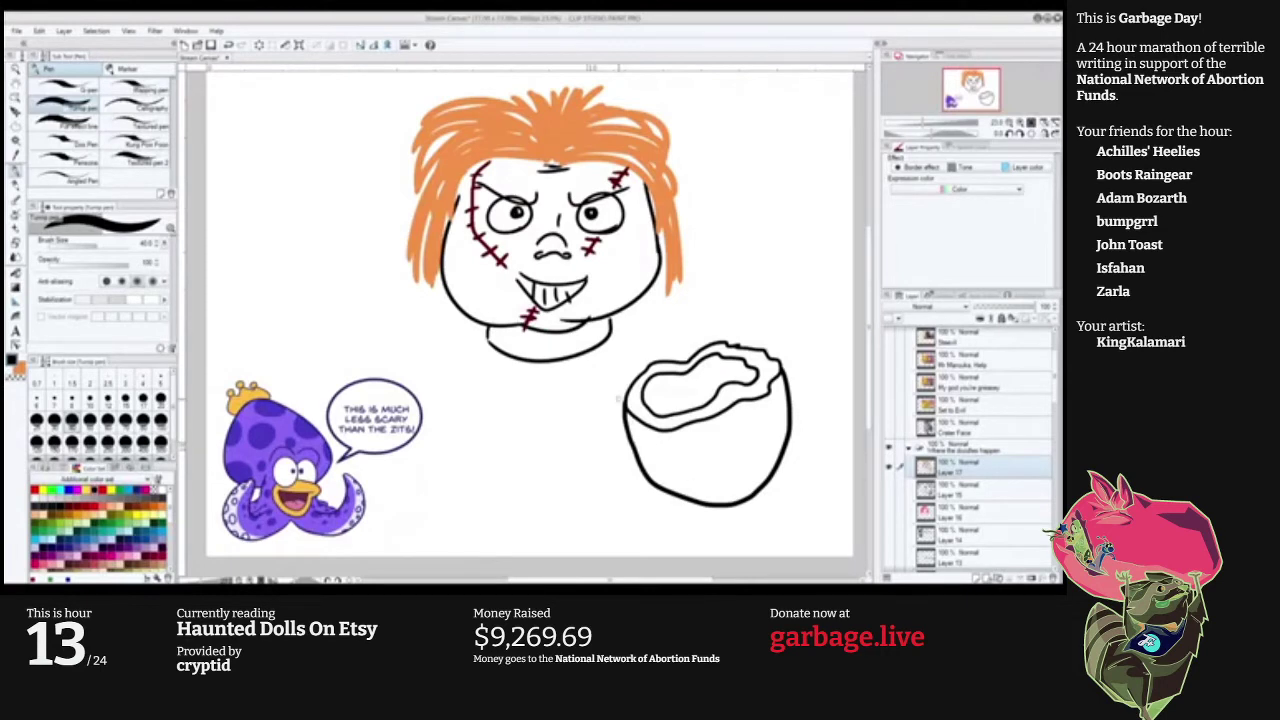
Select the doll's head with a polyline selection, move it to sit above the squid, and deselect it.
{"action": "key", "text": "m"}
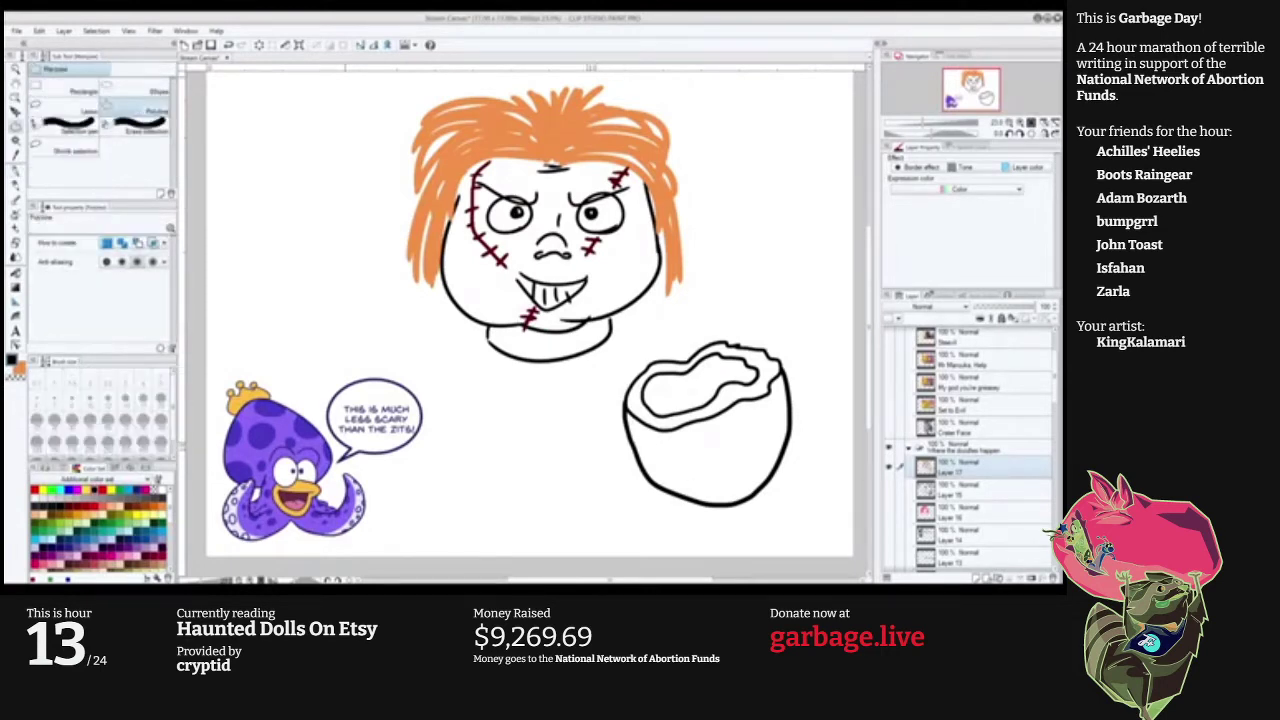
{"action": "left_click", "coordinate": [367, 80]}
{"action": "left_click", "coordinate": [692, 72]}
{"action": "left_click", "coordinate": [746, 180]}
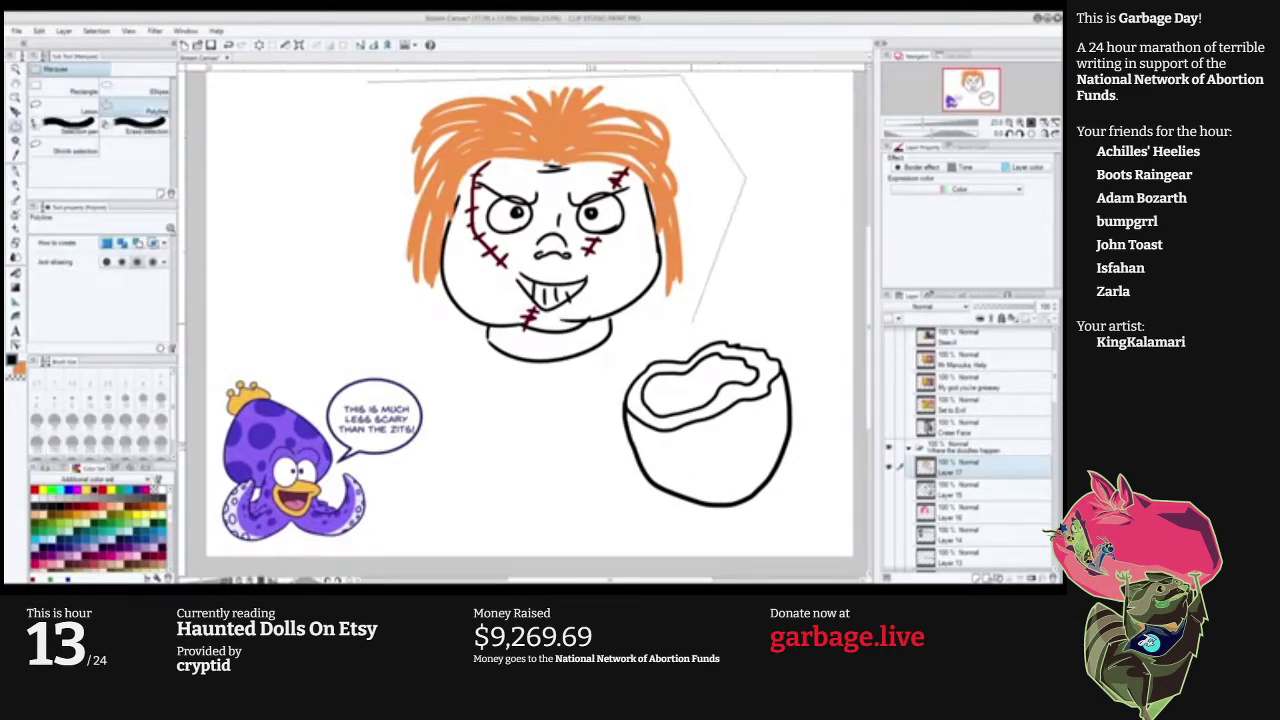
{"action": "left_click", "coordinate": [692, 322]}
{"action": "left_click", "coordinate": [585, 380]}
{"action": "left_click", "coordinate": [412, 378]}
{"action": "left_click", "coordinate": [326, 239]}
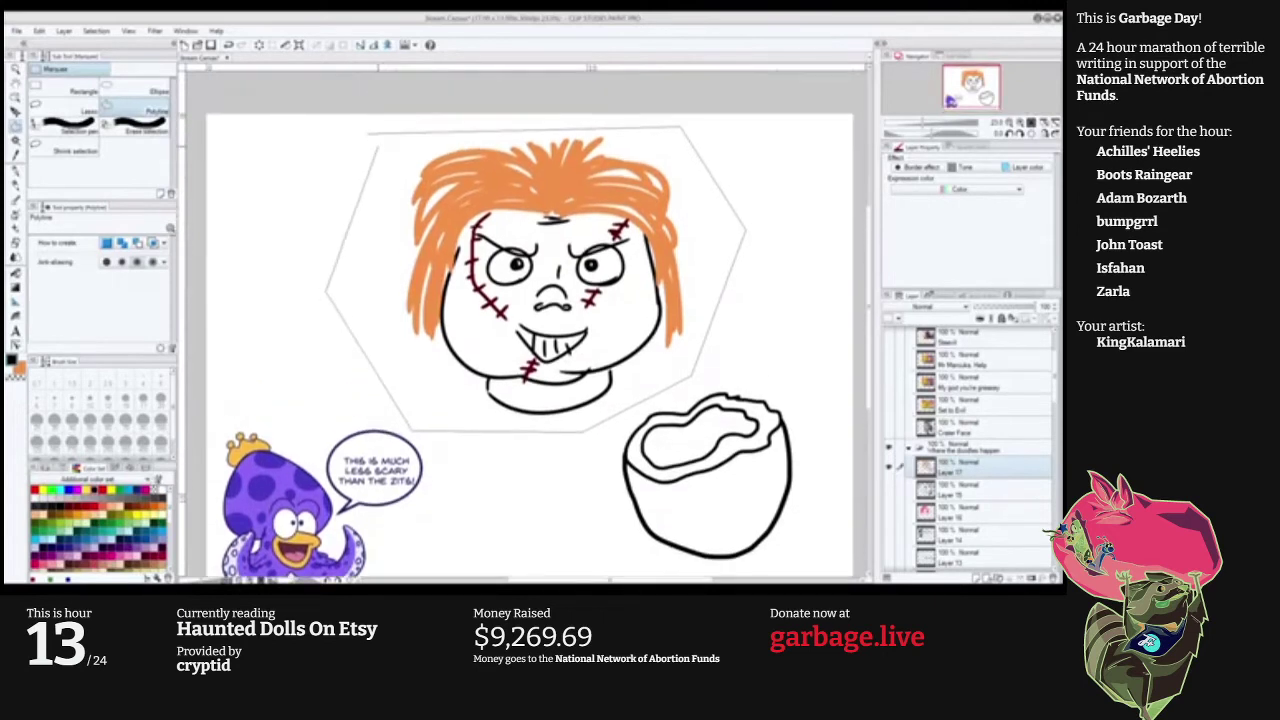
{"action": "key", "text": "k"}
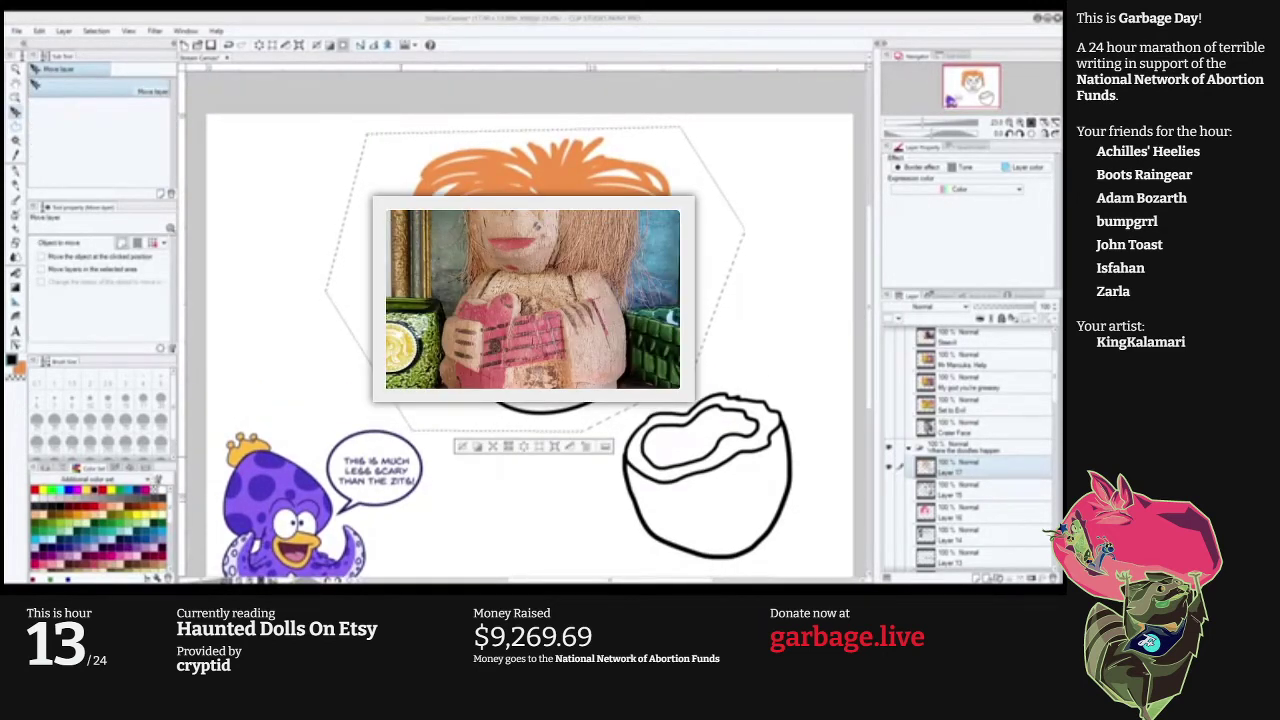
{"action": "left_click_drag", "start_coordinate": [602, 211], "coordinate": [418, 205]}
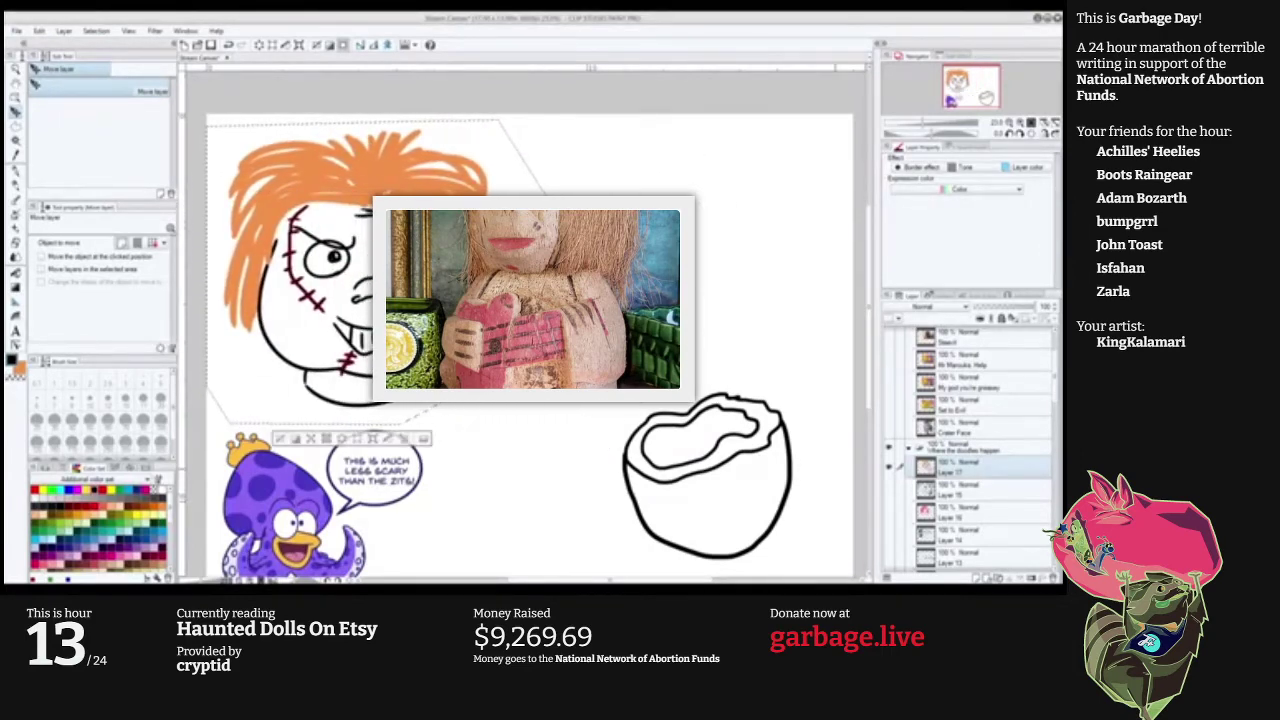
{"action": "key", "text": "ctrl+d"}
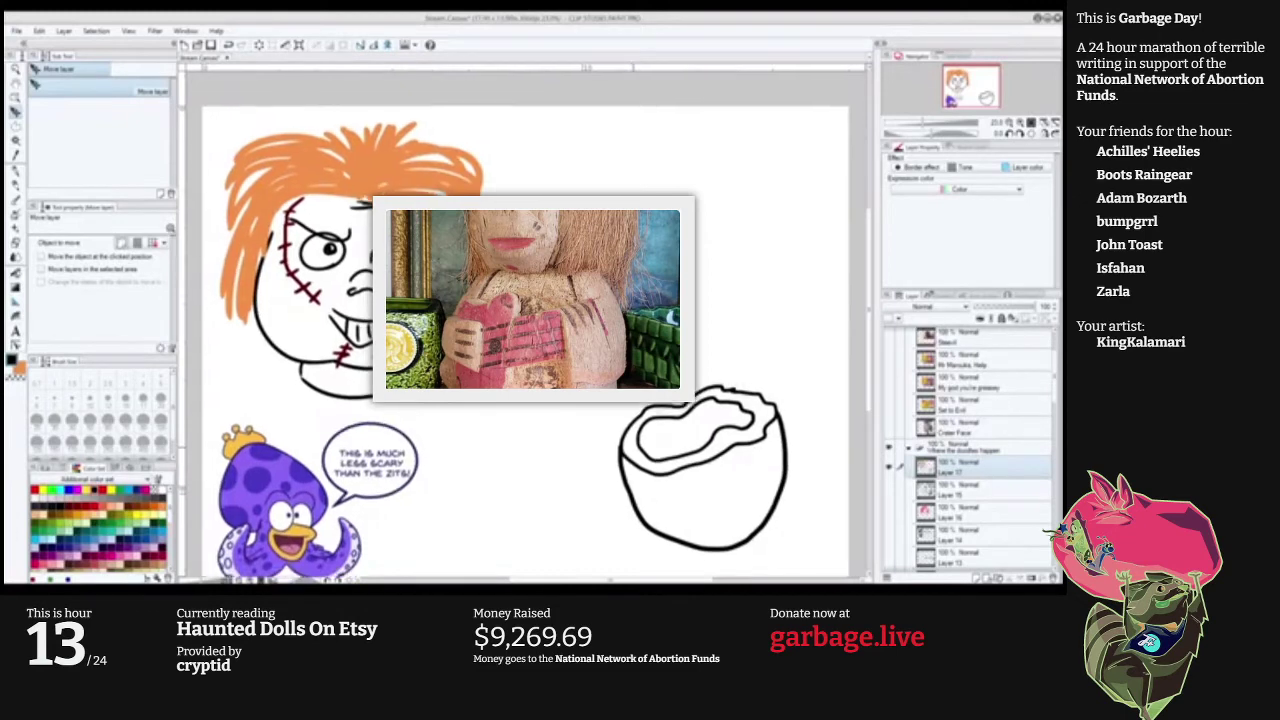
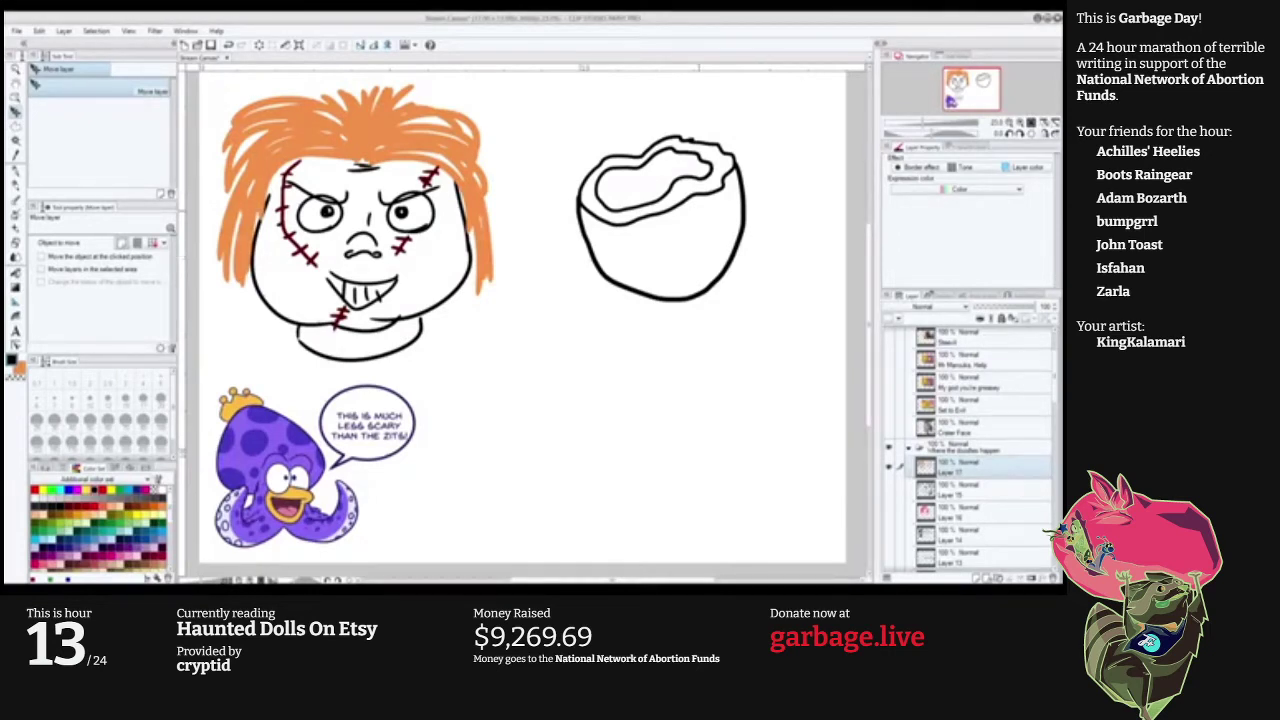
Draw a scowling face on the coconut shell with slanted brows, half-closed eyes, a nose and a frowning mouth.
{"action": "key", "text": "p"}
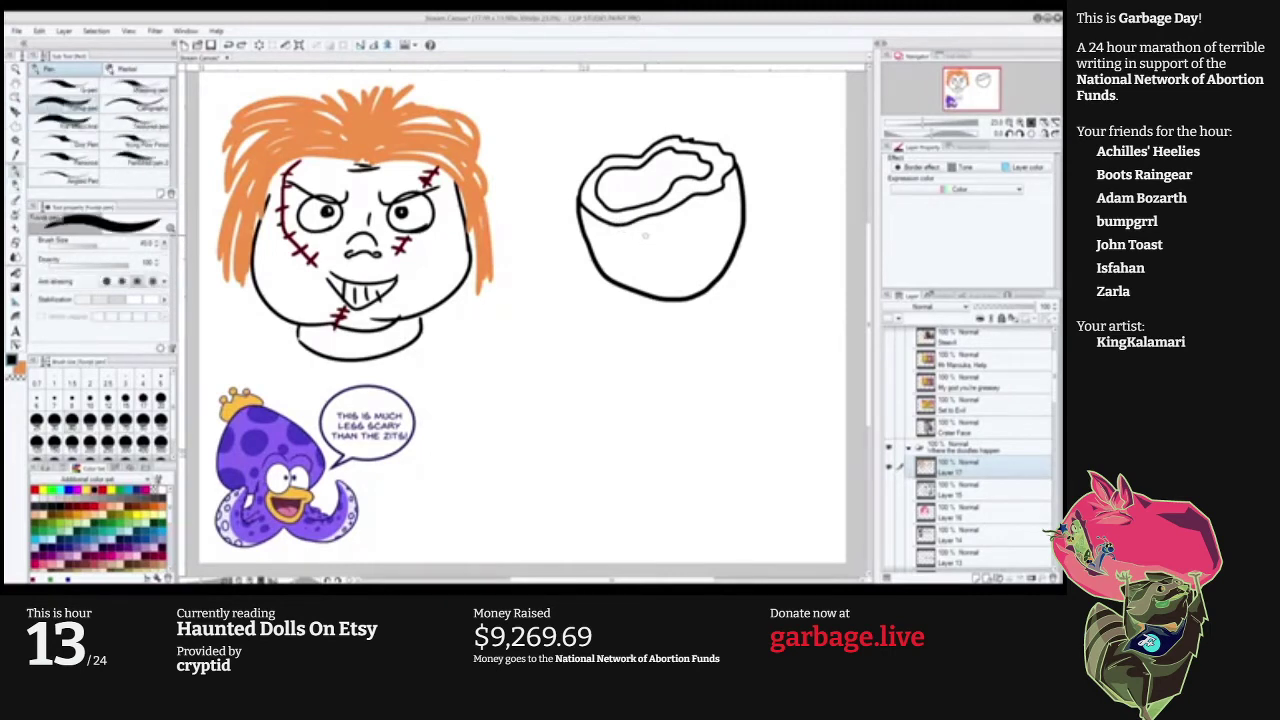
{"action": "key", "text": "p"}
{"action": "mouse_move", "coordinate": [657, 224]}
{"action": "left_mouse_down"}
{"action": "mouse_move", "coordinate": [605, 227]}
{"action": "mouse_move", "coordinate": [724, 210]}
{"action": "left_mouse_up"}
{"action": "key", "text": "ctrl+z"}
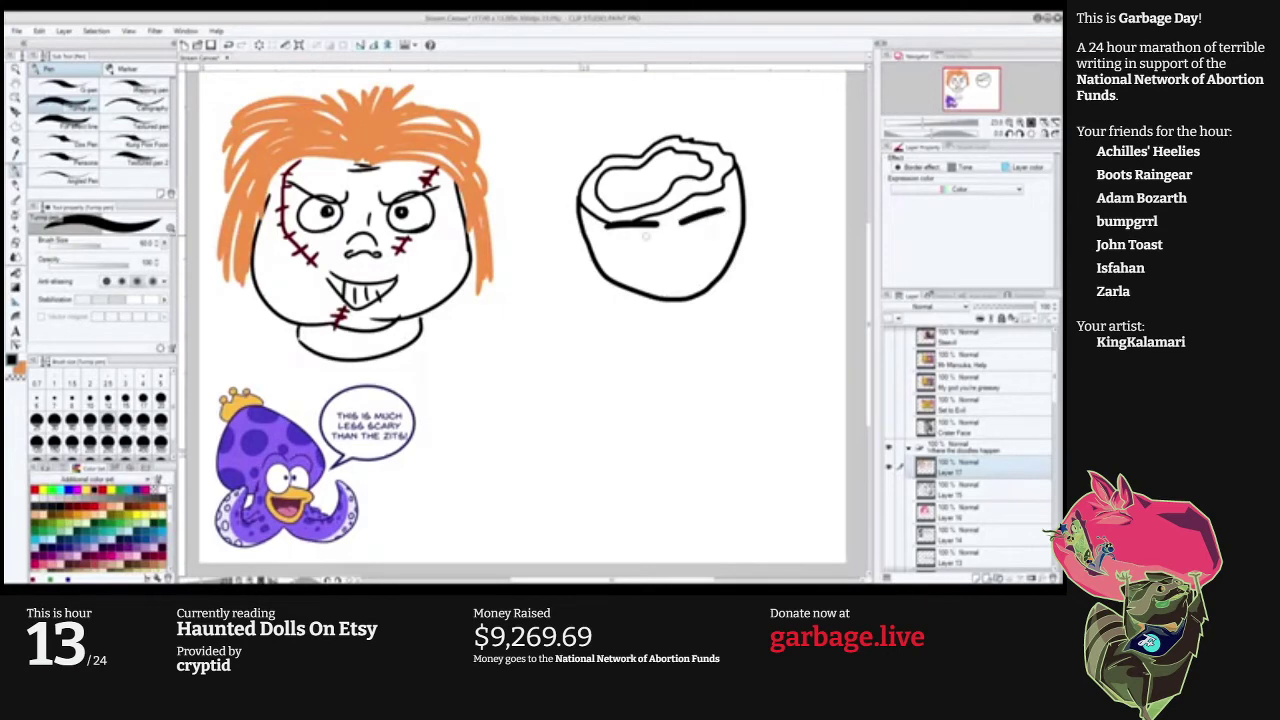
{"action": "key", "text": "ctrl+z"}
{"action": "mouse_move", "coordinate": [648, 232]}
{"action": "left_mouse_down"}
{"action": "mouse_move", "coordinate": [607, 232]}
{"action": "mouse_move", "coordinate": [718, 222]}
{"action": "mouse_move", "coordinate": [670, 260]}
{"action": "mouse_move", "coordinate": [697, 253]}
{"action": "mouse_move", "coordinate": [680, 243]}
{"action": "mouse_move", "coordinate": [683, 224]}
{"action": "left_mouse_up"}
{"action": "key", "text": "ctrl+z"}
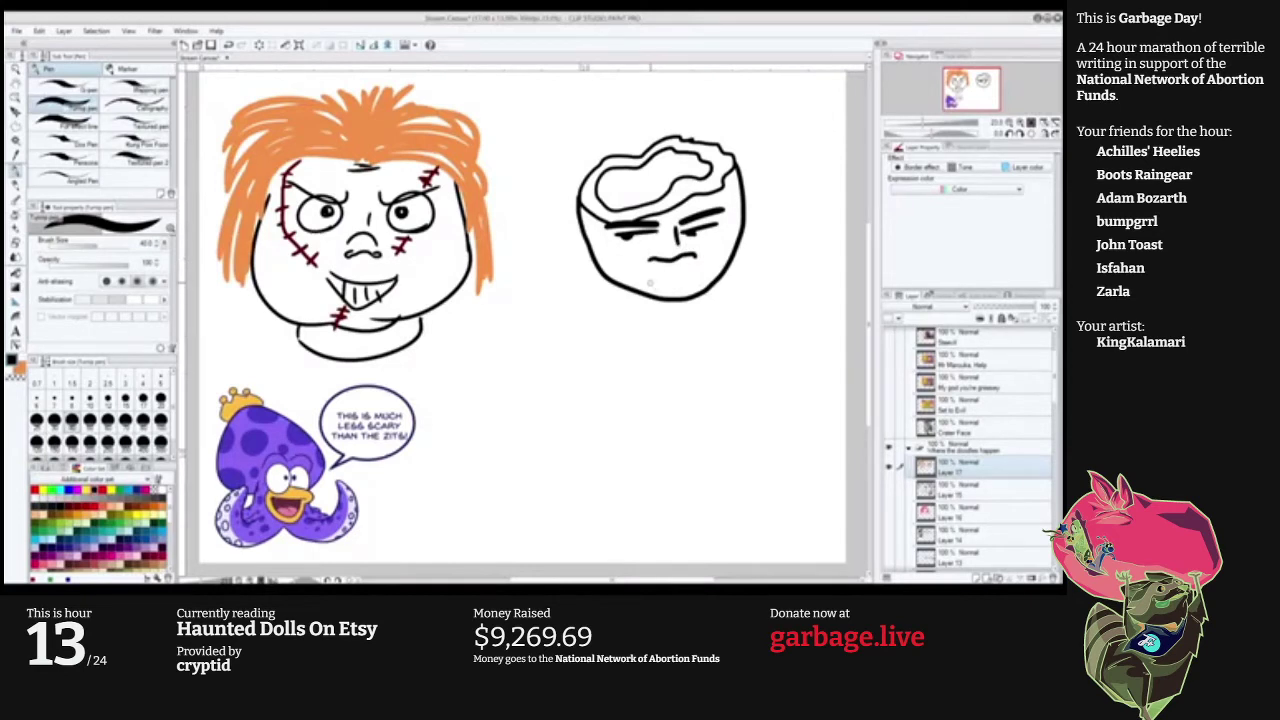
{"action": "left_click_drag", "start_coordinate": [648, 284], "coordinate": [705, 276]}
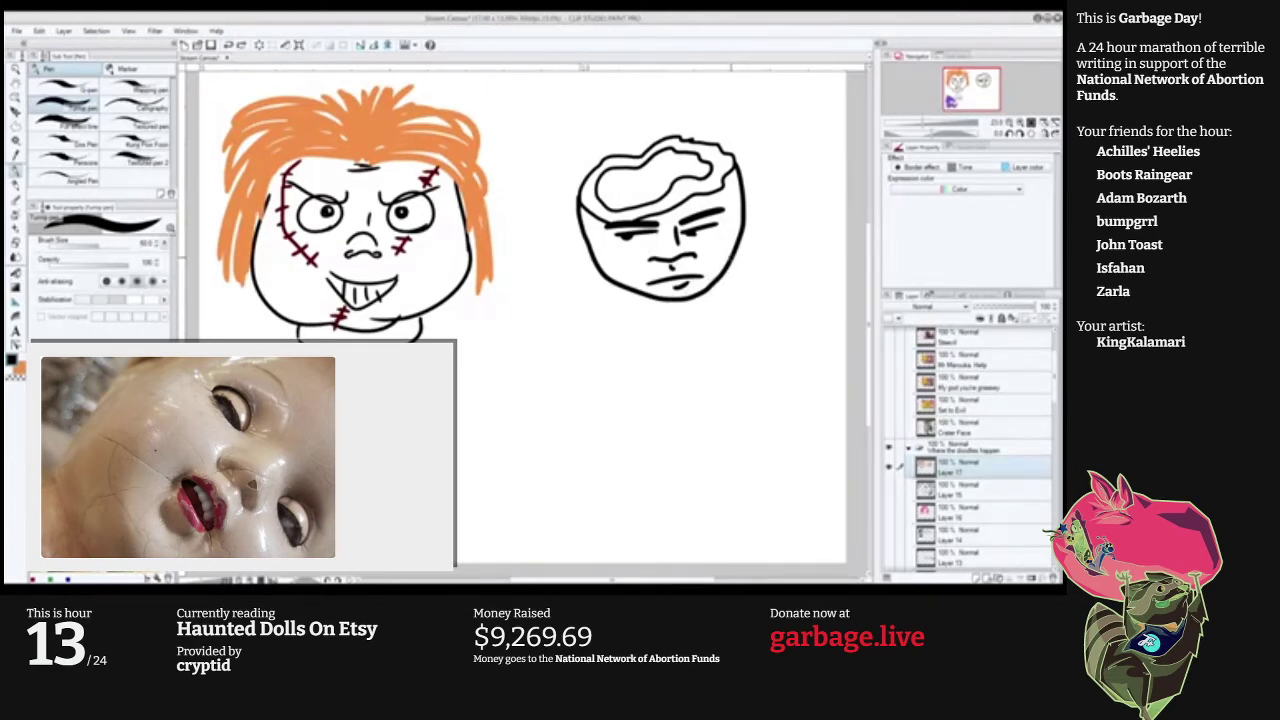
Draw the coconut character's neck and sloping shoulders below the face.
{"action": "left_click_drag", "start_coordinate": [733, 256], "coordinate": [736, 299]}
{"action": "mouse_move", "coordinate": [622, 282]}
{"action": "left_mouse_down"}
{"action": "mouse_move", "coordinate": [623, 312]}
{"action": "mouse_move", "coordinate": [530, 330]}
{"action": "left_mouse_up"}
{"action": "key", "text": "ctrl+z"}
{"action": "left_click_drag", "start_coordinate": [624, 304], "coordinate": [549, 337]}
{"action": "left_click_drag", "start_coordinate": [735, 297], "coordinate": [810, 309]}
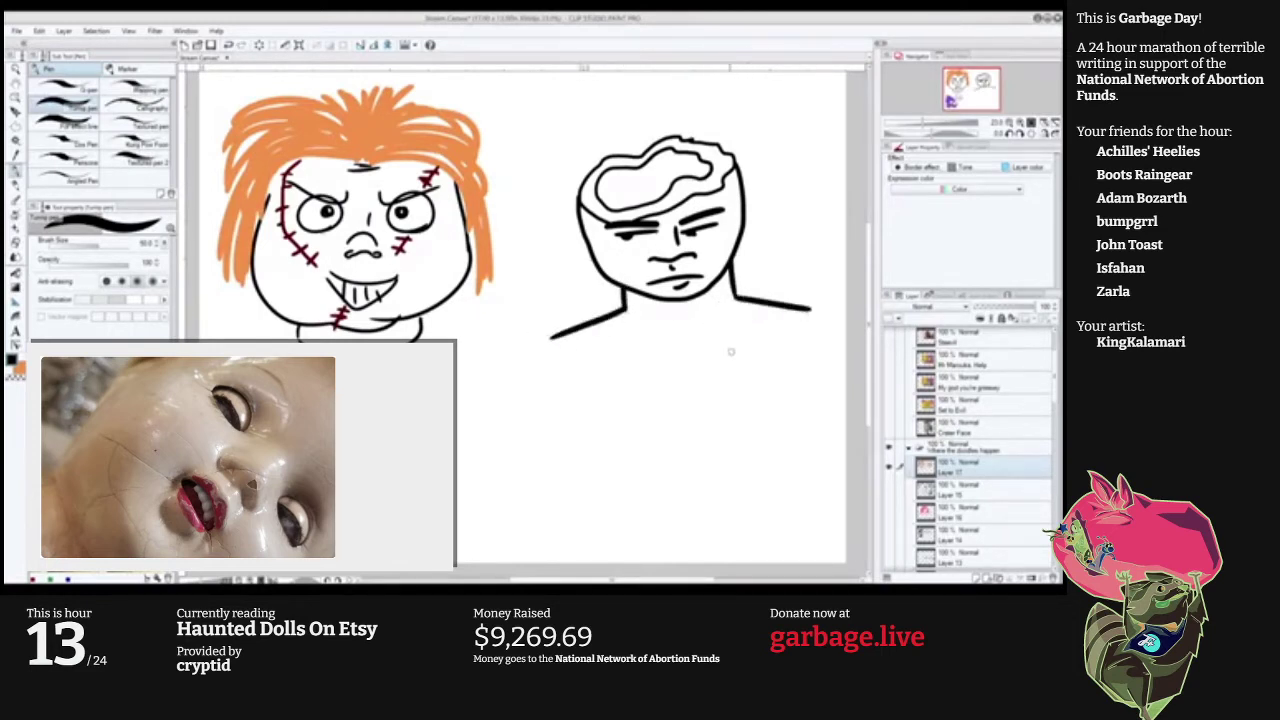
Draw a sleeveless jersey with a round neckline and the number 23, and outline the upper arms.
{"action": "mouse_move", "coordinate": [608, 313]}
{"action": "left_mouse_down"}
{"action": "mouse_move", "coordinate": [712, 370]}
{"action": "mouse_move", "coordinate": [748, 303]}
{"action": "left_mouse_up"}
{"action": "left_click_drag", "start_coordinate": [573, 334], "coordinate": [591, 428]}
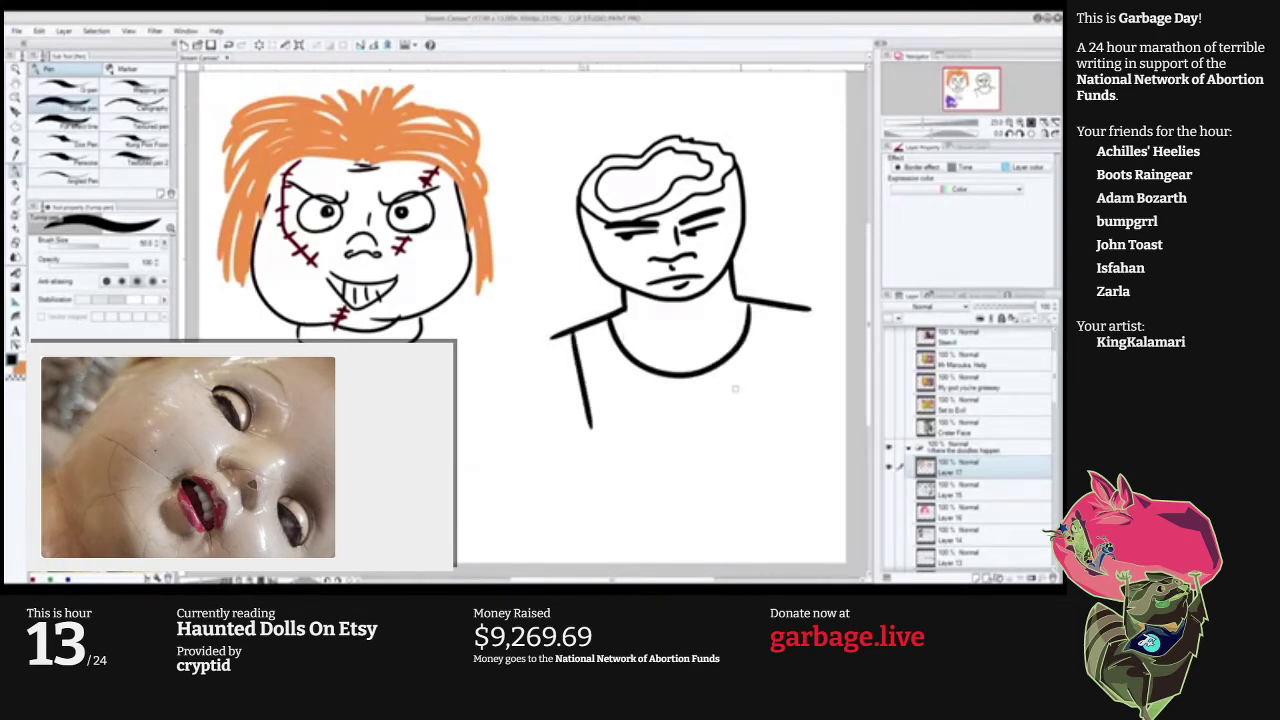
{"action": "left_click_drag", "start_coordinate": [785, 310], "coordinate": [782, 445]}
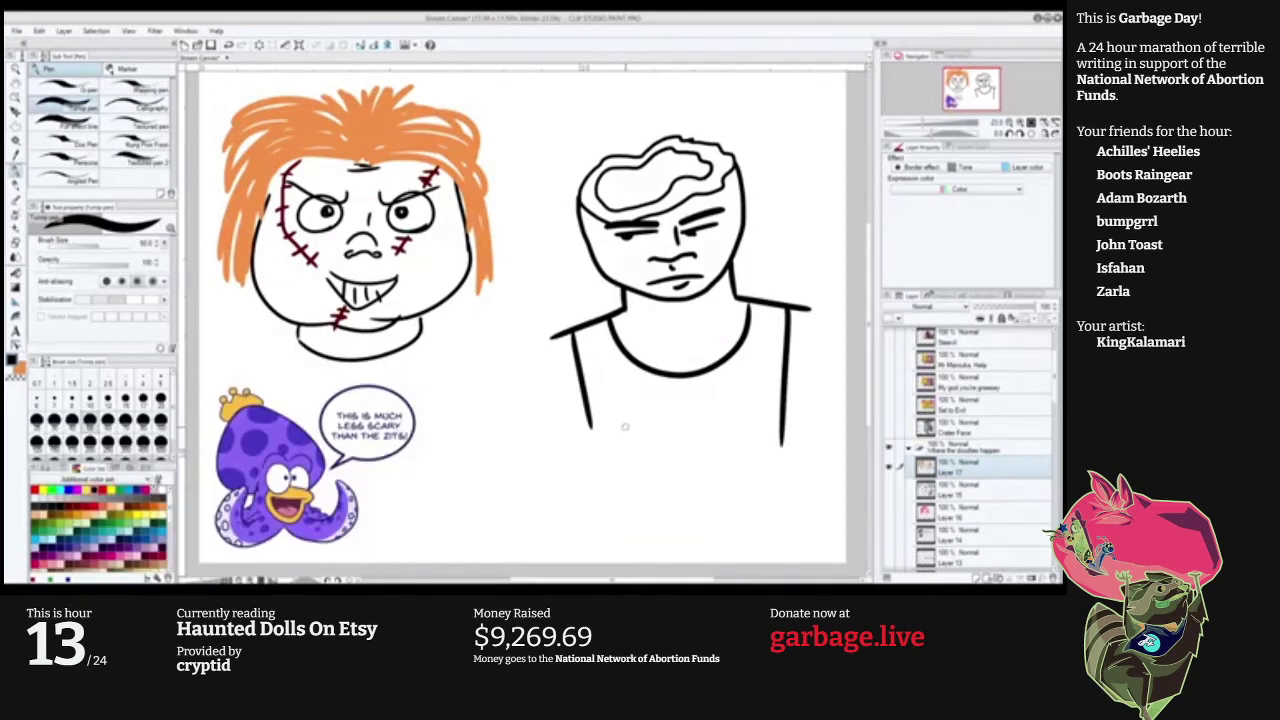
{"action": "mouse_move", "coordinate": [605, 423]}
{"action": "left_mouse_down"}
{"action": "mouse_move", "coordinate": [624, 406]}
{"action": "mouse_move", "coordinate": [668, 438]}
{"action": "mouse_move", "coordinate": [607, 498]}
{"action": "mouse_move", "coordinate": [679, 504]}
{"action": "left_mouse_up"}
{"action": "mouse_move", "coordinate": [706, 414]}
{"action": "left_mouse_down"}
{"action": "mouse_move", "coordinate": [728, 448]}
{"action": "mouse_move", "coordinate": [703, 495]}
{"action": "left_mouse_up"}
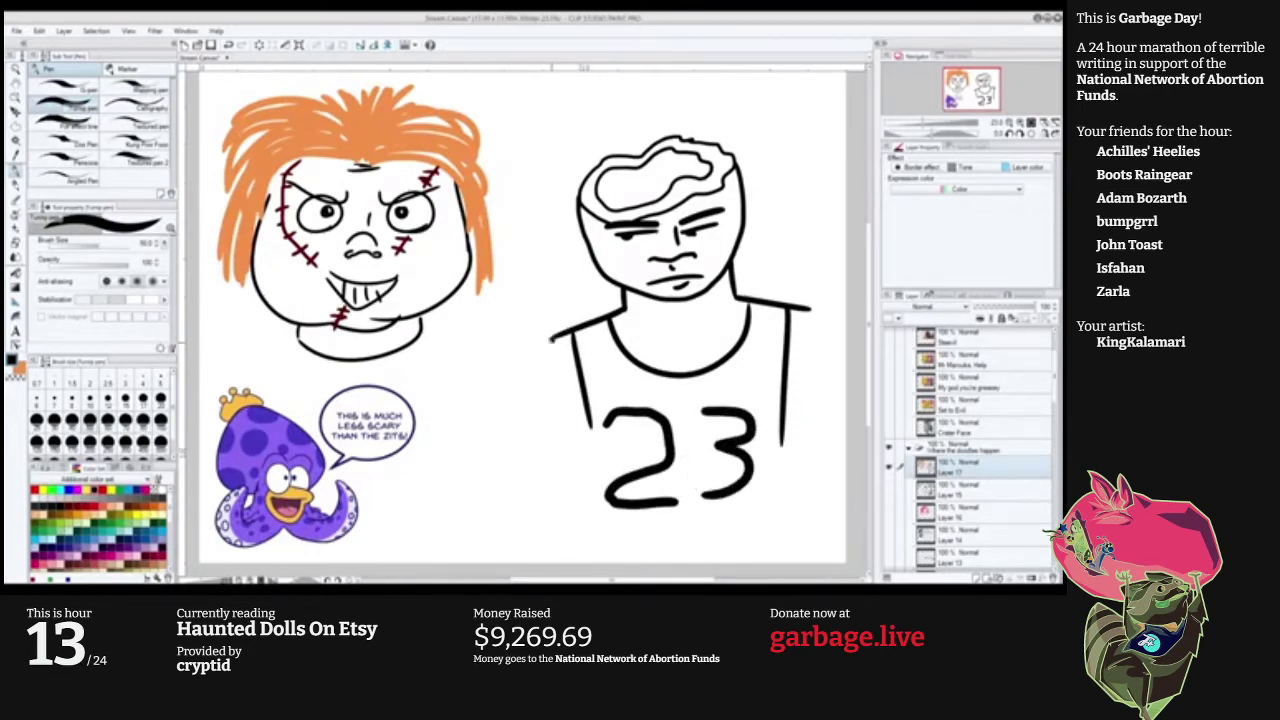
{"action": "left_click_drag", "start_coordinate": [556, 336], "coordinate": [476, 465]}
{"action": "left_click_drag", "start_coordinate": [811, 311], "coordinate": [856, 364]}
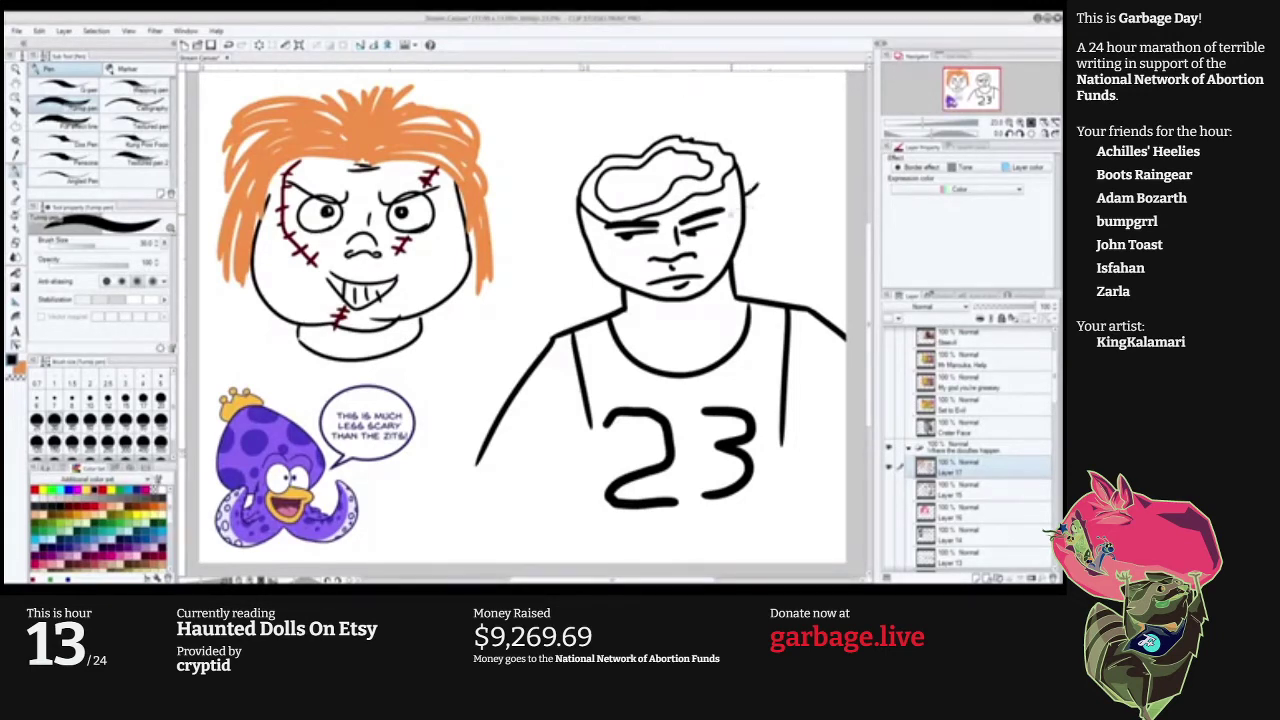
Add short bristly hairs around the coconut head's outline and small marks on its cheeks.
{"action": "mouse_move", "coordinate": [733, 216]}
{"action": "left_mouse_down"}
{"action": "mouse_move", "coordinate": [750, 186]}
{"action": "mouse_move", "coordinate": [744, 248]}
{"action": "mouse_move", "coordinate": [719, 238]}
{"action": "mouse_move", "coordinate": [739, 263]}
{"action": "left_mouse_up"}
{"action": "left_click_drag", "start_coordinate": [718, 238], "coordinate": [716, 258]}
{"action": "mouse_move", "coordinate": [582, 220]}
{"action": "left_mouse_down"}
{"action": "mouse_move", "coordinate": [577, 258]}
{"action": "mouse_move", "coordinate": [632, 300]}
{"action": "left_mouse_up"}
{"action": "mouse_move", "coordinate": [654, 291]}
{"action": "left_mouse_down"}
{"action": "mouse_move", "coordinate": [653, 302]}
{"action": "mouse_move", "coordinate": [688, 306]}
{"action": "left_mouse_up"}
{"action": "left_click_drag", "start_coordinate": [697, 294], "coordinate": [700, 309]}
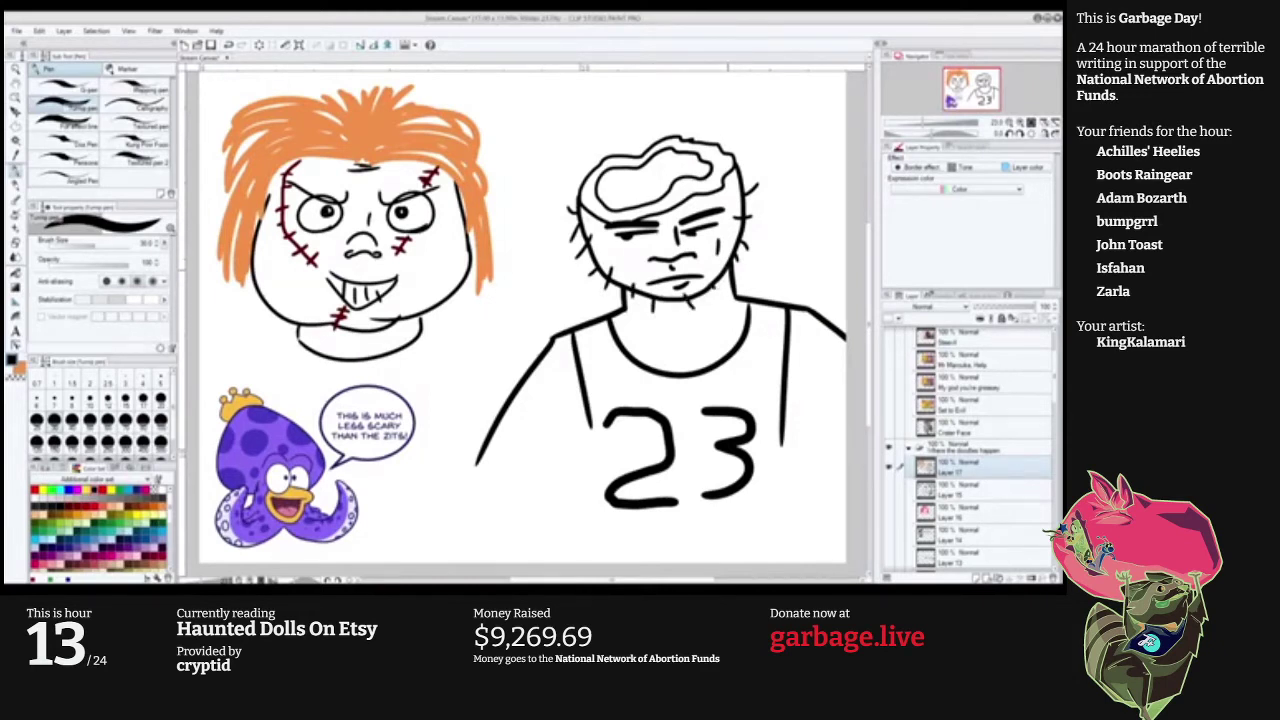
{"action": "left_click_drag", "start_coordinate": [637, 245], "coordinate": [642, 252]}
Add a new layer beneath the line art and fill the coconut character's face, neck and arms with brown.
{"action": "left_click", "coordinate": [975, 490]}
{"action": "key", "text": "ctrl+shift+n"}
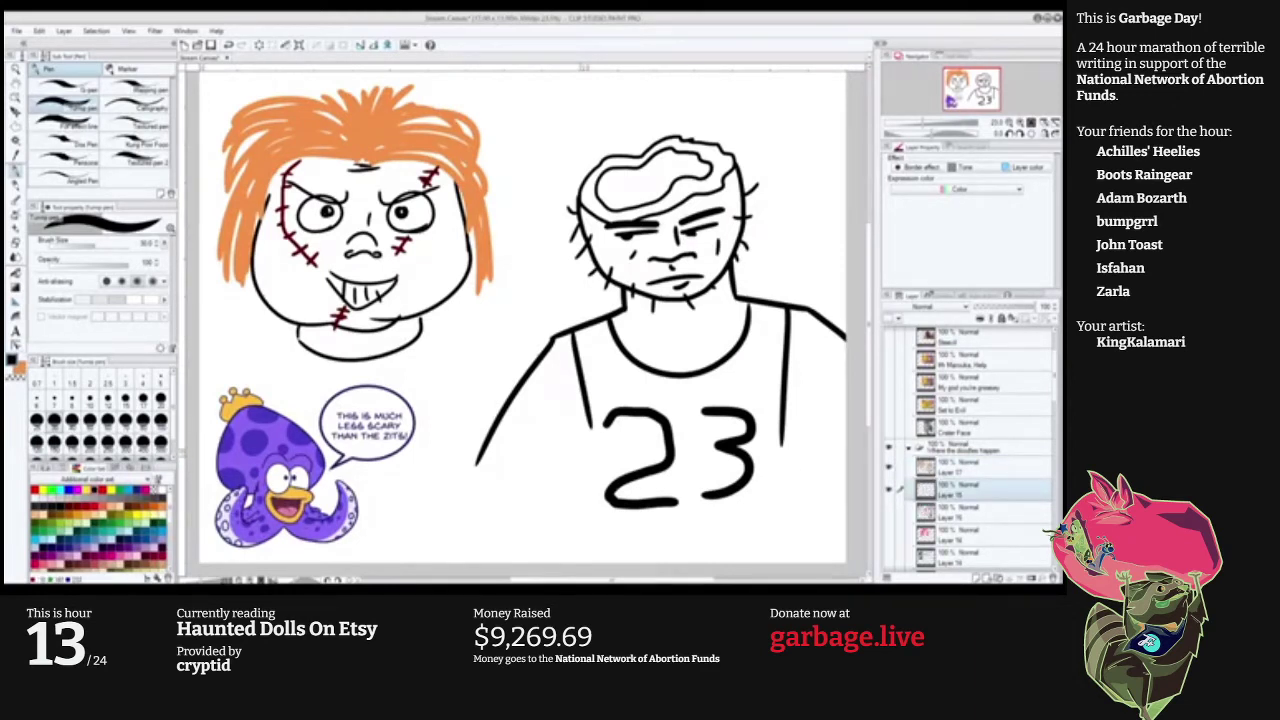
{"action": "left_click", "coordinate": [95, 506]}
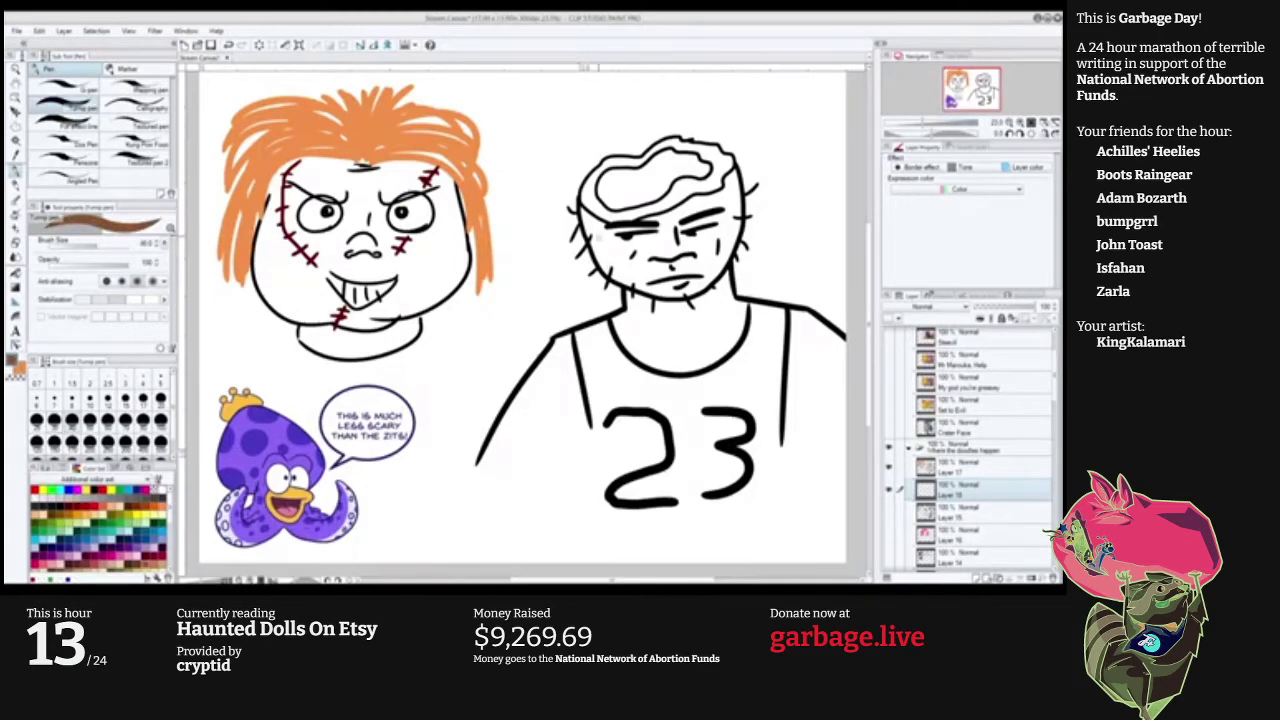
{"action": "mouse_move", "coordinate": [582, 214]}
{"action": "left_mouse_down"}
{"action": "mouse_move", "coordinate": [620, 266]}
{"action": "mouse_move", "coordinate": [602, 245]}
{"action": "mouse_move", "coordinate": [657, 238]}
{"action": "mouse_move", "coordinate": [715, 200]}
{"action": "mouse_move", "coordinate": [736, 196]}
{"action": "mouse_move", "coordinate": [734, 212]}
{"action": "mouse_move", "coordinate": [737, 180]}
{"action": "mouse_move", "coordinate": [728, 240]}
{"action": "mouse_move", "coordinate": [674, 265]}
{"action": "mouse_move", "coordinate": [667, 285]}
{"action": "mouse_move", "coordinate": [640, 272]}
{"action": "mouse_move", "coordinate": [674, 283]}
{"action": "mouse_move", "coordinate": [732, 228]}
{"action": "mouse_move", "coordinate": [636, 328]}
{"action": "mouse_move", "coordinate": [625, 320]}
{"action": "mouse_move", "coordinate": [645, 350]}
{"action": "mouse_move", "coordinate": [694, 345]}
{"action": "mouse_move", "coordinate": [697, 320]}
{"action": "mouse_move", "coordinate": [660, 352]}
{"action": "mouse_move", "coordinate": [725, 337]}
{"action": "mouse_move", "coordinate": [689, 362]}
{"action": "mouse_move", "coordinate": [740, 306]}
{"action": "mouse_move", "coordinate": [720, 305]}
{"action": "mouse_move", "coordinate": [716, 262]}
{"action": "mouse_move", "coordinate": [645, 308]}
{"action": "left_mouse_up"}
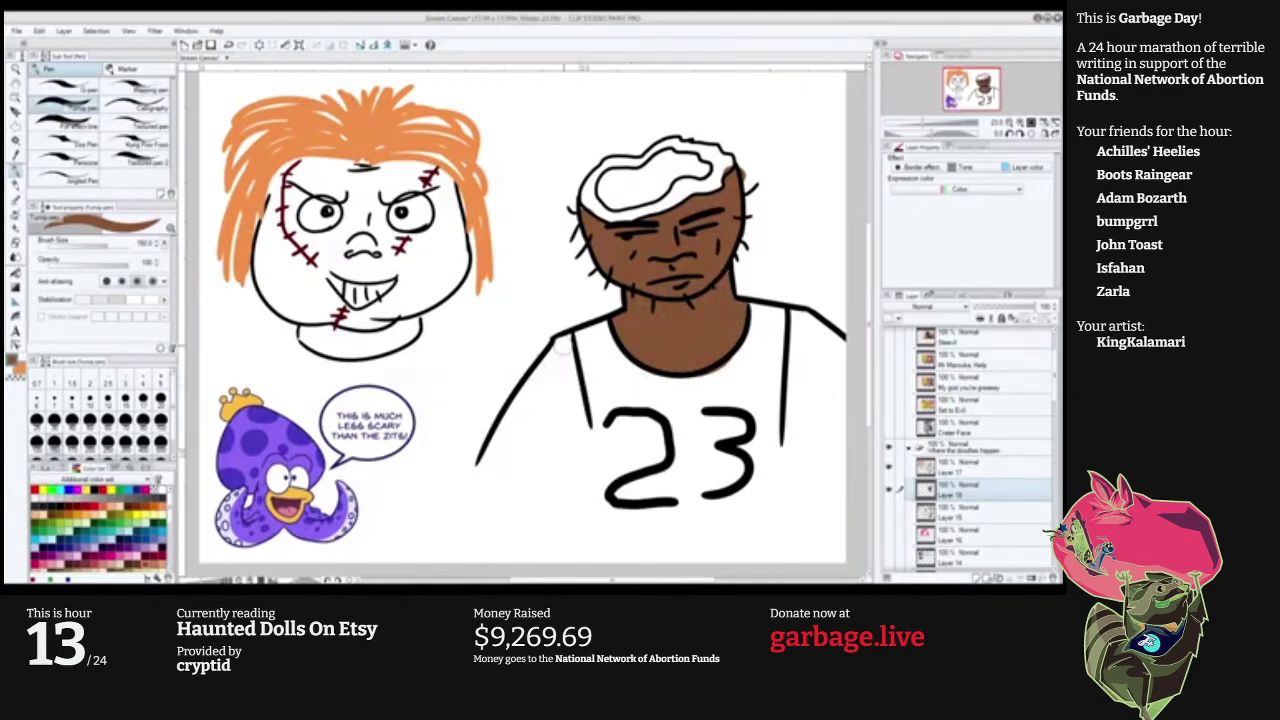
{"action": "mouse_move", "coordinate": [568, 340]}
{"action": "left_mouse_down"}
{"action": "mouse_move", "coordinate": [482, 472]}
{"action": "mouse_move", "coordinate": [499, 478]}
{"action": "mouse_move", "coordinate": [559, 385]}
{"action": "mouse_move", "coordinate": [574, 390]}
{"action": "mouse_move", "coordinate": [504, 500]}
{"action": "mouse_move", "coordinate": [529, 443]}
{"action": "mouse_move", "coordinate": [519, 447]}
{"action": "mouse_move", "coordinate": [533, 453]}
{"action": "mouse_move", "coordinate": [571, 382]}
{"action": "mouse_move", "coordinate": [598, 400]}
{"action": "left_mouse_up"}
{"action": "mouse_move", "coordinate": [765, 362]}
{"action": "left_mouse_down"}
{"action": "mouse_move", "coordinate": [791, 378]}
{"action": "mouse_move", "coordinate": [789, 404]}
{"action": "mouse_move", "coordinate": [831, 401]}
{"action": "mouse_move", "coordinate": [798, 401]}
{"action": "mouse_move", "coordinate": [804, 324]}
{"action": "mouse_move", "coordinate": [831, 369]}
{"action": "mouse_move", "coordinate": [816, 389]}
{"action": "mouse_move", "coordinate": [848, 412]}
{"action": "left_mouse_up"}
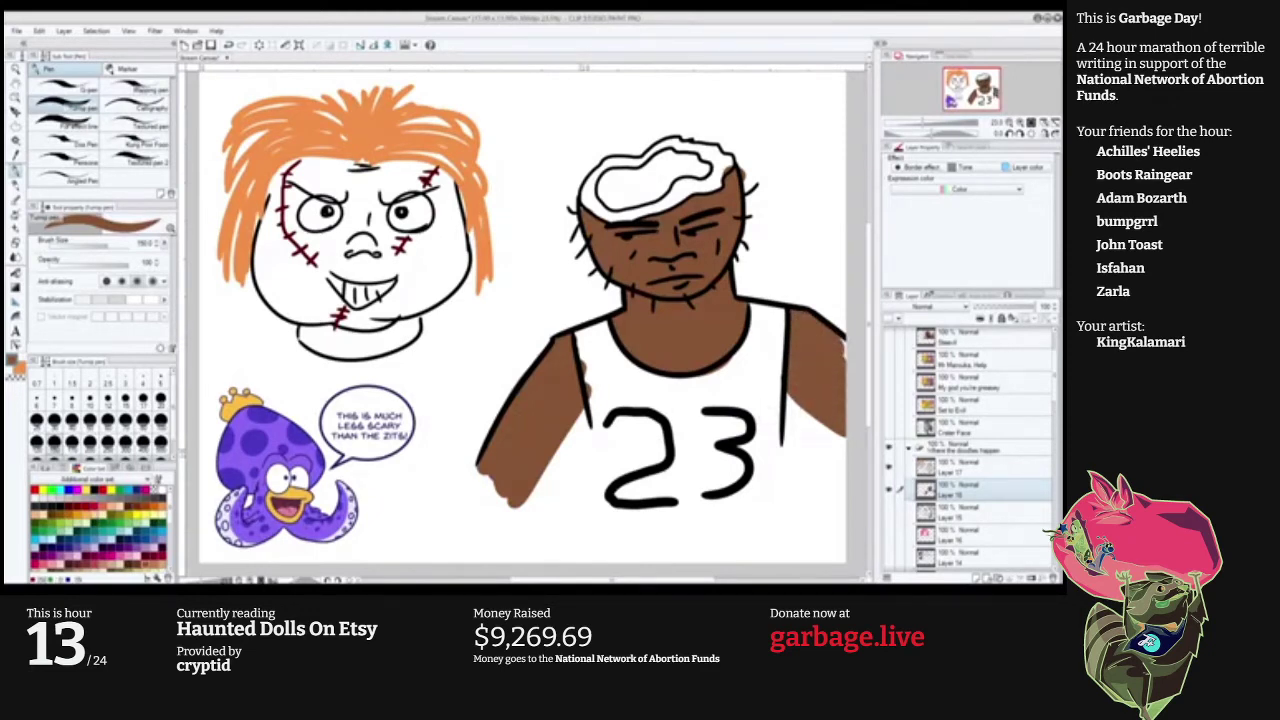
Paint the number 23 jersey solid red from the shoulder straps down to a ragged lower edge.
{"action": "left_click", "coordinate": [95, 506]}
{"action": "mouse_move", "coordinate": [601, 323]}
{"action": "left_mouse_down"}
{"action": "mouse_move", "coordinate": [597, 387]}
{"action": "mouse_move", "coordinate": [618, 477]}
{"action": "mouse_move", "coordinate": [602, 344]}
{"action": "mouse_move", "coordinate": [628, 474]}
{"action": "mouse_move", "coordinate": [622, 382]}
{"action": "mouse_move", "coordinate": [674, 411]}
{"action": "left_mouse_up"}
{"action": "mouse_move", "coordinate": [622, 354]}
{"action": "left_mouse_down"}
{"action": "mouse_move", "coordinate": [690, 400]}
{"action": "mouse_move", "coordinate": [756, 350]}
{"action": "mouse_move", "coordinate": [768, 312]}
{"action": "mouse_move", "coordinate": [744, 346]}
{"action": "mouse_move", "coordinate": [764, 302]}
{"action": "mouse_move", "coordinate": [788, 310]}
{"action": "mouse_move", "coordinate": [770, 460]}
{"action": "left_mouse_up"}
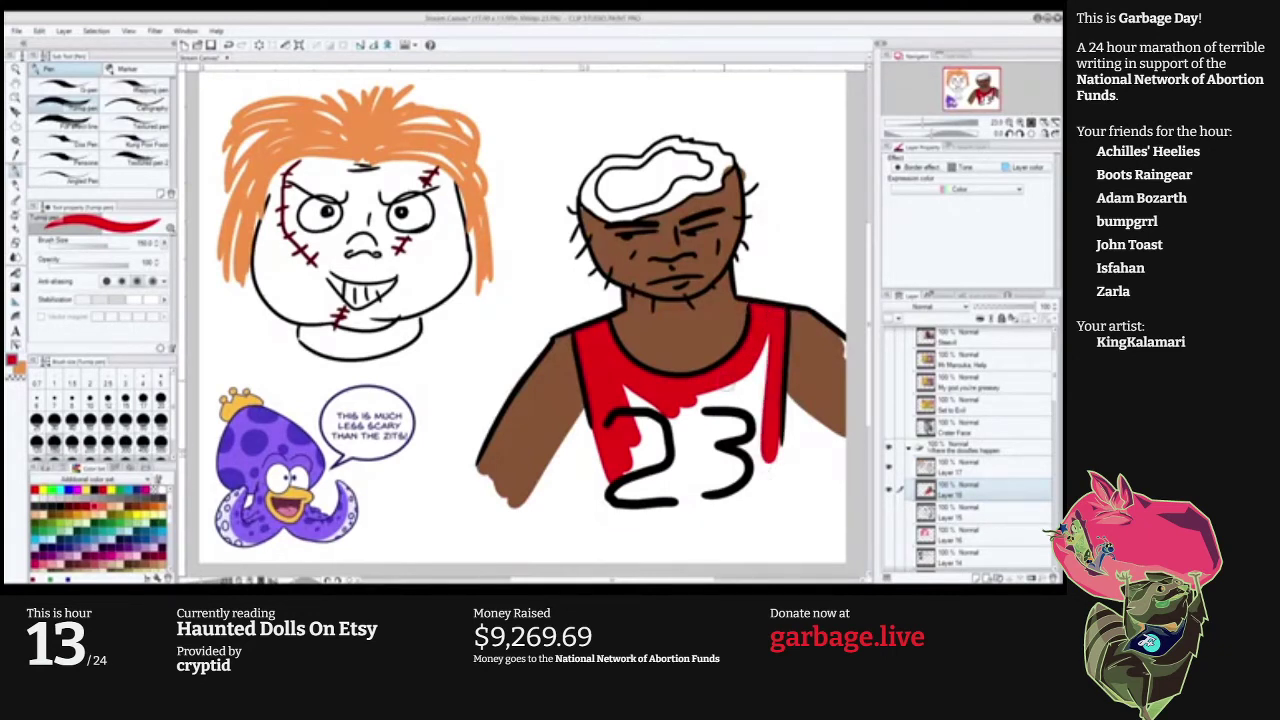
{"action": "mouse_move", "coordinate": [764, 342]}
{"action": "left_mouse_down"}
{"action": "mouse_move", "coordinate": [752, 484]}
{"action": "mouse_move", "coordinate": [776, 450]}
{"action": "left_mouse_up"}
{"action": "mouse_move", "coordinate": [732, 386]}
{"action": "left_mouse_down"}
{"action": "mouse_move", "coordinate": [726, 478]}
{"action": "mouse_move", "coordinate": [700, 482]}
{"action": "mouse_move", "coordinate": [688, 460]}
{"action": "left_mouse_up"}
{"action": "mouse_move", "coordinate": [656, 404]}
{"action": "left_mouse_down"}
{"action": "mouse_move", "coordinate": [660, 492]}
{"action": "mouse_move", "coordinate": [640, 496]}
{"action": "mouse_move", "coordinate": [690, 495]}
{"action": "left_mouse_up"}
{"action": "left_click_drag", "start_coordinate": [602, 458], "coordinate": [632, 514]}
{"action": "mouse_move", "coordinate": [600, 436]}
{"action": "left_mouse_down"}
{"action": "mouse_move", "coordinate": [636, 540]}
{"action": "mouse_move", "coordinate": [684, 518]}
{"action": "mouse_move", "coordinate": [710, 528]}
{"action": "mouse_move", "coordinate": [778, 512]}
{"action": "left_mouse_up"}
{"action": "left_click_drag", "start_coordinate": [780, 444], "coordinate": [780, 490]}
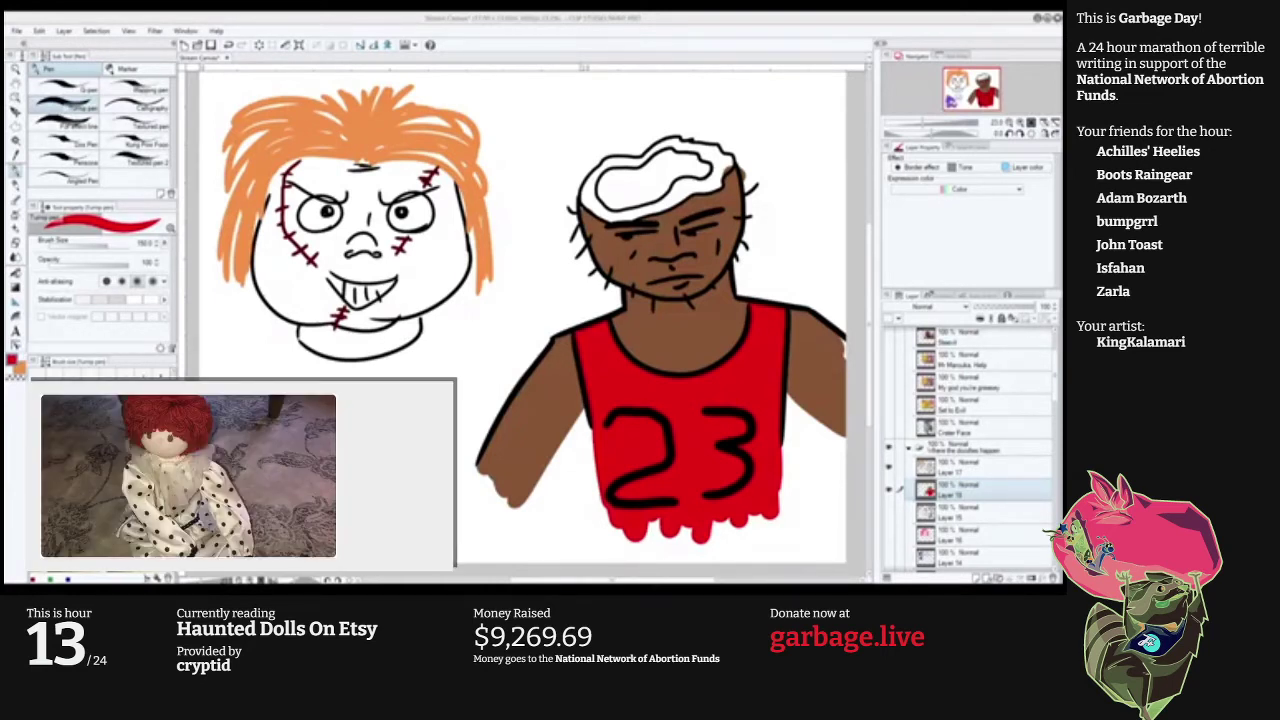
Start a blank canvas on a new layer above the line art and paint a solid black round spot with the Turnip pen.
{"action": "left_click", "coordinate": [964, 468]}
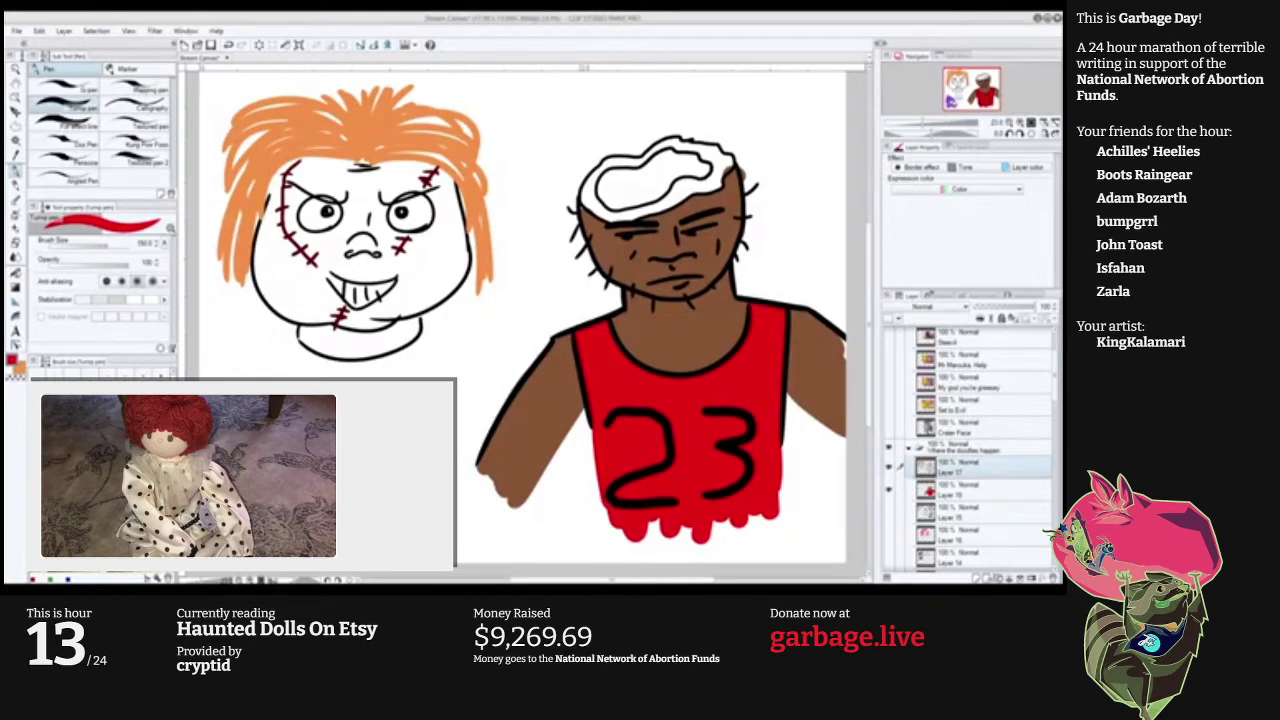
{"action": "key", "text": "ctrl+shift+n"}
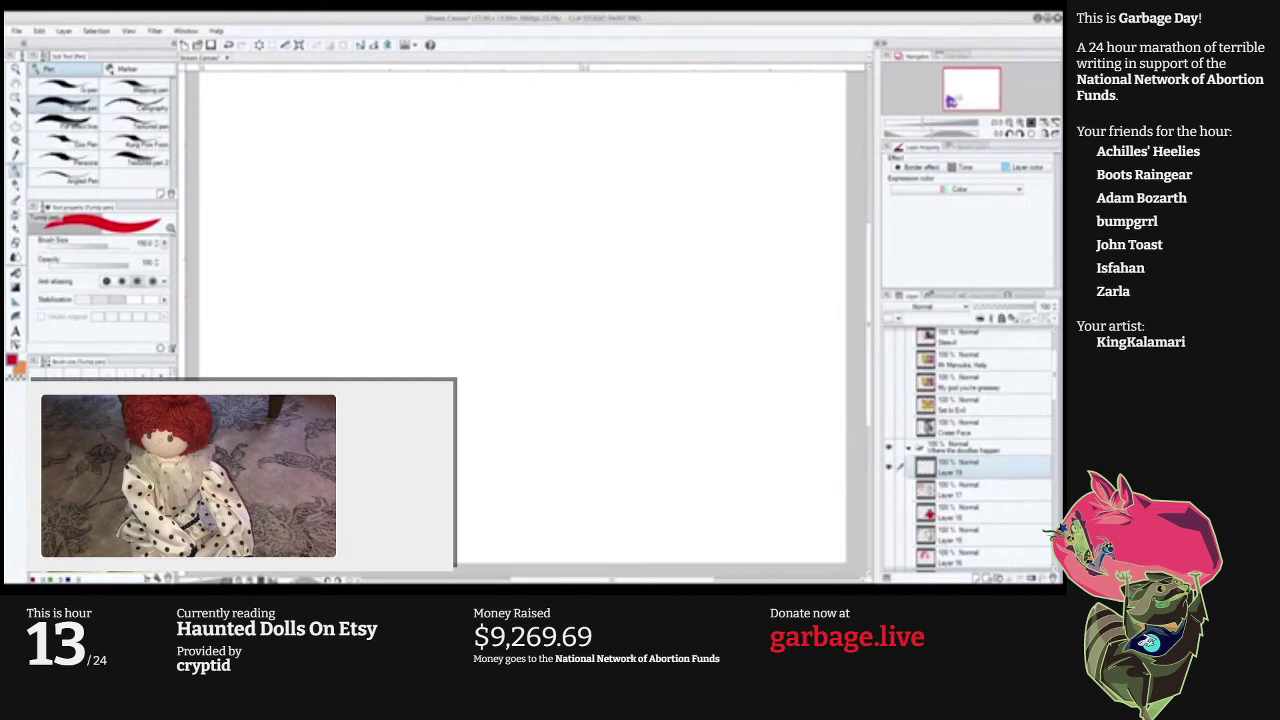
{"action": "key", "text": "x"}
{"action": "mouse_move", "coordinate": [637, 224]}
{"action": "left_mouse_down"}
{"action": "mouse_move", "coordinate": [605, 198]}
{"action": "mouse_move", "coordinate": [630, 212]}
{"action": "mouse_move", "coordinate": [628, 200]}
{"action": "left_mouse_up"}
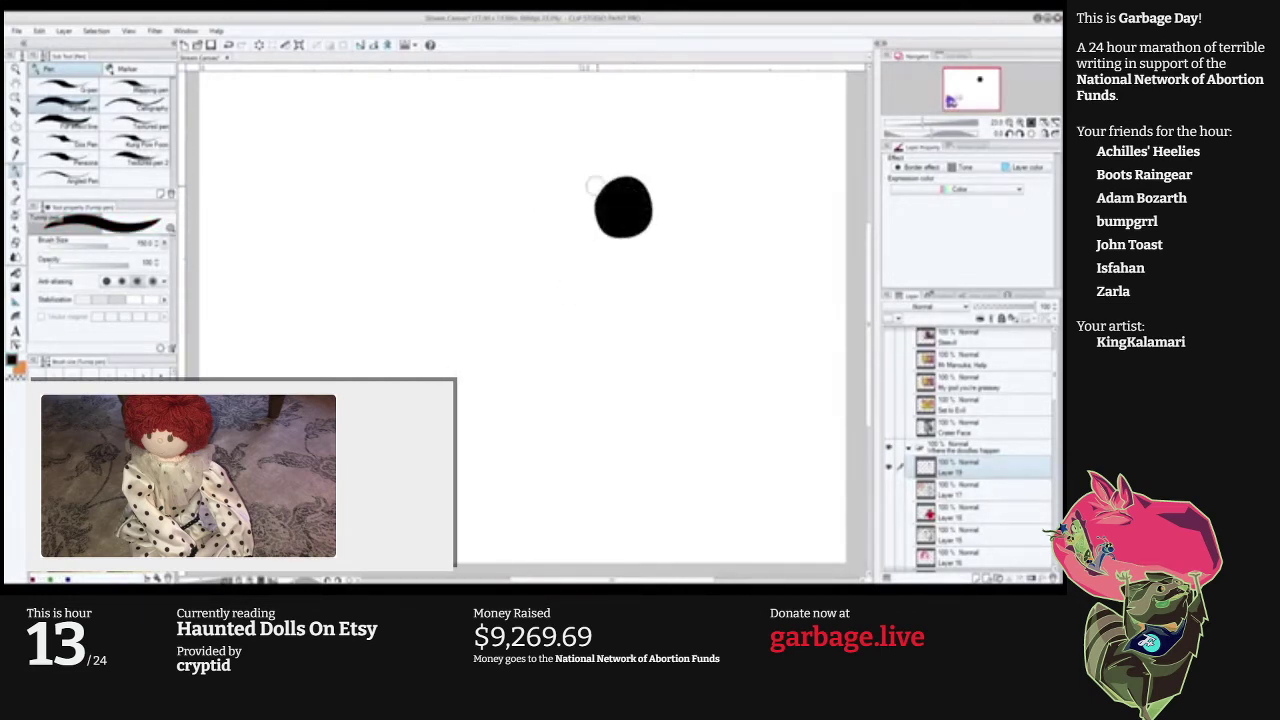
{"action": "mouse_move", "coordinate": [632, 187]}
{"action": "left_mouse_down"}
{"action": "mouse_move", "coordinate": [593, 158]}
{"action": "mouse_move", "coordinate": [622, 232]}
{"action": "left_mouse_up"}
{"action": "key", "text": "ctrl+z"}
{"action": "key", "text": "p"}
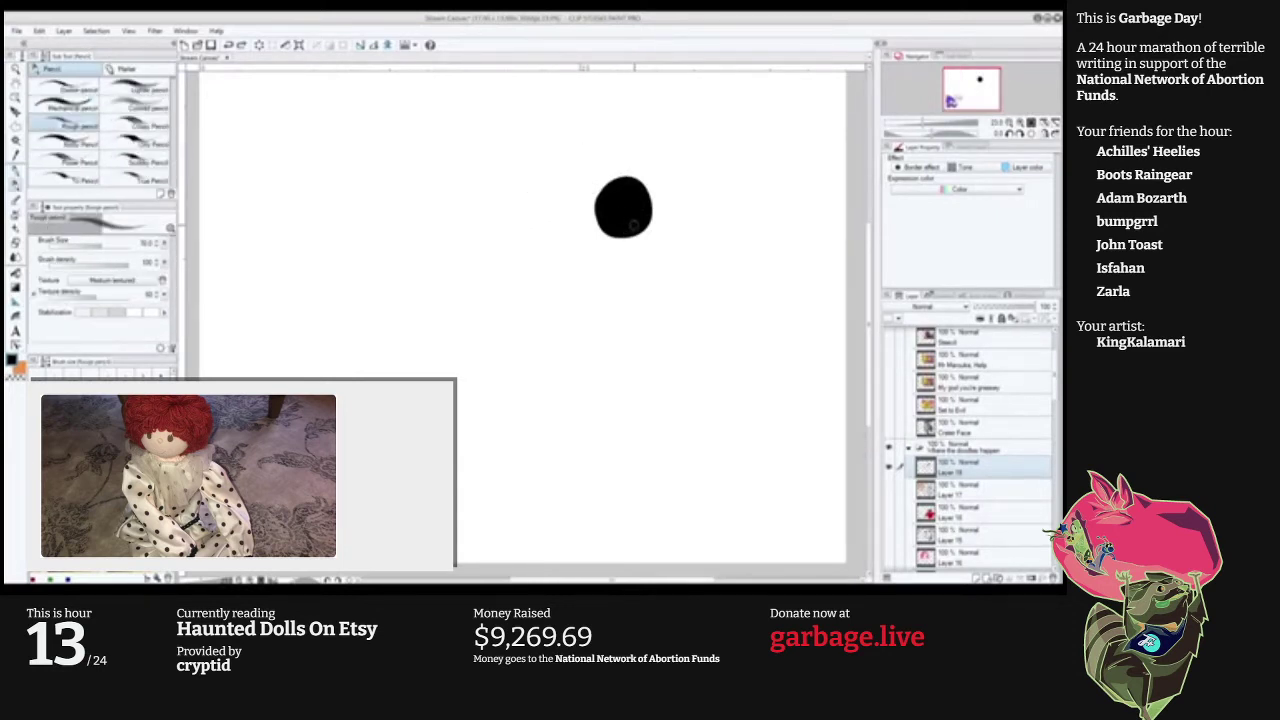
{"action": "key", "text": "p"}
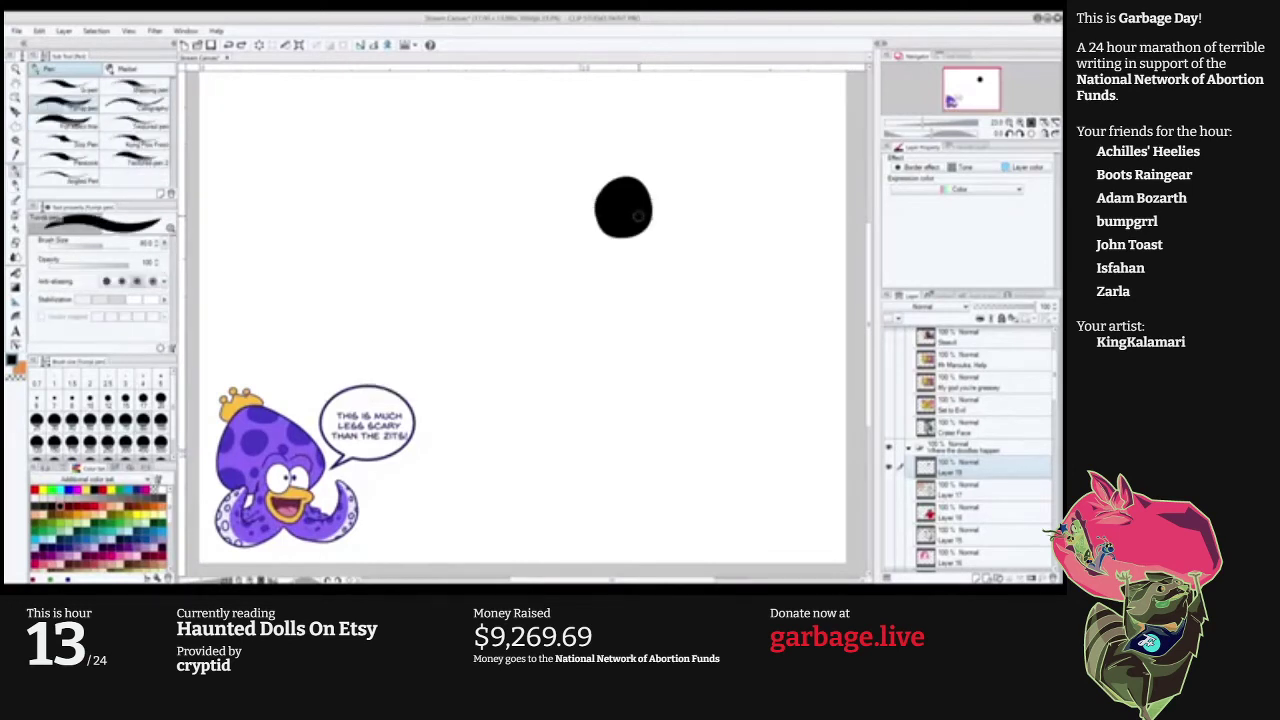
Draw a wide oval head outline that runs through the black spot at its upper right, undoing unsatisfactory strokes.
{"action": "mouse_move", "coordinate": [677, 240]}
{"action": "left_mouse_down"}
{"action": "mouse_move", "coordinate": [620, 169]}
{"action": "mouse_move", "coordinate": [660, 280]}
{"action": "left_mouse_up"}
{"action": "key", "text": "ctrl+z"}
{"action": "mouse_move", "coordinate": [546, 184]}
{"action": "left_mouse_down"}
{"action": "mouse_move", "coordinate": [537, 353]}
{"action": "mouse_move", "coordinate": [585, 178]}
{"action": "left_mouse_up"}
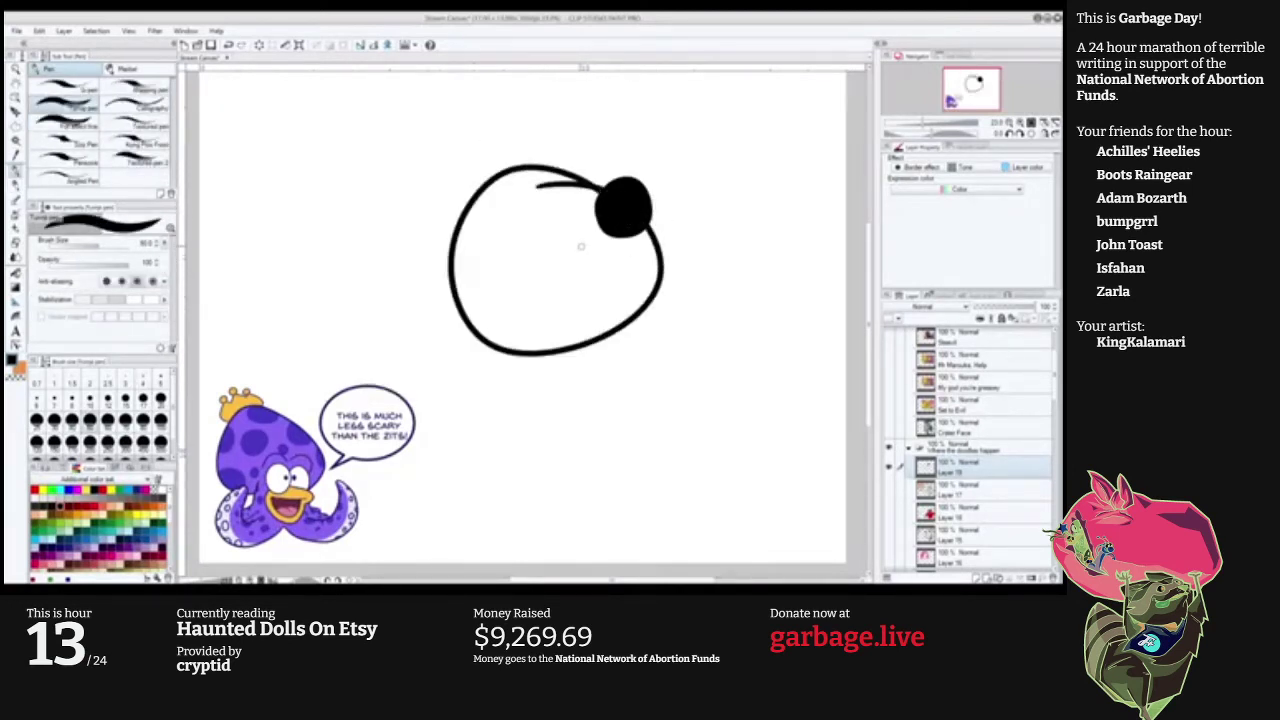
{"action": "key", "text": "ctrl+z"}
{"action": "mouse_move", "coordinate": [492, 284]}
{"action": "left_mouse_down"}
{"action": "mouse_move", "coordinate": [666, 292]}
{"action": "mouse_move", "coordinate": [484, 232]}
{"action": "left_mouse_up"}
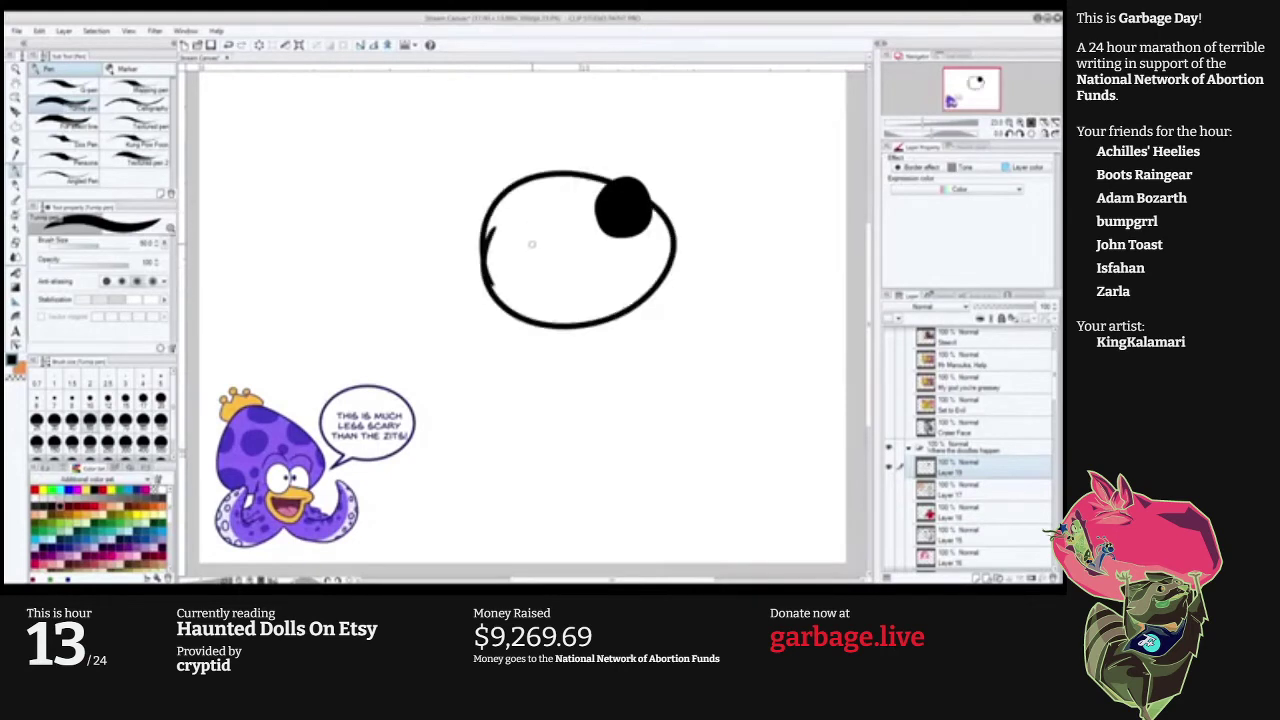
Paint a large solid red oval nose over the left edge of the head outline at brush size 200.
{"action": "key", "text": "x"}
{"action": "left_click", "coordinate": [95, 506]}
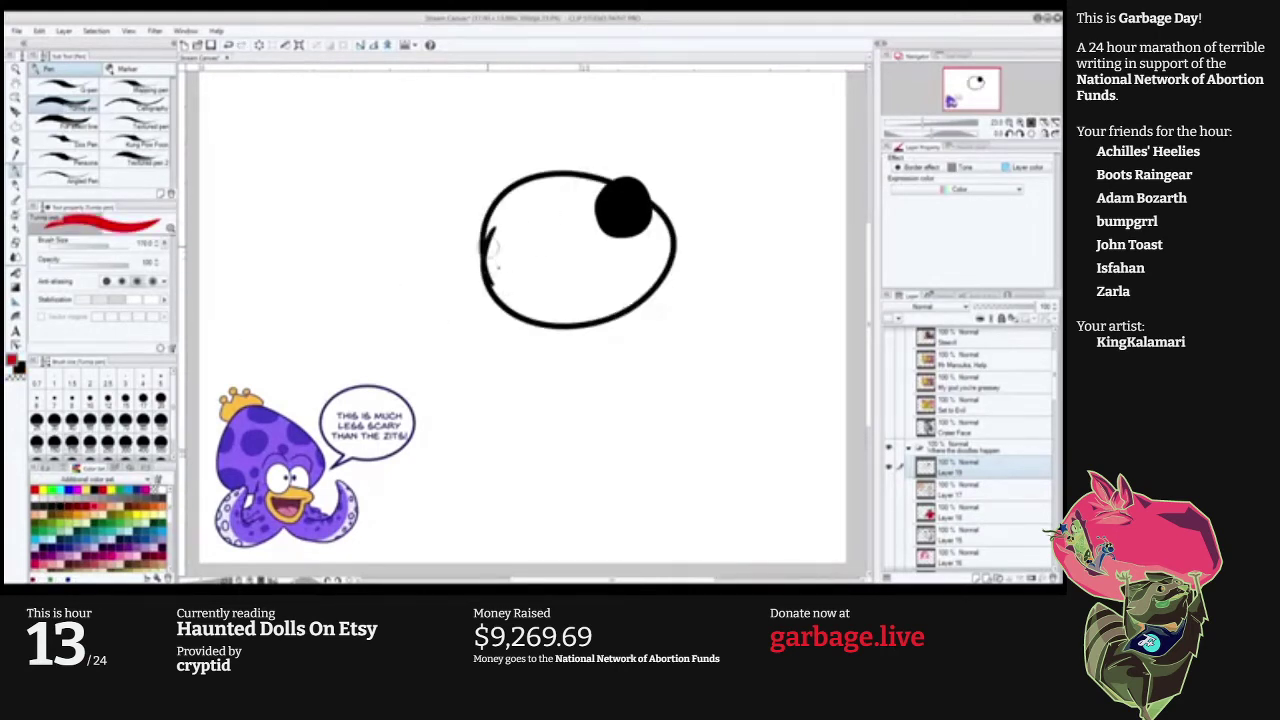
{"action": "mouse_move", "coordinate": [503, 250]}
{"action": "left_mouse_down"}
{"action": "mouse_move", "coordinate": [440, 262]}
{"action": "mouse_move", "coordinate": [505, 275]}
{"action": "left_mouse_up"}
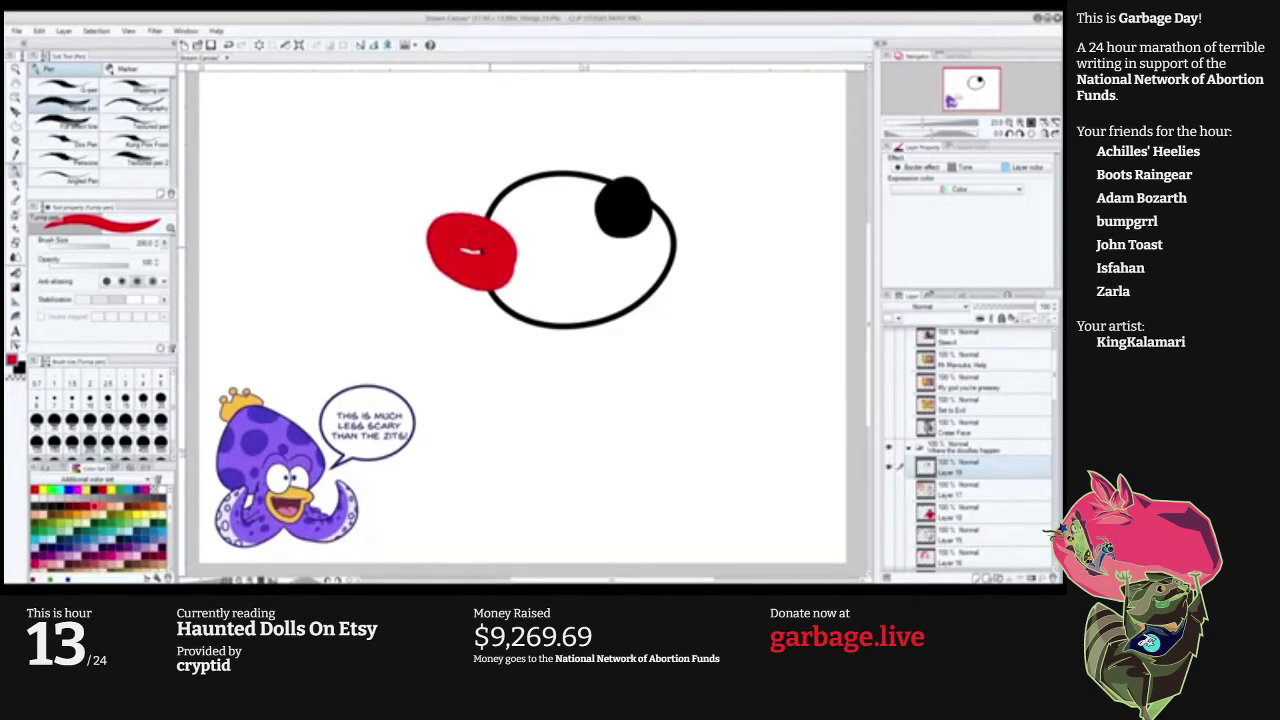
Paint a small solid black spot on the head's upper-left edge above the red nose at brush size 150.
{"action": "key", "text": "x"}
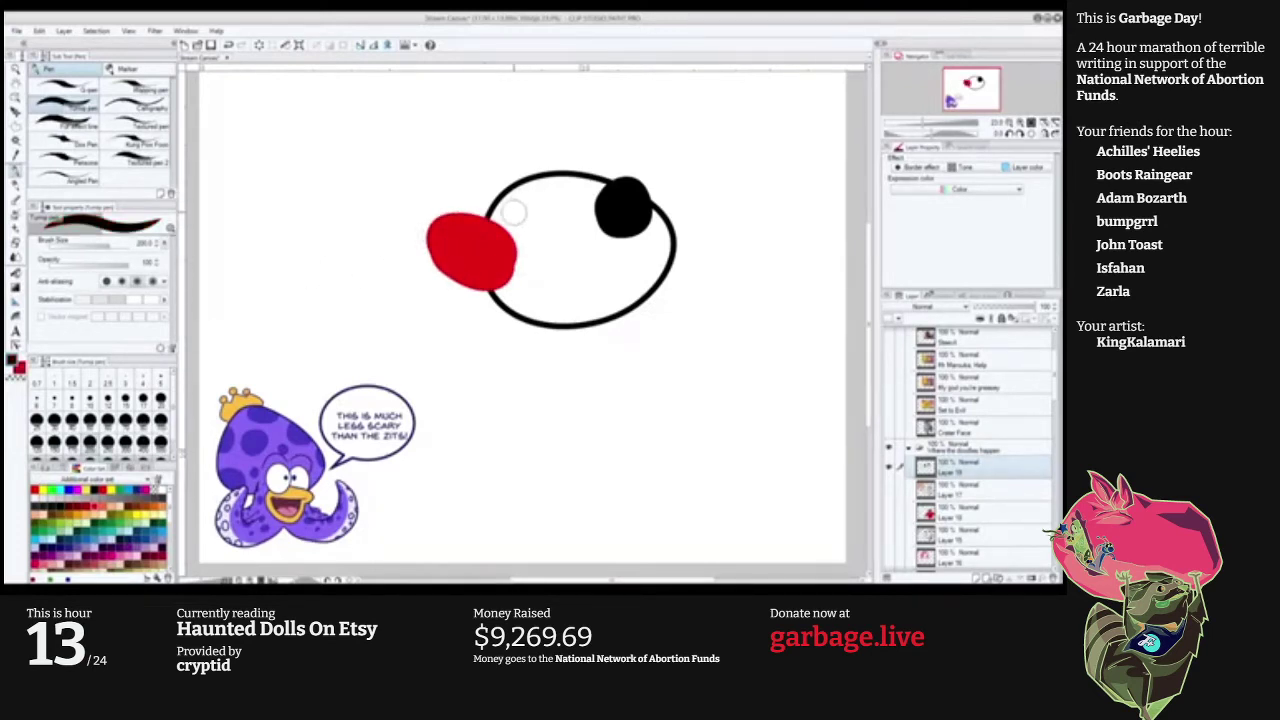
{"action": "key", "text": "bracketleft"}
{"action": "key", "text": "bracketleft"}
{"action": "left_click_drag", "start_coordinate": [503, 181], "coordinate": [506, 180]}
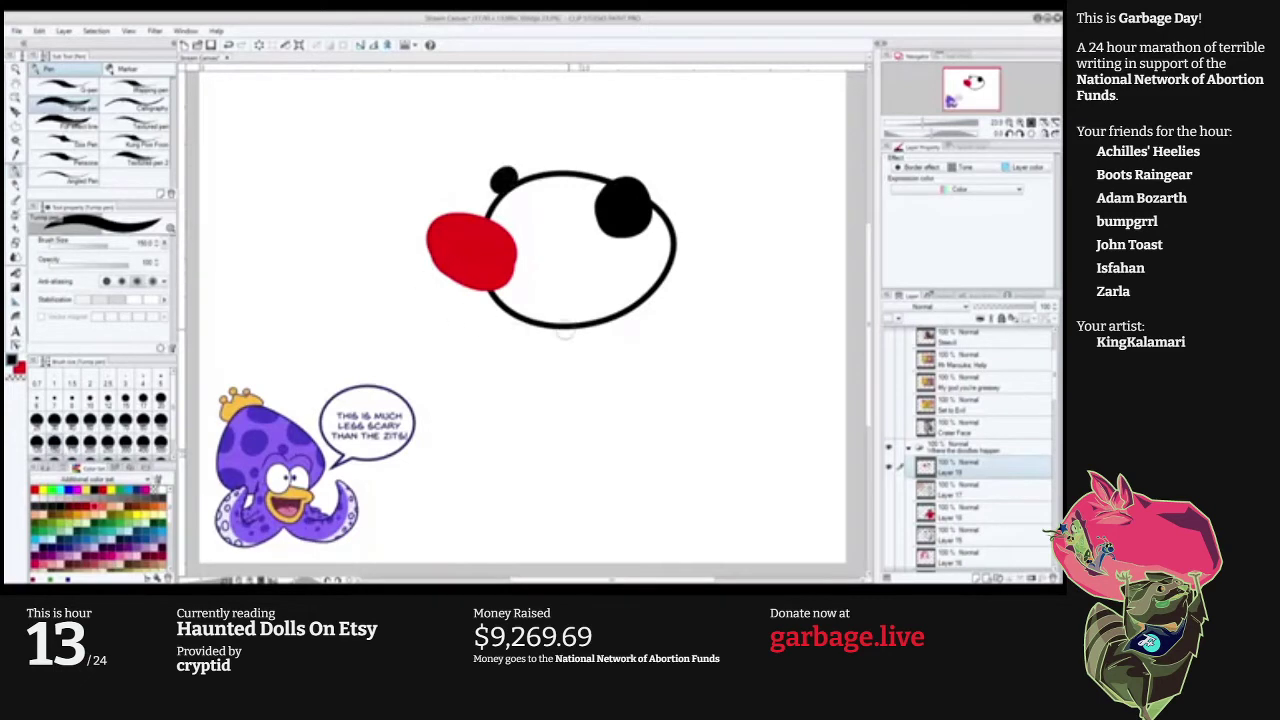
Reduce the black pen's size and try a curved line from below the red nose across the head.
{"action": "key", "text": "bracketleft"}
{"action": "key", "text": "bracketleft"}
{"action": "key", "text": "bracketleft"}
{"action": "mouse_move", "coordinate": [493, 298]}
{"action": "left_mouse_down"}
{"action": "mouse_move", "coordinate": [540, 299]}
{"action": "mouse_move", "coordinate": [610, 262]}
{"action": "left_mouse_up"}
{"action": "key", "text": "ctrl+z"}
{"action": "key", "text": "bracketleft"}
{"action": "key", "text": "bracketleft"}
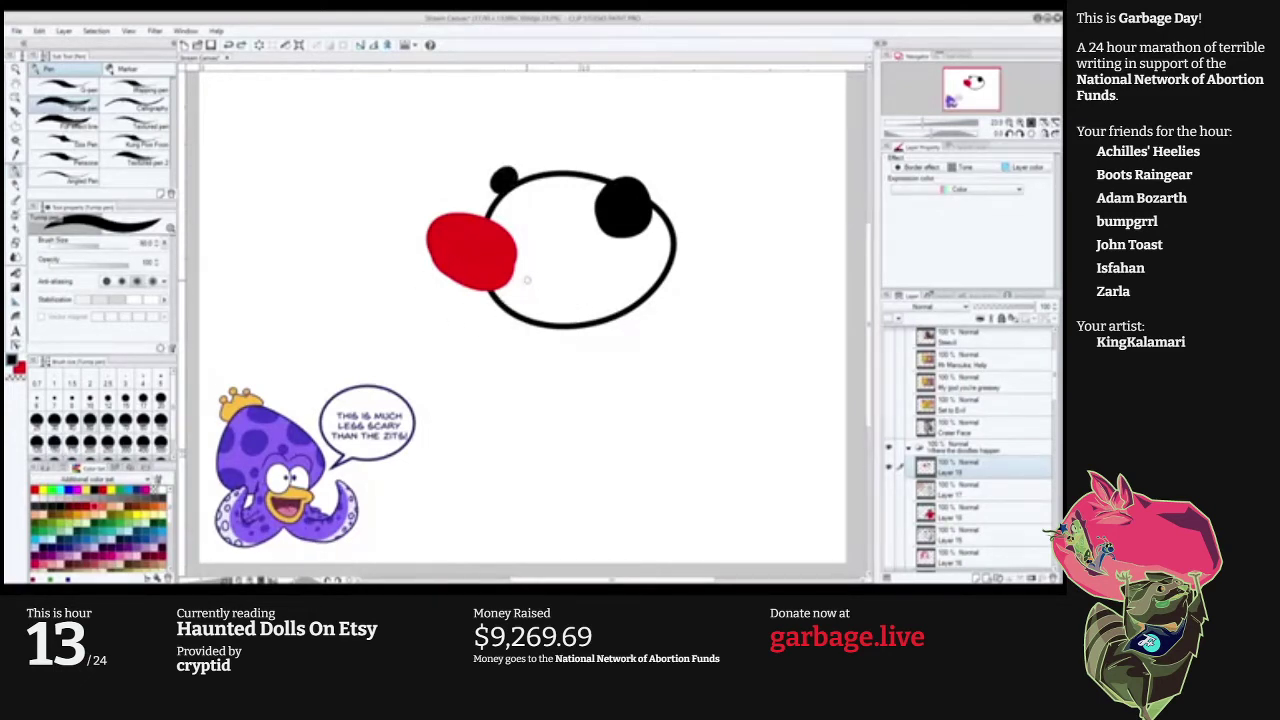
Draw a wide black grin with rounded teeth across the lower part of the character's face.
{"action": "mouse_move", "coordinate": [493, 300]}
{"action": "left_mouse_down"}
{"action": "mouse_move", "coordinate": [566, 300]}
{"action": "mouse_move", "coordinate": [584, 256]}
{"action": "mouse_move", "coordinate": [624, 294]}
{"action": "left_mouse_up"}
{"action": "mouse_move", "coordinate": [618, 272]}
{"action": "left_mouse_down"}
{"action": "mouse_move", "coordinate": [594, 302]}
{"action": "mouse_move", "coordinate": [511, 304]}
{"action": "left_mouse_up"}
{"action": "key", "text": "ctrl+z"}
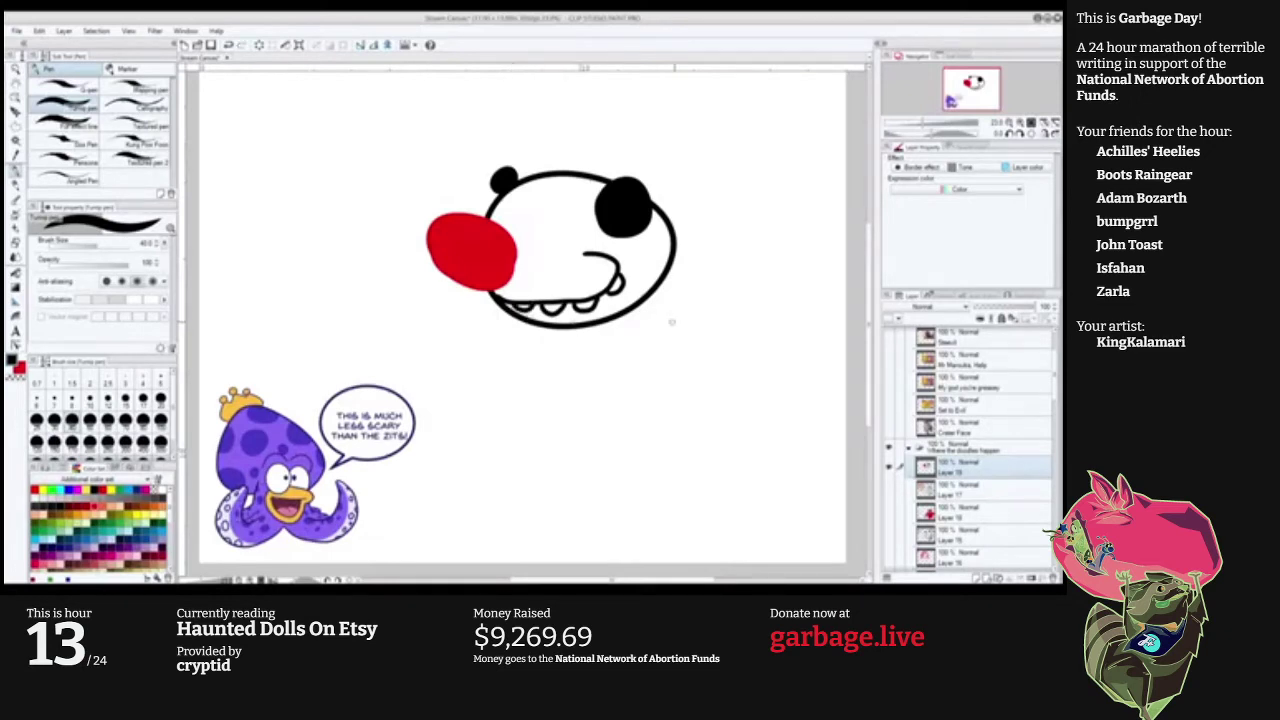
Draw the character's rounded body outline beneath the head in black with a brush size of 60.
{"action": "key", "text": "bracketright"}
{"action": "key", "text": "bracketright"}
{"action": "key", "text": "bracketright"}
{"action": "key", "text": "bracketright"}
{"action": "mouse_move", "coordinate": [640, 304]}
{"action": "left_mouse_down"}
{"action": "mouse_move", "coordinate": [690, 448]}
{"action": "mouse_move", "coordinate": [545, 468]}
{"action": "left_mouse_up"}
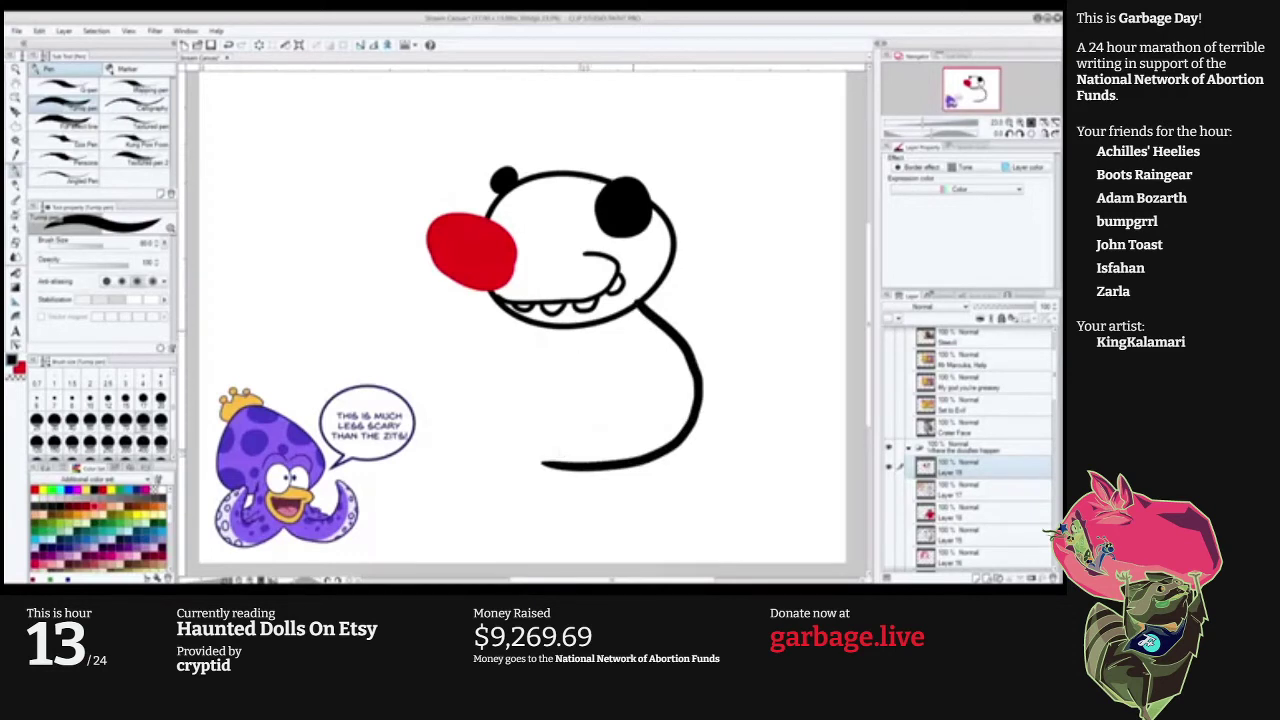
{"action": "key", "text": "ctrl+z"}
{"action": "mouse_move", "coordinate": [640, 297]}
{"action": "left_mouse_down"}
{"action": "mouse_move", "coordinate": [683, 370]}
{"action": "mouse_move", "coordinate": [676, 423]}
{"action": "mouse_move", "coordinate": [570, 449]}
{"action": "mouse_move", "coordinate": [501, 389]}
{"action": "mouse_move", "coordinate": [515, 349]}
{"action": "mouse_move", "coordinate": [507, 397]}
{"action": "left_mouse_up"}
{"action": "key", "text": "ctrl+z"}
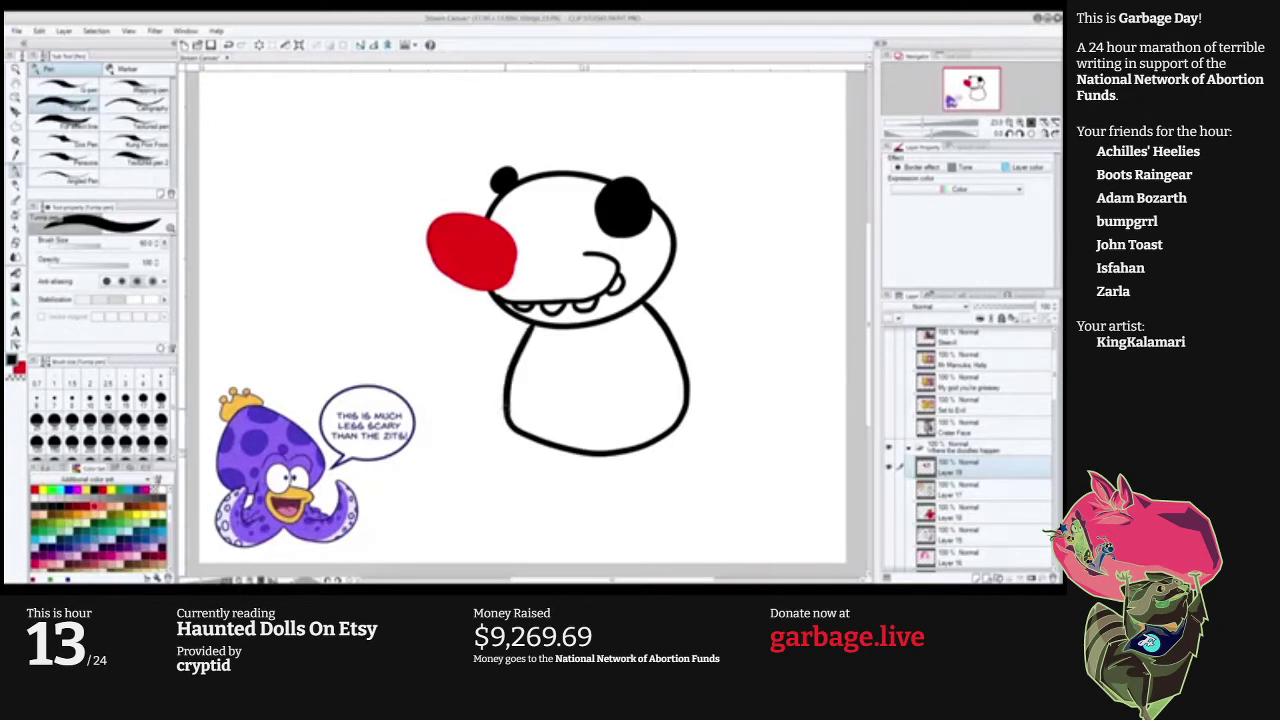
Draw two oval feet at the base of the body and a curled hand below the red nose.
{"action": "mouse_move", "coordinate": [497, 440]}
{"action": "left_mouse_down"}
{"action": "mouse_move", "coordinate": [462, 448]}
{"action": "mouse_move", "coordinate": [496, 442]}
{"action": "left_mouse_up"}
{"action": "mouse_move", "coordinate": [567, 467]}
{"action": "left_mouse_down"}
{"action": "mouse_move", "coordinate": [588, 392]}
{"action": "mouse_move", "coordinate": [582, 457]}
{"action": "mouse_move", "coordinate": [567, 440]}
{"action": "left_mouse_up"}
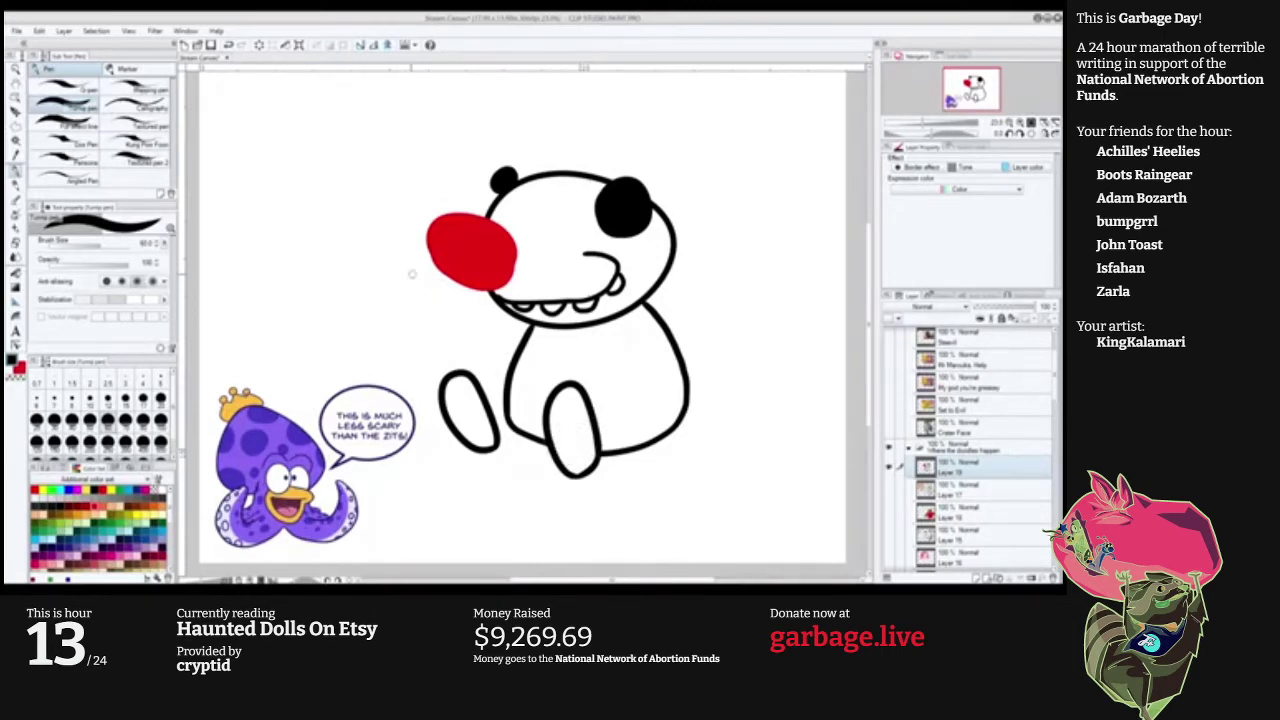
{"action": "mouse_move", "coordinate": [471, 301]}
{"action": "left_mouse_down"}
{"action": "mouse_move", "coordinate": [450, 301]}
{"action": "mouse_move", "coordinate": [457, 336]}
{"action": "mouse_move", "coordinate": [434, 318]}
{"action": "mouse_move", "coordinate": [470, 298]}
{"action": "mouse_move", "coordinate": [484, 328]}
{"action": "mouse_move", "coordinate": [490, 318]}
{"action": "mouse_move", "coordinate": [461, 299]}
{"action": "left_mouse_up"}
{"action": "key", "text": "ctrl+z"}
{"action": "key", "text": "ctrl+z"}
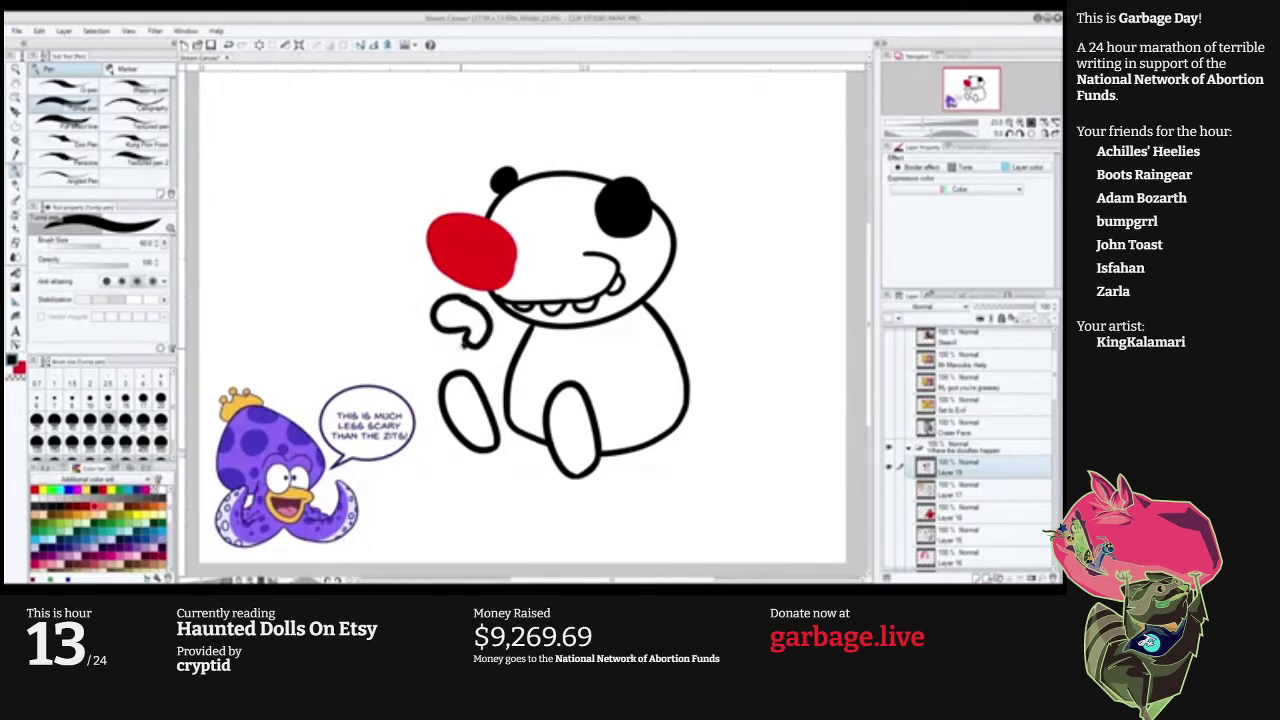
Draw a horn in the hand, with a solid black bulb and an open cone flaring away from the body.
{"action": "mouse_move", "coordinate": [464, 343]}
{"action": "left_mouse_down"}
{"action": "mouse_move", "coordinate": [430, 330]}
{"action": "mouse_move", "coordinate": [460, 340]}
{"action": "mouse_move", "coordinate": [440, 346]}
{"action": "mouse_move", "coordinate": [352, 305]}
{"action": "left_mouse_up"}
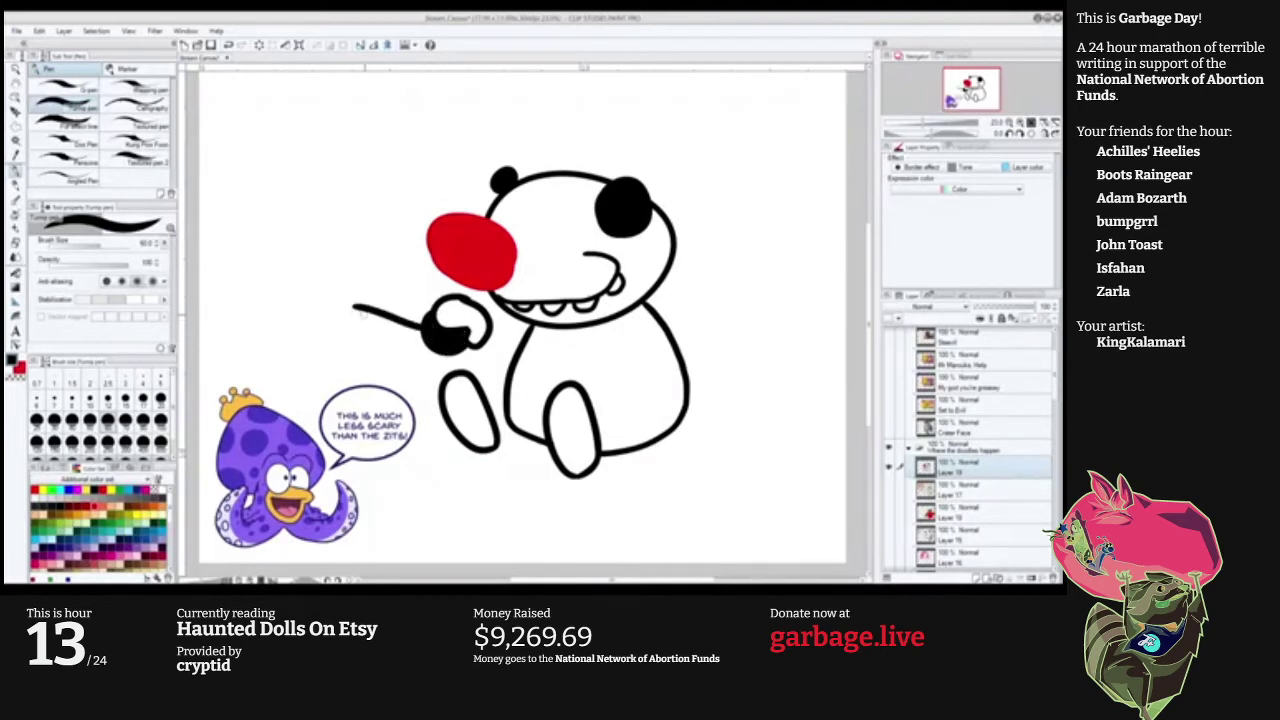
{"action": "key", "text": "ctrl+z"}
{"action": "mouse_move", "coordinate": [424, 329]}
{"action": "left_mouse_down"}
{"action": "mouse_move", "coordinate": [364, 309]}
{"action": "mouse_move", "coordinate": [360, 363]}
{"action": "mouse_move", "coordinate": [372, 312]}
{"action": "left_mouse_up"}
{"action": "left_click_drag", "start_coordinate": [367, 367], "coordinate": [446, 350]}
{"action": "key", "text": "ctrl+z"}
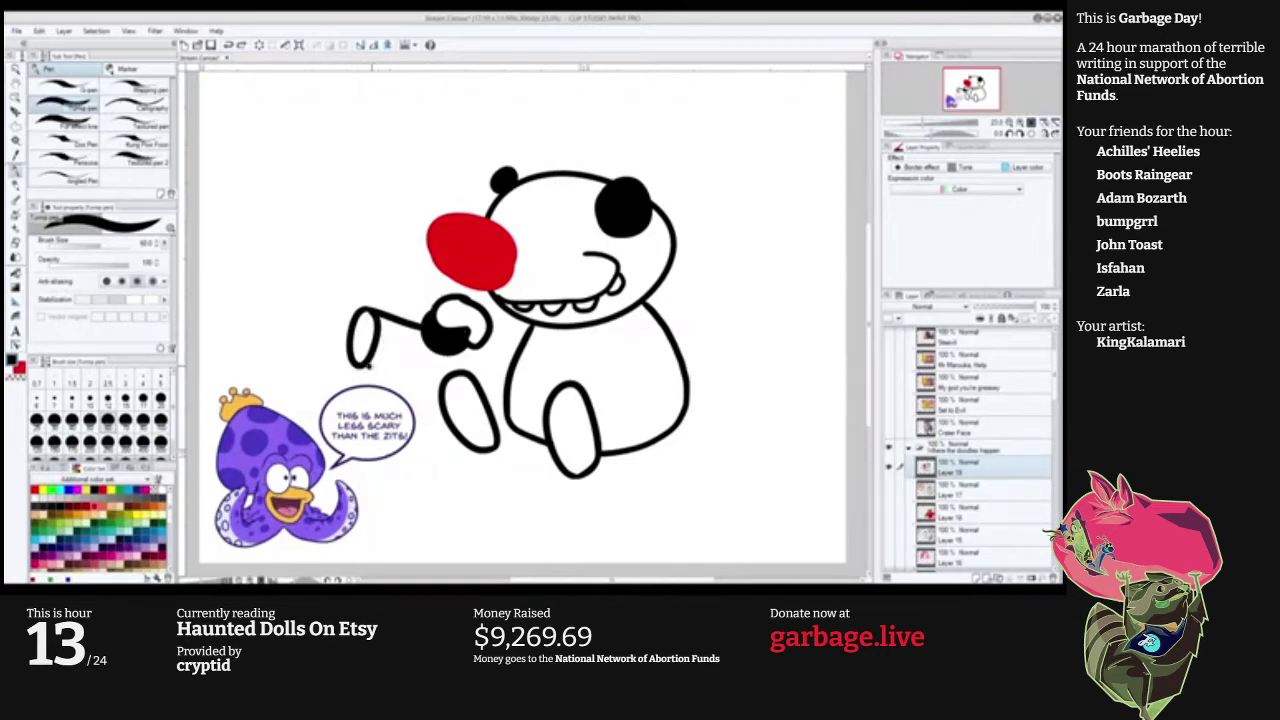
{"action": "left_click_drag", "start_coordinate": [368, 366], "coordinate": [445, 342]}
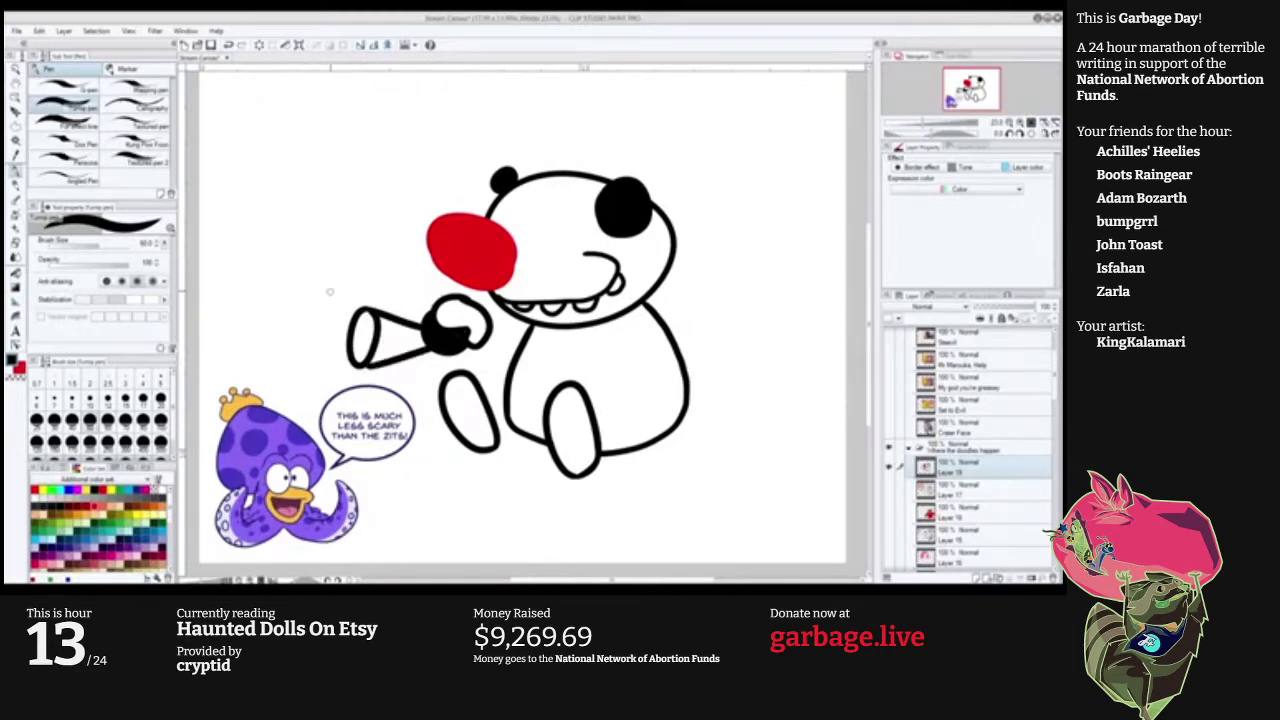
Draw a small ghost with two eyes and an open mouth rising above the horn's opening.
{"action": "mouse_move", "coordinate": [341, 310]}
{"action": "left_mouse_down"}
{"action": "mouse_move", "coordinate": [350, 228]}
{"action": "mouse_move", "coordinate": [323, 227]}
{"action": "mouse_move", "coordinate": [310, 243]}
{"action": "mouse_move", "coordinate": [304, 292]}
{"action": "mouse_move", "coordinate": [336, 316]}
{"action": "left_mouse_up"}
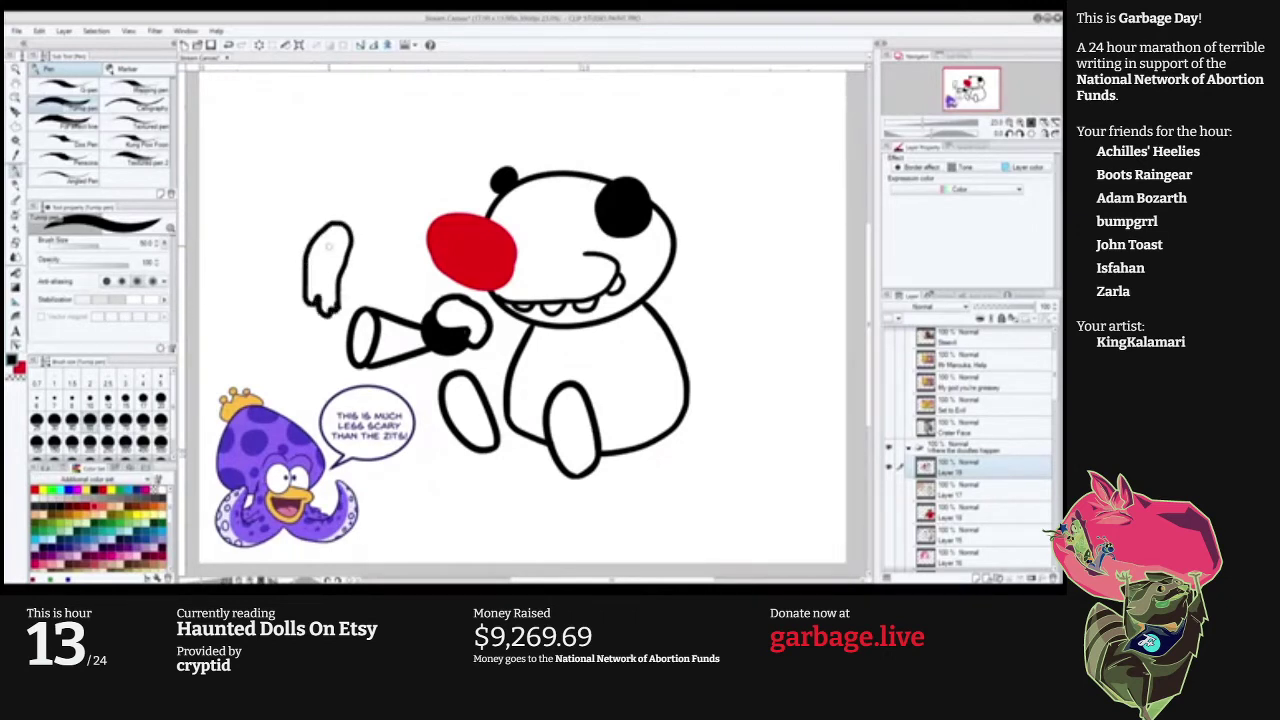
{"action": "left_click_drag", "start_coordinate": [322, 241], "coordinate": [326, 248]}
{"action": "left_click_drag", "start_coordinate": [334, 239], "coordinate": [338, 250]}
{"action": "left_click_drag", "start_coordinate": [324, 264], "coordinate": [324, 266]}
Letter "HONK!" above the ghost and add a speech tail pointing to it.
{"action": "mouse_move", "coordinate": [253, 232]}
{"action": "left_mouse_down"}
{"action": "mouse_move", "coordinate": [252, 197]}
{"action": "mouse_move", "coordinate": [270, 213]}
{"action": "left_mouse_up"}
{"action": "mouse_move", "coordinate": [268, 196]}
{"action": "left_mouse_down"}
{"action": "mouse_move", "coordinate": [266, 232]}
{"action": "mouse_move", "coordinate": [288, 200]}
{"action": "mouse_move", "coordinate": [308, 204]}
{"action": "mouse_move", "coordinate": [311, 230]}
{"action": "mouse_move", "coordinate": [314, 214]}
{"action": "left_mouse_up"}
{"action": "mouse_move", "coordinate": [316, 212]}
{"action": "left_mouse_down"}
{"action": "mouse_move", "coordinate": [337, 222]}
{"action": "mouse_move", "coordinate": [346, 206]}
{"action": "mouse_move", "coordinate": [290, 259]}
{"action": "left_mouse_up"}
{"action": "left_click", "coordinate": [344, 215]}
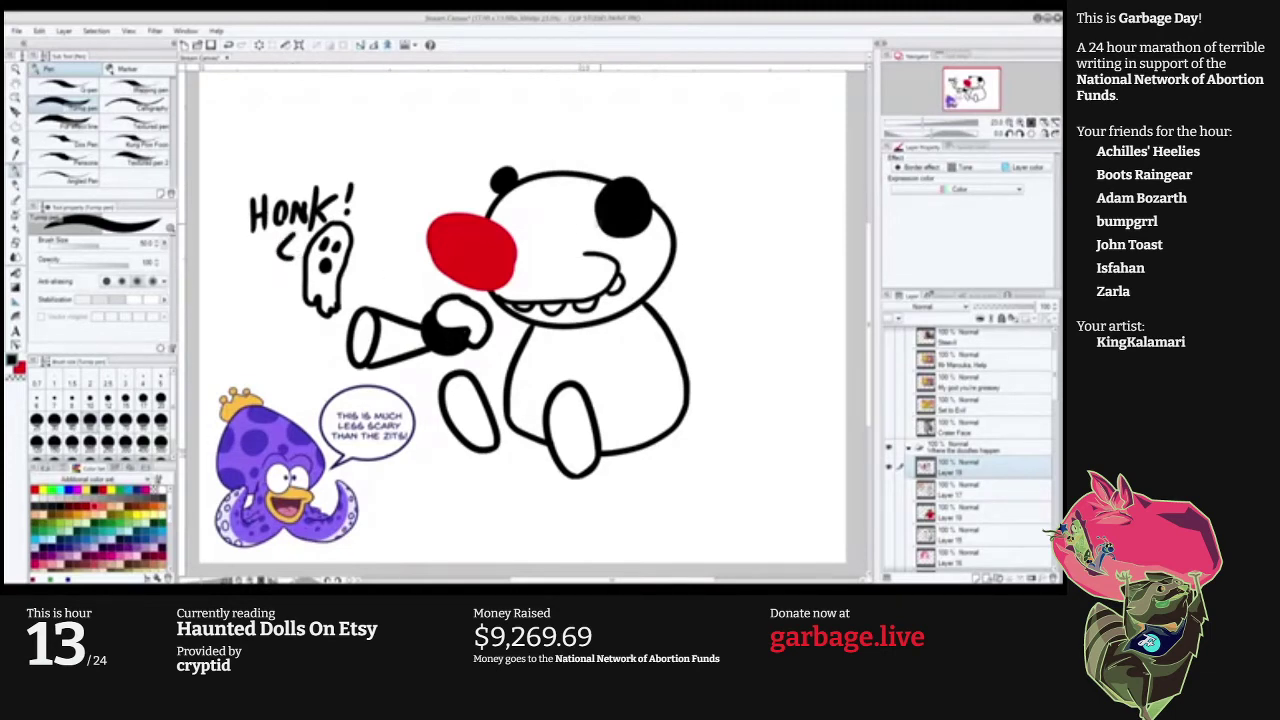
Add a new layer directly beneath the clown's line art layer and enlarge the brush to 100.
{"action": "left_click", "coordinate": [980, 490]}
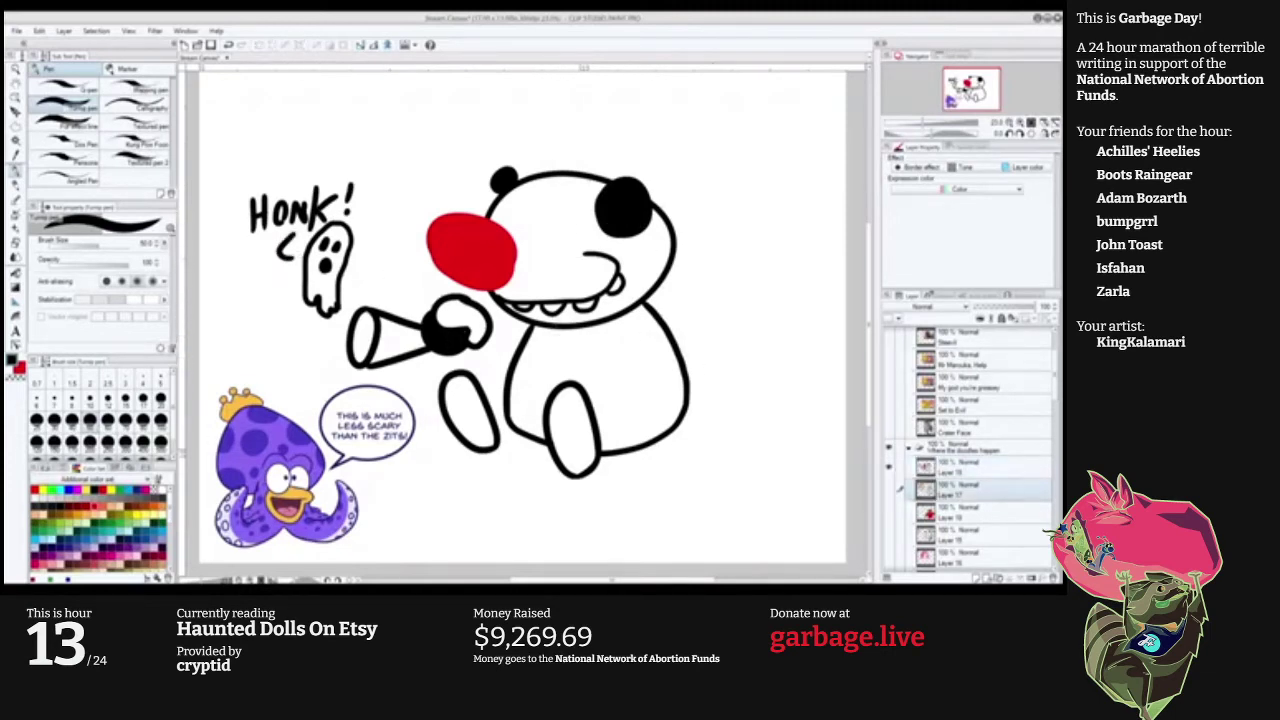
{"action": "key", "text": "ctrl+shift+n"}
{"action": "key", "text": "bracketright"}
{"action": "key", "text": "bracketright"}
{"action": "key", "text": "bracketright"}
{"action": "key", "text": "bracketright"}
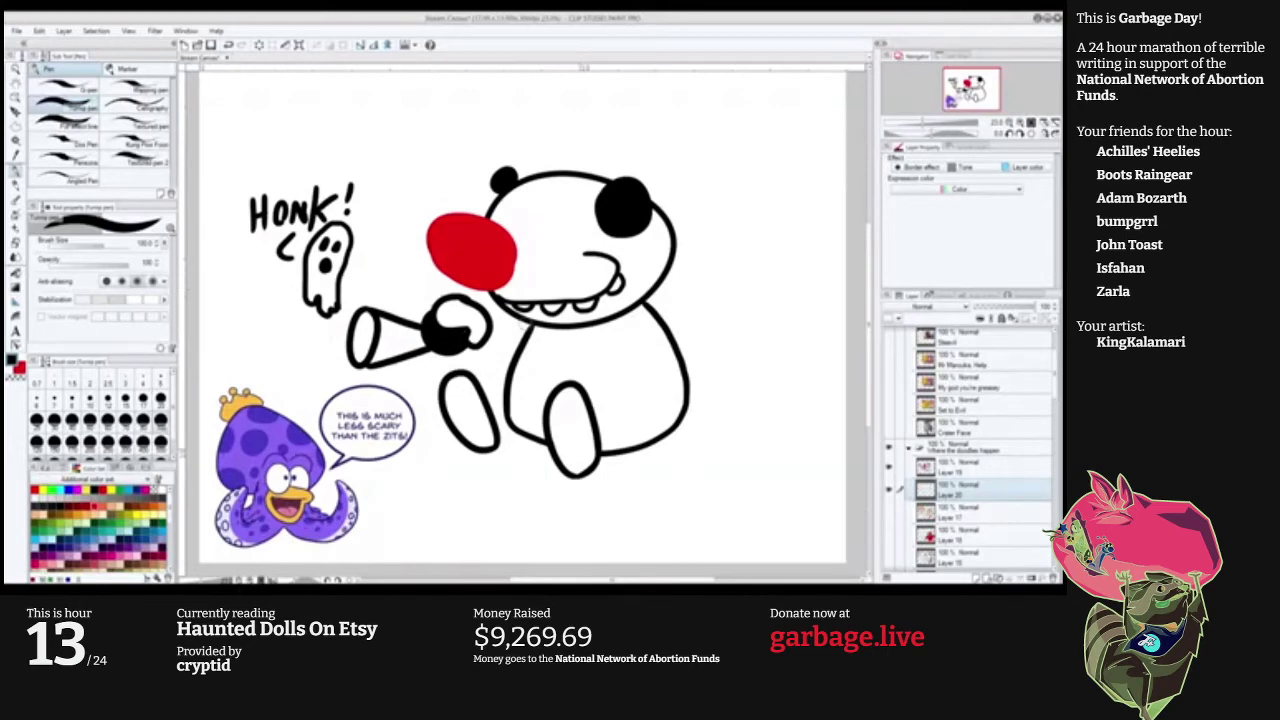
{"action": "left_click", "coordinate": [78, 579]}
{"action": "mouse_move", "coordinate": [622, 177]}
{"action": "left_mouse_down"}
{"action": "mouse_move", "coordinate": [671, 160]}
{"action": "mouse_move", "coordinate": [662, 190]}
{"action": "left_mouse_up"}
{"action": "key", "text": "ctrl+z"}
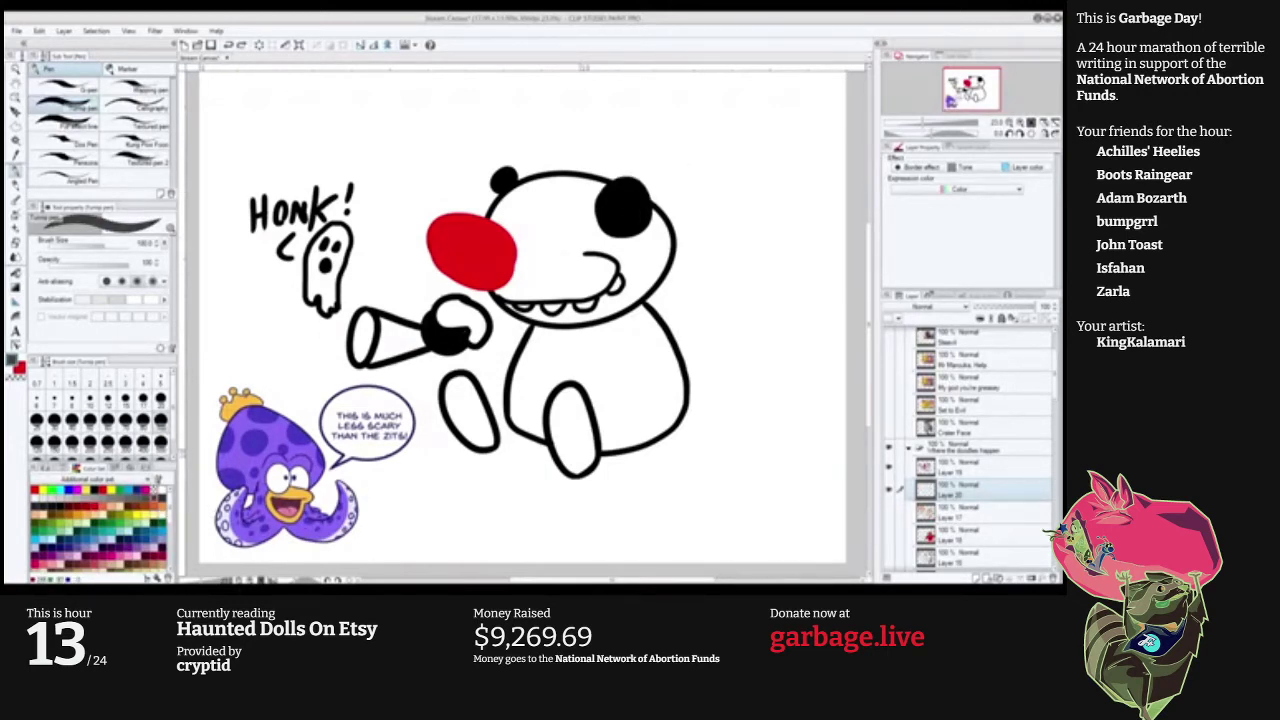
Paint puffy orange hair tufts on both sides of the clown's head on the new layer.
{"action": "left_click", "coordinate": [154, 502]}
{"action": "mouse_move", "coordinate": [648, 196]}
{"action": "left_mouse_down"}
{"action": "mouse_move", "coordinate": [684, 172]}
{"action": "mouse_move", "coordinate": [732, 211]}
{"action": "mouse_move", "coordinate": [668, 232]}
{"action": "mouse_move", "coordinate": [740, 150]}
{"action": "mouse_move", "coordinate": [760, 200]}
{"action": "mouse_move", "coordinate": [755, 232]}
{"action": "mouse_move", "coordinate": [742, 231]}
{"action": "left_mouse_up"}
{"action": "mouse_move", "coordinate": [490, 188]}
{"action": "left_mouse_down"}
{"action": "mouse_move", "coordinate": [462, 200]}
{"action": "mouse_move", "coordinate": [455, 160]}
{"action": "mouse_move", "coordinate": [485, 150]}
{"action": "mouse_move", "coordinate": [410, 205]}
{"action": "mouse_move", "coordinate": [395, 145]}
{"action": "mouse_move", "coordinate": [405, 225]}
{"action": "left_mouse_up"}
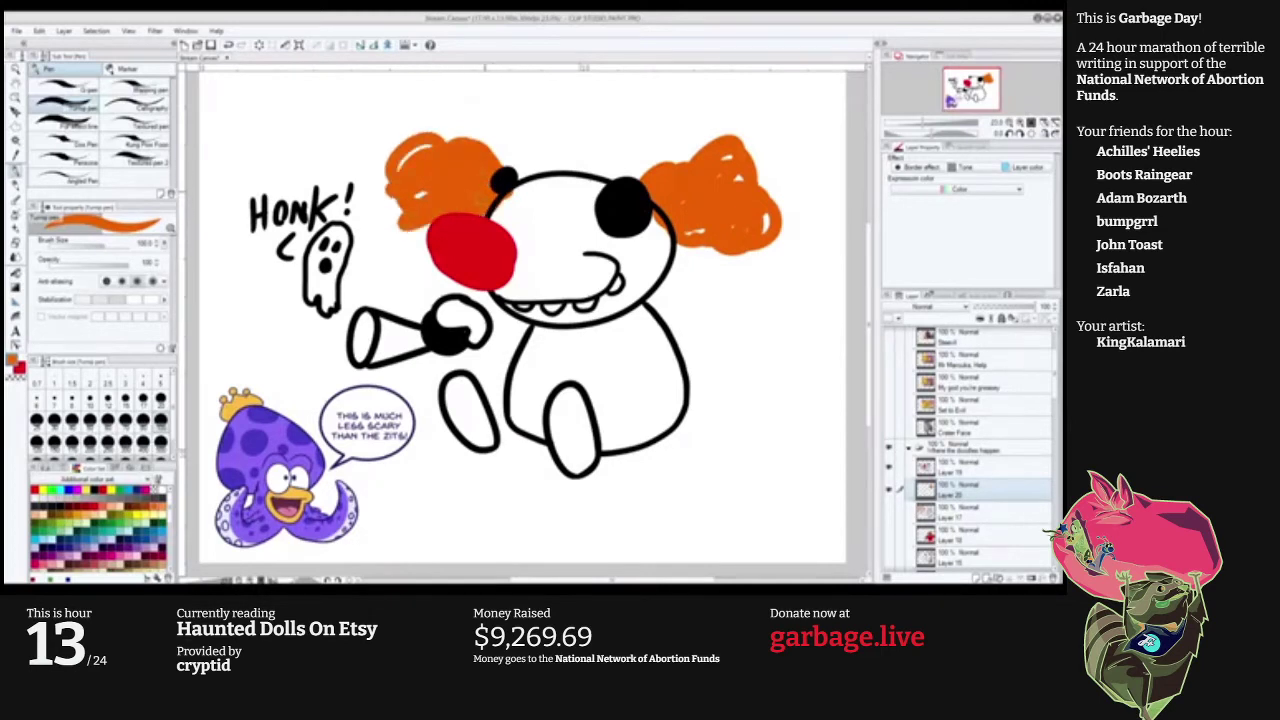
Draw a small domed hat on top of the head in black, brush size 70, on the line art layer.
{"action": "left_click", "coordinate": [965, 468]}
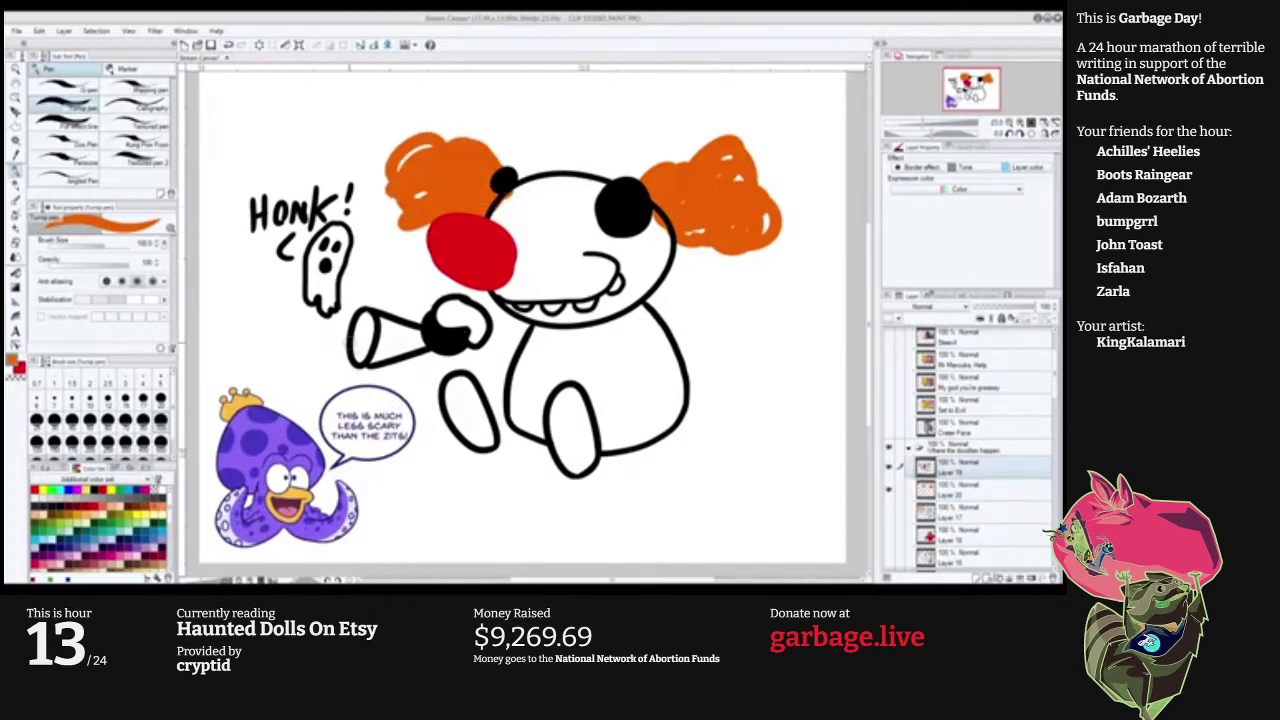
{"action": "key", "text": "x"}
{"action": "left_click", "coordinate": [95, 490]}
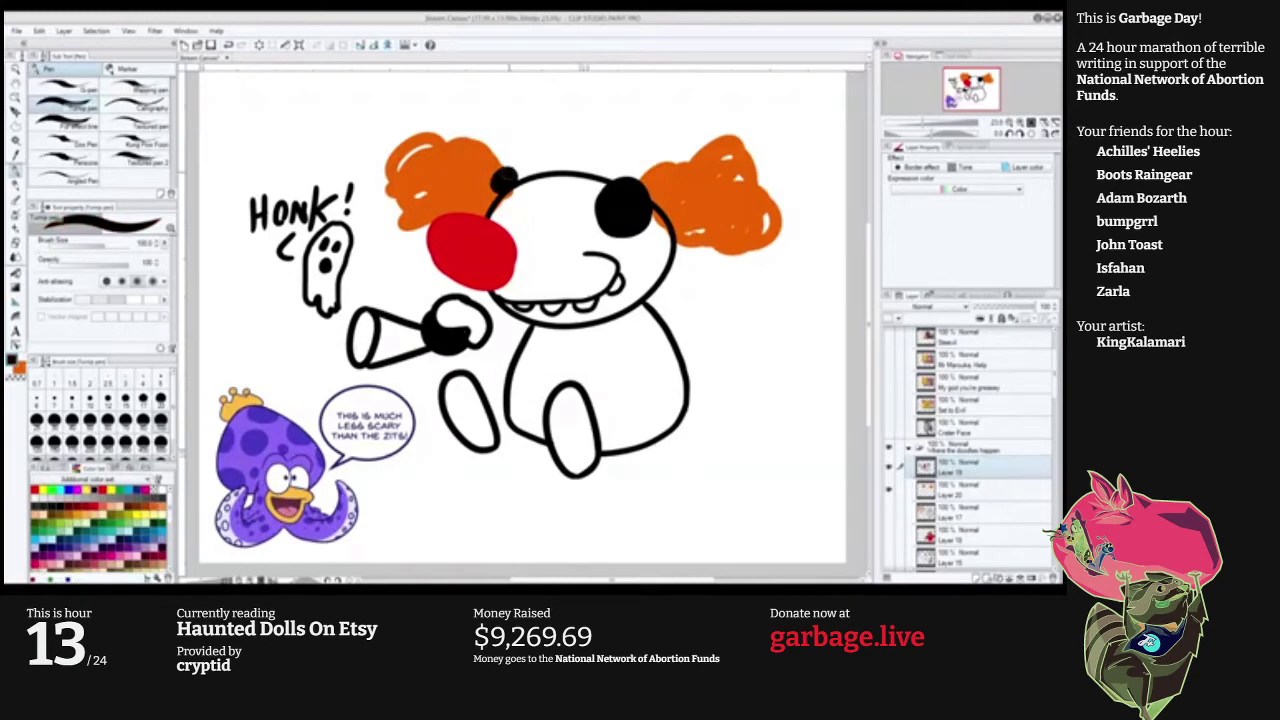
{"action": "key", "text": "bracketleft"}
{"action": "key", "text": "bracketleft"}
{"action": "mouse_move", "coordinate": [536, 172]}
{"action": "left_mouse_down"}
{"action": "mouse_move", "coordinate": [576, 133]}
{"action": "mouse_move", "coordinate": [612, 146]}
{"action": "mouse_move", "coordinate": [620, 182]}
{"action": "left_mouse_up"}
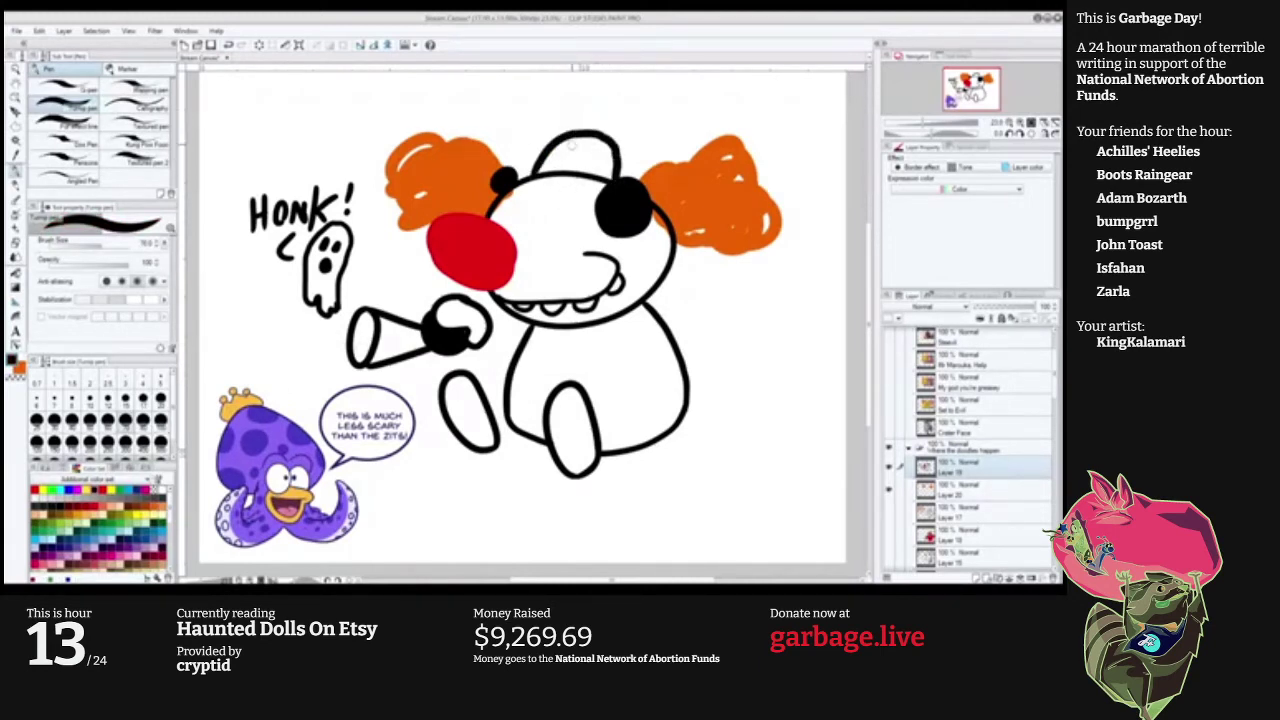
Paint a red pompom floating above the hat and a smaller red dot on the hat's front.
{"action": "left_click_drag", "start_coordinate": [606, 123], "coordinate": [598, 128]}
{"action": "key", "text": "ctrl+z"}
{"action": "left_click", "coordinate": [100, 566]}
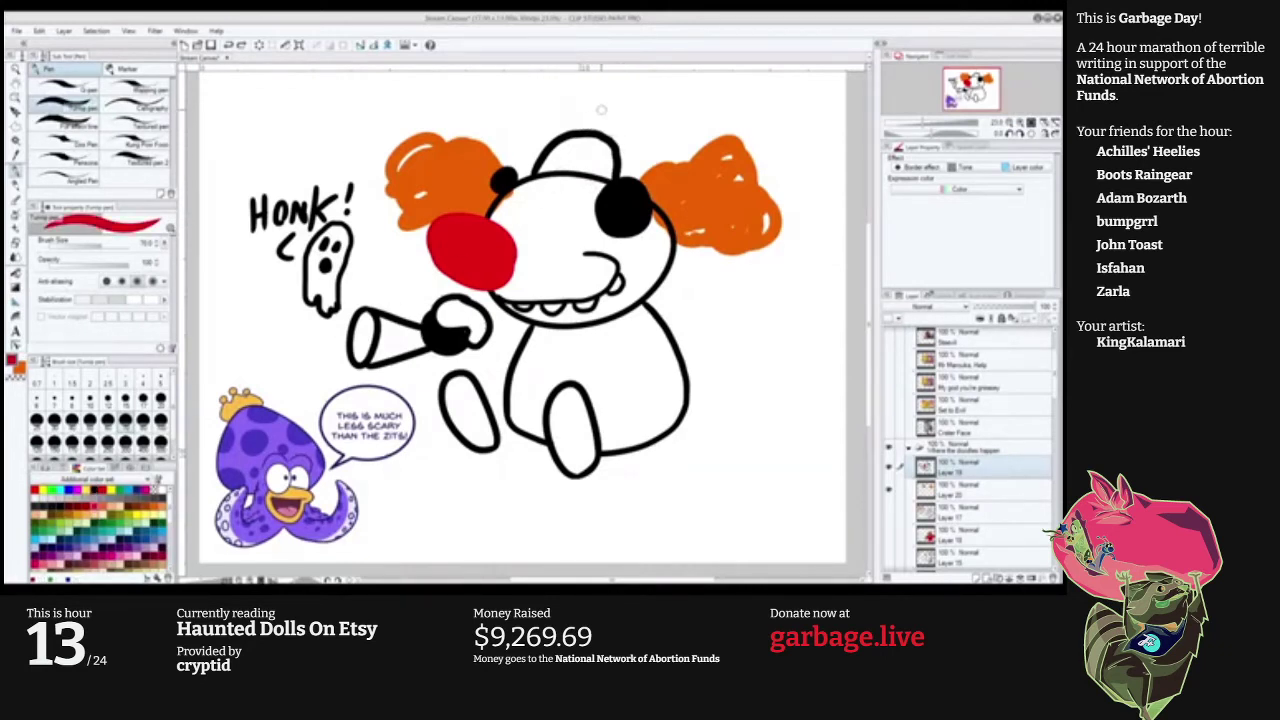
{"action": "left_click_drag", "start_coordinate": [601, 110], "coordinate": [595, 107]}
{"action": "left_click_drag", "start_coordinate": [575, 150], "coordinate": [571, 151]}
Fill the clown's body with blue on the color layer beneath the line art, leaving the front foot white.
{"action": "left_click", "coordinate": [975, 490]}
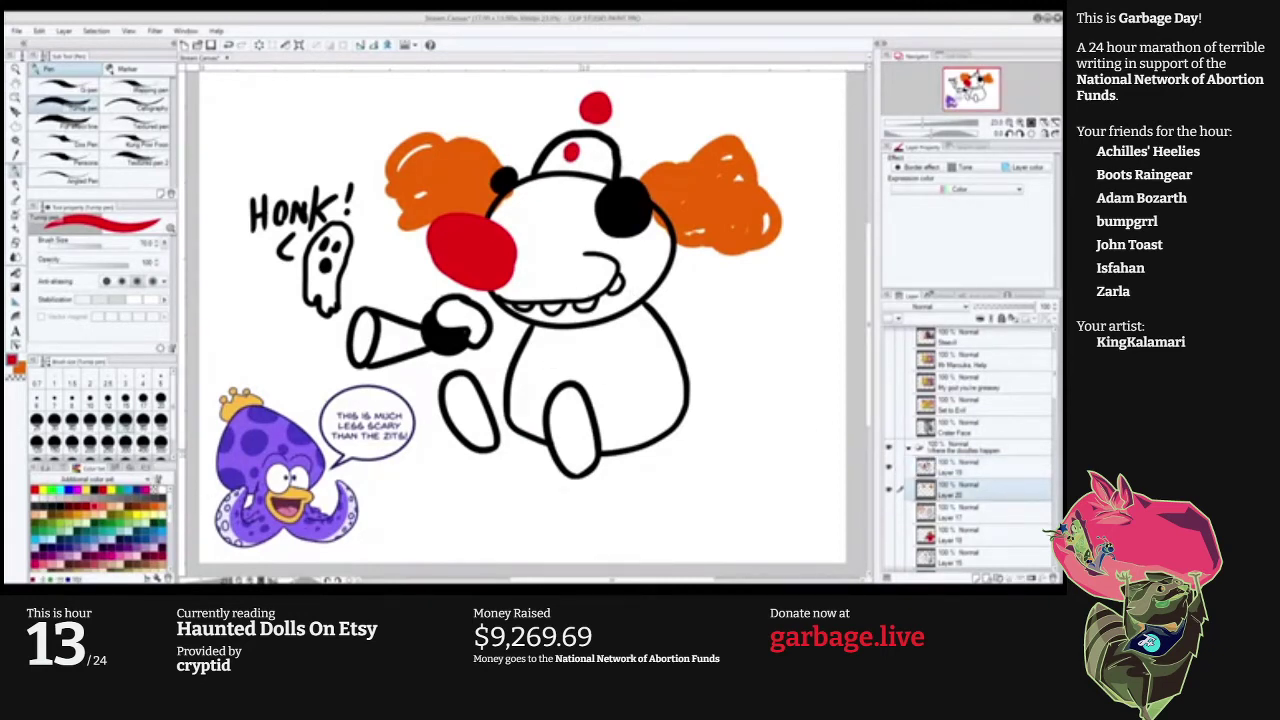
{"action": "left_click", "coordinate": [95, 507]}
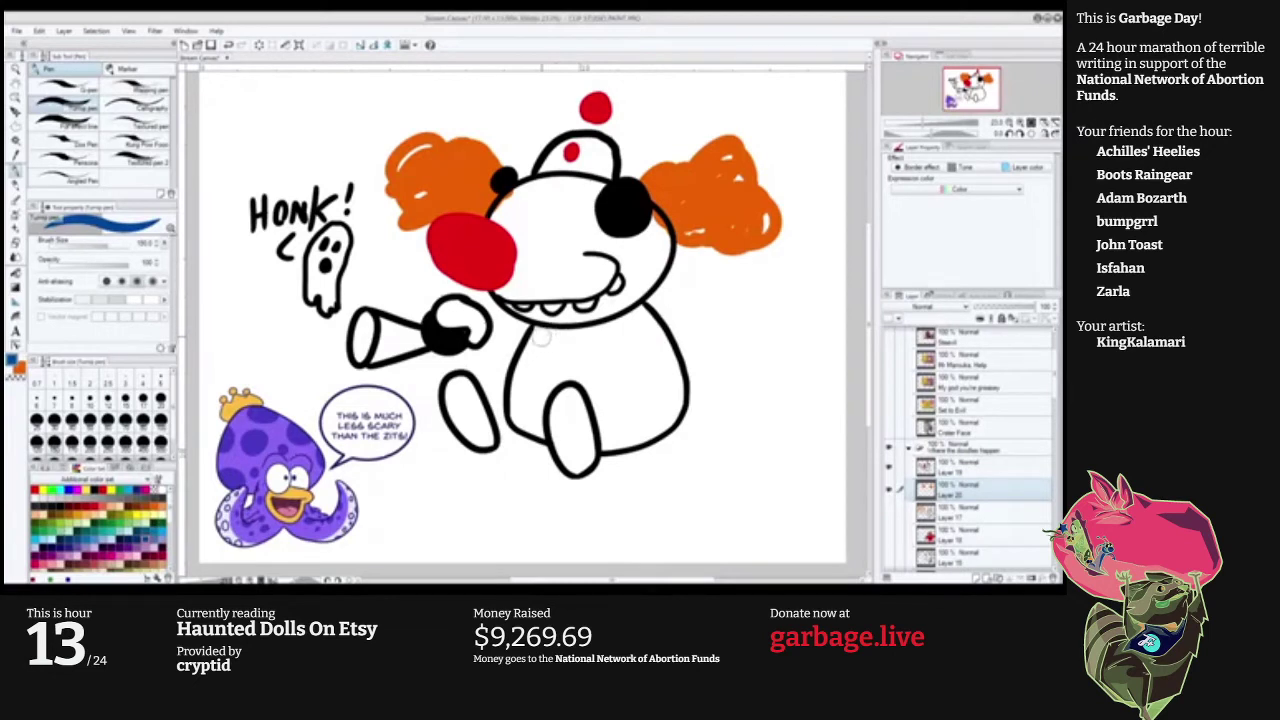
{"action": "mouse_move", "coordinate": [542, 326]}
{"action": "left_mouse_down"}
{"action": "mouse_move", "coordinate": [513, 429]}
{"action": "mouse_move", "coordinate": [535, 432]}
{"action": "mouse_move", "coordinate": [519, 396]}
{"action": "mouse_move", "coordinate": [540, 337]}
{"action": "mouse_move", "coordinate": [606, 342]}
{"action": "mouse_move", "coordinate": [588, 340]}
{"action": "mouse_move", "coordinate": [644, 313]}
{"action": "mouse_move", "coordinate": [670, 390]}
{"action": "left_mouse_up"}
{"action": "key", "text": "ctrl+z"}
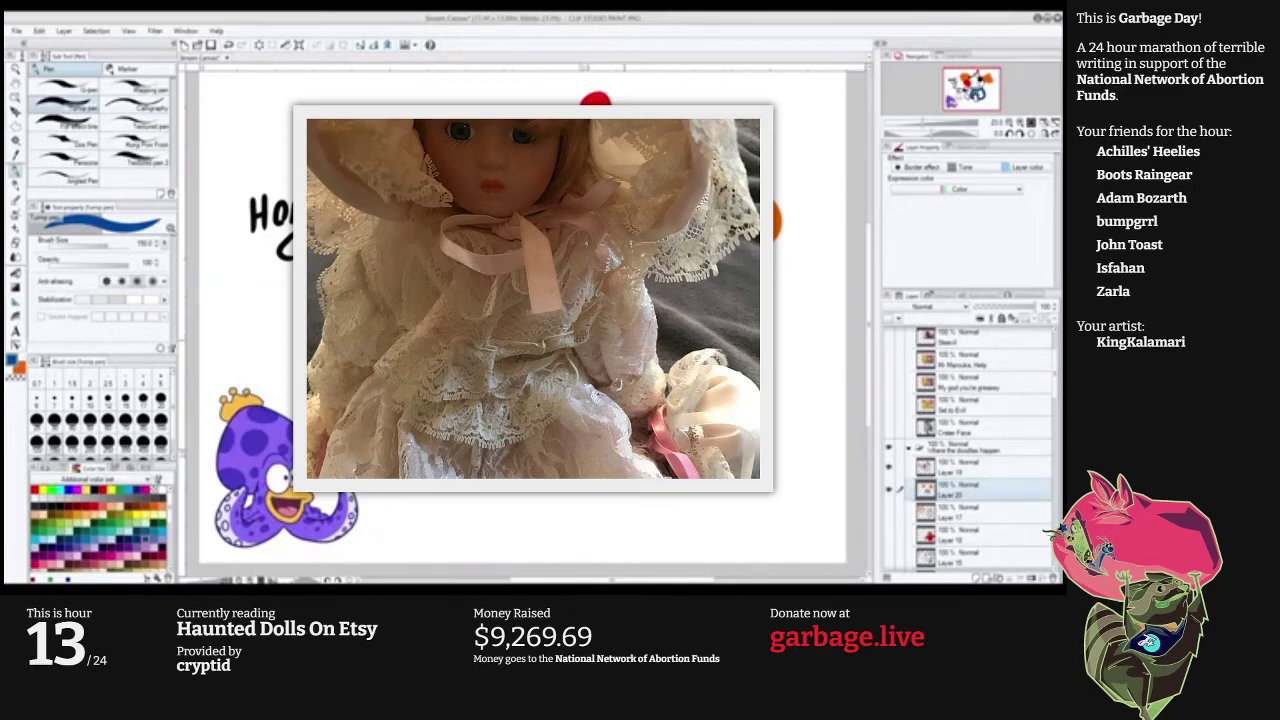
{"action": "mouse_move", "coordinate": [624, 330]}
{"action": "left_mouse_down"}
{"action": "mouse_move", "coordinate": [598, 369]}
{"action": "mouse_move", "coordinate": [625, 376]}
{"action": "mouse_move", "coordinate": [651, 362]}
{"action": "mouse_move", "coordinate": [640, 418]}
{"action": "left_mouse_up"}
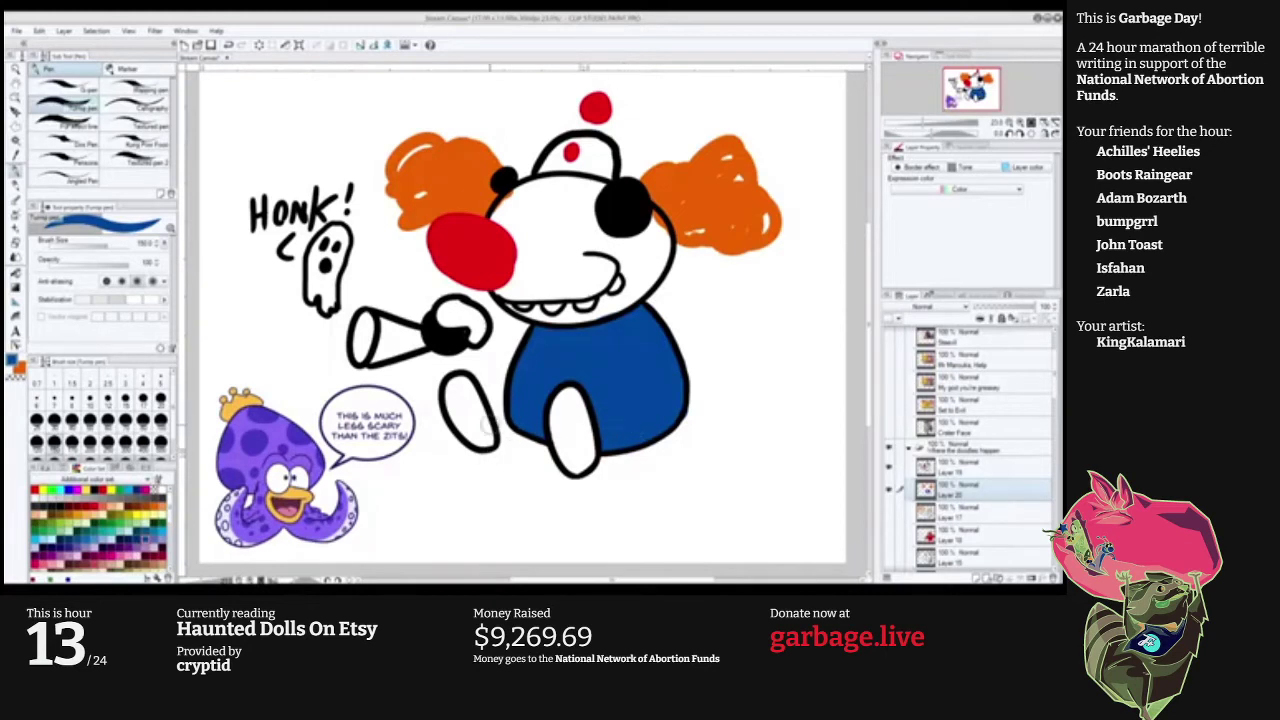
{"action": "key", "text": "x"}
{"action": "left_click", "coordinate": [118, 507]}
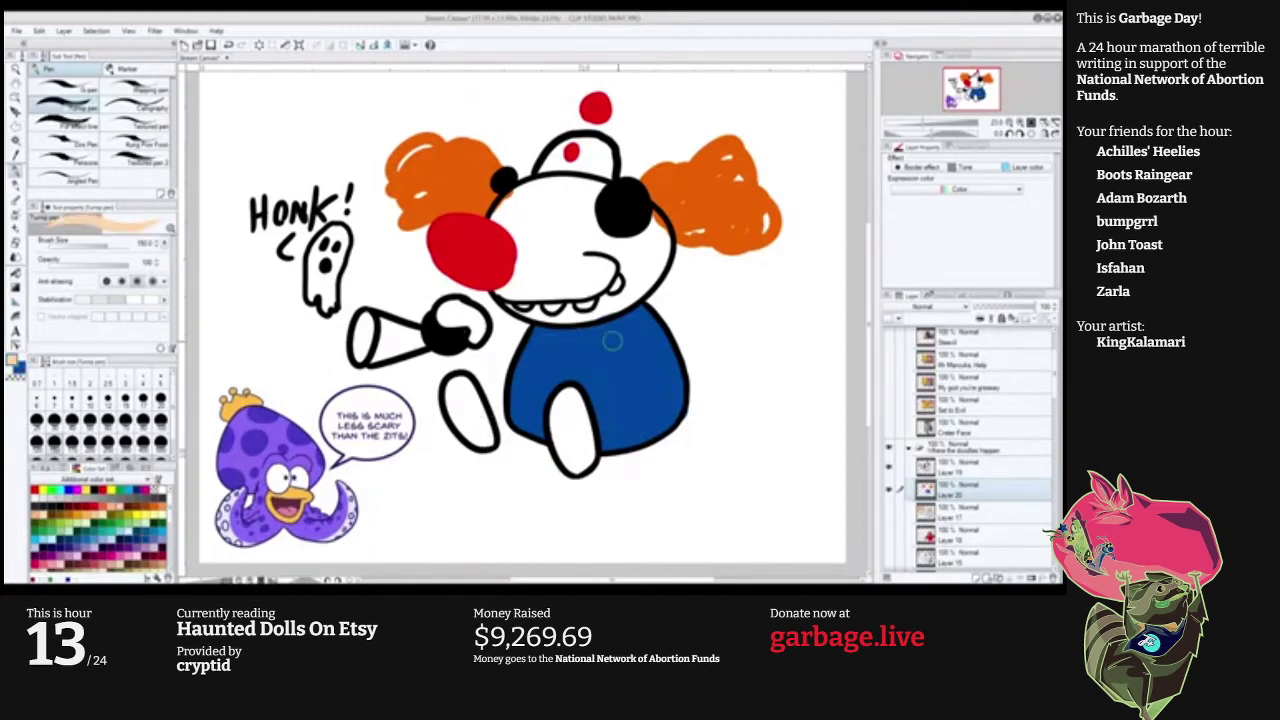
{"action": "left_click_drag", "start_coordinate": [637, 330], "coordinate": [638, 338]}
{"action": "key", "text": "ctrl+z"}
Scatter white polka dots over the blue body with the brush at size 150.
{"action": "left_click", "coordinate": [126, 507]}
{"action": "left_click", "coordinate": [661, 381]}
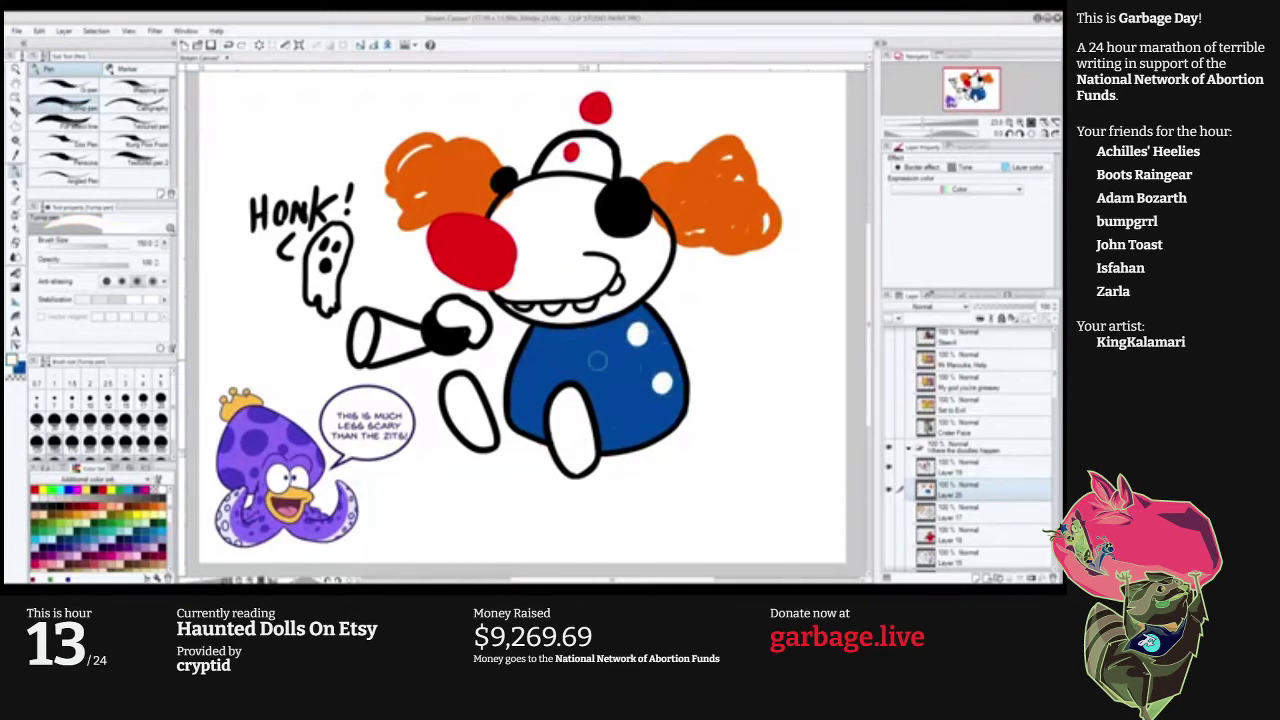
{"action": "left_click", "coordinate": [613, 371]}
{"action": "left_click", "coordinate": [578, 338]}
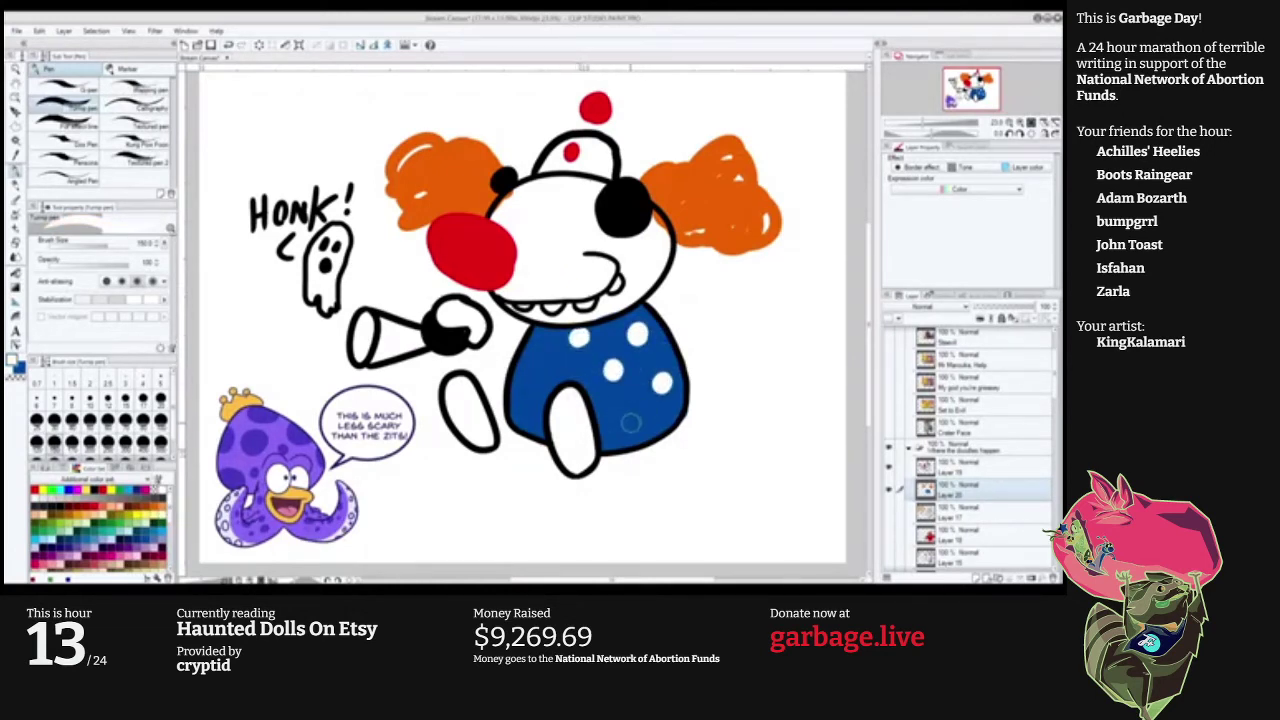
{"action": "left_click", "coordinate": [634, 423]}
{"action": "left_click", "coordinate": [544, 372]}
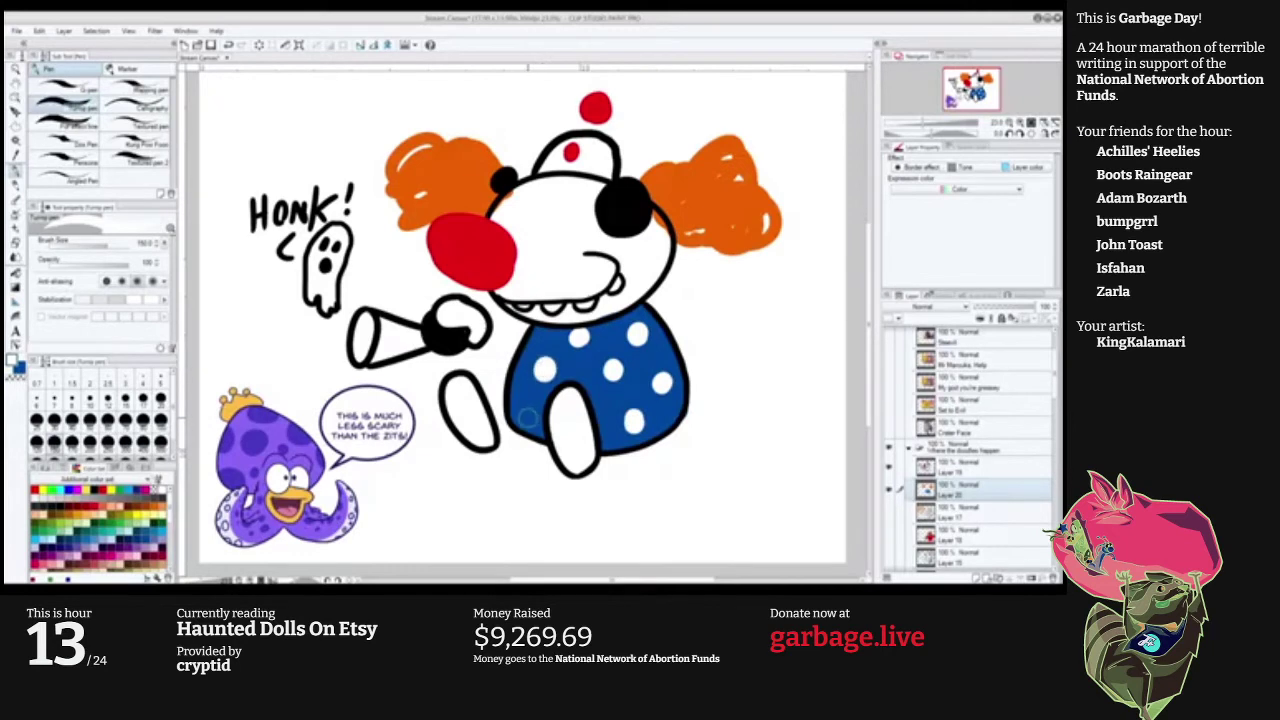
{"action": "left_click", "coordinate": [514, 404]}
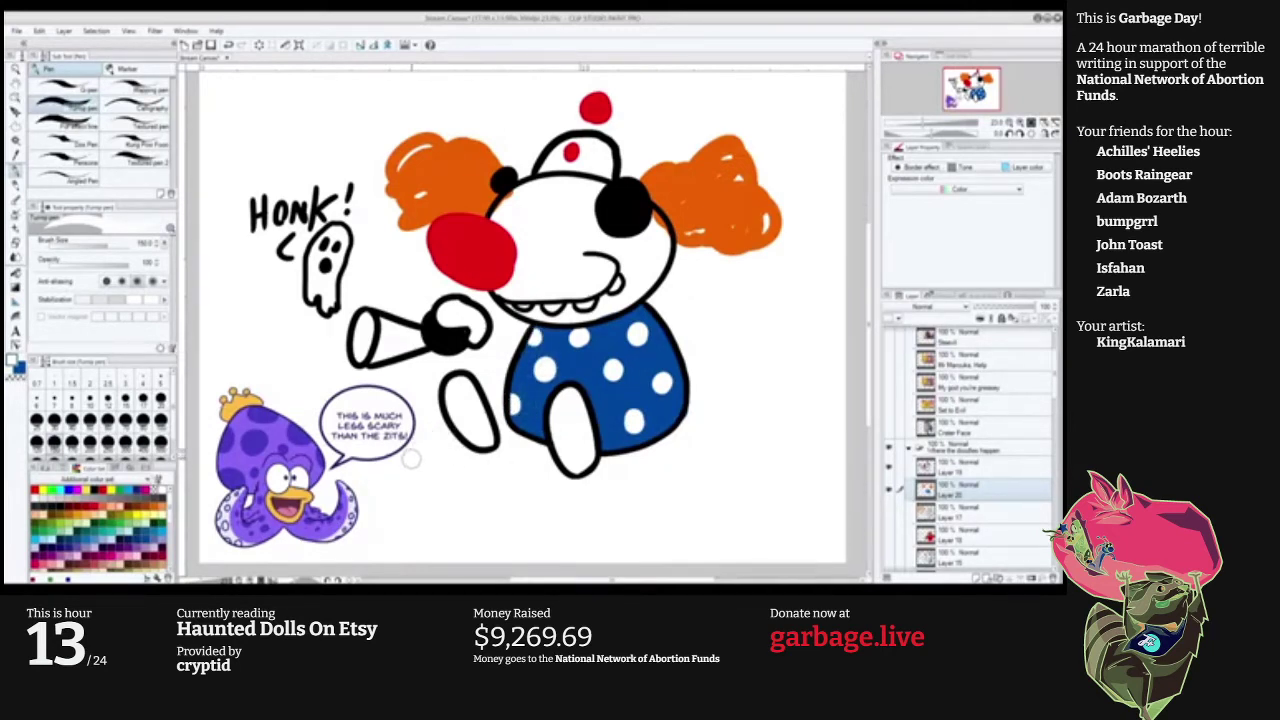
Paint a light green iris inside each of the clown's black eyes on the line art layer.
{"action": "left_click", "coordinate": [960, 468]}
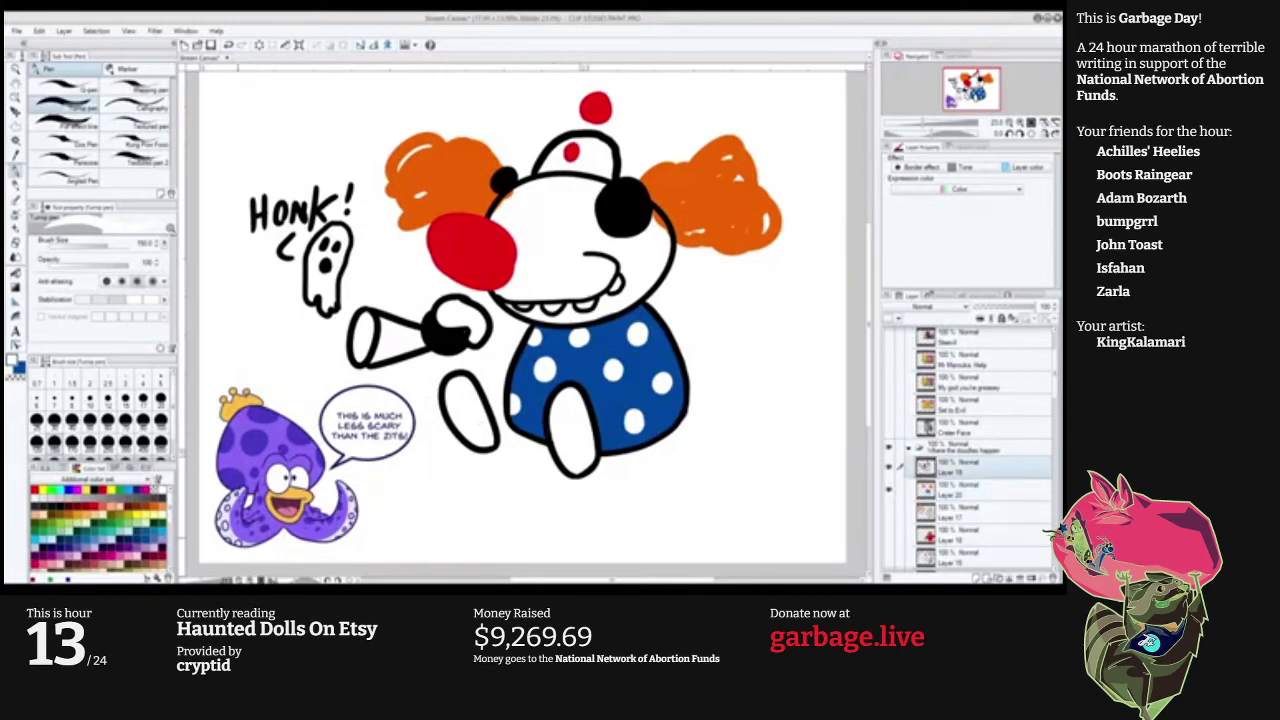
{"action": "left_click", "coordinate": [130, 523]}
{"action": "left_click_drag", "start_coordinate": [618, 186], "coordinate": [632, 198]}
{"action": "left_click", "coordinate": [499, 176]}
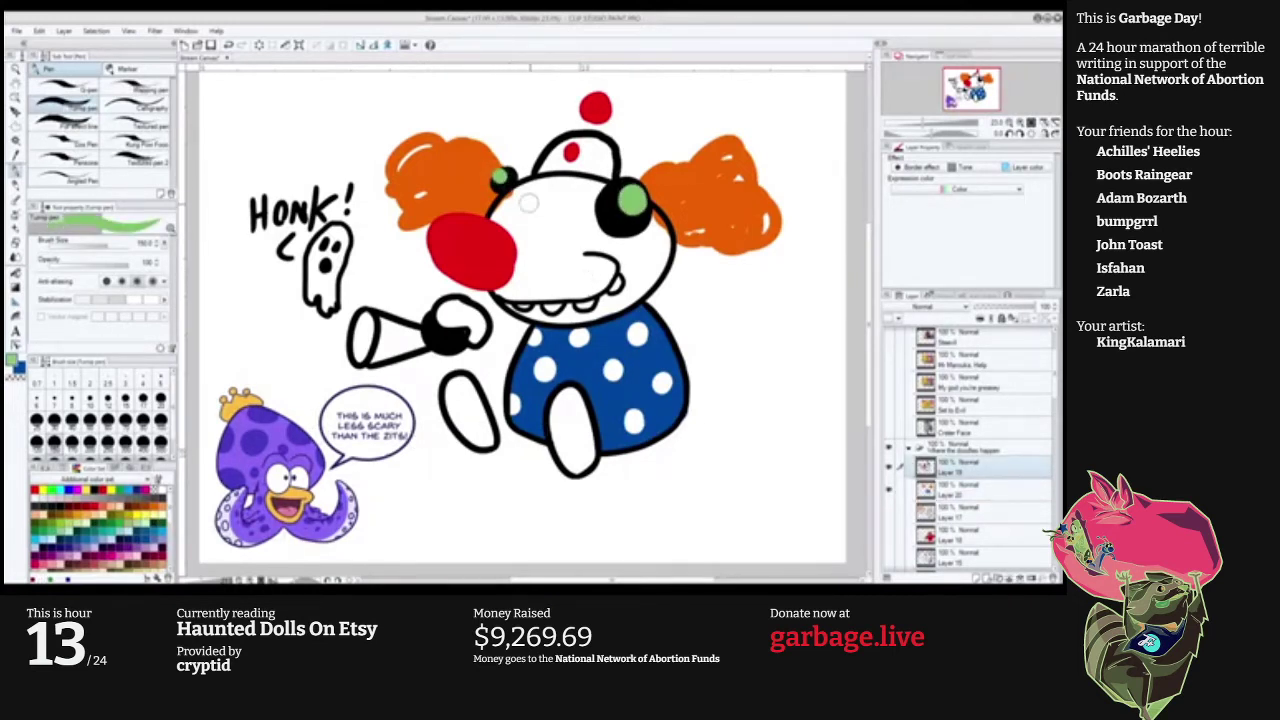
Add black pupils to both green irises and paint a red cheek spot beside the smile.
{"action": "left_click", "coordinate": [94, 491]}
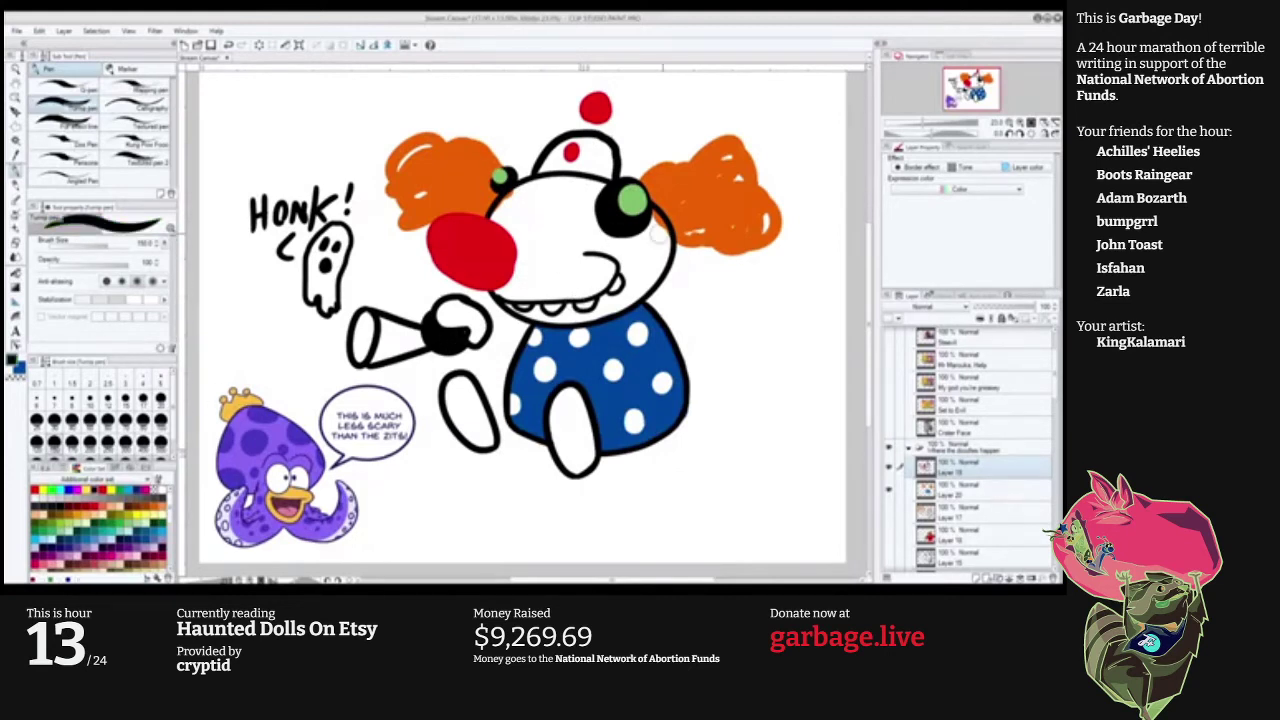
{"action": "left_click", "coordinate": [155, 412]}
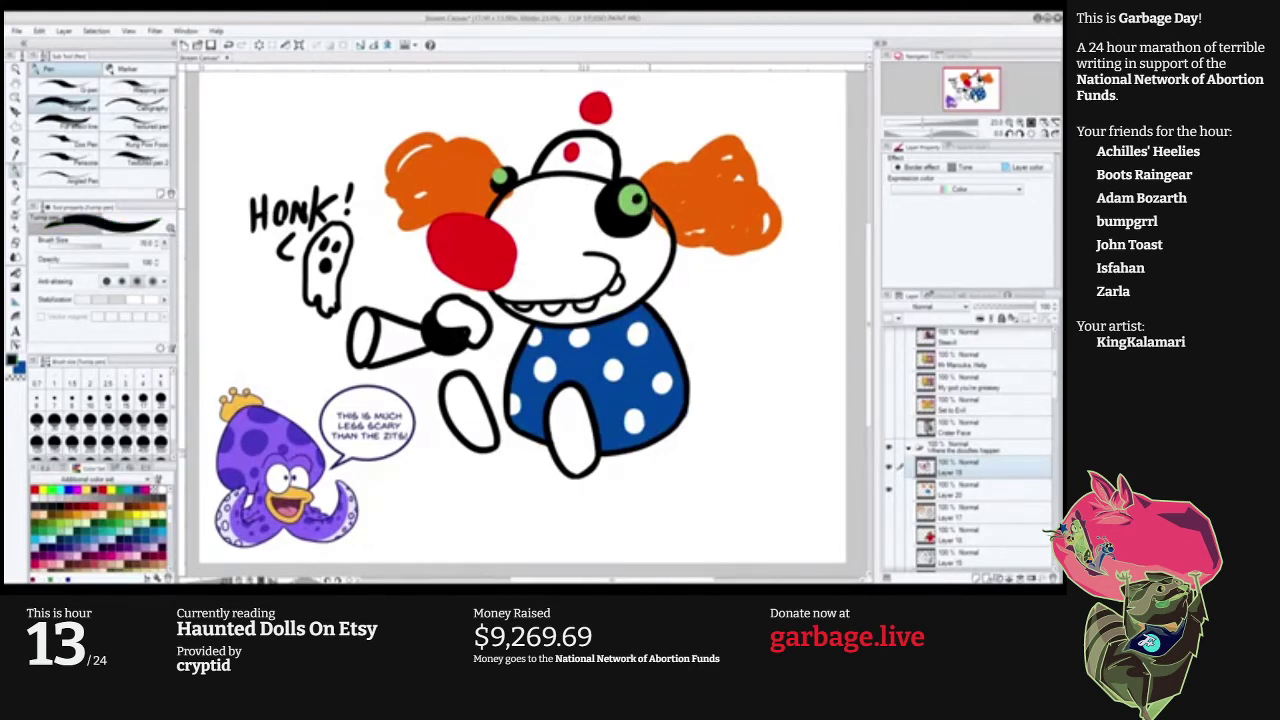
{"action": "left_click", "coordinate": [499, 174]}
{"action": "left_click", "coordinate": [478, 262], "text": "alt"}
{"action": "left_click_drag", "start_coordinate": [643, 252], "coordinate": [641, 258]}
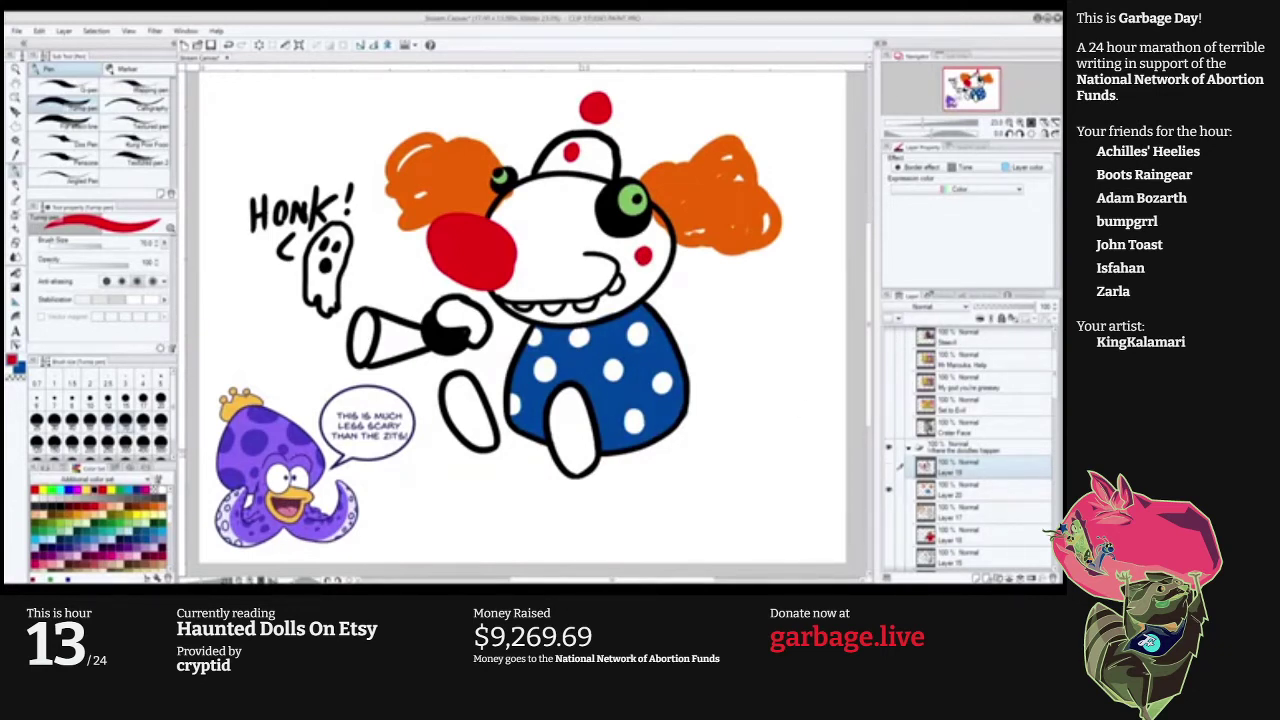
Hide the clown drawing and add a blank layer above it, with the pen set to black at size 50.
{"action": "left_click", "coordinate": [889, 448]}
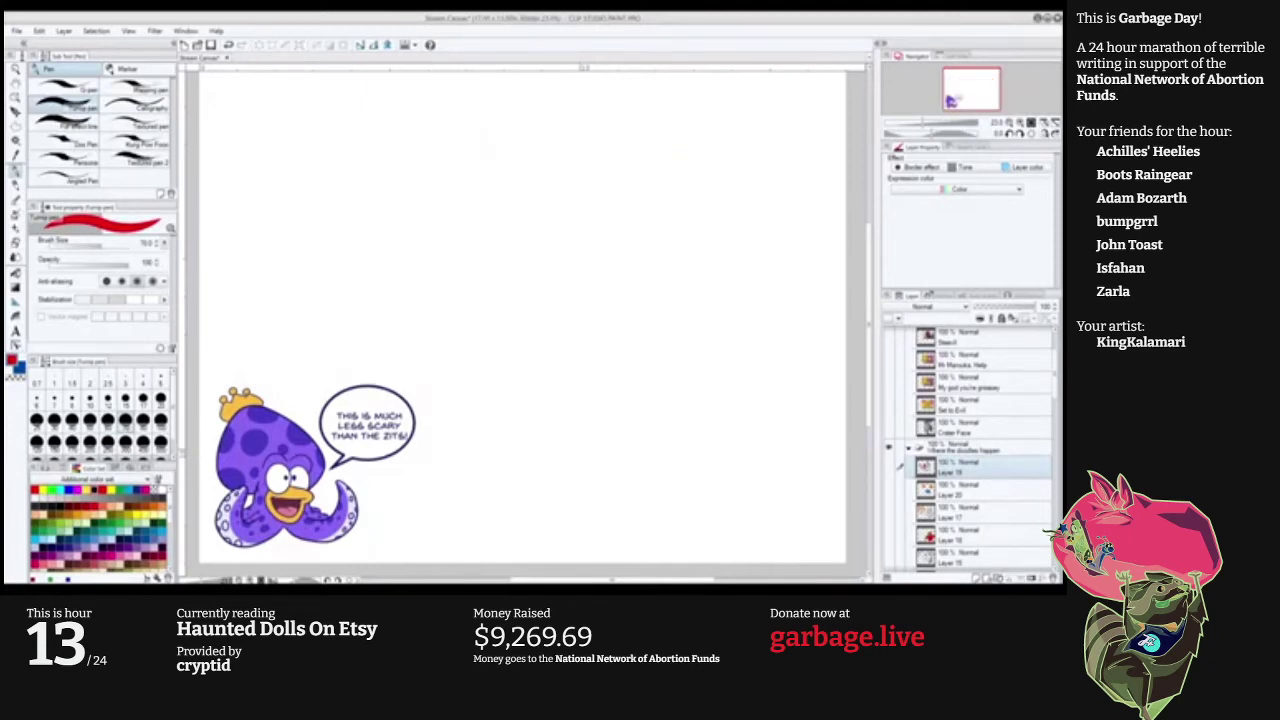
{"action": "key", "text": "ctrl+shift+n"}
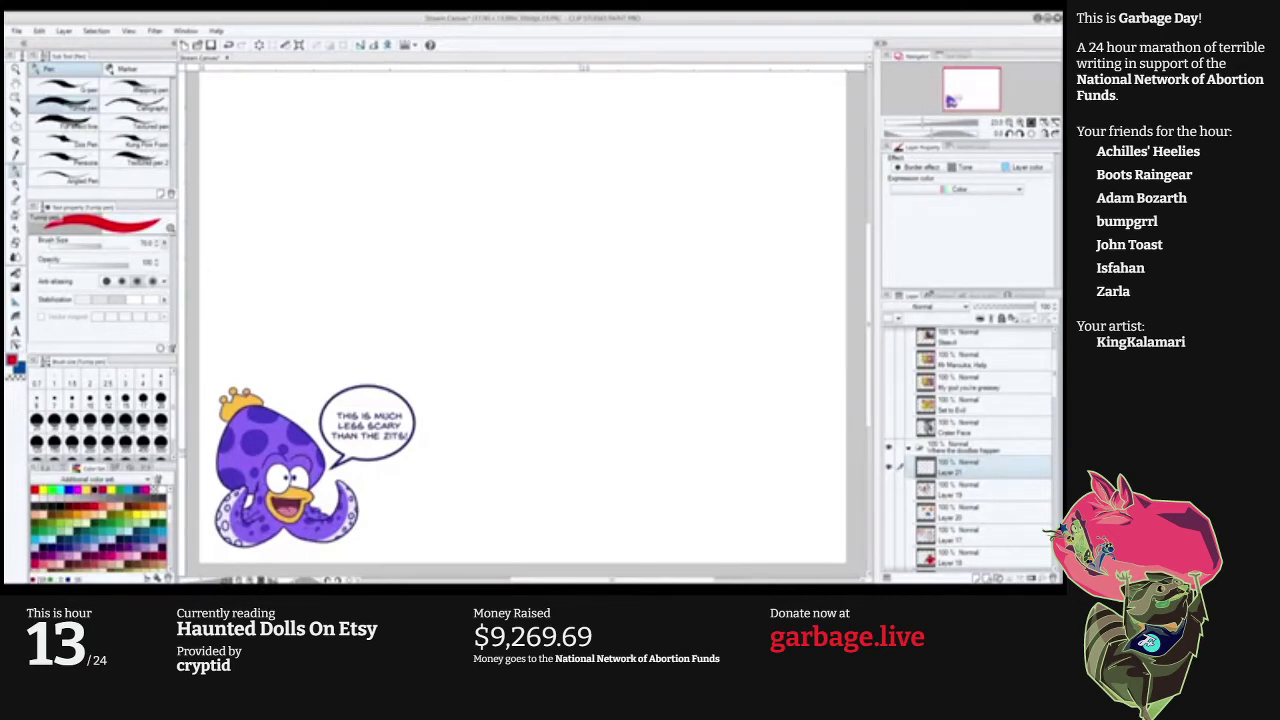
{"action": "left_click", "coordinate": [108, 490]}
{"action": "key", "text": "bracketleft"}
{"action": "key", "text": "bracketleft"}
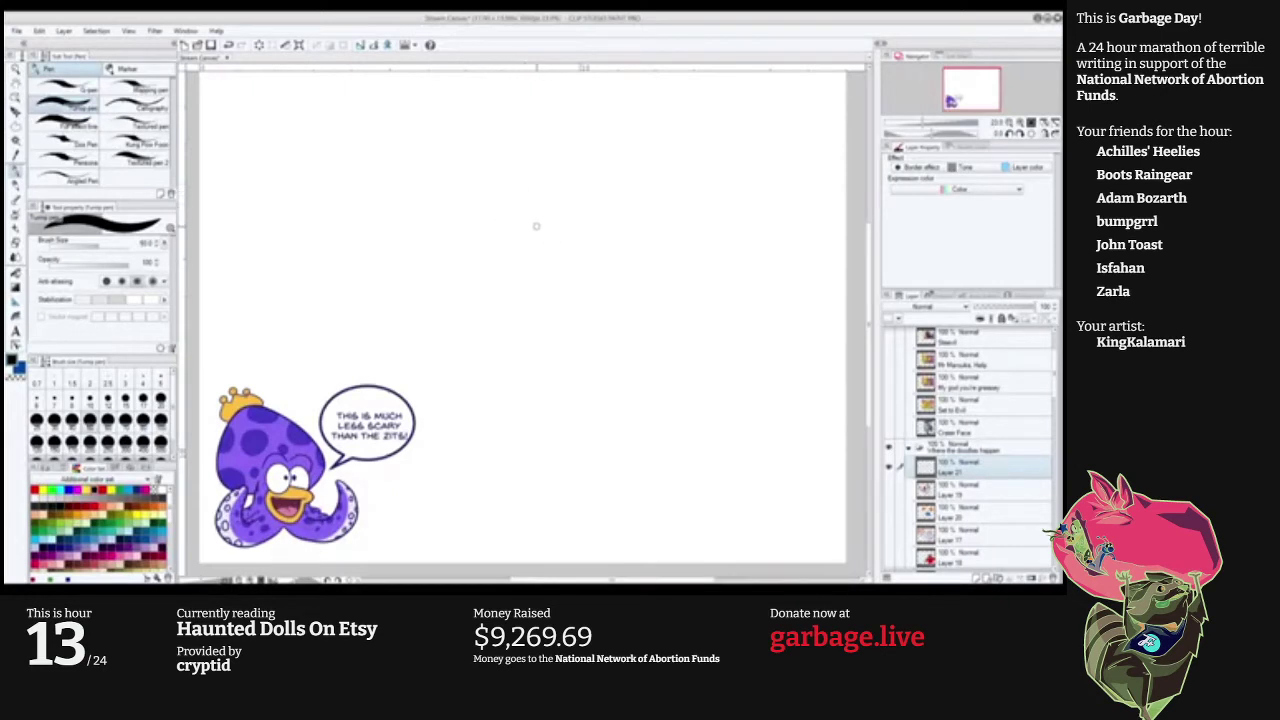
Draw a tilted round head outline in black and add two solid black eyes with the brush at size 100.
{"action": "mouse_move", "coordinate": [563, 233]}
{"action": "left_mouse_down"}
{"action": "mouse_move", "coordinate": [600, 214]}
{"action": "mouse_move", "coordinate": [545, 262]}
{"action": "left_mouse_up"}
{"action": "key", "text": "ctrl+z"}
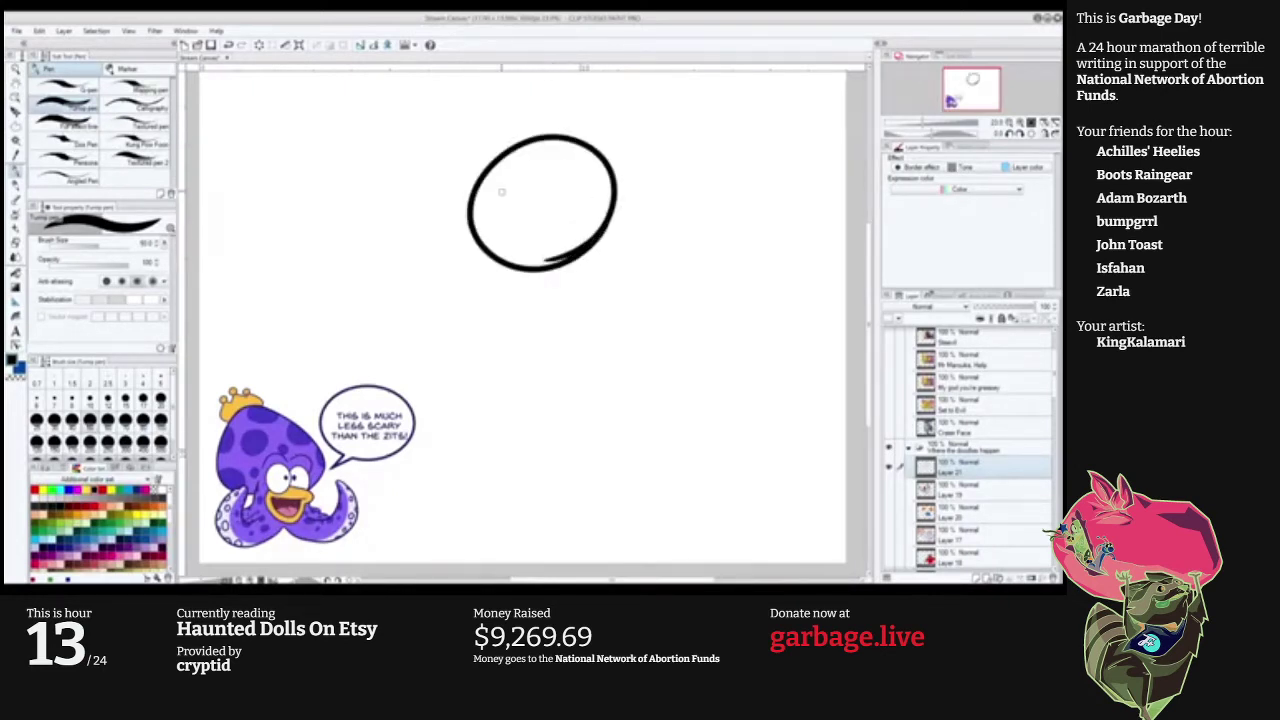
{"action": "key", "text": "bracketright"}
{"action": "key", "text": "bracketright"}
{"action": "key", "text": "bracketright"}
{"action": "key", "text": "bracketright"}
{"action": "key", "text": "bracketright"}
{"action": "left_click_drag", "start_coordinate": [518, 197], "coordinate": [518, 195]}
{"action": "left_click_drag", "start_coordinate": [577, 186], "coordinate": [583, 186]}
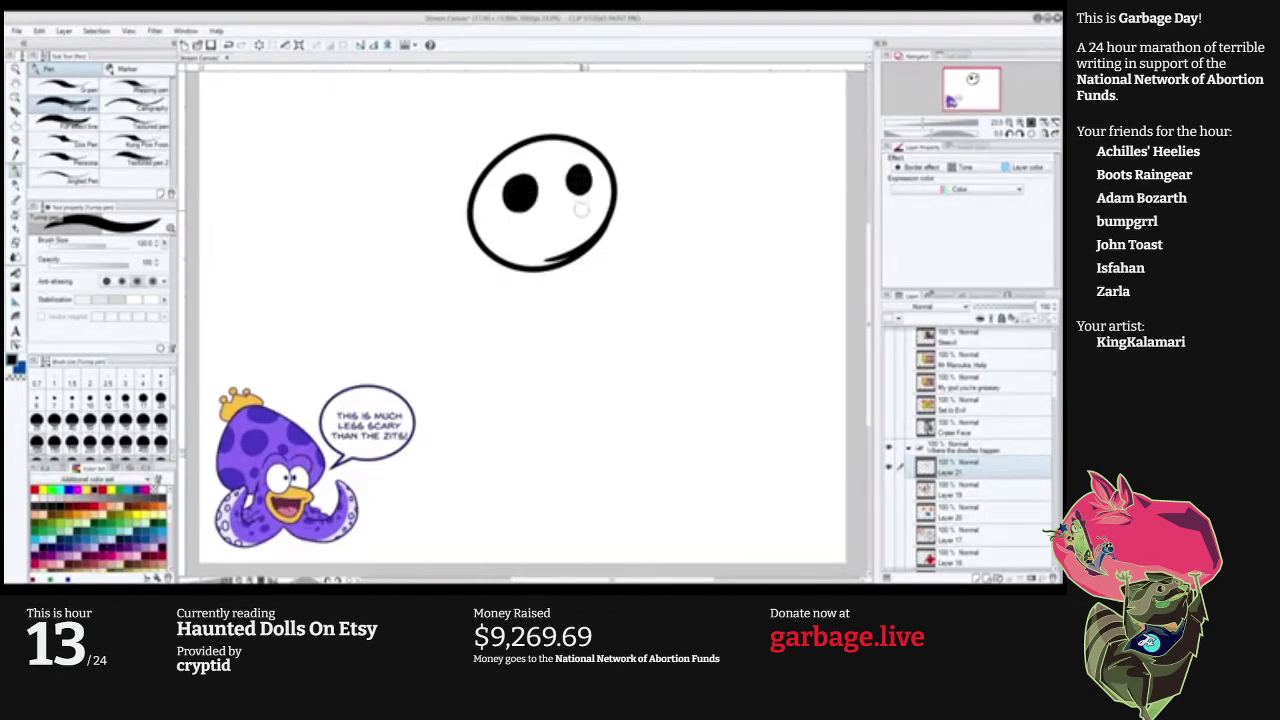
Draw an open black mouth with teeth at the lower edge of the face, using a smaller brush.
{"action": "key", "text": "bracketleft"}
{"action": "key", "text": "bracketleft"}
{"action": "key", "text": "bracketleft"}
{"action": "key", "text": "bracketleft"}
{"action": "key", "text": "bracketleft"}
{"action": "key", "text": "bracketleft"}
{"action": "key", "text": "bracketleft"}
{"action": "mouse_move", "coordinate": [577, 252]}
{"action": "left_mouse_down"}
{"action": "mouse_move", "coordinate": [553, 214]}
{"action": "mouse_move", "coordinate": [542, 266]}
{"action": "mouse_move", "coordinate": [573, 243]}
{"action": "mouse_move", "coordinate": [556, 240]}
{"action": "mouse_move", "coordinate": [568, 236]}
{"action": "mouse_move", "coordinate": [560, 226]}
{"action": "left_mouse_up"}
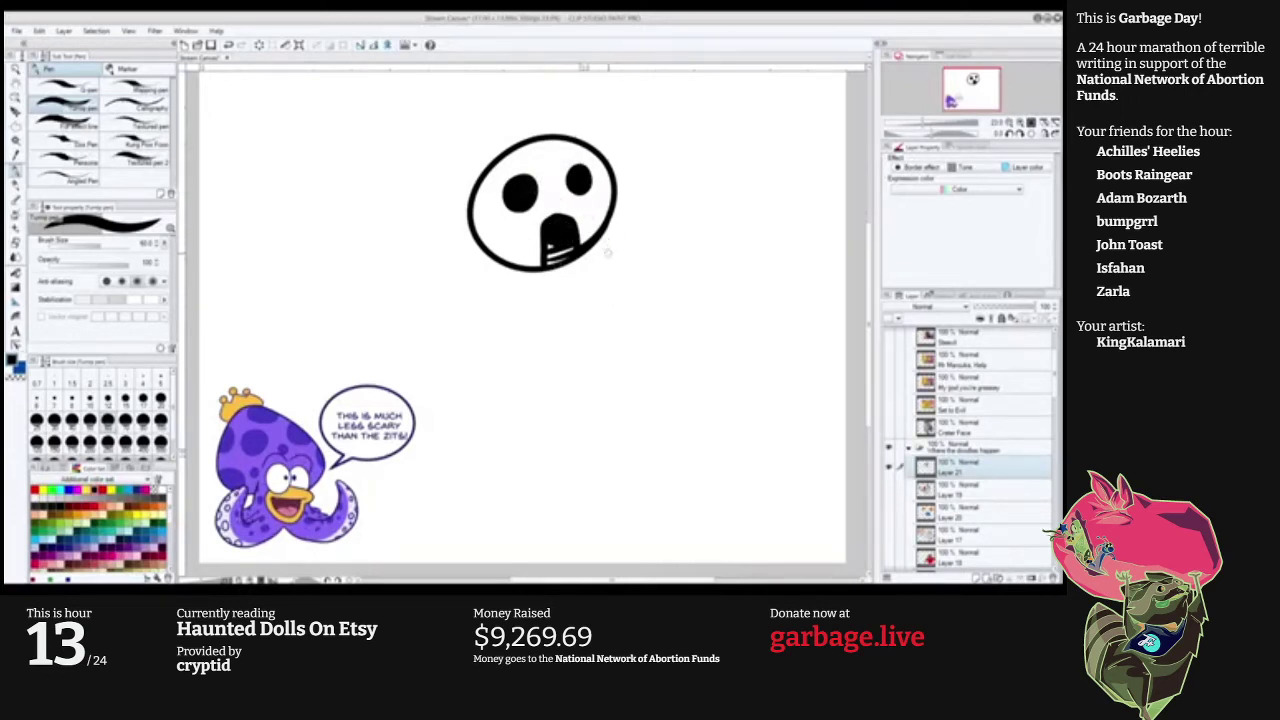
Draw the outstretched arm with its hand and the curved line of the back behind the head.
{"action": "mouse_move", "coordinate": [594, 232]}
{"action": "left_mouse_down"}
{"action": "mouse_move", "coordinate": [664, 274]}
{"action": "mouse_move", "coordinate": [612, 246]}
{"action": "mouse_move", "coordinate": [630, 258]}
{"action": "mouse_move", "coordinate": [638, 230]}
{"action": "mouse_move", "coordinate": [669, 248]}
{"action": "mouse_move", "coordinate": [635, 214]}
{"action": "mouse_move", "coordinate": [648, 194]}
{"action": "mouse_move", "coordinate": [640, 249]}
{"action": "mouse_move", "coordinate": [650, 216]}
{"action": "mouse_move", "coordinate": [660, 244]}
{"action": "mouse_move", "coordinate": [642, 248]}
{"action": "mouse_move", "coordinate": [678, 304]}
{"action": "left_mouse_up"}
{"action": "key", "text": "ctrl+z"}
{"action": "key", "text": "ctrl+z"}
{"action": "key", "text": "ctrl+z"}
{"action": "key", "text": "ctrl+z"}
{"action": "key", "text": "ctrl+z"}
{"action": "key", "text": "ctrl+z"}
{"action": "key", "text": "ctrl+z"}
{"action": "key", "text": "ctrl+z"}
{"action": "key", "text": "ctrl+z"}
{"action": "mouse_move", "coordinate": [600, 237]}
{"action": "left_mouse_down"}
{"action": "mouse_move", "coordinate": [672, 288]}
{"action": "mouse_move", "coordinate": [679, 326]}
{"action": "mouse_move", "coordinate": [596, 350]}
{"action": "left_mouse_up"}
{"action": "key", "text": "ctrl+z"}
Draw the front arm gripping a handle and sketch the slanted top face of a suitcase beneath the hand.
{"action": "mouse_move", "coordinate": [496, 256]}
{"action": "left_mouse_down"}
{"action": "mouse_move", "coordinate": [470, 287]}
{"action": "mouse_move", "coordinate": [518, 307]}
{"action": "left_mouse_up"}
{"action": "key", "text": "ctrl+z"}
{"action": "mouse_move", "coordinate": [476, 316]}
{"action": "left_mouse_down"}
{"action": "mouse_move", "coordinate": [516, 287]}
{"action": "mouse_move", "coordinate": [504, 318]}
{"action": "mouse_move", "coordinate": [450, 311]}
{"action": "mouse_move", "coordinate": [552, 356]}
{"action": "left_mouse_up"}
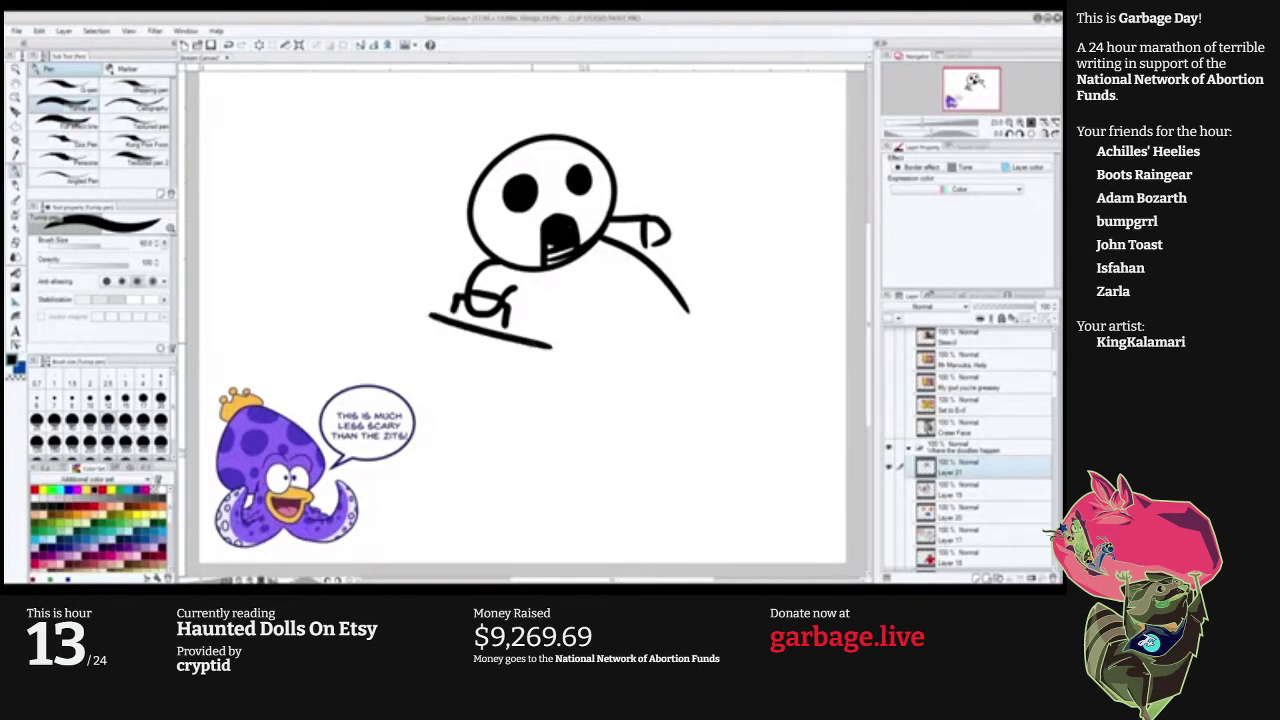
{"action": "key", "text": "ctrl+z"}
{"action": "left_click_drag", "start_coordinate": [421, 314], "coordinate": [527, 343]}
{"action": "mouse_move", "coordinate": [421, 312]}
{"action": "left_mouse_down"}
{"action": "mouse_move", "coordinate": [448, 300]}
{"action": "mouse_move", "coordinate": [538, 324]}
{"action": "mouse_move", "coordinate": [544, 394]}
{"action": "left_mouse_up"}
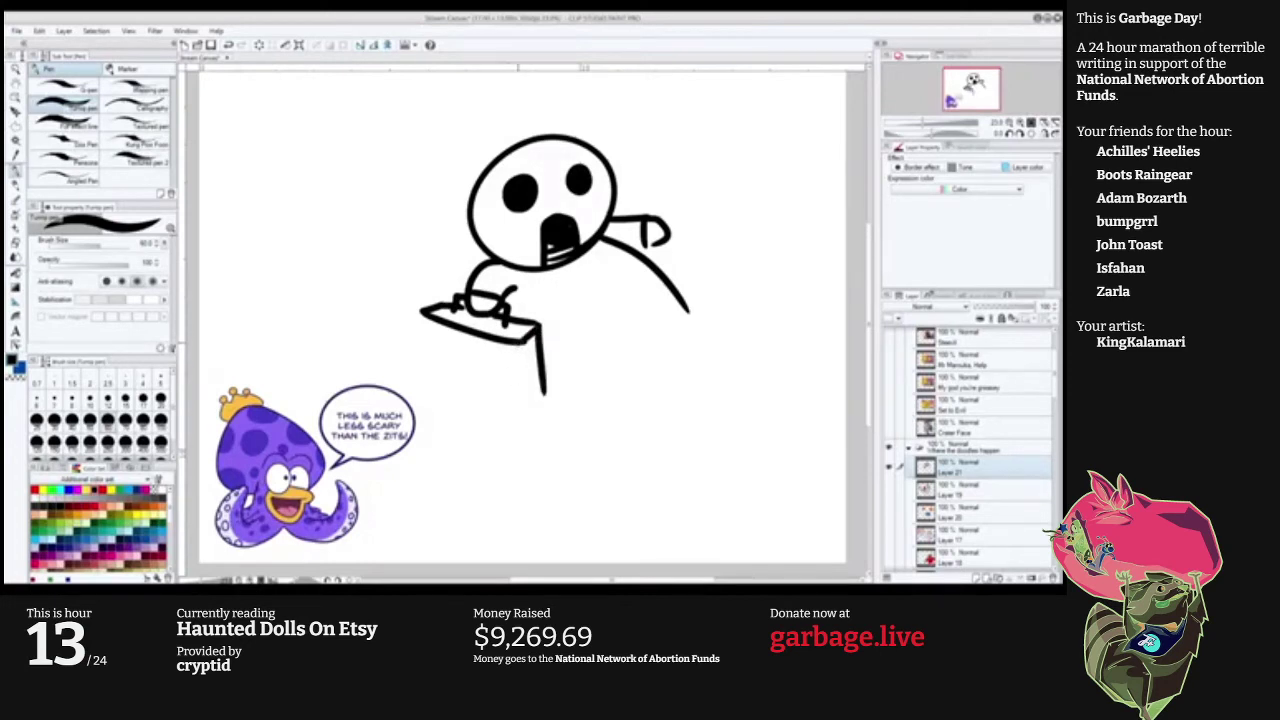
Draw the vertical edges and bottom of the suitcase, redoing the far edge to make it shorter.
{"action": "left_click_drag", "start_coordinate": [521, 341], "coordinate": [521, 393]}
{"action": "left_click_drag", "start_coordinate": [420, 314], "coordinate": [432, 394]}
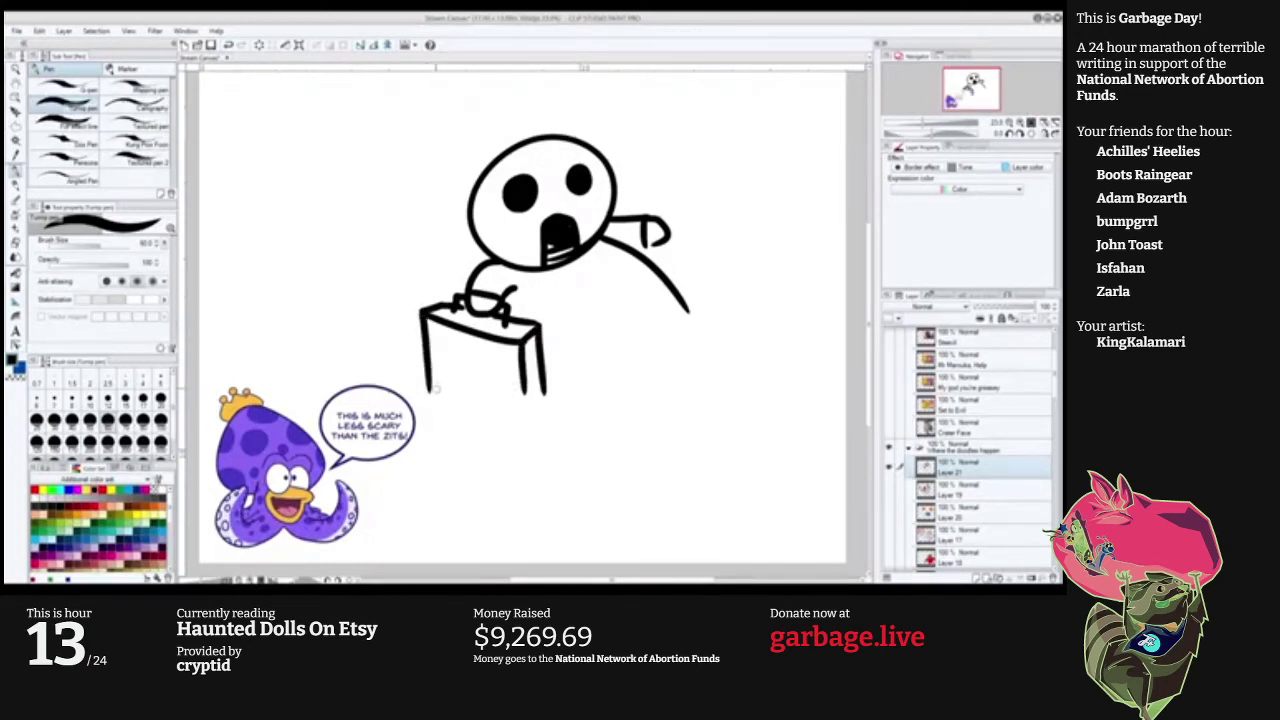
{"action": "key", "text": "ctrl+z"}
{"action": "left_click_drag", "start_coordinate": [422, 310], "coordinate": [428, 355]}
{"action": "key", "text": "ctrl+z"}
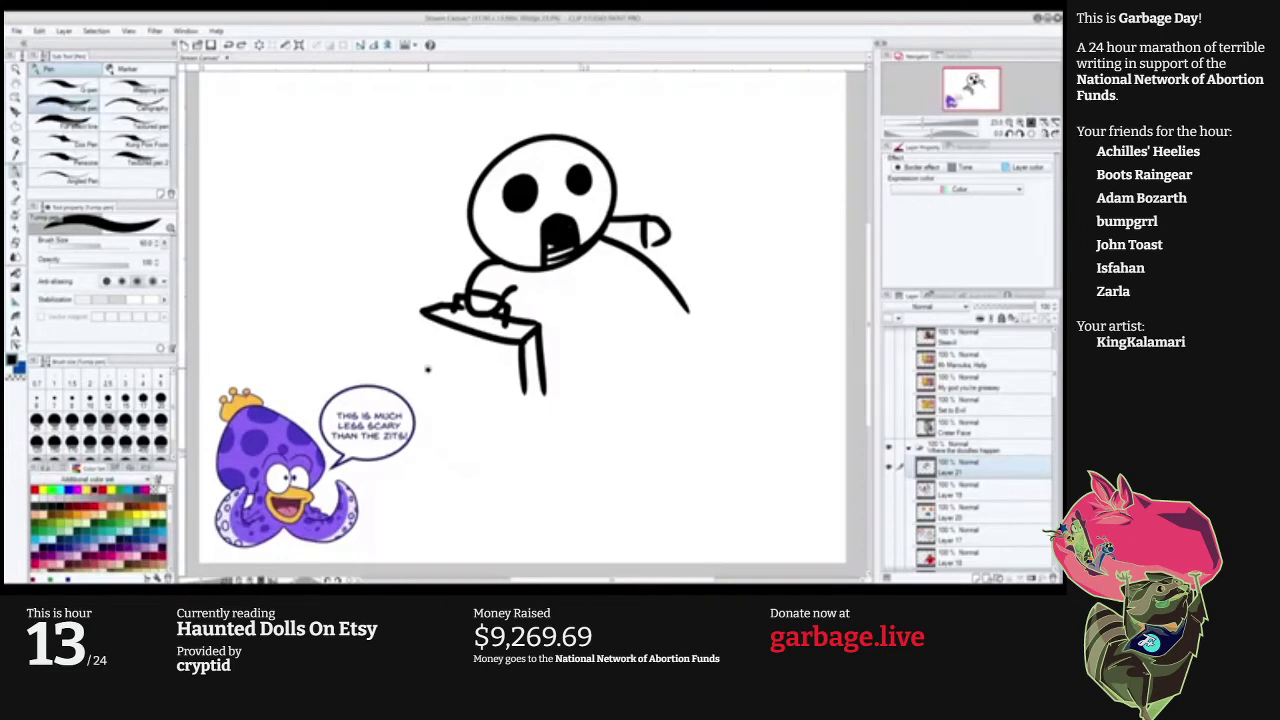
{"action": "mouse_move", "coordinate": [422, 310]}
{"action": "left_mouse_down"}
{"action": "mouse_move", "coordinate": [428, 372]}
{"action": "mouse_move", "coordinate": [528, 395]}
{"action": "mouse_move", "coordinate": [430, 370]}
{"action": "left_mouse_up"}
{"action": "key", "text": "ctrl+z"}
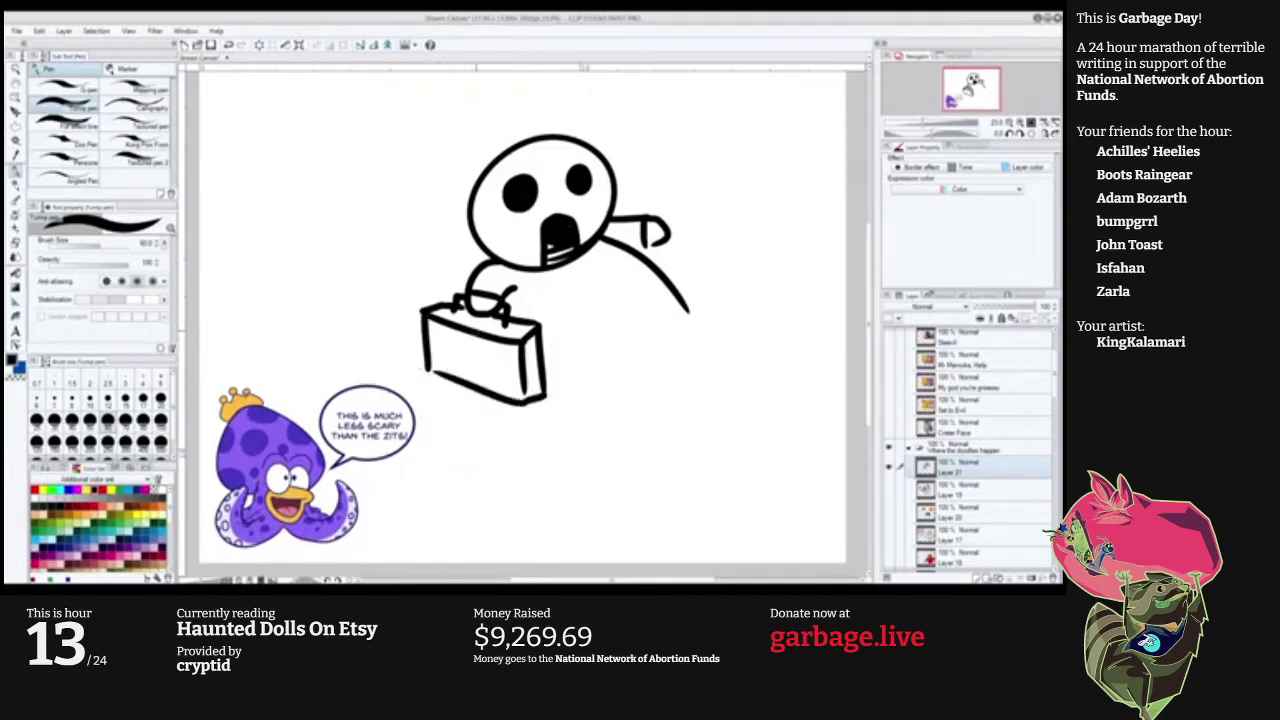
Close the body with a curved belly line and add two small black legs underneath.
{"action": "mouse_move", "coordinate": [689, 312]}
{"action": "left_mouse_down"}
{"action": "mouse_move", "coordinate": [624, 375]}
{"action": "mouse_move", "coordinate": [544, 388]}
{"action": "left_mouse_up"}
{"action": "key", "text": "ctrl+z"}
{"action": "left_click_drag", "start_coordinate": [688, 312], "coordinate": [557, 366]}
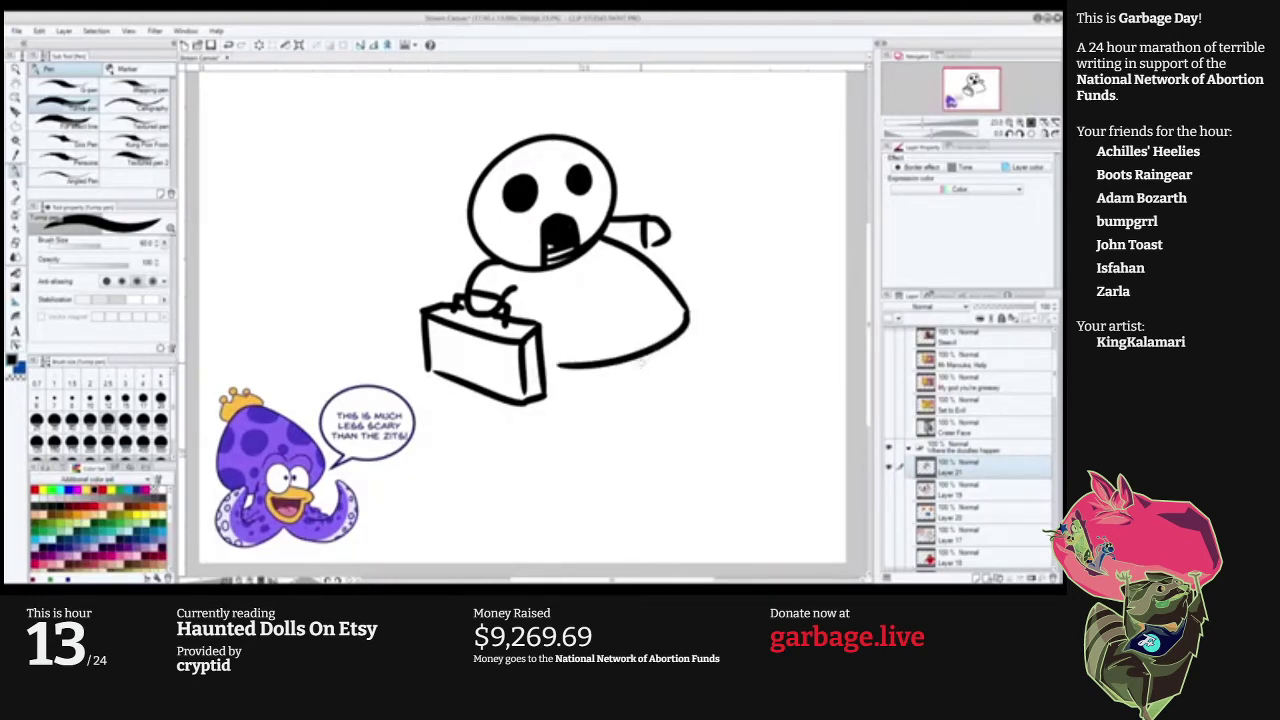
{"action": "mouse_move", "coordinate": [669, 350]}
{"action": "left_mouse_down"}
{"action": "mouse_move", "coordinate": [681, 367]}
{"action": "mouse_move", "coordinate": [689, 350]}
{"action": "mouse_move", "coordinate": [683, 341]}
{"action": "mouse_move", "coordinate": [680, 369]}
{"action": "left_mouse_up"}
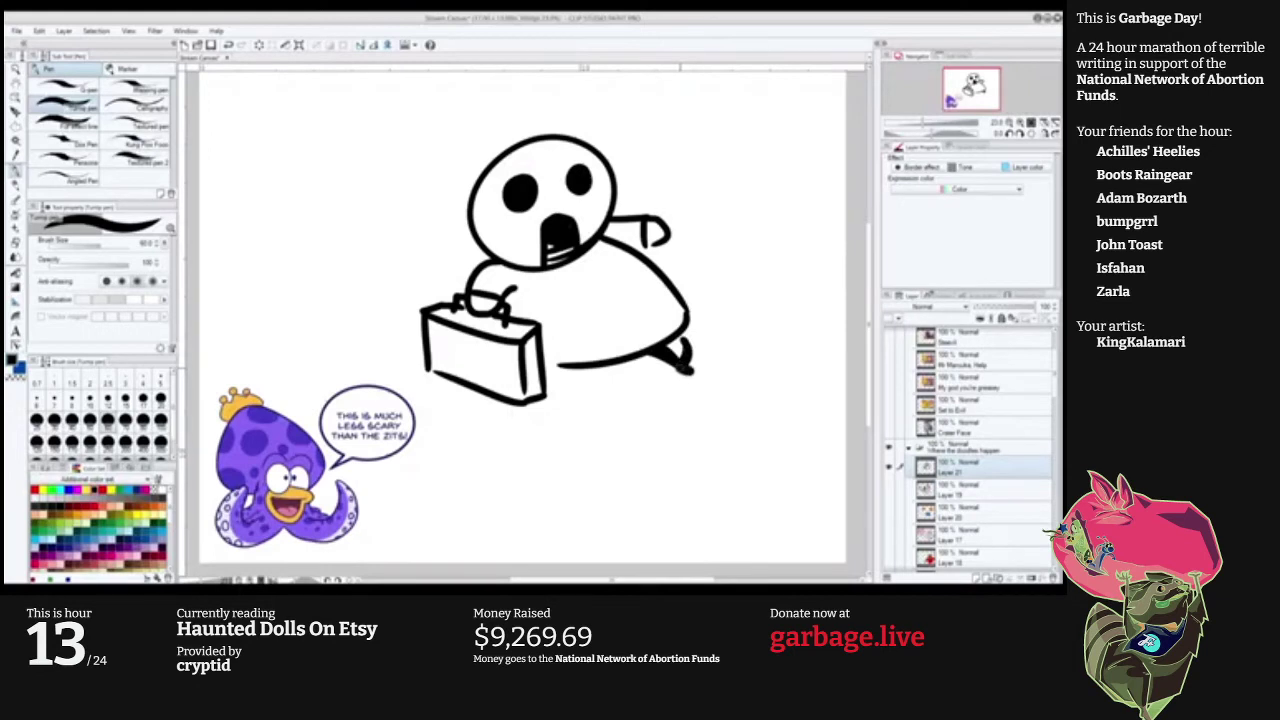
{"action": "left_click_drag", "start_coordinate": [572, 364], "coordinate": [560, 389]}
Paint orange hair with jagged bangs over the top of the head, using the brush at size 100.
{"action": "left_click", "coordinate": [103, 514]}
{"action": "key", "text": "bracketright"}
{"action": "key", "text": "bracketright"}
{"action": "key", "text": "bracketright"}
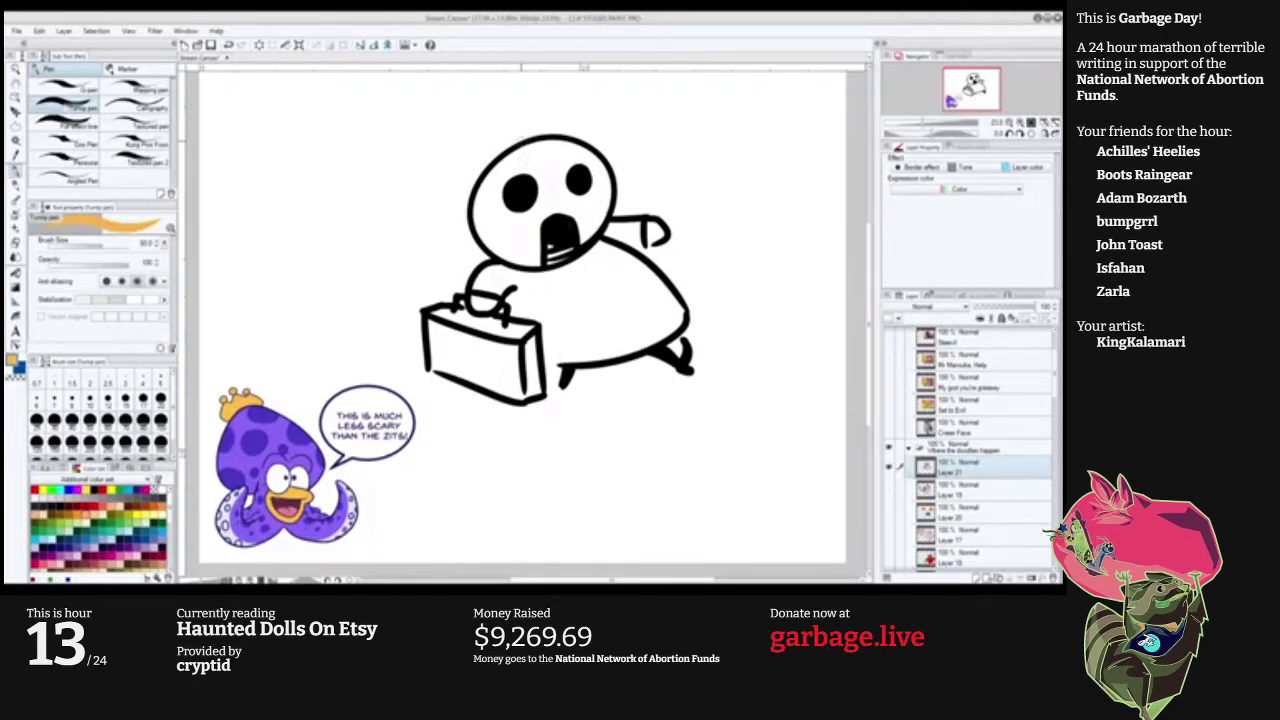
{"action": "mouse_move", "coordinate": [503, 146]}
{"action": "left_mouse_down"}
{"action": "mouse_move", "coordinate": [554, 134]}
{"action": "mouse_move", "coordinate": [608, 150]}
{"action": "mouse_move", "coordinate": [530, 115]}
{"action": "mouse_move", "coordinate": [462, 180]}
{"action": "left_mouse_up"}
{"action": "key", "text": "ctrl+z"}
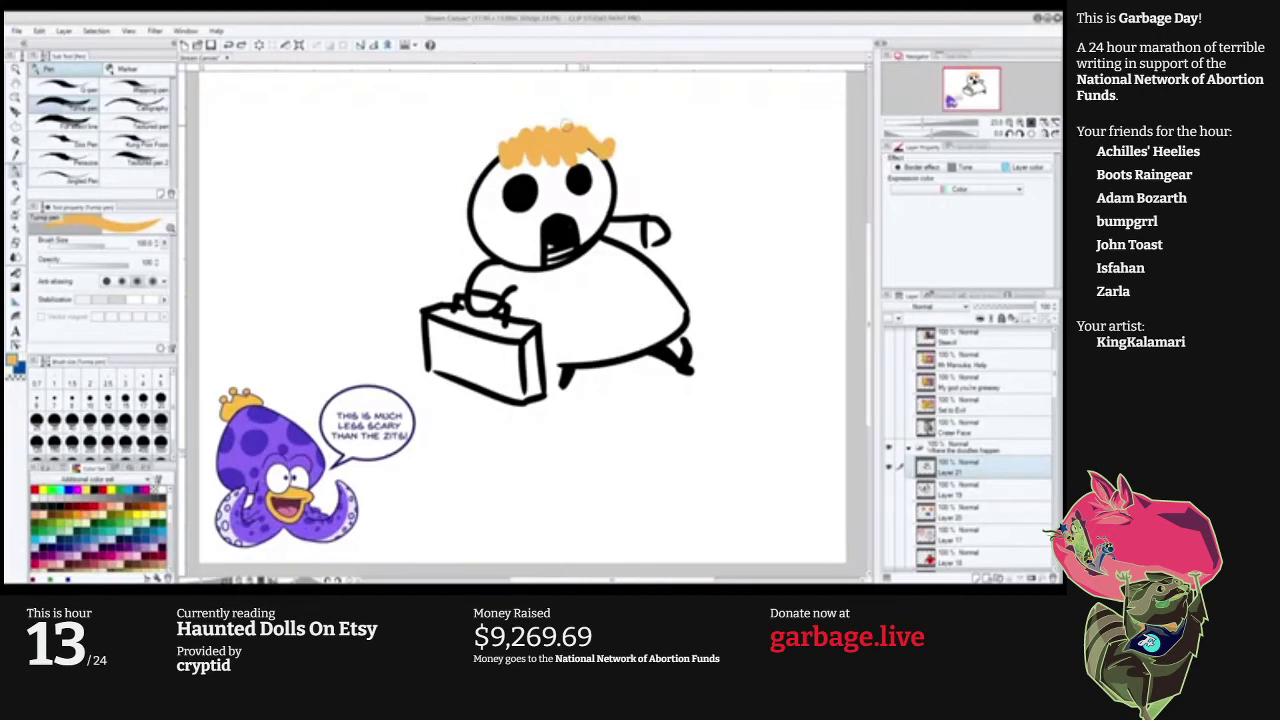
{"action": "mouse_move", "coordinate": [608, 146]}
{"action": "left_mouse_down"}
{"action": "mouse_move", "coordinate": [477, 174]}
{"action": "mouse_move", "coordinate": [492, 126]}
{"action": "mouse_move", "coordinate": [473, 178]}
{"action": "mouse_move", "coordinate": [504, 131]}
{"action": "mouse_move", "coordinate": [584, 159]}
{"action": "left_mouse_up"}
{"action": "mouse_move", "coordinate": [500, 143]}
{"action": "left_mouse_down"}
{"action": "mouse_move", "coordinate": [489, 179]}
{"action": "mouse_move", "coordinate": [430, 244]}
{"action": "left_mouse_up"}
{"action": "key", "text": "ctrl+z"}
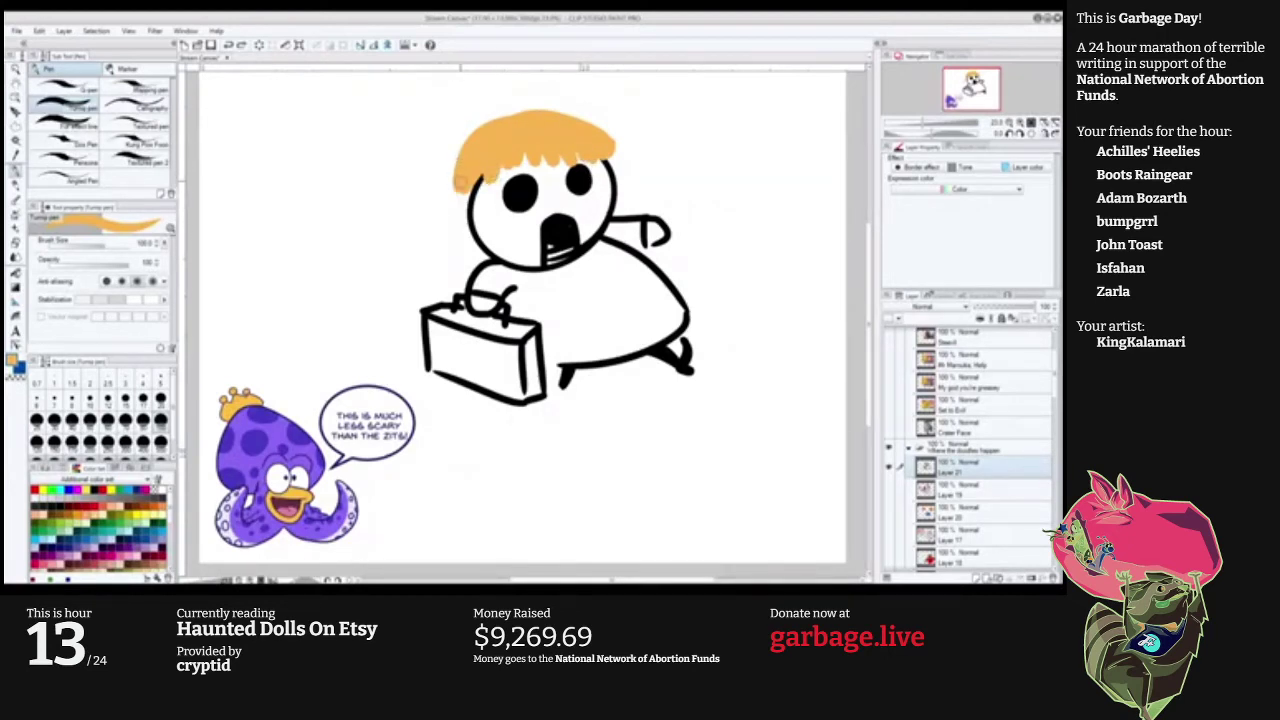
Paint an orange pigtail with a blue hair tie and splayed ends on the suitcase side of the head.
{"action": "mouse_move", "coordinate": [462, 186]}
{"action": "left_mouse_down"}
{"action": "mouse_move", "coordinate": [446, 244]}
{"action": "mouse_move", "coordinate": [470, 238]}
{"action": "mouse_move", "coordinate": [454, 214]}
{"action": "mouse_move", "coordinate": [449, 245]}
{"action": "mouse_move", "coordinate": [384, 246]}
{"action": "mouse_move", "coordinate": [455, 265]}
{"action": "mouse_move", "coordinate": [452, 288]}
{"action": "mouse_move", "coordinate": [396, 267]}
{"action": "mouse_move", "coordinate": [418, 296]}
{"action": "mouse_move", "coordinate": [437, 297]}
{"action": "left_mouse_up"}
{"action": "key", "text": "x"}
{"action": "key", "text": "x"}
{"action": "key", "text": "ctrl+z"}
{"action": "left_click_drag", "start_coordinate": [440, 253], "coordinate": [405, 240]}
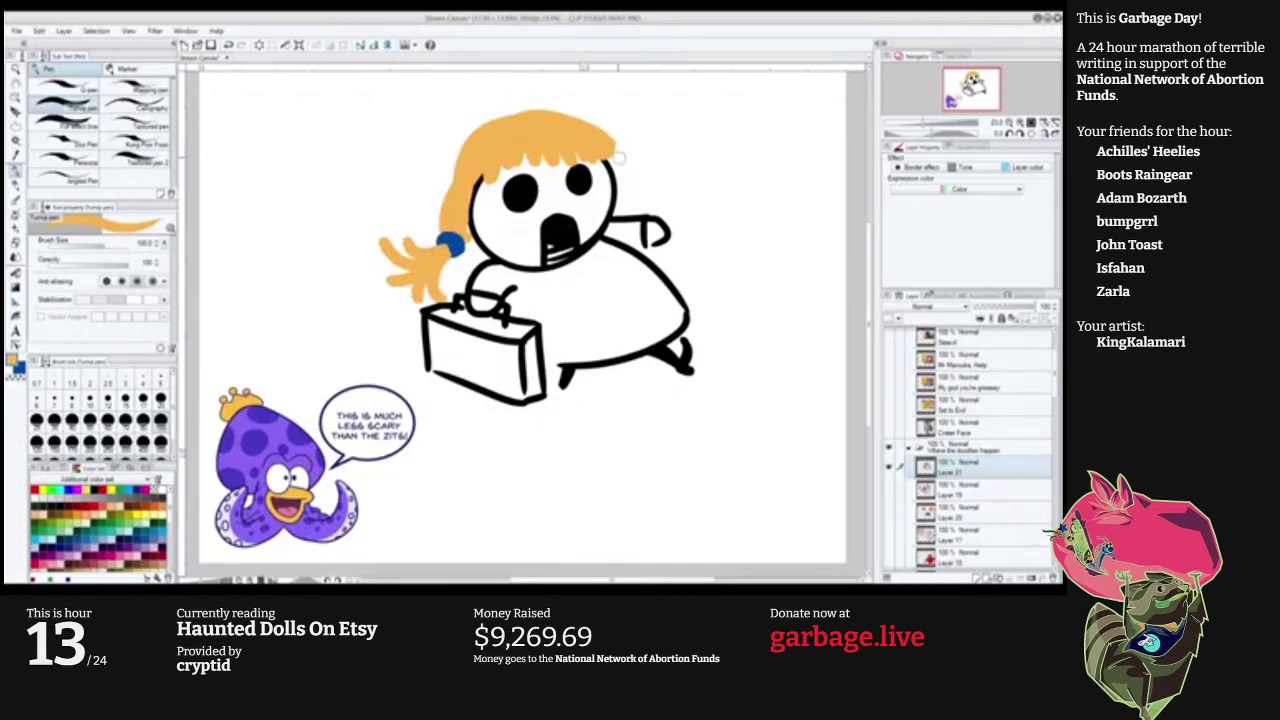
Paint a matching orange pigtail with a blue hair tie above the outstretched arm.
{"action": "mouse_move", "coordinate": [606, 146]}
{"action": "left_mouse_down"}
{"action": "mouse_move", "coordinate": [637, 194]}
{"action": "mouse_move", "coordinate": [623, 205]}
{"action": "mouse_move", "coordinate": [628, 180]}
{"action": "mouse_move", "coordinate": [642, 202]}
{"action": "mouse_move", "coordinate": [677, 190]}
{"action": "mouse_move", "coordinate": [718, 205]}
{"action": "mouse_move", "coordinate": [697, 240]}
{"action": "left_mouse_up"}
{"action": "key", "text": "ctrl+z"}
{"action": "key", "text": "x"}
{"action": "key", "text": "x"}
{"action": "left_click_drag", "start_coordinate": [644, 201], "coordinate": [671, 217]}
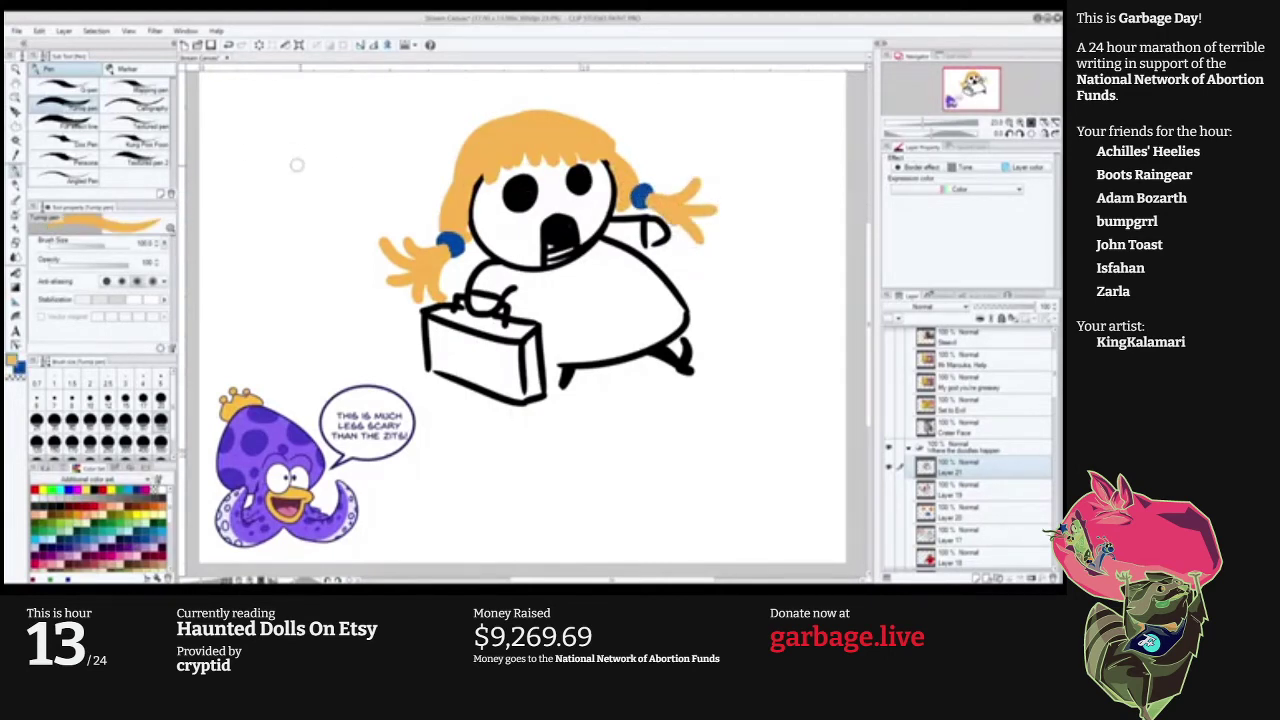
Paint a red cheek spot on each side of the doll's mouth.
{"action": "key", "text": "x"}
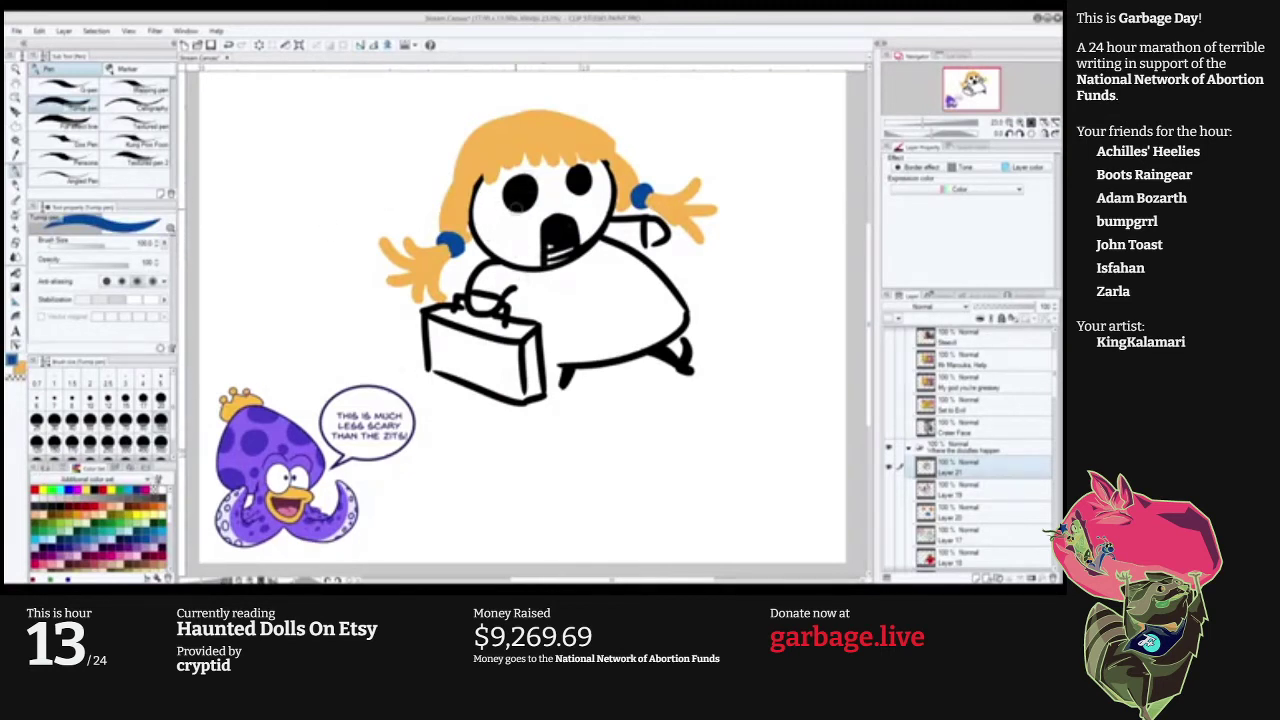
{"action": "key", "text": "x"}
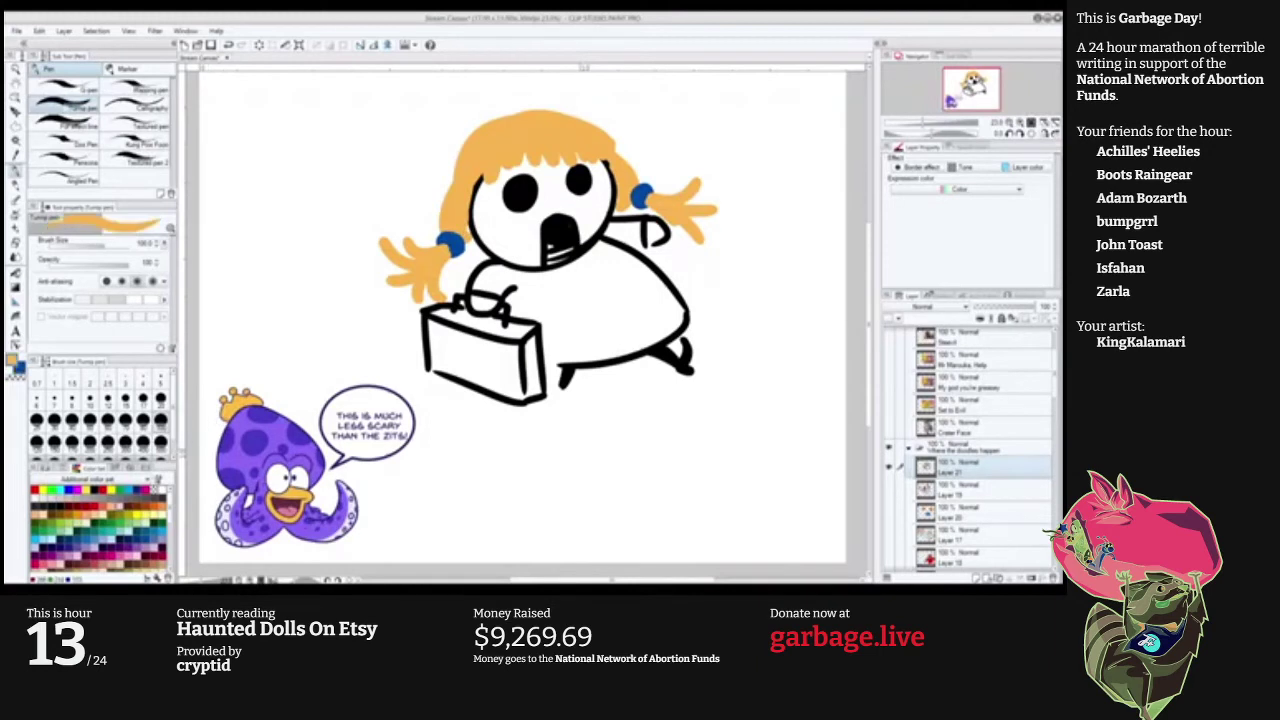
{"action": "left_click", "coordinate": [107, 507]}
{"action": "left_click", "coordinate": [511, 230]}
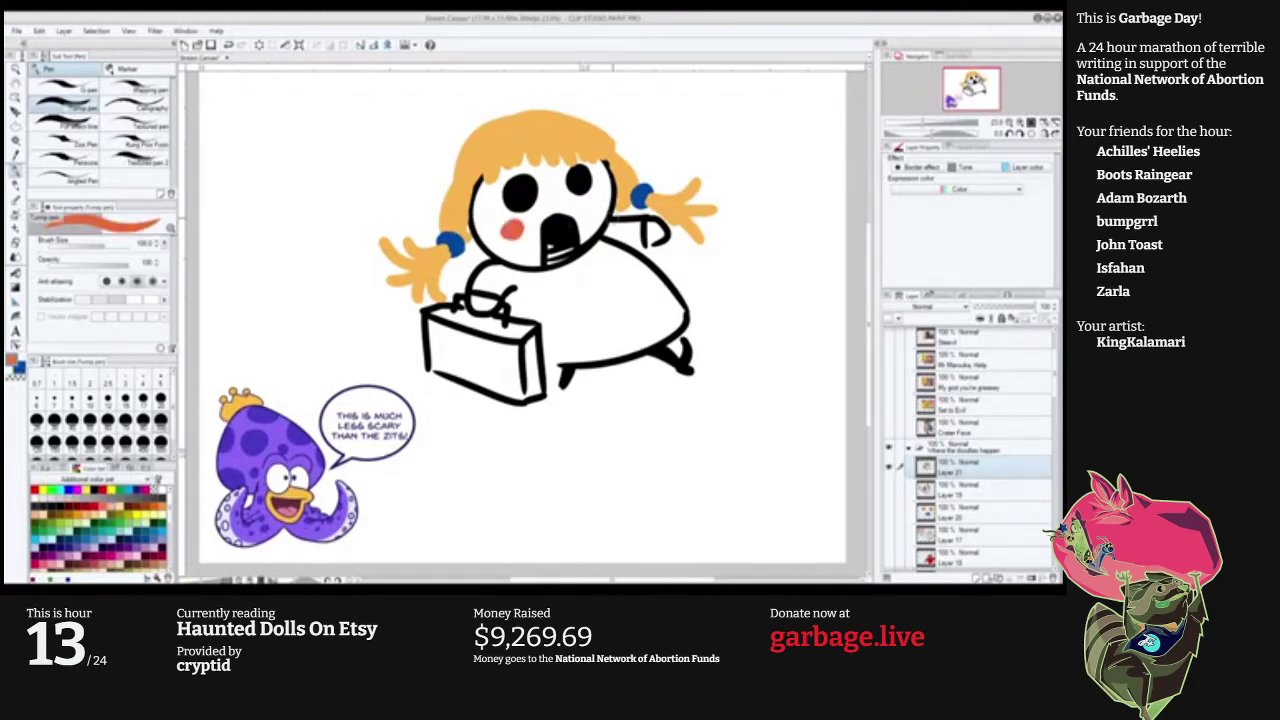
{"action": "left_click", "coordinate": [597, 205]}
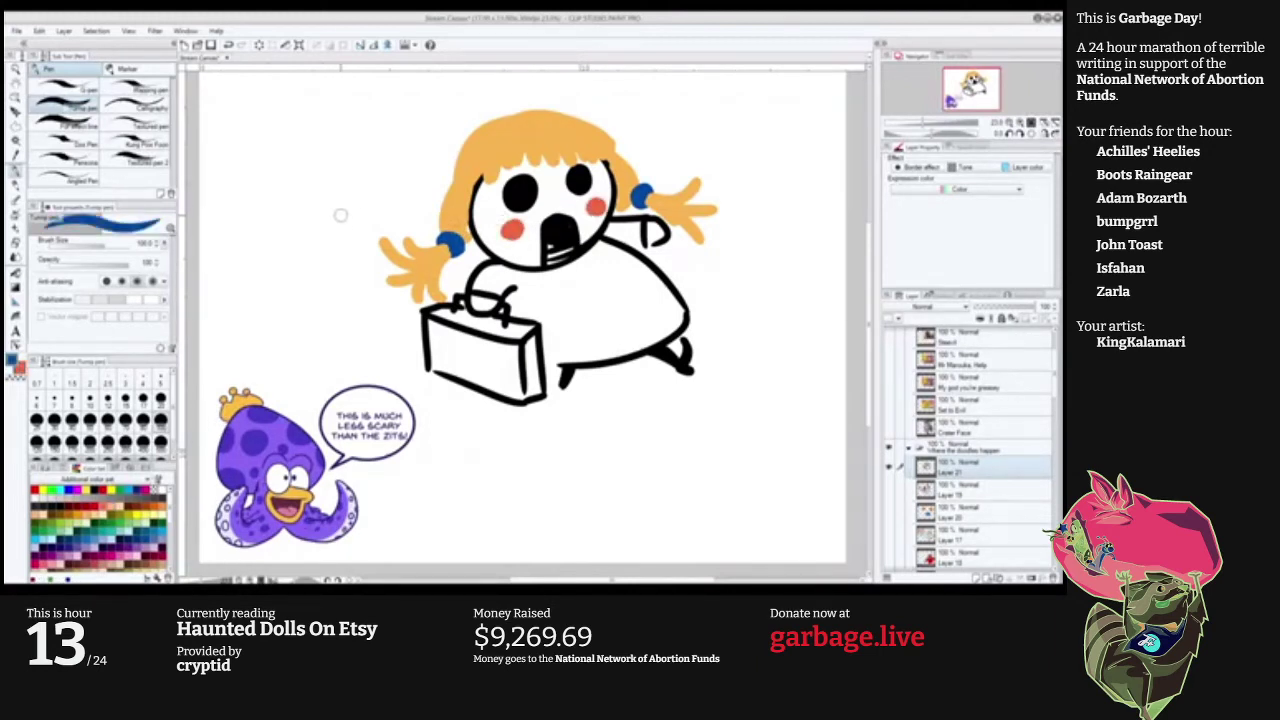
Hand-letter "you're to CRAZY" in black at the top of the canvas with a smaller brush.
{"action": "key", "text": "x"}
{"action": "left_click", "coordinate": [96, 490]}
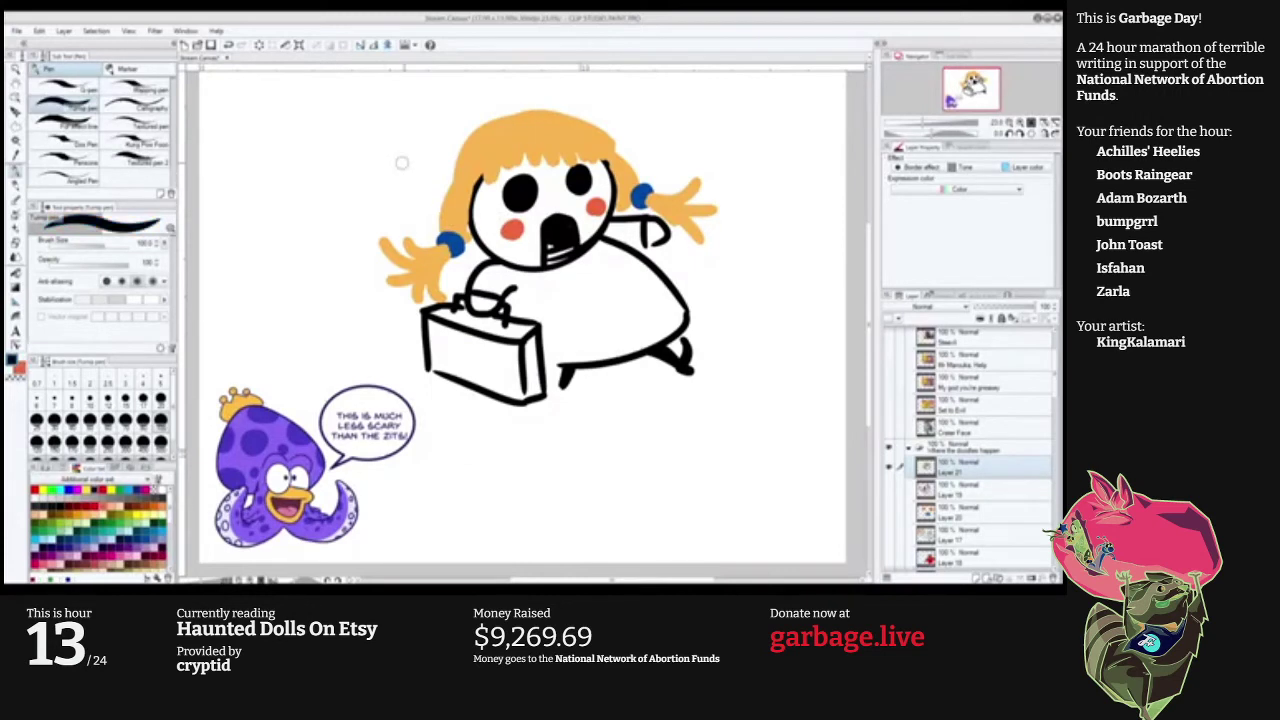
{"action": "key", "text": "bracketleft"}
{"action": "key", "text": "bracketleft"}
{"action": "key", "text": "bracketleft"}
{"action": "mouse_move", "coordinate": [235, 97]}
{"action": "left_mouse_down"}
{"action": "mouse_move", "coordinate": [241, 126]}
{"action": "mouse_move", "coordinate": [268, 106]}
{"action": "mouse_move", "coordinate": [299, 121]}
{"action": "mouse_move", "coordinate": [299, 102]}
{"action": "left_mouse_up"}
{"action": "mouse_move", "coordinate": [309, 104]}
{"action": "left_mouse_down"}
{"action": "mouse_move", "coordinate": [310, 121]}
{"action": "mouse_move", "coordinate": [323, 100]}
{"action": "mouse_move", "coordinate": [371, 121]}
{"action": "left_mouse_up"}
{"action": "mouse_move", "coordinate": [360, 100]}
{"action": "left_mouse_down"}
{"action": "mouse_move", "coordinate": [433, 117]}
{"action": "mouse_move", "coordinate": [450, 100]}
{"action": "mouse_move", "coordinate": [510, 110]}
{"action": "left_mouse_up"}
{"action": "left_click_drag", "start_coordinate": [523, 96], "coordinate": [512, 135]}
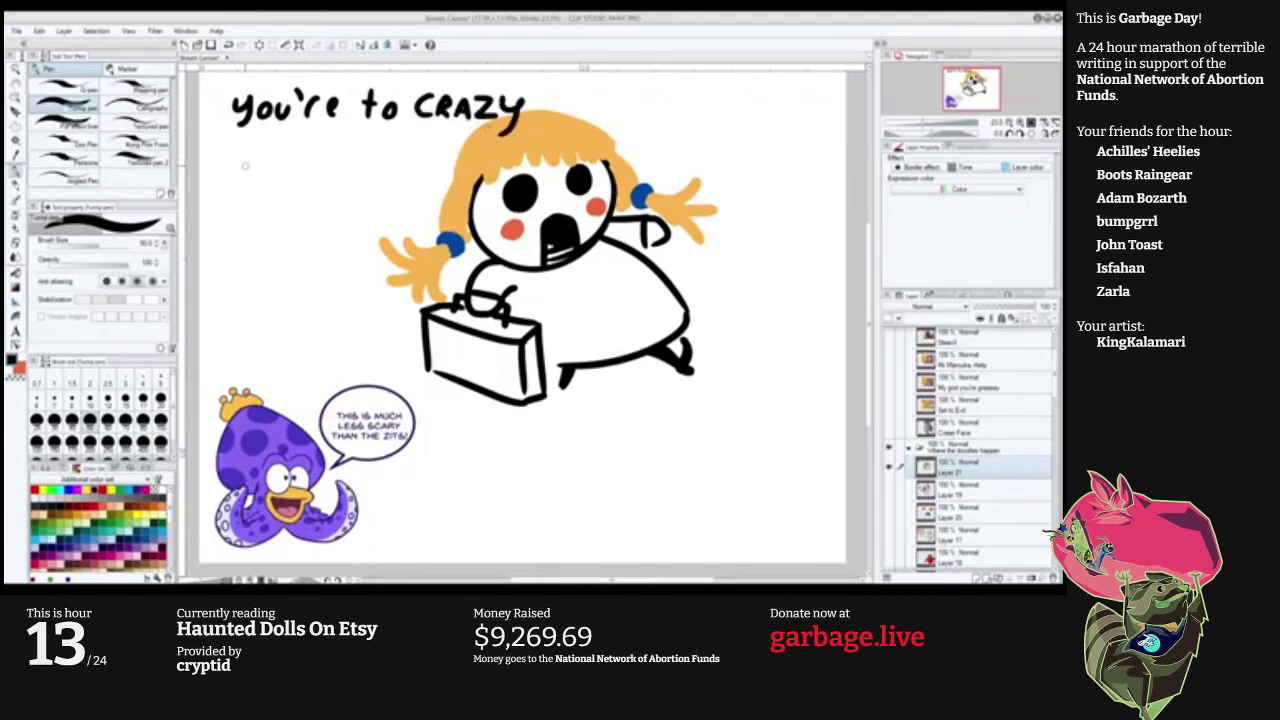
Hand-letter "for this haunted" as the second line of the caption.
{"action": "mouse_move", "coordinate": [236, 134]}
{"action": "left_mouse_down"}
{"action": "mouse_move", "coordinate": [222, 168]}
{"action": "mouse_move", "coordinate": [234, 150]}
{"action": "mouse_move", "coordinate": [292, 168]}
{"action": "left_mouse_up"}
{"action": "mouse_move", "coordinate": [286, 148]}
{"action": "left_mouse_down"}
{"action": "mouse_move", "coordinate": [310, 146]}
{"action": "mouse_move", "coordinate": [312, 168]}
{"action": "mouse_move", "coordinate": [328, 168]}
{"action": "left_mouse_up"}
{"action": "left_click_drag", "start_coordinate": [336, 156], "coordinate": [336, 170]}
{"action": "mouse_move", "coordinate": [337, 136]}
{"action": "left_mouse_down"}
{"action": "mouse_move", "coordinate": [344, 166]}
{"action": "mouse_move", "coordinate": [381, 168]}
{"action": "left_mouse_up"}
{"action": "left_click_drag", "start_coordinate": [382, 158], "coordinate": [468, 168]}
{"action": "left_click_drag", "start_coordinate": [458, 150], "coordinate": [490, 158]}
{"action": "mouse_move", "coordinate": [504, 154]}
{"action": "left_mouse_down"}
{"action": "mouse_move", "coordinate": [494, 164]}
{"action": "mouse_move", "coordinate": [512, 166]}
{"action": "left_mouse_up"}
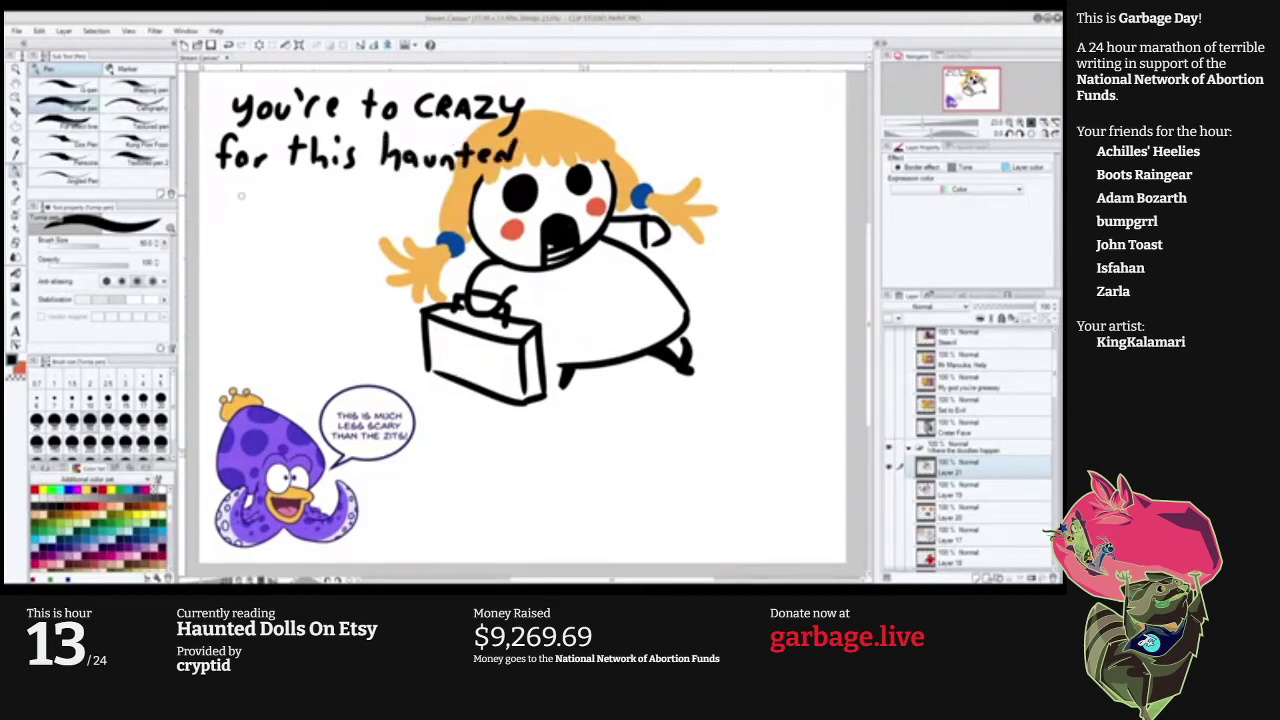
Hand-letter "Doll. GRETA" as the third line of the caption.
{"action": "mouse_move", "coordinate": [222, 180]}
{"action": "left_mouse_down"}
{"action": "mouse_move", "coordinate": [222, 211]}
{"action": "mouse_move", "coordinate": [254, 197]}
{"action": "left_mouse_up"}
{"action": "mouse_move", "coordinate": [267, 180]}
{"action": "left_mouse_down"}
{"action": "mouse_move", "coordinate": [268, 212]}
{"action": "mouse_move", "coordinate": [282, 212]}
{"action": "left_mouse_up"}
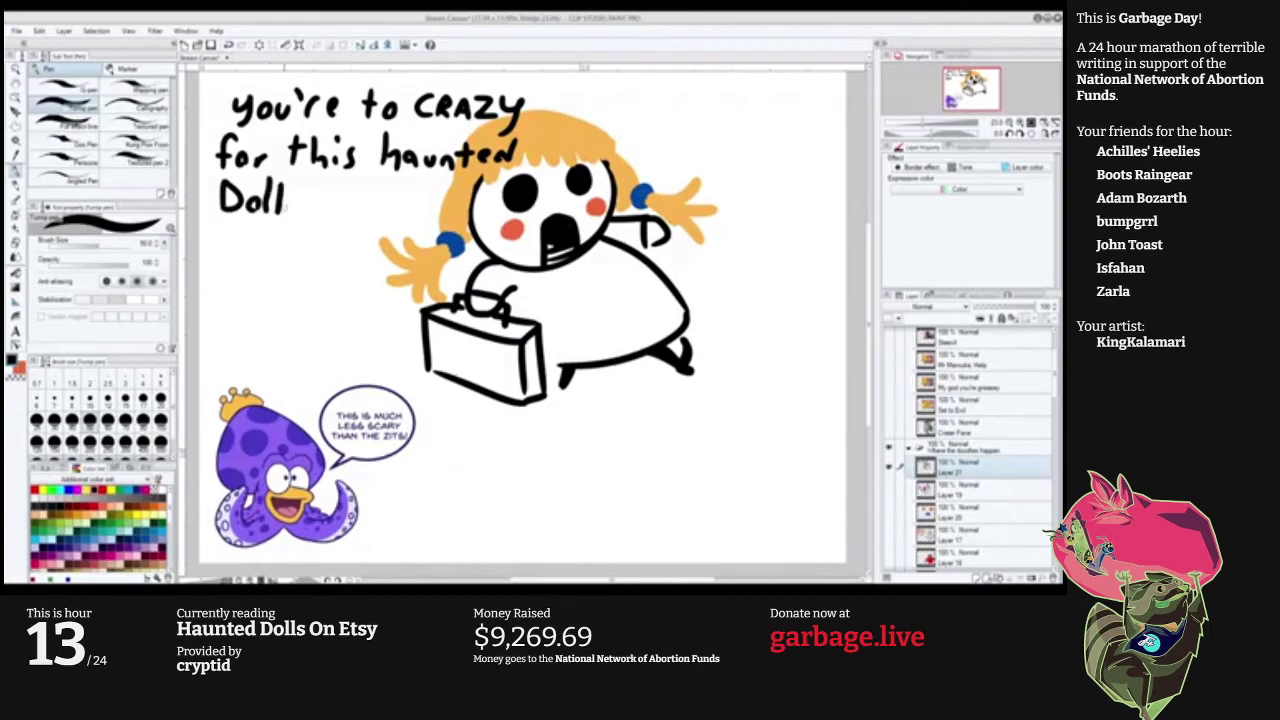
{"action": "left_click", "coordinate": [289, 211]}
{"action": "mouse_move", "coordinate": [342, 184]}
{"action": "left_mouse_down"}
{"action": "mouse_move", "coordinate": [346, 216]}
{"action": "mouse_move", "coordinate": [378, 218]}
{"action": "left_mouse_up"}
{"action": "mouse_move", "coordinate": [378, 218]}
{"action": "left_mouse_down"}
{"action": "mouse_move", "coordinate": [392, 218]}
{"action": "mouse_move", "coordinate": [392, 188]}
{"action": "left_mouse_up"}
{"action": "mouse_move", "coordinate": [378, 202]}
{"action": "left_mouse_down"}
{"action": "mouse_move", "coordinate": [402, 218]}
{"action": "mouse_move", "coordinate": [418, 186]}
{"action": "mouse_move", "coordinate": [434, 219]}
{"action": "left_mouse_up"}
{"action": "left_click_drag", "start_coordinate": [414, 205], "coordinate": [430, 205]}
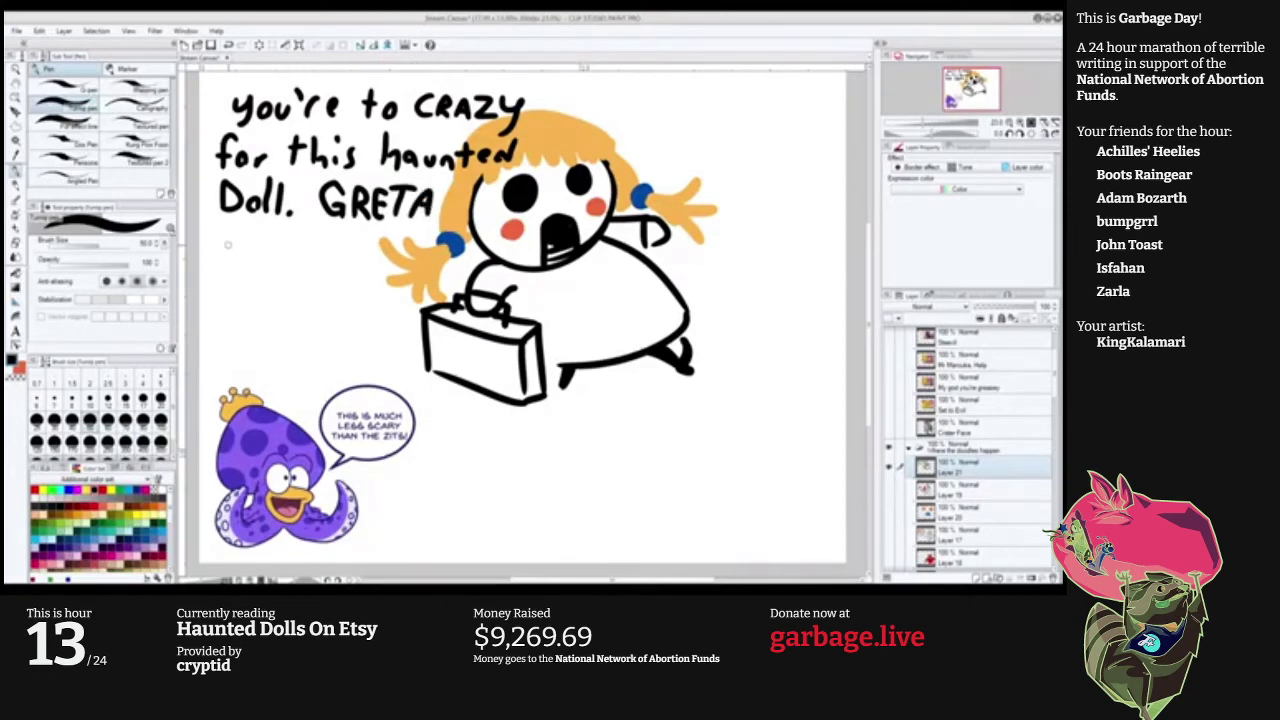
Finish the caption with "OUT!" in larger letters and add a foot to the doll's front leg.
{"action": "mouse_move", "coordinate": [258, 238]}
{"action": "left_mouse_down"}
{"action": "mouse_move", "coordinate": [262, 270]}
{"action": "mouse_move", "coordinate": [256, 237]}
{"action": "left_mouse_up"}
{"action": "mouse_move", "coordinate": [288, 242]}
{"action": "left_mouse_down"}
{"action": "mouse_move", "coordinate": [318, 242]}
{"action": "mouse_move", "coordinate": [335, 273]}
{"action": "left_mouse_up"}
{"action": "mouse_move", "coordinate": [326, 240]}
{"action": "left_mouse_down"}
{"action": "mouse_move", "coordinate": [360, 240]}
{"action": "mouse_move", "coordinate": [367, 258]}
{"action": "left_mouse_up"}
{"action": "left_click", "coordinate": [365, 268]}
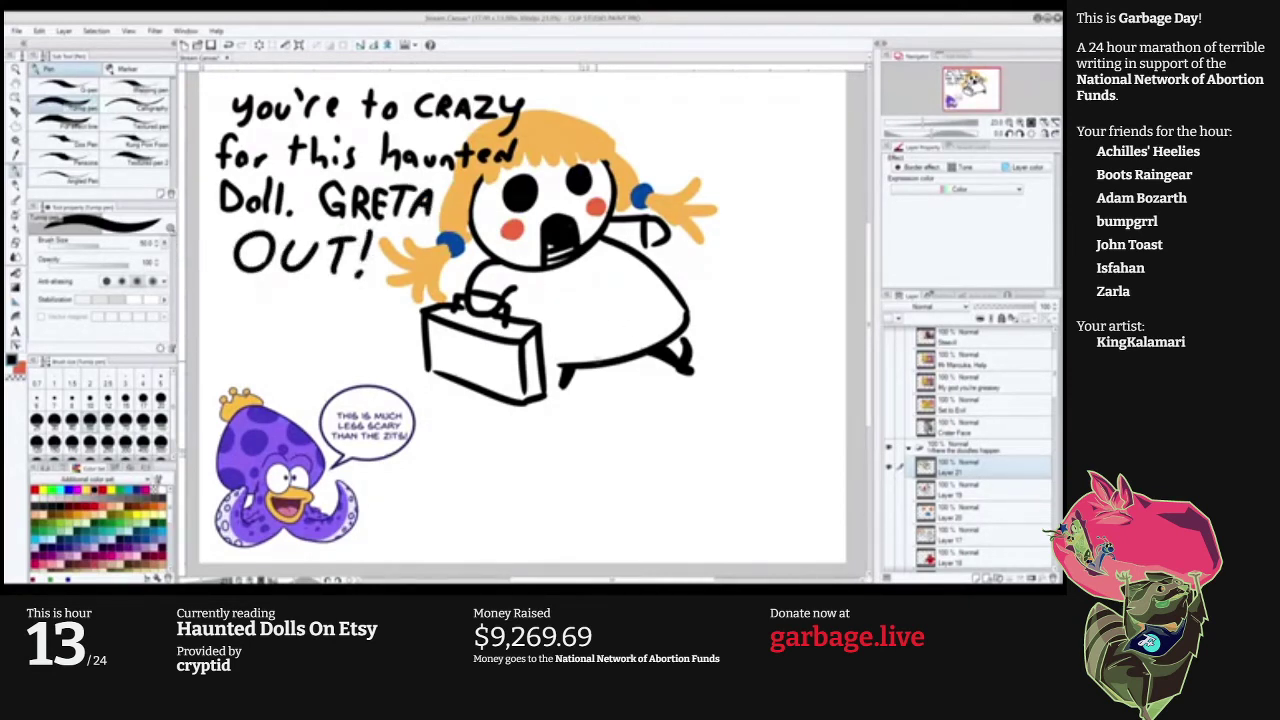
{"action": "mouse_move", "coordinate": [565, 384]}
{"action": "left_mouse_down"}
{"action": "mouse_move", "coordinate": [589, 388]}
{"action": "mouse_move", "coordinate": [564, 390]}
{"action": "left_mouse_up"}
Hide the suitcase doll drawing and paint a solid orange egg-shaped head on a new layer.
{"action": "key", "text": "ctrl+shift+n"}
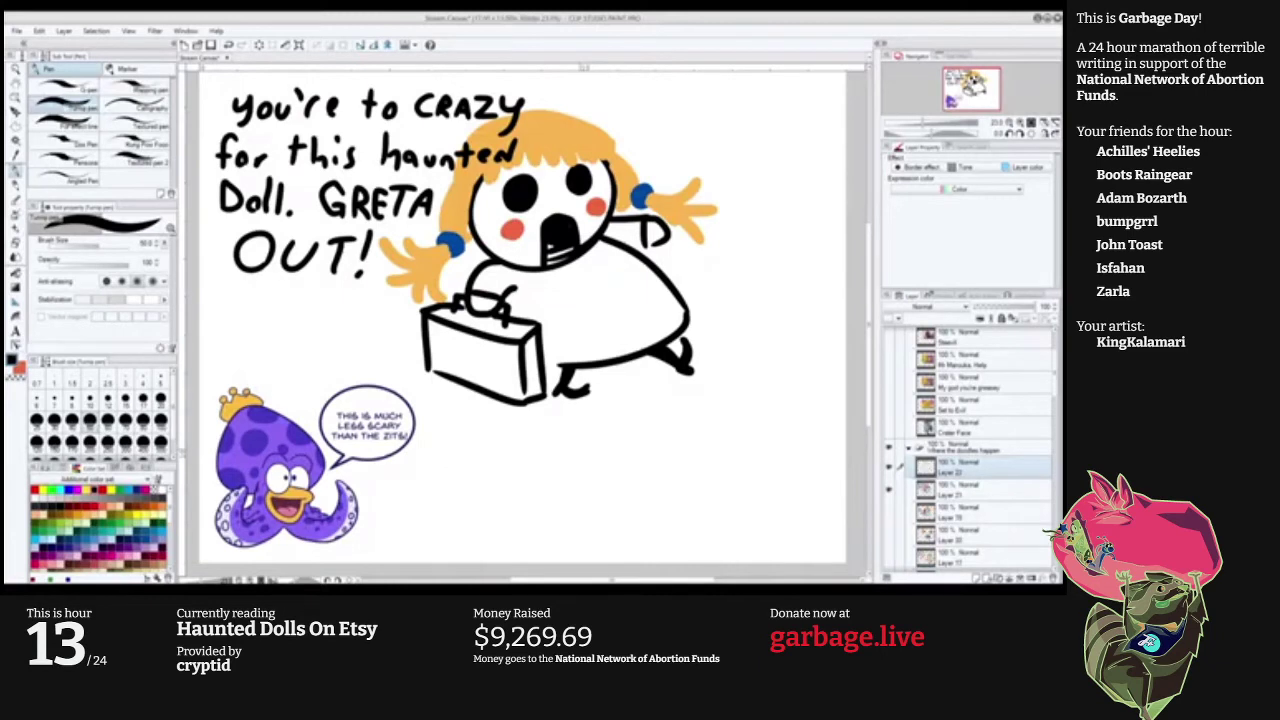
{"action": "left_click", "coordinate": [889, 490]}
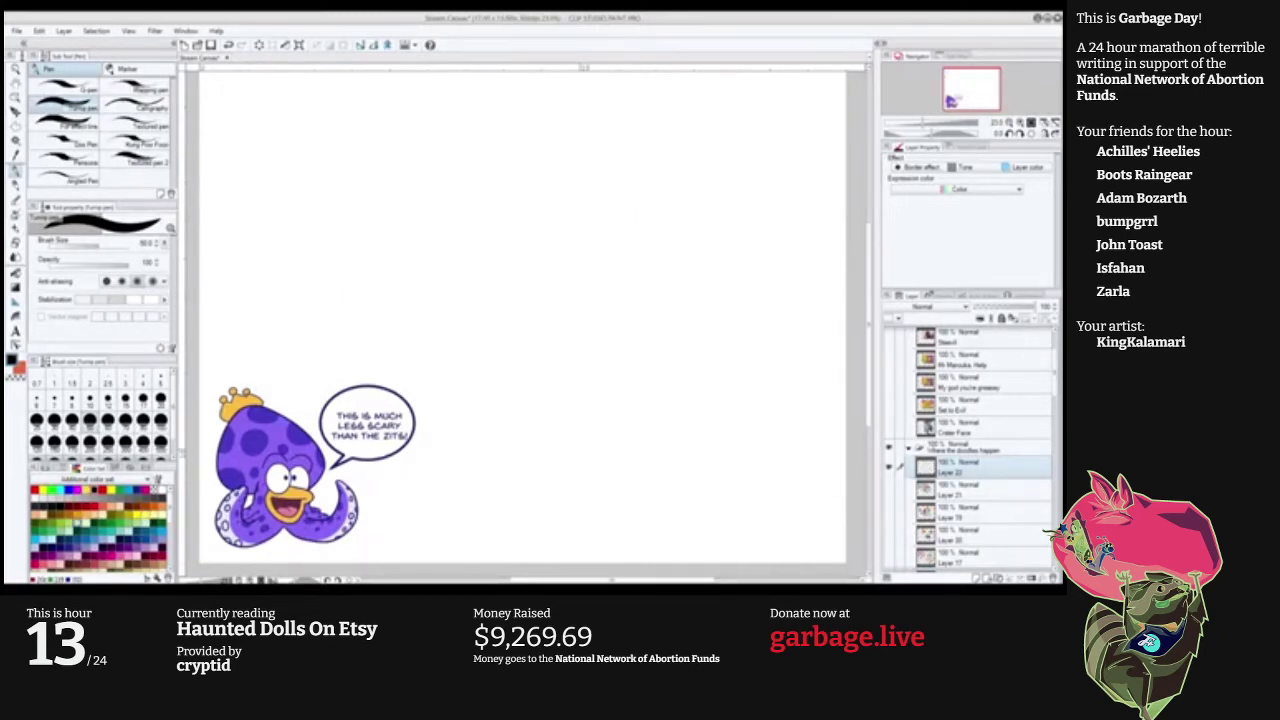
{"action": "left_click", "coordinate": [78, 520]}
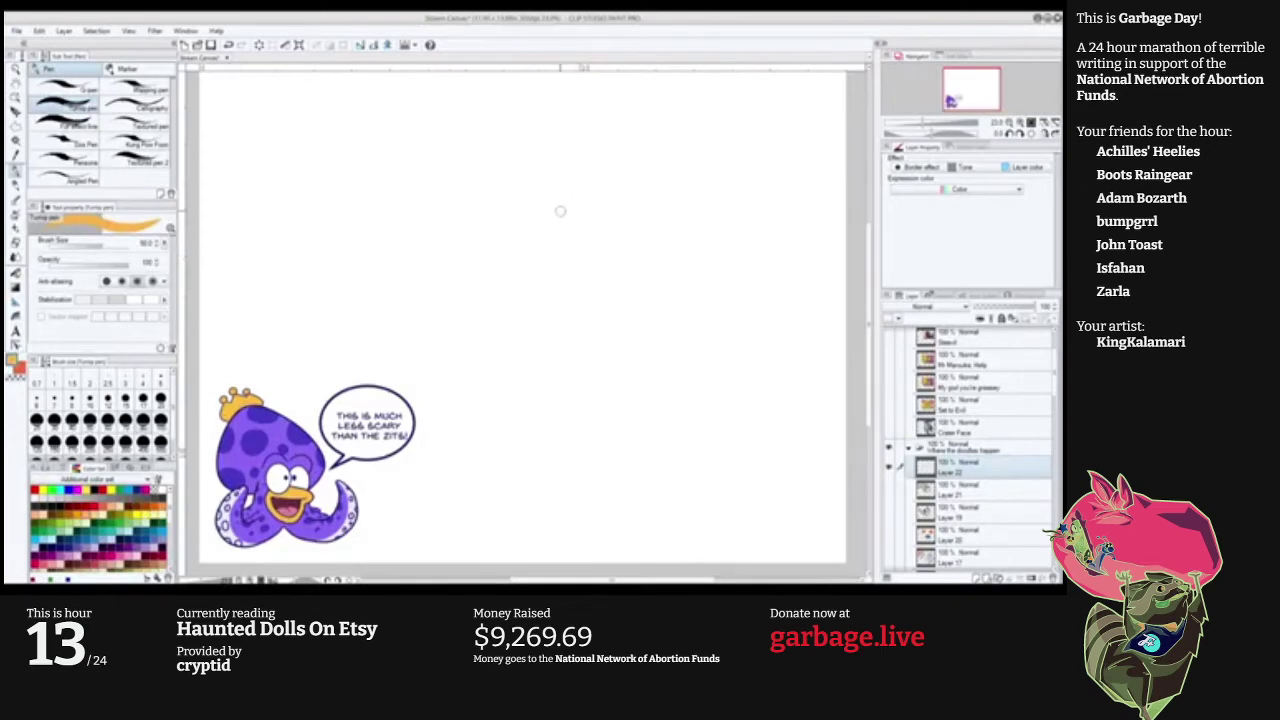
{"action": "mouse_move", "coordinate": [586, 283]}
{"action": "left_mouse_down"}
{"action": "mouse_move", "coordinate": [512, 193]}
{"action": "mouse_move", "coordinate": [566, 158]}
{"action": "mouse_move", "coordinate": [566, 238]}
{"action": "mouse_move", "coordinate": [600, 240]}
{"action": "mouse_move", "coordinate": [571, 220]}
{"action": "mouse_move", "coordinate": [600, 246]}
{"action": "mouse_move", "coordinate": [565, 280]}
{"action": "left_mouse_up"}
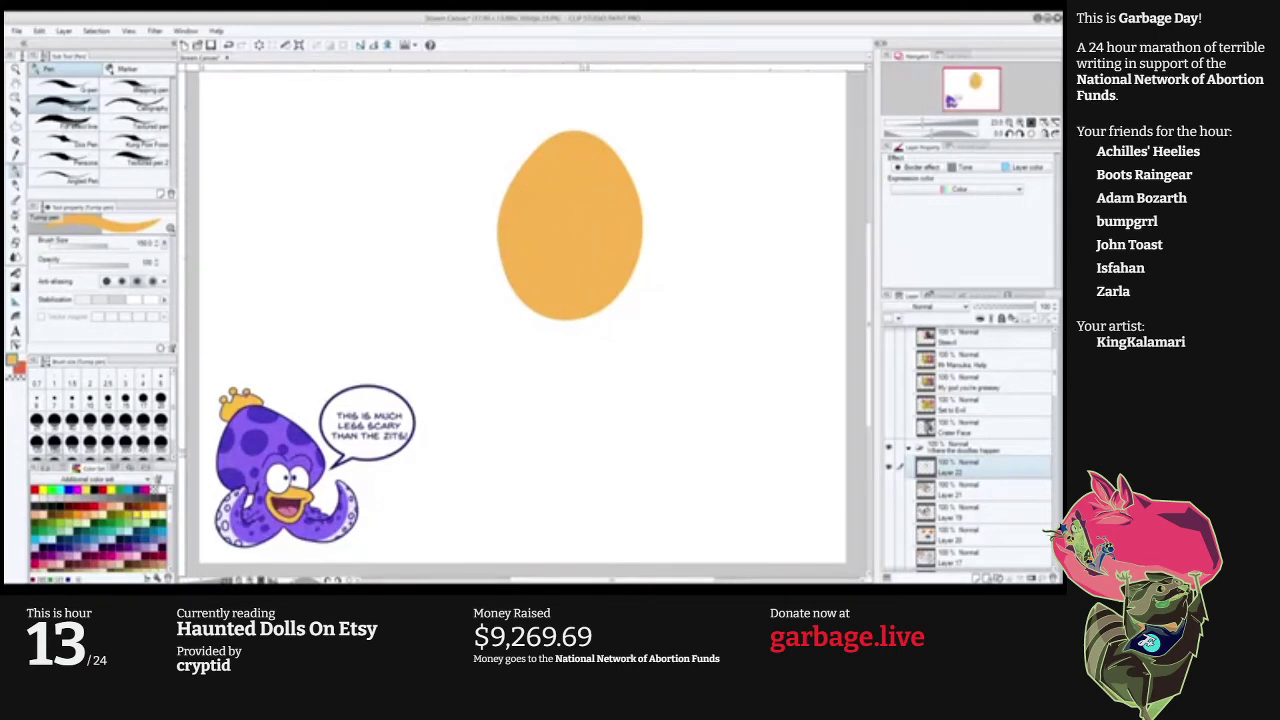
Try filling the egg shape with a yellowish olive and a more muted olive green.
{"action": "left_click", "coordinate": [137, 514]}
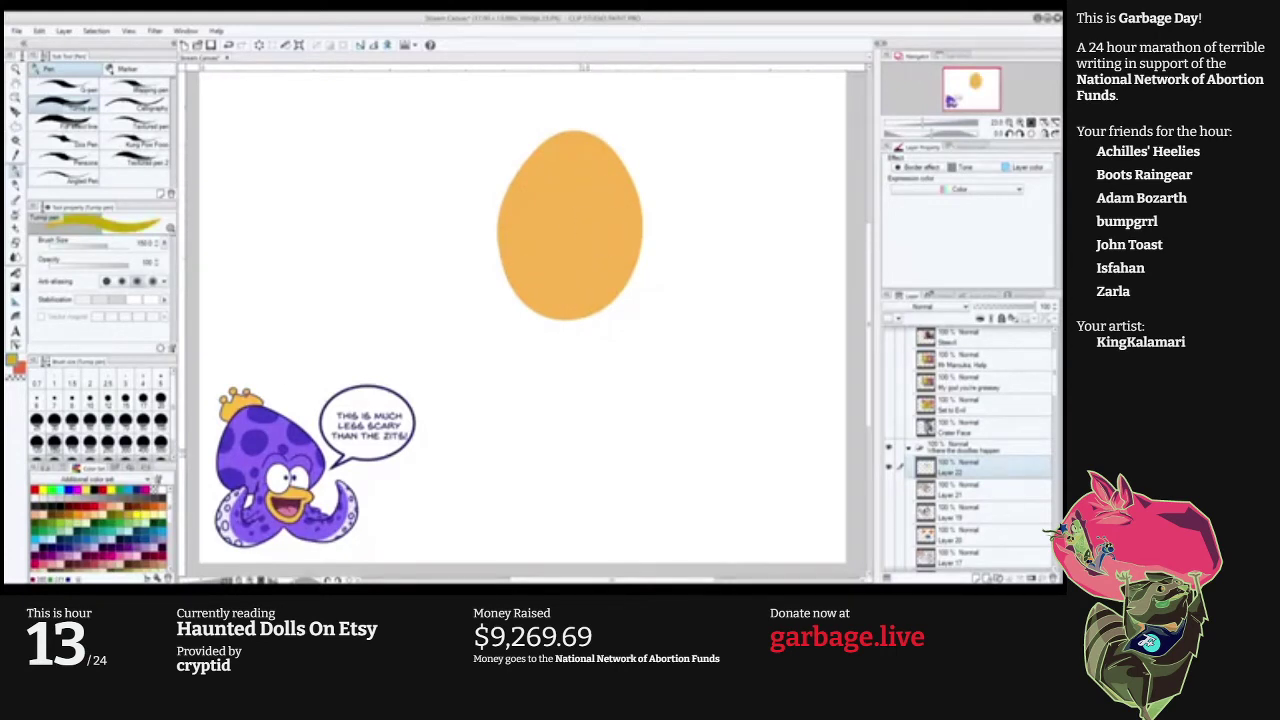
{"action": "key", "text": "g"}
{"action": "key", "text": "g"}
{"action": "left_click", "coordinate": [520, 251]}
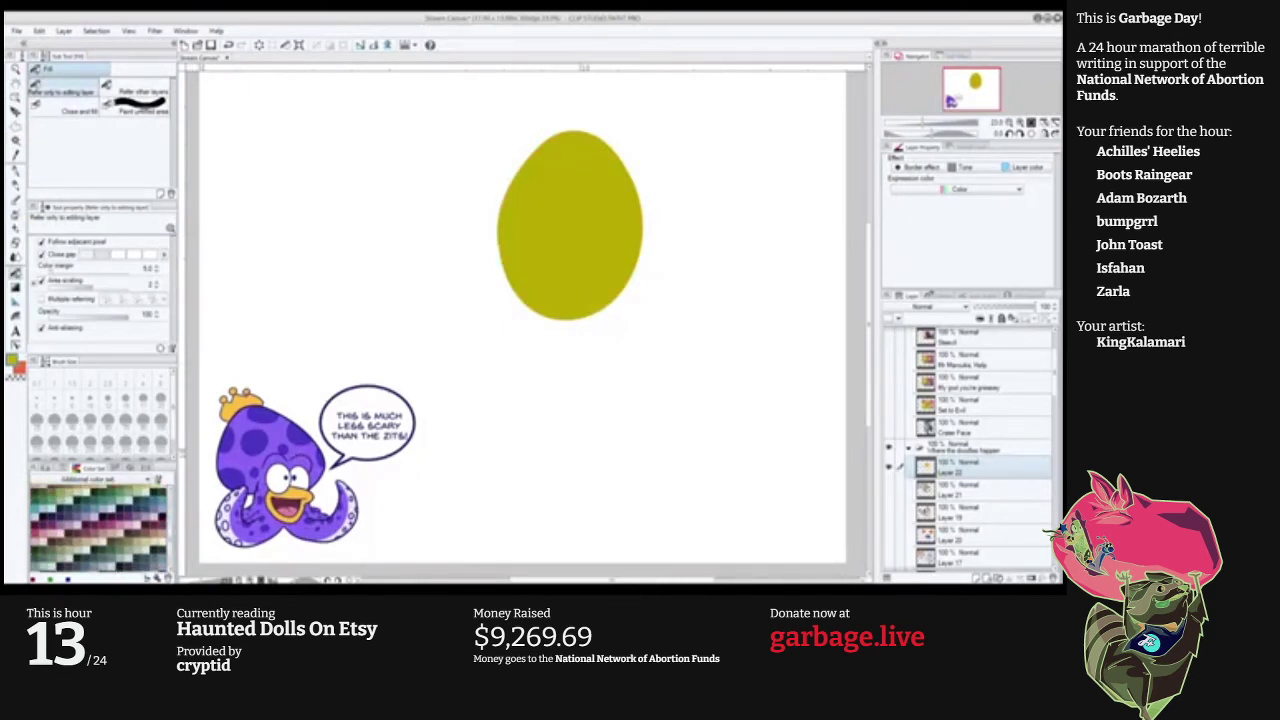
{"action": "left_click", "coordinate": [132, 507]}
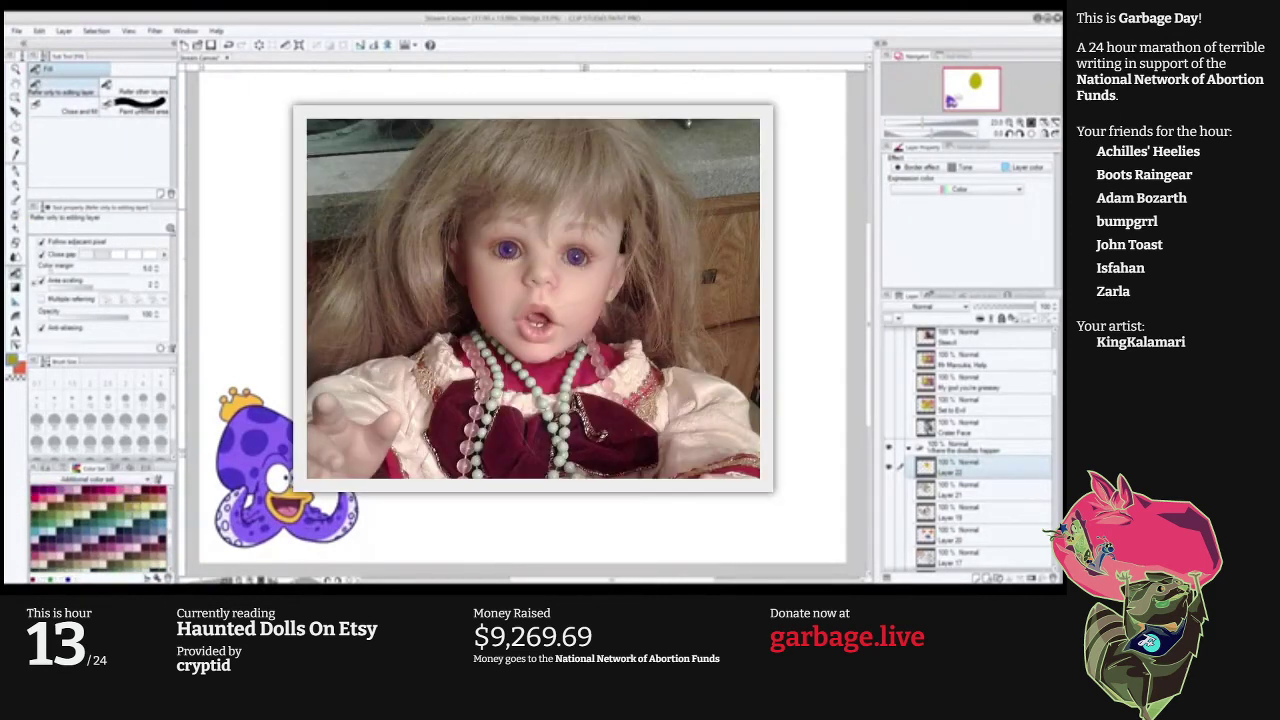
{"action": "left_click", "coordinate": [583, 212]}
Widen the egg into a head with a neck using the pen, and fill the whole shape with brown.
{"action": "key", "text": "p"}
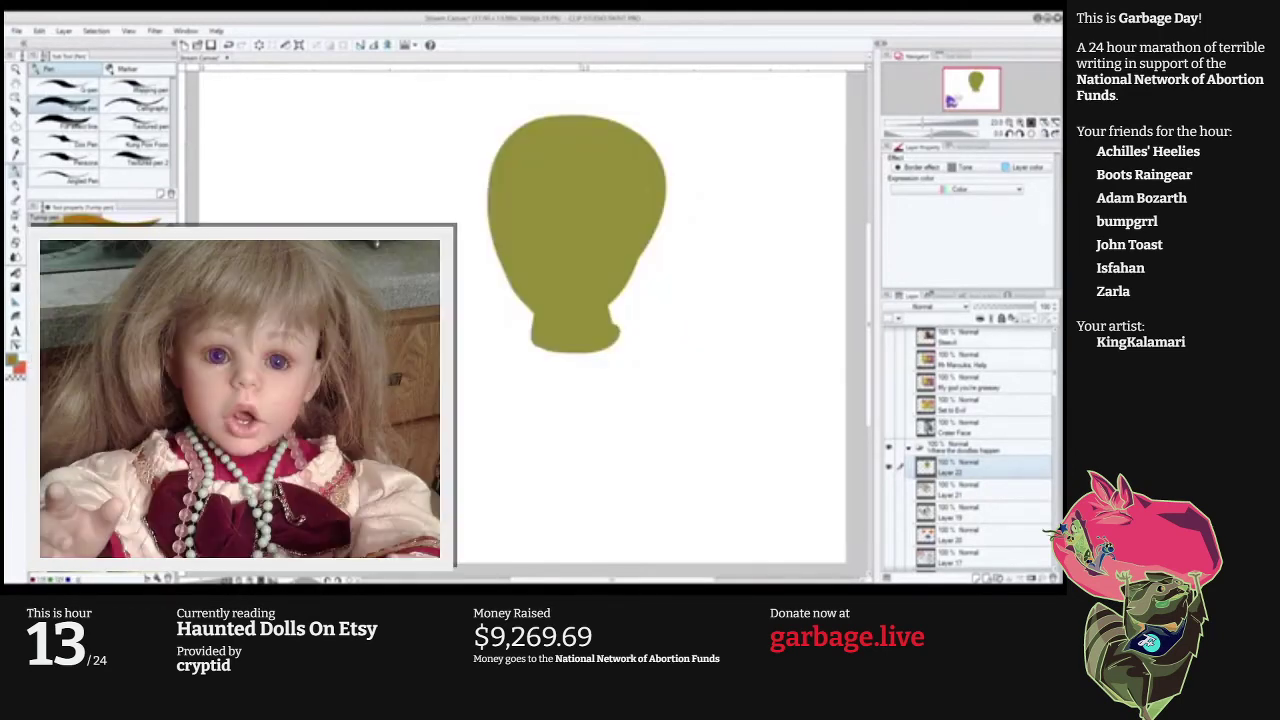
{"action": "key", "text": "g"}
{"action": "left_click", "coordinate": [573, 262]}
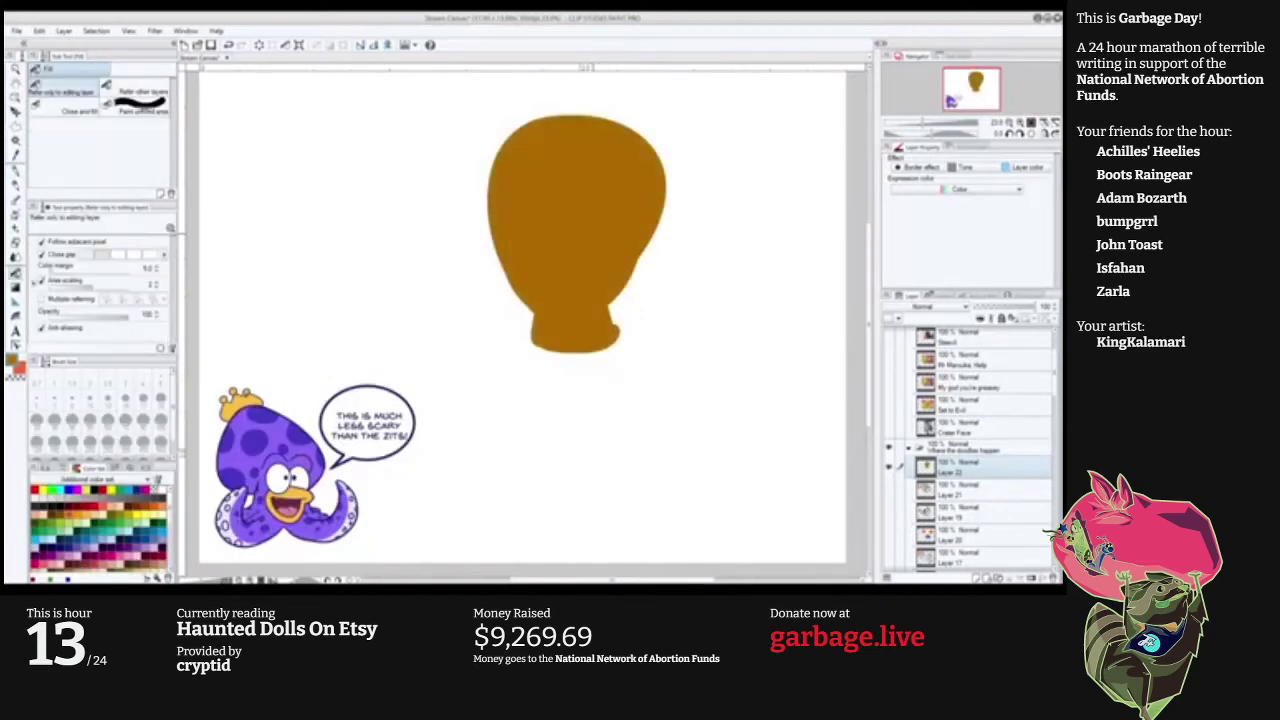
{"action": "key", "text": "p"}
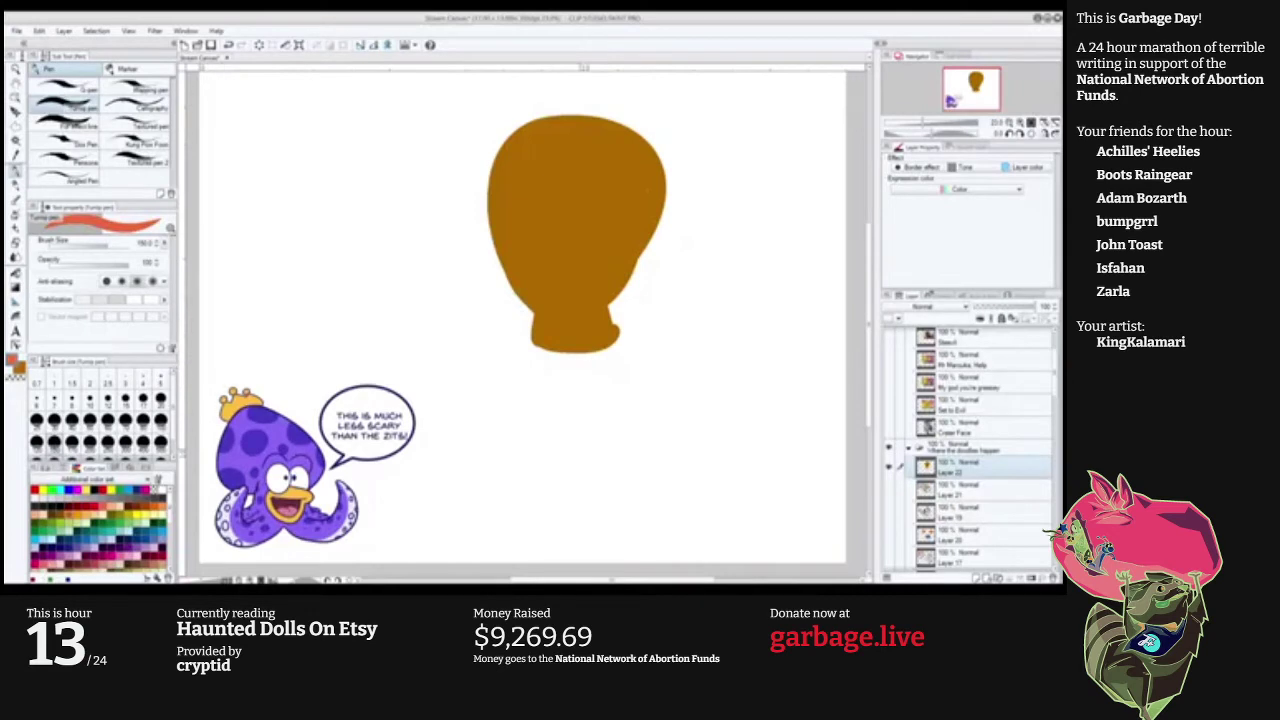
Paint two white oval eyes on the brown doll head and add dark blue irises.
{"action": "left_click", "coordinate": [162, 490]}
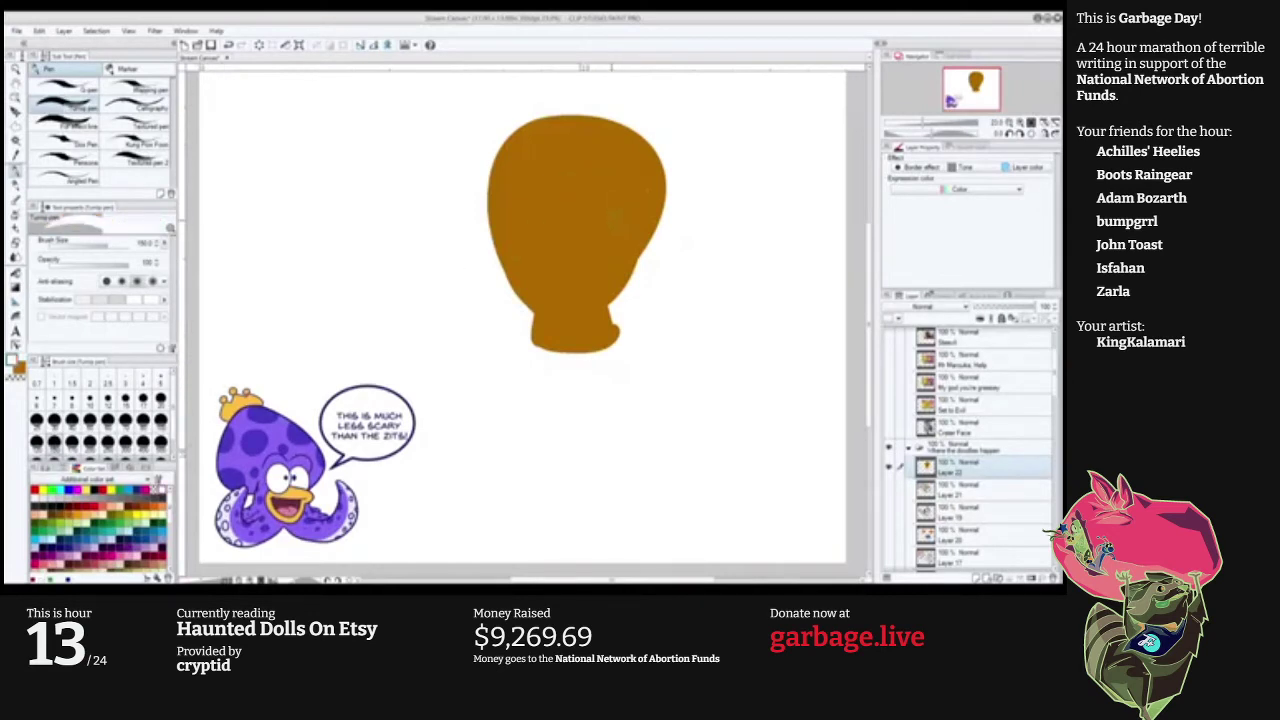
{"action": "mouse_move", "coordinate": [612, 224]}
{"action": "left_mouse_down"}
{"action": "mouse_move", "coordinate": [612, 208]}
{"action": "mouse_move", "coordinate": [530, 214]}
{"action": "left_mouse_up"}
{"action": "key", "text": "ctrl+z"}
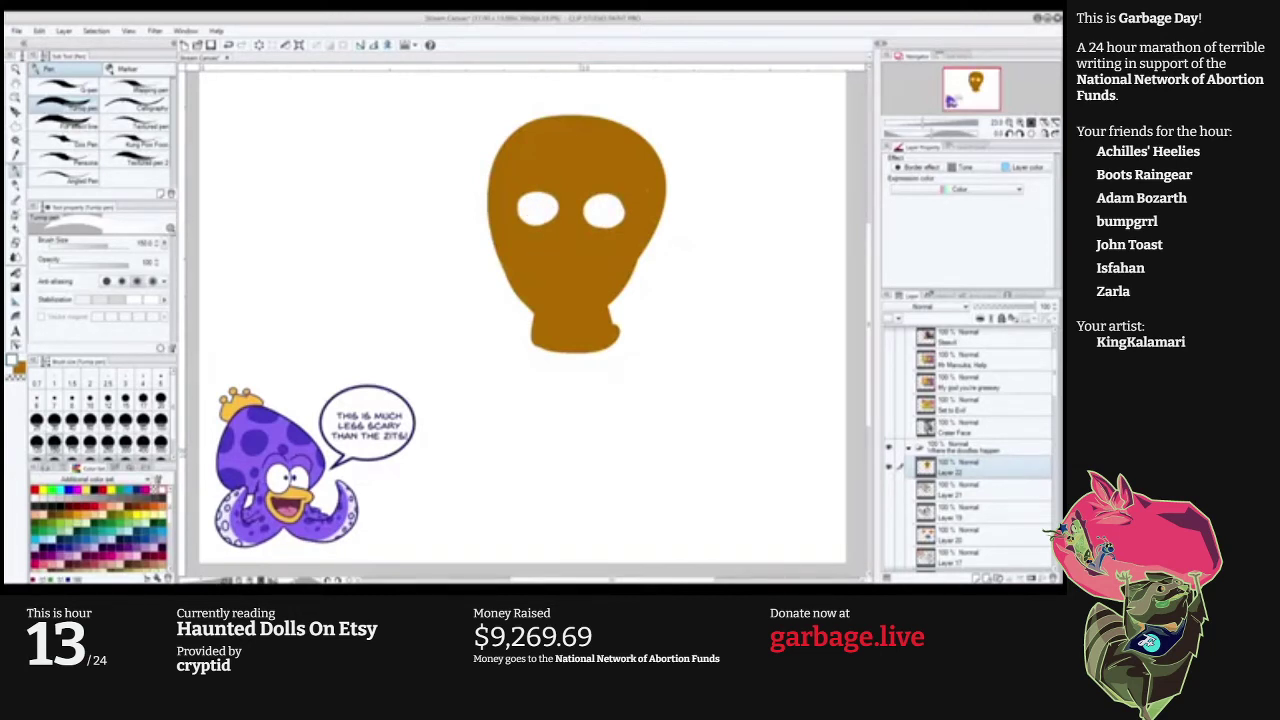
{"action": "left_click", "coordinate": [69, 548]}
{"action": "left_click_drag", "start_coordinate": [605, 207], "coordinate": [609, 215]}
{"action": "left_click_drag", "start_coordinate": [527, 210], "coordinate": [534, 212]}
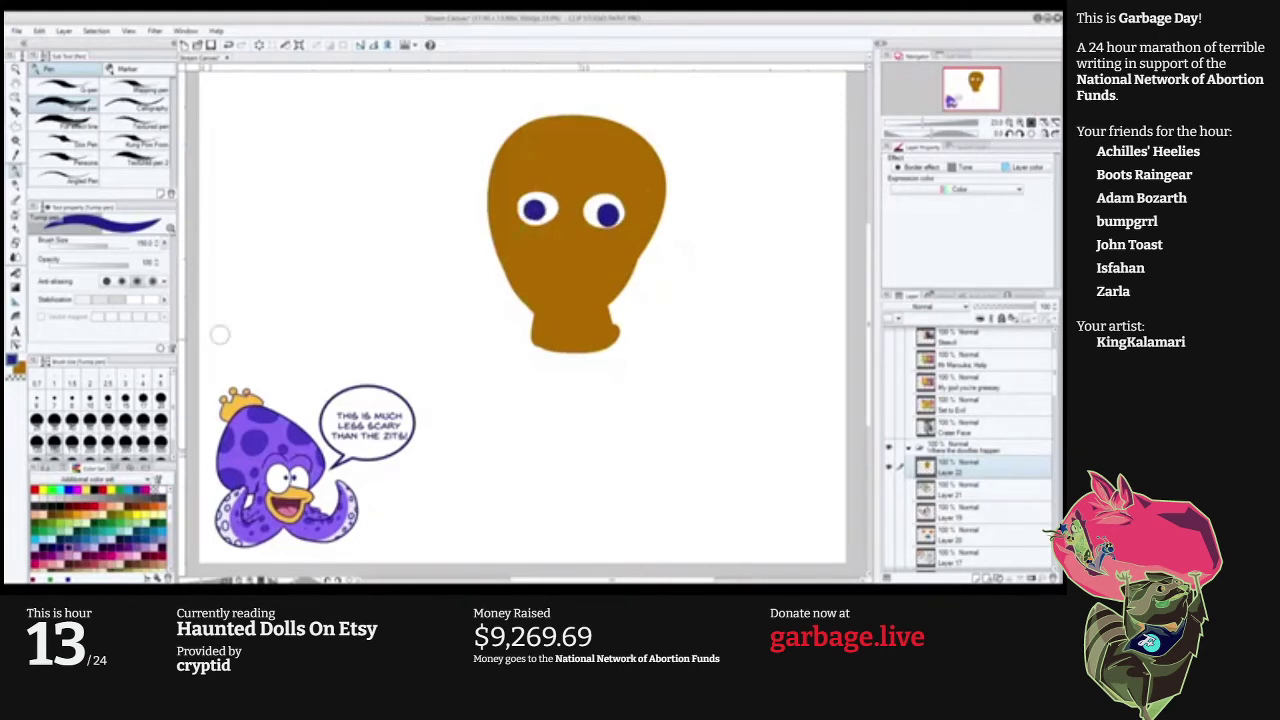
Paint a round black open mouth on the face, and draw the pupils and a small curved nose with a thinner pen.
{"action": "left_click", "coordinate": [94, 490]}
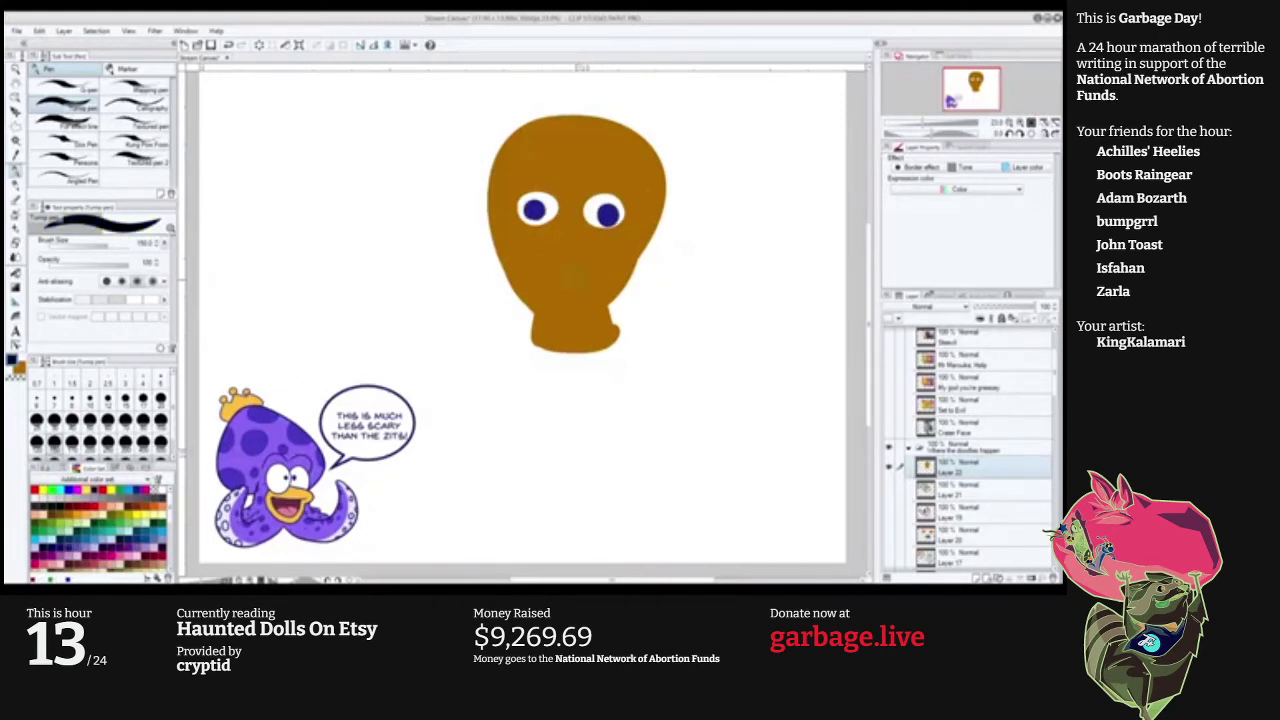
{"action": "left_click_drag", "start_coordinate": [575, 276], "coordinate": [578, 278]}
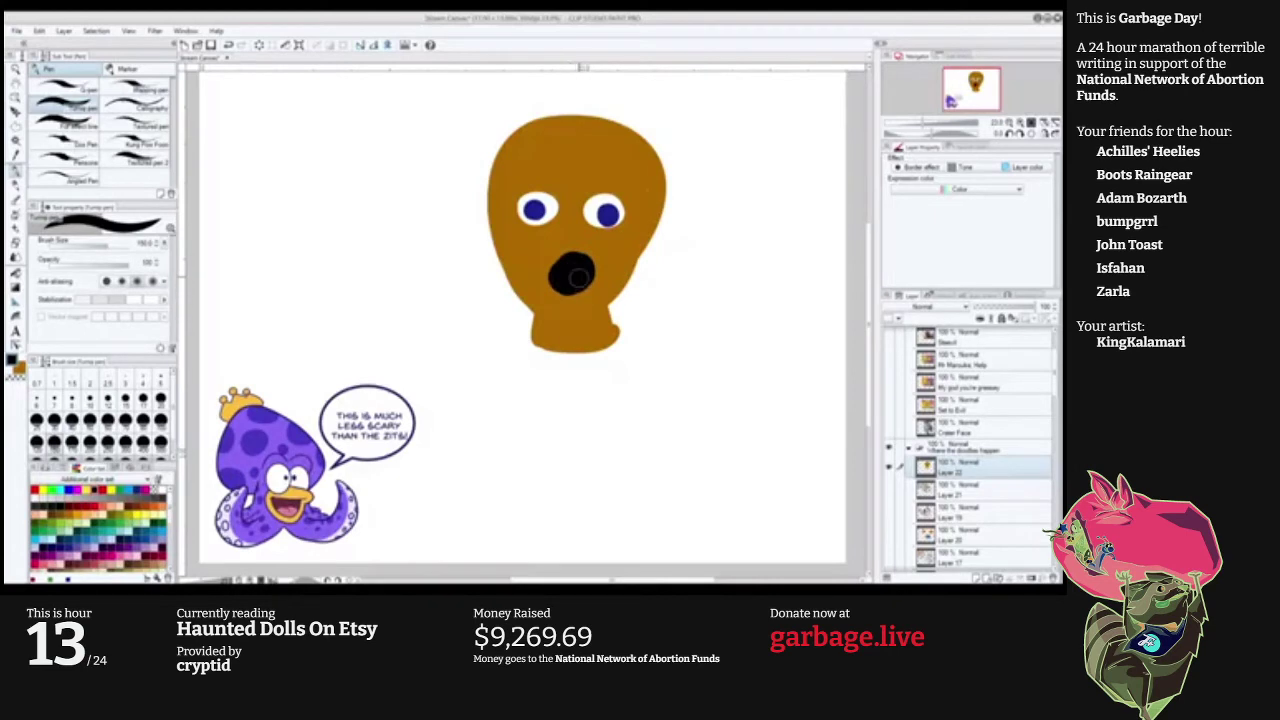
{"action": "key", "text": "bracketleft"}
{"action": "key", "text": "bracketleft"}
{"action": "key", "text": "bracketleft"}
{"action": "key", "text": "bracketleft"}
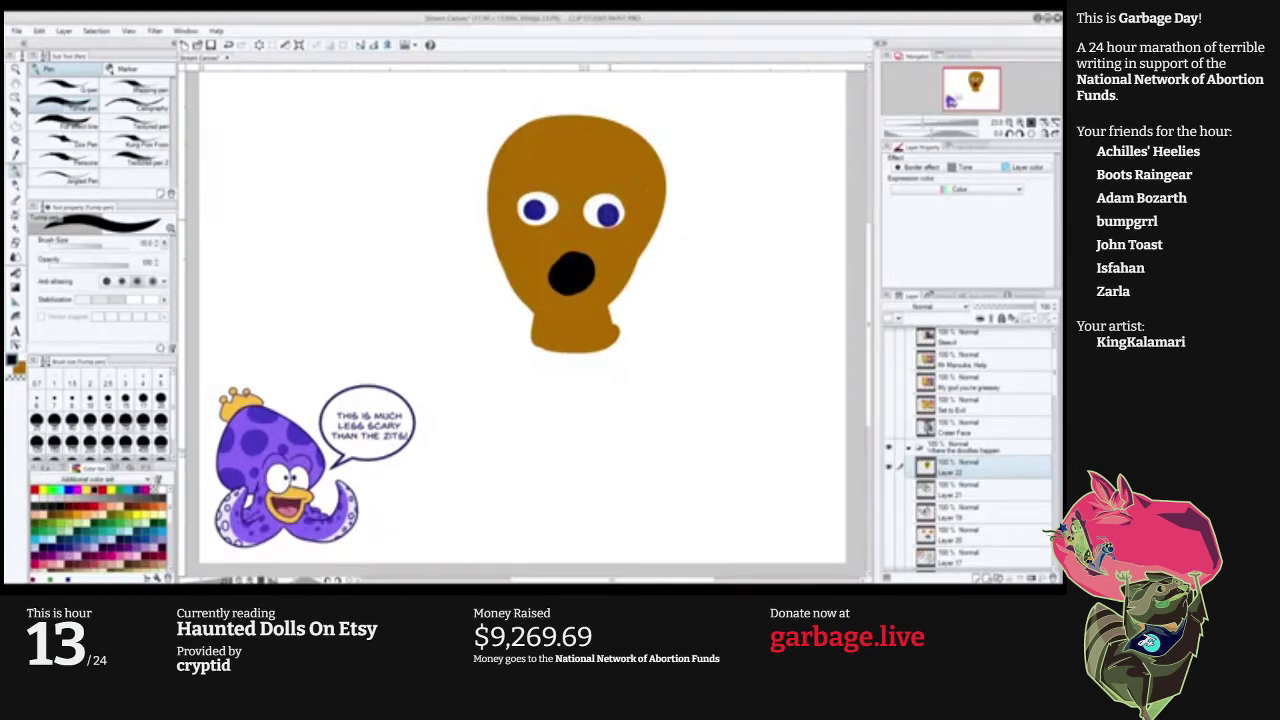
{"action": "key", "text": "bracketleft"}
{"action": "key", "text": "bracketleft"}
{"action": "key", "text": "bracketleft"}
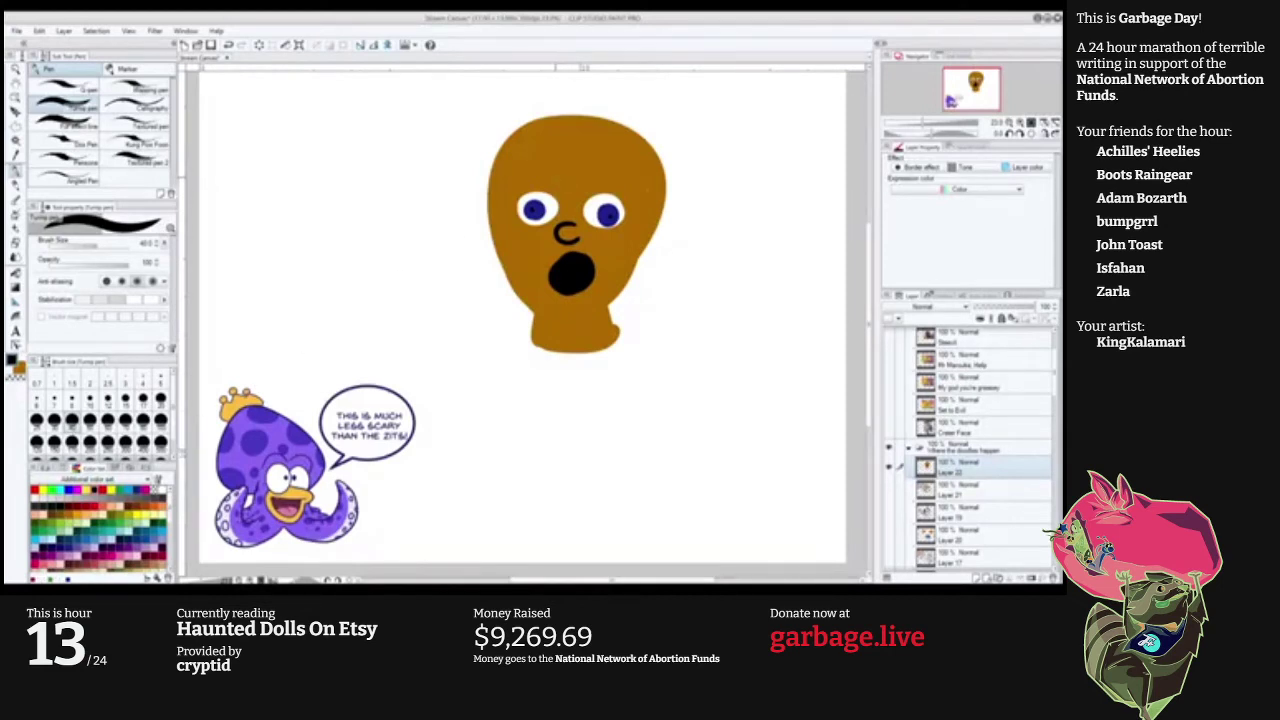
Draw a wavy black fringe line across the doll's forehead.
{"action": "key", "text": "bracketright"}
{"action": "key", "text": "bracketright"}
{"action": "key", "text": "bracketright"}
{"action": "key", "text": "bracketright"}
{"action": "key", "text": "bracketleft"}
{"action": "left_click_drag", "start_coordinate": [637, 156], "coordinate": [541, 172]}
{"action": "key", "text": "ctrl+z"}
{"action": "key", "text": "bracketleft"}
{"action": "key", "text": "bracketleft"}
{"action": "left_click_drag", "start_coordinate": [642, 166], "coordinate": [506, 178]}
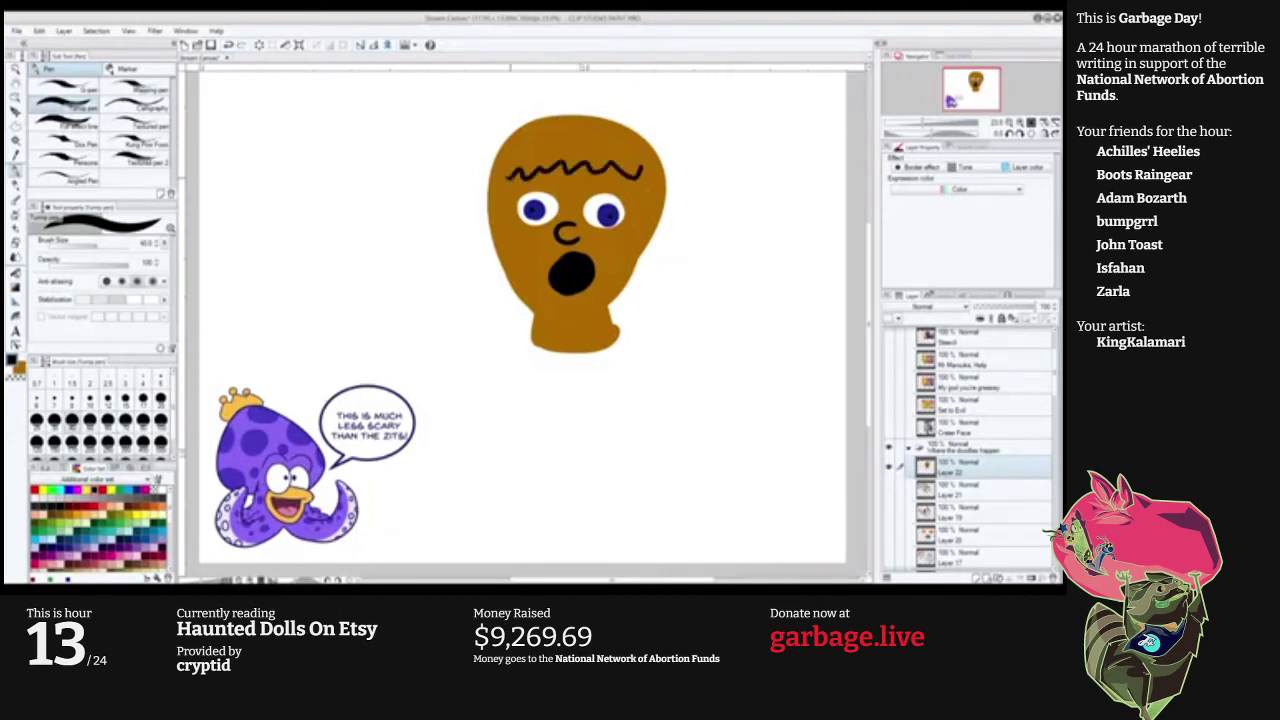
Outline a bulky bob hairstyle around the head in black and fill it with the same brown as the face.
{"action": "mouse_move", "coordinate": [514, 106]}
{"action": "left_mouse_down"}
{"action": "mouse_move", "coordinate": [445, 182]}
{"action": "mouse_move", "coordinate": [472, 282]}
{"action": "mouse_move", "coordinate": [508, 284]}
{"action": "left_mouse_up"}
{"action": "mouse_move", "coordinate": [634, 108]}
{"action": "left_mouse_down"}
{"action": "mouse_move", "coordinate": [689, 215]}
{"action": "mouse_move", "coordinate": [628, 289]}
{"action": "left_mouse_up"}
{"action": "mouse_move", "coordinate": [514, 104]}
{"action": "left_mouse_down"}
{"action": "mouse_move", "coordinate": [544, 90]}
{"action": "mouse_move", "coordinate": [610, 98]}
{"action": "mouse_move", "coordinate": [640, 118]}
{"action": "left_mouse_up"}
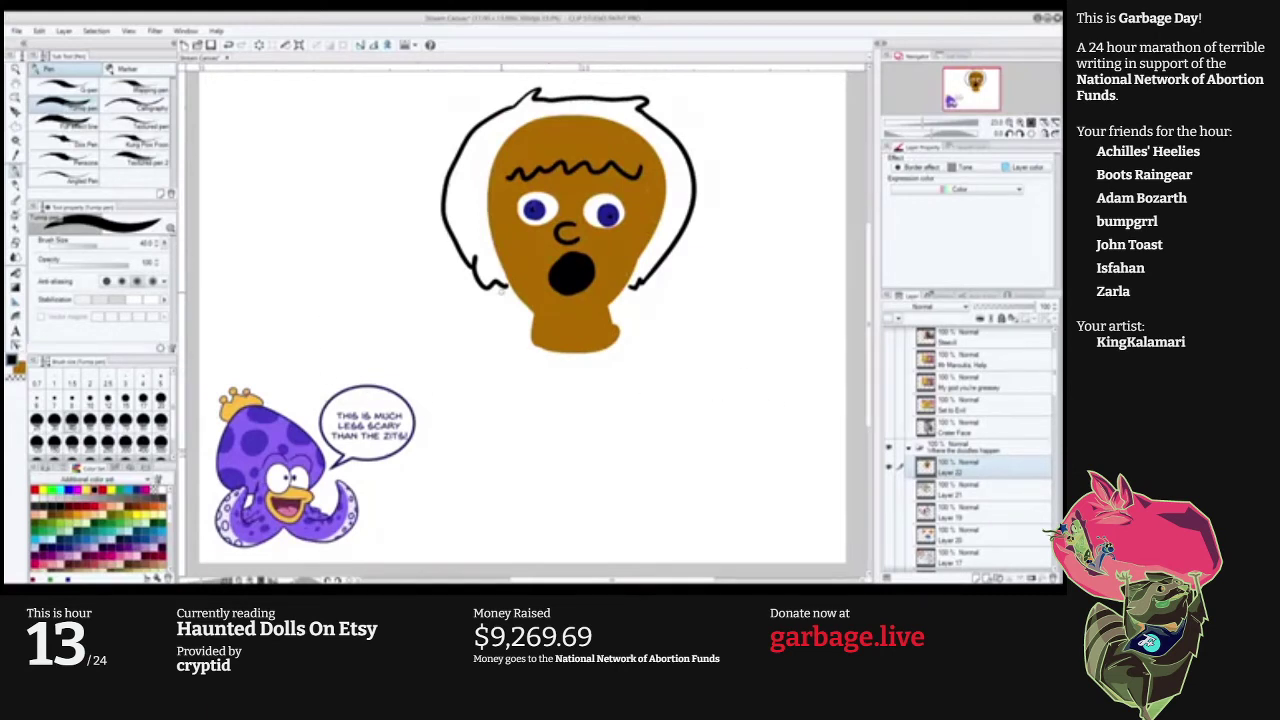
{"action": "left_click_drag", "start_coordinate": [504, 287], "coordinate": [512, 282]}
{"action": "key", "text": "g"}
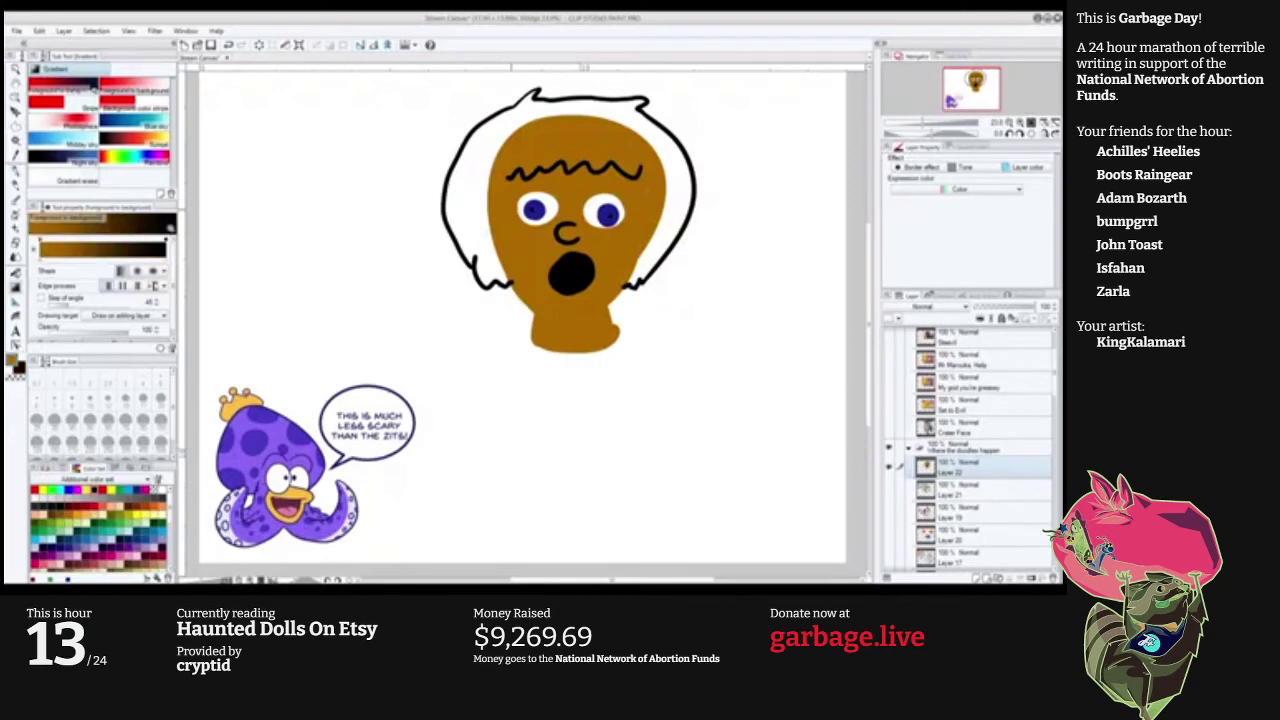
{"action": "key", "text": "g"}
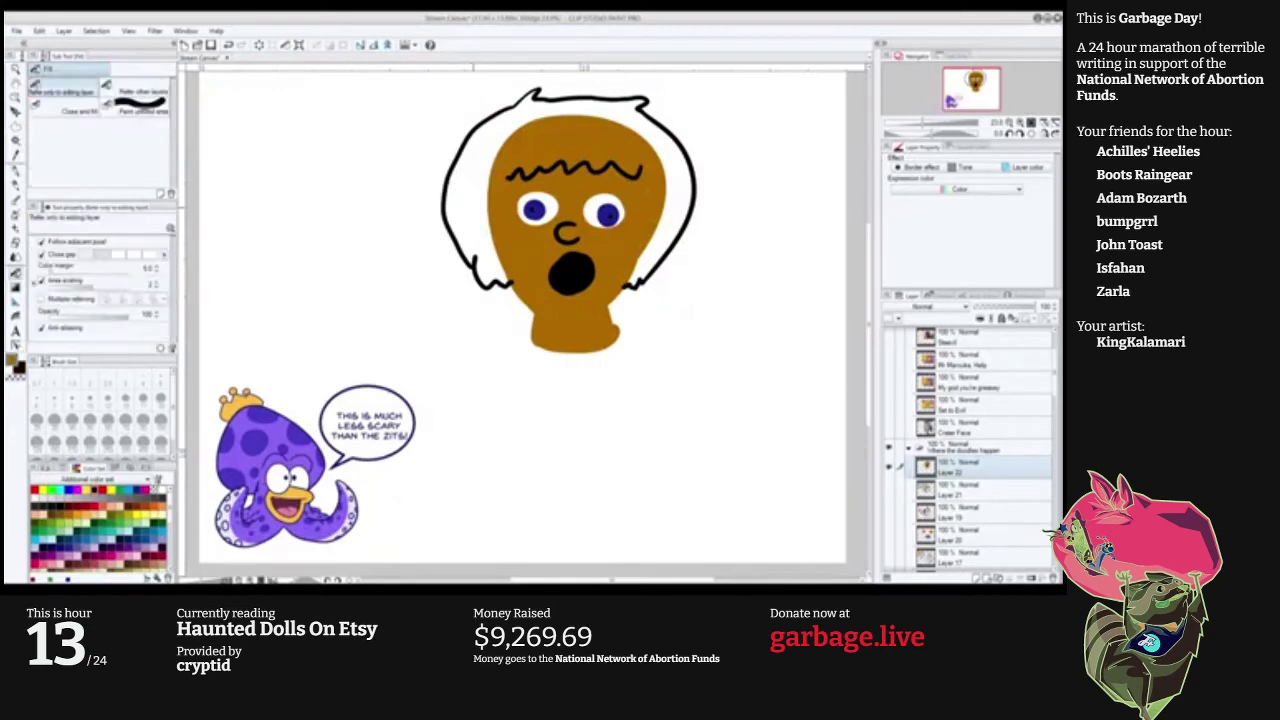
{"action": "left_click", "coordinate": [472, 222]}
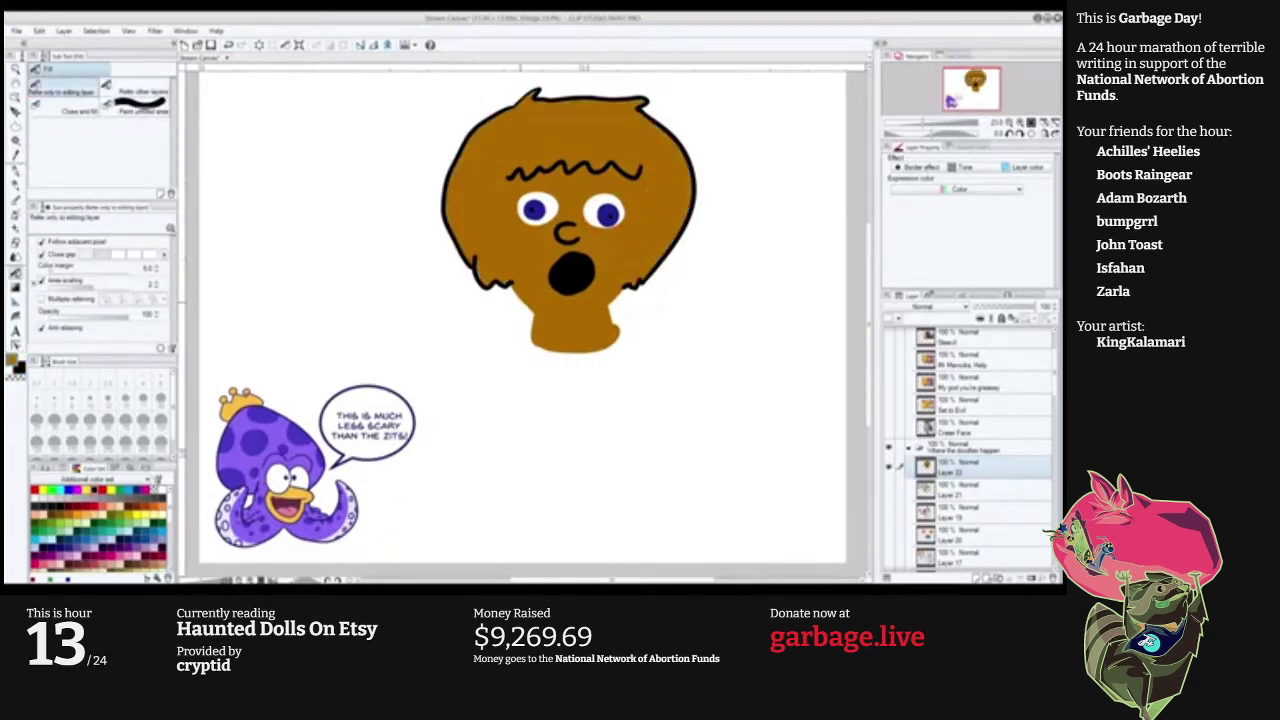
Outline the doll's face, jaw, inner hair edges and both sides of the neck in black.
{"action": "key", "text": "p"}
{"action": "key", "text": "x"}
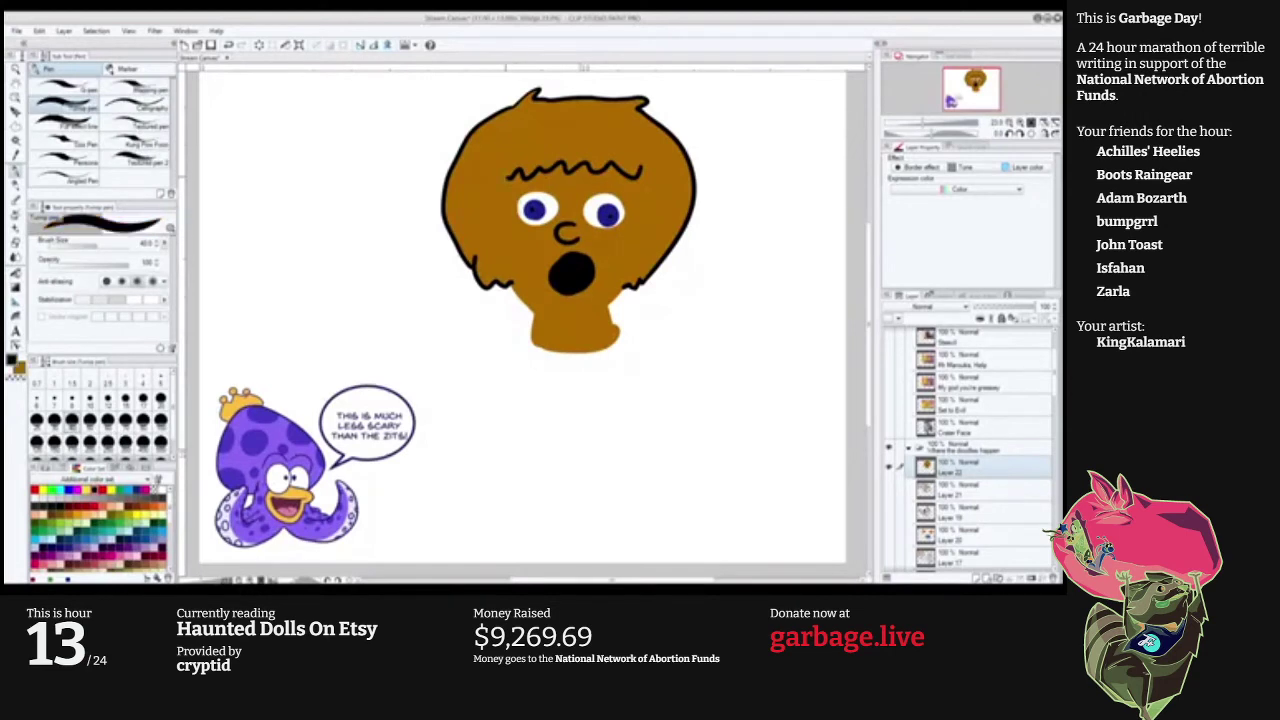
{"action": "mouse_move", "coordinate": [506, 176]}
{"action": "left_mouse_down"}
{"action": "mouse_move", "coordinate": [494, 247]}
{"action": "mouse_move", "coordinate": [500, 238]}
{"action": "mouse_move", "coordinate": [528, 292]}
{"action": "left_mouse_up"}
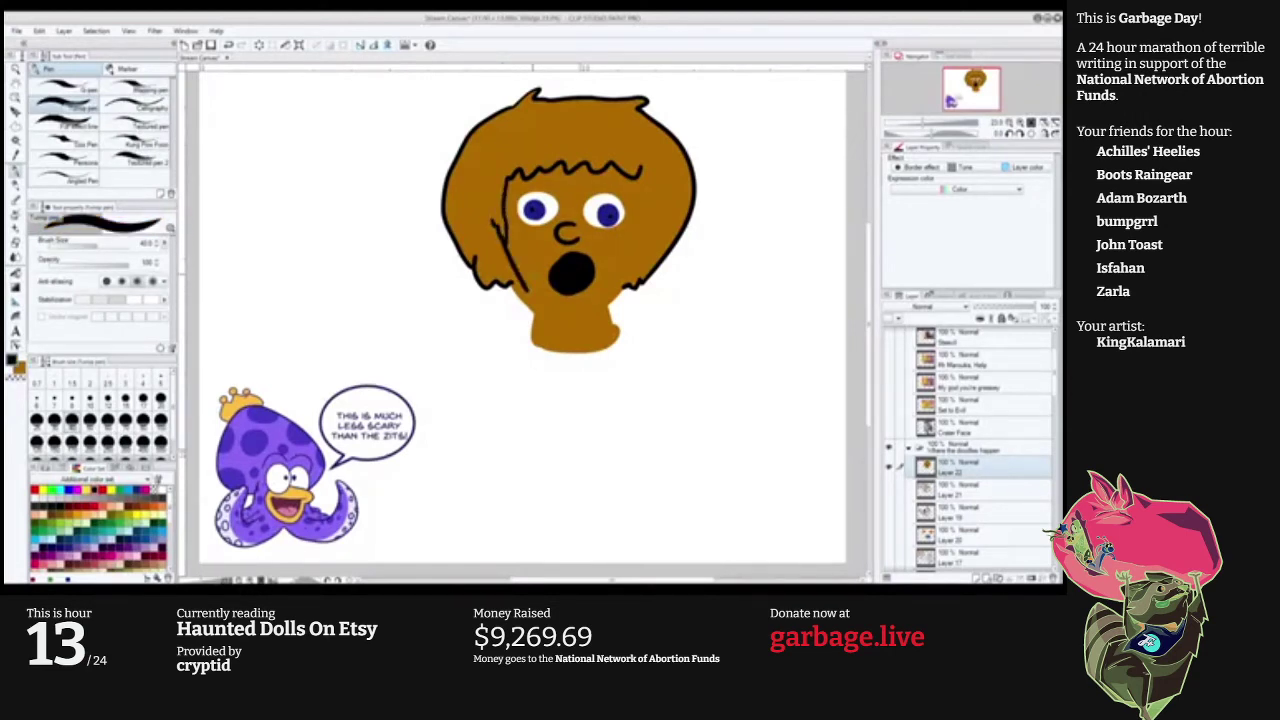
{"action": "key", "text": "ctrl+z"}
{"action": "mouse_move", "coordinate": [498, 234]}
{"action": "left_mouse_down"}
{"action": "mouse_move", "coordinate": [522, 295]}
{"action": "mouse_move", "coordinate": [582, 320]}
{"action": "mouse_move", "coordinate": [624, 290]}
{"action": "mouse_move", "coordinate": [646, 228]}
{"action": "left_mouse_up"}
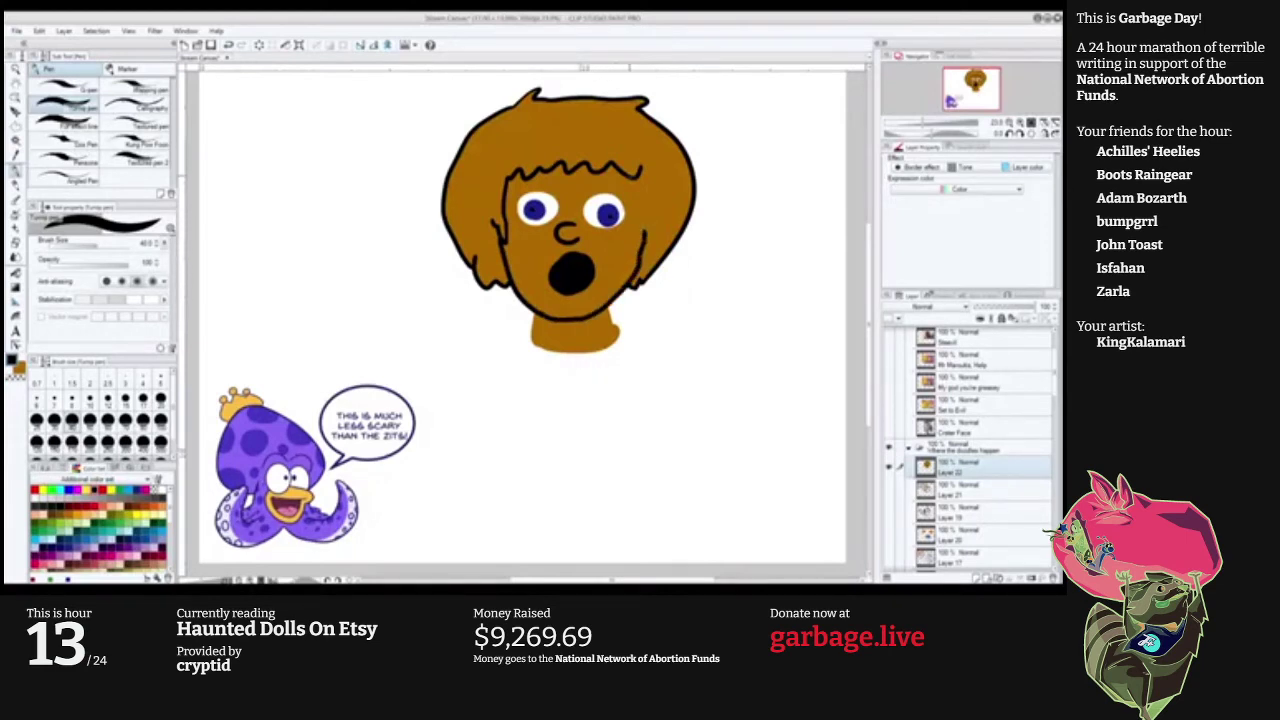
{"action": "left_click_drag", "start_coordinate": [640, 176], "coordinate": [658, 234]}
{"action": "left_click_drag", "start_coordinate": [533, 312], "coordinate": [531, 346]}
{"action": "left_click_drag", "start_coordinate": [608, 302], "coordinate": [622, 342]}
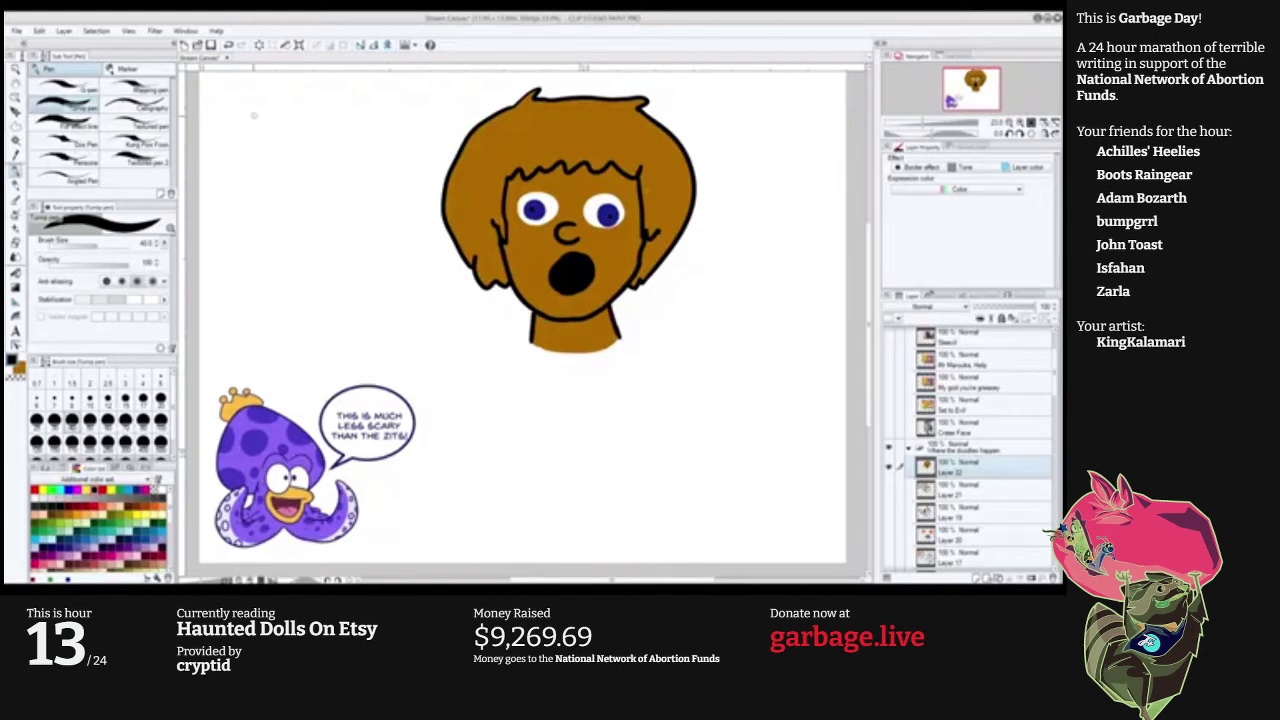
Handwrite the caption "24 Carat Gold HAUNTED Doll" in black beside the head.
{"action": "mouse_move", "coordinate": [232, 120]}
{"action": "left_mouse_down"}
{"action": "mouse_move", "coordinate": [252, 143]}
{"action": "mouse_move", "coordinate": [274, 132]}
{"action": "mouse_move", "coordinate": [268, 144]}
{"action": "mouse_move", "coordinate": [342, 150]}
{"action": "mouse_move", "coordinate": [356, 138]}
{"action": "mouse_move", "coordinate": [382, 153]}
{"action": "mouse_move", "coordinate": [396, 137]}
{"action": "left_mouse_up"}
{"action": "key", "text": "ctrl+z"}
{"action": "mouse_move", "coordinate": [240, 166]}
{"action": "left_mouse_down"}
{"action": "mouse_move", "coordinate": [238, 188]}
{"action": "mouse_move", "coordinate": [260, 178]}
{"action": "mouse_move", "coordinate": [296, 192]}
{"action": "left_mouse_up"}
{"action": "mouse_move", "coordinate": [299, 166]}
{"action": "left_mouse_down"}
{"action": "mouse_move", "coordinate": [301, 199]}
{"action": "mouse_move", "coordinate": [331, 200]}
{"action": "mouse_move", "coordinate": [343, 185]}
{"action": "mouse_move", "coordinate": [344, 203]}
{"action": "left_mouse_up"}
{"action": "mouse_move", "coordinate": [350, 203]}
{"action": "left_mouse_down"}
{"action": "mouse_move", "coordinate": [355, 186]}
{"action": "mouse_move", "coordinate": [367, 203]}
{"action": "left_mouse_up"}
{"action": "mouse_move", "coordinate": [352, 193]}
{"action": "left_mouse_down"}
{"action": "mouse_move", "coordinate": [387, 176]}
{"action": "mouse_move", "coordinate": [396, 204]}
{"action": "left_mouse_up"}
{"action": "mouse_move", "coordinate": [396, 182]}
{"action": "left_mouse_down"}
{"action": "mouse_move", "coordinate": [410, 204]}
{"action": "mouse_move", "coordinate": [412, 180]}
{"action": "left_mouse_up"}
{"action": "left_click_drag", "start_coordinate": [420, 196], "coordinate": [419, 184]}
{"action": "mouse_move", "coordinate": [409, 185]}
{"action": "left_mouse_down"}
{"action": "mouse_move", "coordinate": [427, 184]}
{"action": "mouse_move", "coordinate": [428, 205]}
{"action": "mouse_move", "coordinate": [427, 187]}
{"action": "left_mouse_up"}
{"action": "left_click_drag", "start_coordinate": [427, 187], "coordinate": [436, 187]}
{"action": "left_click_drag", "start_coordinate": [428, 196], "coordinate": [438, 185]}
{"action": "left_click_drag", "start_coordinate": [438, 185], "coordinate": [445, 208]}
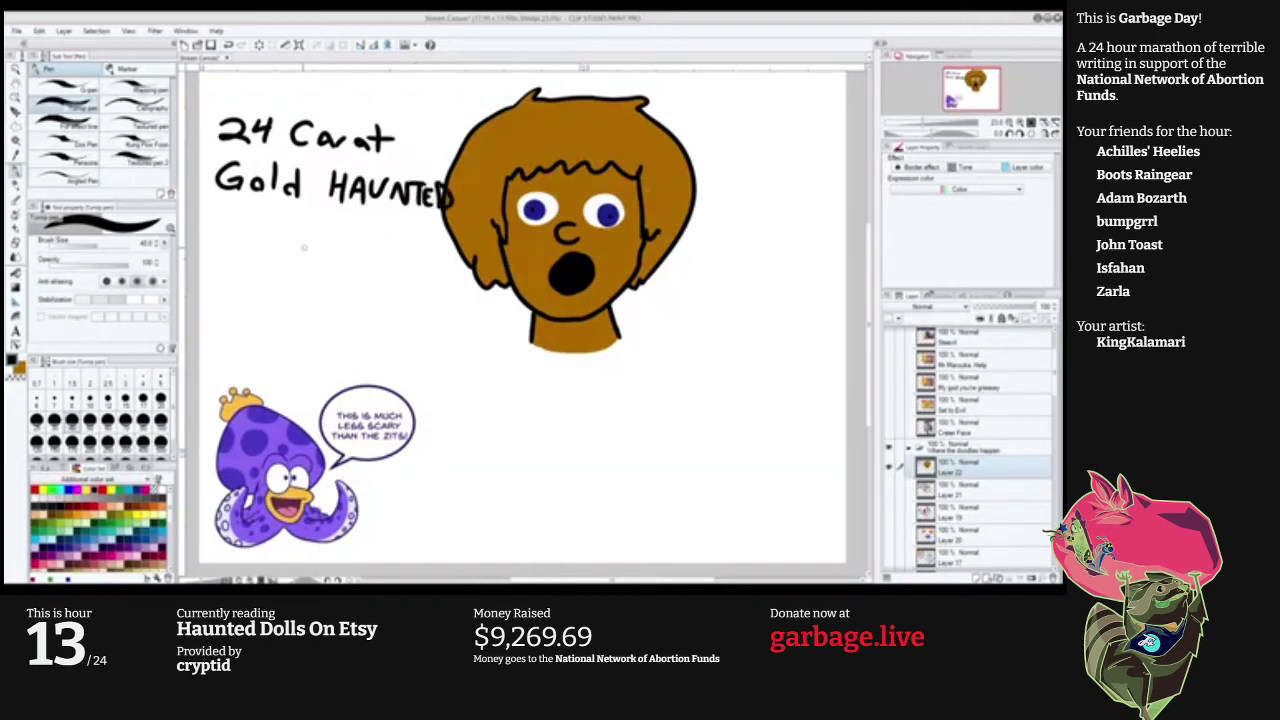
{"action": "mouse_move", "coordinate": [258, 210]}
{"action": "left_mouse_down"}
{"action": "mouse_move", "coordinate": [258, 254]}
{"action": "mouse_move", "coordinate": [299, 237]}
{"action": "mouse_move", "coordinate": [326, 256]}
{"action": "left_mouse_up"}
{"action": "left_click_drag", "start_coordinate": [343, 218], "coordinate": [344, 256]}
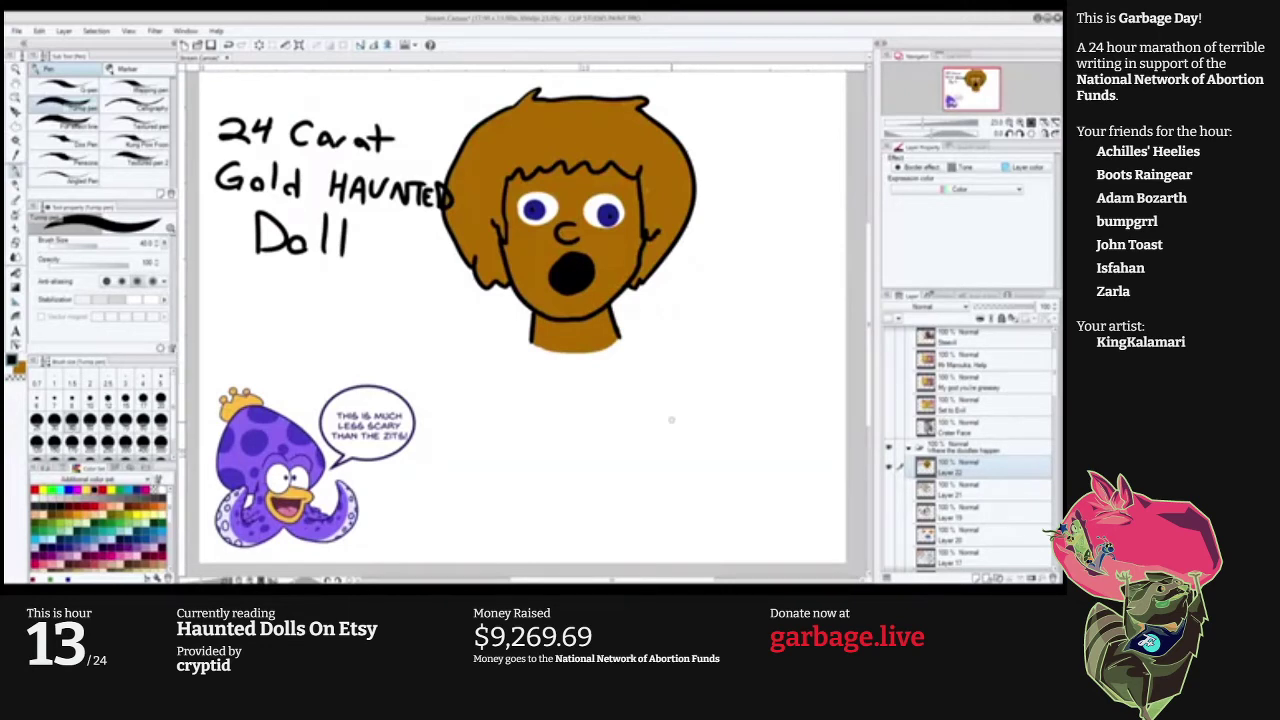
Draw a bowl with an oval rim in a thinner black pen beside the octopus's speech bubble, below the doll.
{"action": "key", "text": "bracketright"}
{"action": "key", "text": "bracketright"}
{"action": "key", "text": "bracketright"}
{"action": "key", "text": "bracketright"}
{"action": "key", "text": "bracketleft"}
{"action": "key", "text": "bracketleft"}
{"action": "key", "text": "bracketleft"}
{"action": "mouse_move", "coordinate": [512, 478]}
{"action": "left_mouse_down"}
{"action": "mouse_move", "coordinate": [428, 473]}
{"action": "mouse_move", "coordinate": [518, 473]}
{"action": "mouse_move", "coordinate": [478, 506]}
{"action": "left_mouse_up"}
{"action": "key", "text": "ctrl+z"}
{"action": "key", "text": "ctrl+z"}
{"action": "left_click_drag", "start_coordinate": [517, 455], "coordinate": [435, 508]}
{"action": "key", "text": "ctrl+z"}
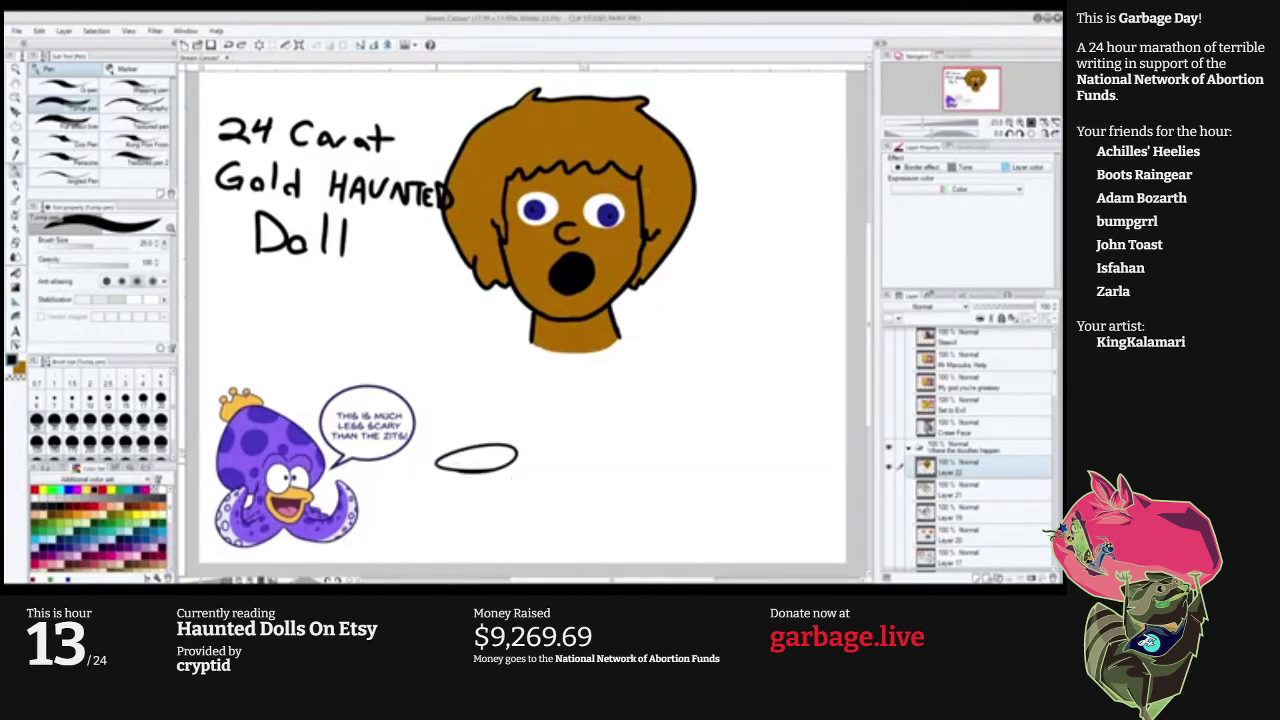
{"action": "mouse_move", "coordinate": [434, 462]}
{"action": "left_mouse_down"}
{"action": "mouse_move", "coordinate": [518, 462]}
{"action": "mouse_move", "coordinate": [433, 465]}
{"action": "left_mouse_up"}
{"action": "key", "text": "ctrl+z"}
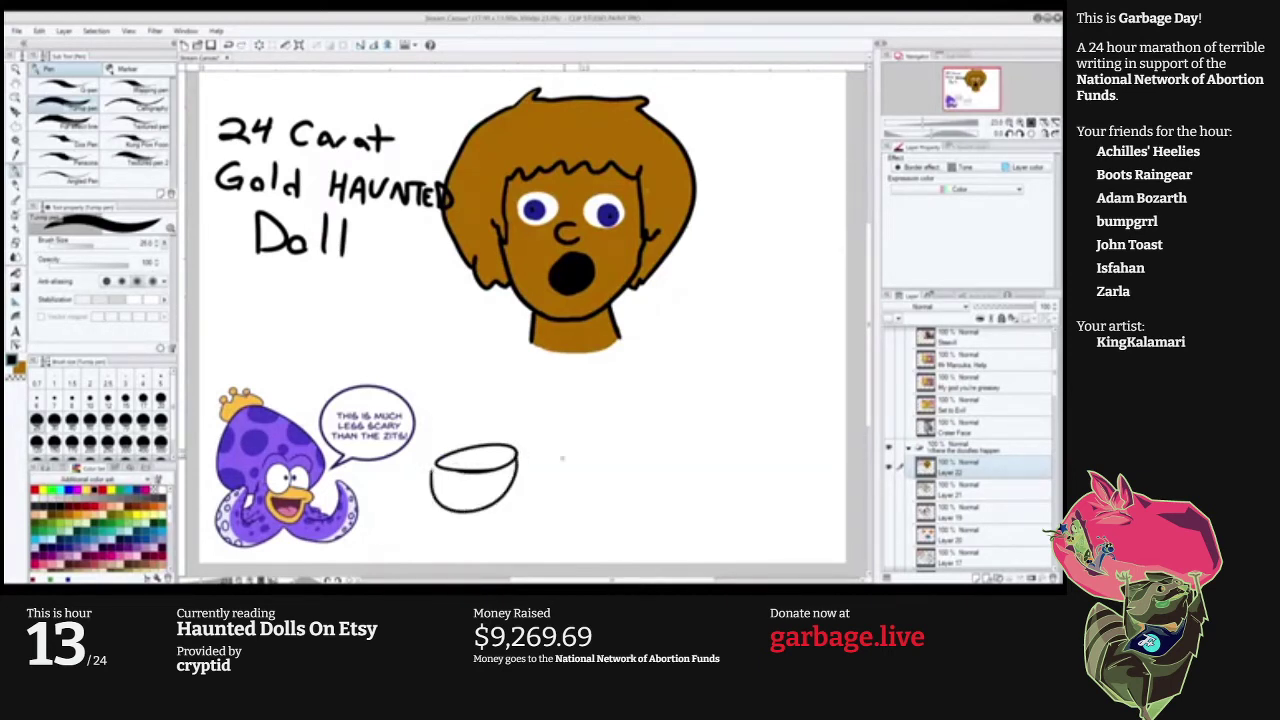
Scribble a dark filling into the bowl and add two progressively smaller filled bowls beside it.
{"action": "mouse_move", "coordinate": [599, 482]}
{"action": "left_mouse_down"}
{"action": "mouse_move", "coordinate": [608, 462]}
{"action": "mouse_move", "coordinate": [545, 475]}
{"action": "mouse_move", "coordinate": [572, 485]}
{"action": "mouse_move", "coordinate": [543, 479]}
{"action": "mouse_move", "coordinate": [618, 474]}
{"action": "left_mouse_up"}
{"action": "key", "text": "ctrl+z"}
{"action": "left_click_drag", "start_coordinate": [444, 462], "coordinate": [514, 460]}
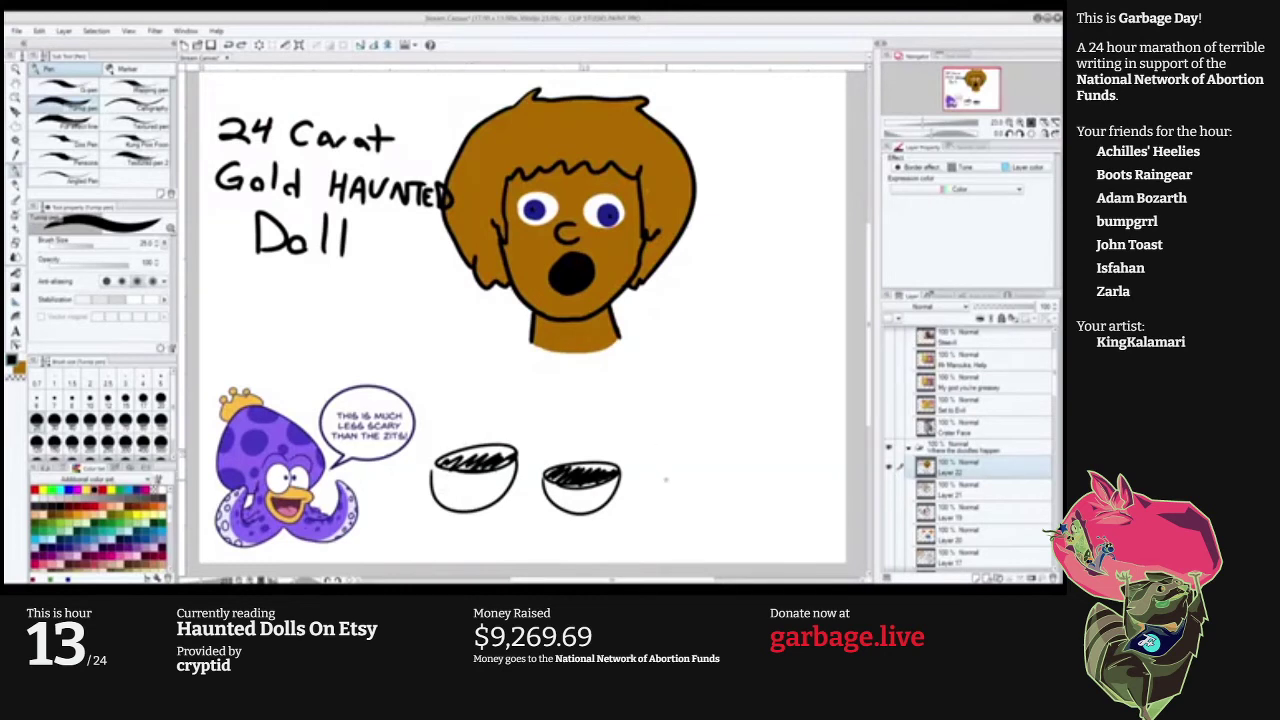
{"action": "mouse_move", "coordinate": [666, 479]}
{"action": "left_mouse_down"}
{"action": "mouse_move", "coordinate": [636, 484]}
{"action": "mouse_move", "coordinate": [674, 481]}
{"action": "mouse_move", "coordinate": [686, 499]}
{"action": "mouse_move", "coordinate": [637, 482]}
{"action": "left_mouse_up"}
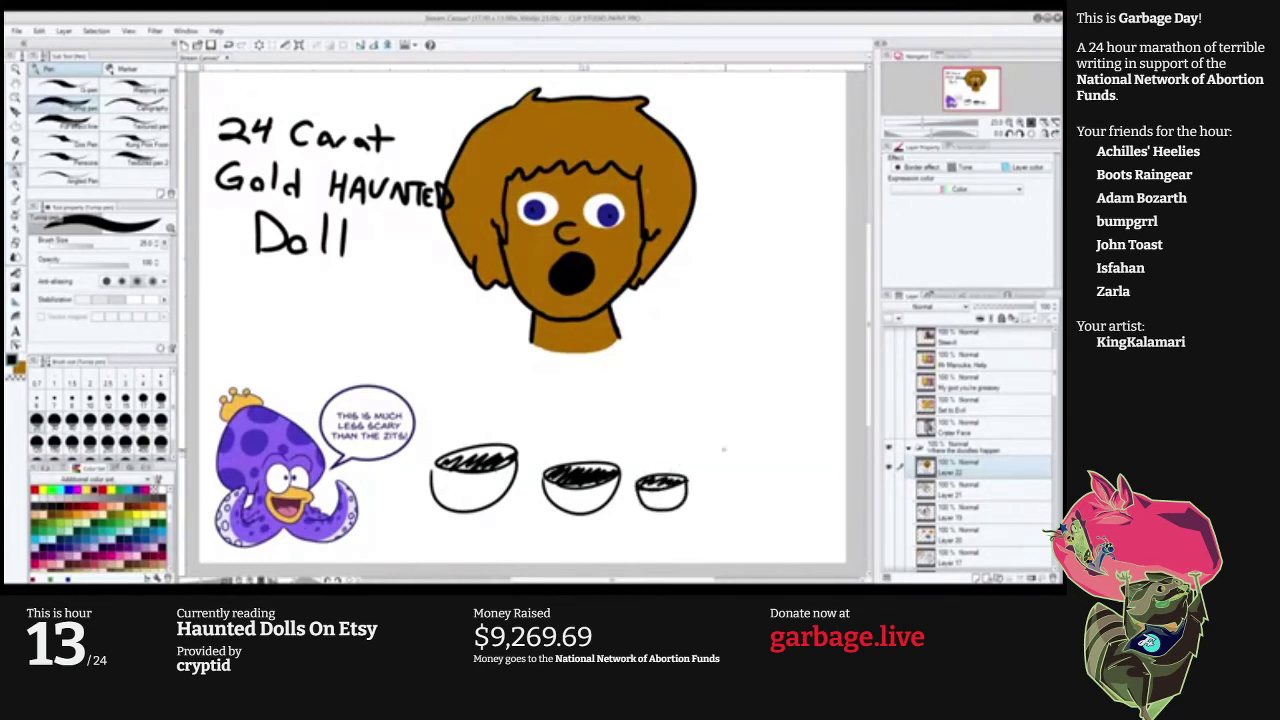
Draw an oval ghost saying "BOO!" beside the bowls, plus another small bowl and dark spots on the smallest ones.
{"action": "mouse_move", "coordinate": [716, 500]}
{"action": "left_mouse_down"}
{"action": "mouse_move", "coordinate": [737, 449]}
{"action": "mouse_move", "coordinate": [753, 500]}
{"action": "mouse_move", "coordinate": [717, 458]}
{"action": "mouse_move", "coordinate": [741, 489]}
{"action": "mouse_move", "coordinate": [711, 500]}
{"action": "left_mouse_up"}
{"action": "key", "text": "ctrl+z"}
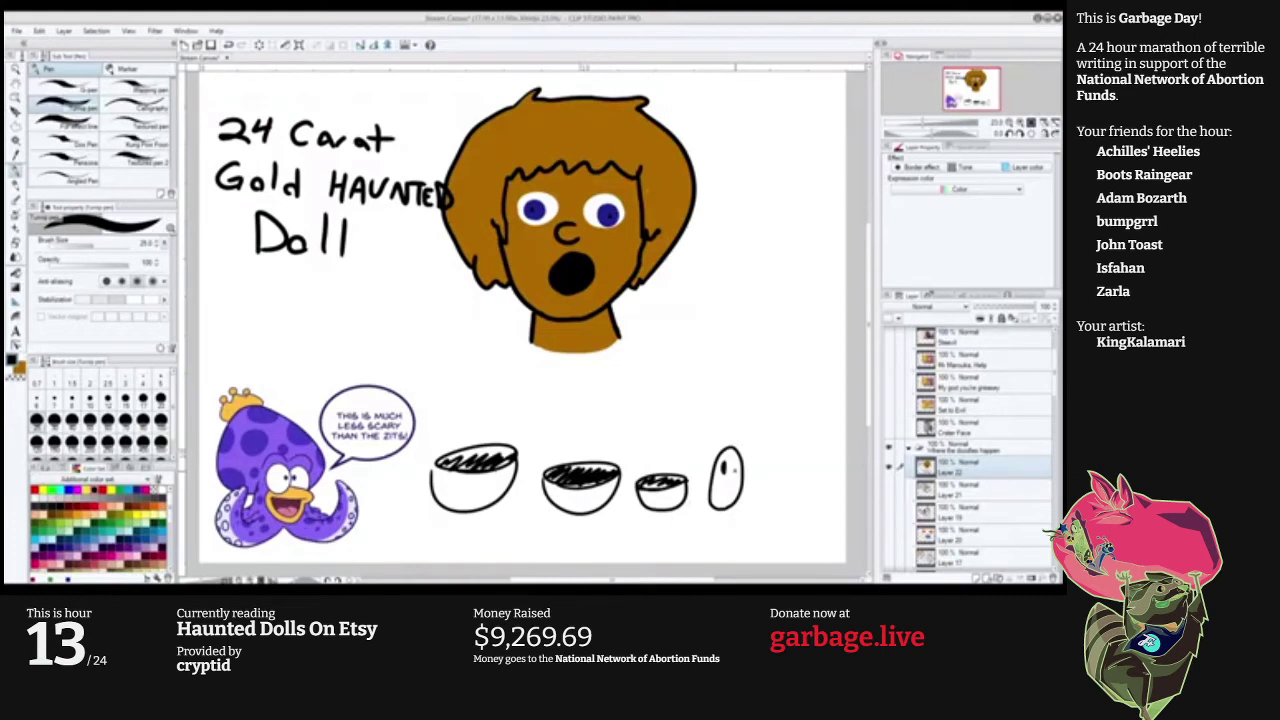
{"action": "mouse_move", "coordinate": [726, 478]}
{"action": "left_mouse_down"}
{"action": "mouse_move", "coordinate": [794, 469]}
{"action": "mouse_move", "coordinate": [769, 484]}
{"action": "left_mouse_up"}
{"action": "left_click", "coordinate": [795, 476]}
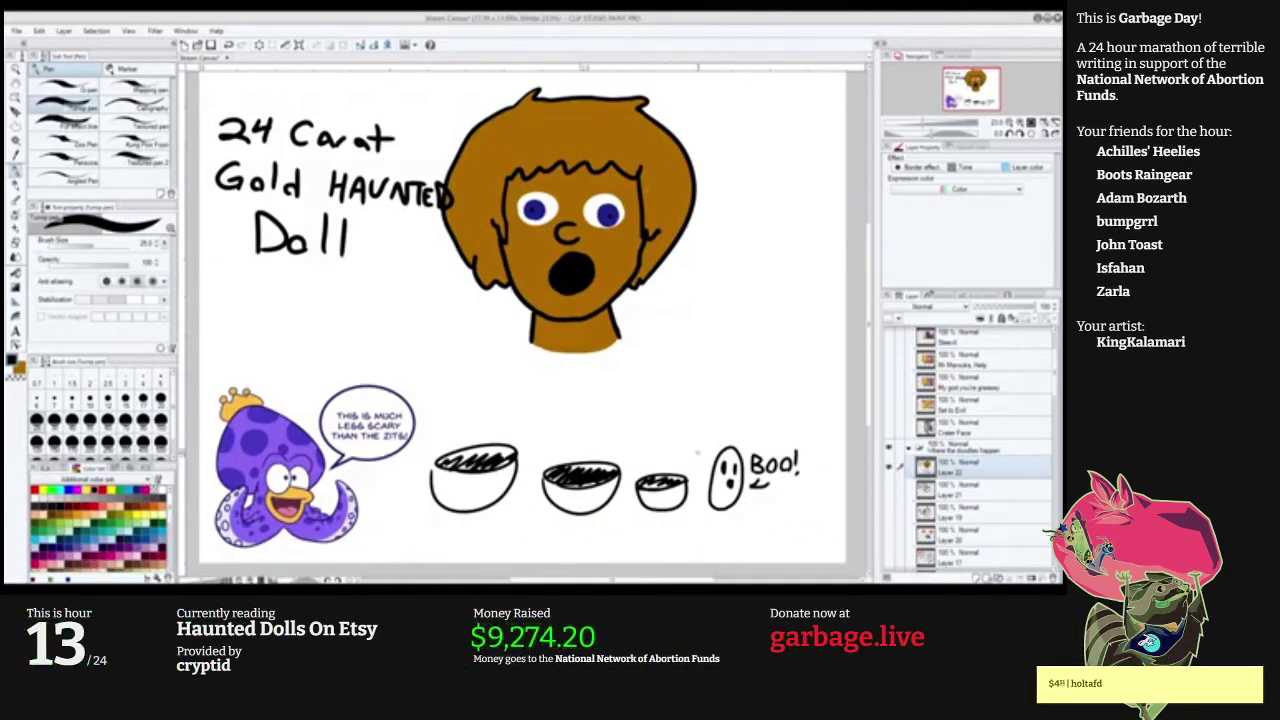
{"action": "mouse_move", "coordinate": [708, 450]}
{"action": "left_mouse_down"}
{"action": "mouse_move", "coordinate": [688, 454]}
{"action": "mouse_move", "coordinate": [709, 459]}
{"action": "mouse_move", "coordinate": [692, 471]}
{"action": "left_mouse_up"}
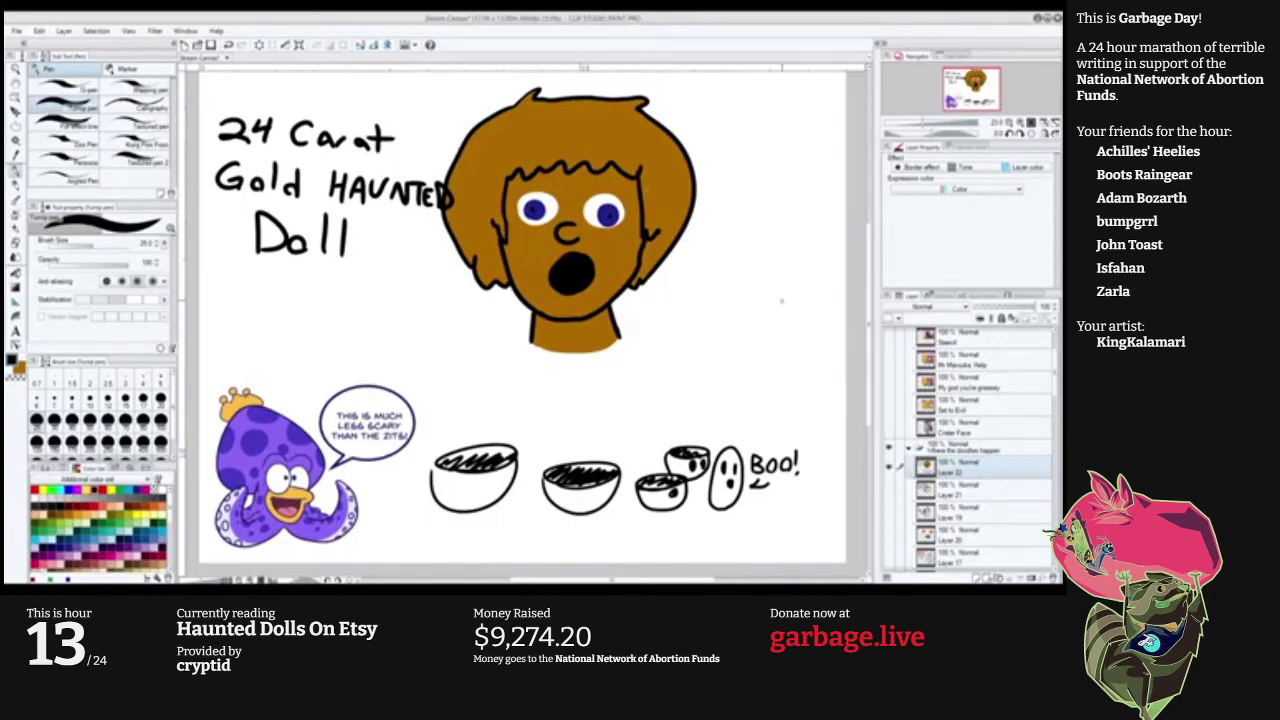
Draw two solid black round eyes and a hinged ventriloquist-dummy mouth in the blank area beside the doll's neck.
{"action": "key", "text": "bracketright"}
{"action": "key", "text": "bracketright"}
{"action": "key", "text": "bracketright"}
{"action": "key", "text": "bracketright"}
{"action": "key", "text": "bracketleft"}
{"action": "left_click", "coordinate": [718, 304]}
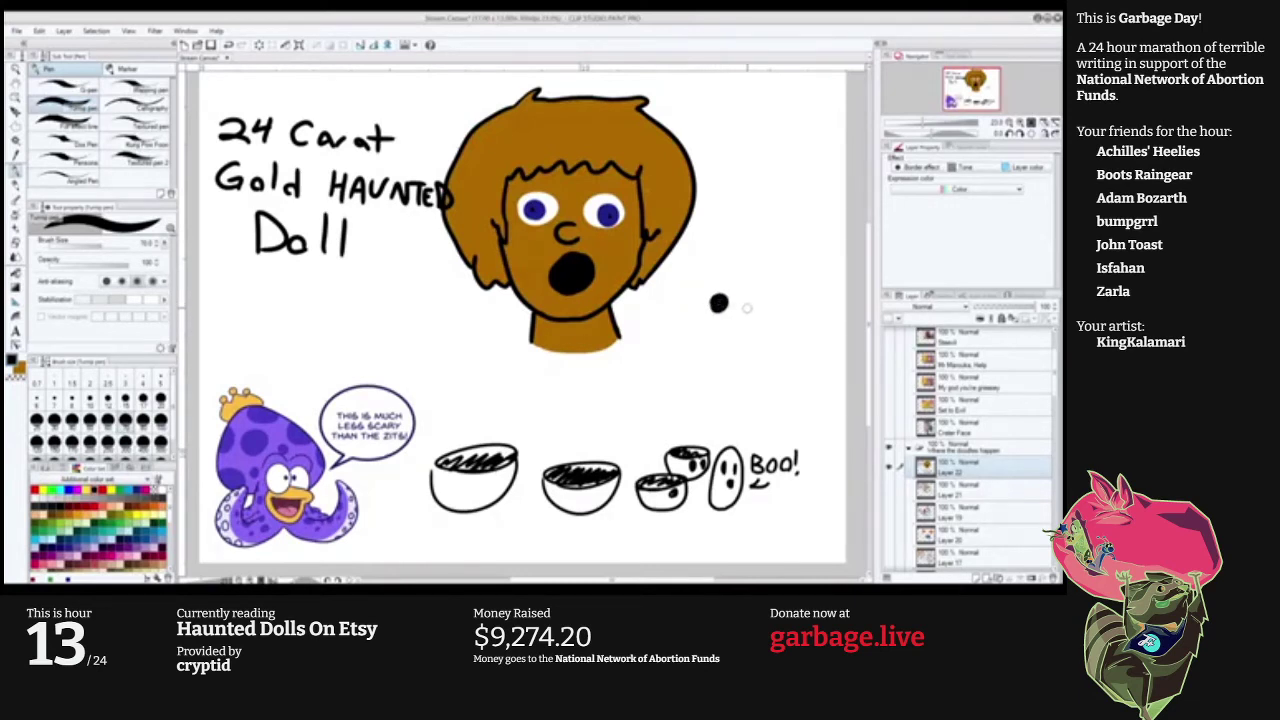
{"action": "left_click", "coordinate": [748, 304]}
{"action": "key", "text": "bracketleft"}
{"action": "key", "text": "bracketleft"}
{"action": "mouse_move", "coordinate": [713, 322]}
{"action": "left_mouse_down"}
{"action": "mouse_move", "coordinate": [749, 322]}
{"action": "mouse_move", "coordinate": [744, 341]}
{"action": "mouse_move", "coordinate": [713, 342]}
{"action": "mouse_move", "coordinate": [715, 322]}
{"action": "mouse_move", "coordinate": [744, 342]}
{"action": "mouse_move", "coordinate": [717, 352]}
{"action": "mouse_move", "coordinate": [721, 341]}
{"action": "left_mouse_up"}
Paint white centres into the dummy's black eyes, and add black pupils and a small nose.
{"action": "key", "text": "x"}
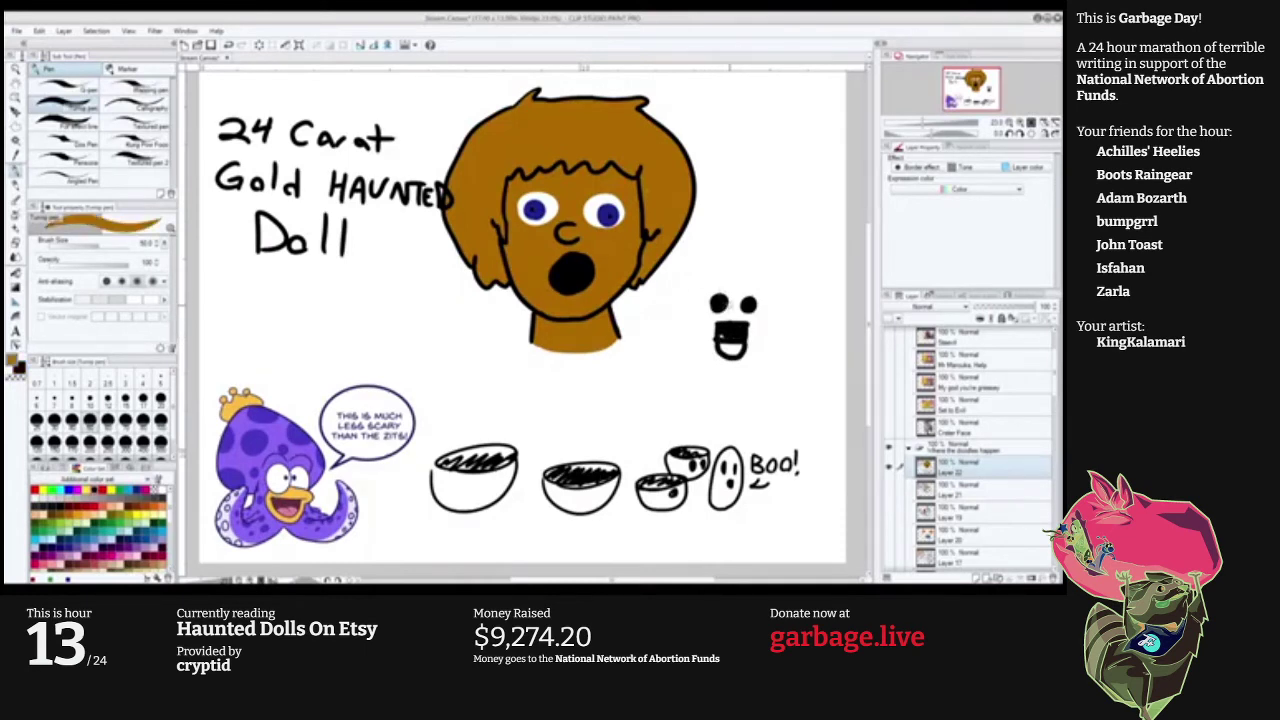
{"action": "left_click", "coordinate": [162, 490]}
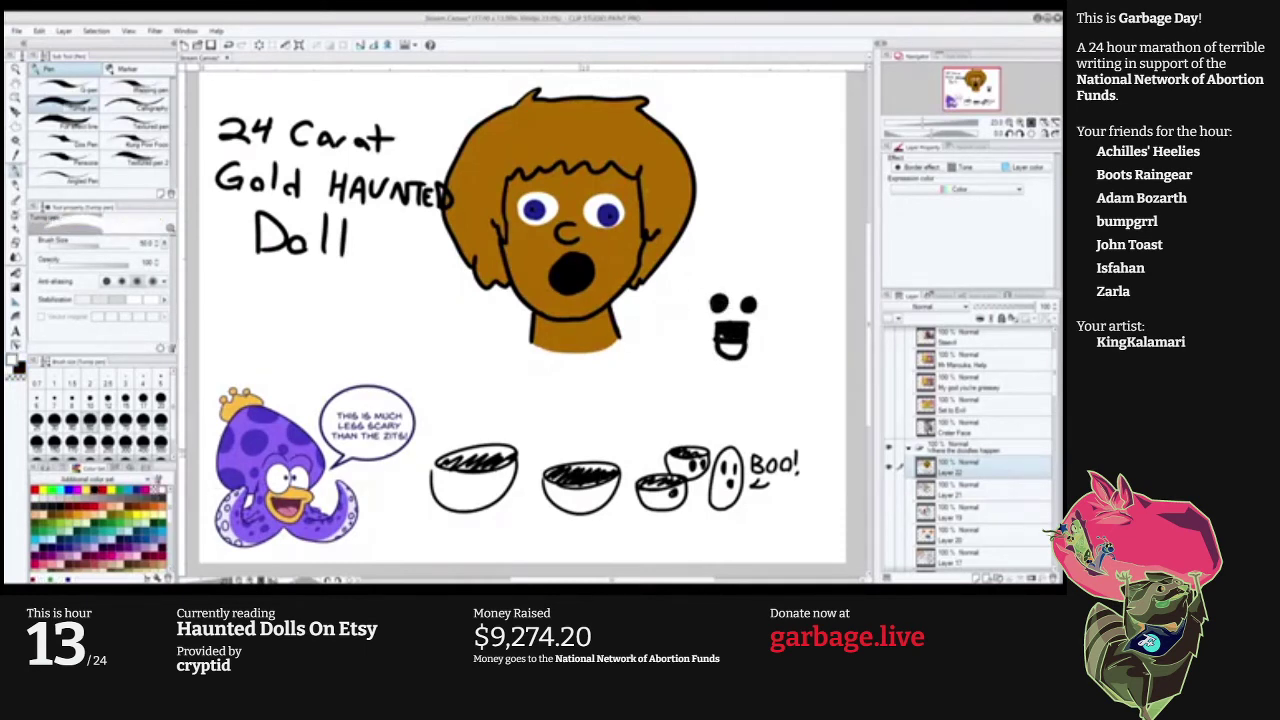
{"action": "left_click_drag", "start_coordinate": [716, 301], "coordinate": [721, 306]}
{"action": "key", "text": "x"}
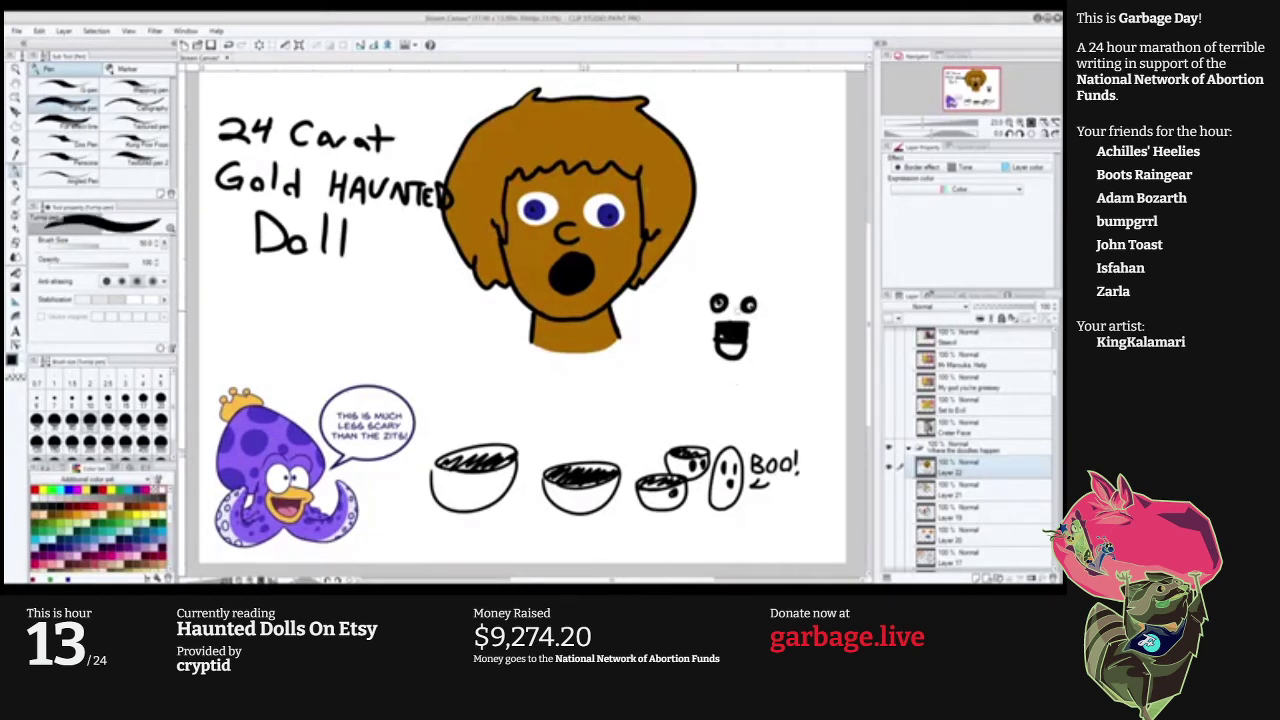
{"action": "left_click_drag", "start_coordinate": [738, 305], "coordinate": [727, 316]}
{"action": "key", "text": "ctrl+z"}
{"action": "key", "text": "ctrl+z"}
Outline the dummy's head in black and give it solid black hair with a side tuft.
{"action": "mouse_move", "coordinate": [743, 350]}
{"action": "left_mouse_down"}
{"action": "mouse_move", "coordinate": [759, 278]}
{"action": "mouse_move", "coordinate": [712, 272]}
{"action": "mouse_move", "coordinate": [688, 322]}
{"action": "mouse_move", "coordinate": [697, 340]}
{"action": "mouse_move", "coordinate": [714, 352]}
{"action": "mouse_move", "coordinate": [701, 297]}
{"action": "mouse_move", "coordinate": [713, 273]}
{"action": "mouse_move", "coordinate": [733, 270]}
{"action": "mouse_move", "coordinate": [761, 300]}
{"action": "mouse_move", "coordinate": [745, 350]}
{"action": "left_mouse_up"}
{"action": "key", "text": "ctrl+z"}
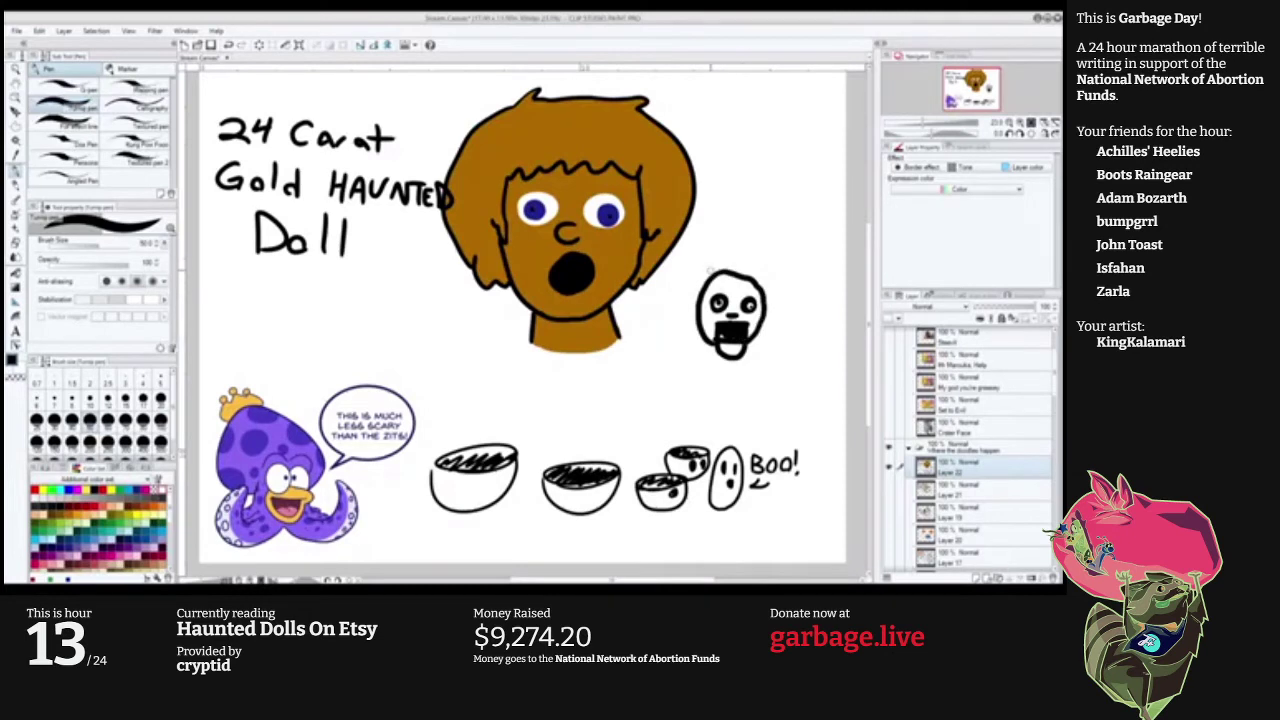
{"action": "mouse_move", "coordinate": [711, 270]}
{"action": "left_mouse_down"}
{"action": "mouse_move", "coordinate": [704, 278]}
{"action": "mouse_move", "coordinate": [750, 270]}
{"action": "mouse_move", "coordinate": [762, 292]}
{"action": "mouse_move", "coordinate": [706, 284]}
{"action": "mouse_move", "coordinate": [749, 284]}
{"action": "mouse_move", "coordinate": [694, 305]}
{"action": "mouse_move", "coordinate": [697, 290]}
{"action": "mouse_move", "coordinate": [692, 310]}
{"action": "left_mouse_up"}
{"action": "key", "text": "ctrl+z"}
{"action": "left_click_drag", "start_coordinate": [752, 276], "coordinate": [768, 314]}
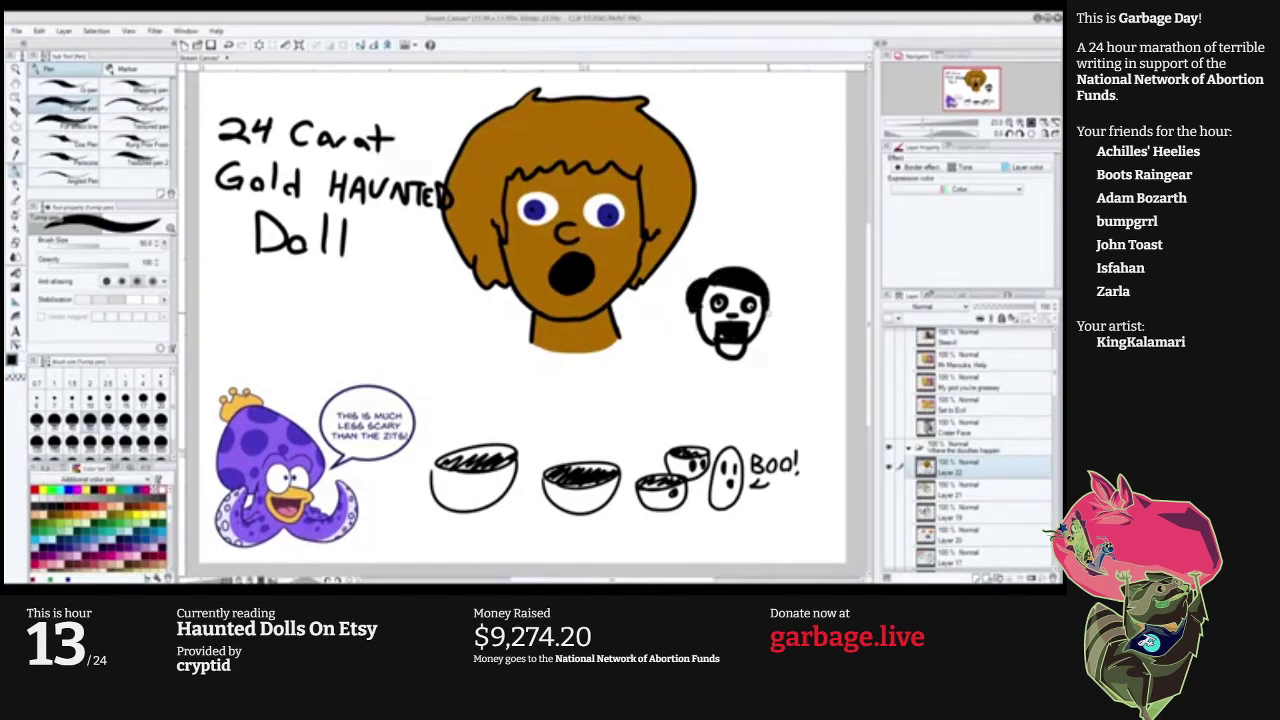
Try a red cheek on the dummy, remove it, and paint both cheeks pink instead.
{"action": "key", "text": "x"}
{"action": "left_click", "coordinate": [102, 509]}
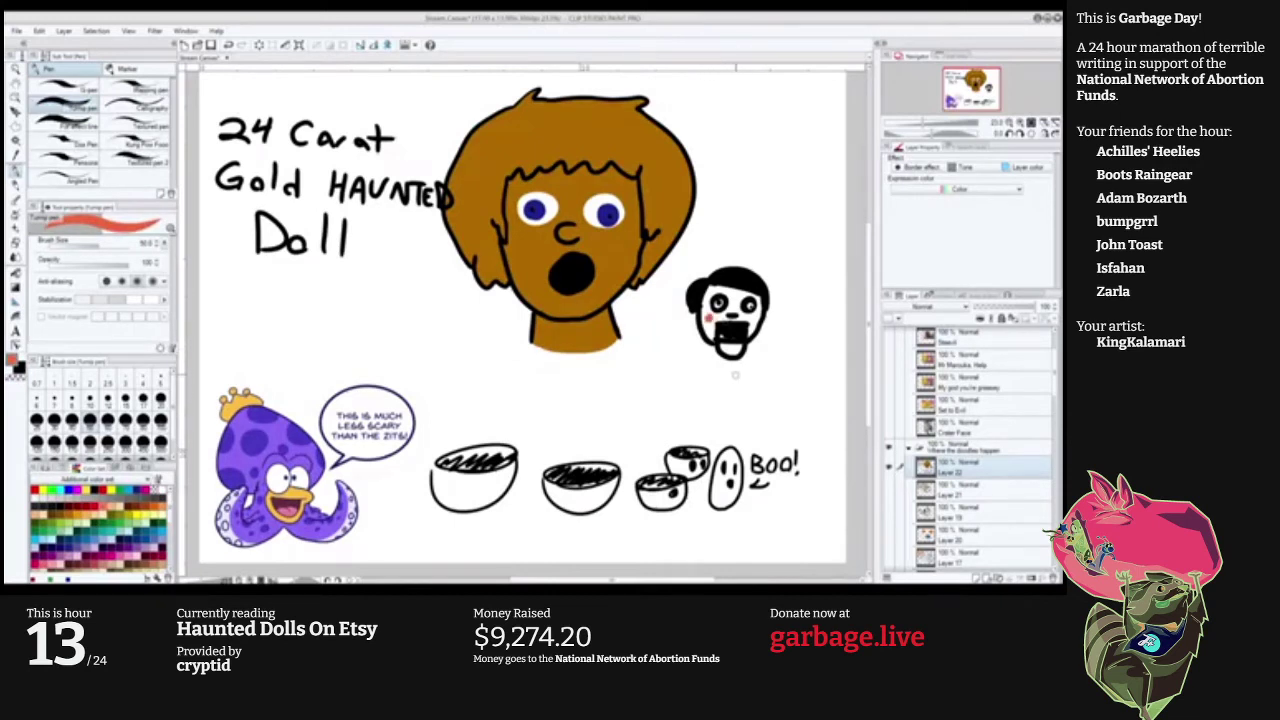
{"action": "key", "text": "ctrl+z"}
{"action": "left_click", "coordinate": [97, 549]}
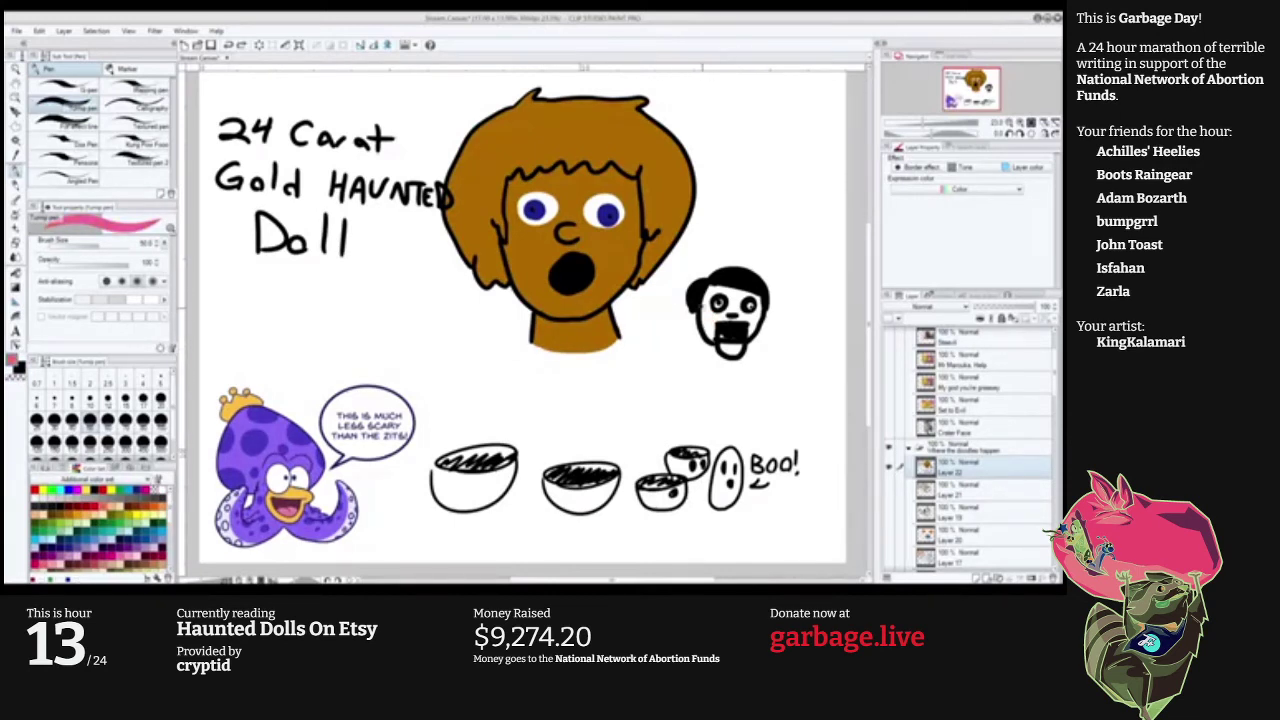
{"action": "left_click_drag", "start_coordinate": [751, 318], "coordinate": [756, 322]}
{"action": "key", "text": "x"}
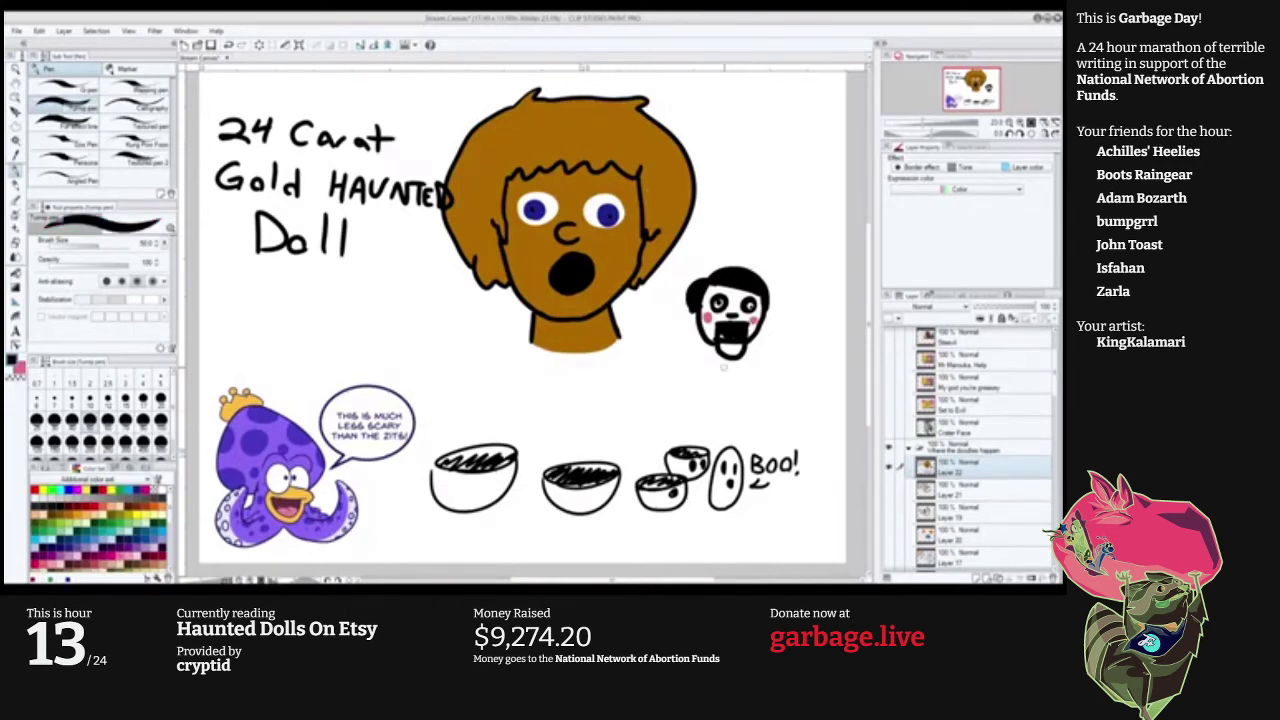
Draw the dummy's neck and black-suited body with a white shirt front, and add a long curving raised arm.
{"action": "mouse_move", "coordinate": [723, 354]}
{"action": "left_mouse_down"}
{"action": "mouse_move", "coordinate": [741, 378]}
{"action": "mouse_move", "coordinate": [737, 362]}
{"action": "left_mouse_up"}
{"action": "key", "text": "ctrl+z"}
{"action": "left_click_drag", "start_coordinate": [740, 366], "coordinate": [700, 403]}
{"action": "mouse_move", "coordinate": [702, 404]}
{"action": "left_mouse_down"}
{"action": "mouse_move", "coordinate": [758, 394]}
{"action": "mouse_move", "coordinate": [749, 389]}
{"action": "mouse_move", "coordinate": [752, 405]}
{"action": "mouse_move", "coordinate": [697, 402]}
{"action": "mouse_move", "coordinate": [752, 398]}
{"action": "mouse_move", "coordinate": [733, 392]}
{"action": "mouse_move", "coordinate": [741, 376]}
{"action": "mouse_move", "coordinate": [714, 392]}
{"action": "mouse_move", "coordinate": [750, 410]}
{"action": "mouse_move", "coordinate": [706, 406]}
{"action": "mouse_move", "coordinate": [800, 357]}
{"action": "mouse_move", "coordinate": [812, 304]}
{"action": "left_mouse_up"}
{"action": "key", "text": "ctrl+z"}
{"action": "key", "text": "ctrl+z"}
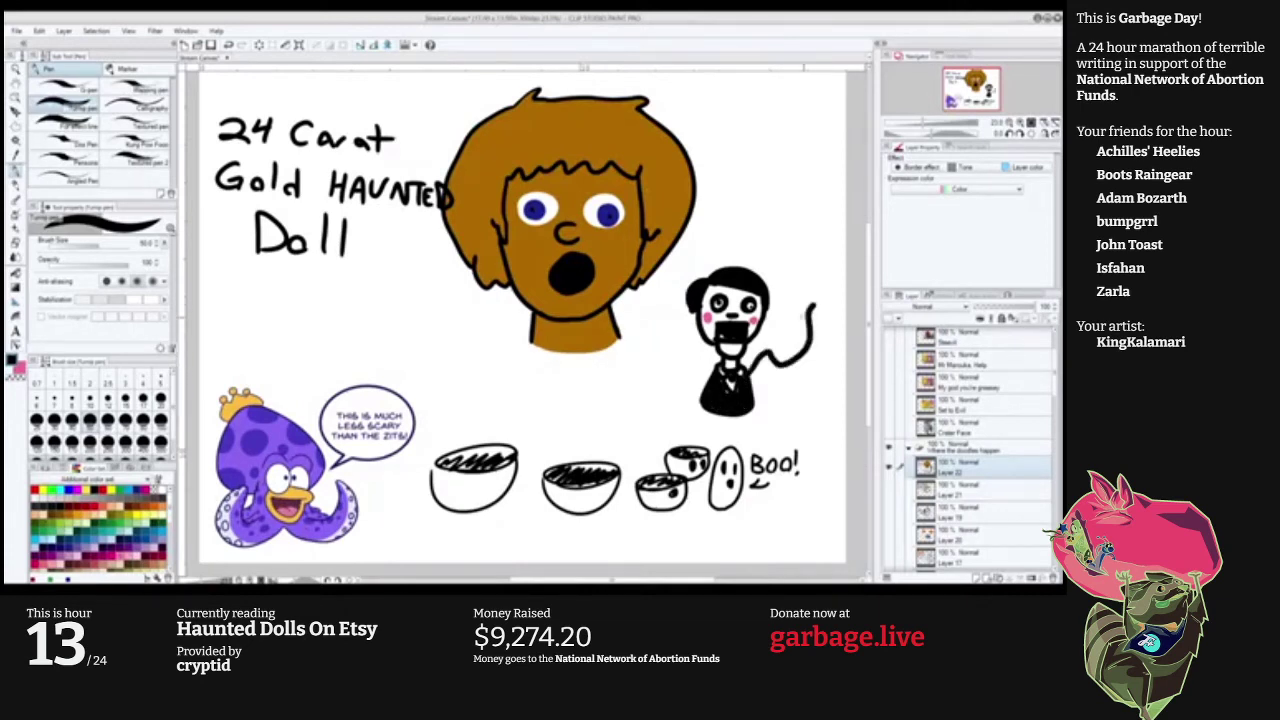
Redraw the ventriloquist dummy's arms as thick black sleeves with cuffs and raised white hands on both sides.
{"action": "key", "text": "ctrl+z"}
{"action": "mouse_move", "coordinate": [750, 378]}
{"action": "left_mouse_down"}
{"action": "mouse_move", "coordinate": [812, 310]}
{"action": "mouse_move", "coordinate": [788, 385]}
{"action": "mouse_move", "coordinate": [750, 395]}
{"action": "mouse_move", "coordinate": [789, 344]}
{"action": "mouse_move", "coordinate": [780, 386]}
{"action": "mouse_move", "coordinate": [754, 390]}
{"action": "mouse_move", "coordinate": [650, 324]}
{"action": "mouse_move", "coordinate": [636, 340]}
{"action": "mouse_move", "coordinate": [664, 338]}
{"action": "mouse_move", "coordinate": [648, 356]}
{"action": "mouse_move", "coordinate": [708, 392]}
{"action": "left_mouse_up"}
{"action": "key", "text": "ctrl+z"}
{"action": "mouse_move", "coordinate": [646, 358]}
{"action": "left_mouse_down"}
{"action": "mouse_move", "coordinate": [678, 374]}
{"action": "mouse_move", "coordinate": [692, 358]}
{"action": "mouse_move", "coordinate": [710, 380]}
{"action": "left_mouse_up"}
{"action": "key", "text": "bracketleft"}
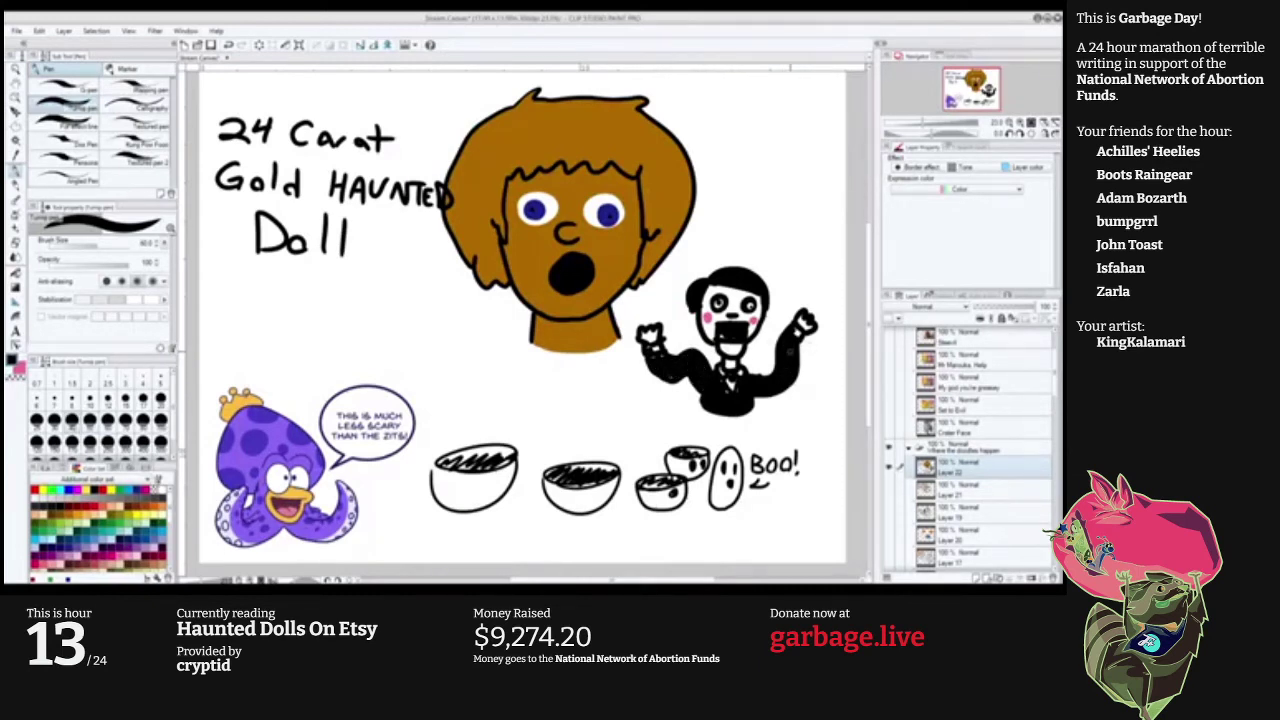
Draw a thin black control rod down from each of the dummy's hands, and write "WOOOOO!" above its head.
{"action": "left_click_drag", "start_coordinate": [796, 372], "coordinate": [800, 436]}
{"action": "left_click_drag", "start_coordinate": [653, 356], "coordinate": [659, 413]}
{"action": "mouse_move", "coordinate": [705, 230]}
{"action": "left_mouse_down"}
{"action": "mouse_move", "coordinate": [800, 244]}
{"action": "mouse_move", "coordinate": [821, 233]}
{"action": "left_mouse_up"}
{"action": "left_click", "coordinate": [826, 244]}
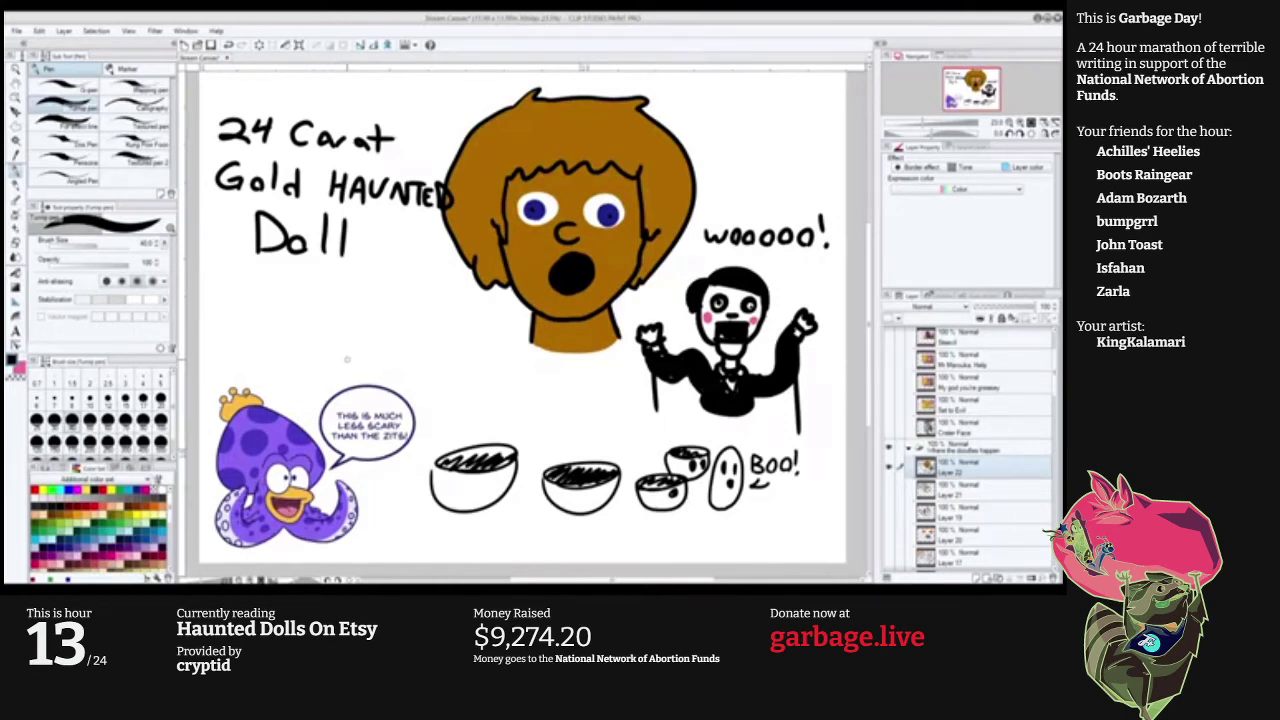
Draw two solid black round eyes below the "Doll" caption, and give them white centres with small black pupils.
{"action": "mouse_move", "coordinate": [343, 314]}
{"action": "left_mouse_down"}
{"action": "mouse_move", "coordinate": [360, 325]}
{"action": "mouse_move", "coordinate": [371, 313]}
{"action": "mouse_move", "coordinate": [331, 326]}
{"action": "mouse_move", "coordinate": [330, 306]}
{"action": "mouse_move", "coordinate": [337, 316]}
{"action": "left_mouse_up"}
{"action": "key", "text": "x"}
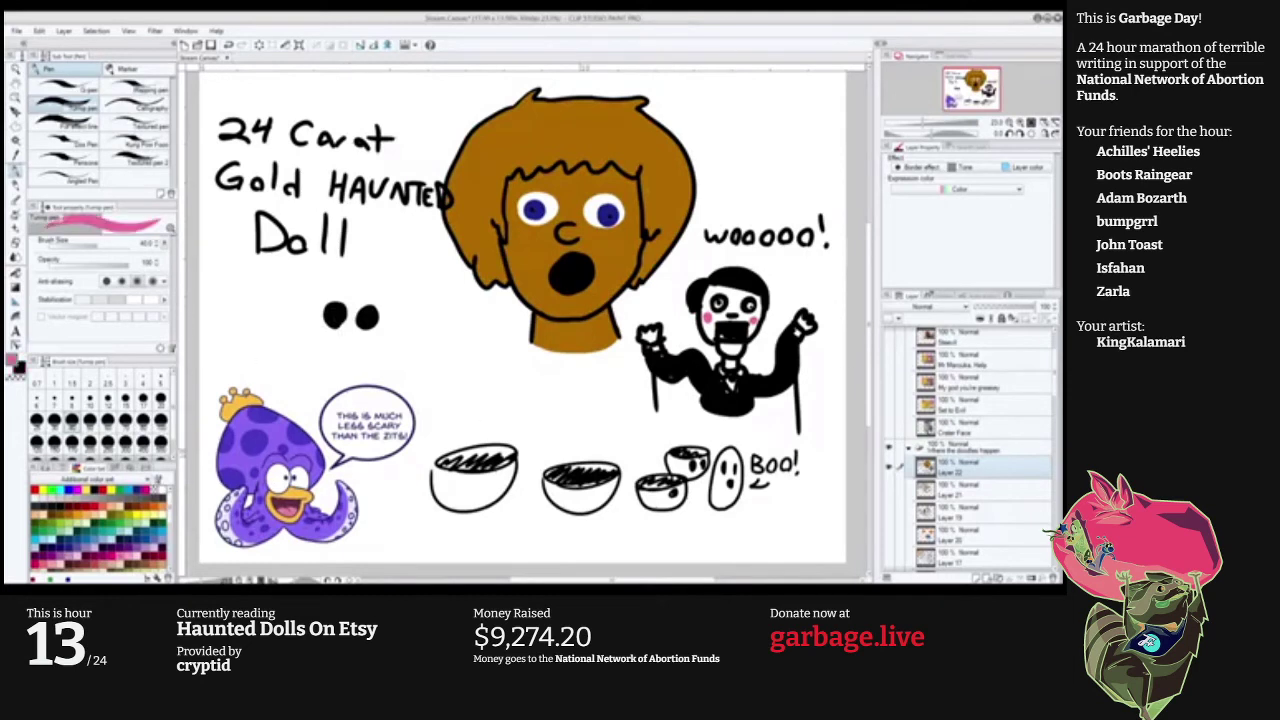
{"action": "key", "text": "c"}
{"action": "left_click_drag", "start_coordinate": [364, 314], "coordinate": [339, 315]}
{"action": "key", "text": "c"}
{"action": "left_click", "coordinate": [366, 321]}
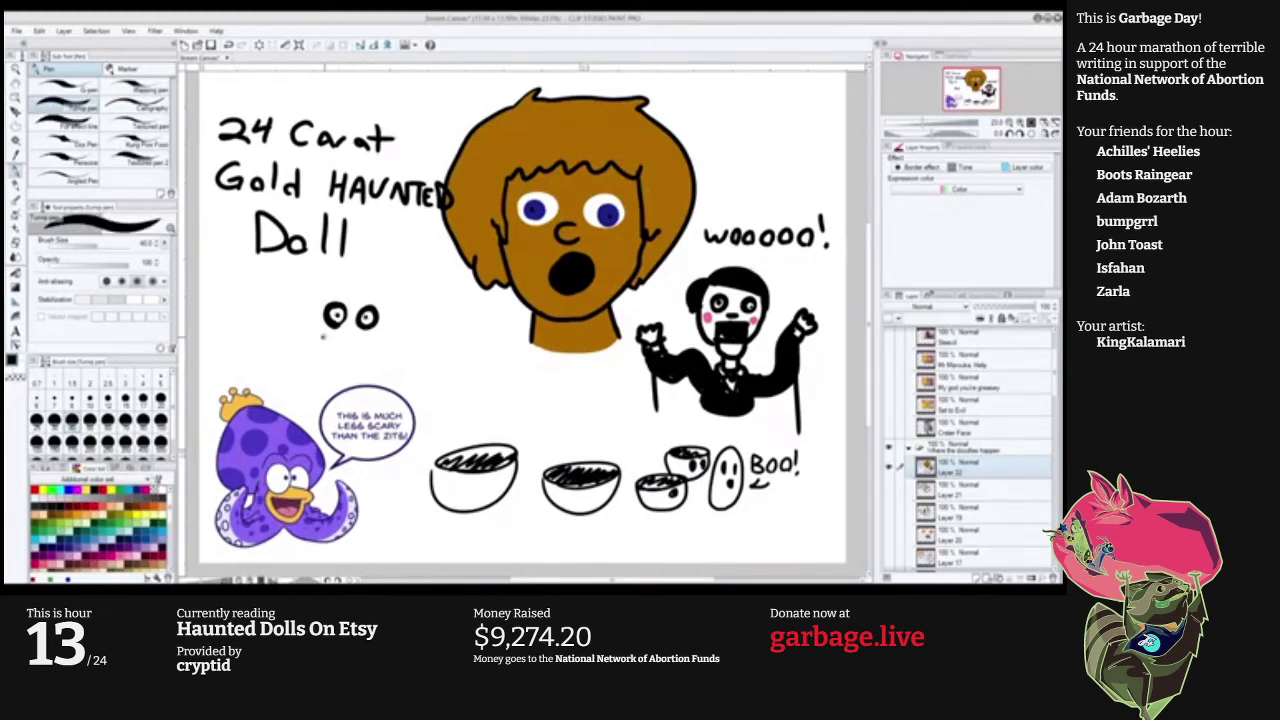
Draw a wide open black mouth with teeth under the new eyes, and paint pink lips using the dummy's cheek colour.
{"action": "mouse_move", "coordinate": [322, 337]}
{"action": "left_mouse_down"}
{"action": "mouse_move", "coordinate": [371, 337]}
{"action": "mouse_move", "coordinate": [338, 368]}
{"action": "mouse_move", "coordinate": [324, 358]}
{"action": "mouse_move", "coordinate": [364, 359]}
{"action": "left_mouse_up"}
{"action": "left_click_drag", "start_coordinate": [327, 341], "coordinate": [367, 348]}
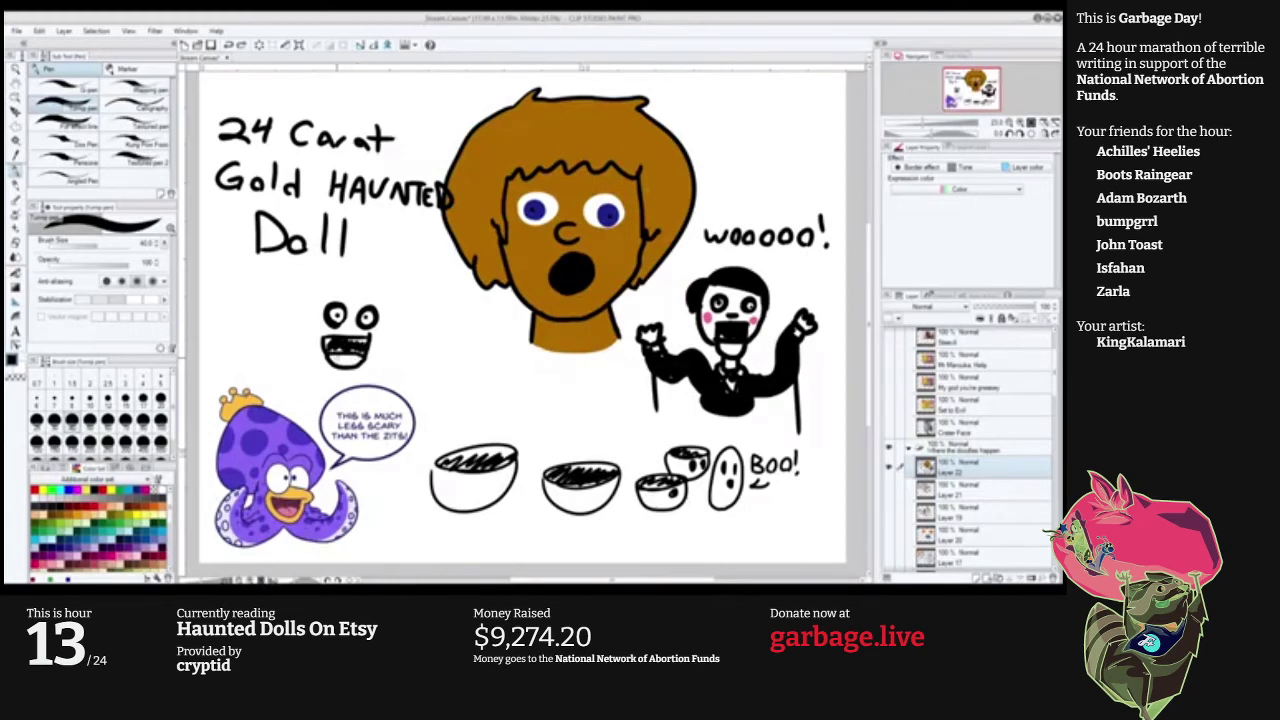
{"action": "key", "text": "x"}
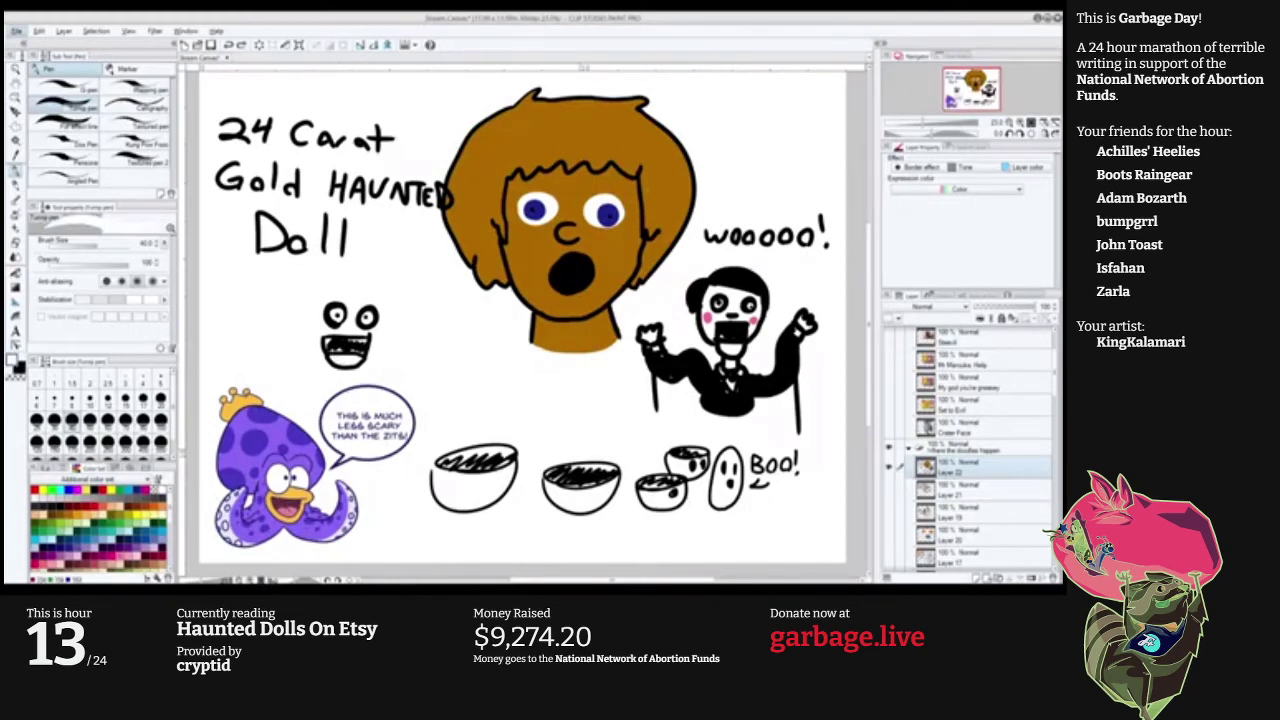
{"action": "left_click", "coordinate": [708, 318], "text": "alt"}
{"action": "mouse_move", "coordinate": [336, 360]}
{"action": "left_mouse_down"}
{"action": "mouse_move", "coordinate": [360, 360]}
{"action": "mouse_move", "coordinate": [330, 356]}
{"action": "mouse_move", "coordinate": [354, 330]}
{"action": "left_mouse_up"}
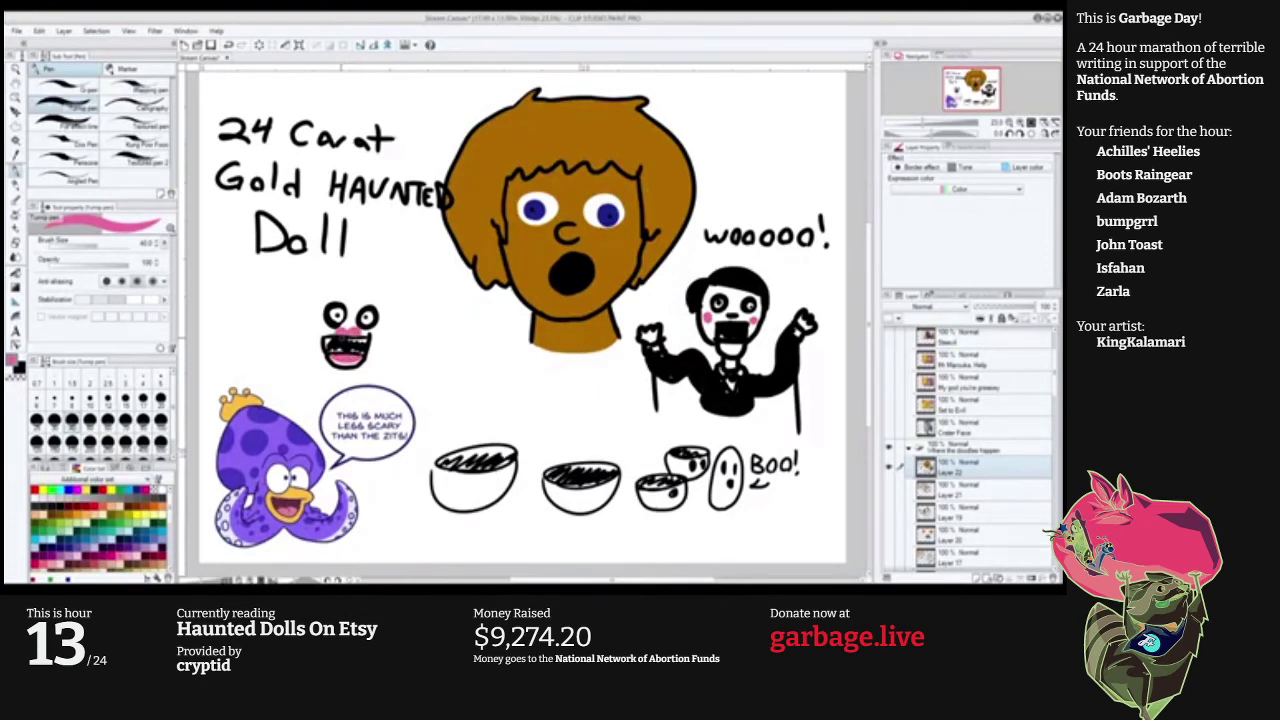
{"action": "key", "text": "x"}
{"action": "key", "text": "ctrl+z"}
{"action": "left_click_drag", "start_coordinate": [328, 338], "coordinate": [372, 352]}
{"action": "key", "text": "ctrl+z"}
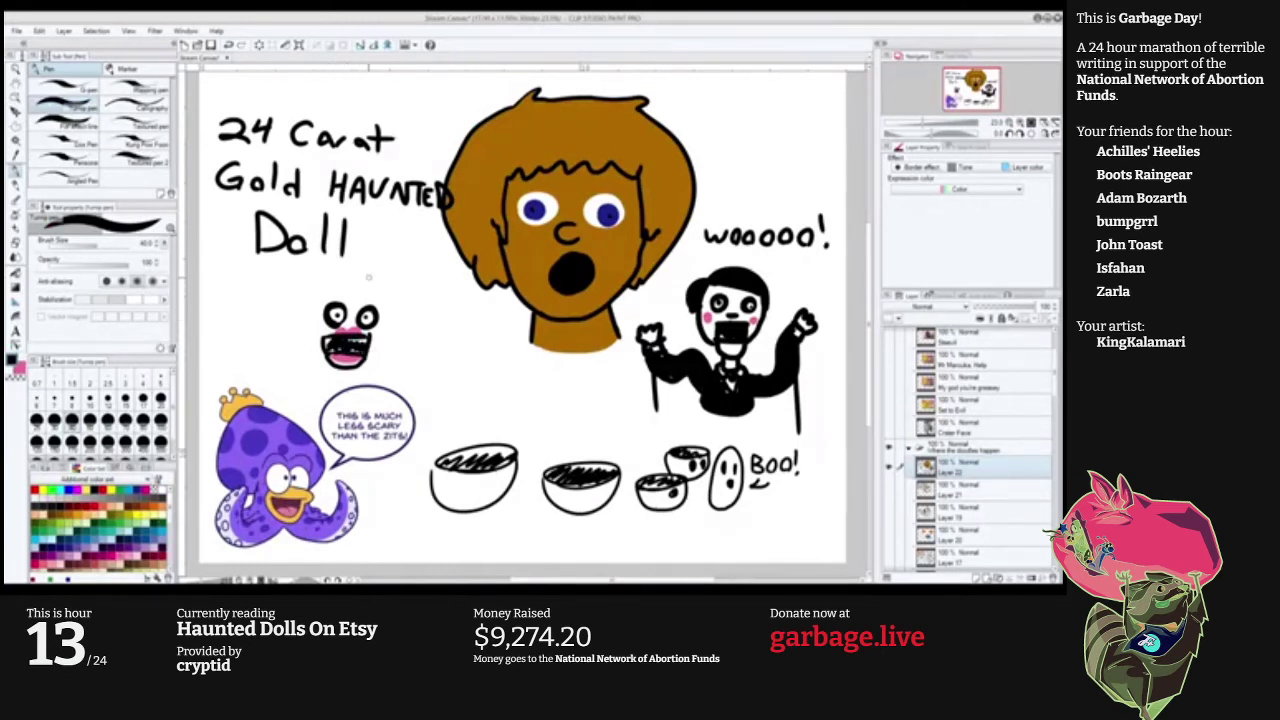
Outline the small screaming face's head in black, and add hands and bent arms held against its sides.
{"action": "left_click_drag", "start_coordinate": [363, 364], "coordinate": [396, 309]}
{"action": "key", "text": "ctrl+z"}
{"action": "left_click_drag", "start_coordinate": [365, 361], "coordinate": [392, 314]}
{"action": "mouse_move", "coordinate": [330, 362]}
{"action": "left_mouse_down"}
{"action": "mouse_move", "coordinate": [305, 303]}
{"action": "mouse_move", "coordinate": [338, 278]}
{"action": "mouse_move", "coordinate": [386, 284]}
{"action": "mouse_move", "coordinate": [403, 338]}
{"action": "mouse_move", "coordinate": [380, 344]}
{"action": "left_mouse_up"}
{"action": "left_click_drag", "start_coordinate": [308, 316], "coordinate": [318, 342]}
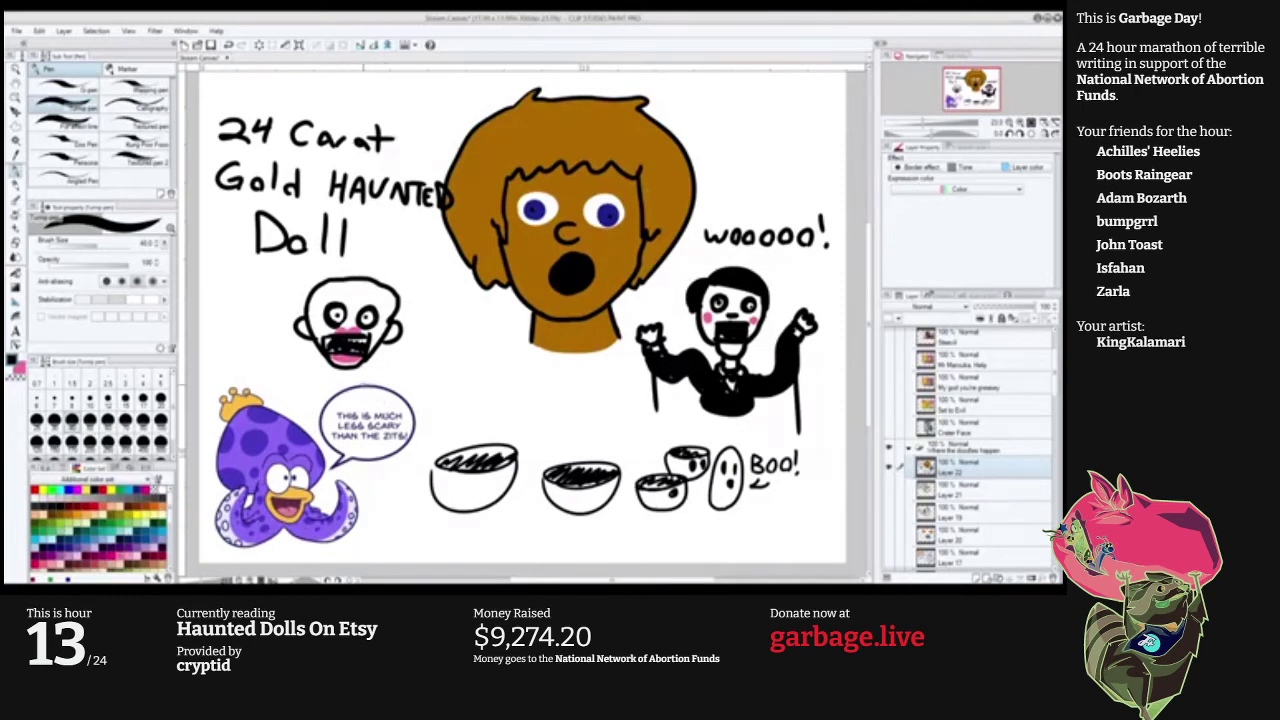
{"action": "mouse_move", "coordinate": [378, 346]}
{"action": "left_mouse_down"}
{"action": "mouse_move", "coordinate": [398, 364]}
{"action": "mouse_move", "coordinate": [362, 380]}
{"action": "mouse_move", "coordinate": [301, 342]}
{"action": "mouse_move", "coordinate": [316, 342]}
{"action": "left_mouse_up"}
{"action": "key", "text": "ctrl+z"}
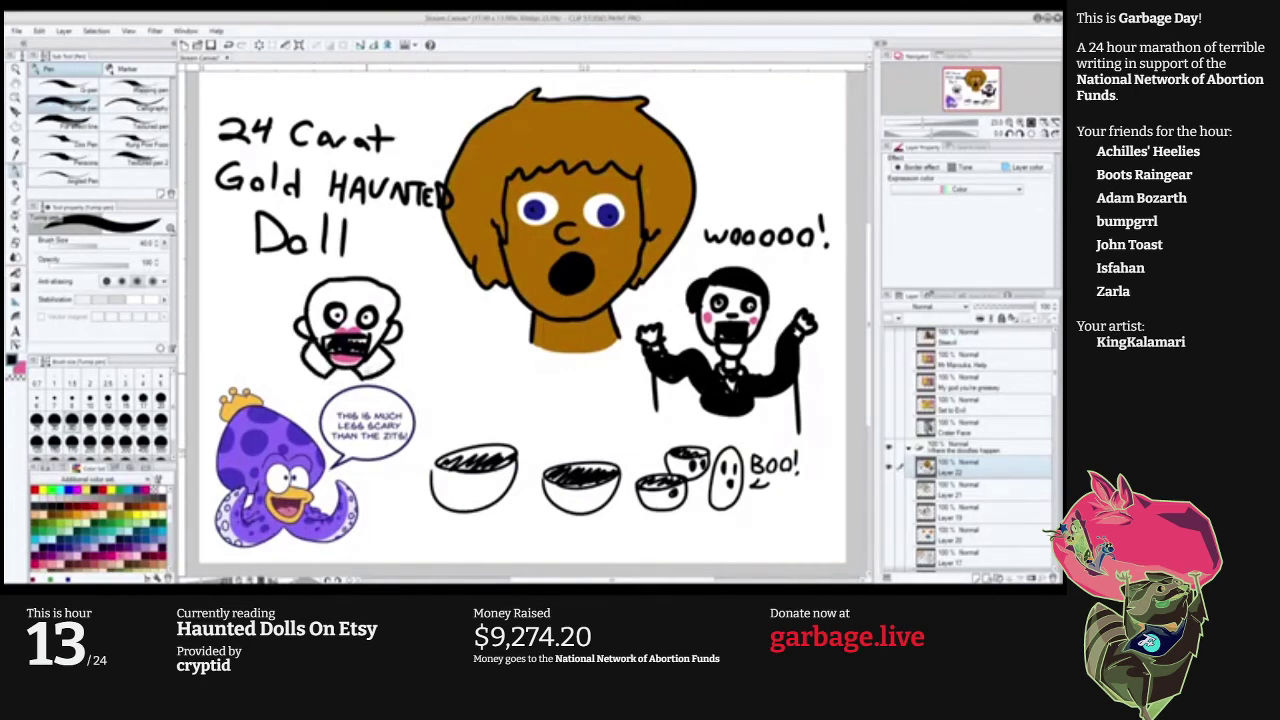
Scribble messy orange hair across the top and both sides of the screaming face's head.
{"action": "key", "text": "x"}
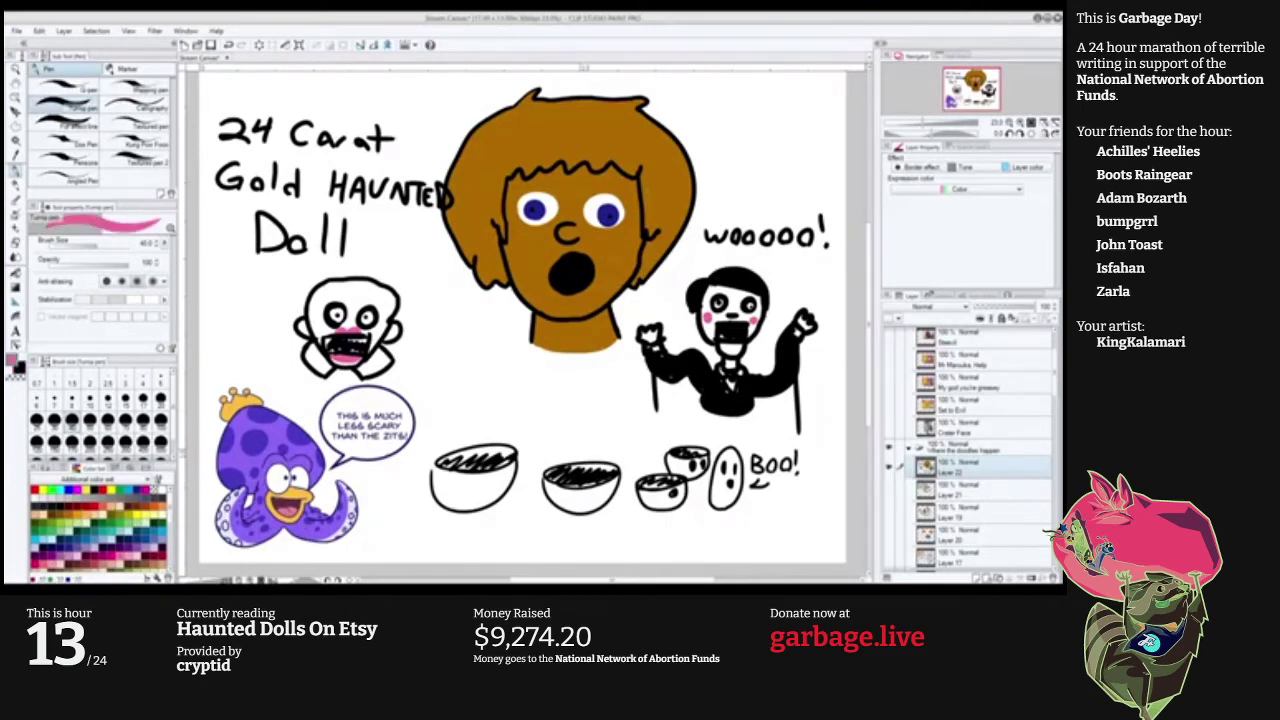
{"action": "left_click", "coordinate": [154, 507]}
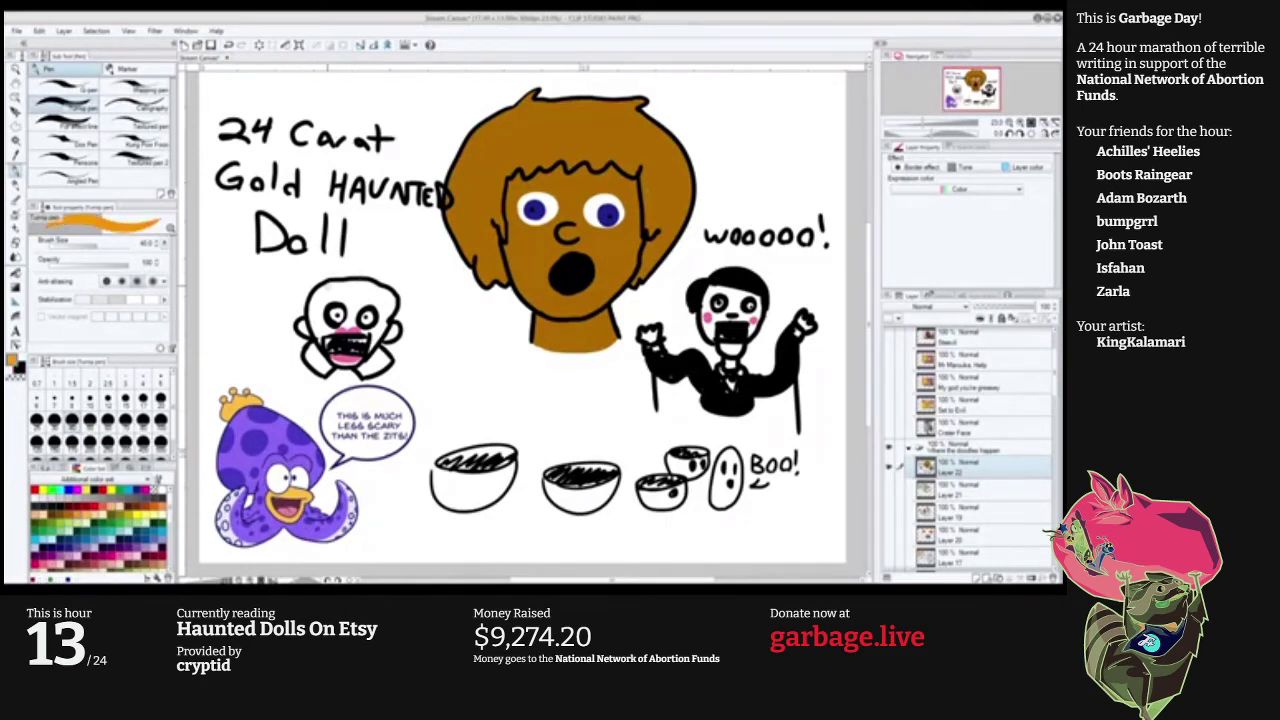
{"action": "left_click_drag", "start_coordinate": [315, 283], "coordinate": [409, 293]}
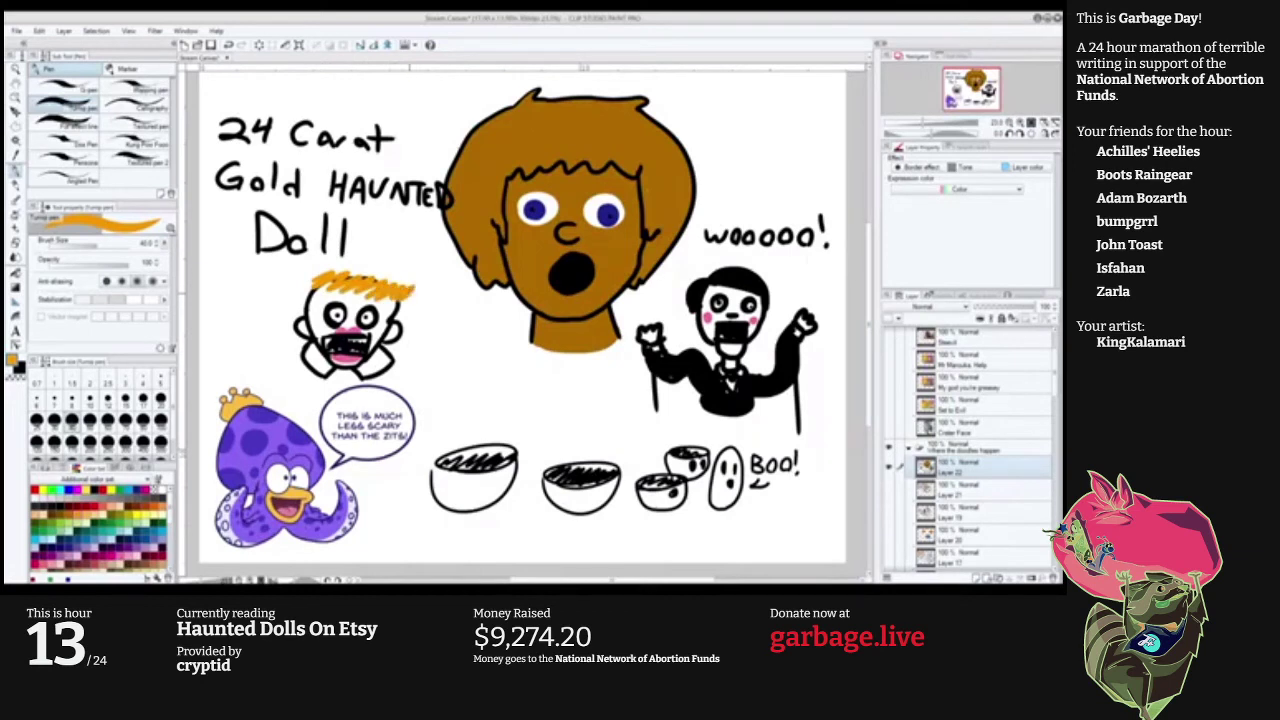
{"action": "mouse_move", "coordinate": [315, 278]}
{"action": "left_mouse_down"}
{"action": "mouse_move", "coordinate": [370, 270]}
{"action": "mouse_move", "coordinate": [409, 284]}
{"action": "mouse_move", "coordinate": [324, 284]}
{"action": "mouse_move", "coordinate": [301, 319]}
{"action": "mouse_move", "coordinate": [307, 293]}
{"action": "mouse_move", "coordinate": [296, 308]}
{"action": "left_mouse_up"}
{"action": "left_click_drag", "start_coordinate": [410, 300], "coordinate": [432, 322]}
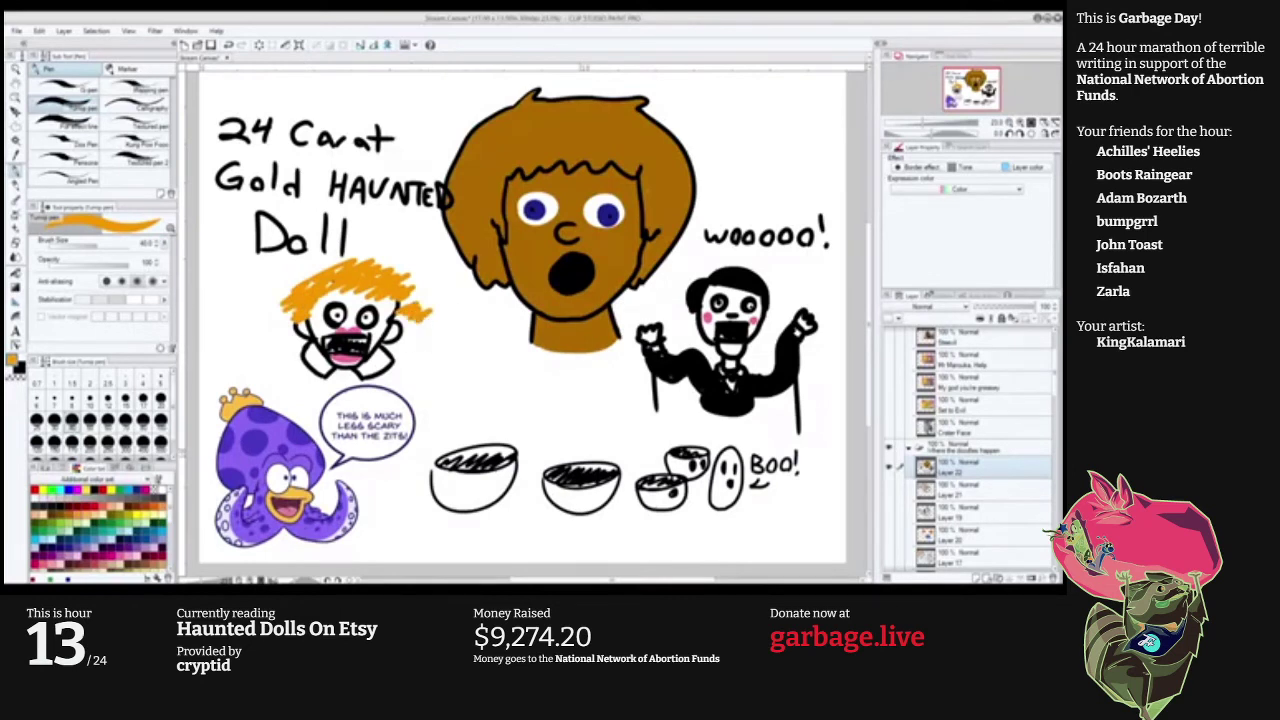
Hand-letter "HELP" in black beside the screaming face.
{"action": "key", "text": "x"}
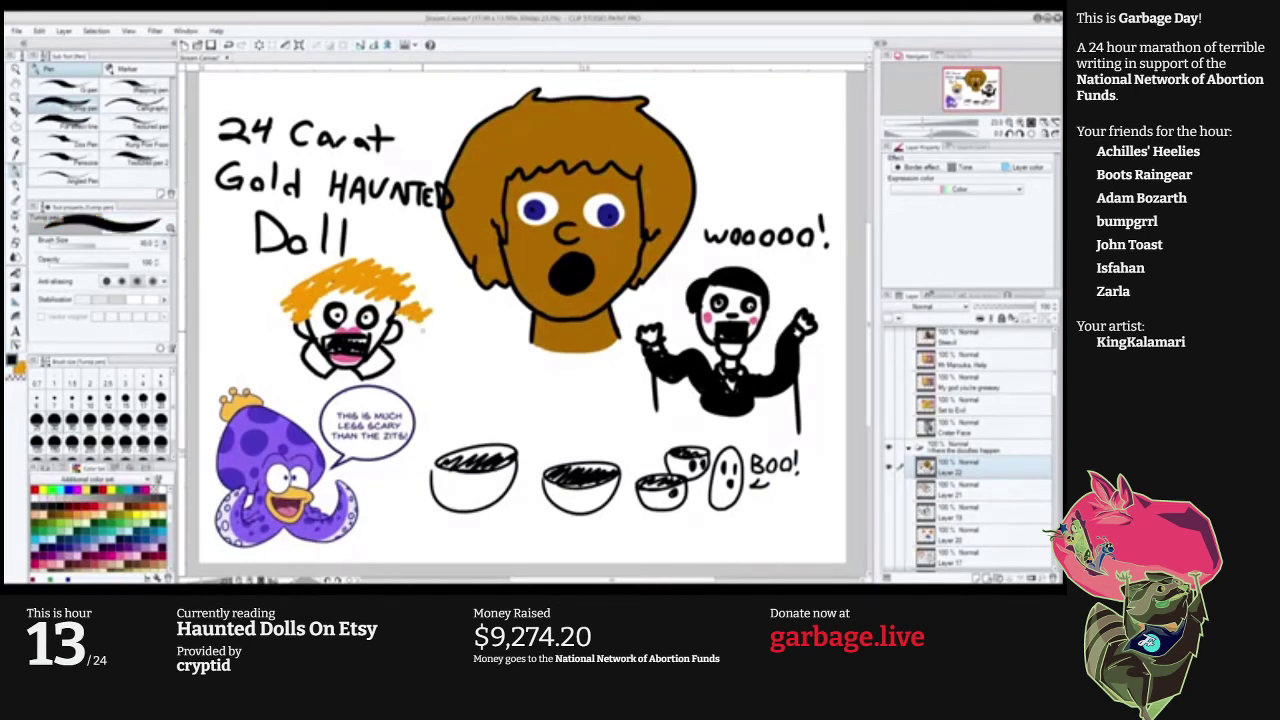
{"action": "left_click_drag", "start_coordinate": [418, 328], "coordinate": [419, 348]}
{"action": "mouse_move", "coordinate": [427, 332]}
{"action": "left_mouse_down"}
{"action": "mouse_move", "coordinate": [440, 352]}
{"action": "mouse_move", "coordinate": [446, 333]}
{"action": "left_mouse_up"}
{"action": "left_click_drag", "start_coordinate": [435, 341], "coordinate": [446, 348]}
{"action": "left_click_drag", "start_coordinate": [450, 333], "coordinate": [464, 350]}
{"action": "left_click", "coordinate": [450, 351]}
{"action": "left_click_drag", "start_coordinate": [465, 334], "coordinate": [465, 343]}
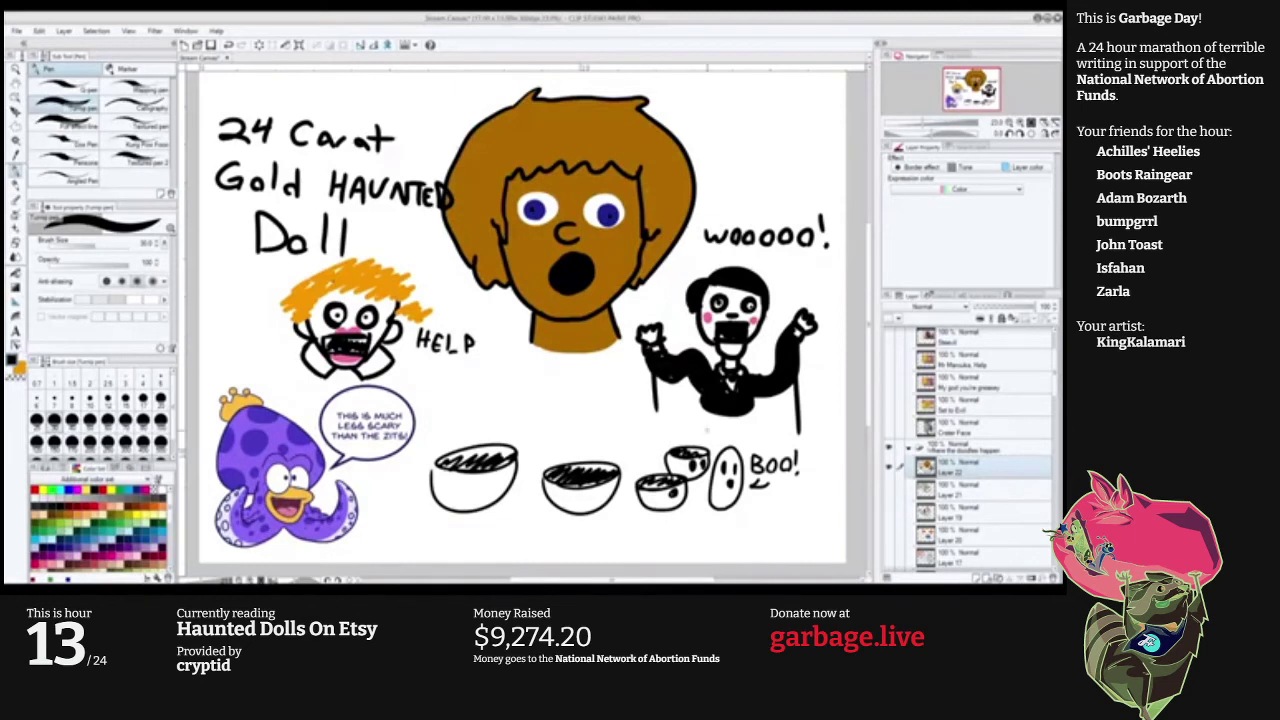
Swap the purple mascot's pose by showing the "Oh that's good 2 Copy" layer instead of the current pose.
{"action": "scroll", "coordinate": [970, 450], "scroll_direction": "down", "scroll_amount": 10}
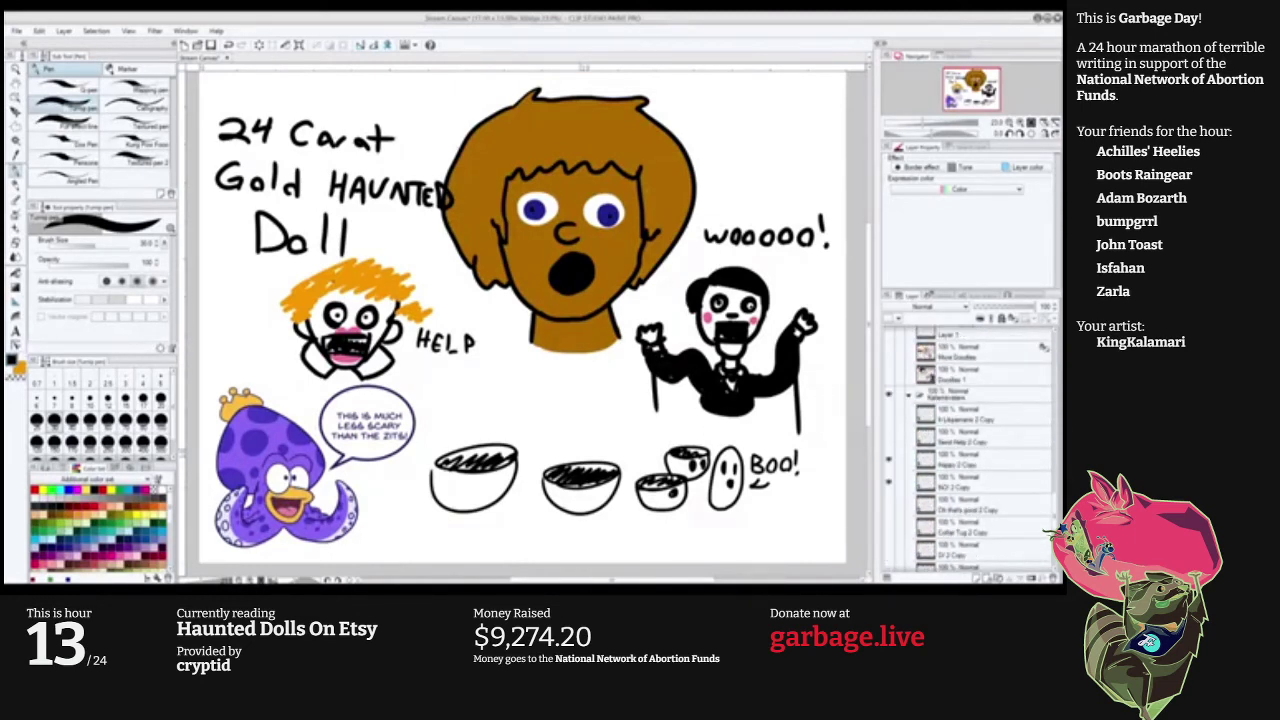
{"action": "scroll", "coordinate": [970, 450], "scroll_direction": "down", "scroll_amount": 3}
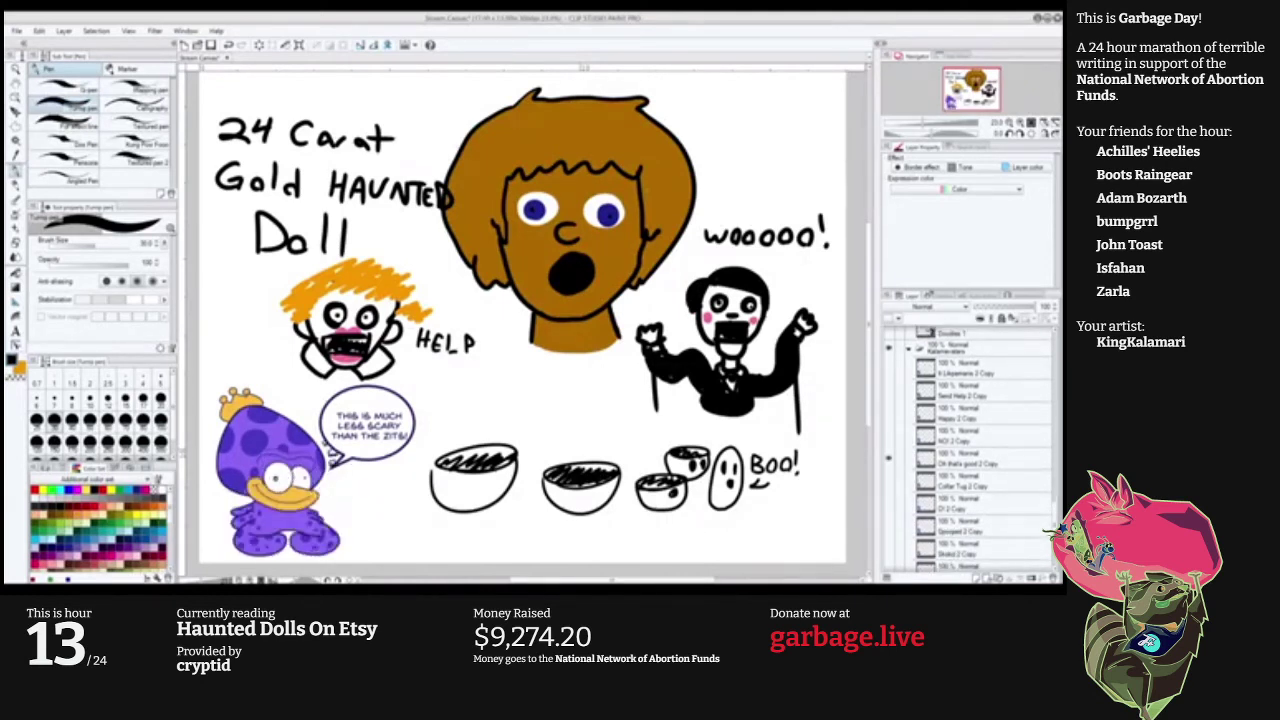
{"action": "scroll", "coordinate": [970, 450], "scroll_direction": "up", "scroll_amount": 5}
Replace the mascot's speech bubble text with "HELP, I CAN'T STOP DRAWING CREEPY DOLL FACES!".
{"action": "key", "text": "t"}
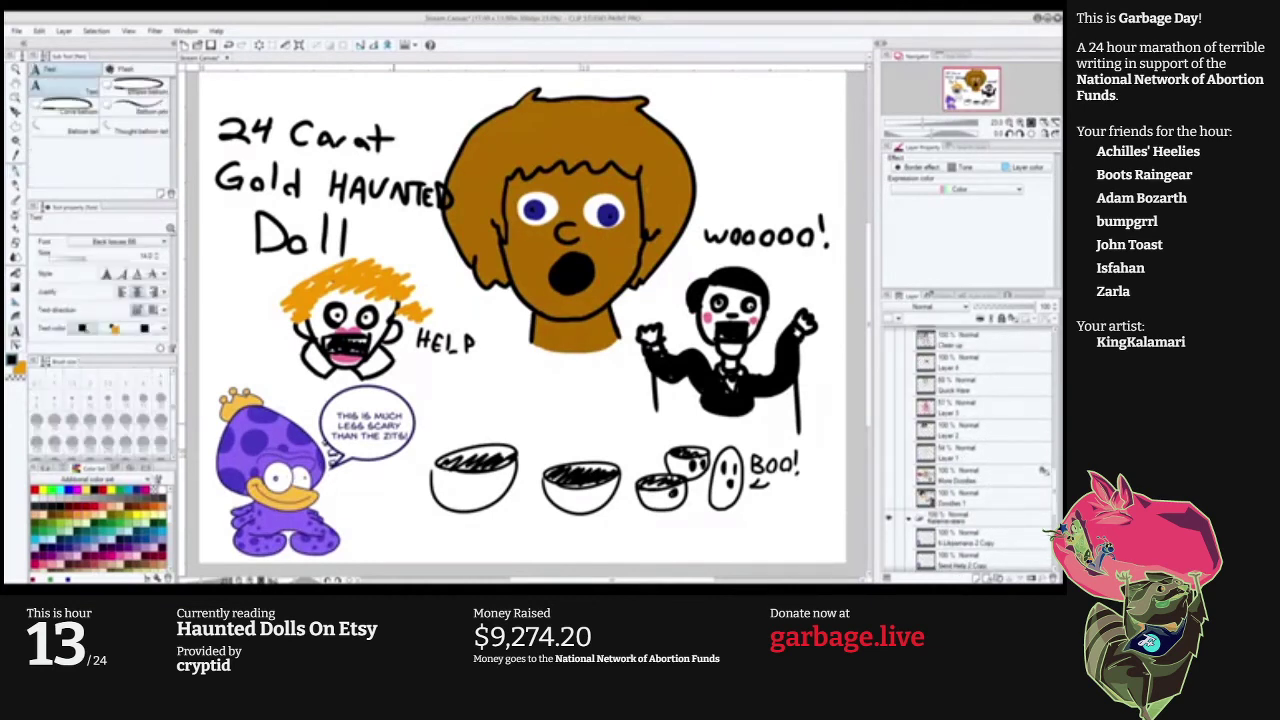
{"action": "left_click", "coordinate": [407, 436]}
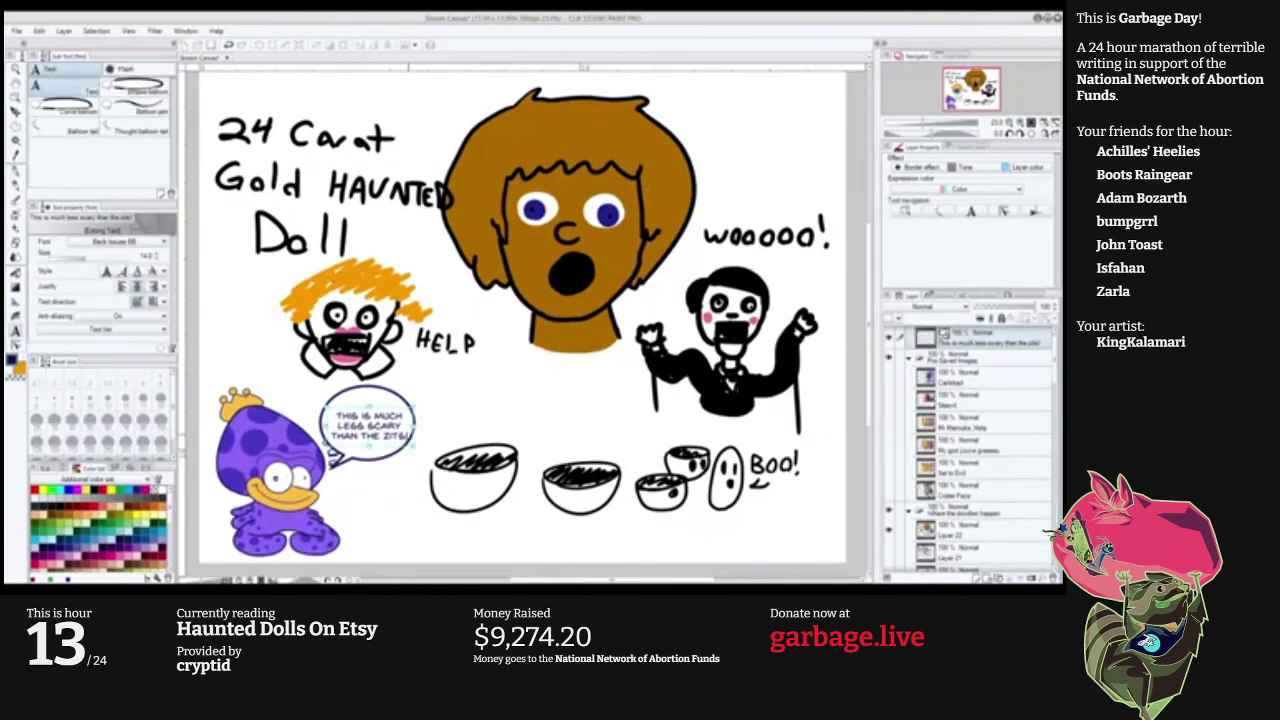
{"action": "left_click_drag", "start_coordinate": [408, 436], "coordinate": [307, 412]}
{"action": "type", "text": "HELP, I"}
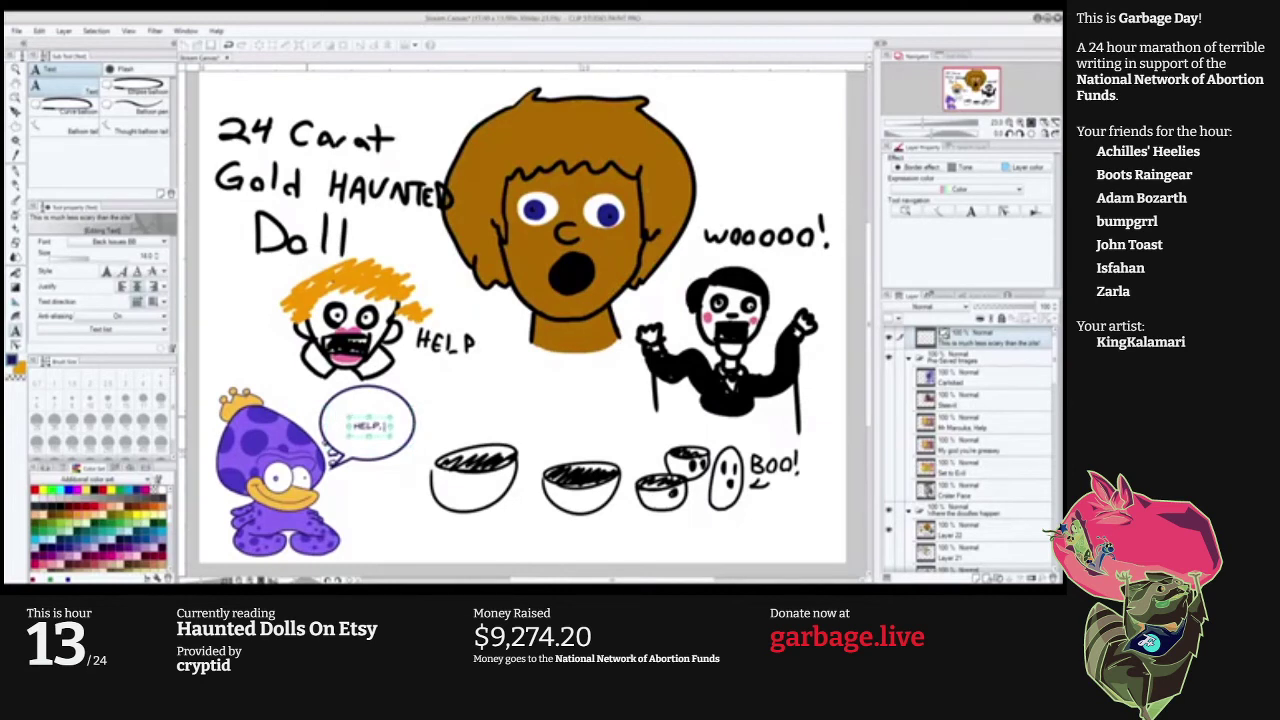
{"action": "type", "text": " CAN'T GEOP DRA"}
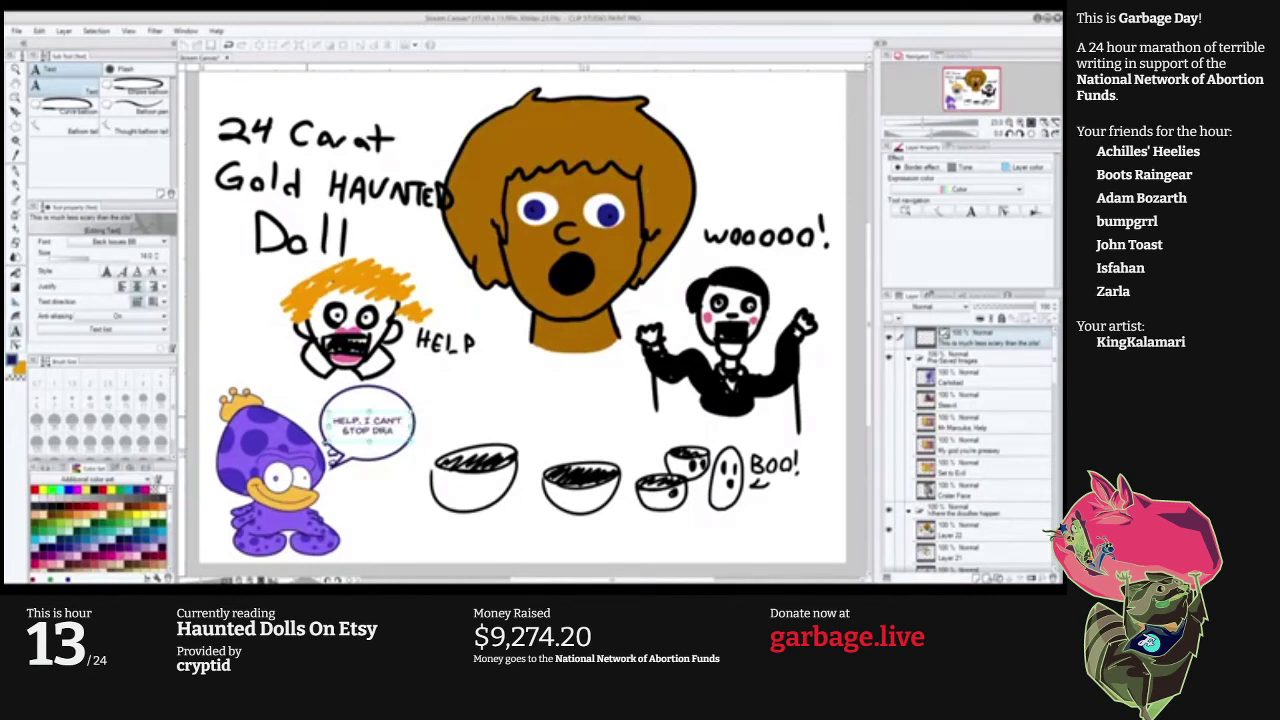
{"action": "type", "text": "WING CREEPY"}
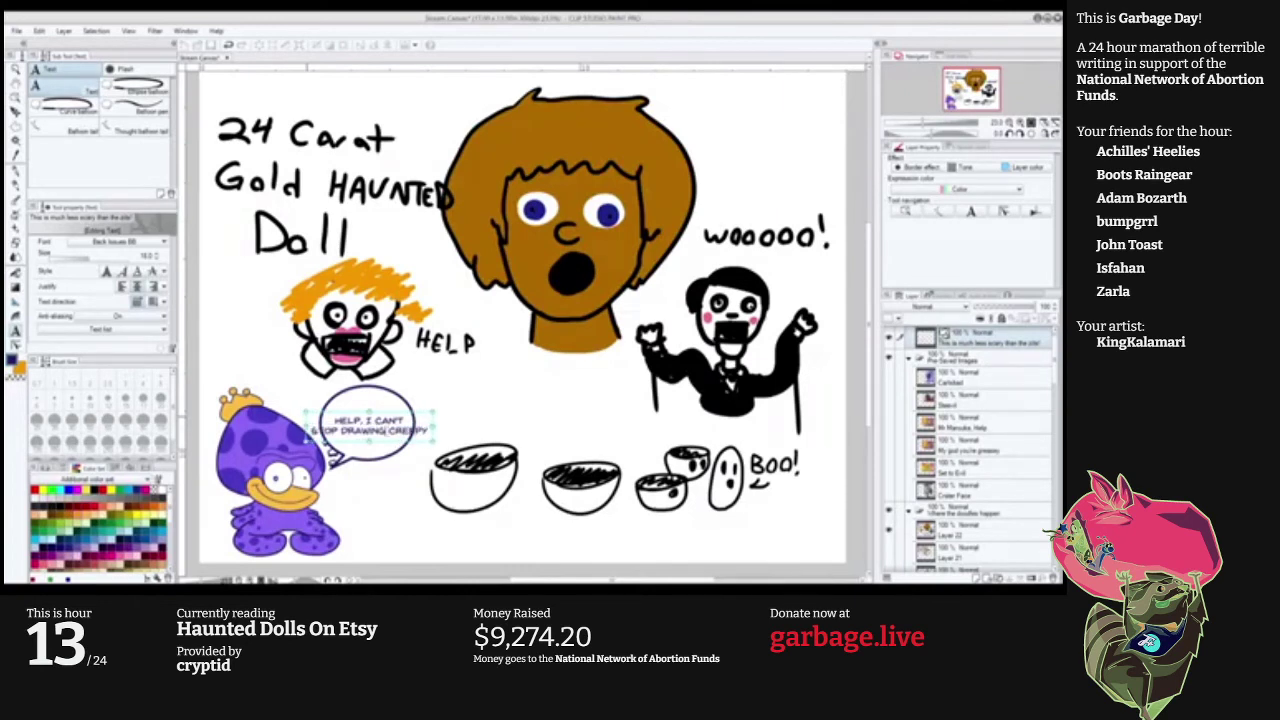
{"action": "key", "text": "Return"}
{"action": "type", "text": "DOLL"}
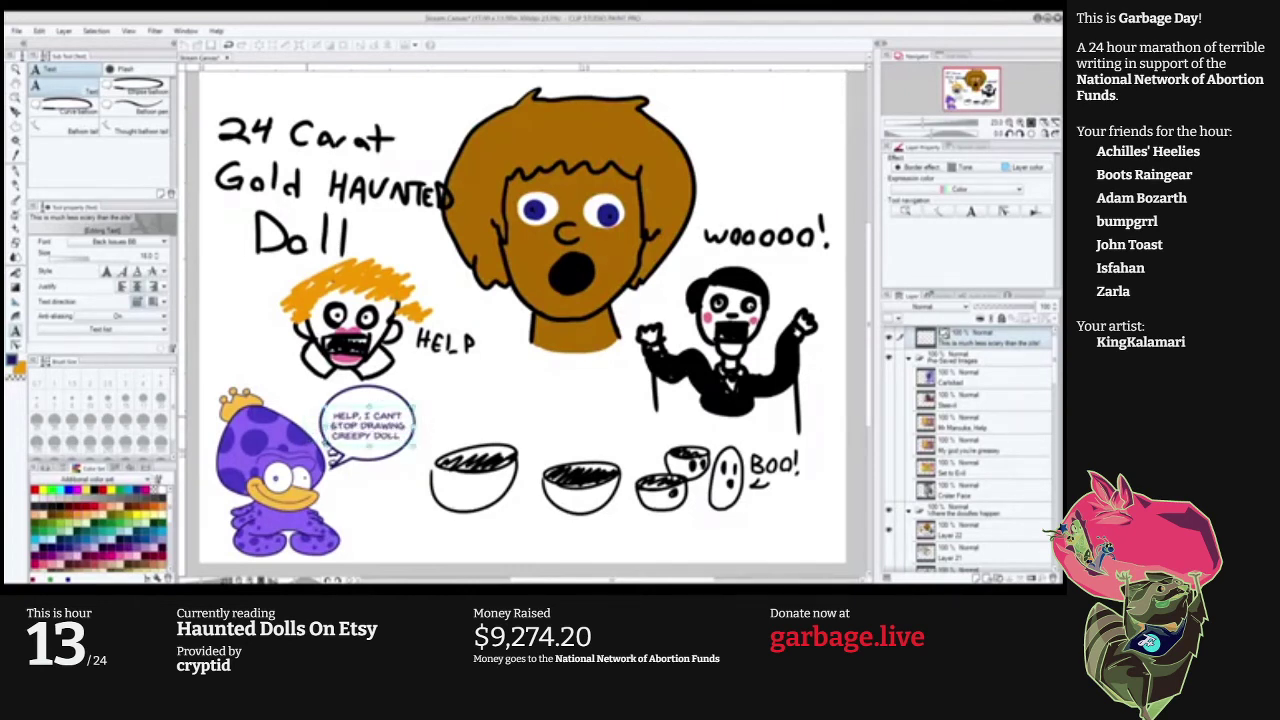
{"action": "type", "text": " FACES!"}
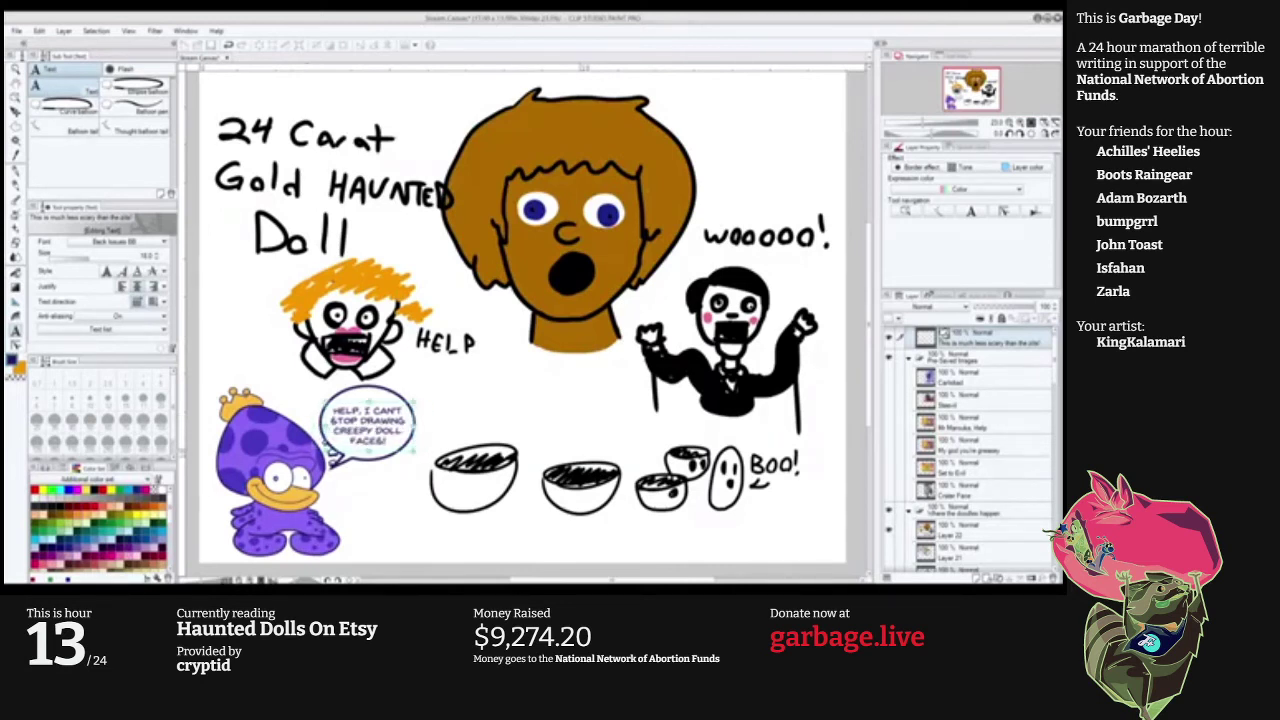
{"action": "left_click", "coordinate": [15, 69]}
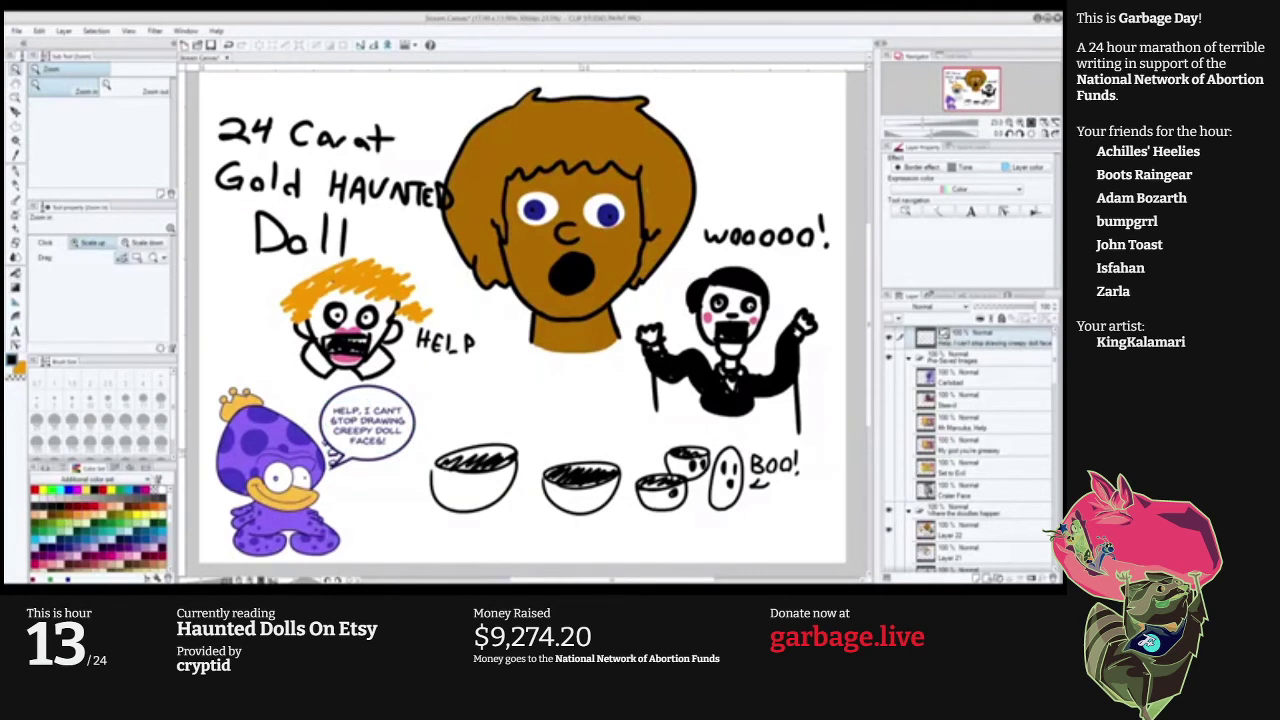
Add a new layer above Layer 22 in the doodles folder with the pen ready, and hide Layer 22.
{"action": "key", "text": "p"}
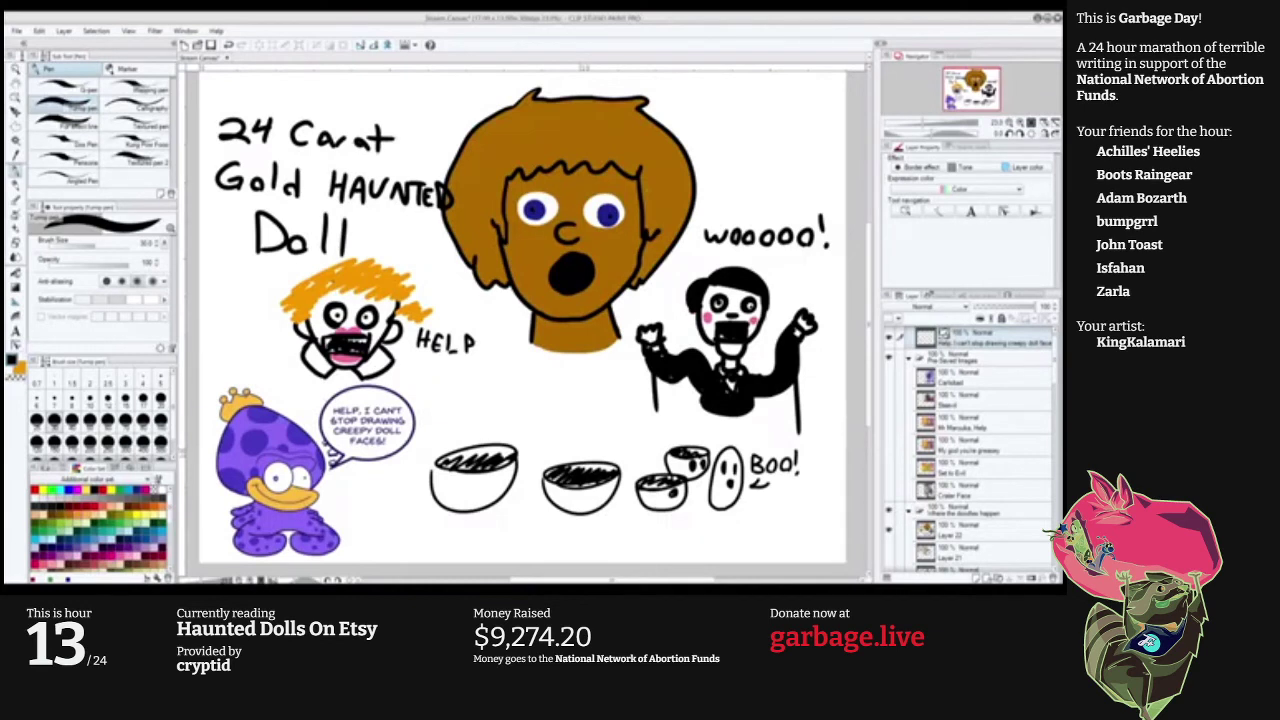
{"action": "scroll", "coordinate": [970, 449], "scroll_direction": "down", "scroll_amount": 5}
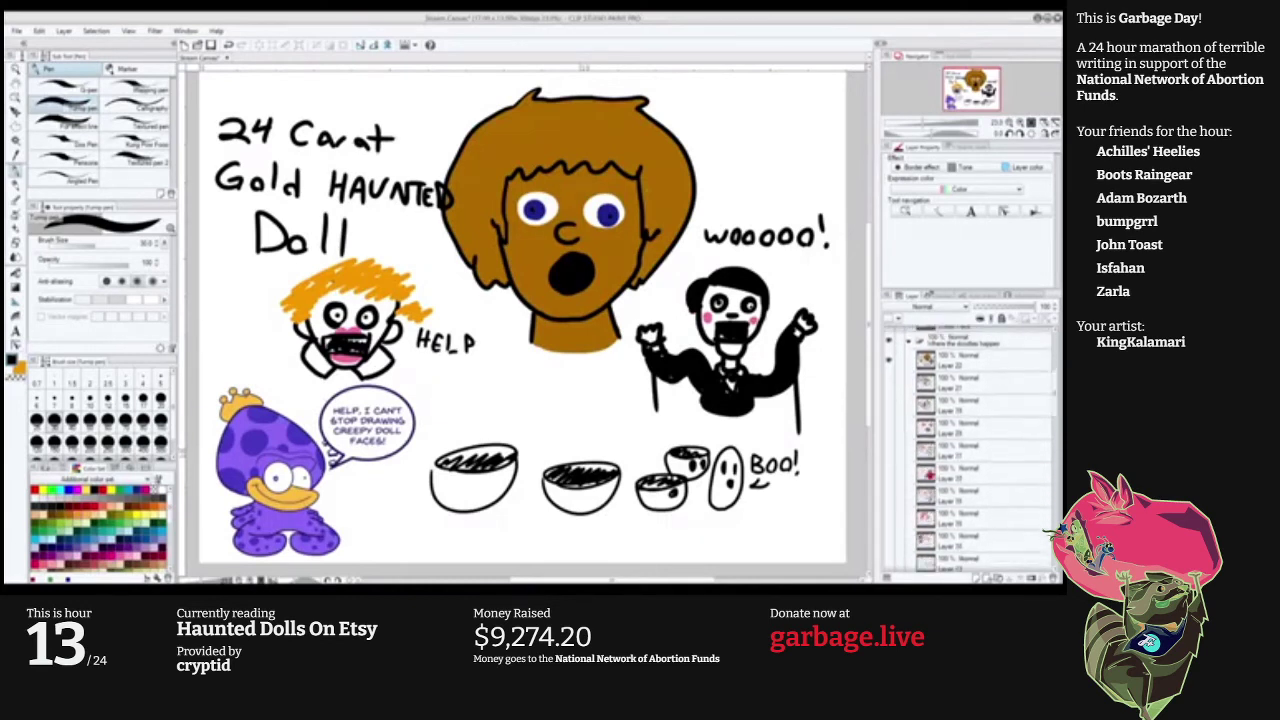
{"action": "left_click", "coordinate": [970, 422]}
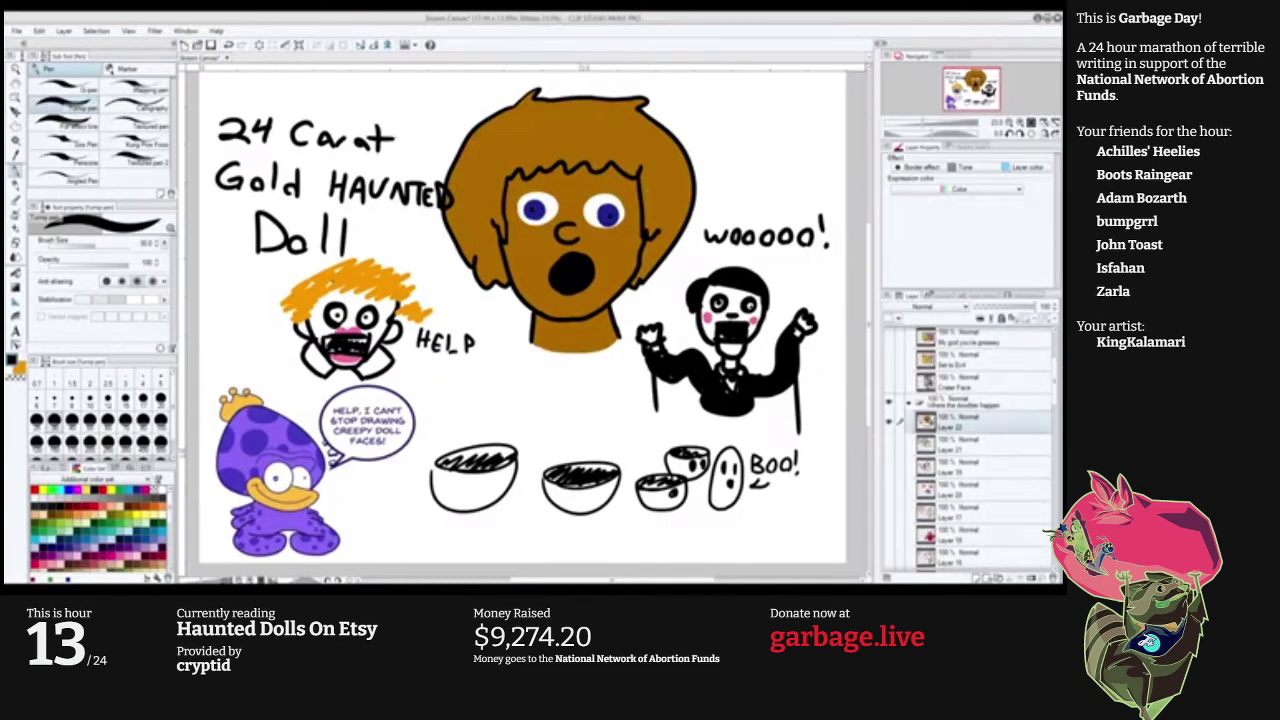
{"action": "key", "text": "ctrl+shift+n"}
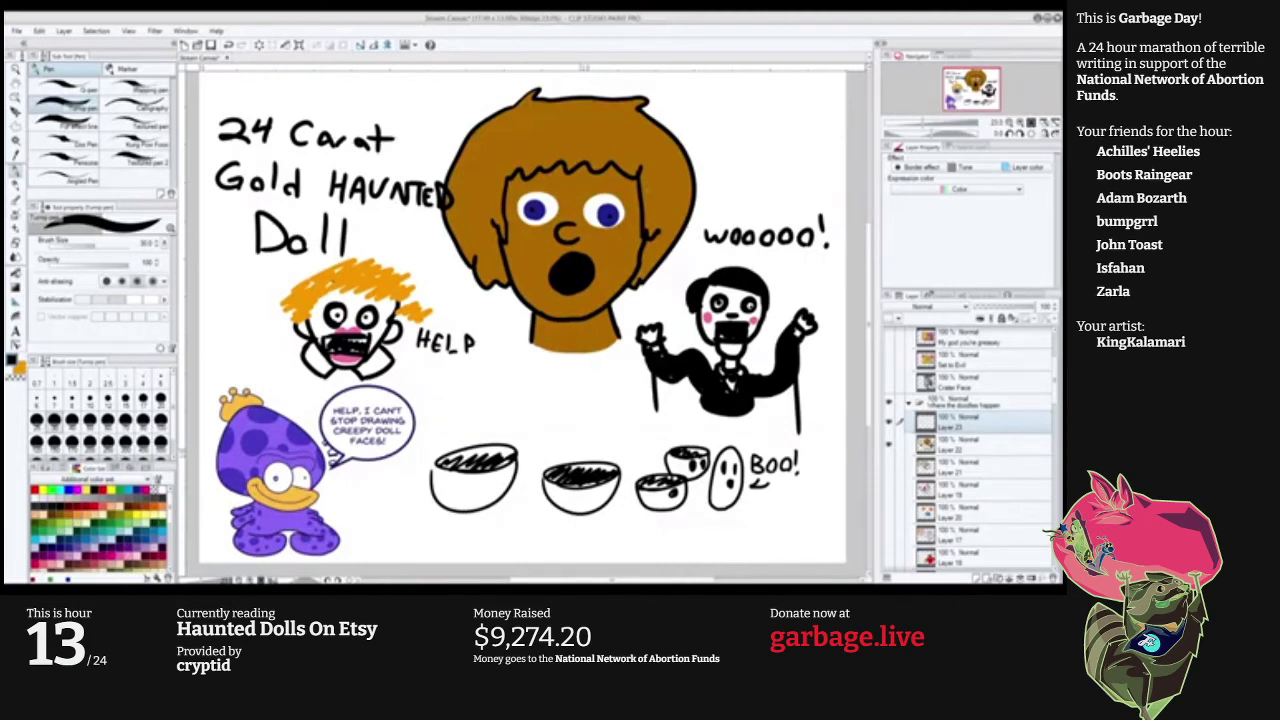
{"action": "left_click", "coordinate": [889, 444]}
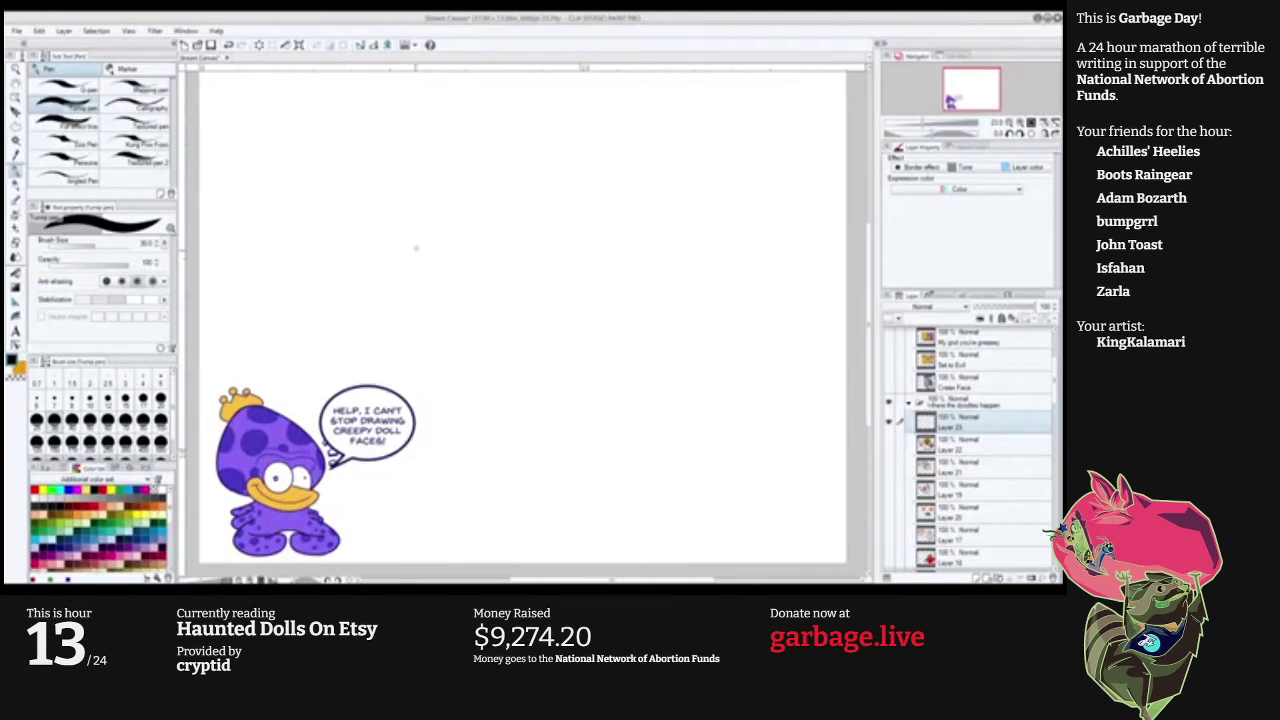
Adjust the pen size and draw a large round black eye outline in the upper middle of the blank canvas.
{"action": "key", "text": "]"}
{"action": "key", "text": "["}
{"action": "key", "text": "]"}
{"action": "key", "text": "]"}
{"action": "mouse_move", "coordinate": [480, 252]}
{"action": "left_mouse_down"}
{"action": "mouse_move", "coordinate": [418, 209]}
{"action": "mouse_move", "coordinate": [484, 254]}
{"action": "mouse_move", "coordinate": [458, 200]}
{"action": "mouse_move", "coordinate": [455, 278]}
{"action": "left_mouse_up"}
{"action": "key", "text": "ctrl+z"}
{"action": "key", "text": "["}
{"action": "key", "text": "["}
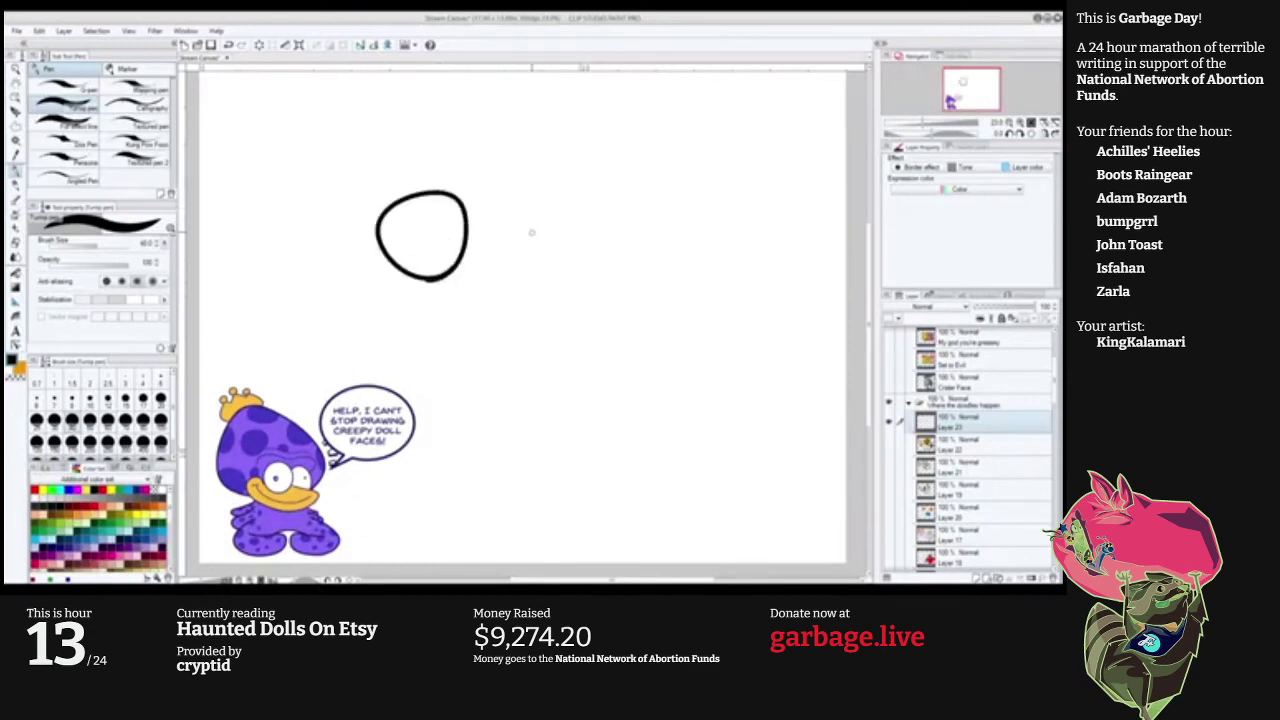
Draw a long hooked nose with a half-hidden second eye behind it, and add a solid black eyebrow above each eye.
{"action": "mouse_move", "coordinate": [506, 205]}
{"action": "left_mouse_down"}
{"action": "mouse_move", "coordinate": [546, 192]}
{"action": "mouse_move", "coordinate": [488, 260]}
{"action": "left_mouse_up"}
{"action": "key", "text": "ctrl+z"}
{"action": "mouse_move", "coordinate": [487, 186]}
{"action": "left_mouse_down"}
{"action": "mouse_move", "coordinate": [529, 260]}
{"action": "mouse_move", "coordinate": [480, 298]}
{"action": "left_mouse_up"}
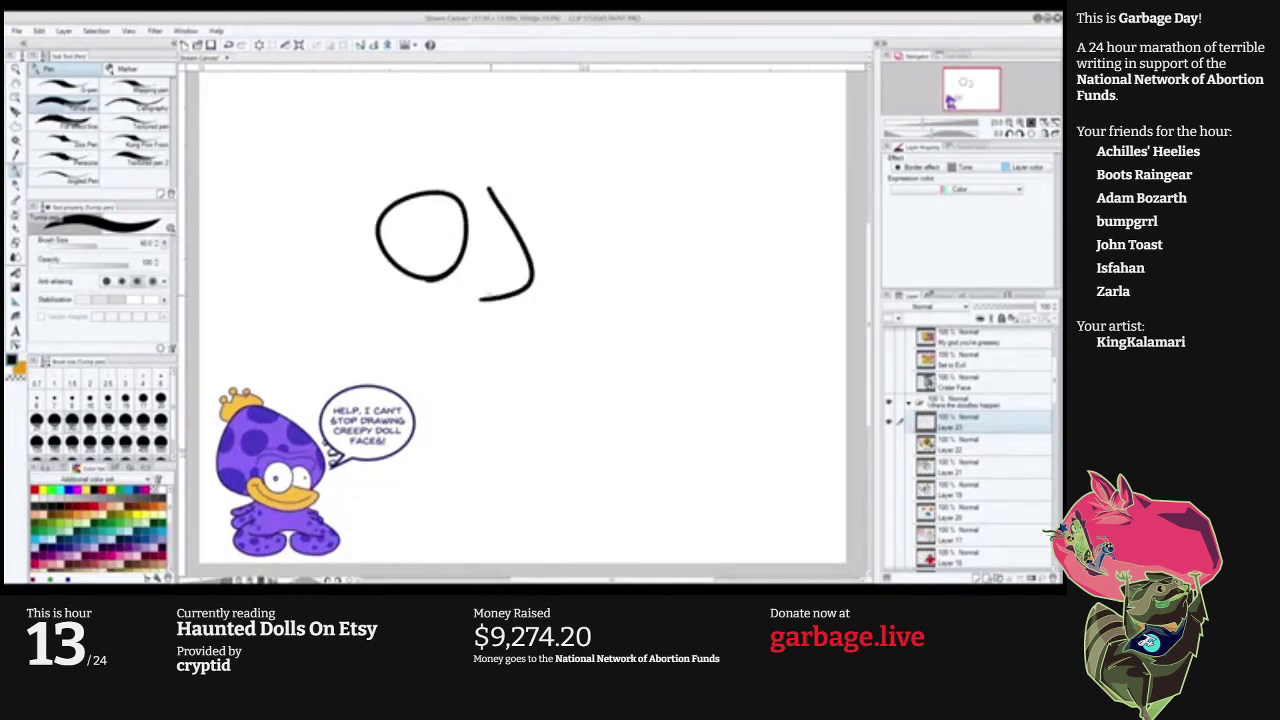
{"action": "left_click_drag", "start_coordinate": [497, 197], "coordinate": [533, 268]}
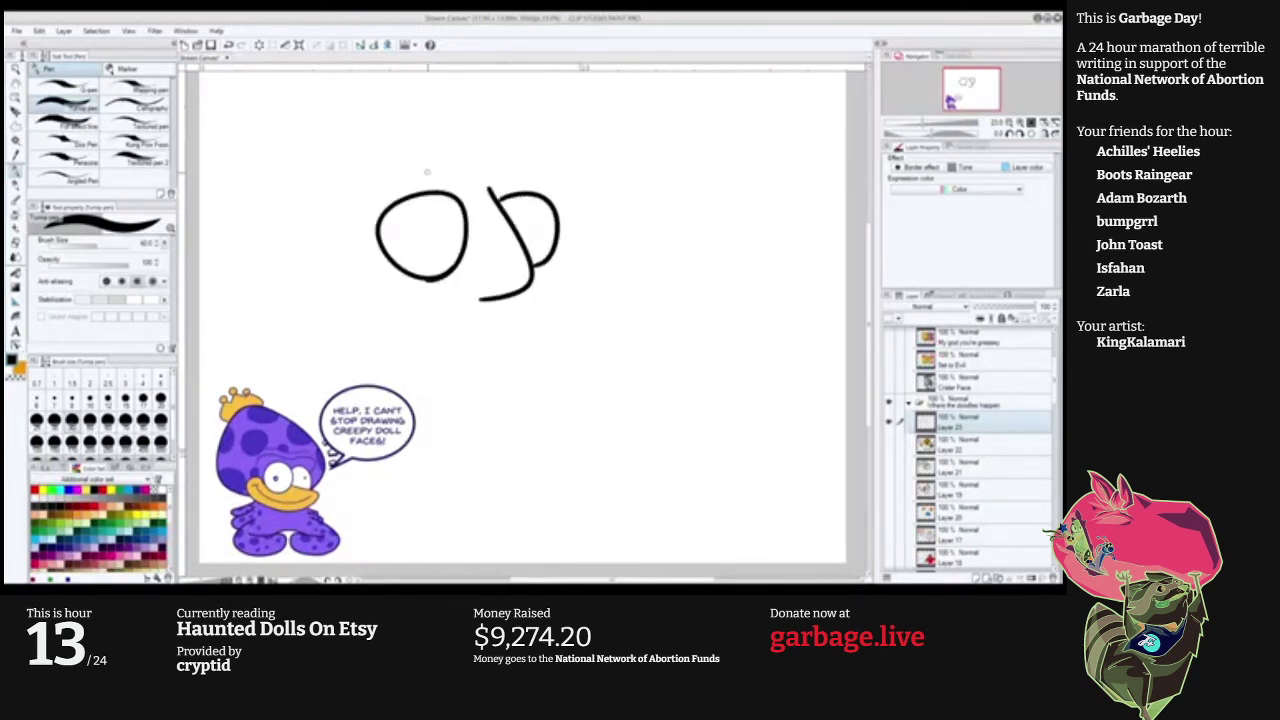
{"action": "mouse_move", "coordinate": [400, 174]}
{"action": "left_mouse_down"}
{"action": "mouse_move", "coordinate": [502, 158]}
{"action": "mouse_move", "coordinate": [430, 186]}
{"action": "mouse_move", "coordinate": [440, 160]}
{"action": "mouse_move", "coordinate": [428, 170]}
{"action": "mouse_move", "coordinate": [500, 158]}
{"action": "mouse_move", "coordinate": [505, 172]}
{"action": "left_mouse_up"}
{"action": "key", "text": "ctrl+z"}
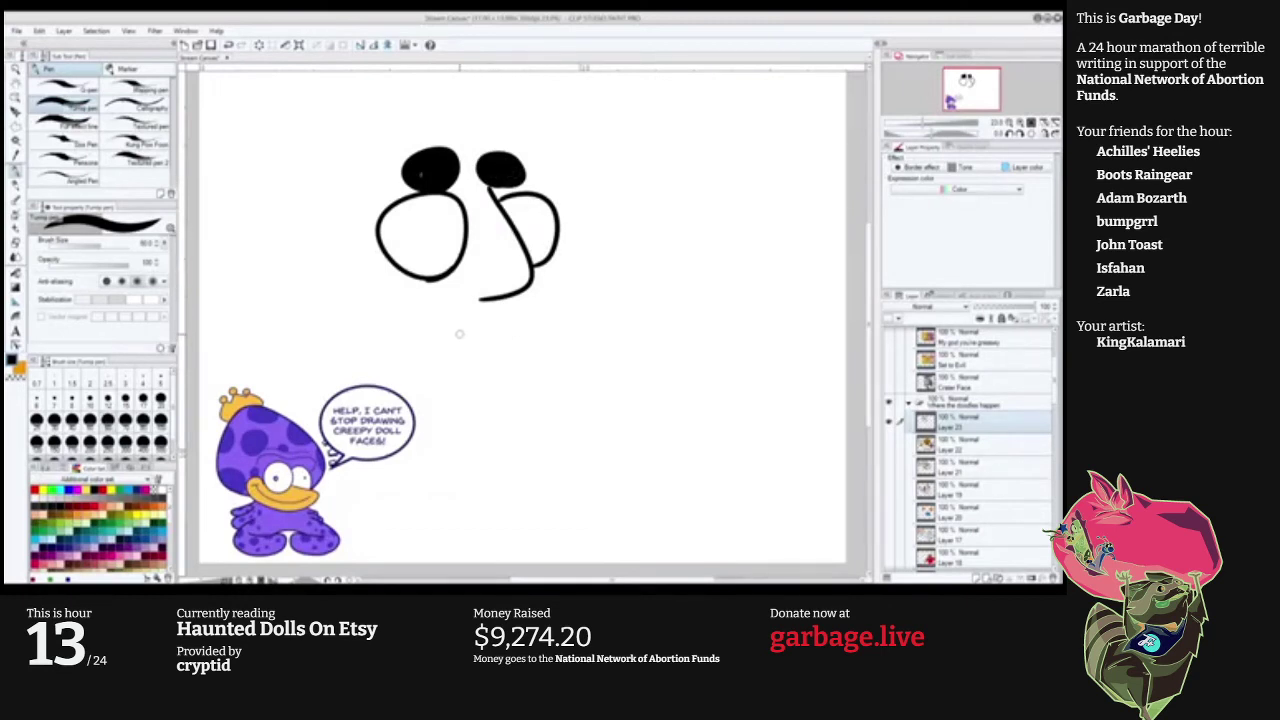
{"action": "left_click_drag", "start_coordinate": [518, 304], "coordinate": [452, 400]}
{"action": "key", "text": "ctrl+z"}
{"action": "mouse_move", "coordinate": [514, 303]}
{"action": "left_mouse_down"}
{"action": "mouse_move", "coordinate": [530, 328]}
{"action": "mouse_move", "coordinate": [440, 348]}
{"action": "mouse_move", "coordinate": [490, 397]}
{"action": "mouse_move", "coordinate": [448, 386]}
{"action": "left_mouse_up"}
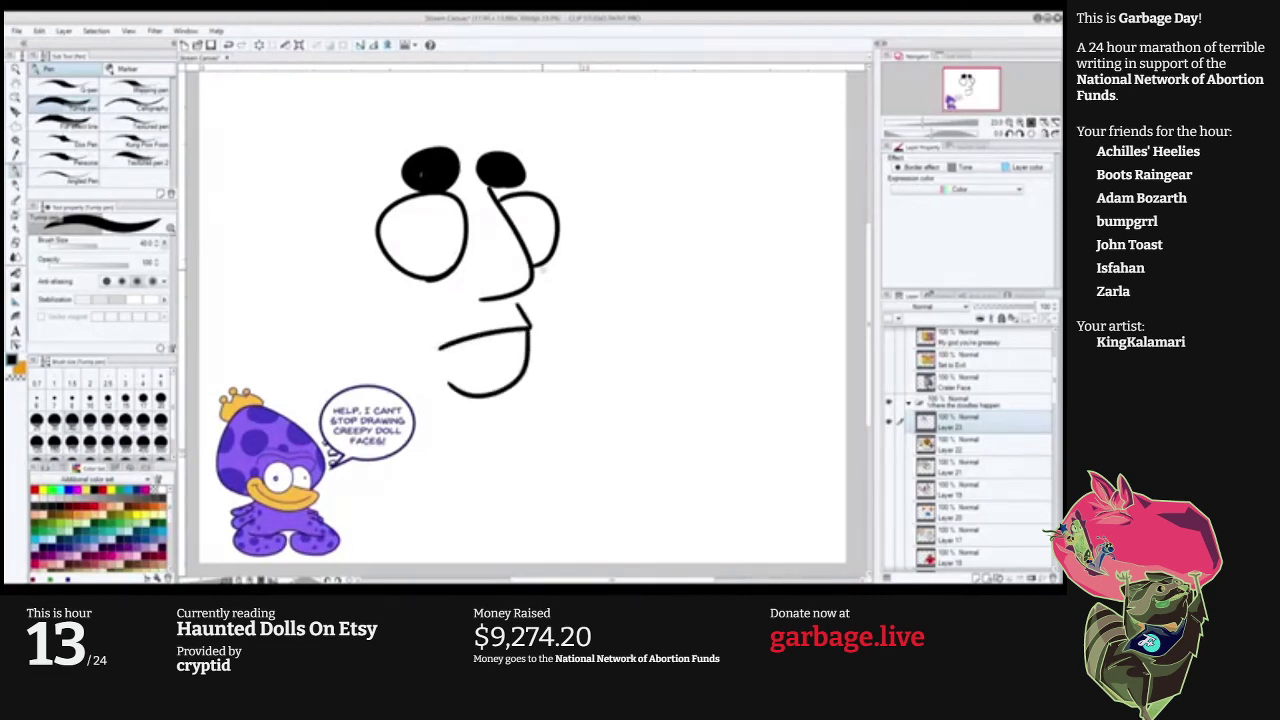
{"action": "left_click_drag", "start_coordinate": [543, 268], "coordinate": [535, 340]}
{"action": "key", "text": "ctrl+z"}
{"action": "key", "text": "ctrl+z"}
{"action": "key", "text": "ctrl+z"}
{"action": "key", "text": "ctrl+z"}
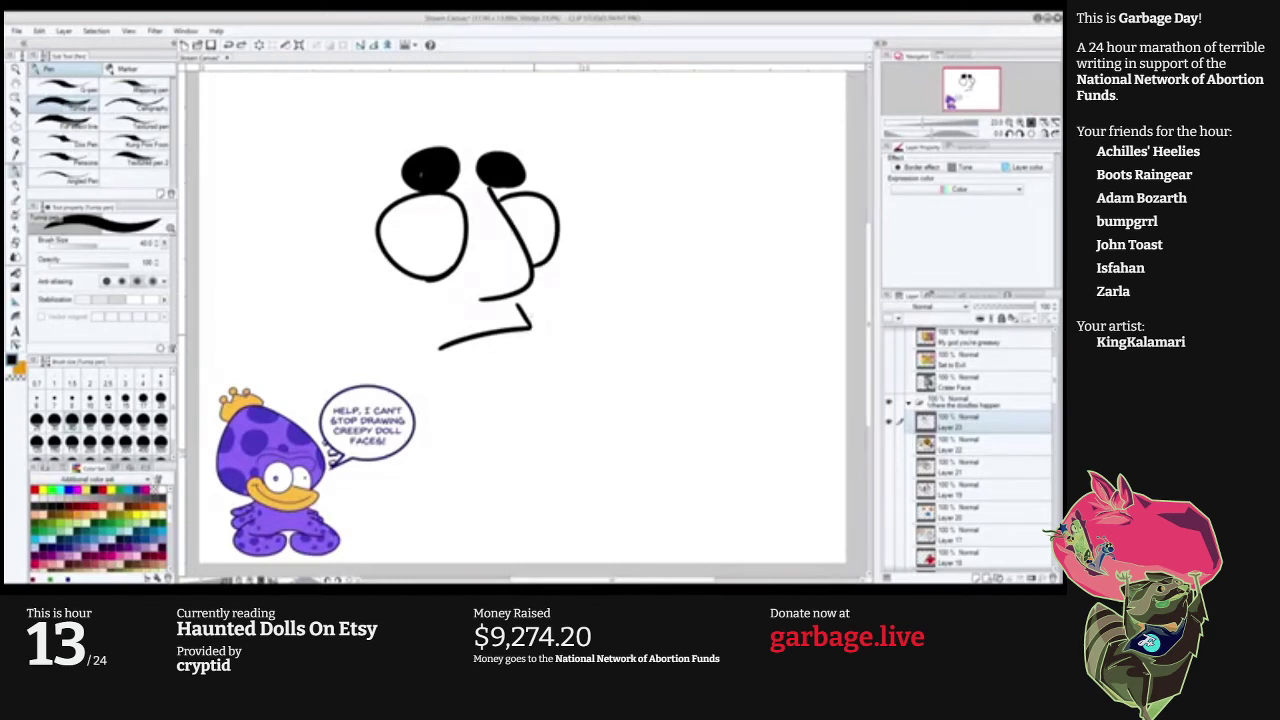
Enlarge the pen to 100 and paint a solid black open mouth with a white lower tooth area below the nose.
{"action": "key", "text": "bracketright"}
{"action": "key", "text": "bracketright"}
{"action": "key", "text": "bracketright"}
{"action": "key", "text": "bracketright"}
{"action": "key", "text": "bracketright"}
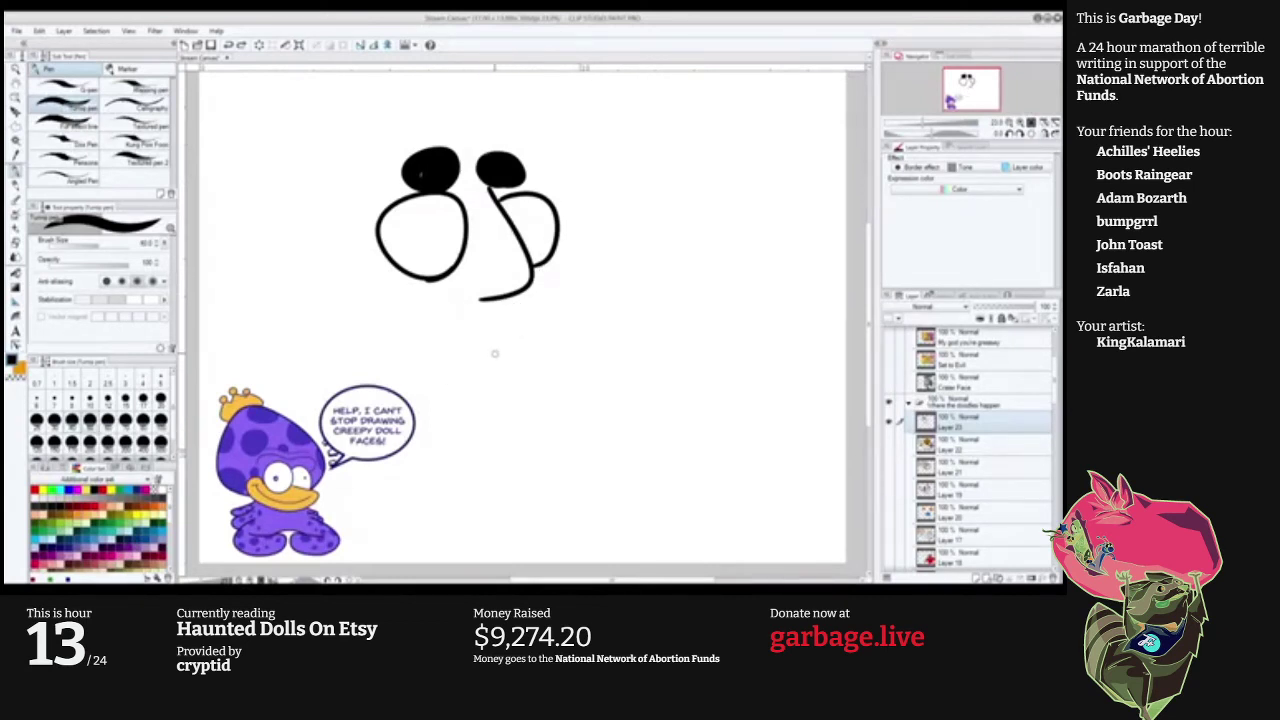
{"action": "mouse_move", "coordinate": [522, 367]}
{"action": "left_mouse_down"}
{"action": "mouse_move", "coordinate": [492, 375]}
{"action": "mouse_move", "coordinate": [470, 360]}
{"action": "mouse_move", "coordinate": [490, 345]}
{"action": "mouse_move", "coordinate": [480, 340]}
{"action": "mouse_move", "coordinate": [515, 335]}
{"action": "mouse_move", "coordinate": [474, 360]}
{"action": "mouse_move", "coordinate": [520, 358]}
{"action": "mouse_move", "coordinate": [490, 364]}
{"action": "left_mouse_up"}
{"action": "key", "text": "x"}
{"action": "left_click", "coordinate": [388, 402], "text": "alt"}
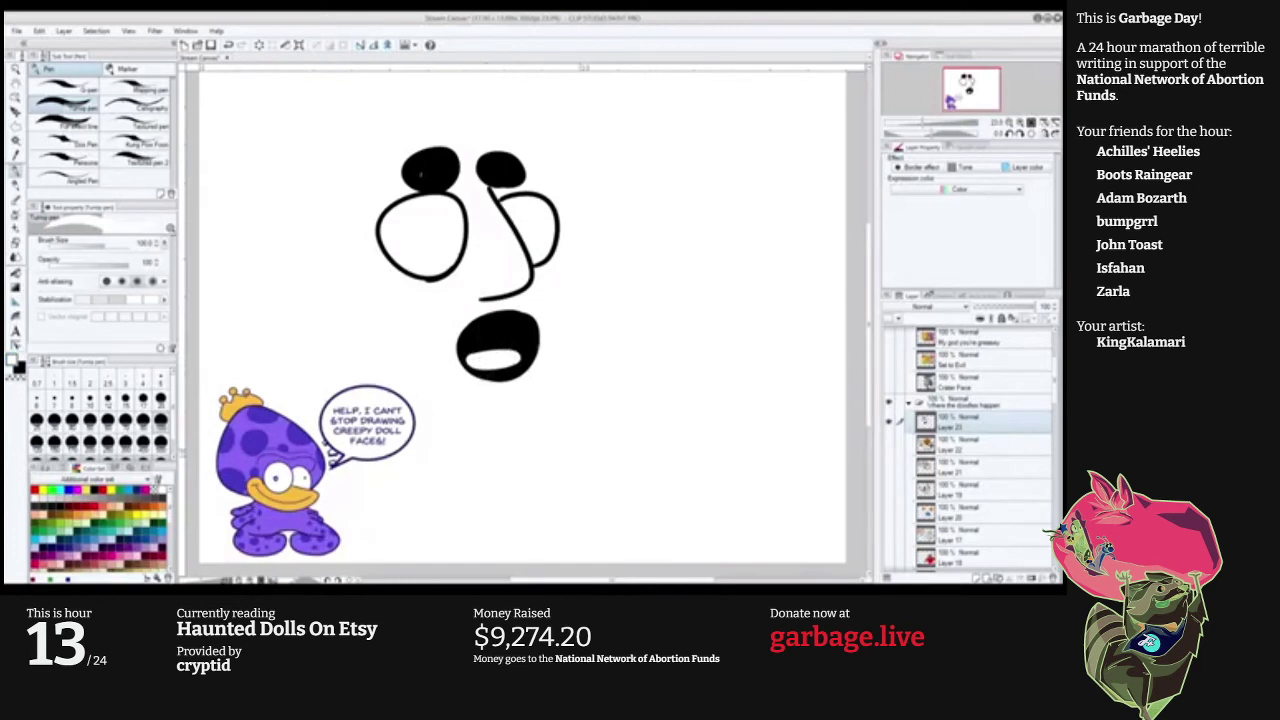
Paint thick red lips along the upper and lower edges of the black mouth.
{"action": "key", "text": "x"}
{"action": "left_click", "coordinate": [96, 506]}
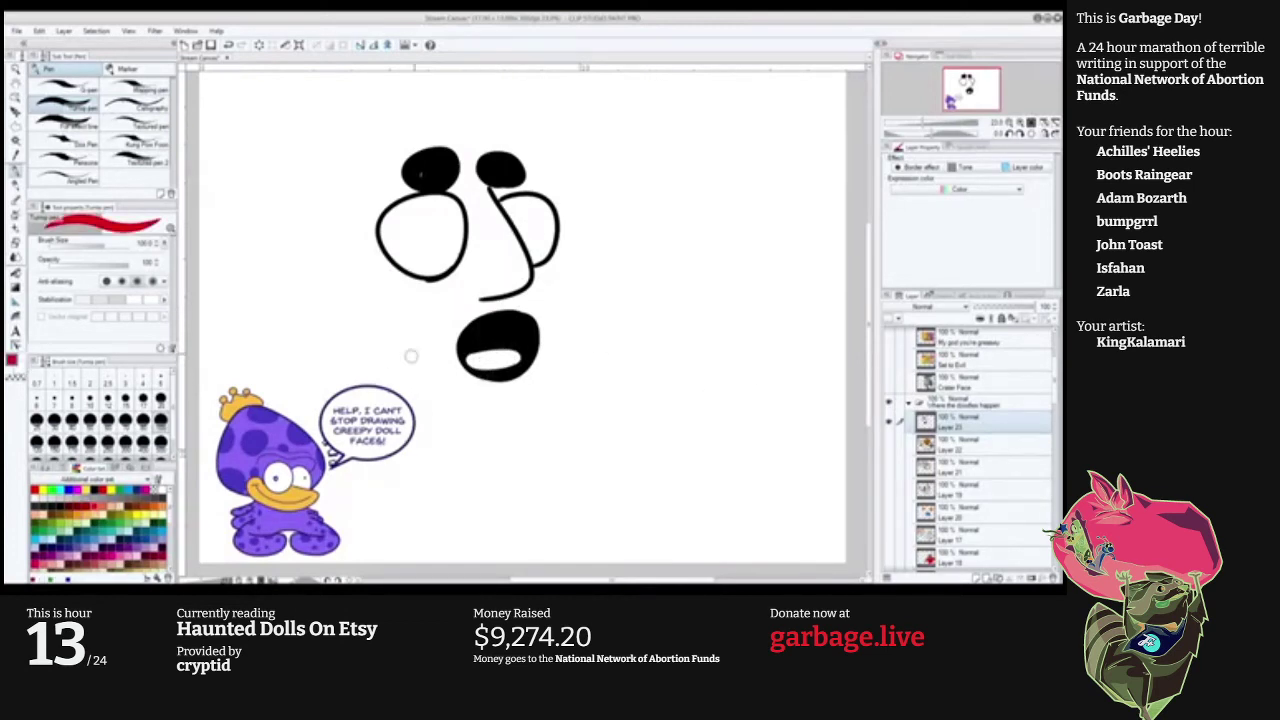
{"action": "left_click_drag", "start_coordinate": [462, 323], "coordinate": [541, 314]}
{"action": "mouse_move", "coordinate": [535, 372]}
{"action": "left_mouse_down"}
{"action": "mouse_move", "coordinate": [512, 390]}
{"action": "mouse_move", "coordinate": [476, 384]}
{"action": "mouse_move", "coordinate": [506, 382]}
{"action": "left_mouse_up"}
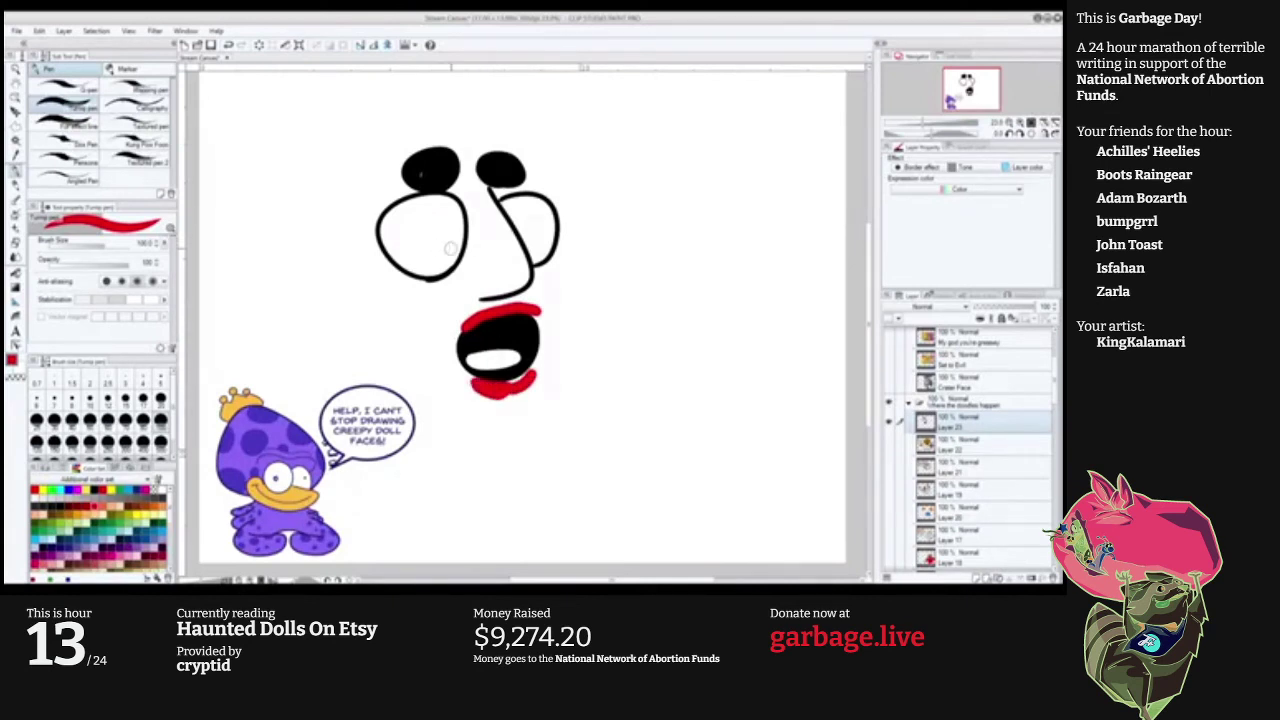
Reduce the pen to 70 and draw a red spiral inside each of the two outlined eyes.
{"action": "key", "text": "["}
{"action": "mouse_move", "coordinate": [436, 238]}
{"action": "left_mouse_down"}
{"action": "mouse_move", "coordinate": [406, 240]}
{"action": "mouse_move", "coordinate": [442, 218]}
{"action": "mouse_move", "coordinate": [426, 231]}
{"action": "mouse_move", "coordinate": [441, 237]}
{"action": "mouse_move", "coordinate": [402, 235]}
{"action": "mouse_move", "coordinate": [444, 216]}
{"action": "left_mouse_up"}
{"action": "key", "text": "ctrl+z"}
{"action": "mouse_move", "coordinate": [536, 217]}
{"action": "left_mouse_down"}
{"action": "mouse_move", "coordinate": [522, 232]}
{"action": "mouse_move", "coordinate": [552, 214]}
{"action": "left_mouse_up"}
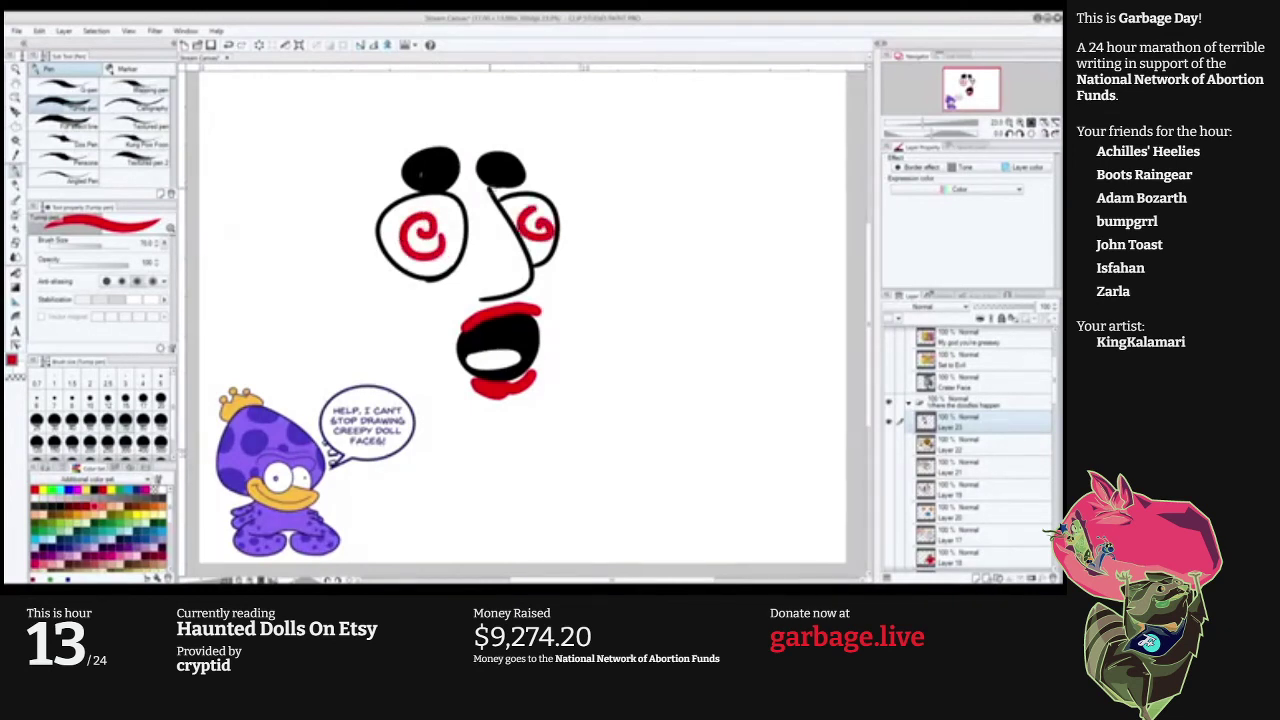
Add a red iris with a small black pupil to each of the solid black ovals above the eyes.
{"action": "left_click_drag", "start_coordinate": [442, 175], "coordinate": [419, 174]}
{"action": "key", "text": "ctrl+z"}
{"action": "key", "text": "ctrl+z"}
{"action": "key", "text": "ctrl+y"}
{"action": "left_click_drag", "start_coordinate": [512, 172], "coordinate": [508, 171]}
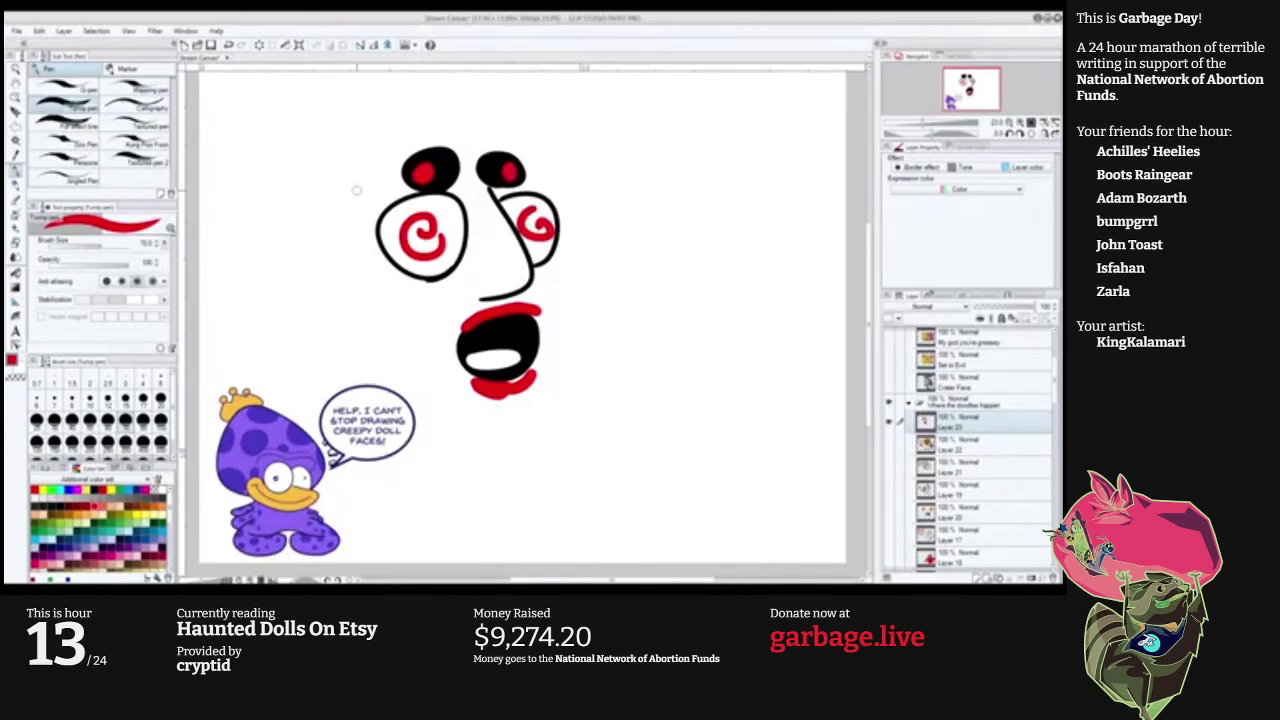
{"action": "key", "text": "x"}
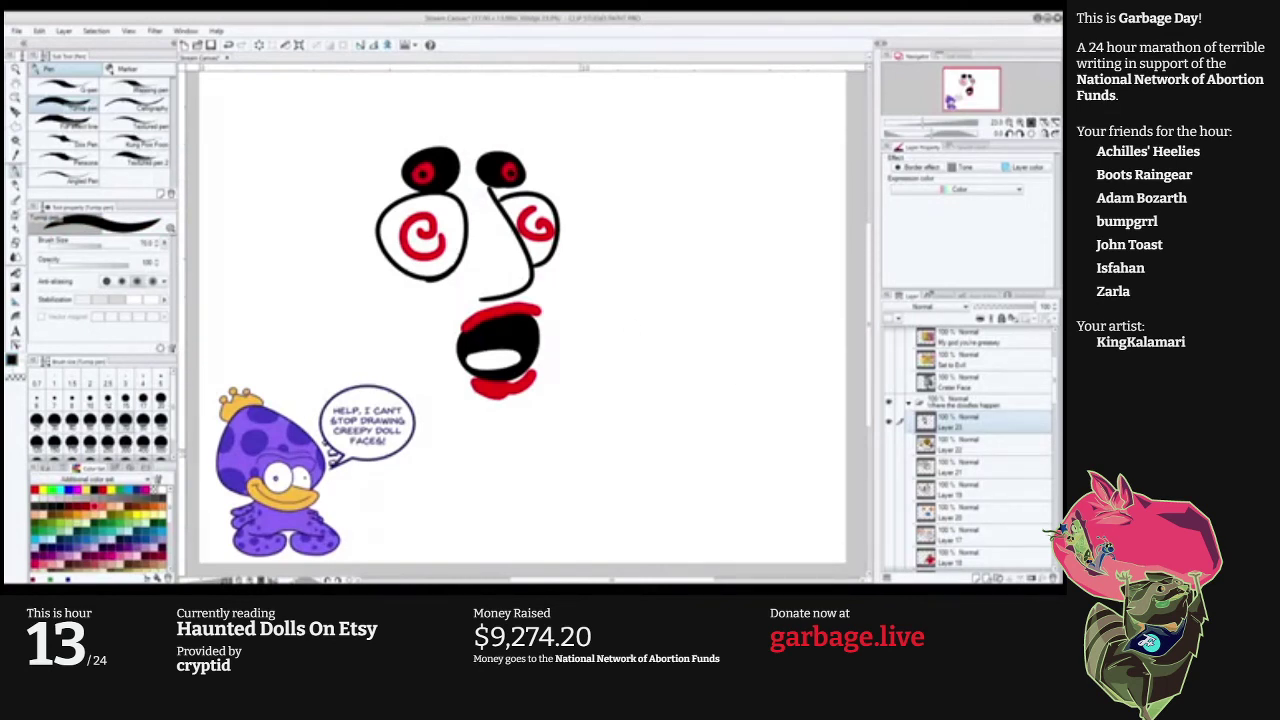
Display the earlier doodle on Layer 12 for a look and hide it again.
{"action": "scroll", "coordinate": [970, 450], "scroll_direction": "down", "scroll_amount": 5}
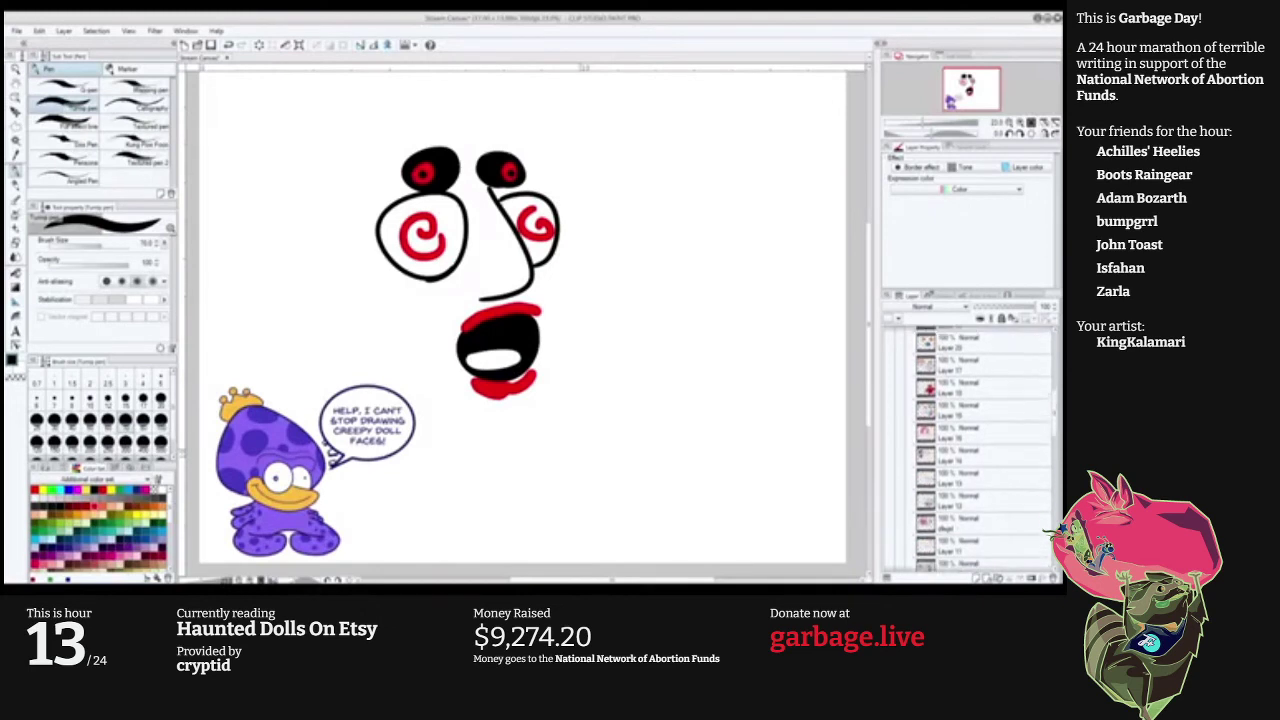
{"action": "left_click", "coordinate": [985, 501]}
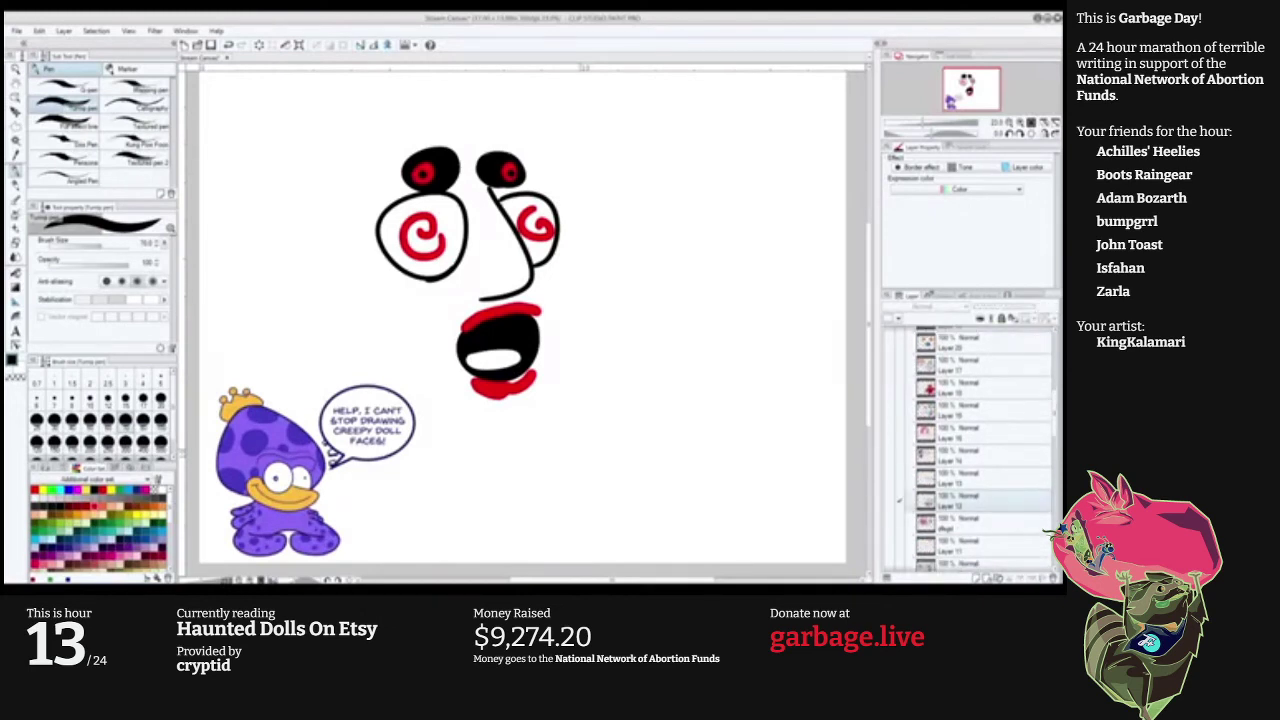
{"action": "left_click", "coordinate": [889, 500]}
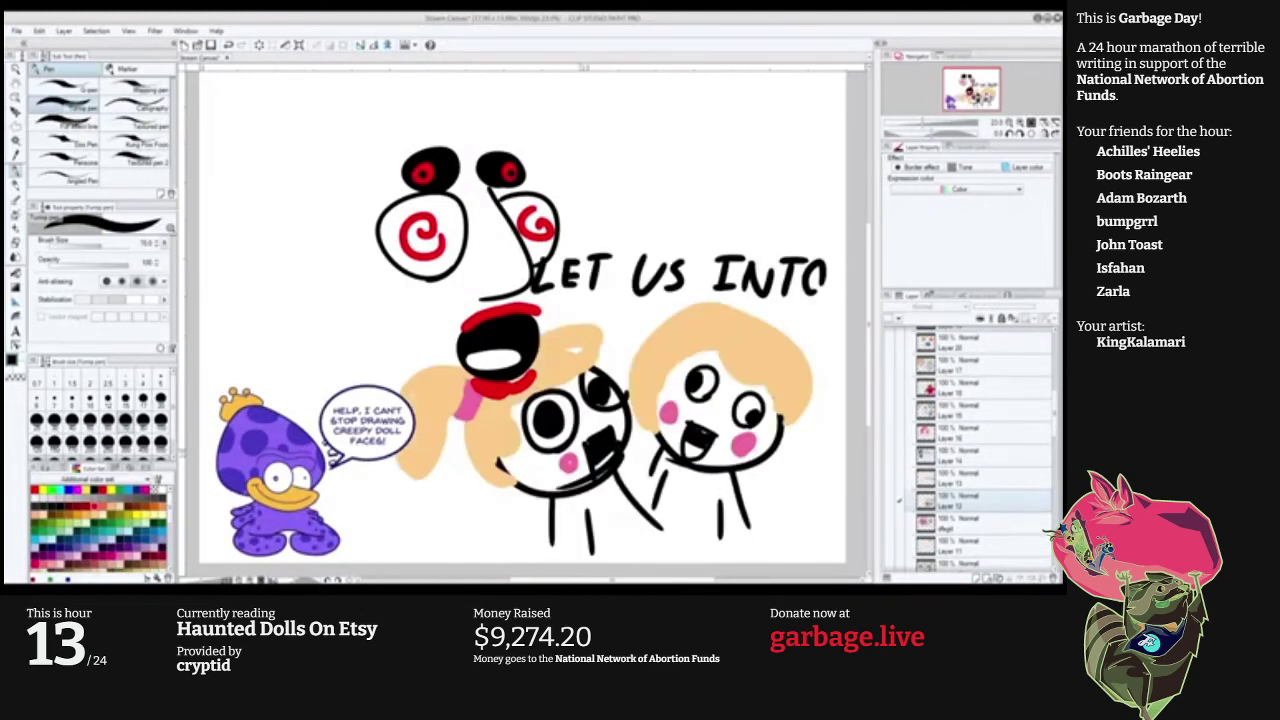
{"action": "left_click", "coordinate": [892, 500]}
{"action": "scroll", "coordinate": [960, 460], "scroll_direction": "down", "scroll_amount": 2}
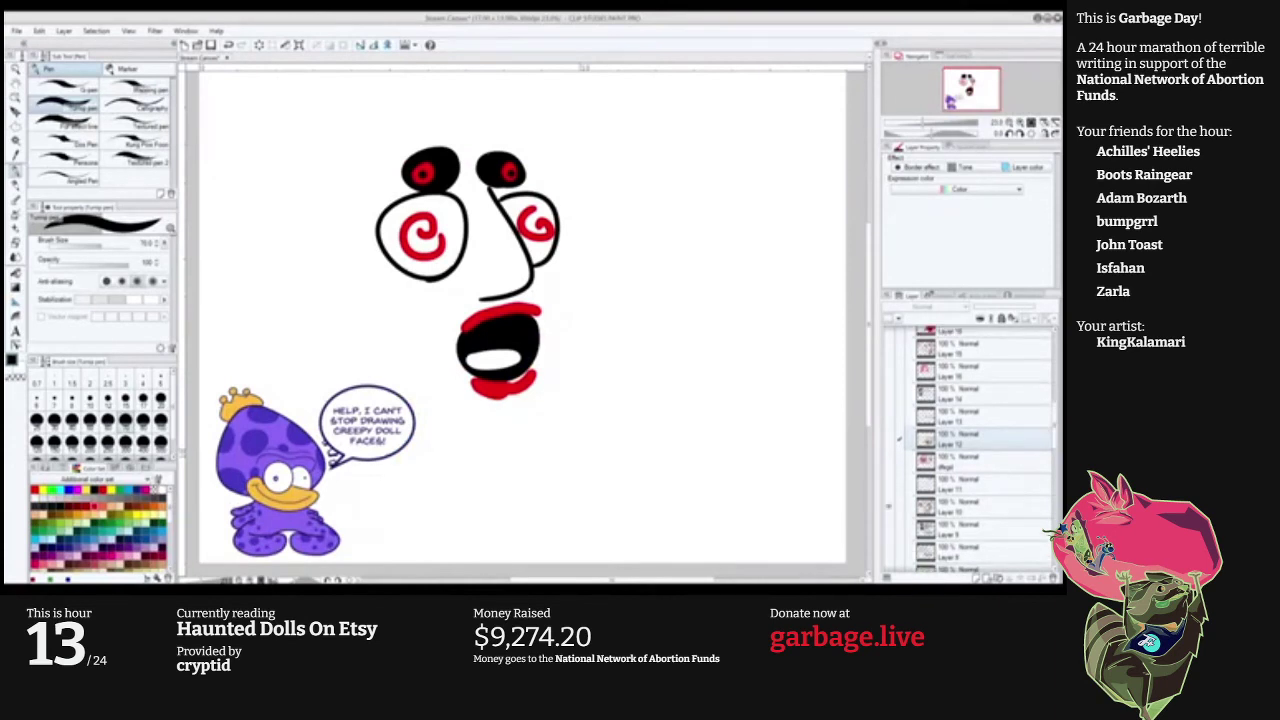
Hide Layer 23 and the older doodle layer with the doll captions, and add a blank layer atop the doodles folder.
{"action": "scroll", "coordinate": [960, 450], "scroll_direction": "up", "scroll_amount": 7}
{"action": "left_click", "coordinate": [985, 421]}
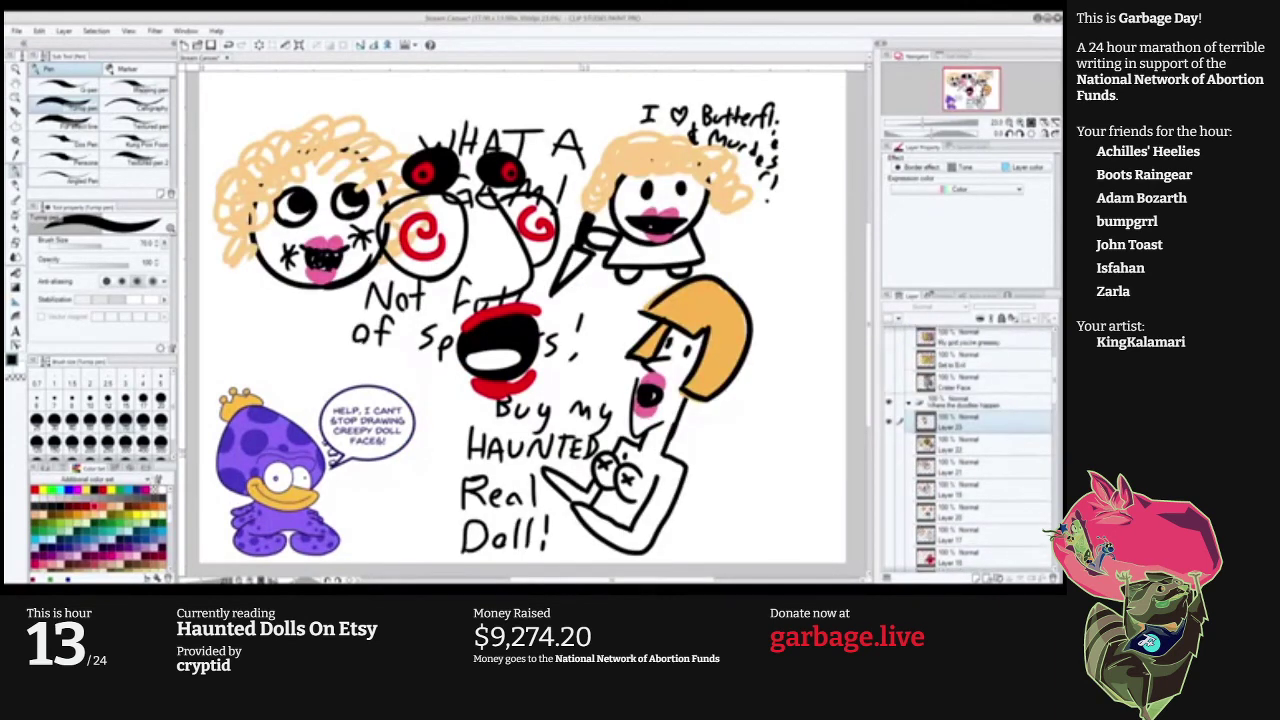
{"action": "left_click", "coordinate": [889, 422]}
{"action": "scroll", "coordinate": [970, 450], "scroll_direction": "down", "scroll_amount": 2}
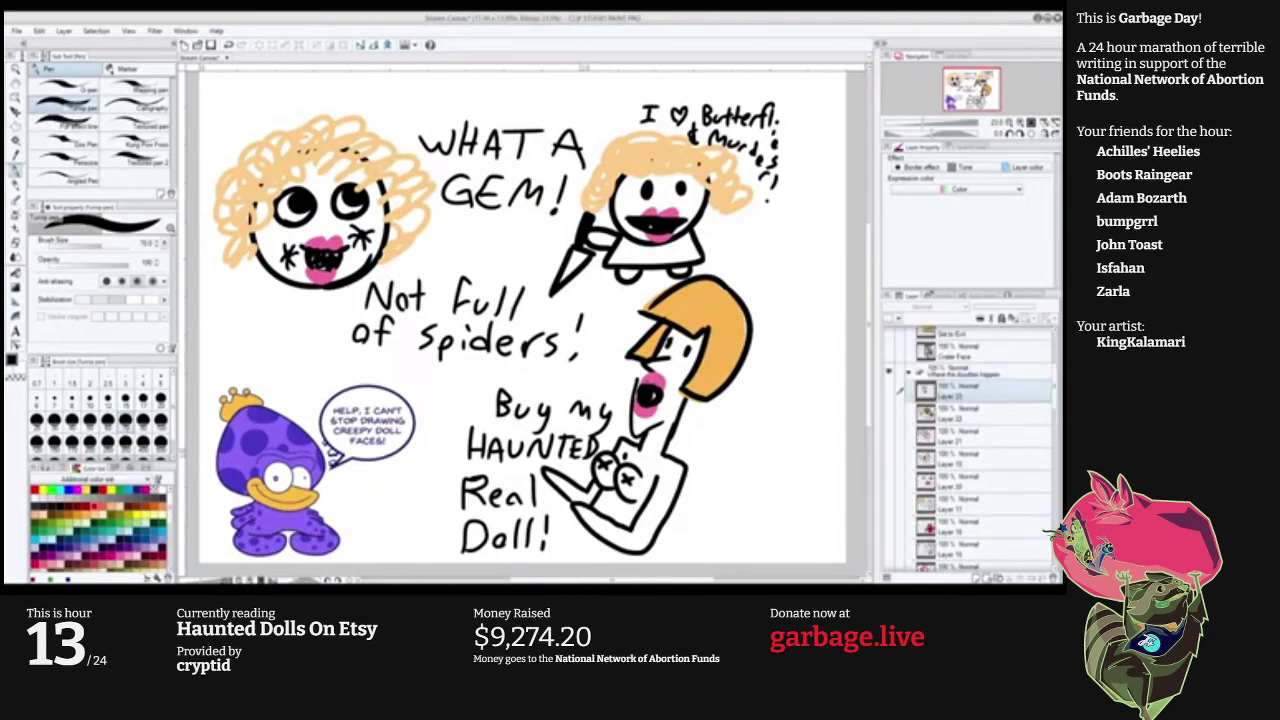
{"action": "scroll", "coordinate": [899, 389], "scroll_direction": "down", "scroll_amount": 5}
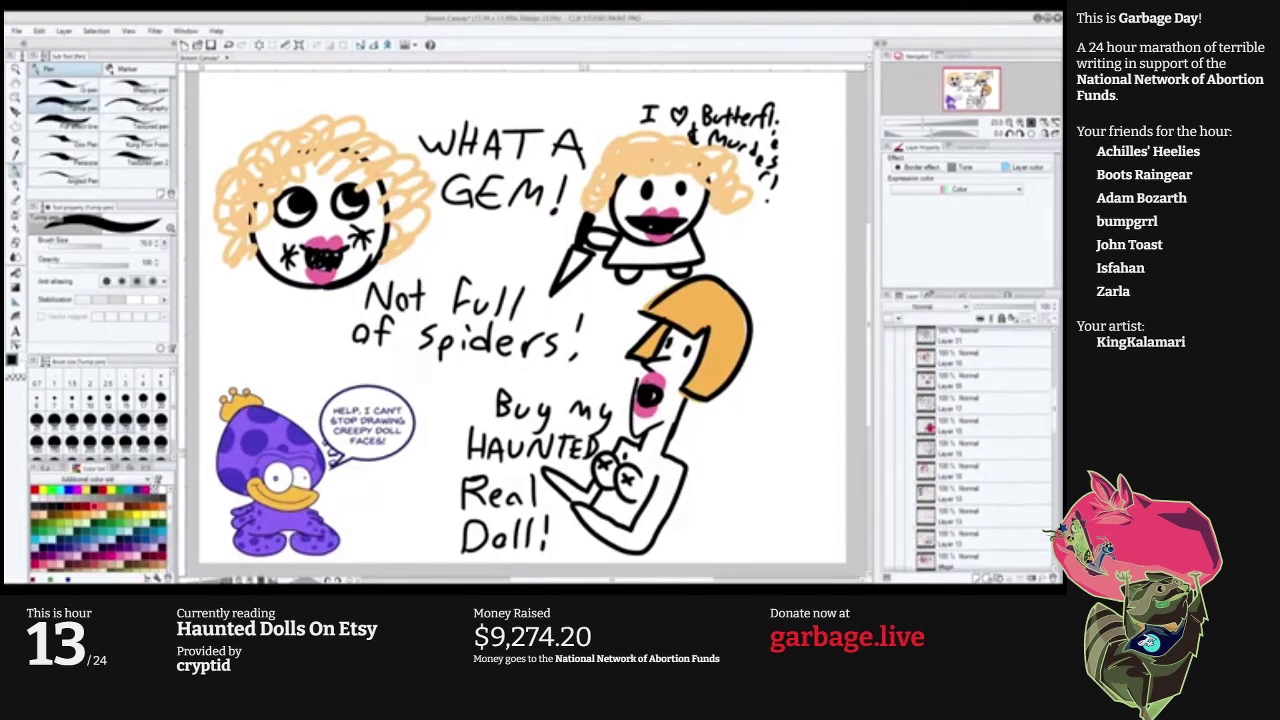
{"action": "scroll", "coordinate": [888, 528], "scroll_direction": "down", "scroll_amount": 4}
{"action": "left_click", "coordinate": [888, 528]}
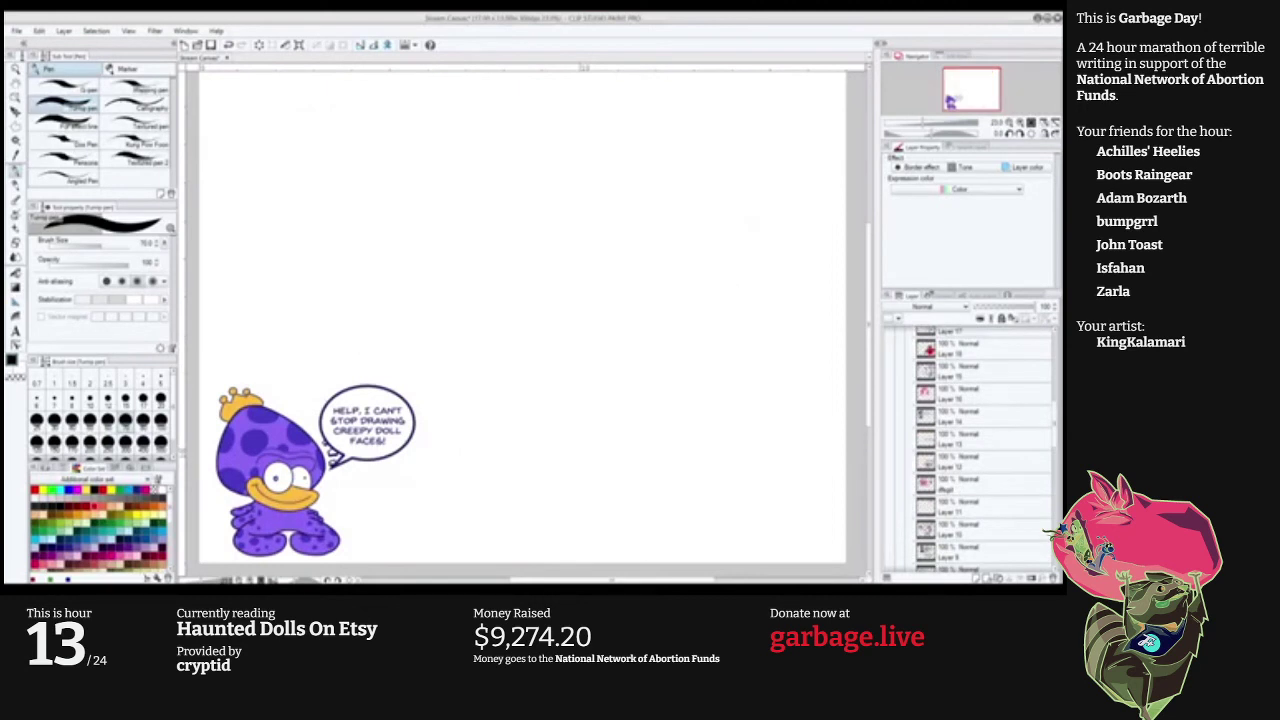
{"action": "scroll", "coordinate": [888, 528], "scroll_direction": "up", "scroll_amount": 7}
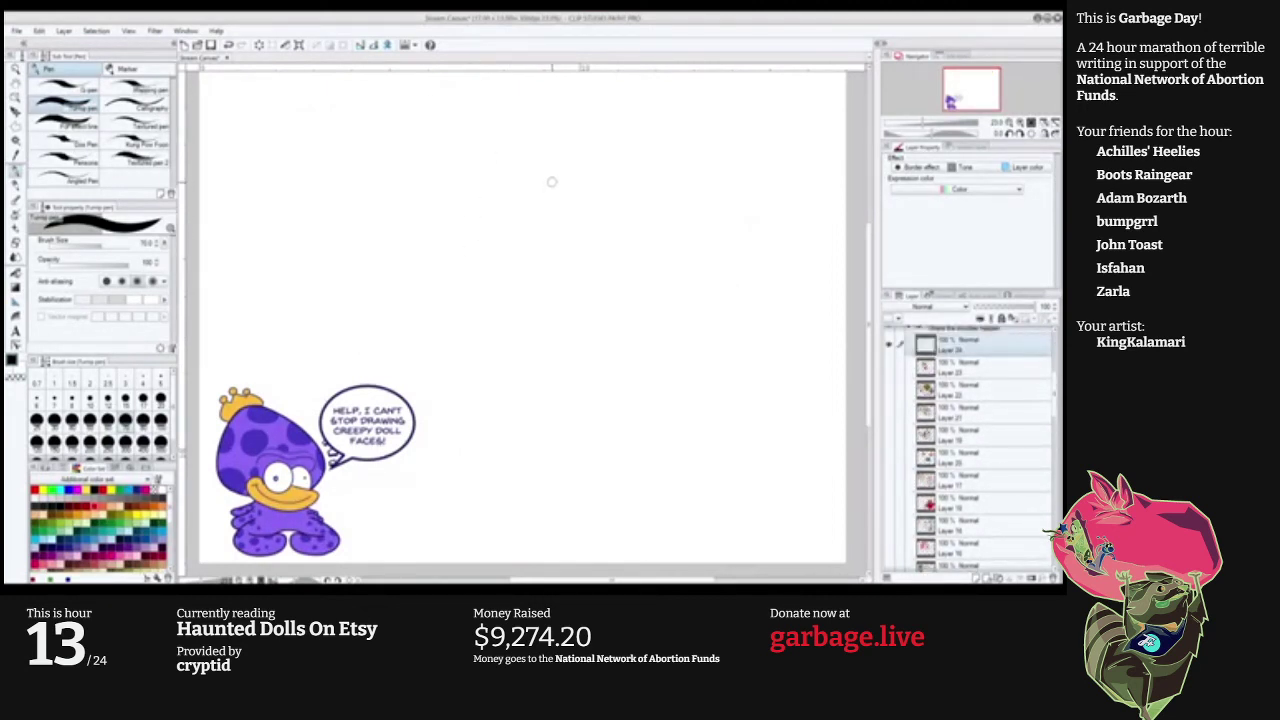
Draw a round black head outline in the upper middle, with solid black eye sockets and a boxy open mouth.
{"action": "mouse_move", "coordinate": [540, 224]}
{"action": "left_mouse_down"}
{"action": "mouse_move", "coordinate": [566, 226]}
{"action": "mouse_move", "coordinate": [510, 252]}
{"action": "mouse_move", "coordinate": [575, 245]}
{"action": "left_mouse_up"}
{"action": "key", "text": "ctrl+z"}
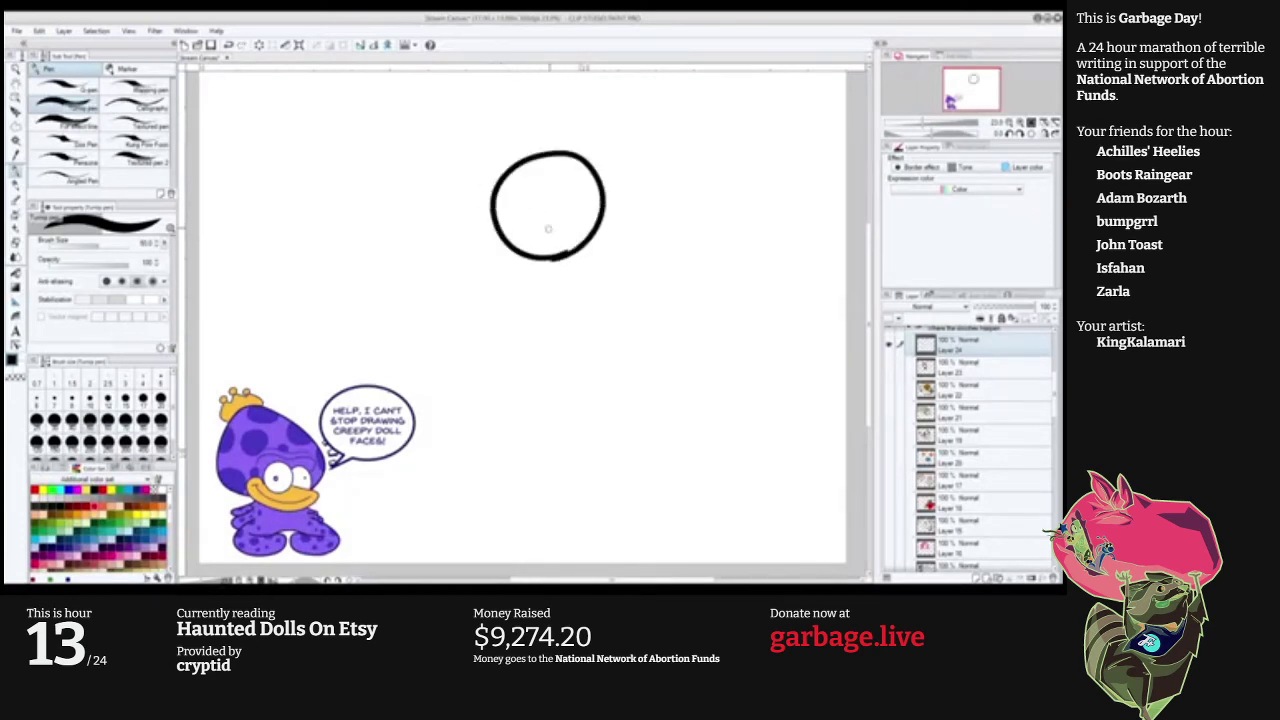
{"action": "mouse_move", "coordinate": [533, 194]}
{"action": "left_mouse_down"}
{"action": "mouse_move", "coordinate": [594, 206]}
{"action": "mouse_move", "coordinate": [606, 184]}
{"action": "mouse_move", "coordinate": [588, 200]}
{"action": "mouse_move", "coordinate": [512, 180]}
{"action": "left_mouse_up"}
{"action": "key", "text": "ctrl+z"}
{"action": "key", "text": "ctrl+z"}
{"action": "mouse_move", "coordinate": [596, 198]}
{"action": "left_mouse_down"}
{"action": "mouse_move", "coordinate": [580, 184]}
{"action": "mouse_move", "coordinate": [590, 200]}
{"action": "mouse_move", "coordinate": [560, 242]}
{"action": "mouse_move", "coordinate": [534, 243]}
{"action": "mouse_move", "coordinate": [559, 257]}
{"action": "mouse_move", "coordinate": [530, 253]}
{"action": "mouse_move", "coordinate": [543, 228]}
{"action": "mouse_move", "coordinate": [565, 234]}
{"action": "left_mouse_up"}
{"action": "key", "text": "ctrl+z"}
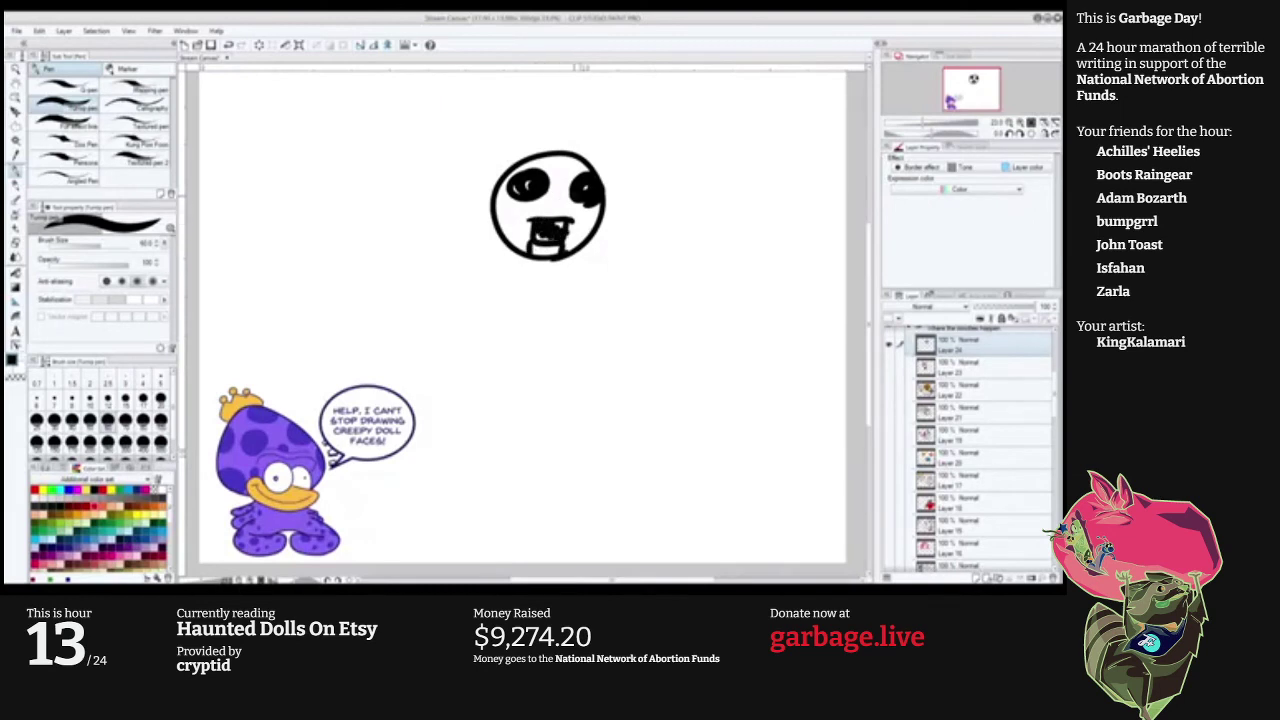
Paint a white eyeball with a black pupil inside each of the head's black eye sockets.
{"action": "key", "text": "x"}
{"action": "mouse_move", "coordinate": [518, 190]}
{"action": "left_mouse_down"}
{"action": "mouse_move", "coordinate": [592, 194]}
{"action": "mouse_move", "coordinate": [530, 192]}
{"action": "left_mouse_up"}
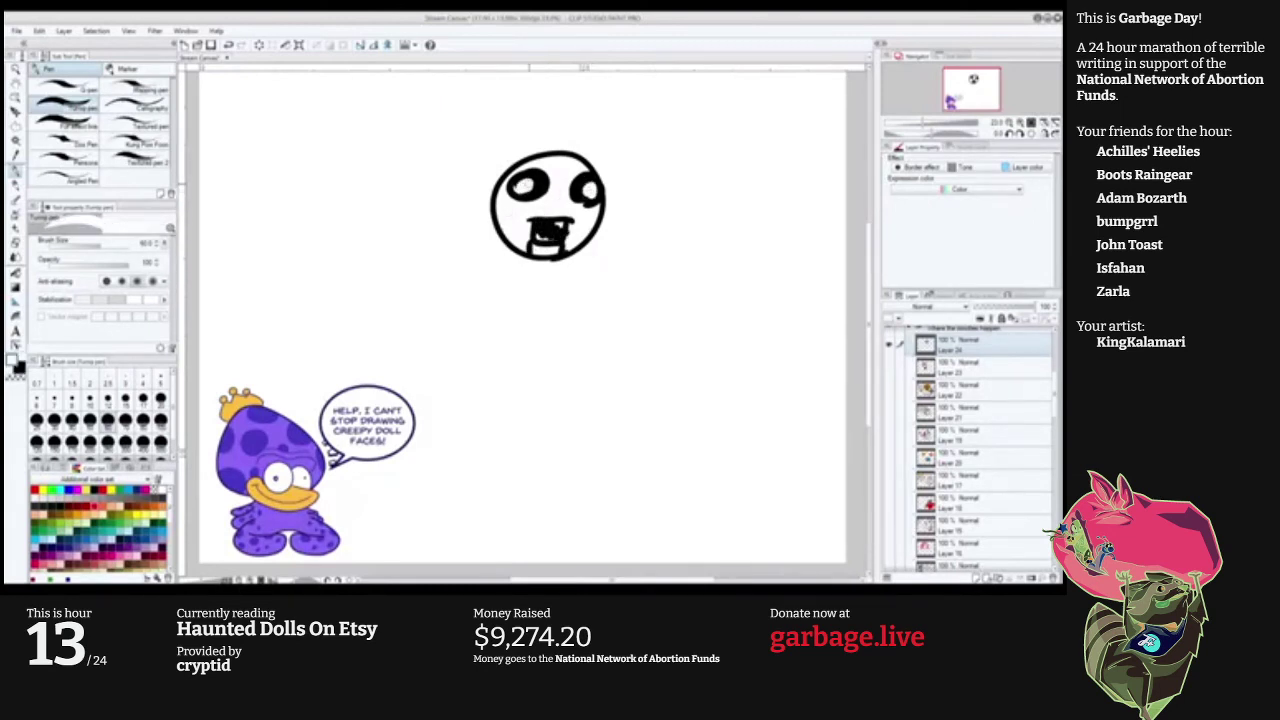
{"action": "key", "text": "x"}
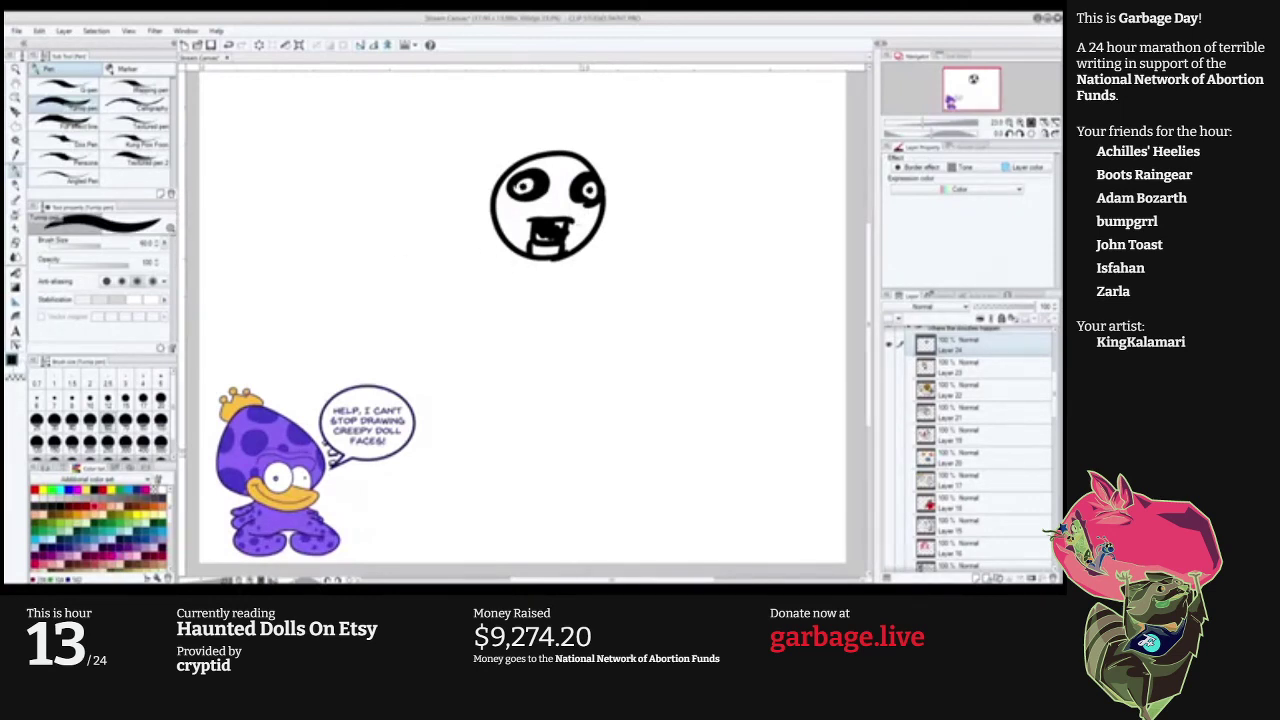
Paint pink lips around the mouth on a new layer beneath Layer 24, and make Layer 24 active again.
{"action": "left_click", "coordinate": [130, 562]}
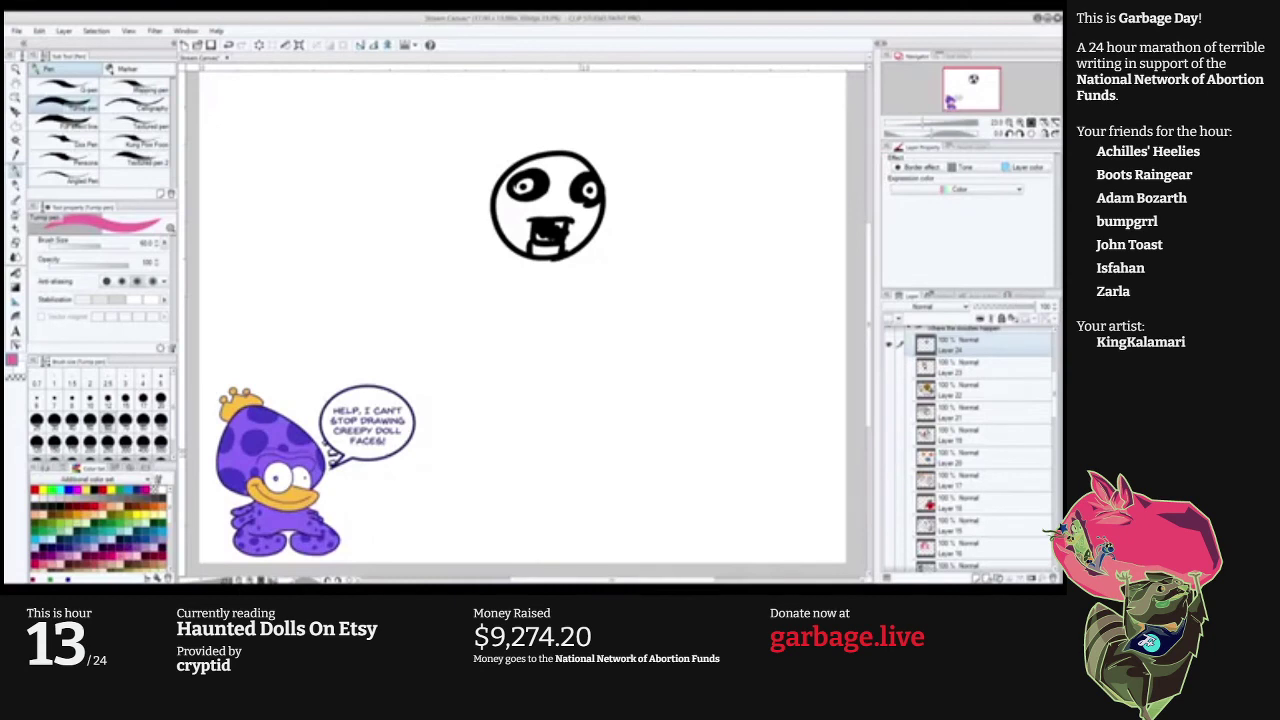
{"action": "key", "text": "ctrl+shift+n"}
{"action": "left_click_drag", "start_coordinate": [985, 346], "coordinate": [985, 377]}
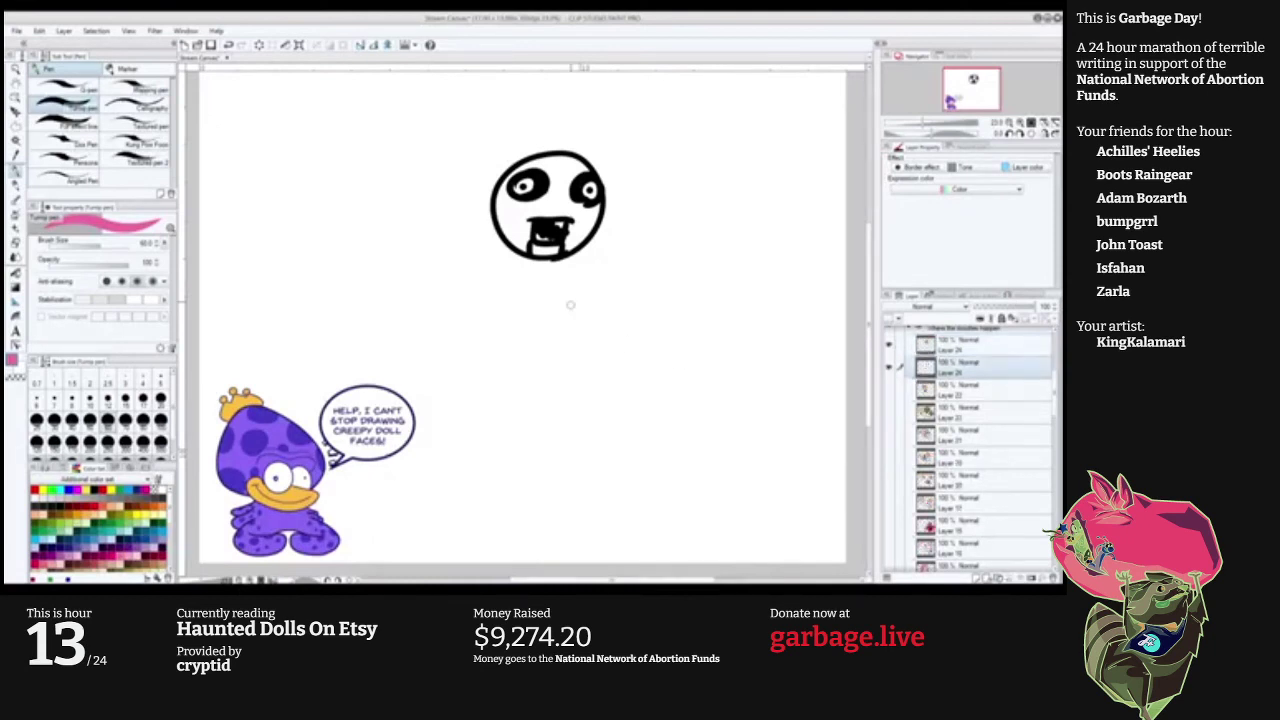
{"action": "mouse_move", "coordinate": [532, 212]}
{"action": "left_mouse_down"}
{"action": "mouse_move", "coordinate": [563, 213]}
{"action": "mouse_move", "coordinate": [560, 247]}
{"action": "left_mouse_up"}
{"action": "left_click", "coordinate": [985, 345]}
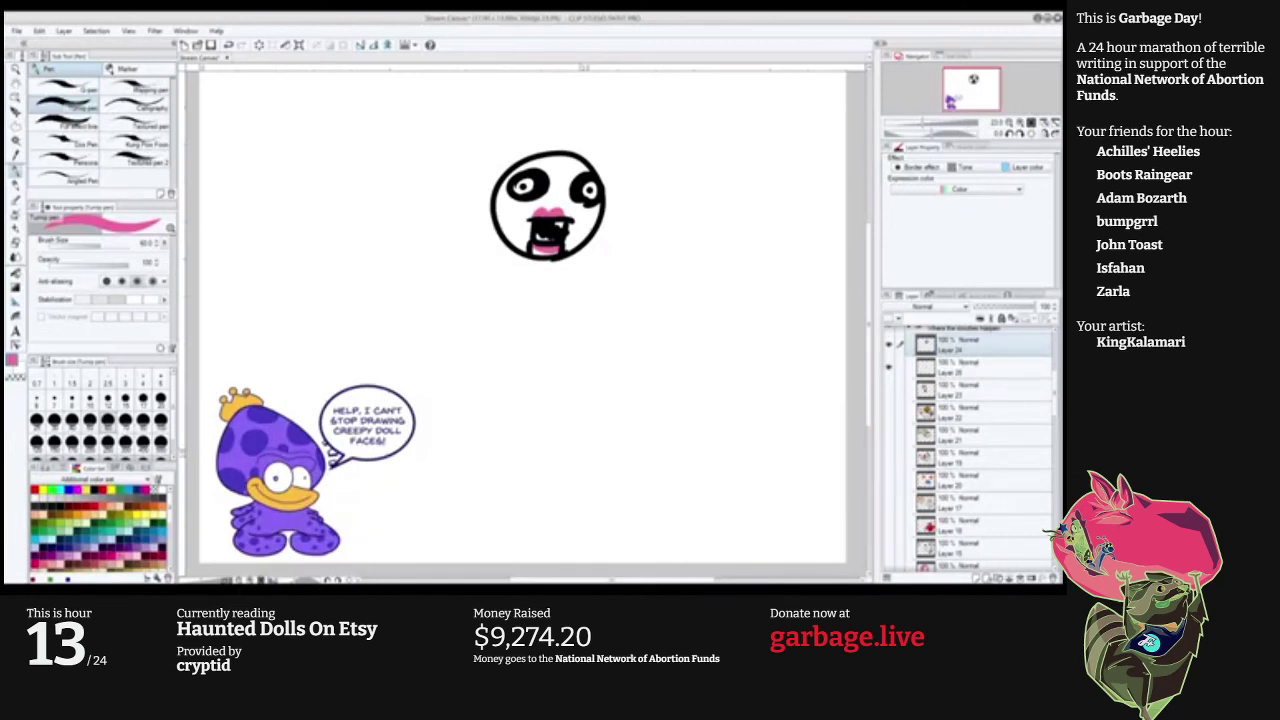
Draw the doll's neck and short shoulder lines below the head in black with a size 40 pen.
{"action": "left_click", "coordinate": [60, 506]}
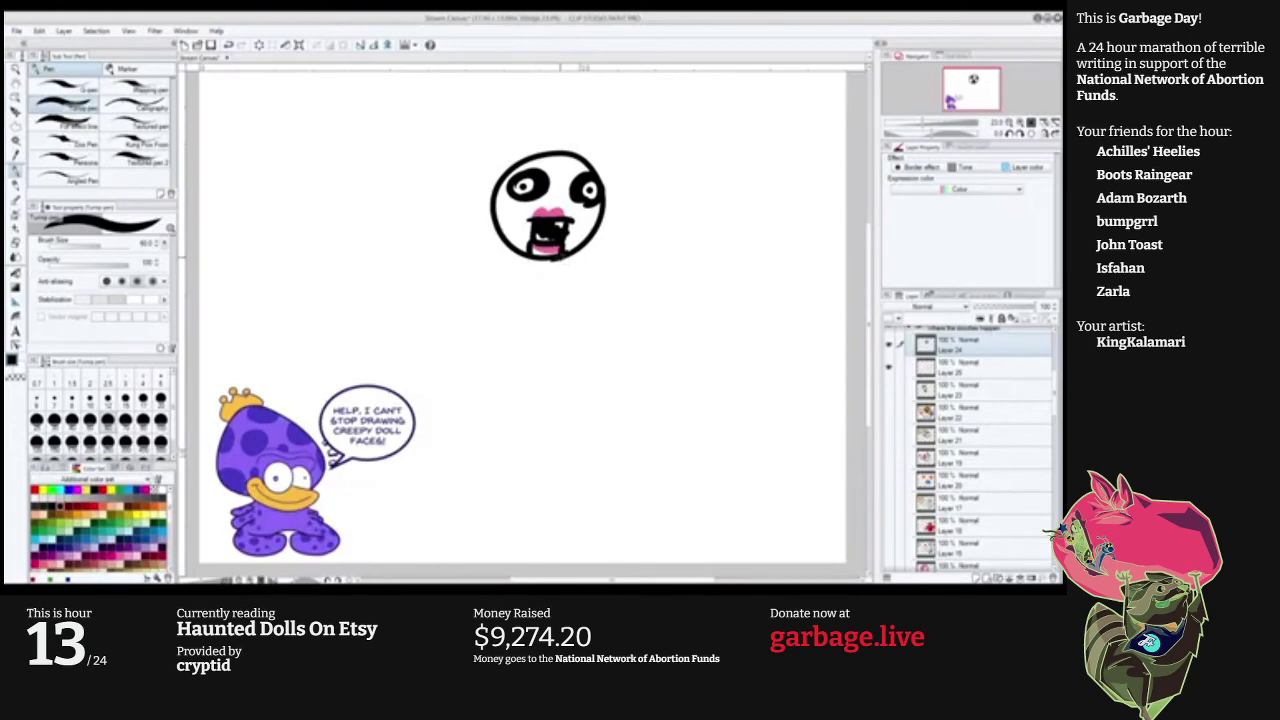
{"action": "mouse_move", "coordinate": [556, 252]}
{"action": "left_mouse_down"}
{"action": "mouse_move", "coordinate": [555, 276]}
{"action": "mouse_move", "coordinate": [527, 277]}
{"action": "left_mouse_up"}
{"action": "key", "text": "ctrl+z"}
{"action": "key", "text": "ctrl+z"}
{"action": "key", "text": "ctrl+y"}
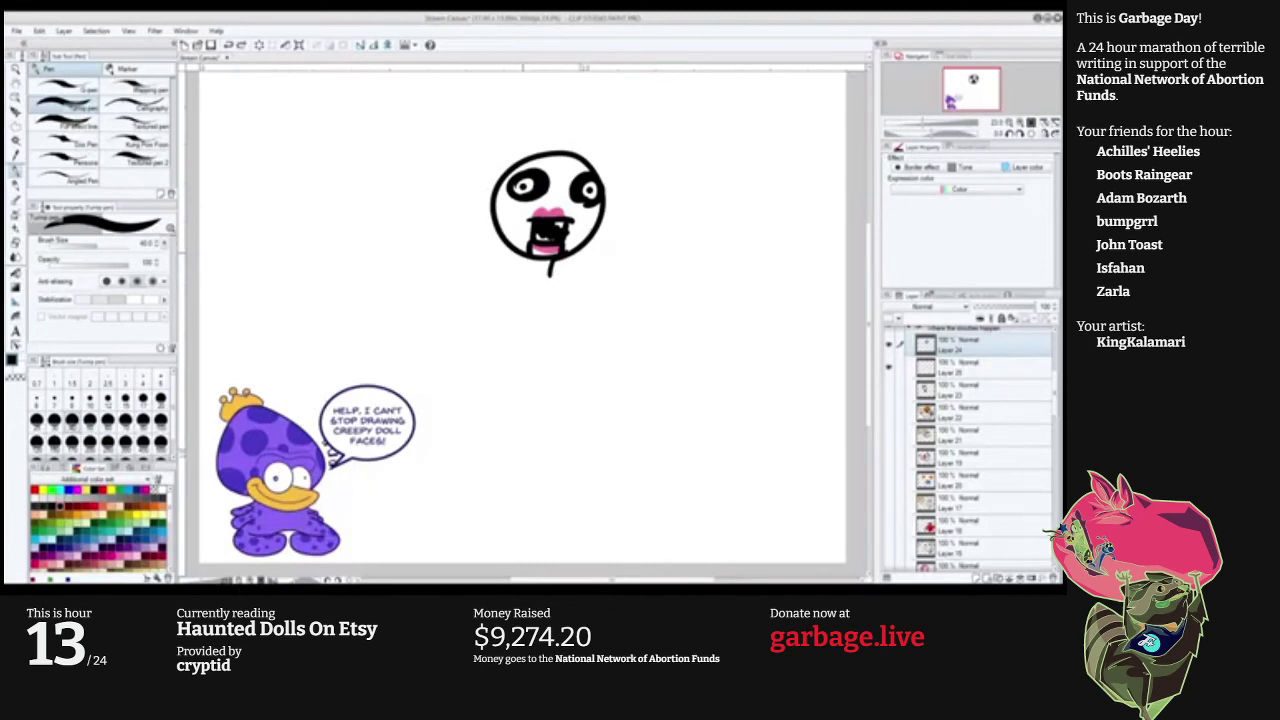
{"action": "key", "text": "ctrl+y"}
{"action": "mouse_move", "coordinate": [550, 272]}
{"action": "left_mouse_down"}
{"action": "mouse_move", "coordinate": [574, 290]}
{"action": "mouse_move", "coordinate": [500, 267]}
{"action": "left_mouse_up"}
{"action": "left_click_drag", "start_coordinate": [573, 285], "coordinate": [576, 342]}
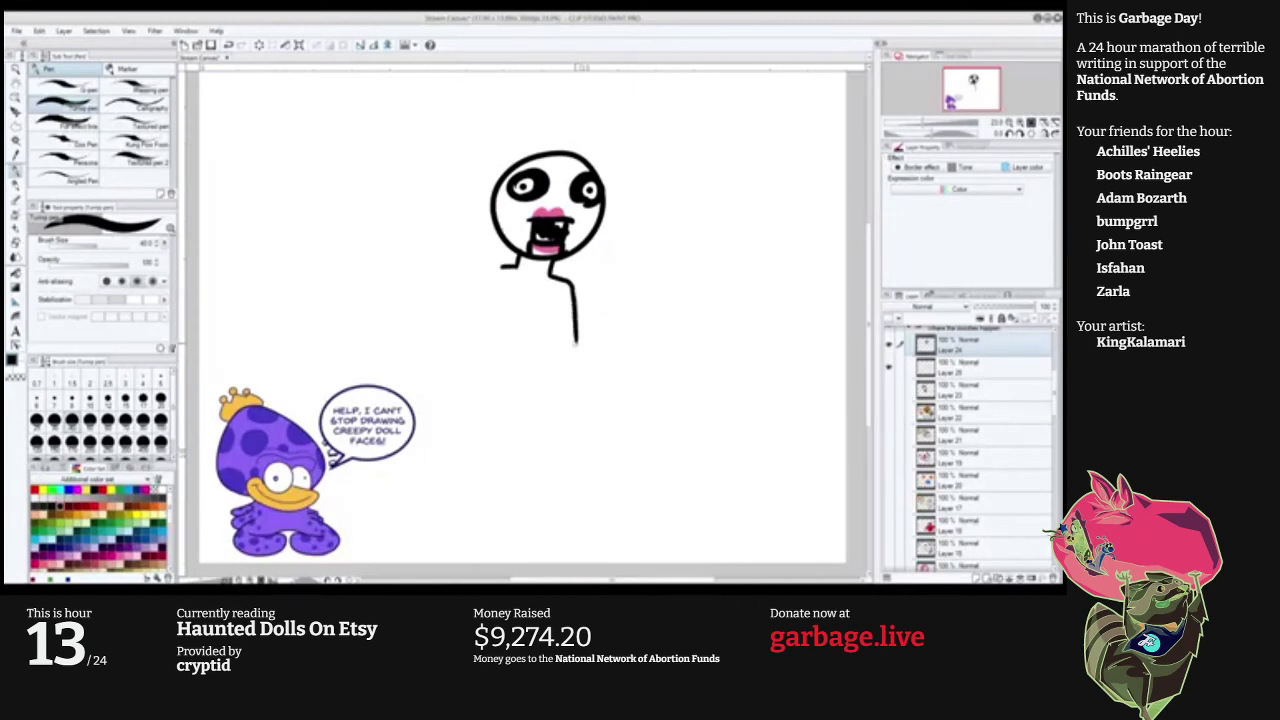
{"action": "key", "text": "ctrl+z"}
Increase the pen to 50 and draw a bent, pointed arm extending from the doll's right-hand shoulder on the canvas.
{"action": "key", "text": "bracketright"}
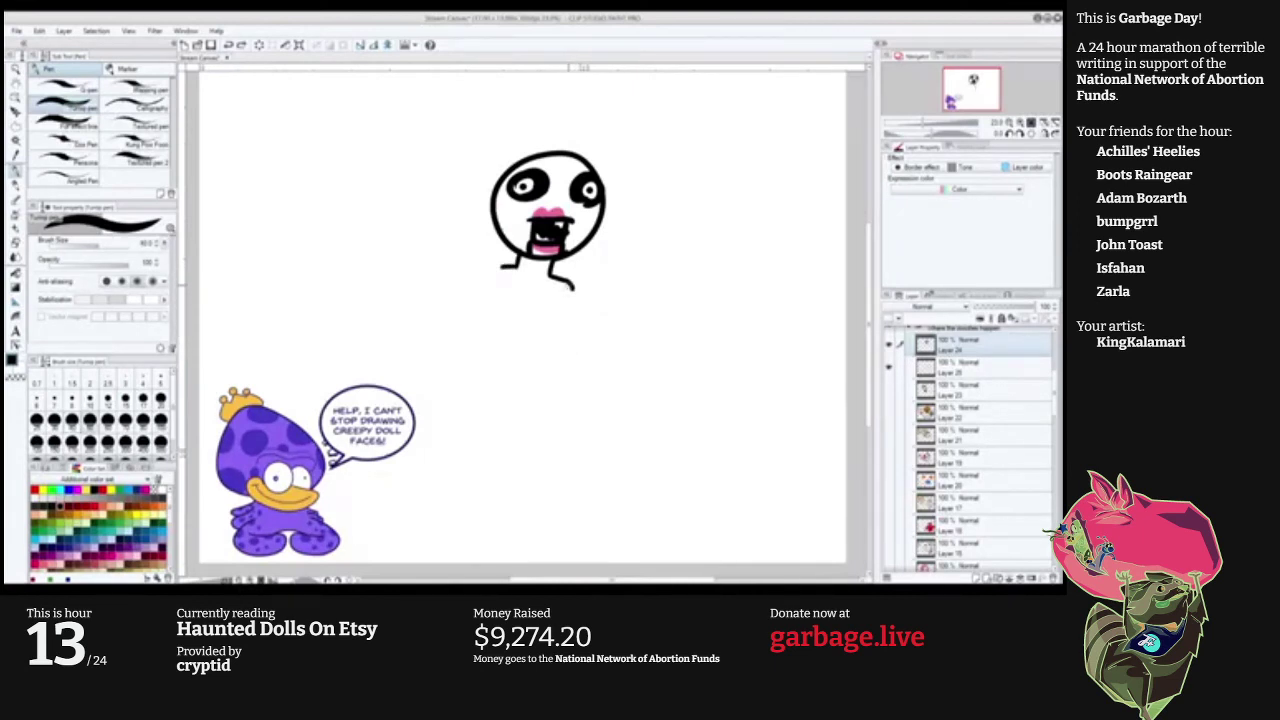
{"action": "left_click_drag", "start_coordinate": [567, 285], "coordinate": [590, 328]}
{"action": "key", "text": "ctrl+z"}
{"action": "mouse_move", "coordinate": [568, 281]}
{"action": "left_mouse_down"}
{"action": "mouse_move", "coordinate": [600, 343]}
{"action": "mouse_move", "coordinate": [662, 291]}
{"action": "mouse_move", "coordinate": [612, 370]}
{"action": "left_mouse_up"}
Draw two round breasts marked with X shapes and a raised, pointed arm on the doll's other side.
{"action": "left_click_drag", "start_coordinate": [560, 294], "coordinate": [578, 340]}
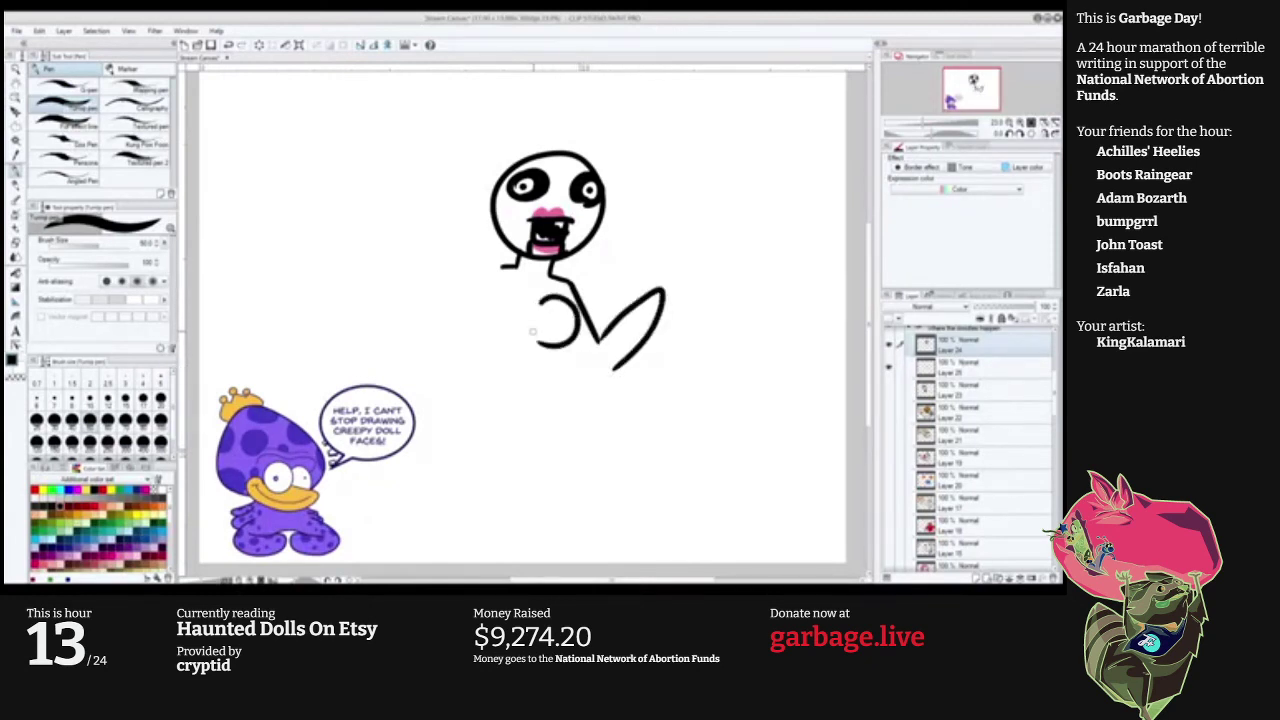
{"action": "mouse_move", "coordinate": [514, 278]}
{"action": "left_mouse_down"}
{"action": "mouse_move", "coordinate": [512, 326]}
{"action": "mouse_move", "coordinate": [570, 331]}
{"action": "mouse_move", "coordinate": [496, 310]}
{"action": "left_mouse_up"}
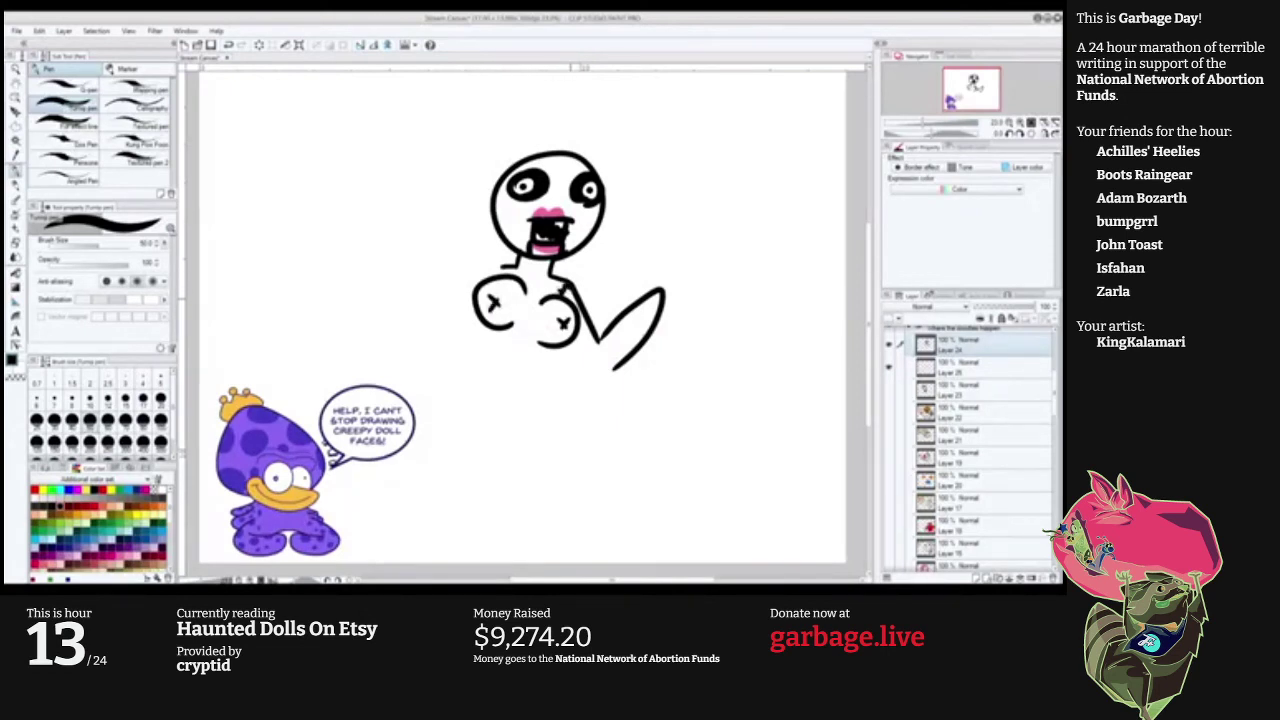
{"action": "mouse_move", "coordinate": [502, 267]}
{"action": "left_mouse_down"}
{"action": "mouse_move", "coordinate": [494, 282]}
{"action": "mouse_move", "coordinate": [501, 265]}
{"action": "mouse_move", "coordinate": [392, 256]}
{"action": "mouse_move", "coordinate": [460, 352]}
{"action": "mouse_move", "coordinate": [490, 326]}
{"action": "left_mouse_up"}
{"action": "key", "text": "ctrl+z"}
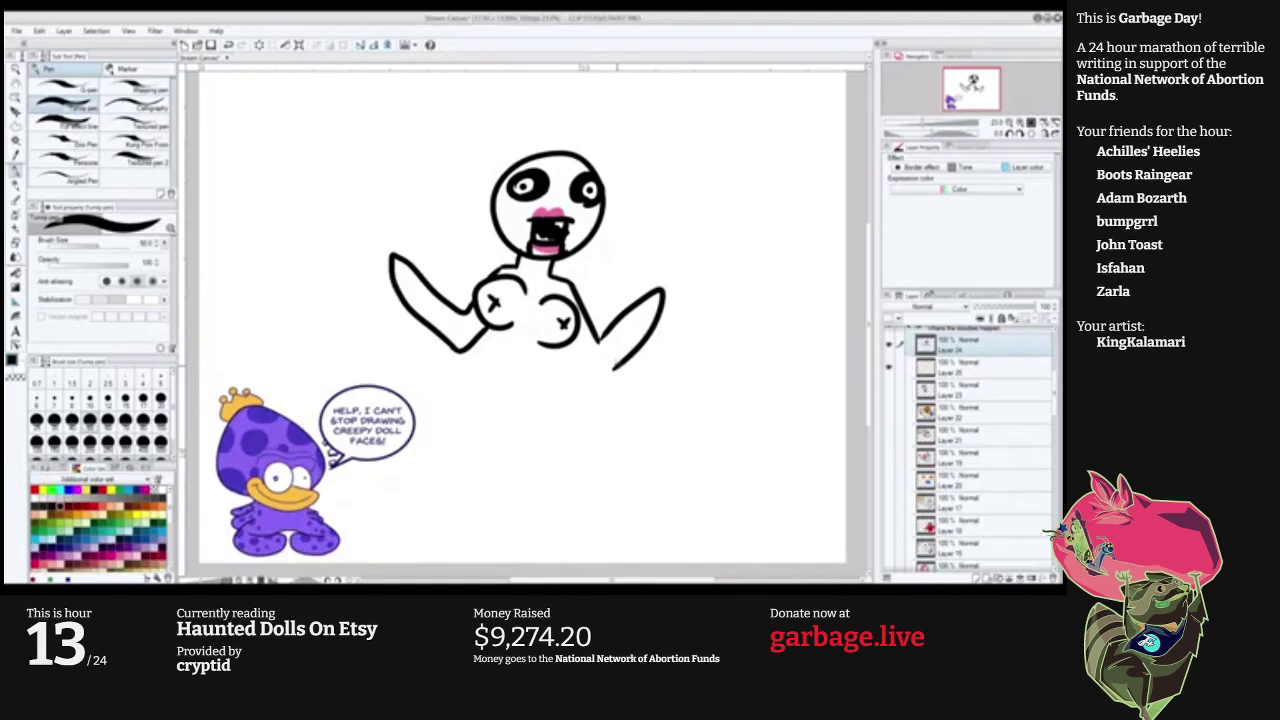
Close the right-hand arm's outline and draw the doll's waist, hips and two long pointed legs.
{"action": "mouse_move", "coordinate": [611, 362]}
{"action": "left_mouse_down"}
{"action": "mouse_move", "coordinate": [572, 342]}
{"action": "mouse_move", "coordinate": [541, 360]}
{"action": "mouse_move", "coordinate": [498, 342]}
{"action": "mouse_move", "coordinate": [431, 508]}
{"action": "mouse_move", "coordinate": [493, 439]}
{"action": "left_mouse_up"}
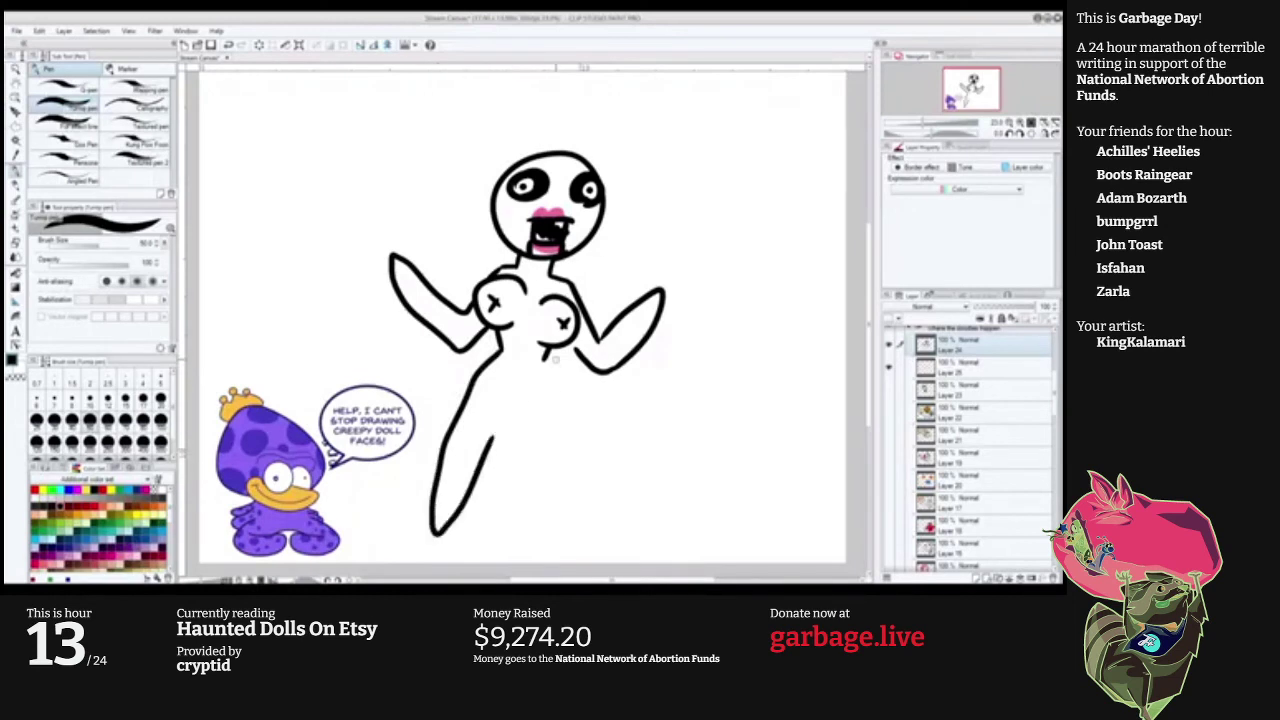
{"action": "mouse_move", "coordinate": [552, 360]}
{"action": "left_mouse_down"}
{"action": "mouse_move", "coordinate": [560, 458]}
{"action": "mouse_move", "coordinate": [538, 520]}
{"action": "mouse_move", "coordinate": [514, 396]}
{"action": "left_mouse_up"}
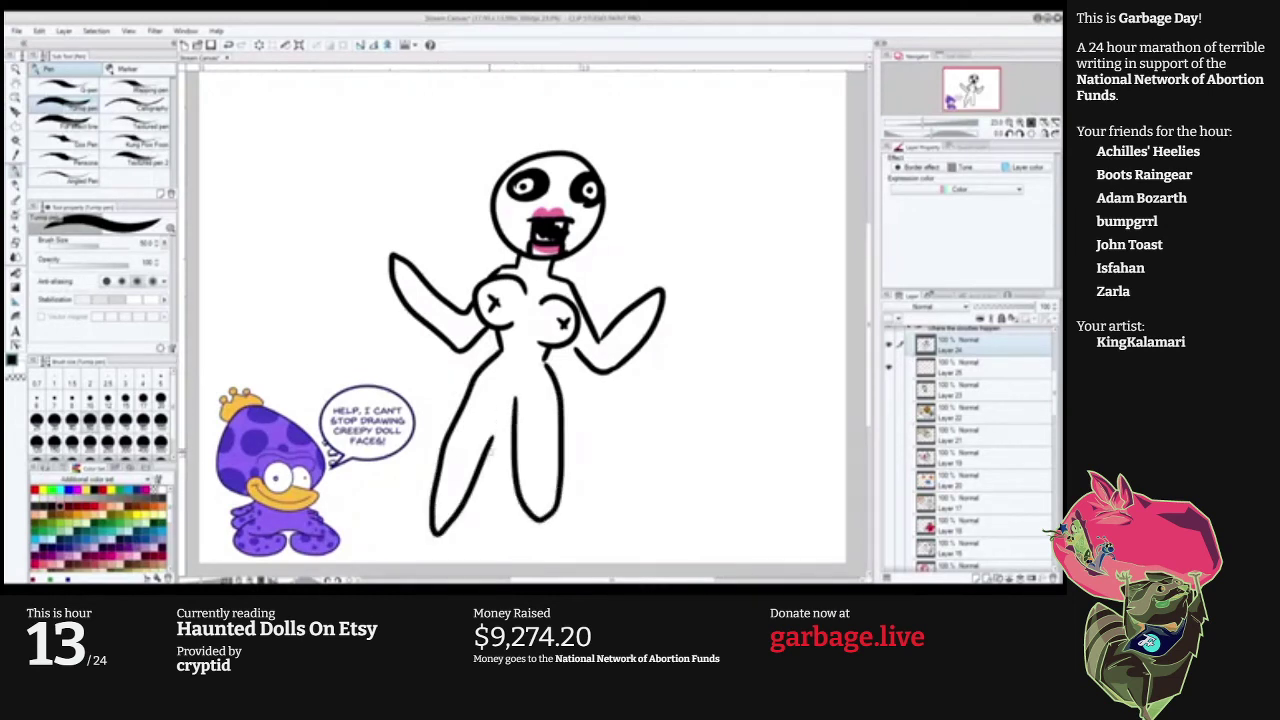
{"action": "left_click_drag", "start_coordinate": [490, 450], "coordinate": [517, 391]}
Draw black hair strands over the doll's head, parted across the face and hanging down along both sides.
{"action": "left_click_drag", "start_coordinate": [568, 140], "coordinate": [570, 268]}
{"action": "mouse_move", "coordinate": [556, 150]}
{"action": "left_mouse_down"}
{"action": "mouse_move", "coordinate": [556, 217]}
{"action": "mouse_move", "coordinate": [578, 152]}
{"action": "mouse_move", "coordinate": [609, 196]}
{"action": "left_mouse_up"}
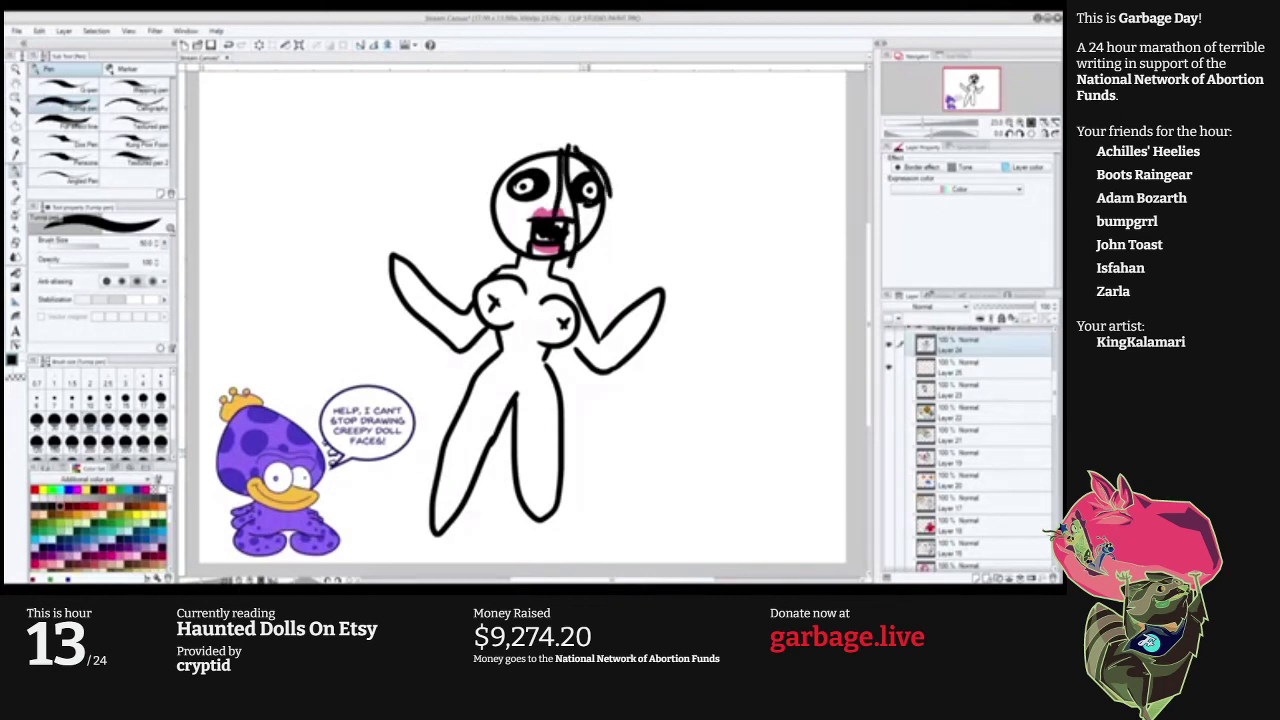
{"action": "mouse_move", "coordinate": [572, 148]}
{"action": "left_mouse_down"}
{"action": "mouse_move", "coordinate": [582, 174]}
{"action": "mouse_move", "coordinate": [544, 156]}
{"action": "mouse_move", "coordinate": [501, 184]}
{"action": "mouse_move", "coordinate": [540, 144]}
{"action": "mouse_move", "coordinate": [488, 200]}
{"action": "mouse_move", "coordinate": [492, 254]}
{"action": "mouse_move", "coordinate": [496, 210]}
{"action": "mouse_move", "coordinate": [513, 258]}
{"action": "mouse_move", "coordinate": [504, 163]}
{"action": "left_mouse_up"}
{"action": "left_click_drag", "start_coordinate": [490, 236], "coordinate": [490, 272]}
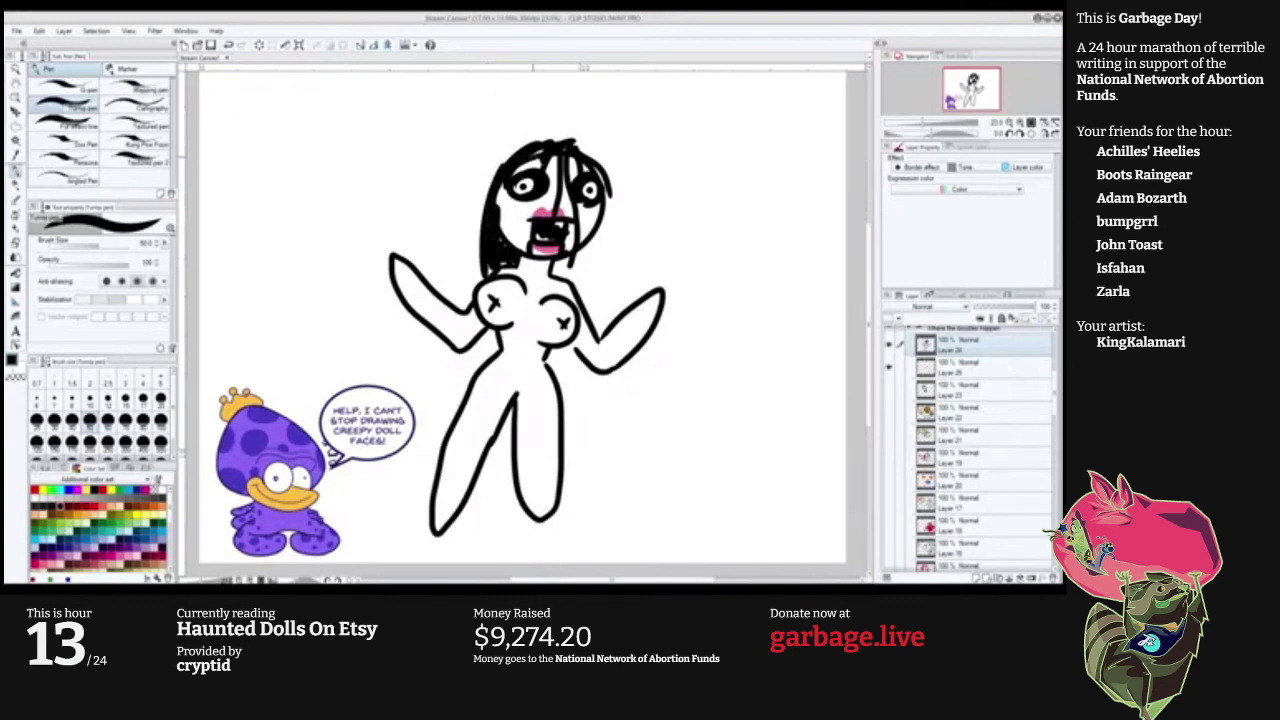
{"action": "mouse_move", "coordinate": [531, 156]}
{"action": "left_mouse_down"}
{"action": "mouse_move", "coordinate": [504, 243]}
{"action": "mouse_move", "coordinate": [503, 305]}
{"action": "left_mouse_up"}
{"action": "left_click_drag", "start_coordinate": [600, 168], "coordinate": [592, 296]}
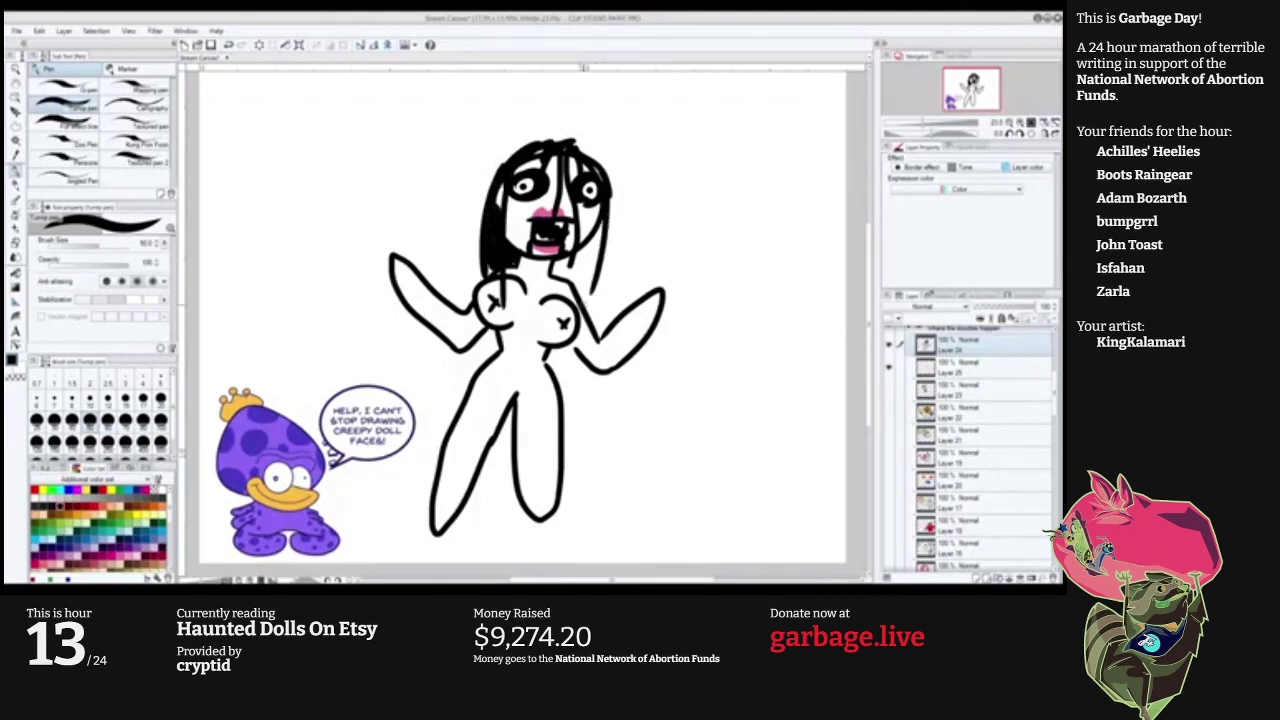
Fill in the hair falling to the doll's right-hand shoulder on the canvas and add a small navel mark.
{"action": "left_click_drag", "start_coordinate": [594, 224], "coordinate": [574, 284]}
{"action": "left_click_drag", "start_coordinate": [516, 358], "coordinate": [524, 367]}
{"action": "mouse_move", "coordinate": [580, 146]}
{"action": "left_mouse_down"}
{"action": "mouse_move", "coordinate": [608, 220]}
{"action": "mouse_move", "coordinate": [588, 282]}
{"action": "left_mouse_up"}
{"action": "left_click_drag", "start_coordinate": [600, 222], "coordinate": [583, 298]}
{"action": "mouse_move", "coordinate": [582, 250]}
{"action": "left_mouse_down"}
{"action": "mouse_move", "coordinate": [574, 280]}
{"action": "mouse_move", "coordinate": [556, 278]}
{"action": "left_mouse_up"}
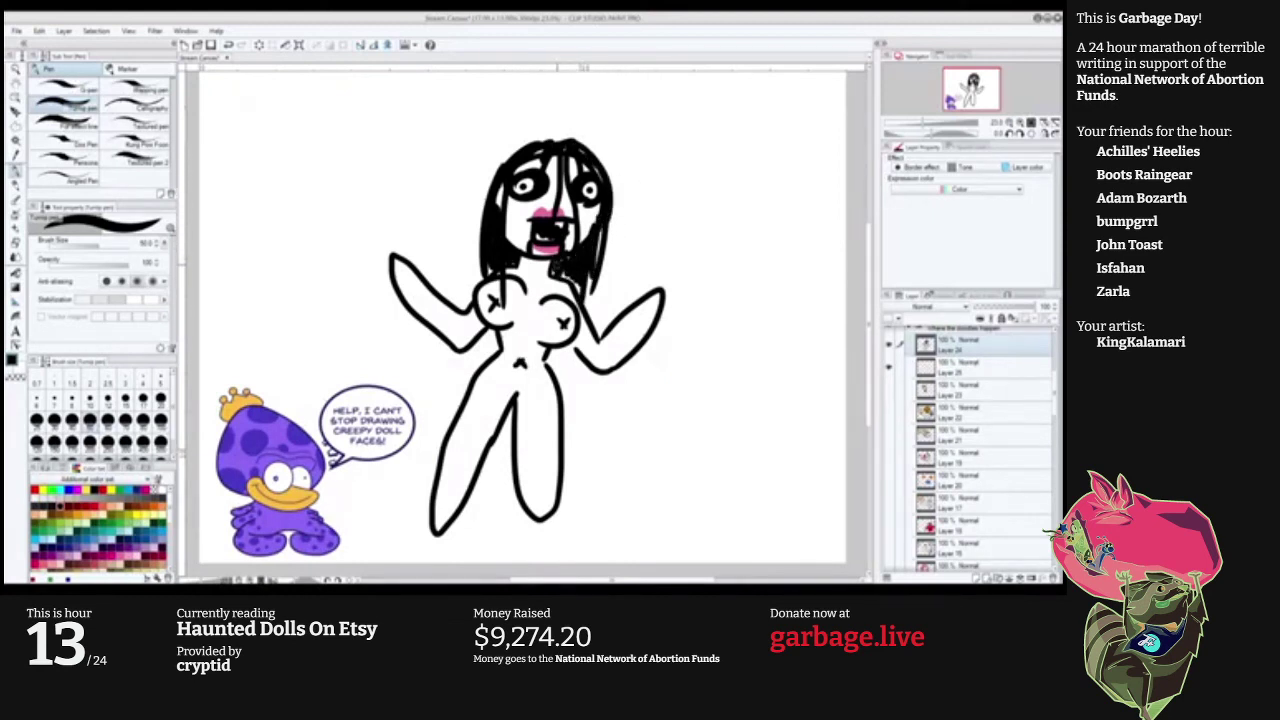
Thicken the hair with extra black strokes over the crown and down the outer edges of both sides.
{"action": "left_click_drag", "start_coordinate": [555, 137], "coordinate": [473, 218]}
{"action": "mouse_move", "coordinate": [486, 185]}
{"action": "left_mouse_down"}
{"action": "mouse_move", "coordinate": [482, 212]}
{"action": "mouse_move", "coordinate": [543, 138]}
{"action": "mouse_move", "coordinate": [513, 146]}
{"action": "mouse_move", "coordinate": [478, 250]}
{"action": "left_mouse_up"}
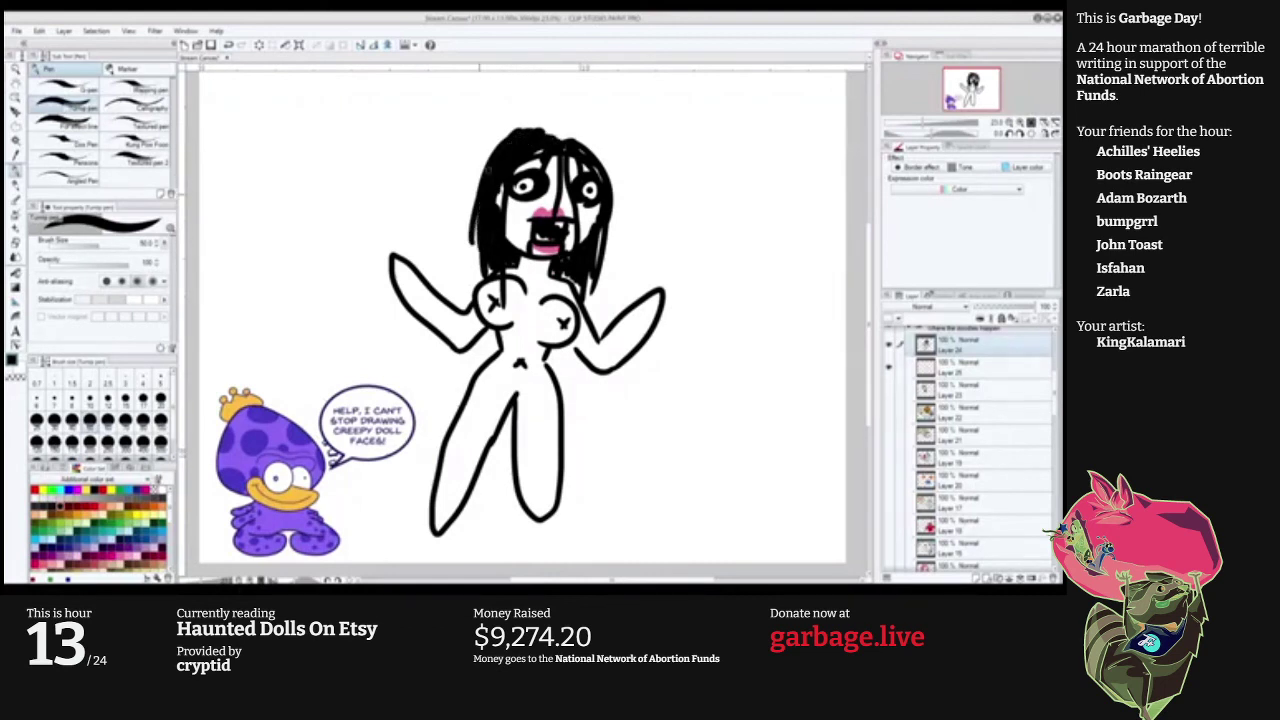
{"action": "left_click_drag", "start_coordinate": [496, 160], "coordinate": [474, 277]}
{"action": "left_click_drag", "start_coordinate": [538, 133], "coordinate": [616, 184]}
{"action": "left_click_drag", "start_coordinate": [560, 134], "coordinate": [604, 210]}
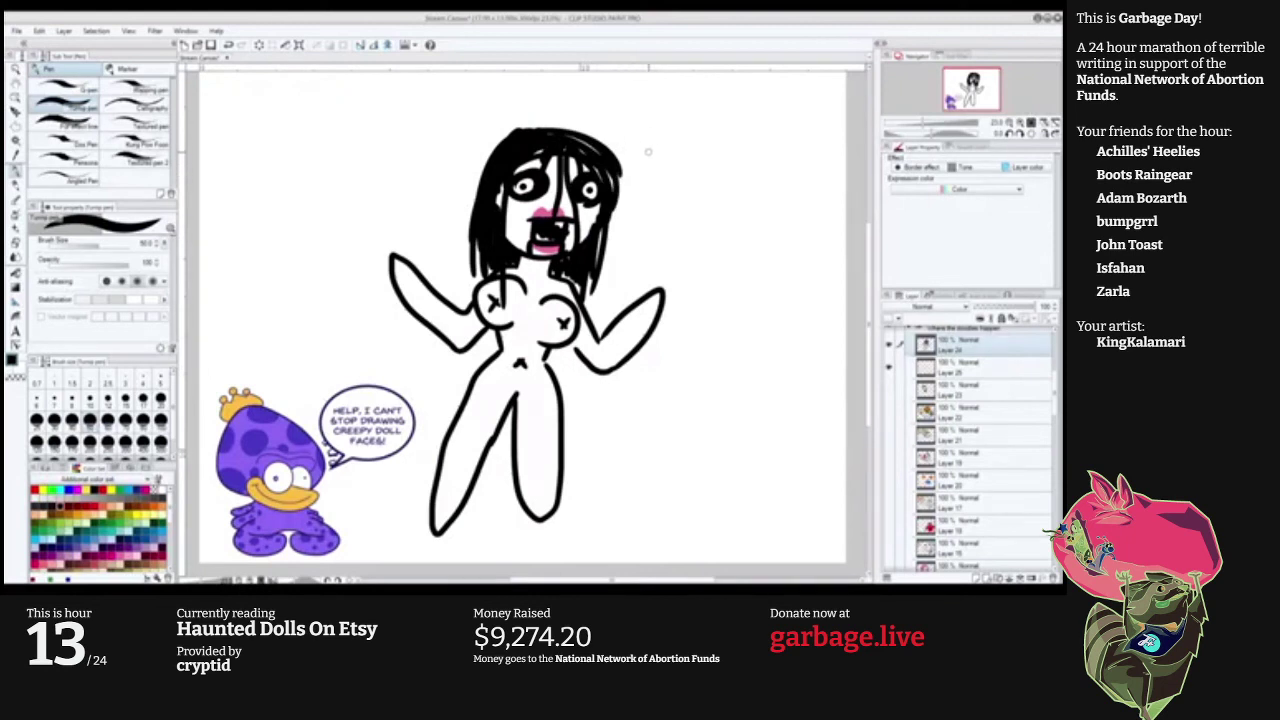
Reduce the pen to size 40 and hand-letter "KIIIISSSS your Doll" on two lines beside the doll's head.
{"action": "key", "text": "bracketleft"}
{"action": "mouse_move", "coordinate": [638, 128]}
{"action": "left_mouse_down"}
{"action": "mouse_move", "coordinate": [632, 156]}
{"action": "mouse_move", "coordinate": [706, 163]}
{"action": "mouse_move", "coordinate": [728, 150]}
{"action": "mouse_move", "coordinate": [724, 168]}
{"action": "left_mouse_up"}
{"action": "mouse_move", "coordinate": [772, 136]}
{"action": "left_mouse_down"}
{"action": "mouse_move", "coordinate": [752, 174]}
{"action": "mouse_move", "coordinate": [776, 175]}
{"action": "left_mouse_up"}
{"action": "left_click_drag", "start_coordinate": [818, 138], "coordinate": [798, 175]}
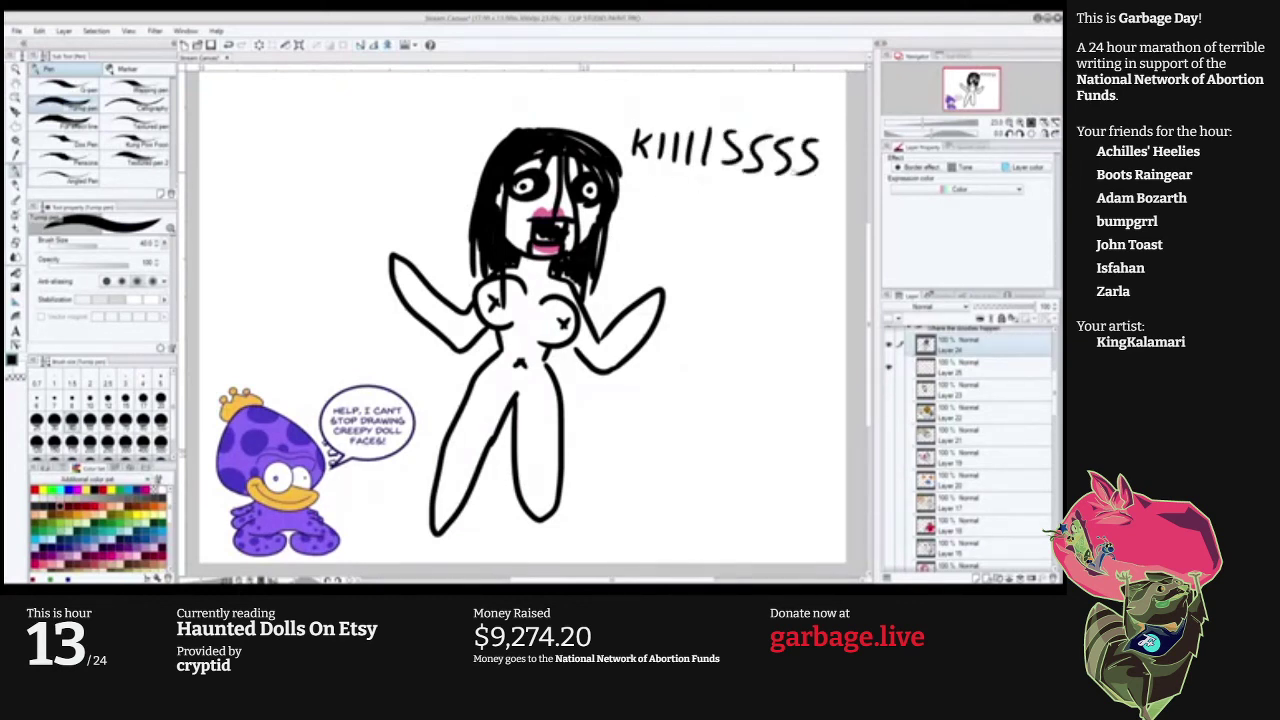
{"action": "mouse_move", "coordinate": [632, 178]}
{"action": "left_mouse_down"}
{"action": "mouse_move", "coordinate": [650, 180]}
{"action": "mouse_move", "coordinate": [637, 212]}
{"action": "mouse_move", "coordinate": [714, 192]}
{"action": "mouse_move", "coordinate": [740, 214]}
{"action": "mouse_move", "coordinate": [766, 203]}
{"action": "mouse_move", "coordinate": [796, 218]}
{"action": "left_mouse_up"}
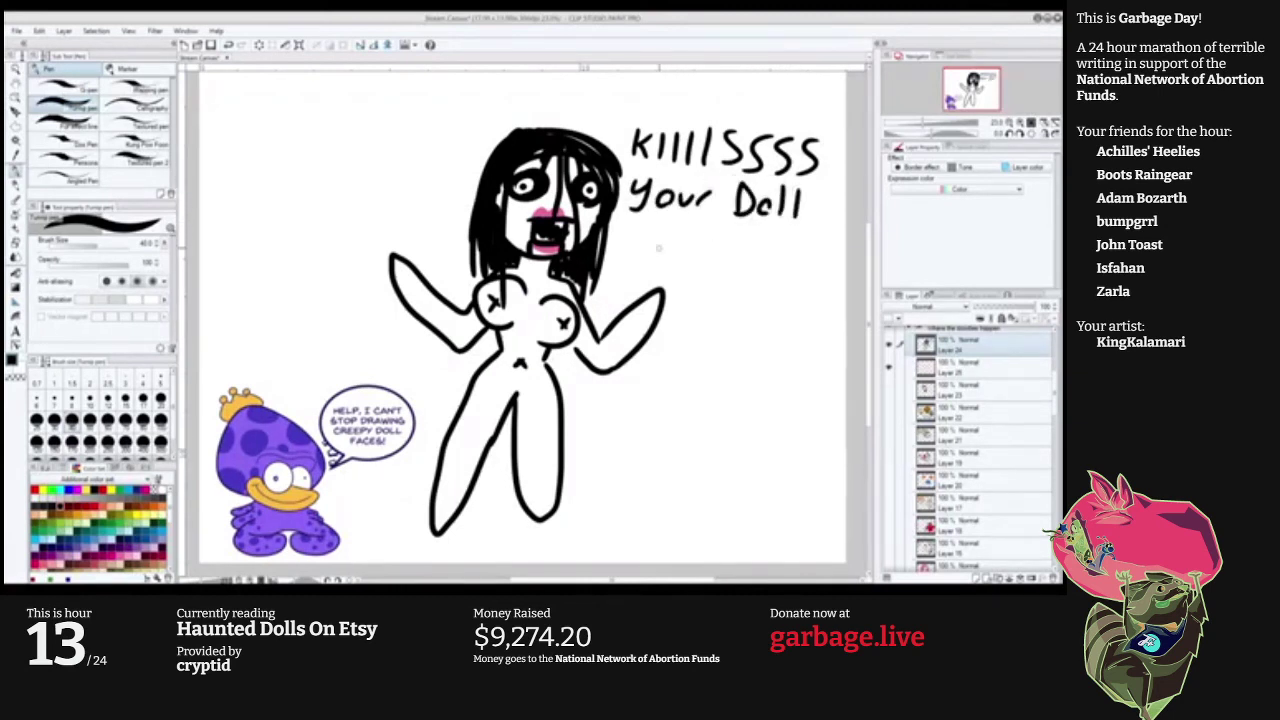
Hand-letter "BRIDE..." as the third line of the doll's caption.
{"action": "left_click_drag", "start_coordinate": [646, 224], "coordinate": [646, 258]}
{"action": "mouse_move", "coordinate": [647, 223]}
{"action": "left_mouse_down"}
{"action": "mouse_move", "coordinate": [648, 258]}
{"action": "mouse_move", "coordinate": [693, 241]}
{"action": "mouse_move", "coordinate": [676, 258]}
{"action": "left_mouse_up"}
{"action": "mouse_move", "coordinate": [677, 227]}
{"action": "left_mouse_down"}
{"action": "mouse_move", "coordinate": [679, 248]}
{"action": "mouse_move", "coordinate": [715, 264]}
{"action": "left_mouse_up"}
{"action": "mouse_move", "coordinate": [716, 228]}
{"action": "left_mouse_down"}
{"action": "mouse_move", "coordinate": [717, 263]}
{"action": "mouse_move", "coordinate": [776, 266]}
{"action": "mouse_move", "coordinate": [777, 240]}
{"action": "left_mouse_up"}
{"action": "left_click_drag", "start_coordinate": [755, 252], "coordinate": [772, 252]}
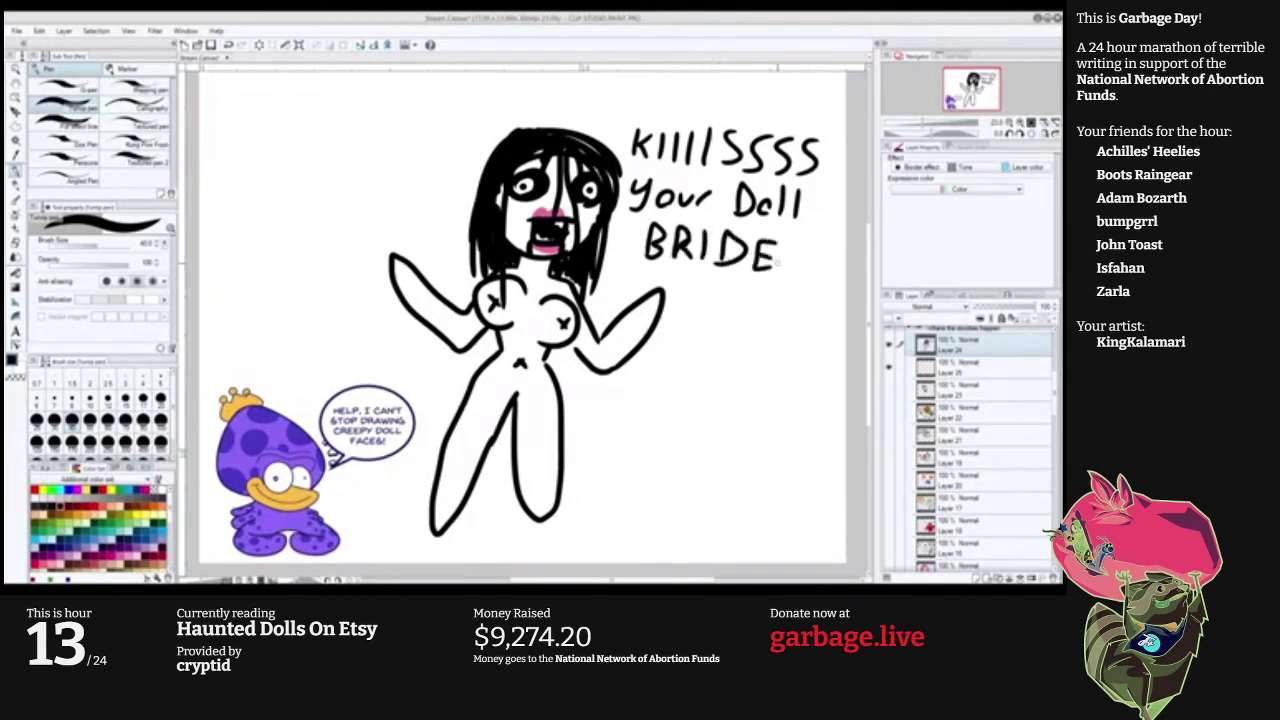
{"action": "left_click", "coordinate": [790, 266]}
{"action": "left_click", "coordinate": [813, 266]}
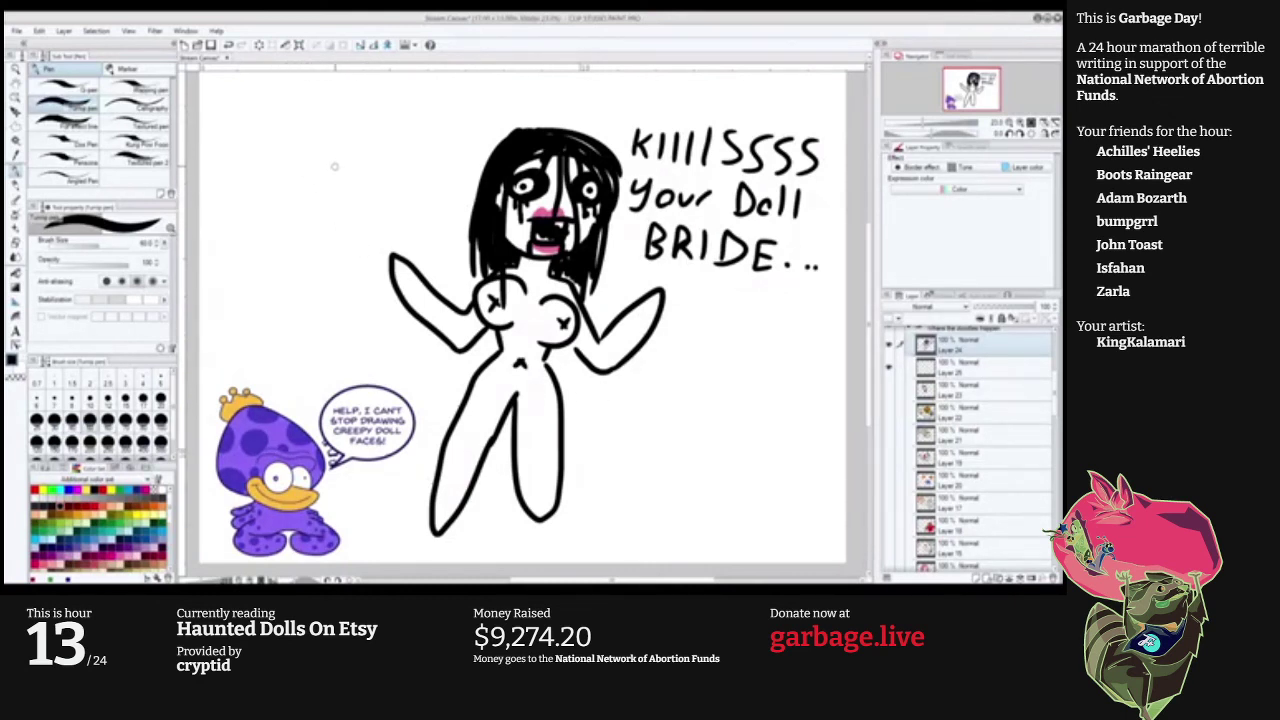
Draw a second doll's round head at size 50 with two black eyes, white inner areas and a black pupil.
{"action": "mouse_move", "coordinate": [346, 149]}
{"action": "left_mouse_down"}
{"action": "mouse_move", "coordinate": [284, 162]}
{"action": "mouse_move", "coordinate": [368, 138]}
{"action": "mouse_move", "coordinate": [345, 166]}
{"action": "mouse_move", "coordinate": [258, 166]}
{"action": "mouse_move", "coordinate": [352, 205]}
{"action": "left_mouse_up"}
{"action": "key", "text": "ctrl+z"}
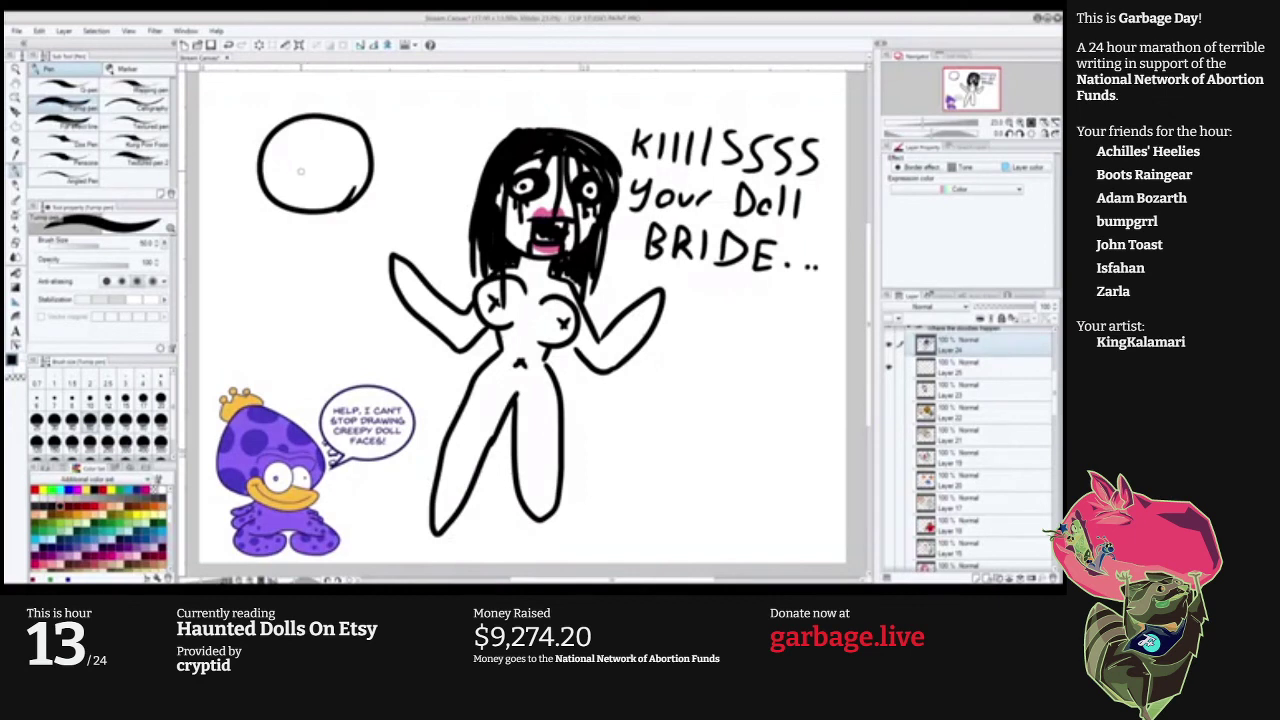
{"action": "mouse_move", "coordinate": [302, 158]}
{"action": "left_mouse_down"}
{"action": "mouse_move", "coordinate": [298, 183]}
{"action": "mouse_move", "coordinate": [293, 170]}
{"action": "left_mouse_up"}
{"action": "mouse_move", "coordinate": [350, 138]}
{"action": "left_mouse_down"}
{"action": "mouse_move", "coordinate": [350, 155]}
{"action": "mouse_move", "coordinate": [332, 138]}
{"action": "mouse_move", "coordinate": [348, 136]}
{"action": "mouse_move", "coordinate": [343, 150]}
{"action": "mouse_move", "coordinate": [290, 170]}
{"action": "left_mouse_up"}
{"action": "key", "text": "x"}
{"action": "left_click_drag", "start_coordinate": [348, 133], "coordinate": [345, 131]}
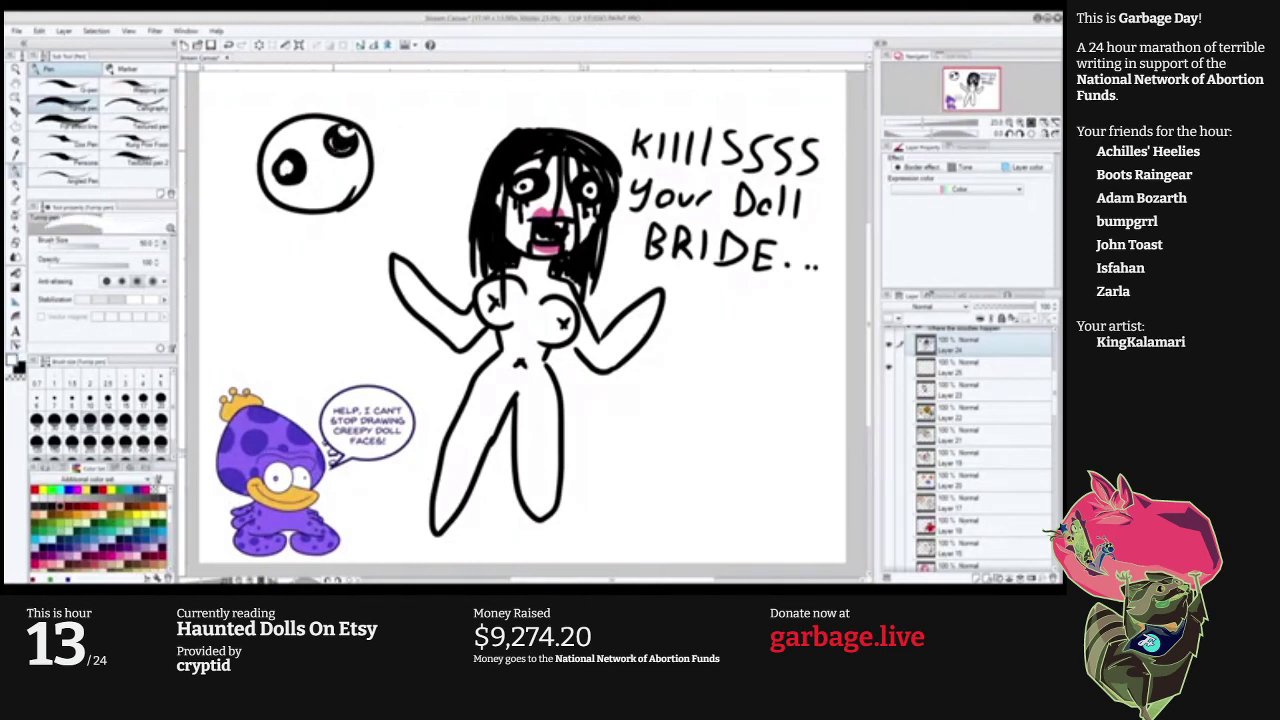
{"action": "key", "text": "x"}
{"action": "left_click_drag", "start_coordinate": [297, 170], "coordinate": [289, 168]}
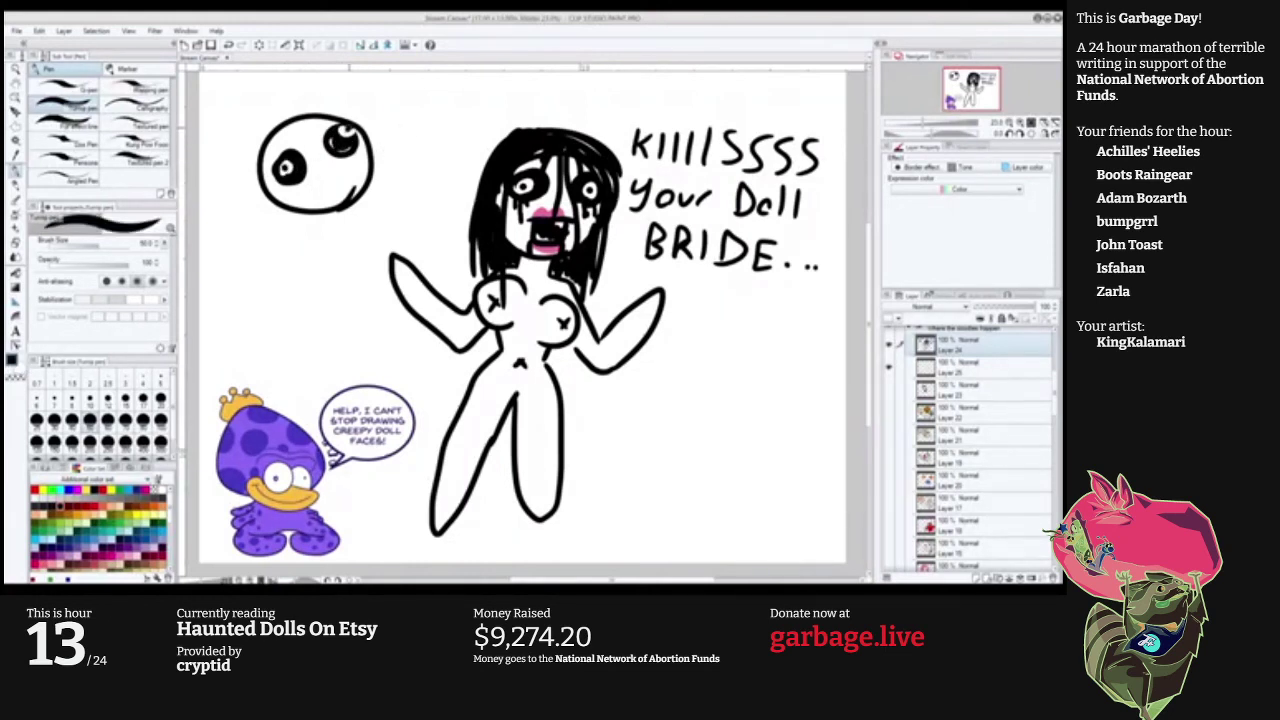
Add a small open toothed mouth and black drips running from both eyes to the second doll's face.
{"action": "mouse_move", "coordinate": [310, 189]}
{"action": "left_mouse_down"}
{"action": "mouse_move", "coordinate": [340, 176]}
{"action": "mouse_move", "coordinate": [320, 212]}
{"action": "left_mouse_up"}
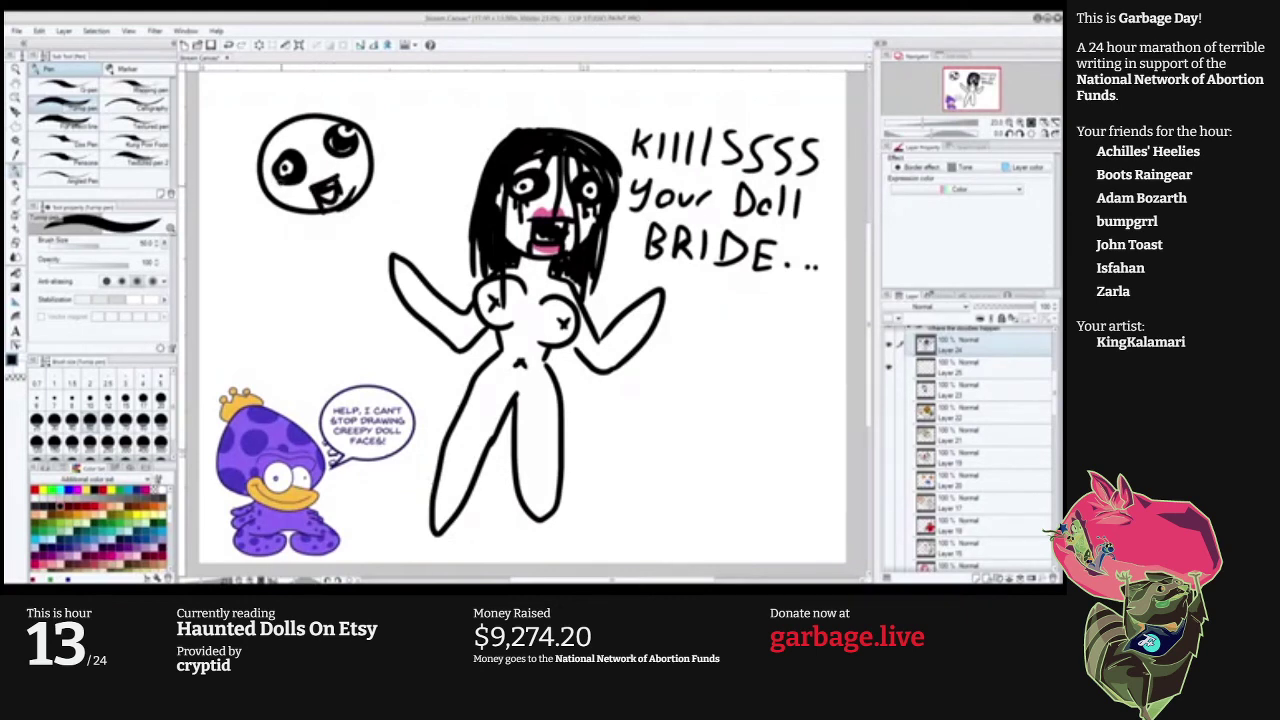
{"action": "mouse_move", "coordinate": [283, 178]}
{"action": "left_mouse_down"}
{"action": "mouse_move", "coordinate": [286, 211]}
{"action": "mouse_move", "coordinate": [300, 191]}
{"action": "left_mouse_up"}
{"action": "mouse_move", "coordinate": [348, 146]}
{"action": "left_mouse_down"}
{"action": "mouse_move", "coordinate": [352, 191]}
{"action": "mouse_move", "coordinate": [343, 172]}
{"action": "mouse_move", "coordinate": [355, 163]}
{"action": "left_mouse_up"}
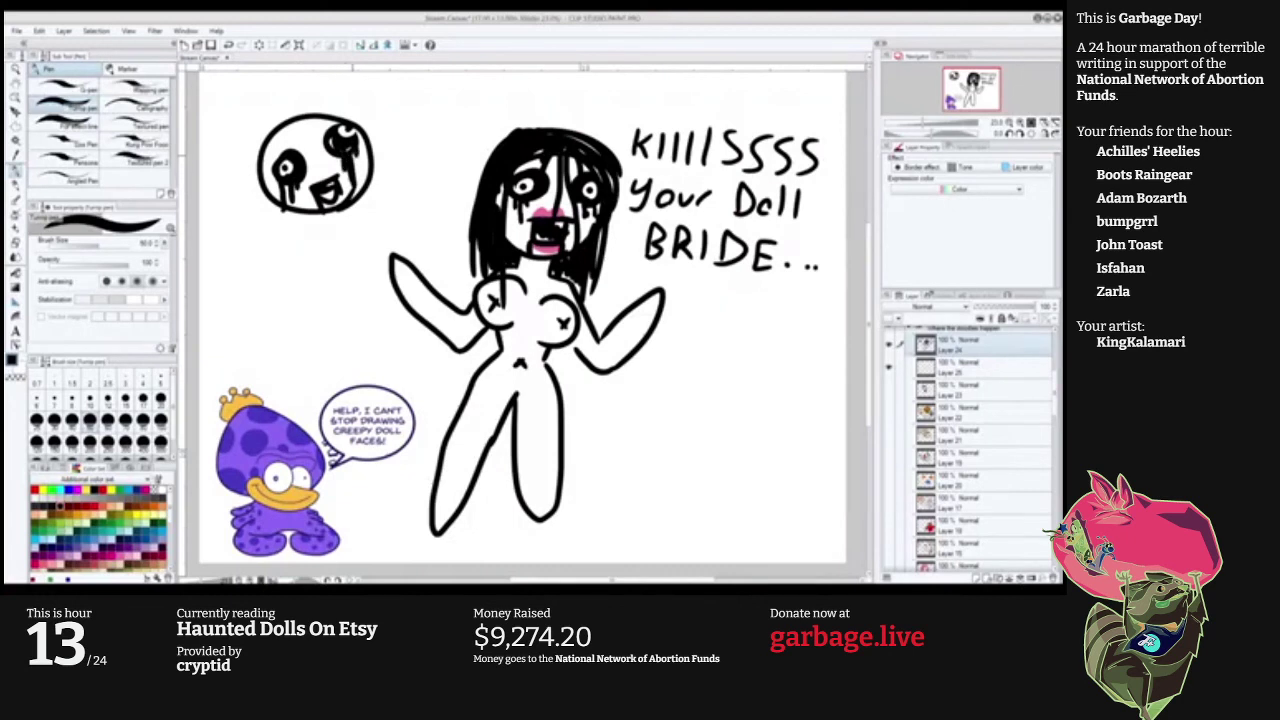
Draw black hair on the second doll, with strands across the face and long locks down both sides.
{"action": "left_click_drag", "start_coordinate": [307, 116], "coordinate": [312, 222]}
{"action": "mouse_move", "coordinate": [307, 176]}
{"action": "left_mouse_down"}
{"action": "mouse_move", "coordinate": [307, 116]}
{"action": "mouse_move", "coordinate": [320, 157]}
{"action": "mouse_move", "coordinate": [329, 128]}
{"action": "mouse_move", "coordinate": [292, 152]}
{"action": "left_mouse_up"}
{"action": "left_click_drag", "start_coordinate": [294, 122], "coordinate": [266, 190]}
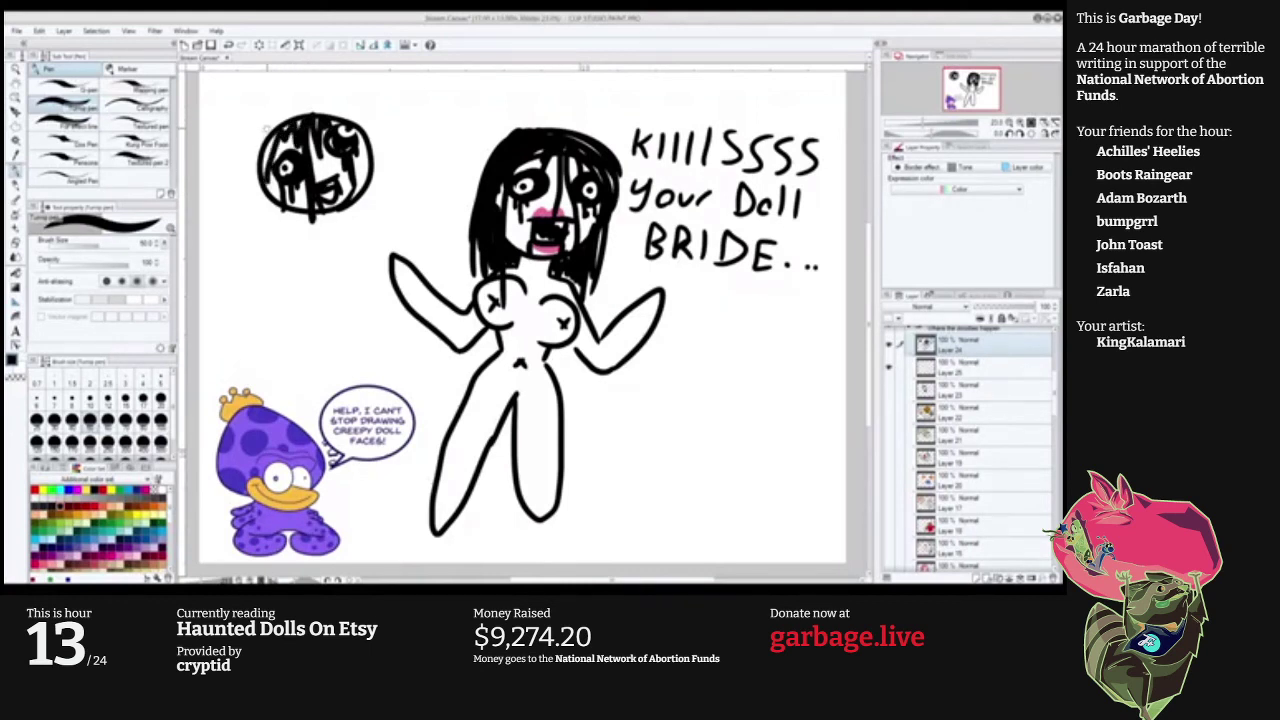
{"action": "mouse_move", "coordinate": [274, 122]}
{"action": "left_mouse_down"}
{"action": "mouse_move", "coordinate": [268, 236]}
{"action": "mouse_move", "coordinate": [250, 226]}
{"action": "mouse_move", "coordinate": [258, 150]}
{"action": "mouse_move", "coordinate": [265, 250]}
{"action": "mouse_move", "coordinate": [282, 116]}
{"action": "mouse_move", "coordinate": [332, 112]}
{"action": "mouse_move", "coordinate": [276, 118]}
{"action": "mouse_move", "coordinate": [360, 134]}
{"action": "mouse_move", "coordinate": [368, 190]}
{"action": "left_mouse_up"}
{"action": "left_click_drag", "start_coordinate": [372, 142], "coordinate": [376, 224]}
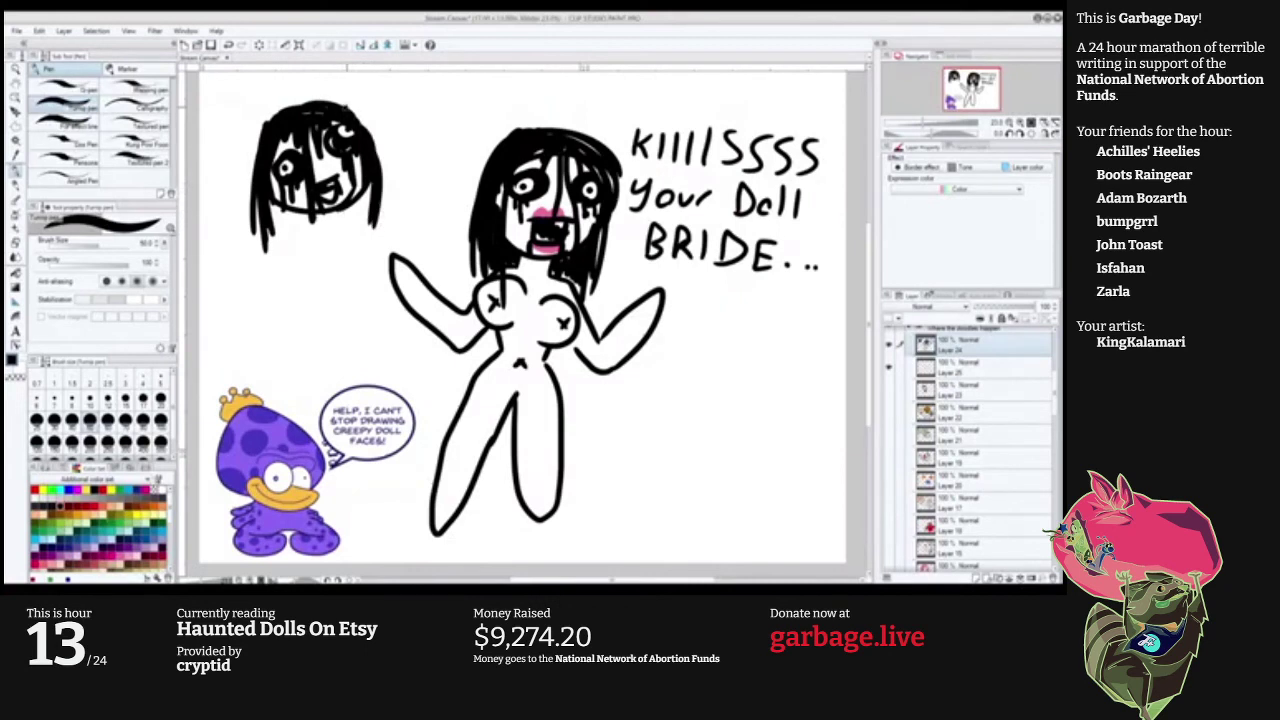
Thicken the second doll's right-hand lock of hair on the canvas, undoing stray strokes.
{"action": "mouse_move", "coordinate": [347, 106]}
{"action": "left_mouse_down"}
{"action": "mouse_move", "coordinate": [380, 165]}
{"action": "mouse_move", "coordinate": [357, 238]}
{"action": "left_mouse_up"}
{"action": "key", "text": "ctrl+z"}
{"action": "left_click_drag", "start_coordinate": [369, 186], "coordinate": [360, 245]}
{"action": "mouse_move", "coordinate": [362, 194]}
{"action": "left_mouse_down"}
{"action": "mouse_move", "coordinate": [359, 243]}
{"action": "mouse_move", "coordinate": [297, 354]}
{"action": "left_mouse_up"}
{"action": "key", "text": "ctrl+z"}
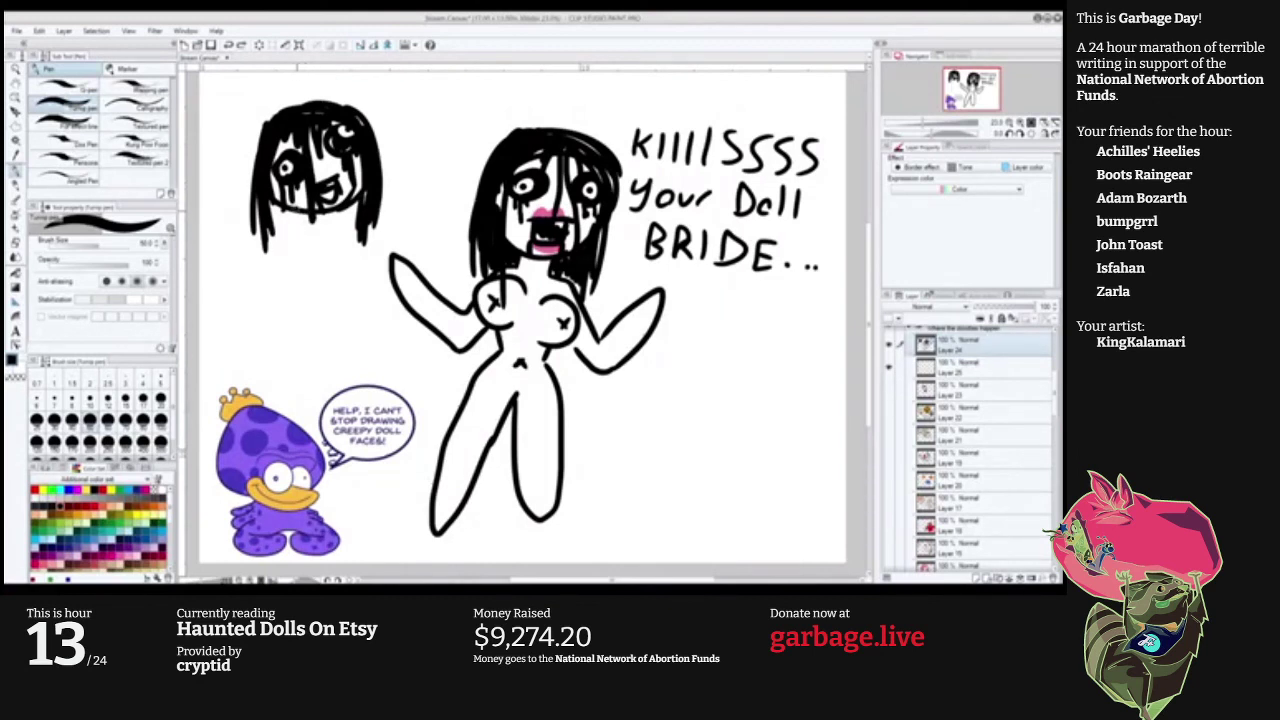
Draw the second doll's narrow straight body and two thin legs with black striped stockings above the mascot.
{"action": "mouse_move", "coordinate": [299, 209]}
{"action": "left_mouse_down"}
{"action": "mouse_move", "coordinate": [296, 346]}
{"action": "mouse_move", "coordinate": [351, 336]}
{"action": "mouse_move", "coordinate": [345, 189]}
{"action": "mouse_move", "coordinate": [352, 387]}
{"action": "left_mouse_up"}
{"action": "key", "text": "ctrl+z"}
{"action": "left_click_drag", "start_coordinate": [295, 336], "coordinate": [320, 438]}
{"action": "key", "text": "ctrl+z"}
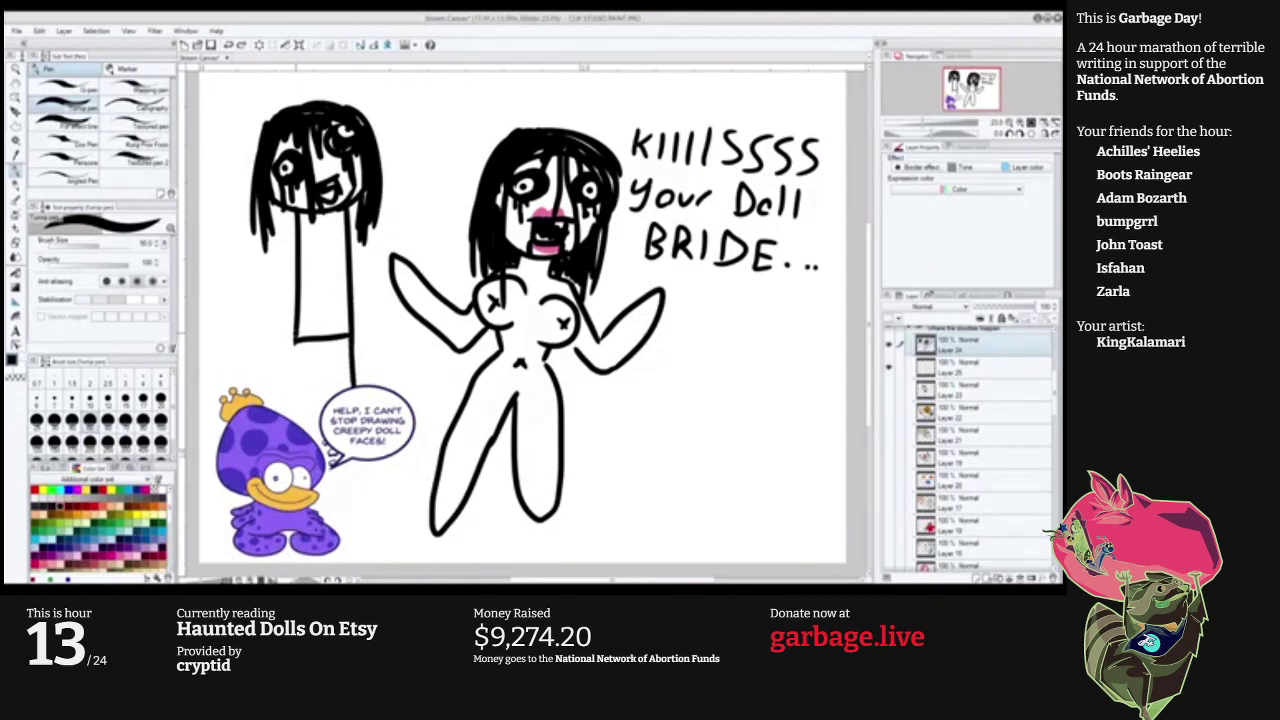
{"action": "mouse_move", "coordinate": [296, 338]}
{"action": "left_mouse_down"}
{"action": "mouse_move", "coordinate": [314, 438]}
{"action": "mouse_move", "coordinate": [318, 335]}
{"action": "left_mouse_up"}
{"action": "mouse_move", "coordinate": [339, 410]}
{"action": "left_mouse_down"}
{"action": "mouse_move", "coordinate": [331, 338]}
{"action": "mouse_move", "coordinate": [311, 343]}
{"action": "mouse_move", "coordinate": [300, 412]}
{"action": "left_mouse_up"}
{"action": "left_click_drag", "start_coordinate": [316, 404], "coordinate": [304, 422]}
{"action": "mouse_move", "coordinate": [348, 338]}
{"action": "left_mouse_down"}
{"action": "mouse_move", "coordinate": [324, 432]}
{"action": "mouse_move", "coordinate": [334, 398]}
{"action": "left_mouse_up"}
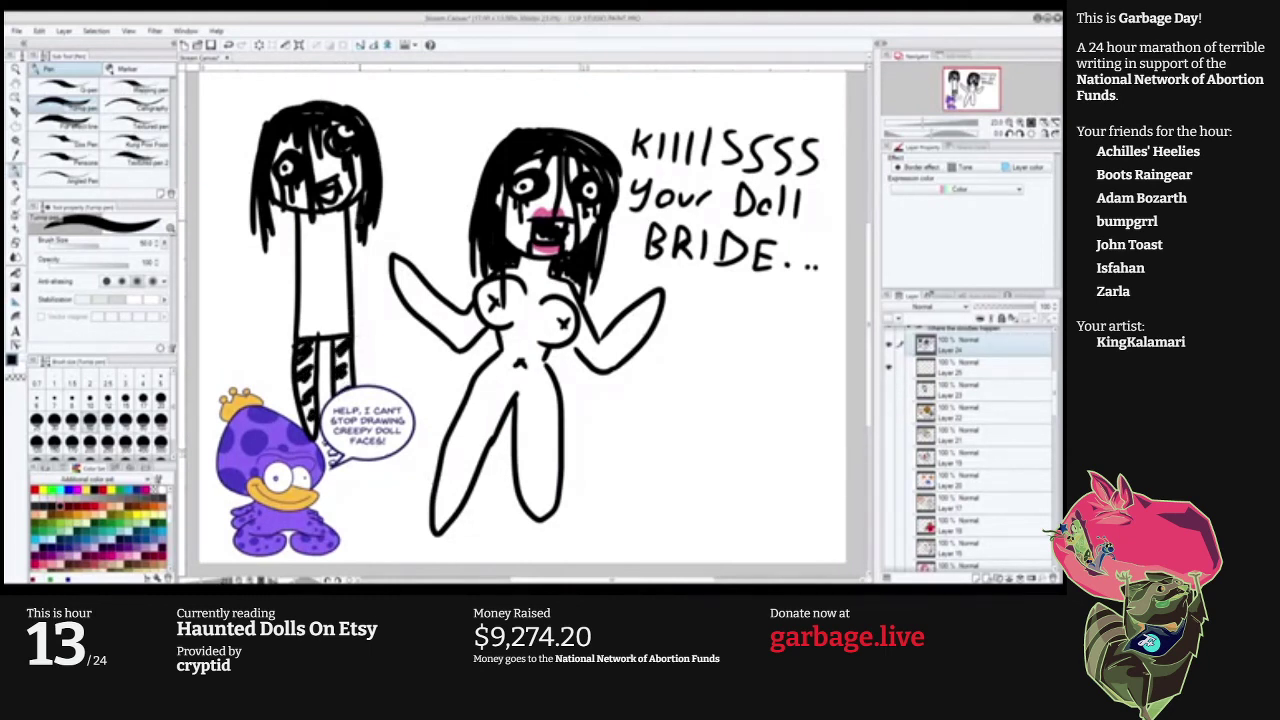
Draw the second doll's arms, one raised toward the bride doll and one reaching to the canvas edge.
{"action": "mouse_move", "coordinate": [382, 196]}
{"action": "left_mouse_down"}
{"action": "mouse_move", "coordinate": [458, 124]}
{"action": "mouse_move", "coordinate": [469, 136]}
{"action": "mouse_move", "coordinate": [380, 212]}
{"action": "left_mouse_up"}
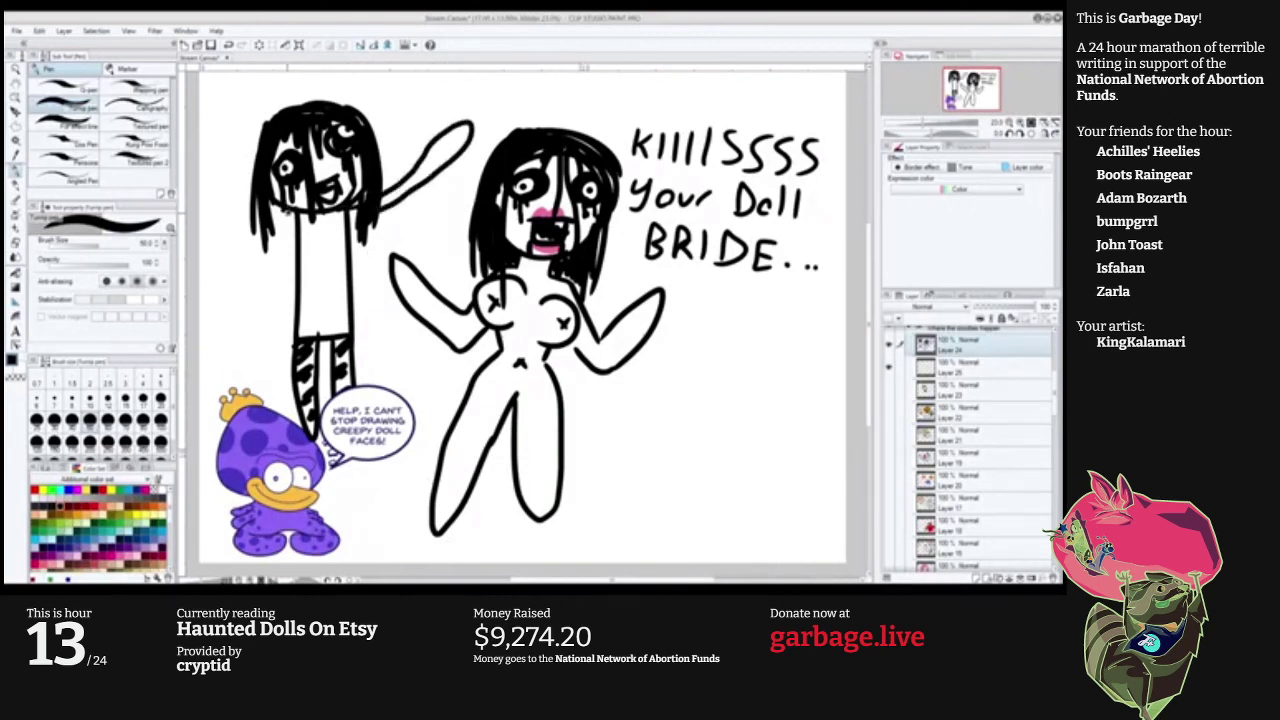
{"action": "mouse_move", "coordinate": [292, 218]}
{"action": "left_mouse_down"}
{"action": "mouse_move", "coordinate": [204, 186]}
{"action": "mouse_move", "coordinate": [262, 238]}
{"action": "mouse_move", "coordinate": [200, 242]}
{"action": "left_mouse_up"}
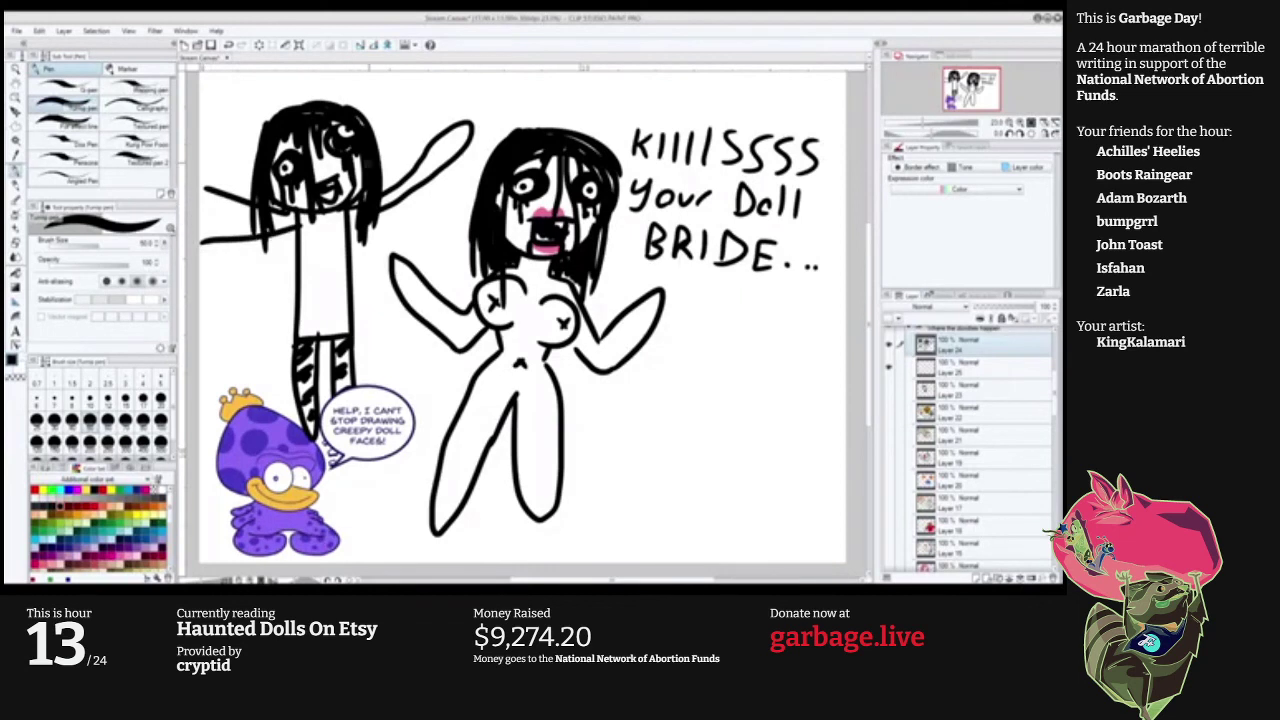
Hand-letter "AM I KAWAIIIII?" above the dolls with a small speech tail pointing to the second doll.
{"action": "left_click_drag", "start_coordinate": [368, 163], "coordinate": [385, 212]}
{"action": "left_click_drag", "start_coordinate": [394, 152], "coordinate": [402, 128]}
{"action": "mouse_move", "coordinate": [402, 128]}
{"action": "left_mouse_down"}
{"action": "mouse_move", "coordinate": [408, 156]}
{"action": "mouse_move", "coordinate": [436, 130]}
{"action": "mouse_move", "coordinate": [442, 156]}
{"action": "mouse_move", "coordinate": [468, 158]}
{"action": "left_mouse_up"}
{"action": "mouse_move", "coordinate": [456, 130]}
{"action": "left_mouse_down"}
{"action": "mouse_move", "coordinate": [476, 130]}
{"action": "mouse_move", "coordinate": [496, 158]}
{"action": "mouse_move", "coordinate": [500, 145]}
{"action": "mouse_move", "coordinate": [516, 158]}
{"action": "mouse_move", "coordinate": [562, 152]}
{"action": "mouse_move", "coordinate": [580, 130]}
{"action": "mouse_move", "coordinate": [606, 158]}
{"action": "mouse_move", "coordinate": [678, 162]}
{"action": "left_mouse_up"}
{"action": "mouse_move", "coordinate": [688, 132]}
{"action": "left_mouse_down"}
{"action": "mouse_move", "coordinate": [698, 124]}
{"action": "mouse_move", "coordinate": [700, 150]}
{"action": "left_mouse_up"}
{"action": "left_click", "coordinate": [702, 158]}
{"action": "mouse_move", "coordinate": [406, 180]}
{"action": "left_mouse_down"}
{"action": "mouse_move", "coordinate": [436, 168]}
{"action": "mouse_move", "coordinate": [438, 186]}
{"action": "left_mouse_up"}
{"action": "left_click_drag", "start_coordinate": [458, 132], "coordinate": [478, 129]}
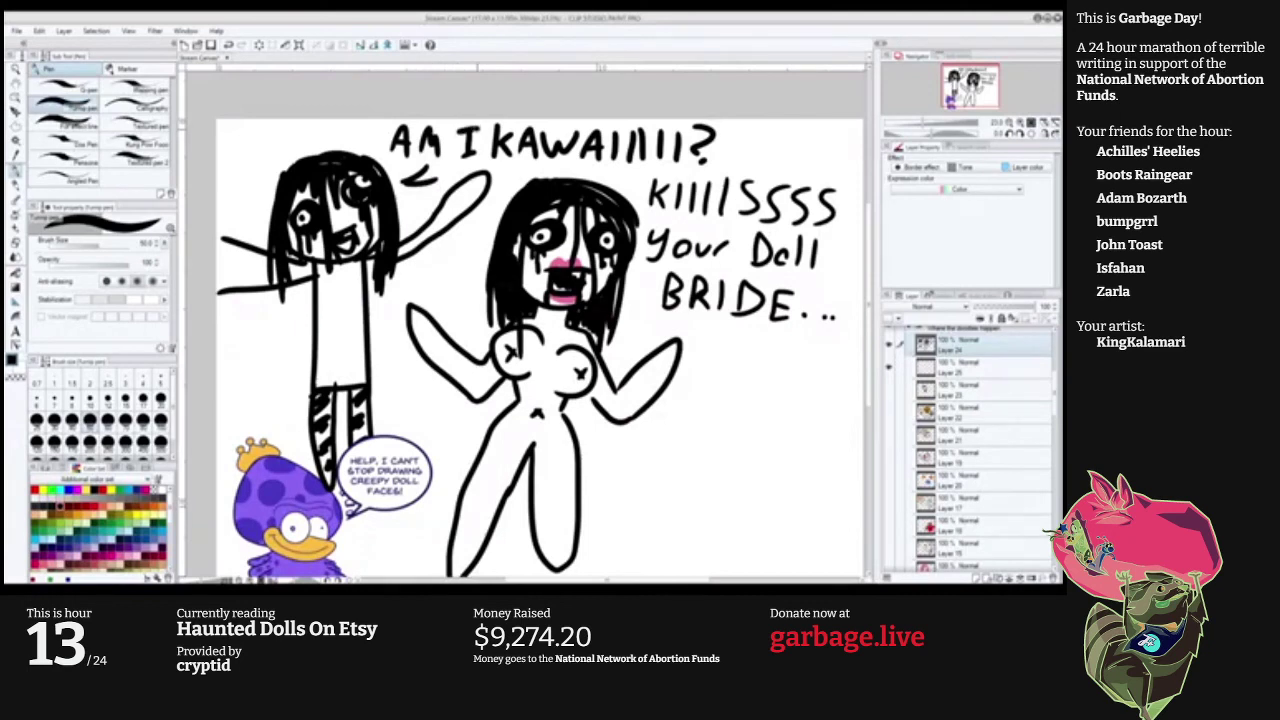
Start a third doll face below the bride caption with two dot eyes, a tiny nose and two bulging round cheeks.
{"action": "left_click_drag", "start_coordinate": [452, 325], "coordinate": [369, 205]}
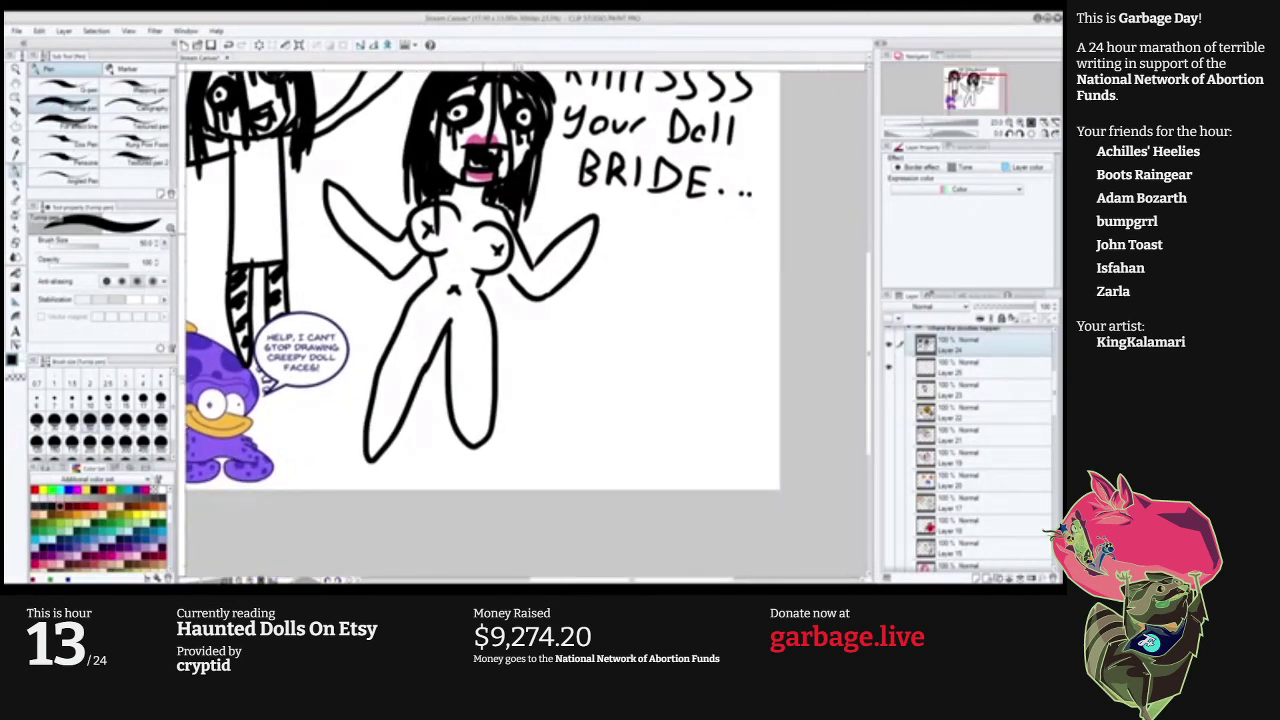
{"action": "left_click_drag", "start_coordinate": [484, 232], "coordinate": [533, 311]}
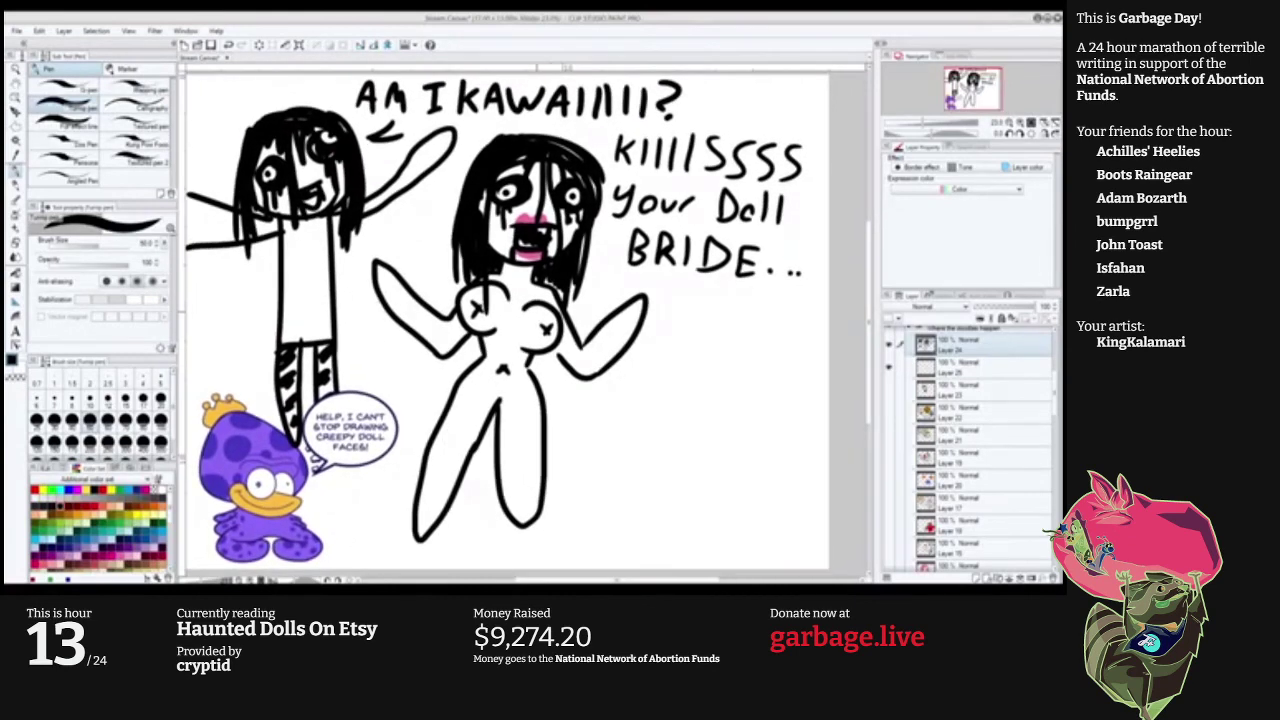
{"action": "left_click", "coordinate": [738, 420]}
{"action": "left_click", "coordinate": [709, 411]}
{"action": "mouse_move", "coordinate": [742, 500]}
{"action": "left_mouse_down"}
{"action": "mouse_move", "coordinate": [688, 466]}
{"action": "mouse_move", "coordinate": [746, 442]}
{"action": "mouse_move", "coordinate": [697, 465]}
{"action": "left_mouse_up"}
{"action": "key", "text": "ctrl+z"}
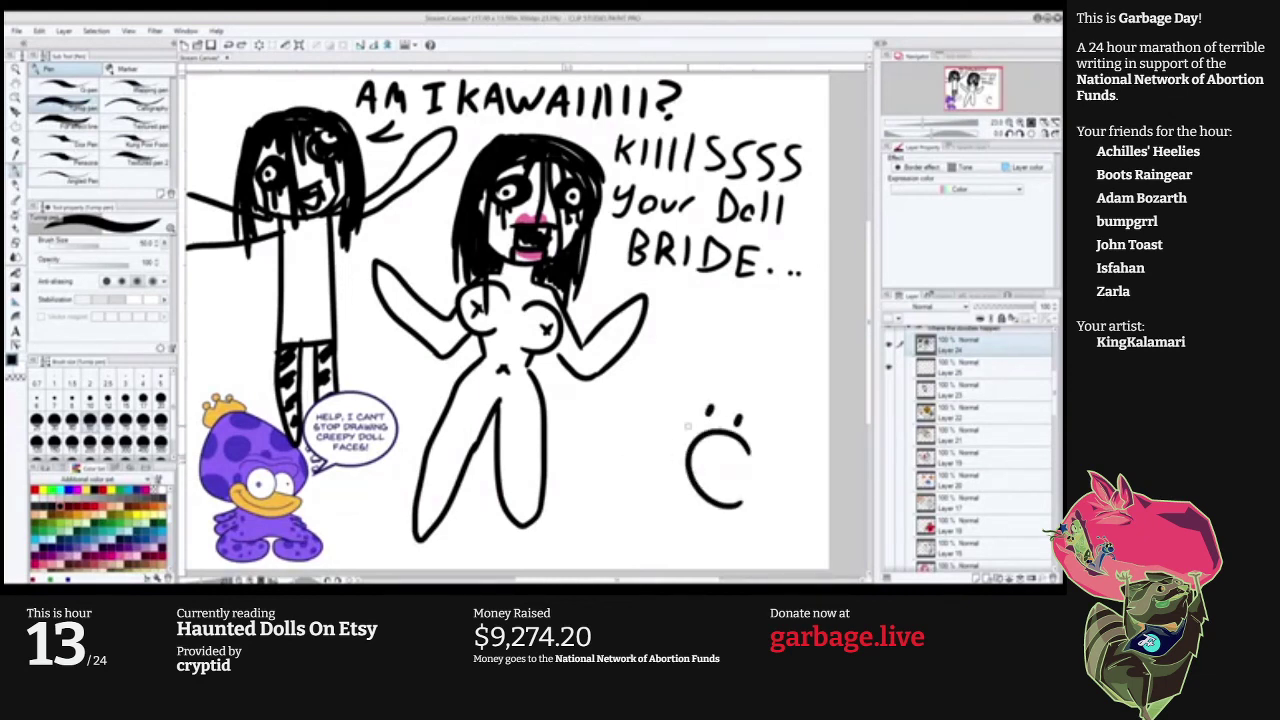
{"action": "mouse_move", "coordinate": [690, 420]}
{"action": "left_mouse_down"}
{"action": "mouse_move", "coordinate": [693, 459]}
{"action": "mouse_move", "coordinate": [714, 428]}
{"action": "left_mouse_up"}
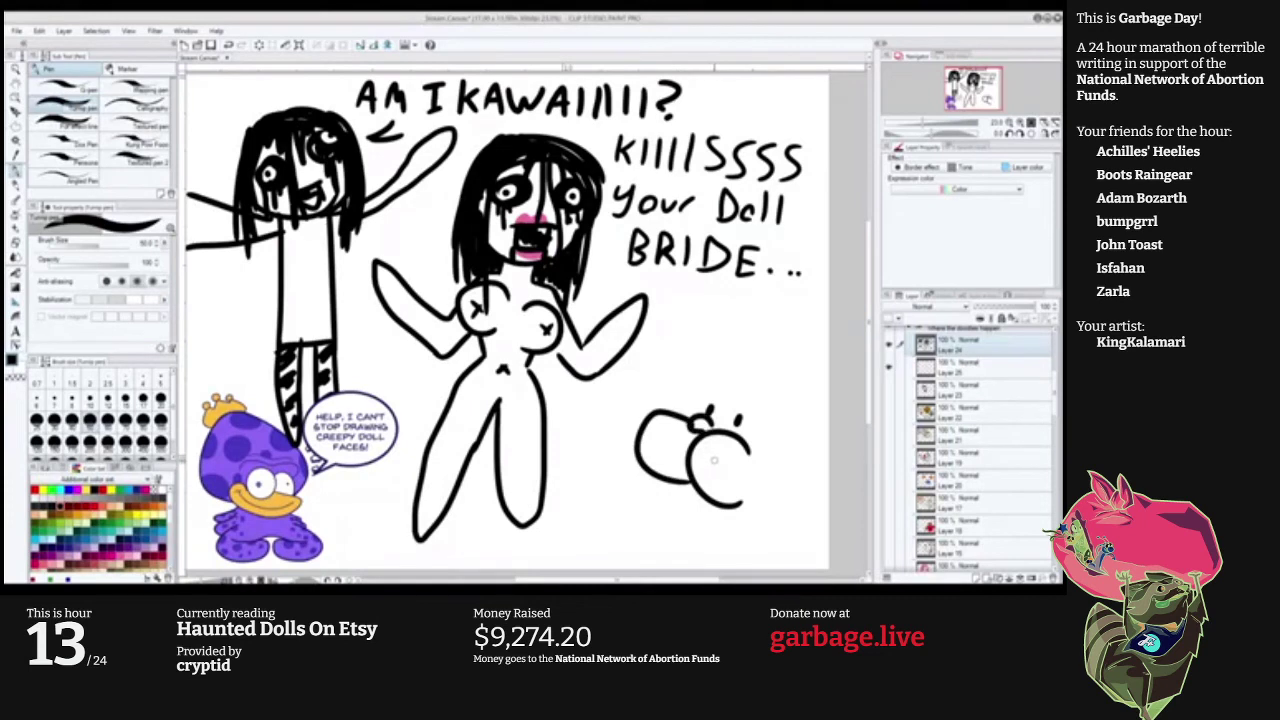
Switch to pink and draw a spiral blush on each of the third doll's cheeks.
{"action": "key", "text": "x"}
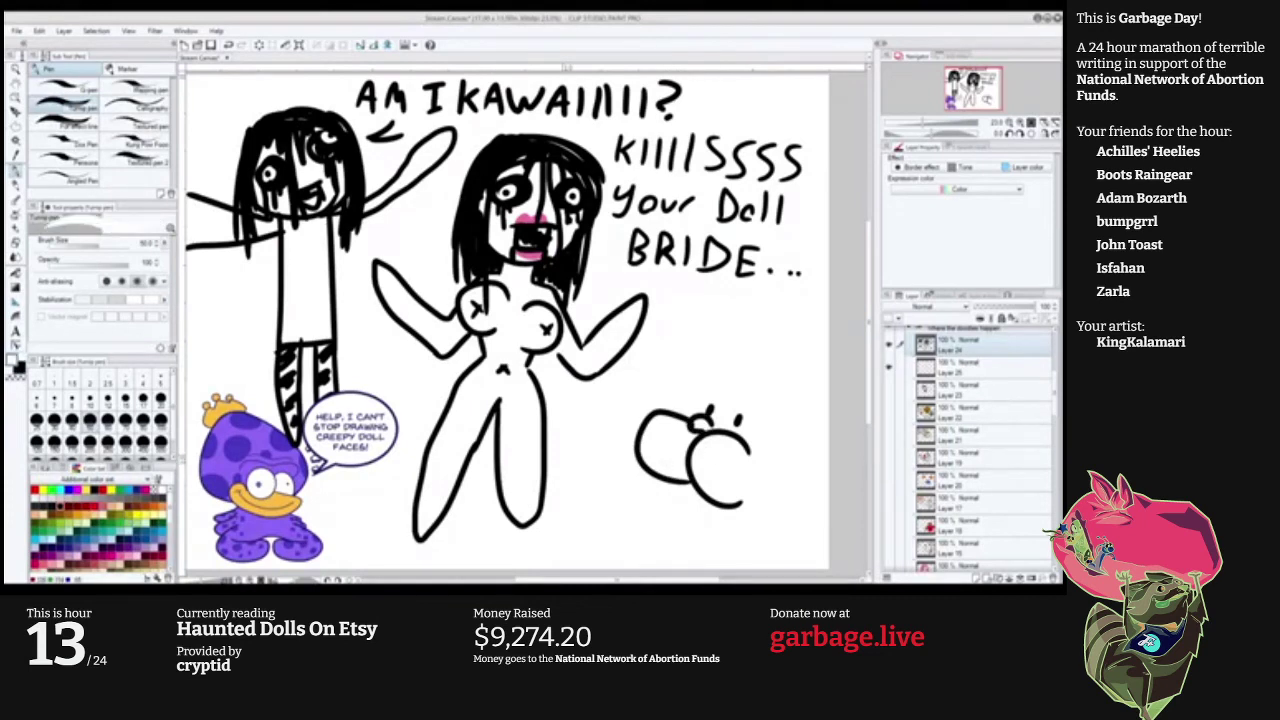
{"action": "left_click", "coordinate": [60, 506]}
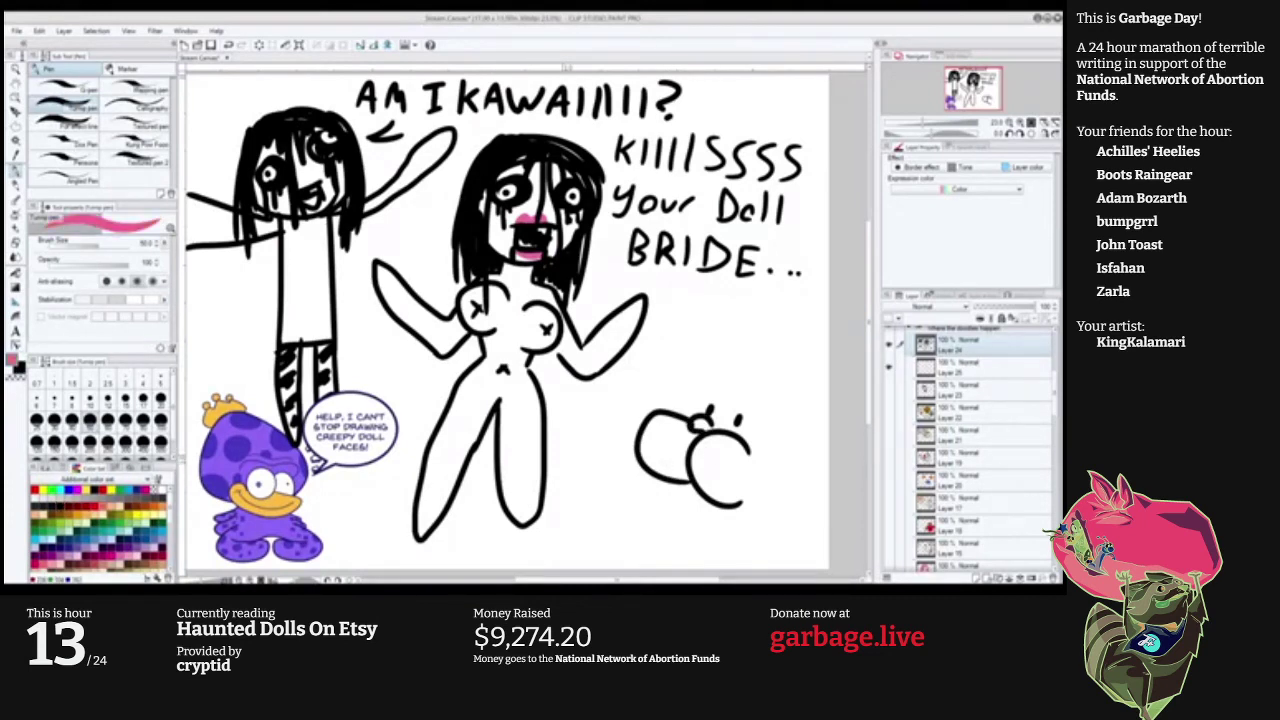
{"action": "mouse_move", "coordinate": [729, 463]}
{"action": "left_mouse_down"}
{"action": "mouse_move", "coordinate": [705, 478]}
{"action": "mouse_move", "coordinate": [718, 452]}
{"action": "mouse_move", "coordinate": [681, 457]}
{"action": "mouse_move", "coordinate": [674, 440]}
{"action": "mouse_move", "coordinate": [692, 408]}
{"action": "mouse_move", "coordinate": [766, 396]}
{"action": "mouse_move", "coordinate": [746, 445]}
{"action": "left_mouse_up"}
Switch back to black and add the third doll's round head outline, eyebrows and small mouth between the cheeks.
{"action": "key", "text": "x"}
{"action": "left_click_drag", "start_coordinate": [748, 407], "coordinate": [730, 398]}
{"action": "mouse_move", "coordinate": [689, 454]}
{"action": "left_mouse_down"}
{"action": "mouse_move", "coordinate": [680, 473]}
{"action": "mouse_move", "coordinate": [692, 438]}
{"action": "left_mouse_up"}
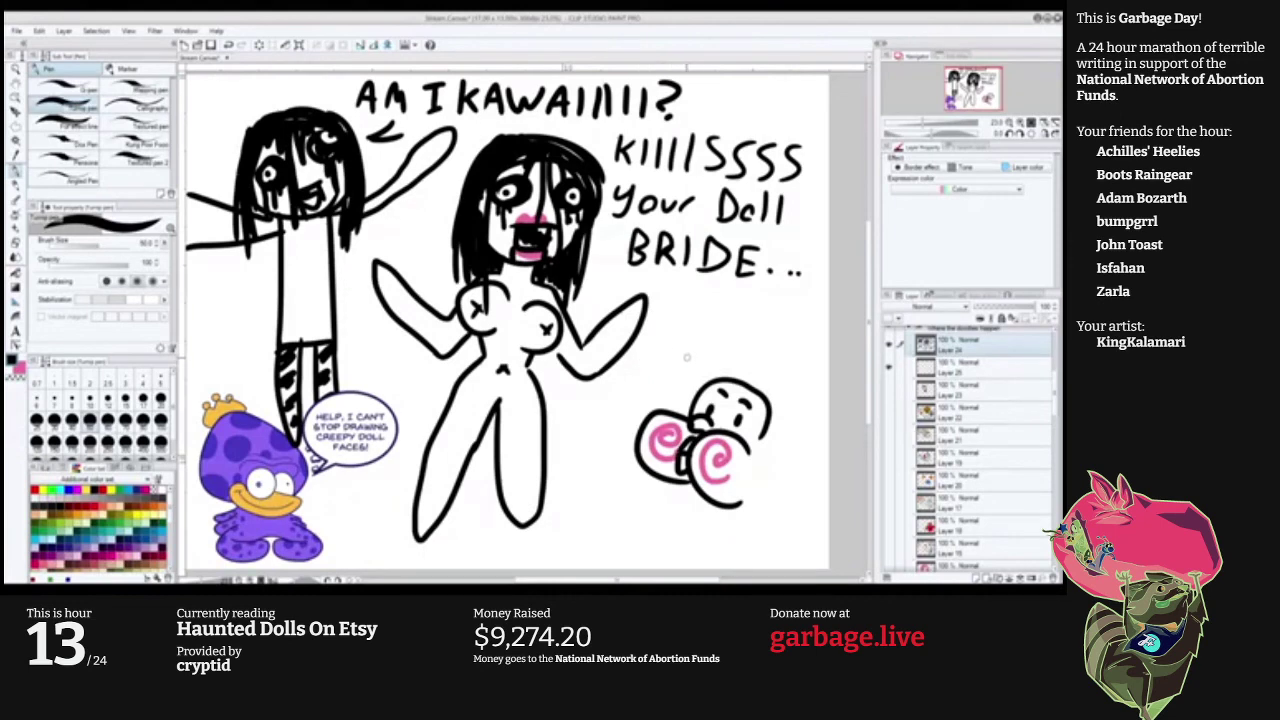
Hand-letter "CHUBBY CHEEKS" on two lines above the third doll's head.
{"action": "mouse_move", "coordinate": [679, 342]}
{"action": "left_mouse_down"}
{"action": "mouse_move", "coordinate": [677, 361]}
{"action": "mouse_move", "coordinate": [690, 362]}
{"action": "left_mouse_up"}
{"action": "mouse_move", "coordinate": [690, 350]}
{"action": "left_mouse_down"}
{"action": "mouse_move", "coordinate": [706, 362]}
{"action": "mouse_move", "coordinate": [734, 337]}
{"action": "mouse_move", "coordinate": [739, 362]}
{"action": "left_mouse_up"}
{"action": "mouse_move", "coordinate": [739, 337]}
{"action": "left_mouse_down"}
{"action": "mouse_move", "coordinate": [739, 362]}
{"action": "mouse_move", "coordinate": [782, 356]}
{"action": "mouse_move", "coordinate": [779, 372]}
{"action": "left_mouse_up"}
{"action": "left_click_drag", "start_coordinate": [652, 372], "coordinate": [658, 396]}
{"action": "mouse_move", "coordinate": [658, 382]}
{"action": "left_mouse_down"}
{"action": "mouse_move", "coordinate": [692, 397]}
{"action": "mouse_move", "coordinate": [691, 381]}
{"action": "mouse_move", "coordinate": [702, 388]}
{"action": "mouse_move", "coordinate": [716, 366]}
{"action": "left_mouse_up"}
{"action": "left_click_drag", "start_coordinate": [703, 377], "coordinate": [721, 379]}
{"action": "mouse_move", "coordinate": [737, 367]}
{"action": "left_mouse_down"}
{"action": "mouse_move", "coordinate": [727, 374]}
{"action": "mouse_move", "coordinate": [739, 379]}
{"action": "left_mouse_up"}
{"action": "left_click_drag", "start_coordinate": [760, 368], "coordinate": [751, 379]}
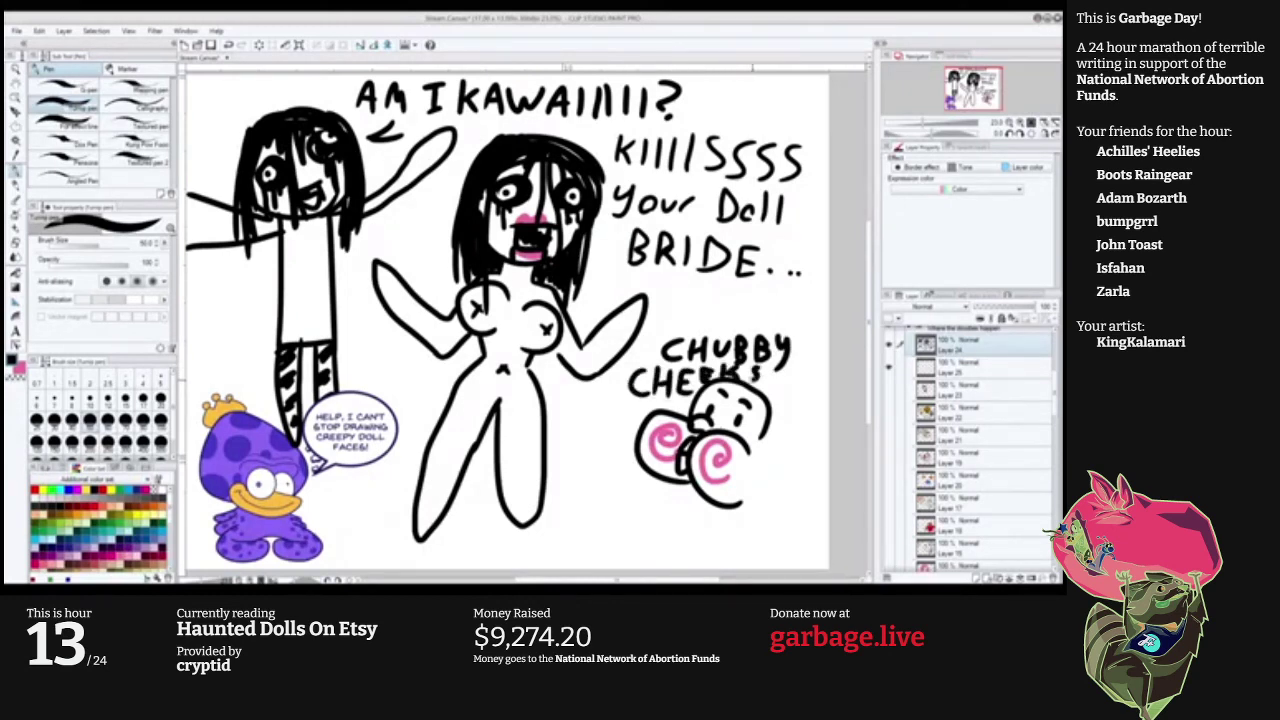
Hand-letter "CHESTER" below the third doll's cheeks.
{"action": "mouse_move", "coordinate": [668, 504]}
{"action": "left_mouse_down"}
{"action": "mouse_move", "coordinate": [666, 540]}
{"action": "mouse_move", "coordinate": [698, 519]}
{"action": "left_mouse_up"}
{"action": "mouse_move", "coordinate": [697, 500]}
{"action": "left_mouse_down"}
{"action": "mouse_move", "coordinate": [695, 548]}
{"action": "mouse_move", "coordinate": [727, 542]}
{"action": "mouse_move", "coordinate": [722, 506]}
{"action": "left_mouse_up"}
{"action": "mouse_move", "coordinate": [700, 522]}
{"action": "left_mouse_down"}
{"action": "mouse_move", "coordinate": [728, 540]}
{"action": "mouse_move", "coordinate": [778, 506]}
{"action": "left_mouse_up"}
{"action": "mouse_move", "coordinate": [762, 508]}
{"action": "left_mouse_down"}
{"action": "mouse_move", "coordinate": [762, 542]}
{"action": "mouse_move", "coordinate": [776, 544]}
{"action": "left_mouse_up"}
{"action": "left_click", "coordinate": [782, 537]}
{"action": "left_click_drag", "start_coordinate": [780, 526], "coordinate": [792, 526]}
{"action": "mouse_move", "coordinate": [782, 508]}
{"action": "left_mouse_down"}
{"action": "mouse_move", "coordinate": [796, 508]}
{"action": "mouse_move", "coordinate": [804, 540]}
{"action": "left_mouse_up"}
{"action": "mouse_move", "coordinate": [800, 504]}
{"action": "left_mouse_down"}
{"action": "mouse_move", "coordinate": [800, 542]}
{"action": "mouse_move", "coordinate": [804, 528]}
{"action": "left_mouse_up"}
{"action": "left_click_drag", "start_coordinate": [806, 526], "coordinate": [818, 548]}
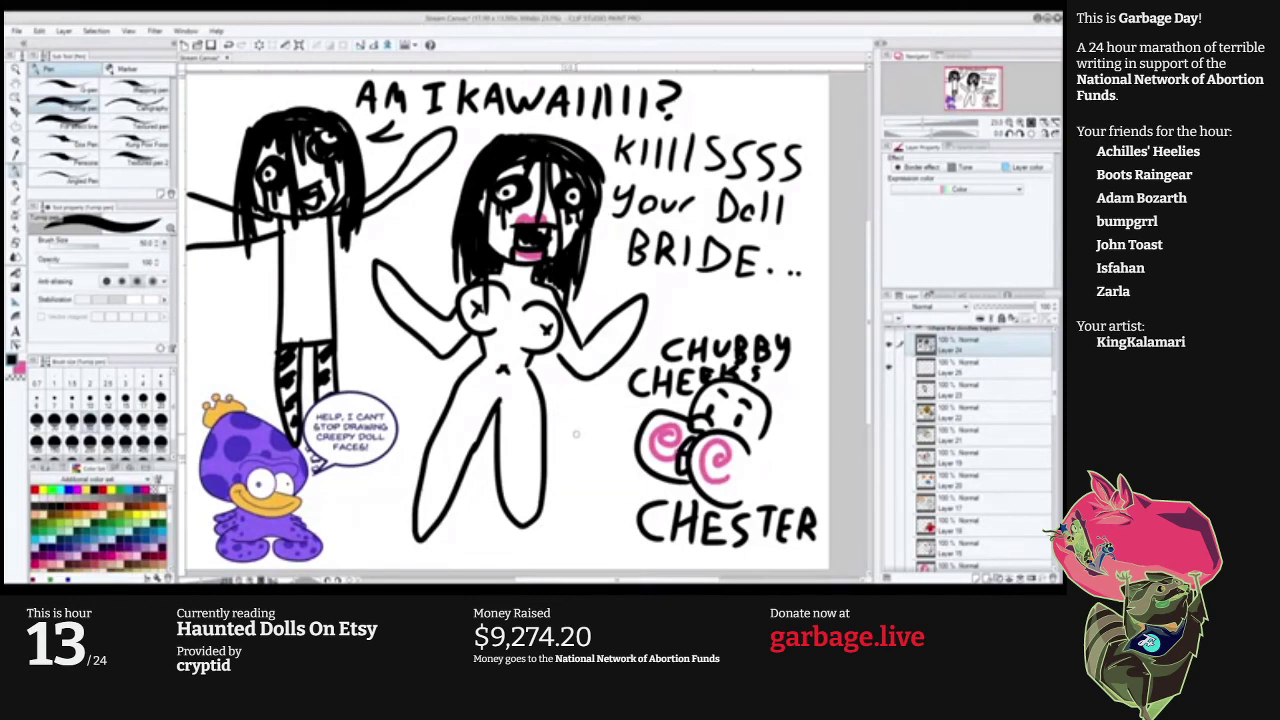
Draw a face with round eyes and an open toothy mouth beside the chubby-cheeked doll.
{"action": "mouse_move", "coordinate": [576, 434]}
{"action": "left_mouse_down"}
{"action": "mouse_move", "coordinate": [558, 428]}
{"action": "mouse_move", "coordinate": [580, 410]}
{"action": "mouse_move", "coordinate": [568, 416]}
{"action": "mouse_move", "coordinate": [640, 428]}
{"action": "mouse_move", "coordinate": [631, 446]}
{"action": "mouse_move", "coordinate": [585, 453]}
{"action": "mouse_move", "coordinate": [632, 466]}
{"action": "mouse_move", "coordinate": [562, 450]}
{"action": "mouse_move", "coordinate": [628, 448]}
{"action": "mouse_move", "coordinate": [606, 468]}
{"action": "mouse_move", "coordinate": [558, 462]}
{"action": "left_mouse_up"}
{"action": "key", "text": "ctrl+z"}
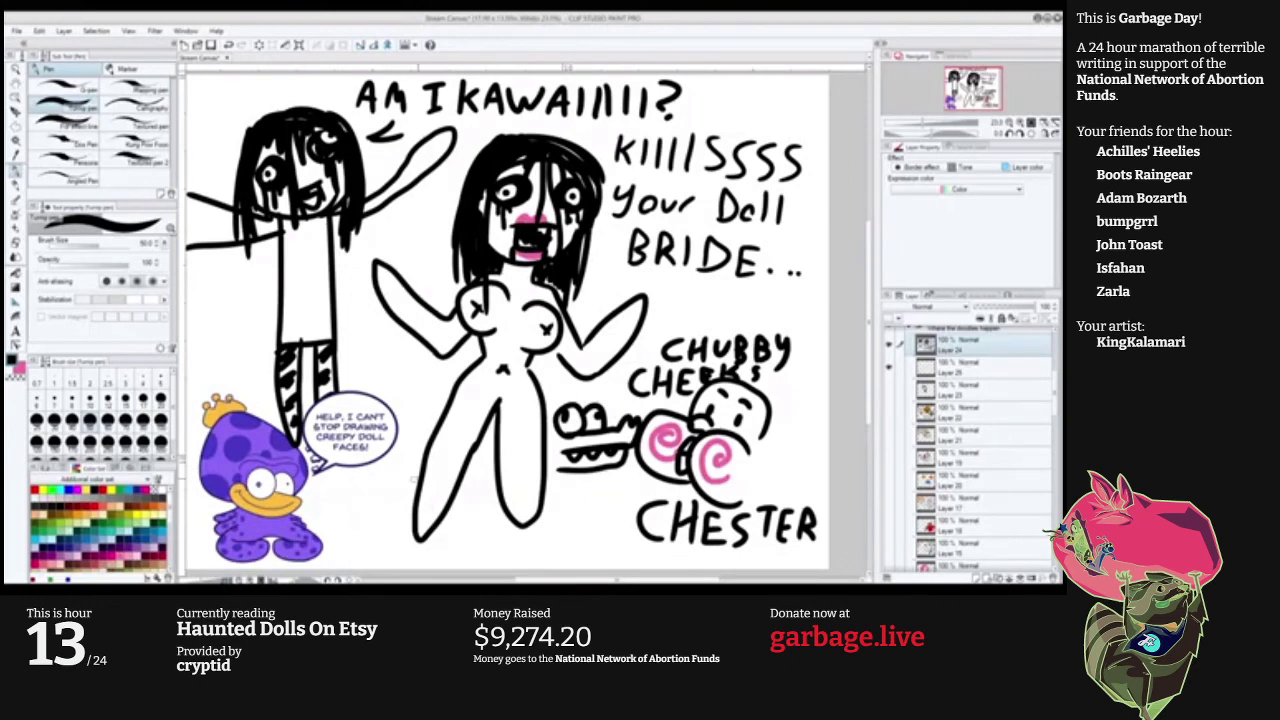
Change the purple mascot to its "Draw Along!" pose, showing it holding a pencil.
{"action": "scroll", "coordinate": [970, 450], "scroll_direction": "down", "scroll_amount": 10}
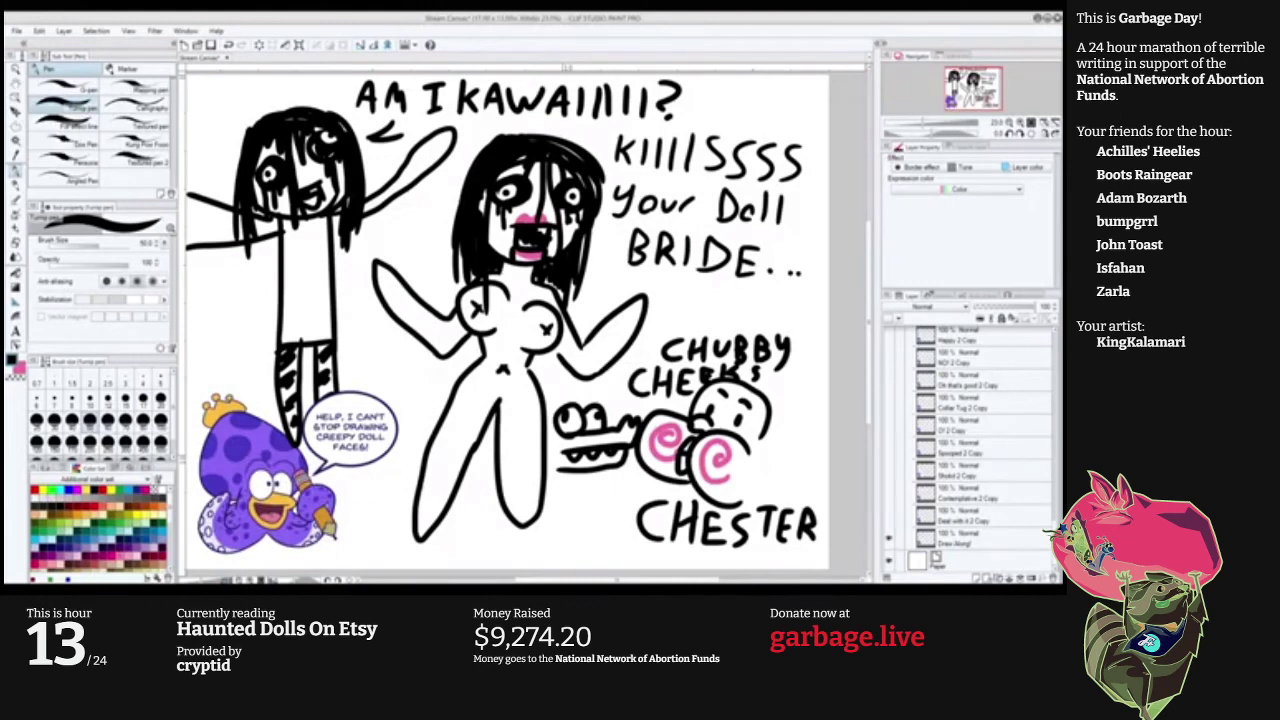
{"action": "scroll", "coordinate": [968, 450], "scroll_direction": "up", "scroll_amount": 4}
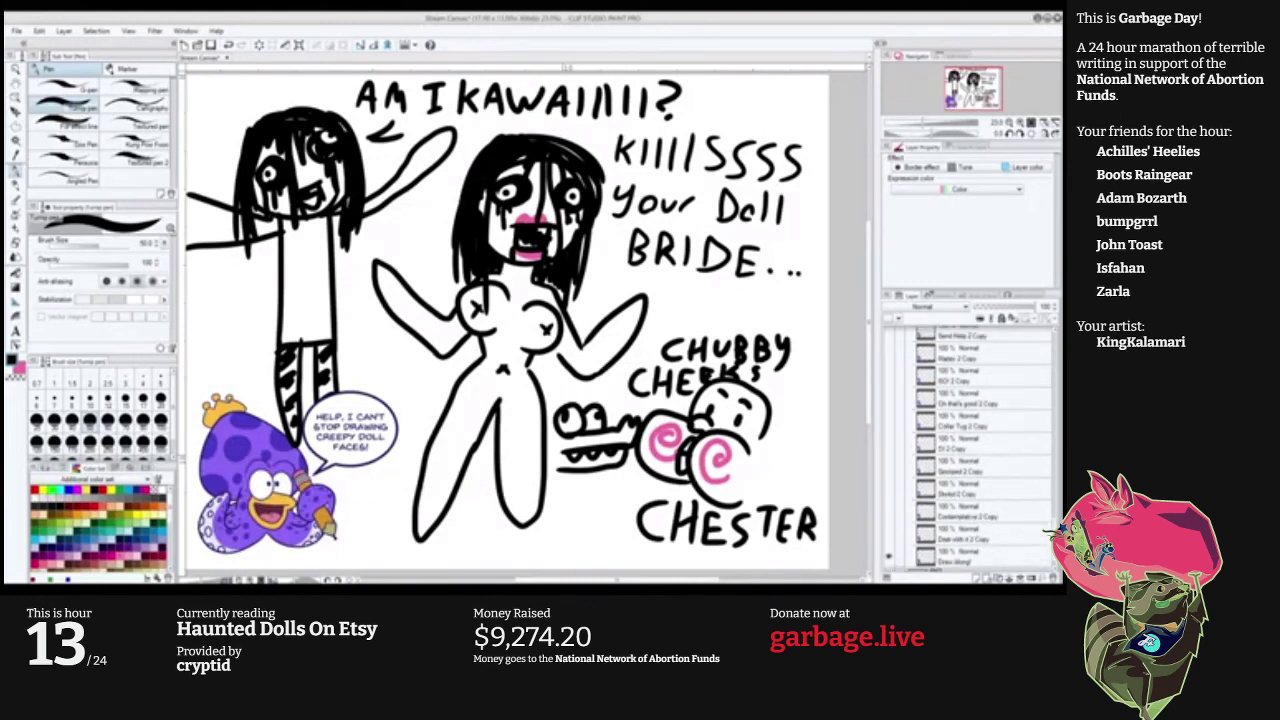
{"action": "scroll", "coordinate": [968, 450], "scroll_direction": "up", "scroll_amount": 3}
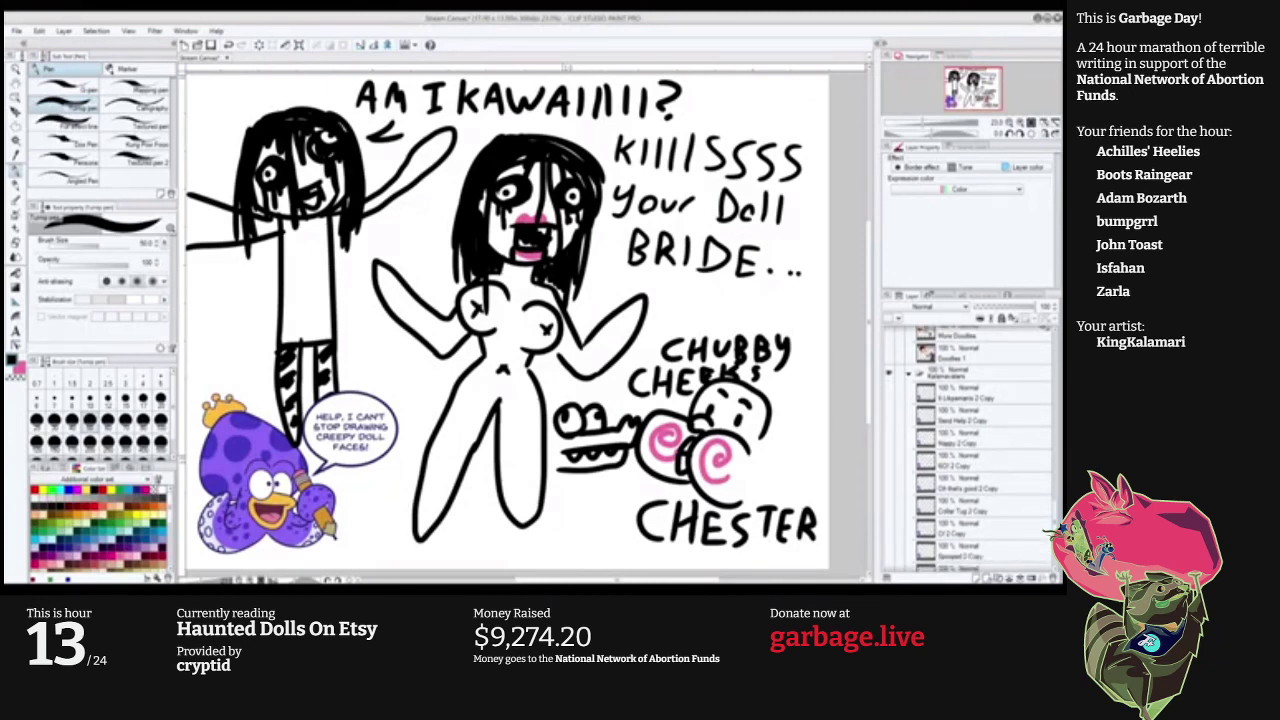
{"action": "scroll", "coordinate": [968, 450], "scroll_direction": "up", "scroll_amount": 2}
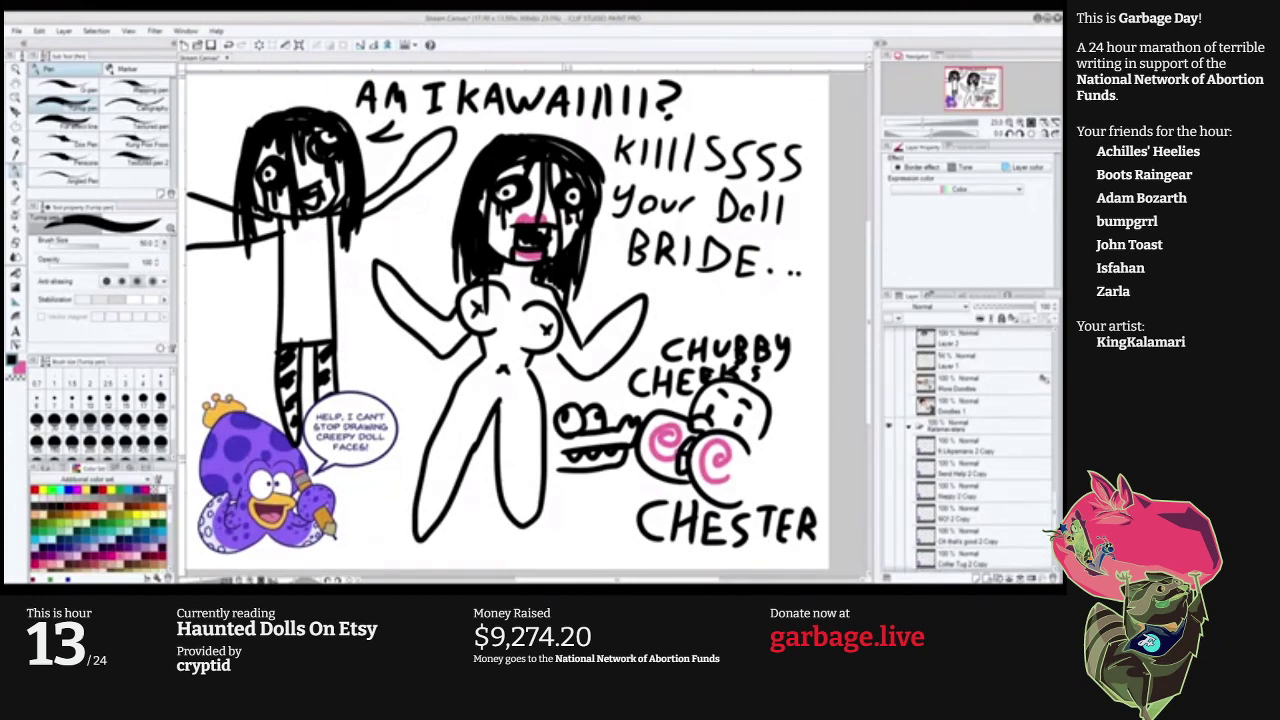
{"action": "scroll", "coordinate": [968, 450], "scroll_direction": "down", "scroll_amount": 1}
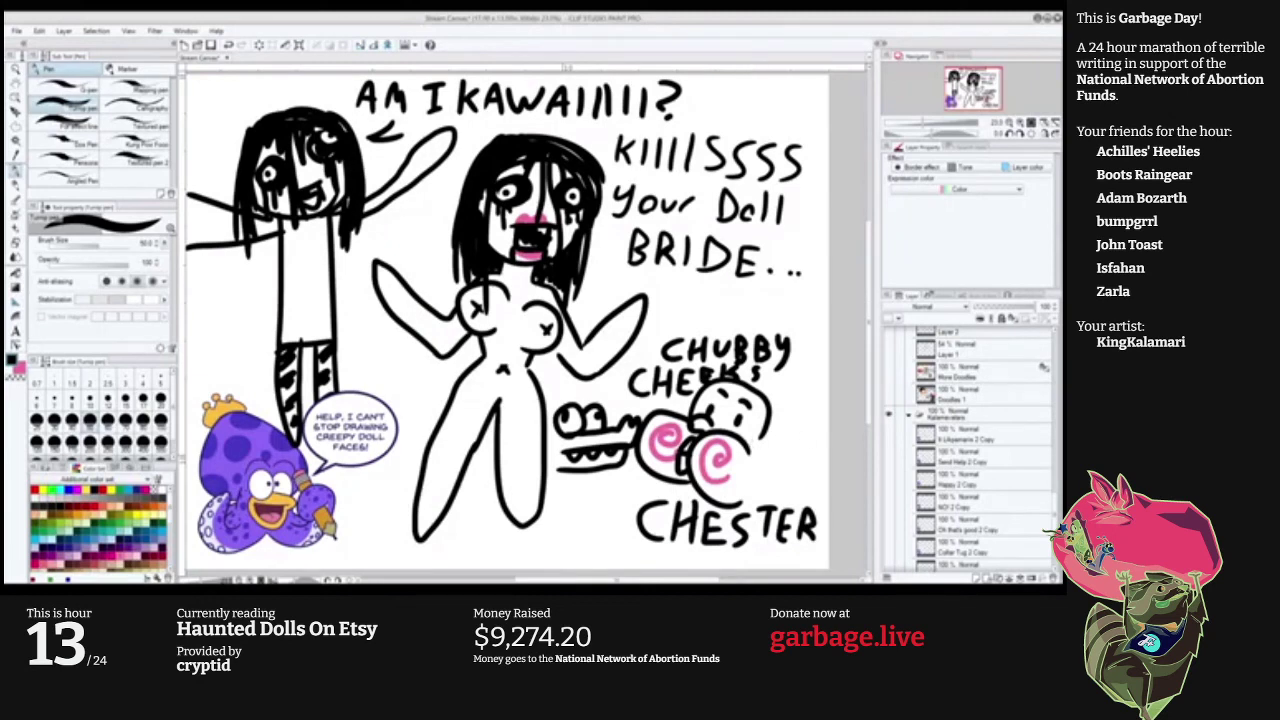
{"action": "scroll", "coordinate": [968, 450], "scroll_direction": "down", "scroll_amount": 5}
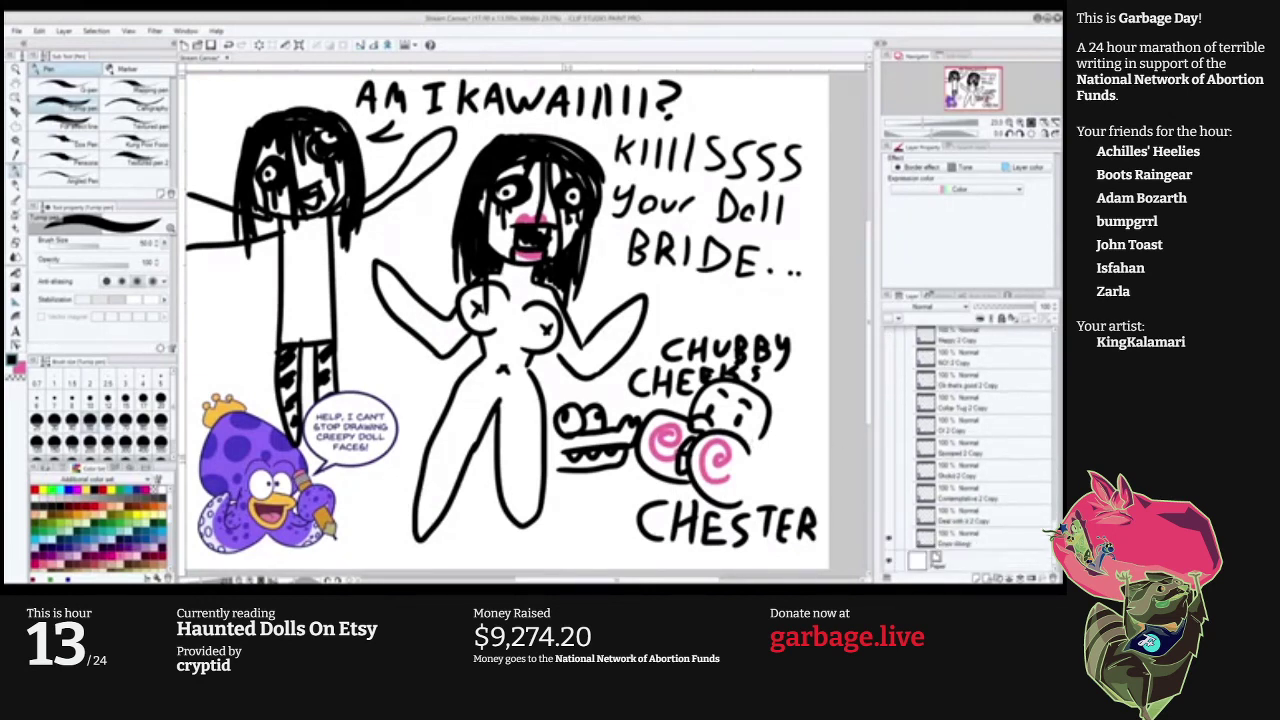
Hide Layer 24 with the haunted doll doodles to clear the canvas around the mascot.
{"action": "scroll", "coordinate": [968, 450], "scroll_direction": "up", "scroll_amount": 5}
{"action": "scroll", "coordinate": [968, 450], "scroll_direction": "up", "scroll_amount": 10}
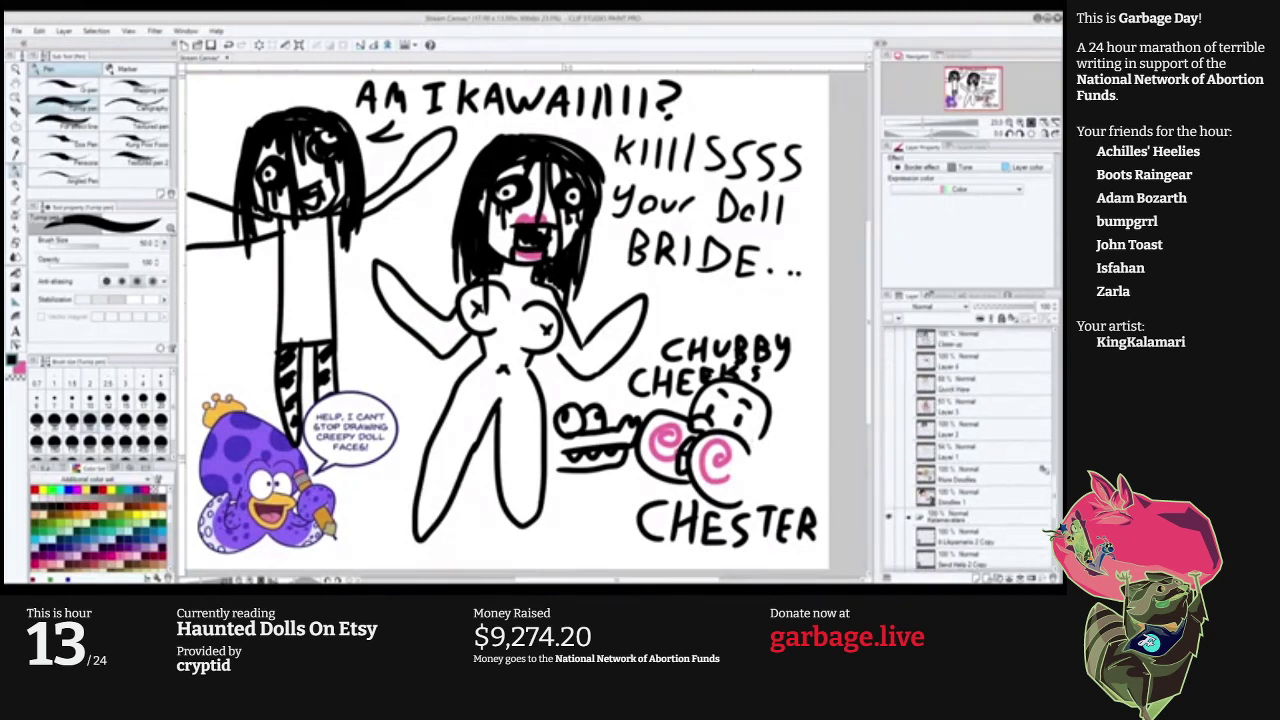
{"action": "scroll", "coordinate": [968, 450], "scroll_direction": "up", "scroll_amount": 10}
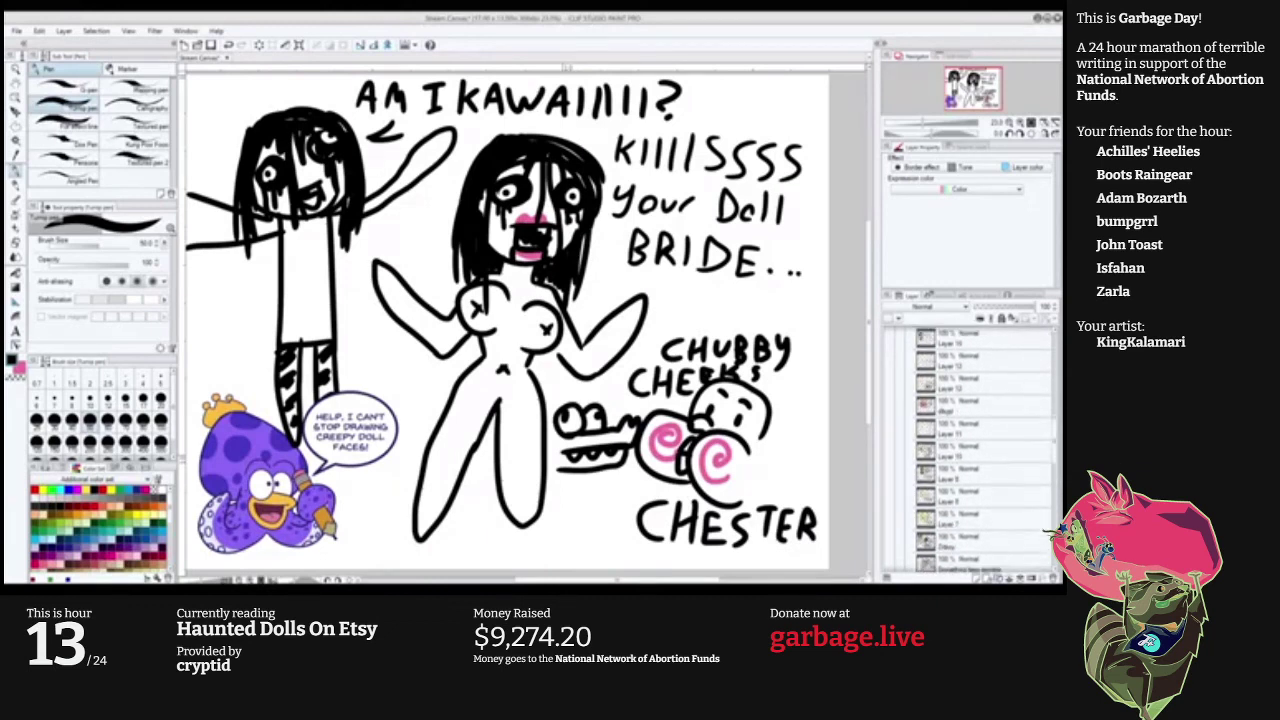
{"action": "scroll", "coordinate": [968, 450], "scroll_direction": "up", "scroll_amount": 5}
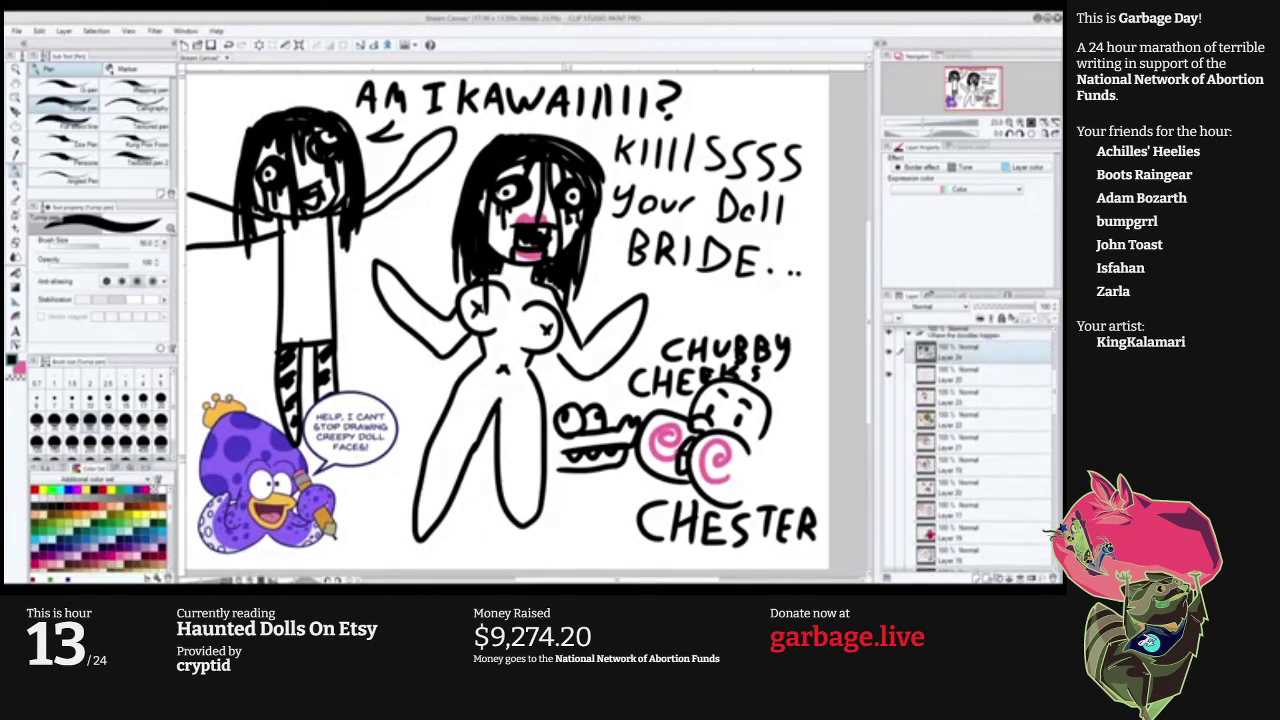
{"action": "left_click", "coordinate": [889, 352]}
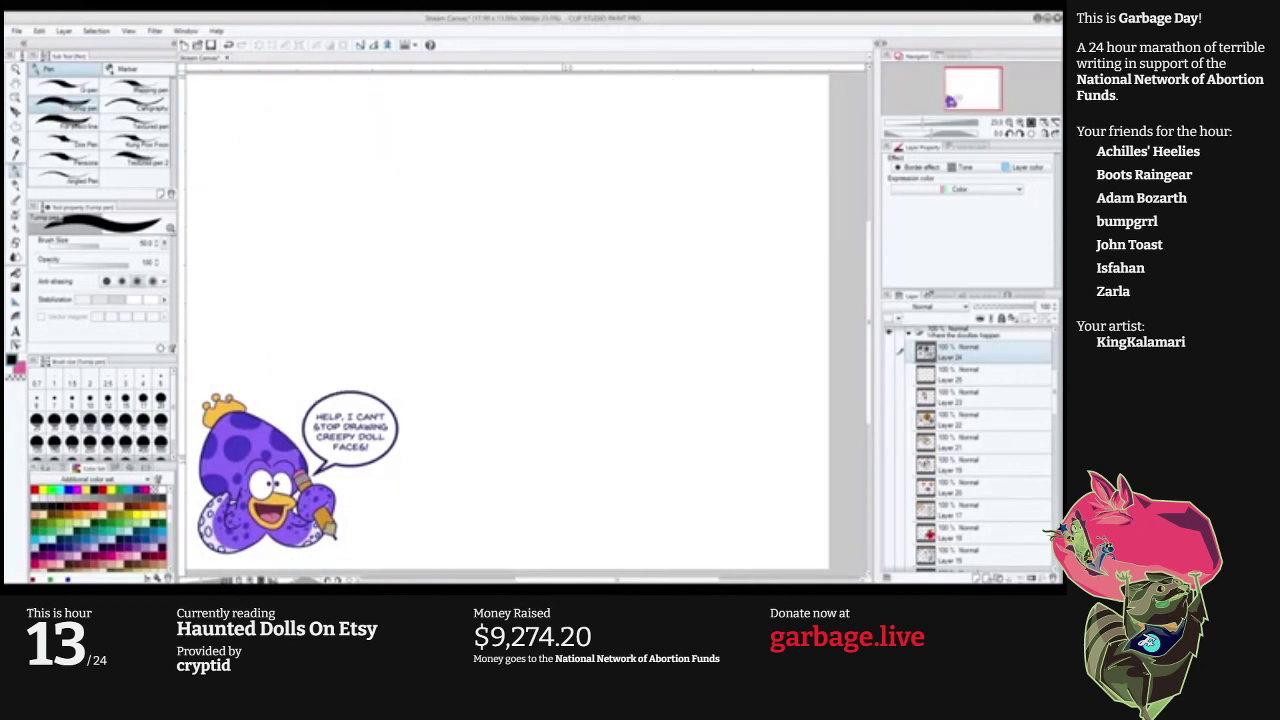
Replace the mascot's speech balloon text with "KEEP DONATING! OR I WILL EXPLODE!" on three lines.
{"action": "scroll", "coordinate": [968, 450], "scroll_direction": "down", "scroll_amount": 5}
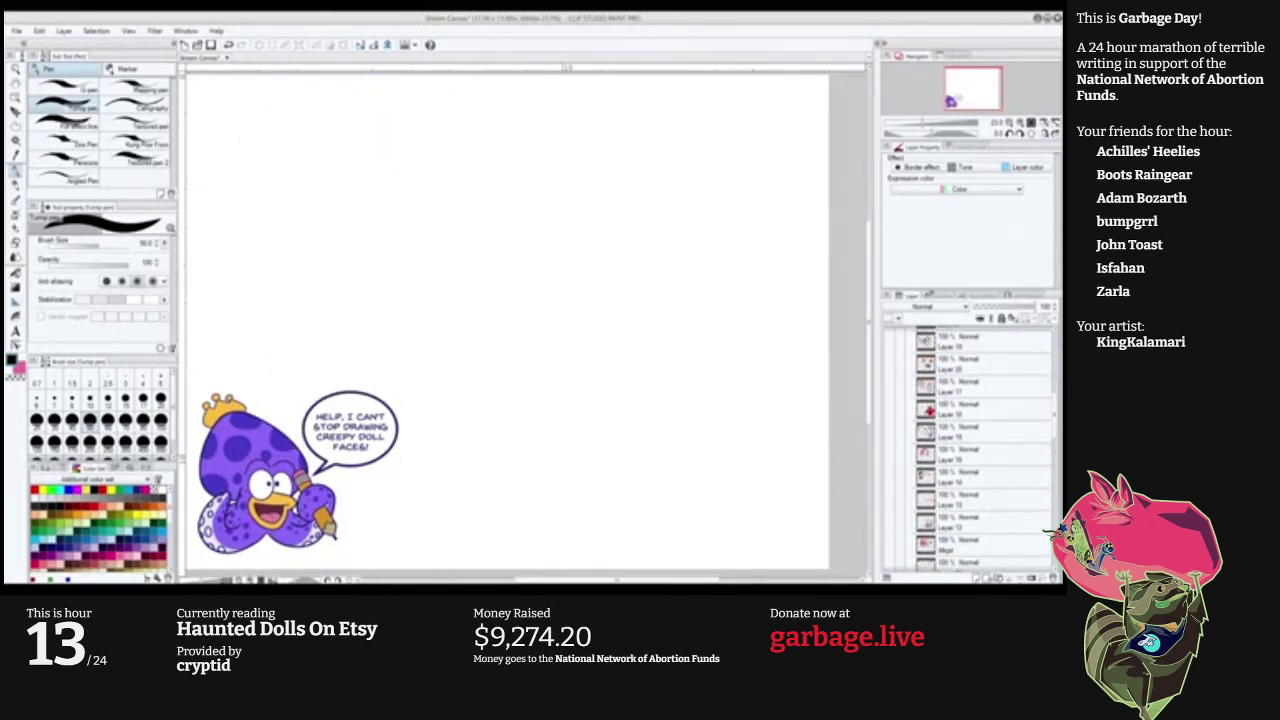
{"action": "key", "text": "t"}
{"action": "left_click", "coordinate": [352, 434]}
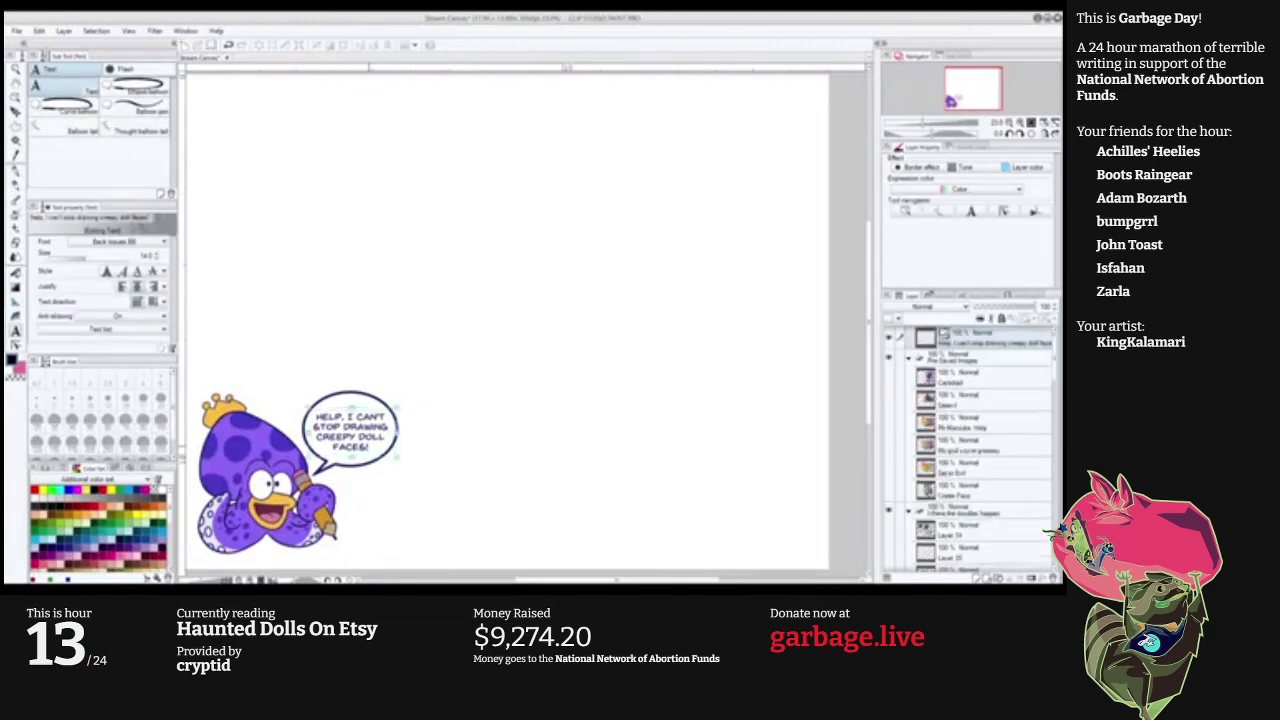
{"action": "left_click_drag", "start_coordinate": [370, 447], "coordinate": [312, 413]}
{"action": "key", "text": "ctrl+a"}
{"action": "key", "text": "BackSpace"}
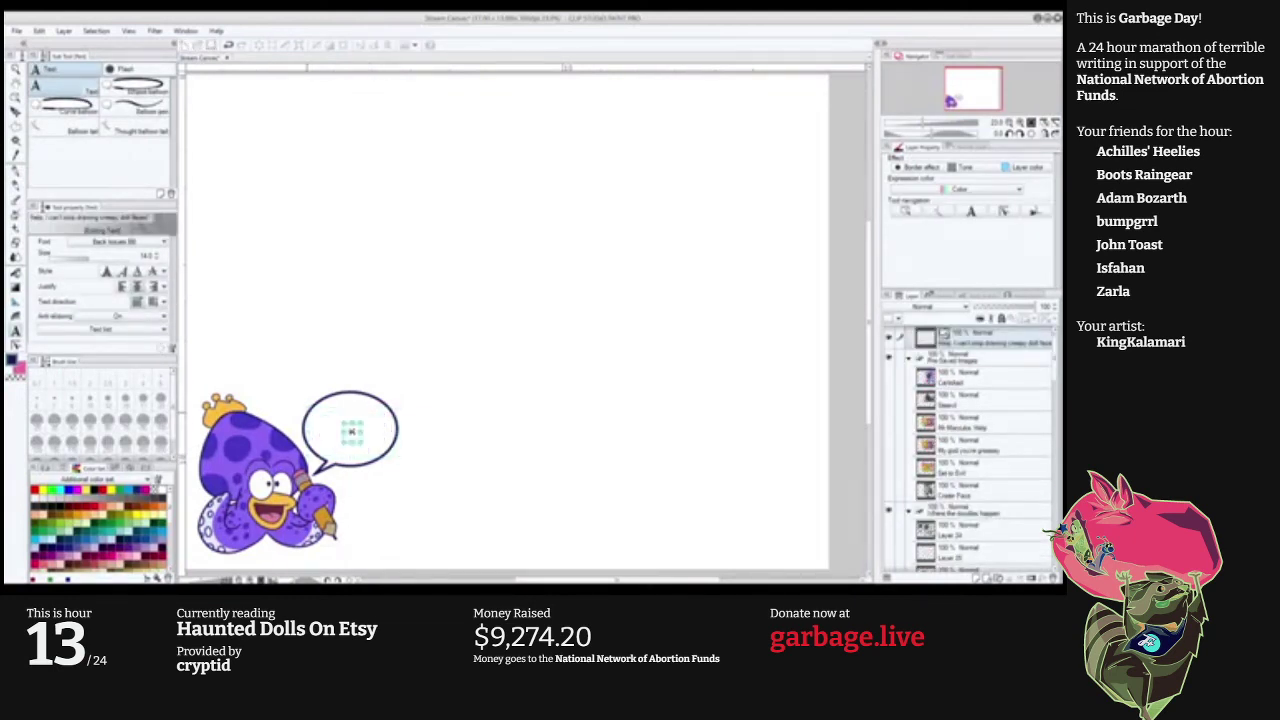
{"action": "type", "text": "KEEP DONATING!"}
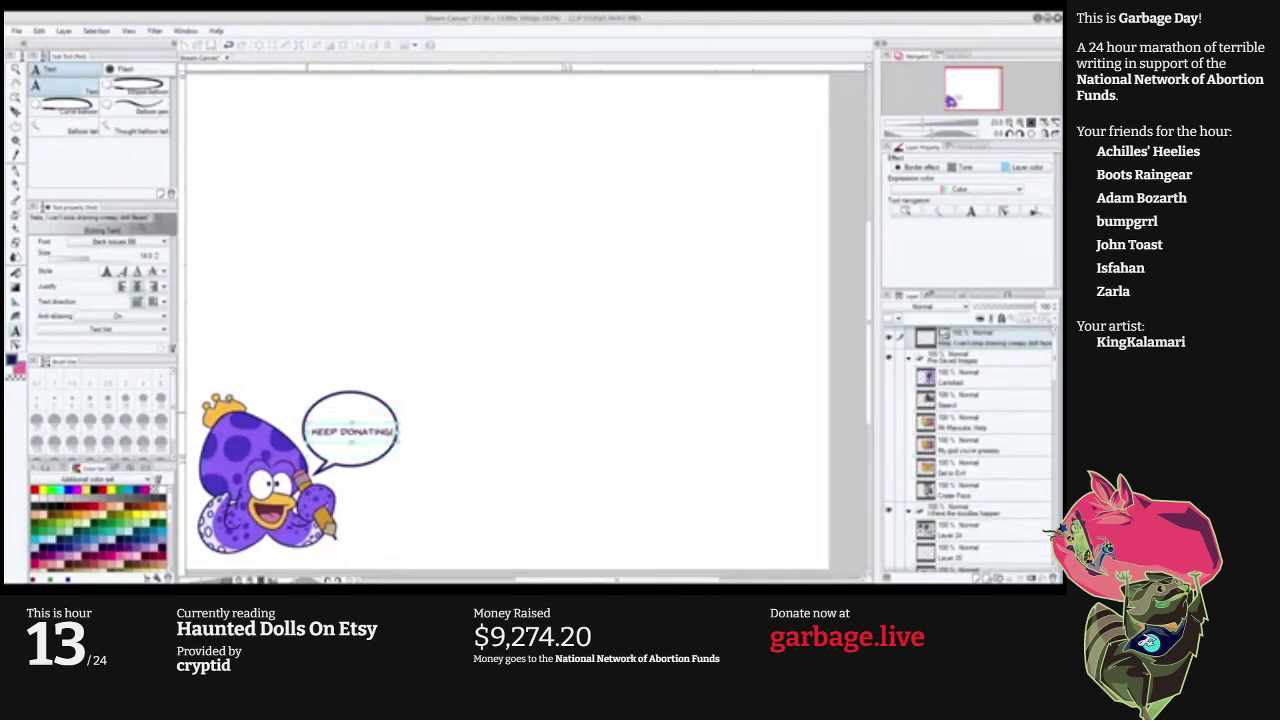
{"action": "key", "text": "Return"}
{"action": "type", "text": "OR I"}
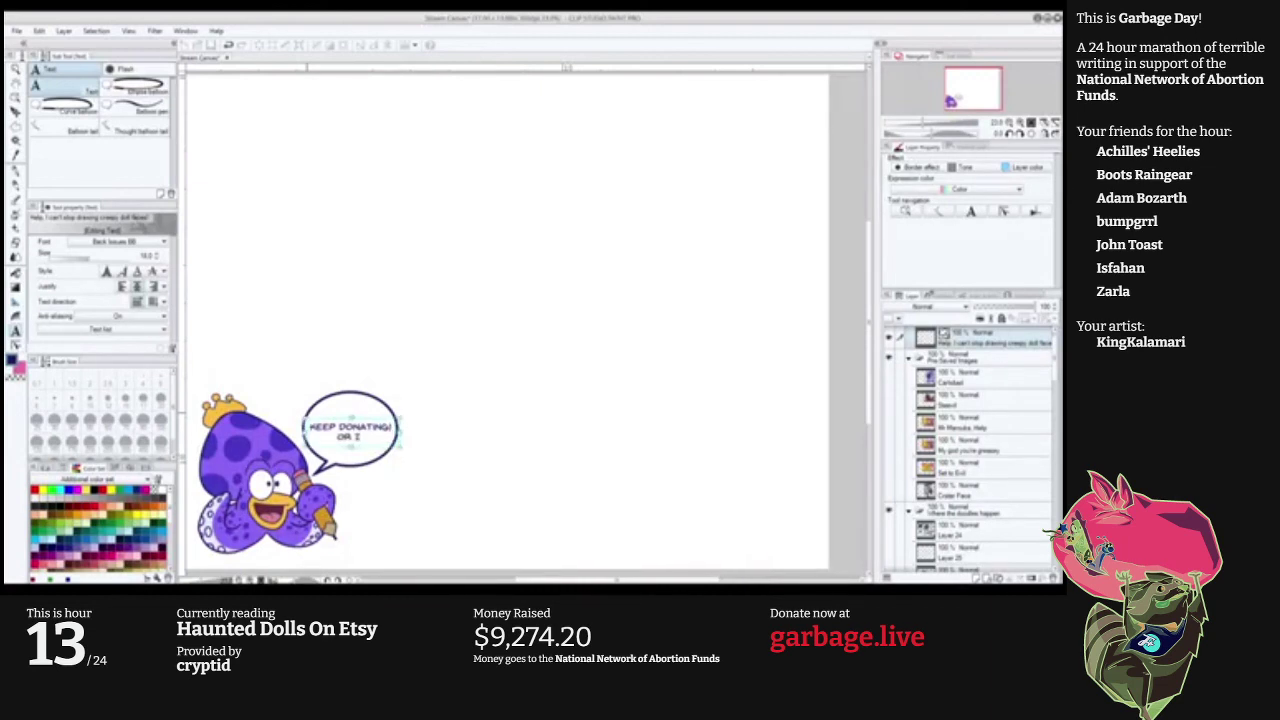
{"action": "type", "text": " WILL"}
{"action": "key", "text": "Return"}
{"action": "type", "text": "EXPLODE!"}
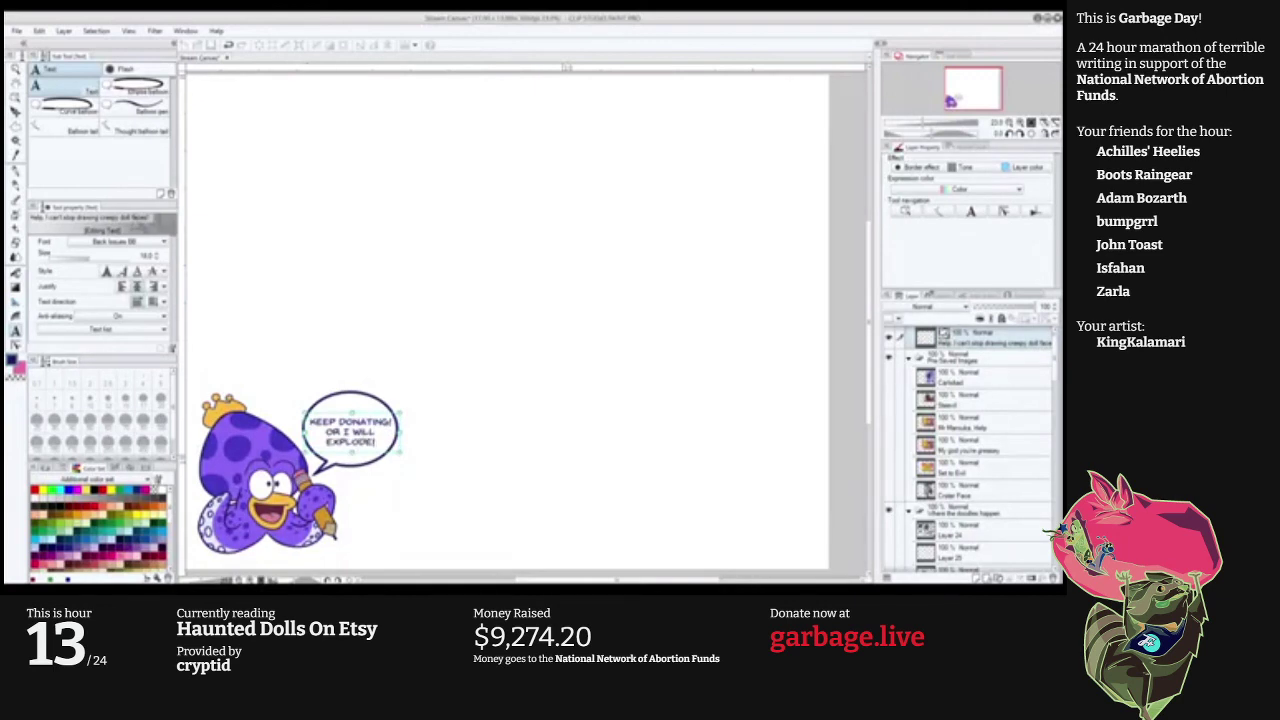
Switch to the Move layer tool and go to the mascot's pose layers.
{"action": "left_click", "coordinate": [15, 112]}
{"action": "scroll", "coordinate": [968, 450], "scroll_direction": "down", "scroll_amount": 8}
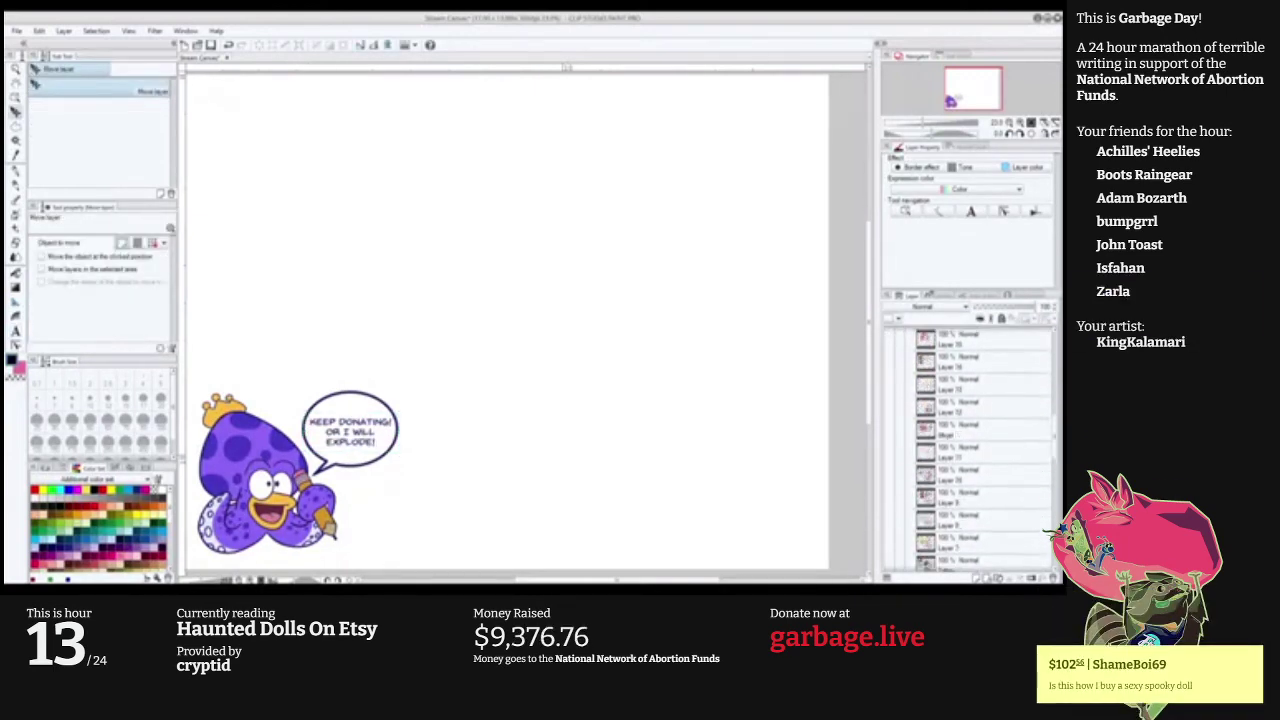
{"action": "scroll", "coordinate": [970, 450], "scroll_direction": "down", "scroll_amount": 5}
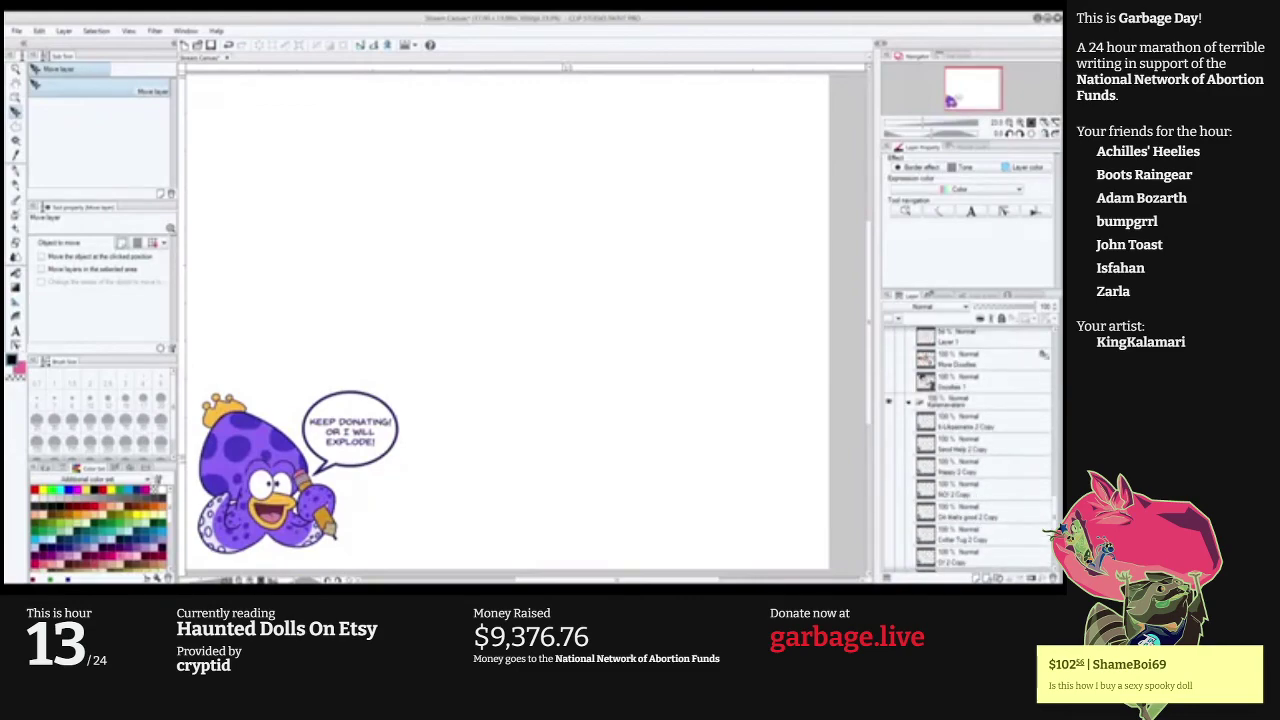